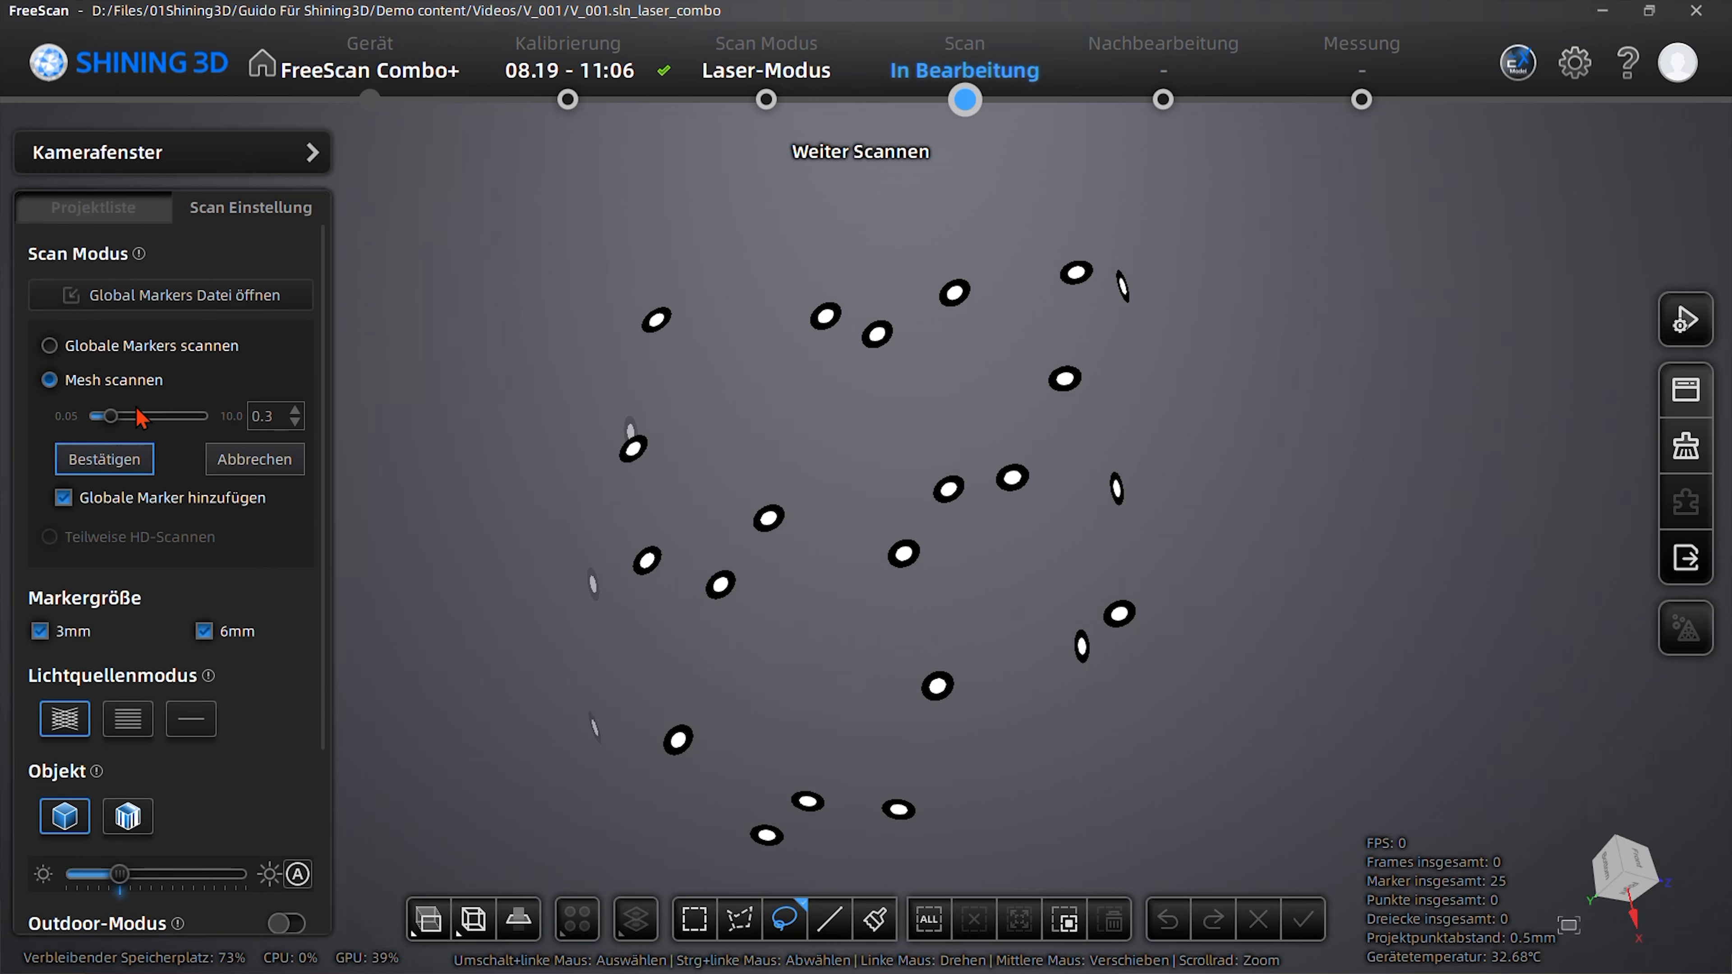
- Confirm mesh scanning with a 0.3 mm point spacing and global markers added
{"action": "left_click", "coordinate": [104, 459]}
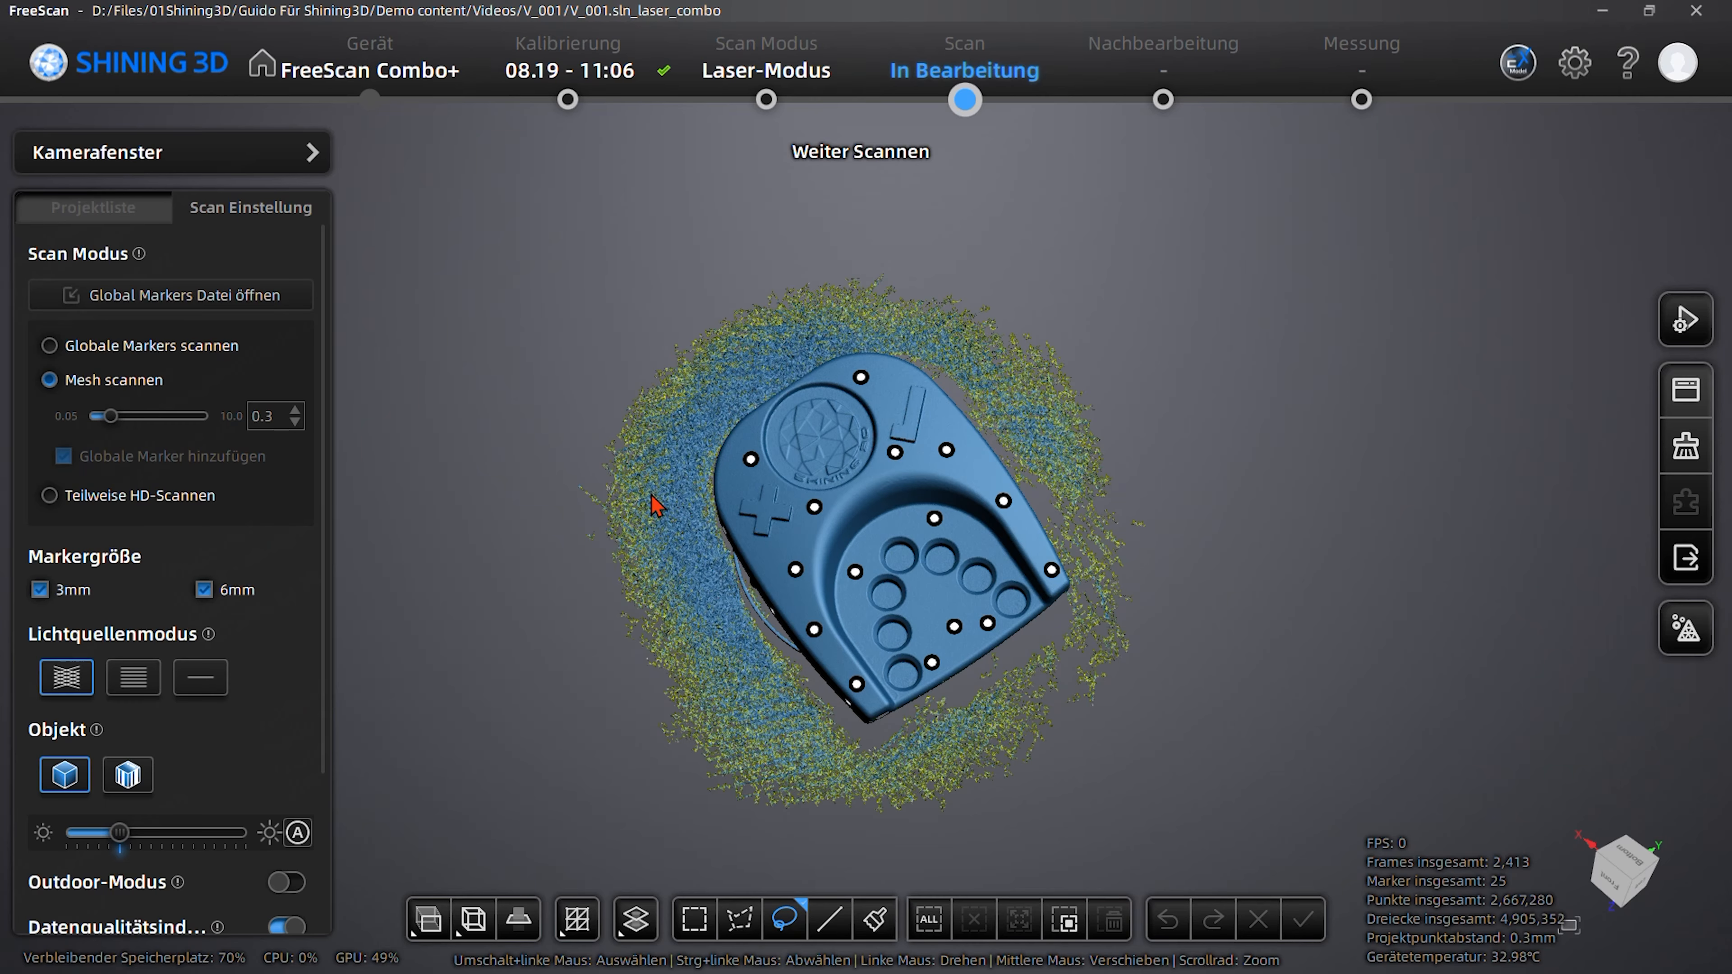
- Select the stray turntable and table data beneath the part in a side view, delete it and apply the change
{"action": "left_click_drag", "start_coordinate": [975, 744], "coordinate": [1184, 471]}
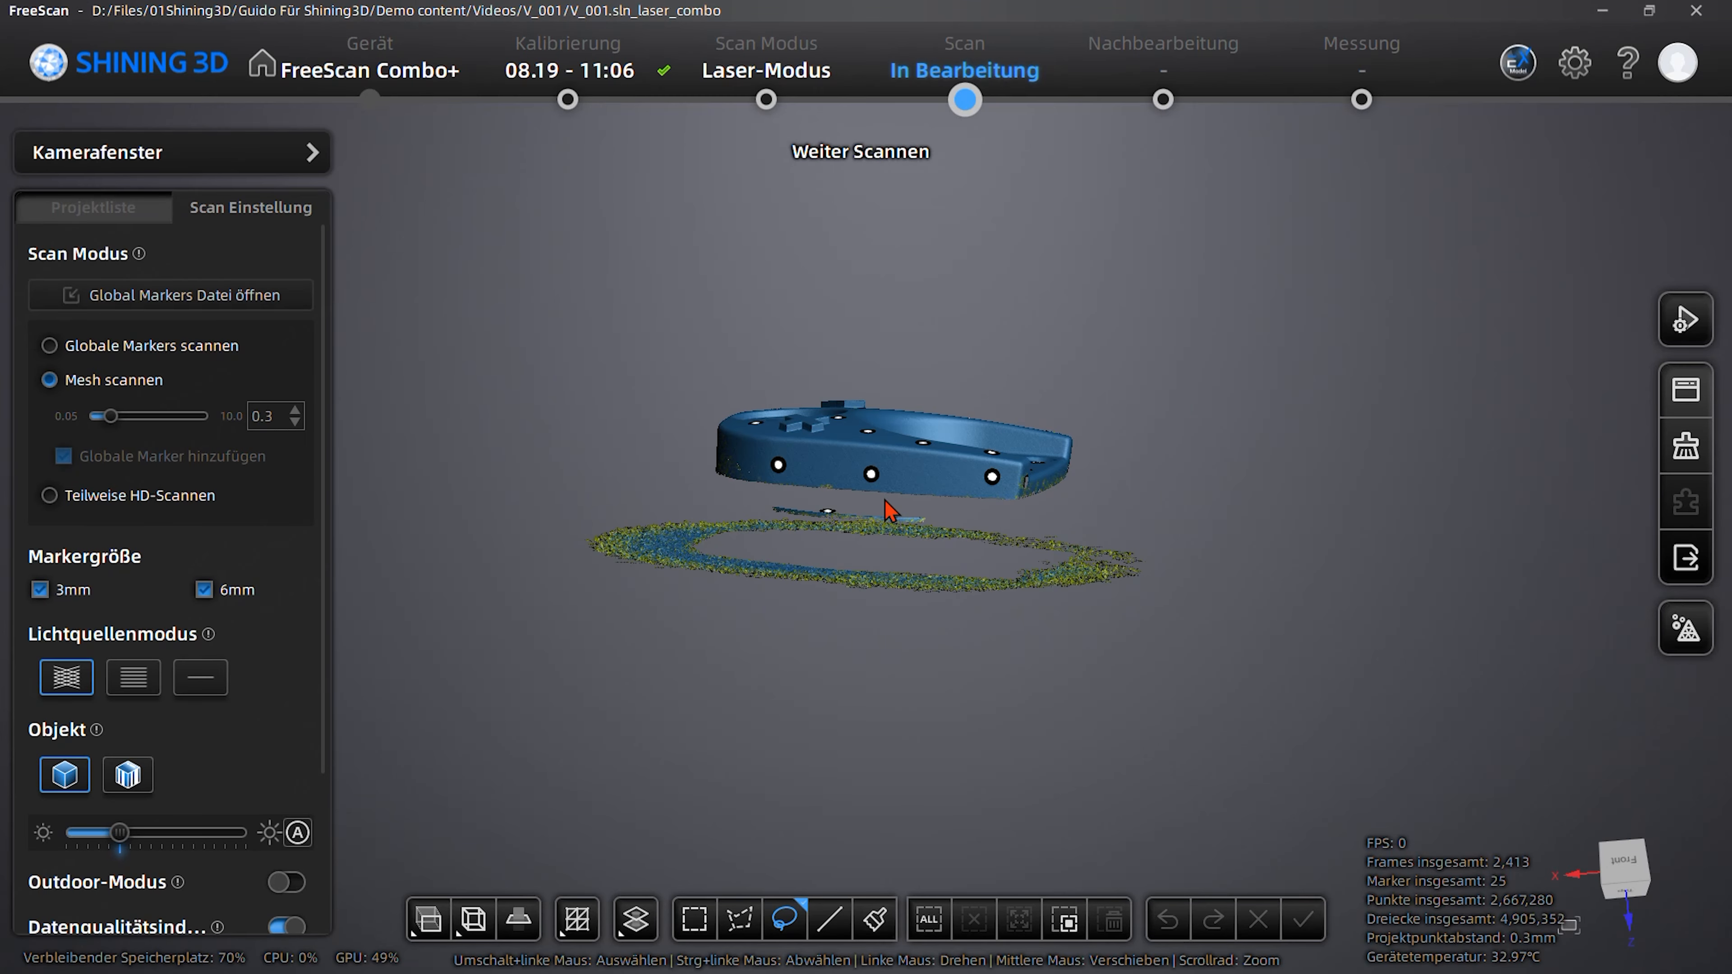
{"action": "left_click_drag", "start_coordinate": [922, 706], "coordinate": [1100, 641]}
{"action": "left_click_drag", "start_coordinate": [553, 453], "coordinate": [573, 458]}
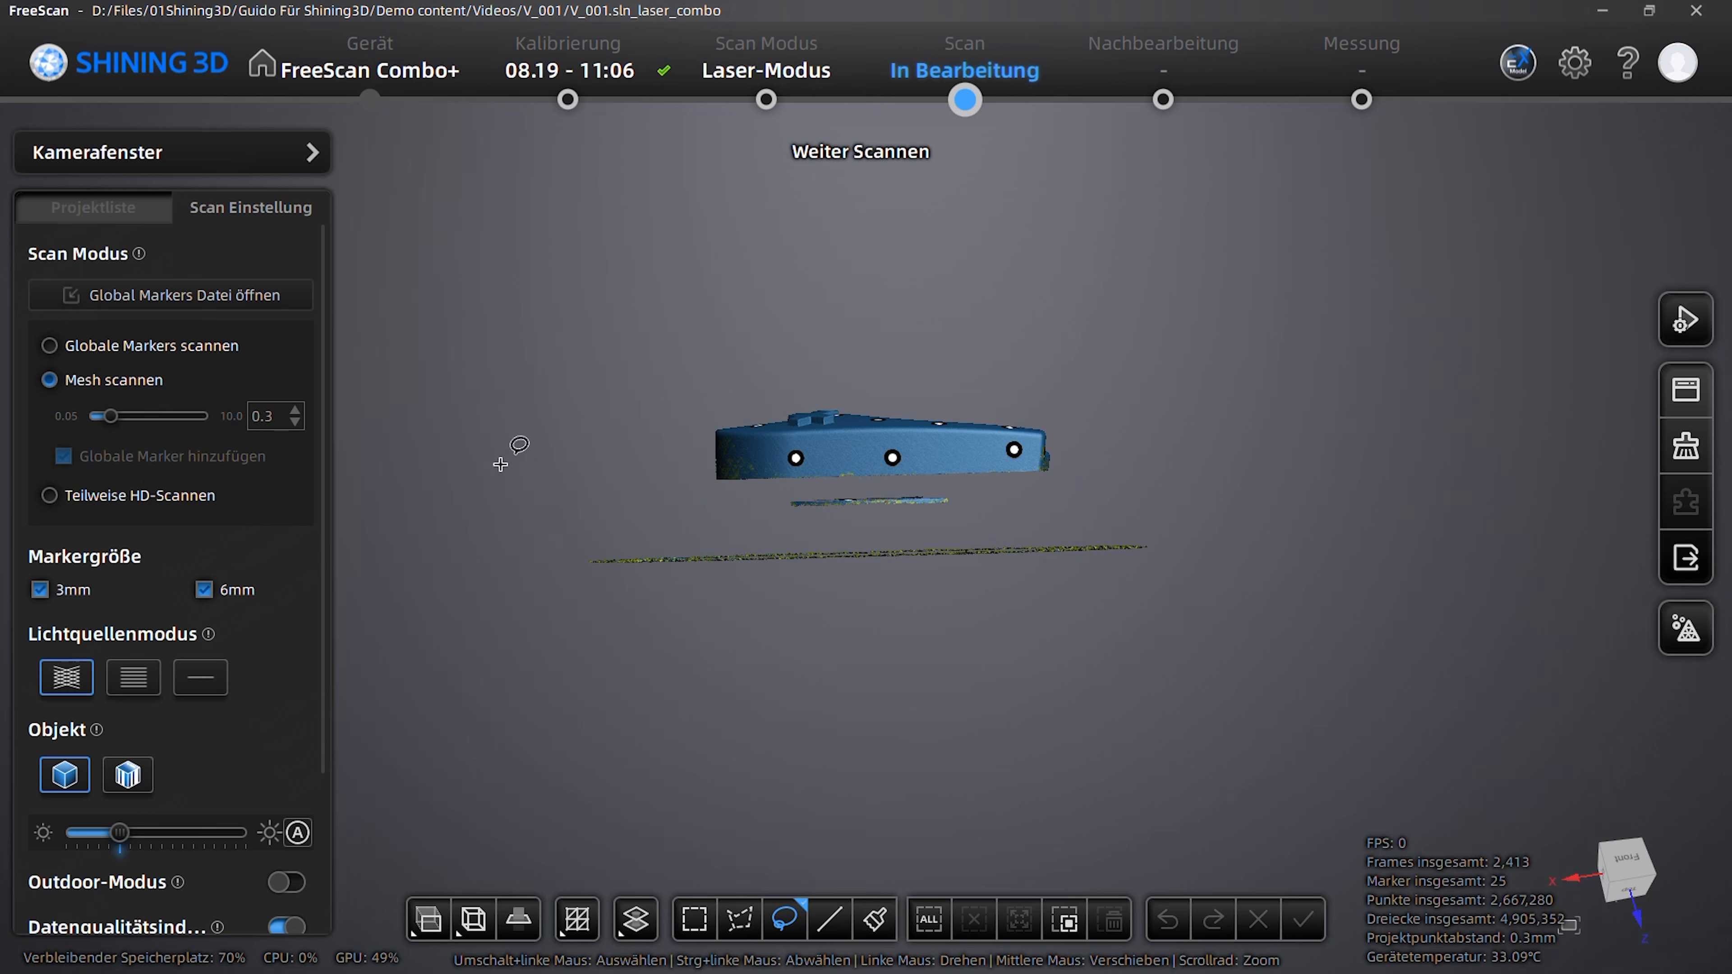
{"action": "mouse_move", "coordinate": [531, 463]}
{"action": "left_mouse_down", "text": "shift"}
{"action": "mouse_move", "coordinate": [822, 784]}
{"action": "mouse_move", "coordinate": [1350, 503]}
{"action": "mouse_move", "coordinate": [1349, 456]}
{"action": "mouse_move", "coordinate": [882, 665]}
{"action": "mouse_move", "coordinate": [797, 619]}
{"action": "mouse_move", "coordinate": [843, 636]}
{"action": "left_mouse_up", "text": "shift"}
{"action": "left_click_drag", "start_coordinate": [1070, 620], "coordinate": [881, 841]}
{"action": "left_click_drag", "start_coordinate": [1179, 792], "coordinate": [1342, 534]}
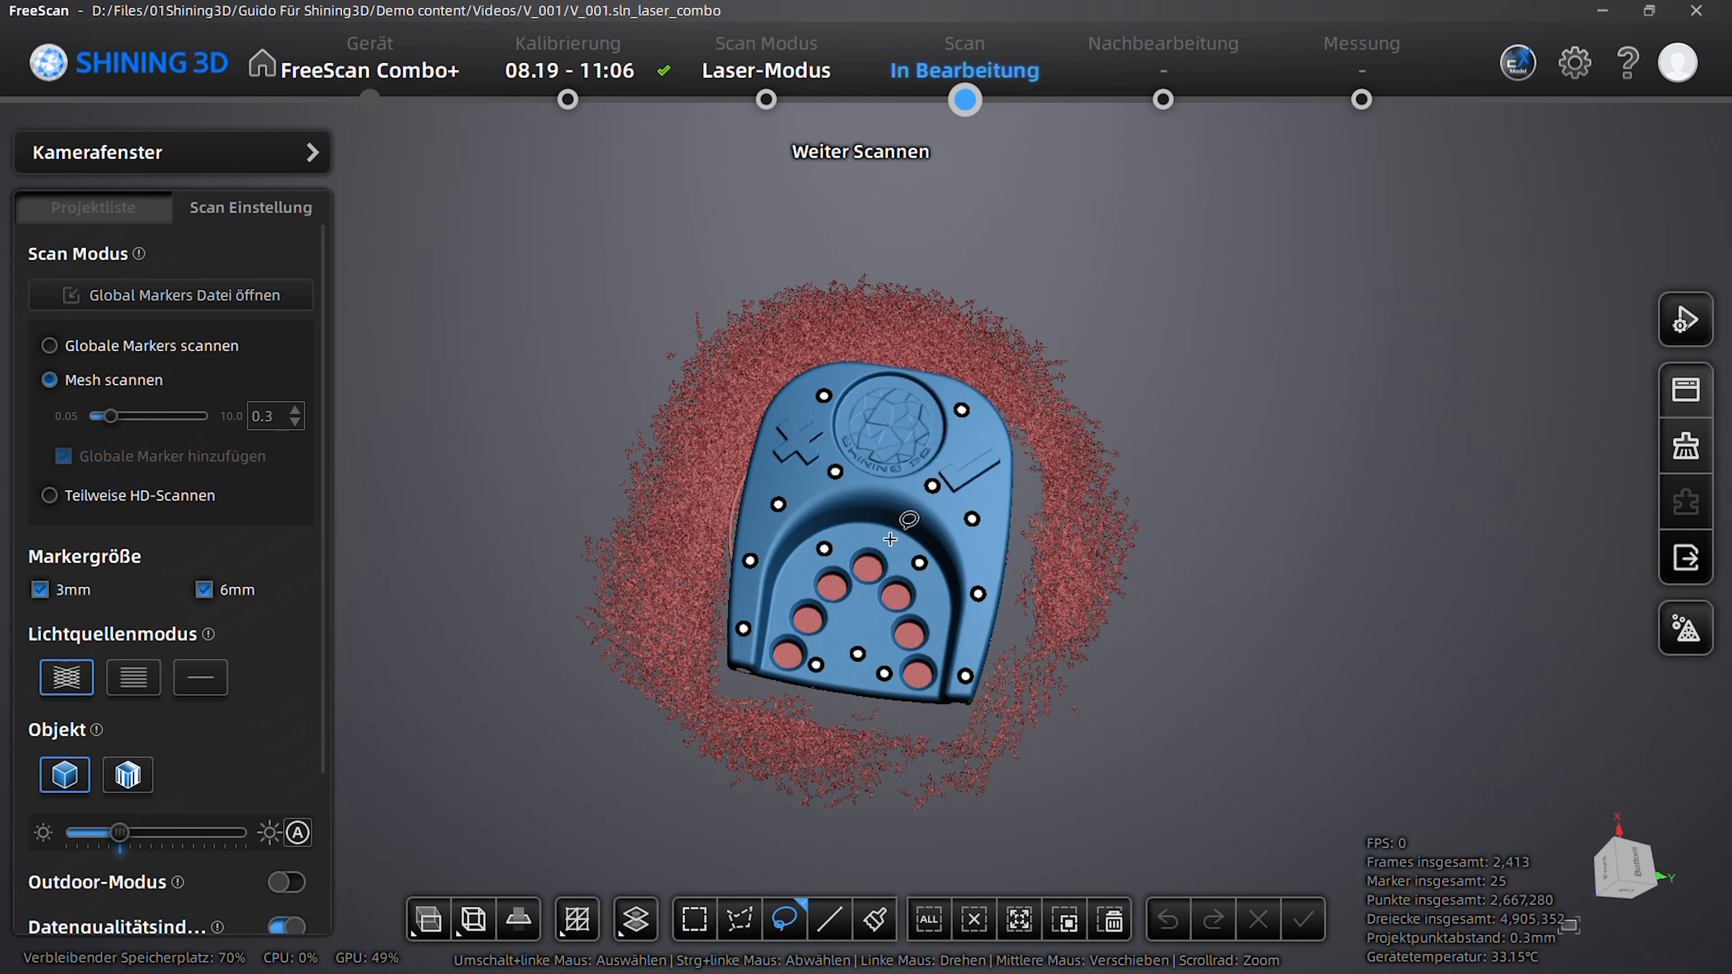
{"action": "mouse_move", "coordinate": [895, 530]}
{"action": "left_mouse_down", "text": "shift"}
{"action": "mouse_move", "coordinate": [788, 543]}
{"action": "mouse_move", "coordinate": [777, 666]}
{"action": "mouse_move", "coordinate": [916, 696]}
{"action": "mouse_move", "coordinate": [945, 674]}
{"action": "mouse_move", "coordinate": [934, 643]}
{"action": "left_mouse_up", "text": "shift"}
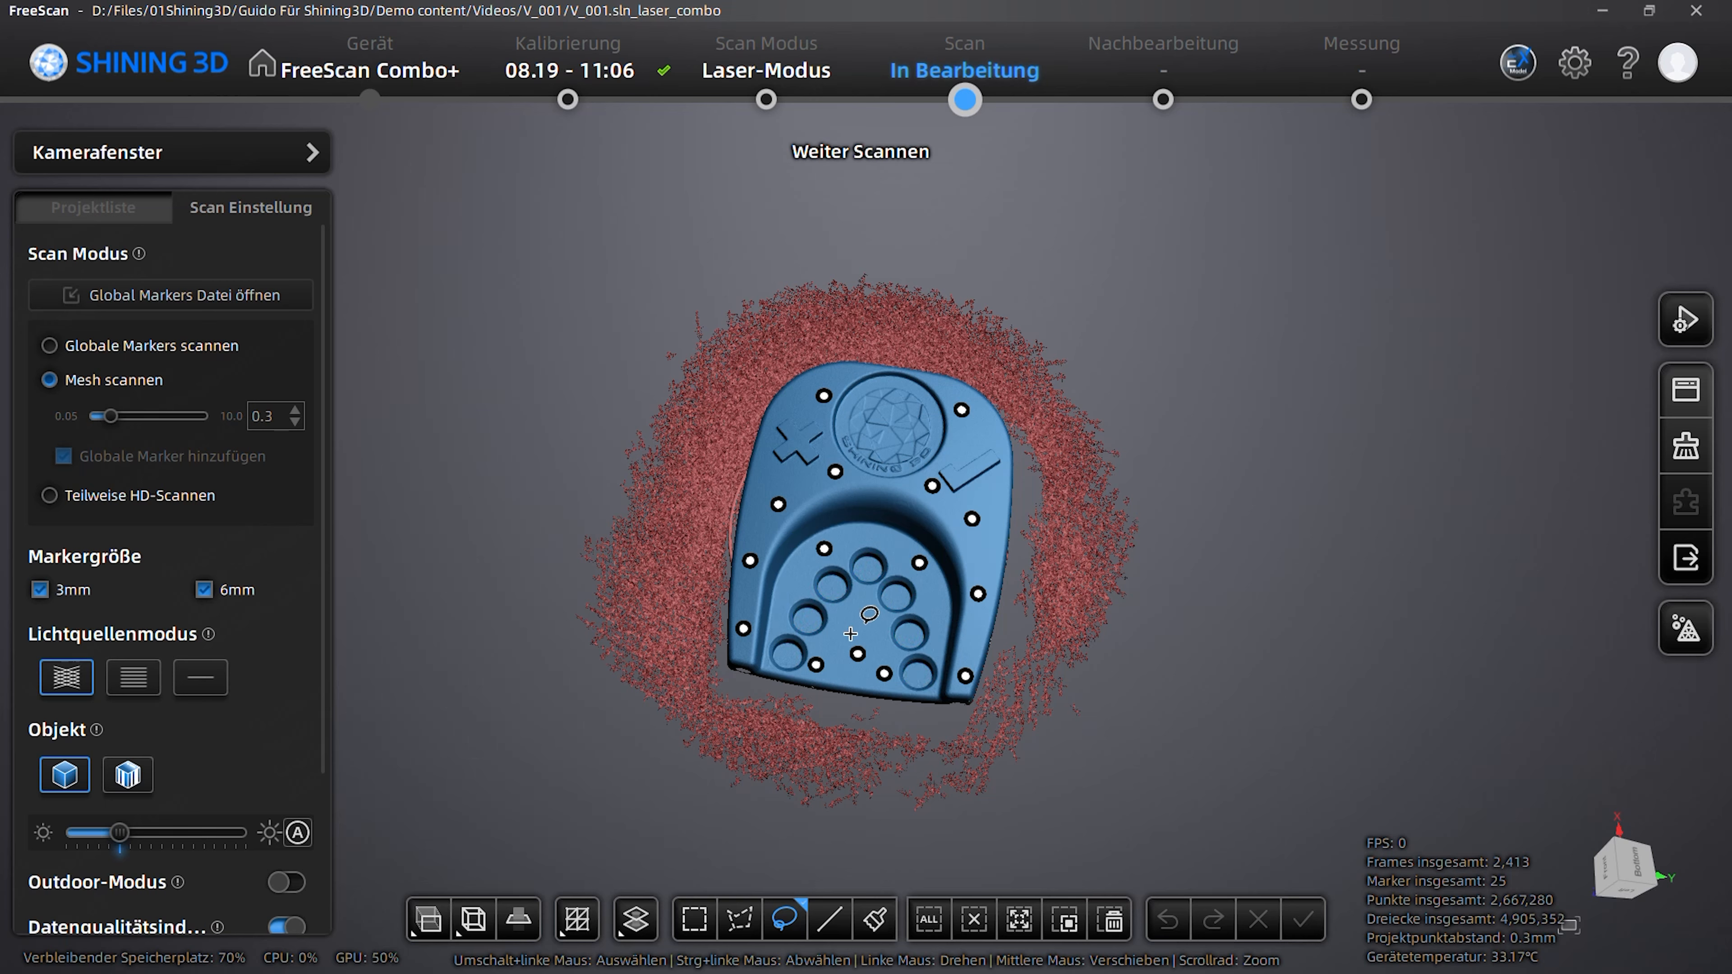
{"action": "right_click_drag", "start_coordinate": [1164, 756], "coordinate": [1339, 520]}
{"action": "left_click_drag", "start_coordinate": [1211, 661], "coordinate": [1384, 382]}
{"action": "left_click_drag", "start_coordinate": [1090, 627], "coordinate": [1317, 627]}
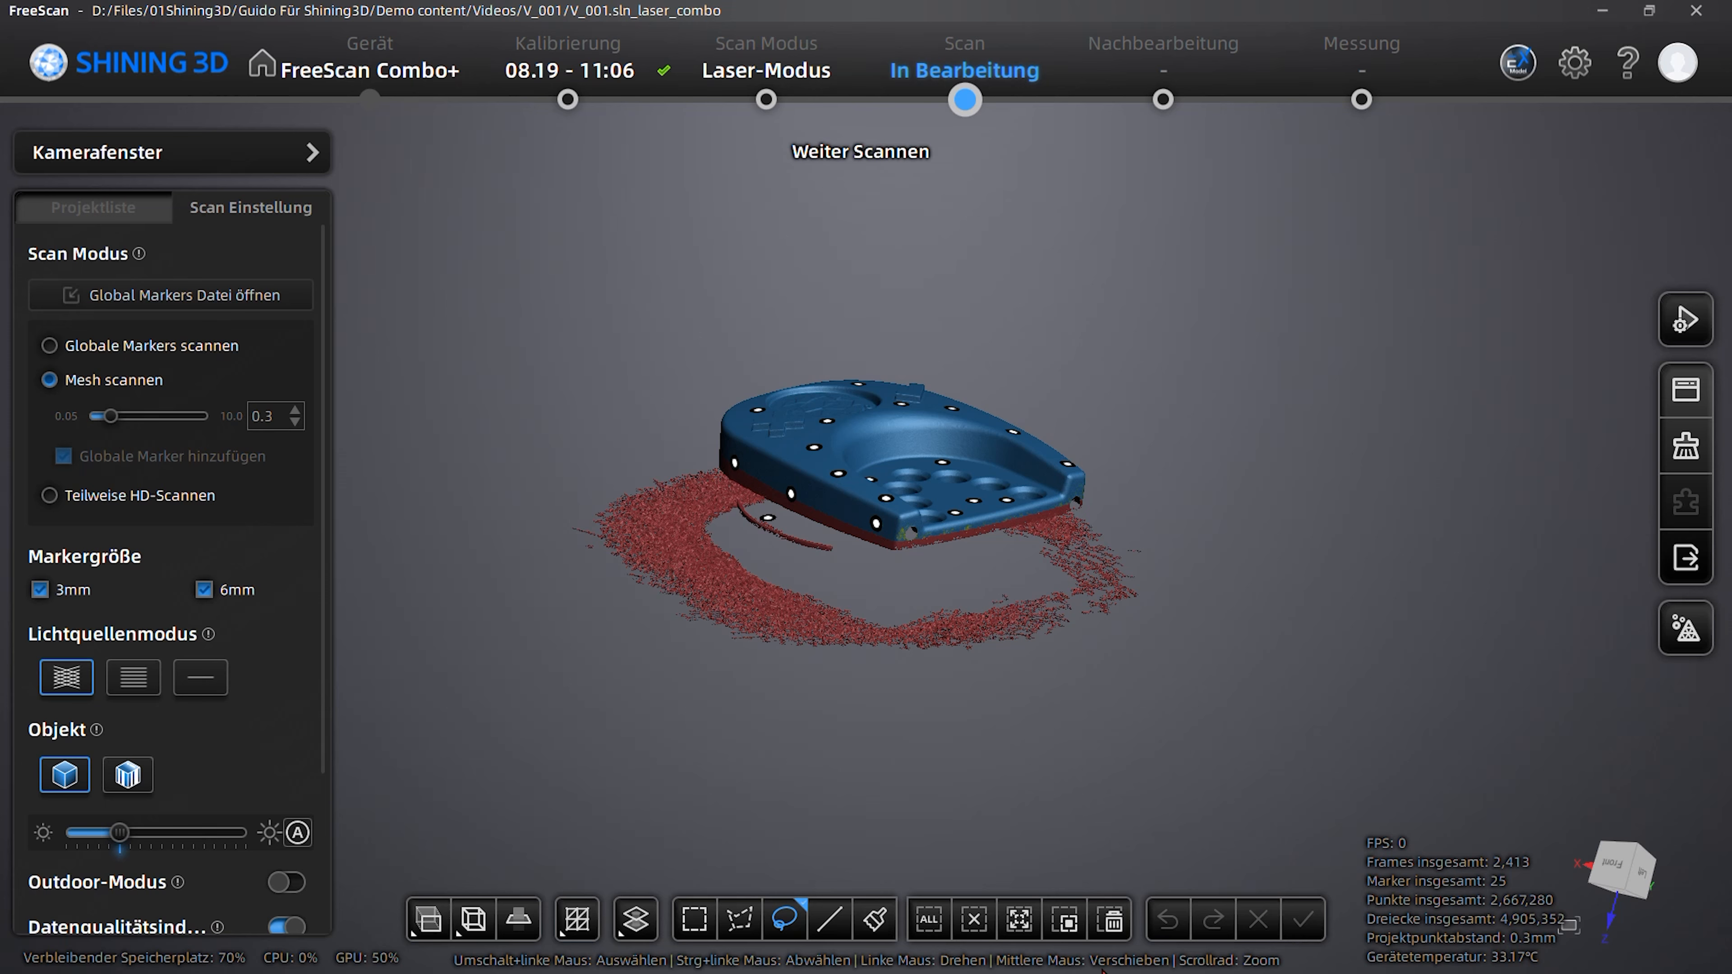
{"action": "left_click", "coordinate": [1110, 919]}
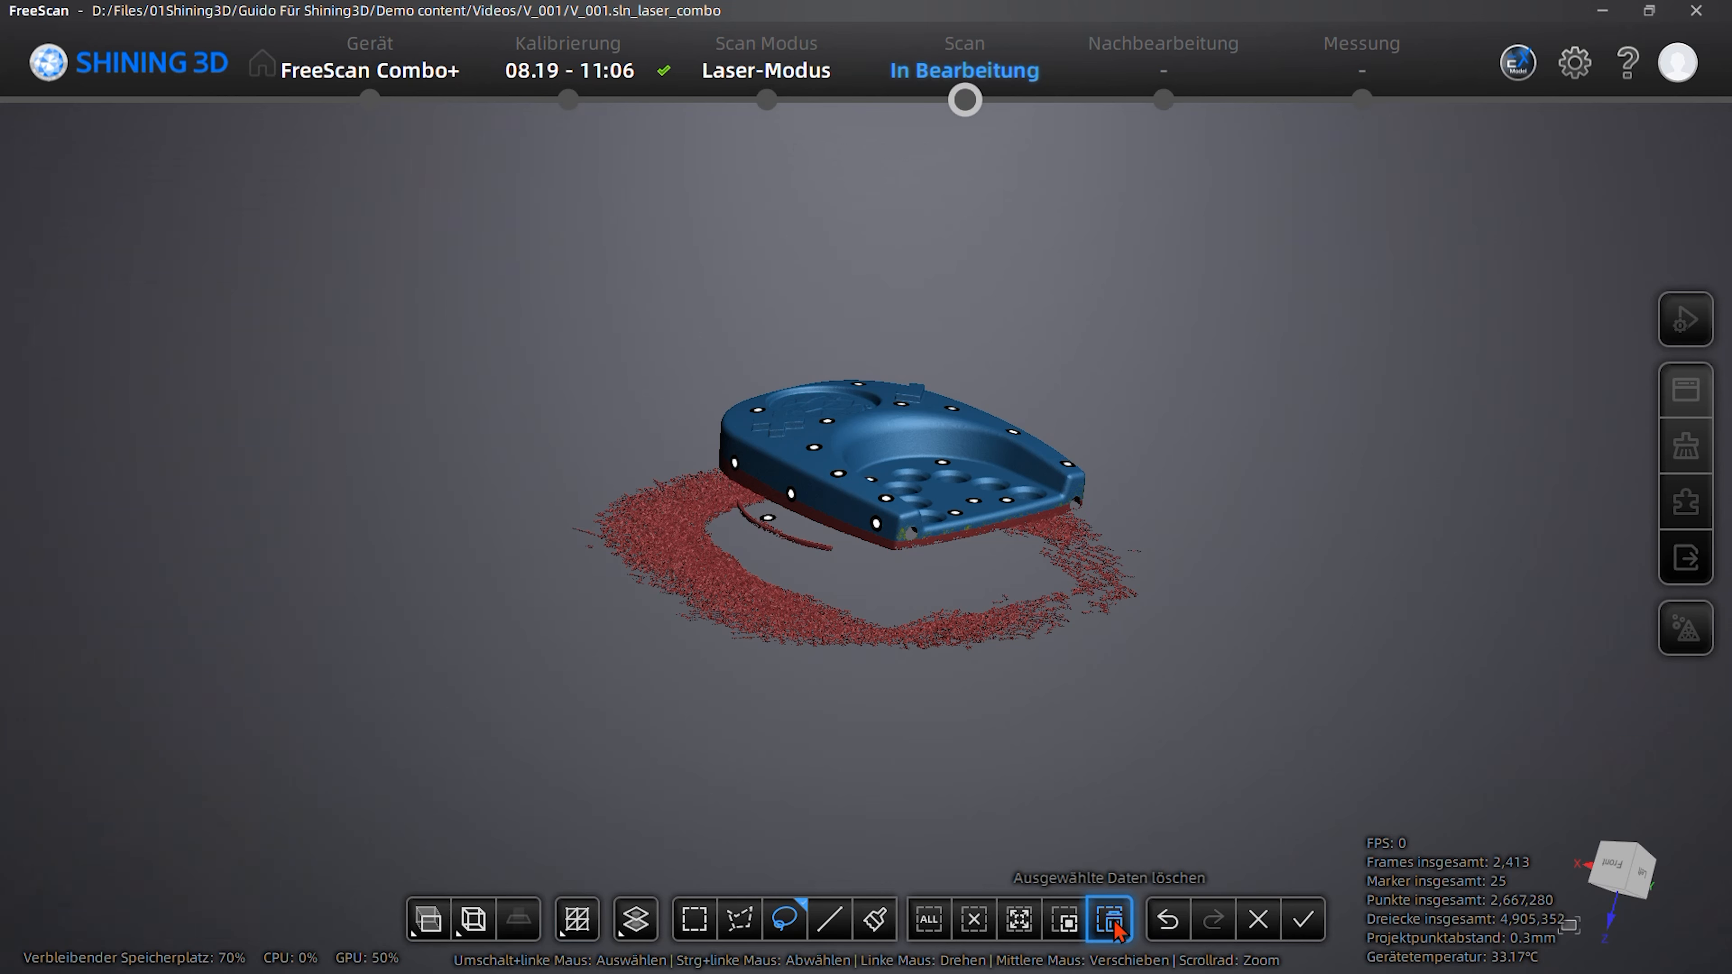
{"action": "left_click", "coordinate": [1305, 921]}
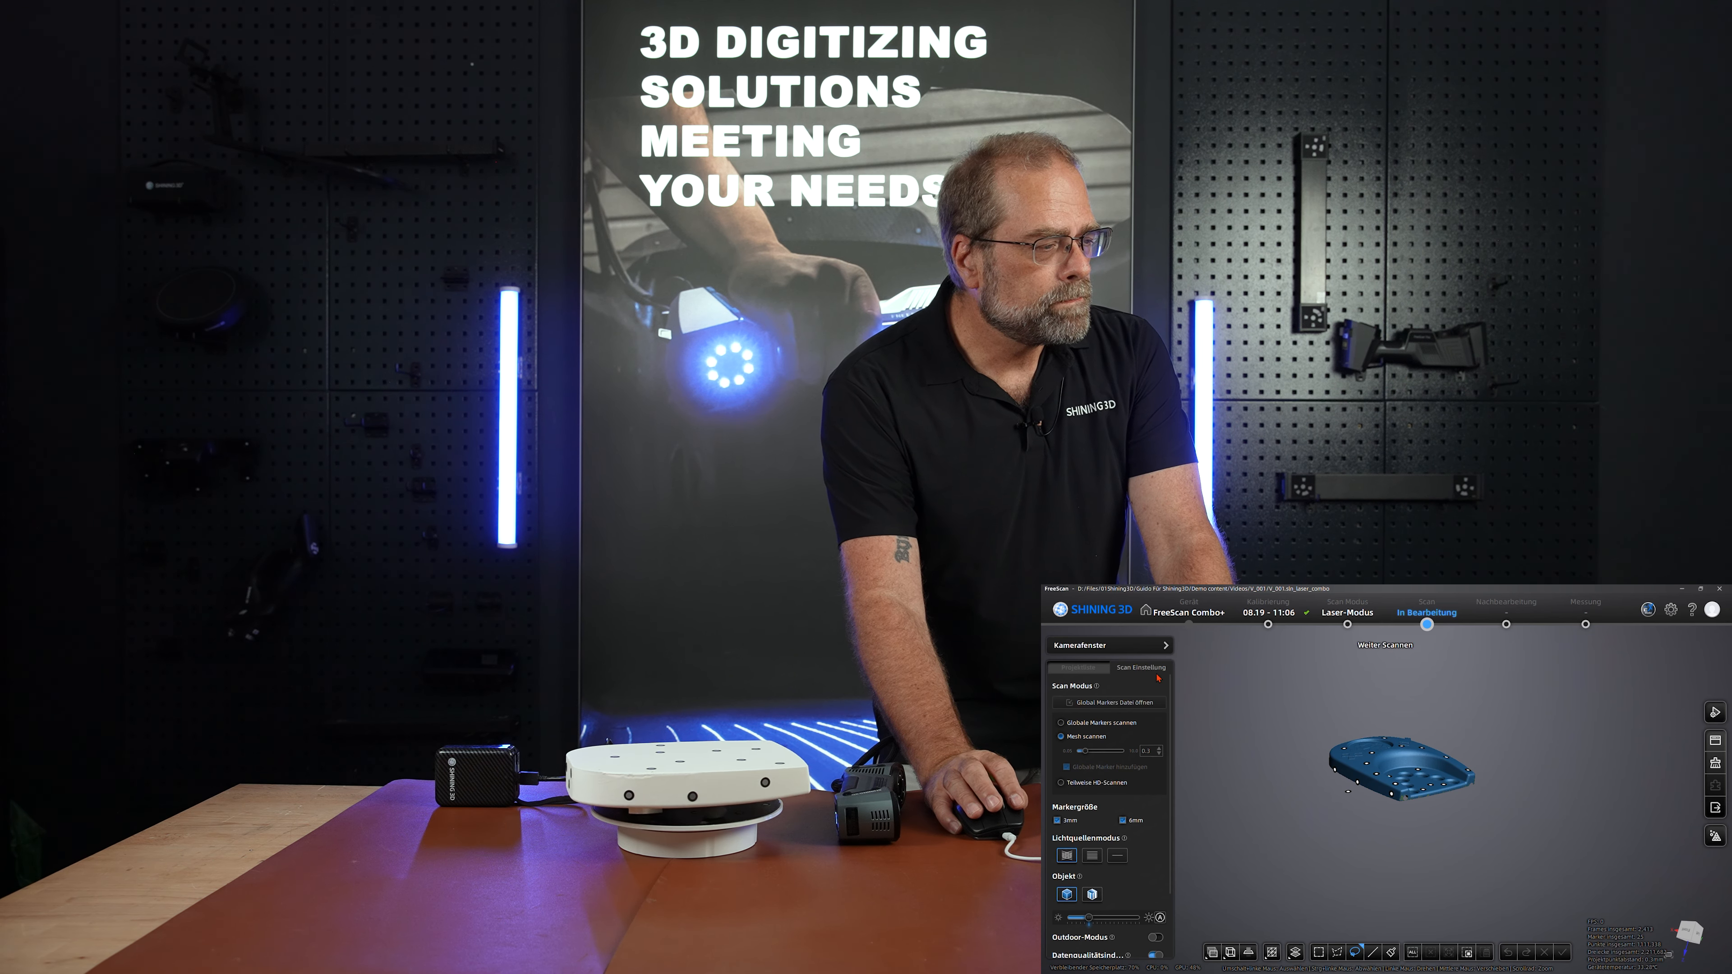
- Add a new project to the project list for scanning the other side of the part
{"action": "left_click", "coordinate": [1084, 668]}
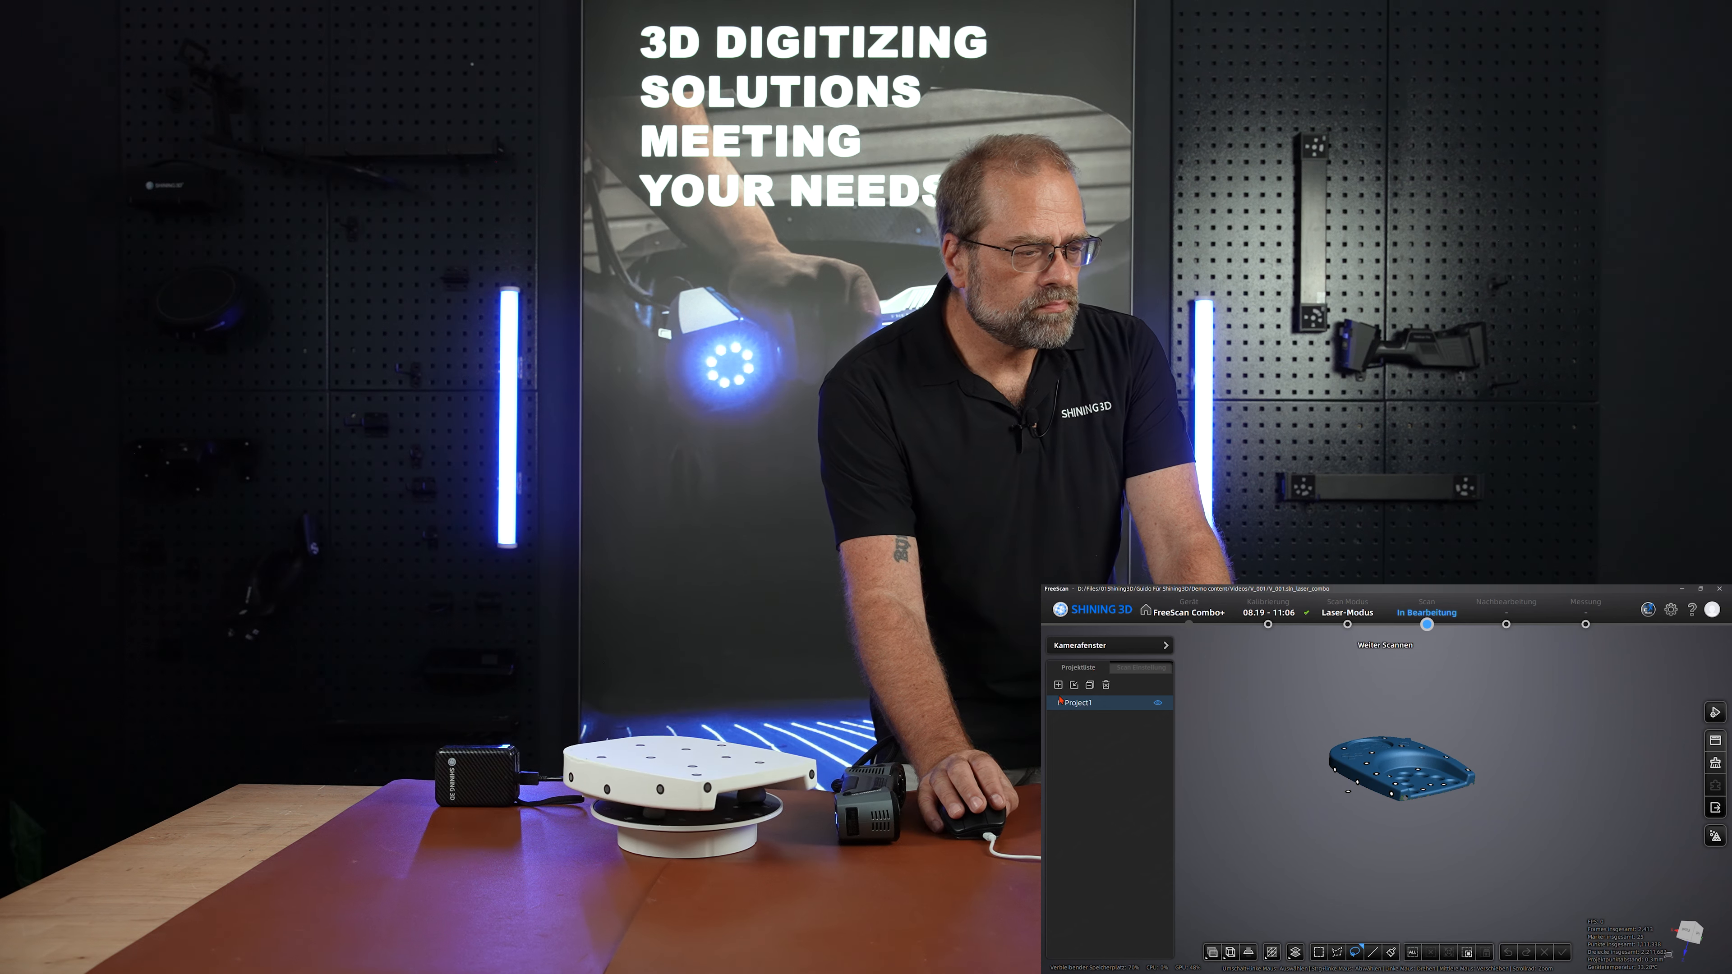
{"action": "left_click", "coordinate": [1059, 686]}
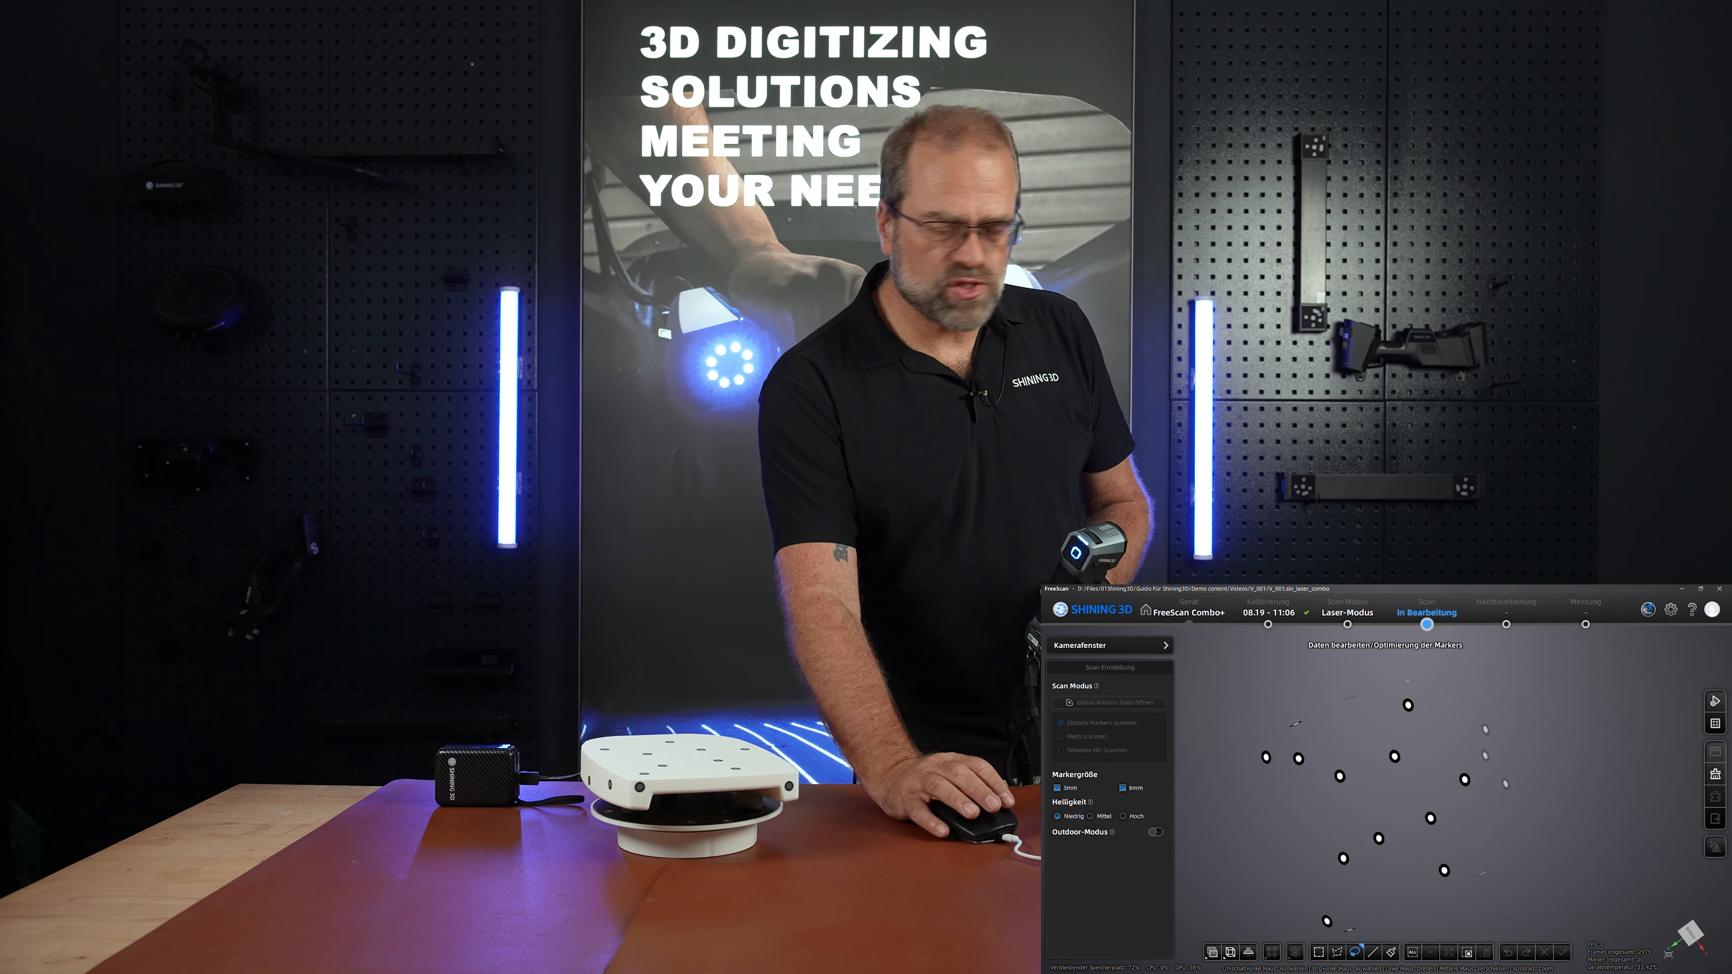
- Finish the global marker scan of the second project and switch its scan mode to mesh scanning
{"action": "left_click", "coordinate": [1715, 723]}
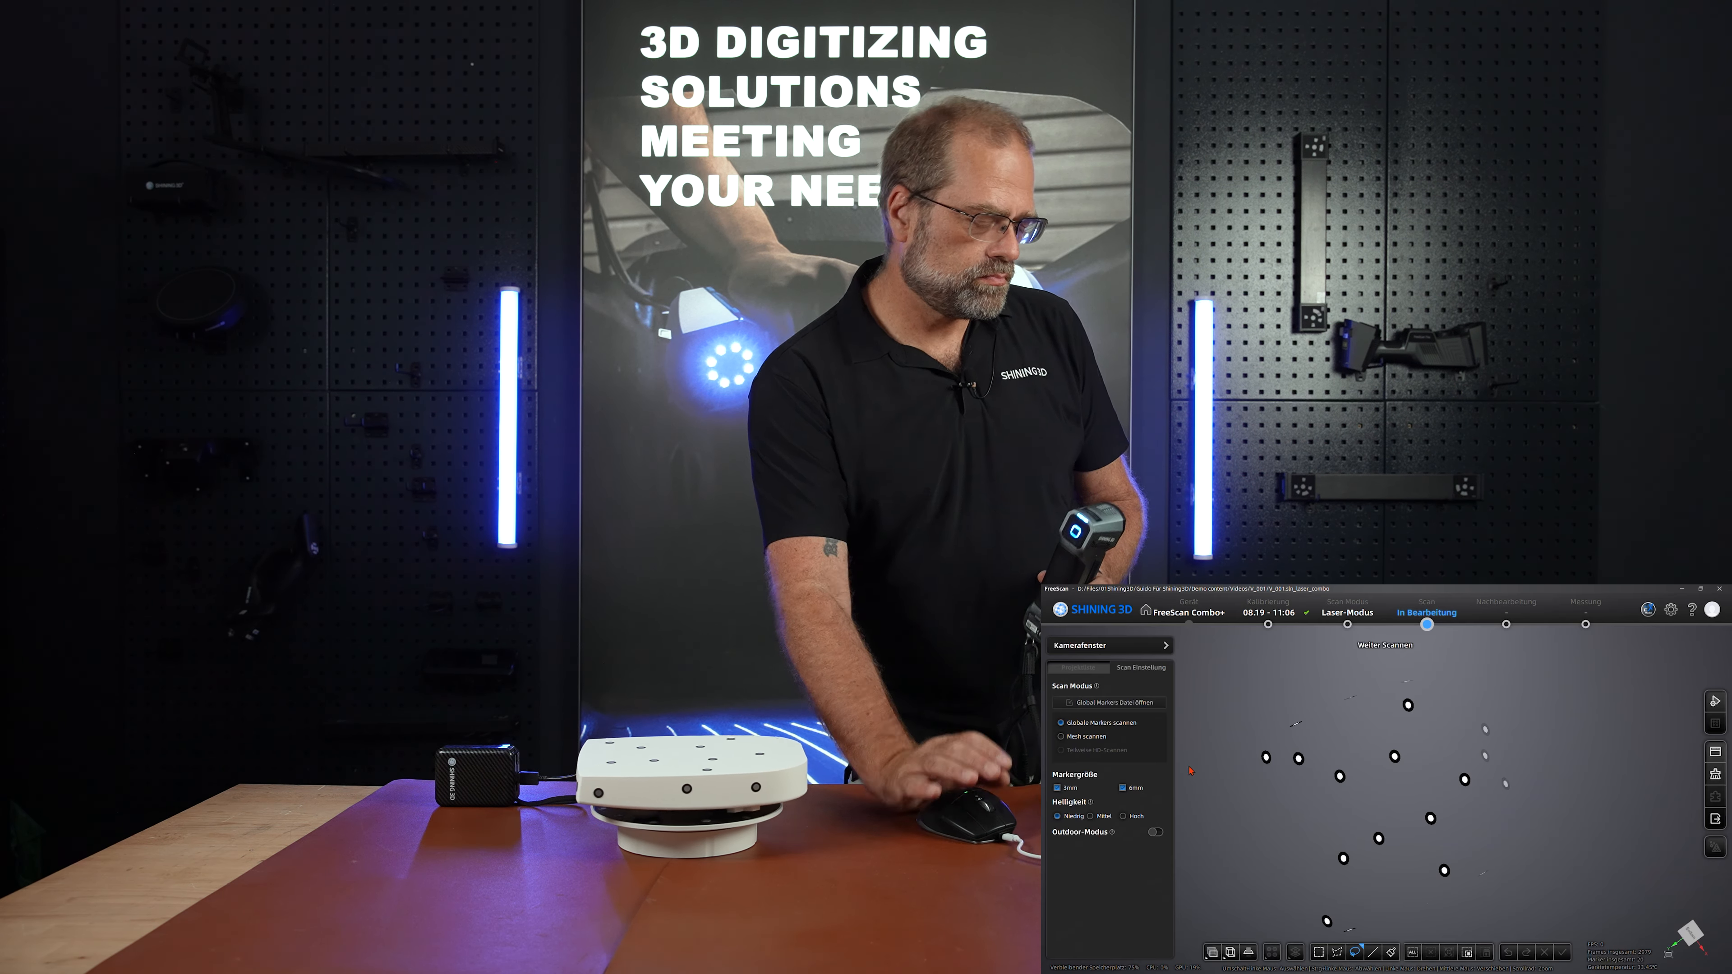
{"action": "left_click", "coordinate": [1086, 737]}
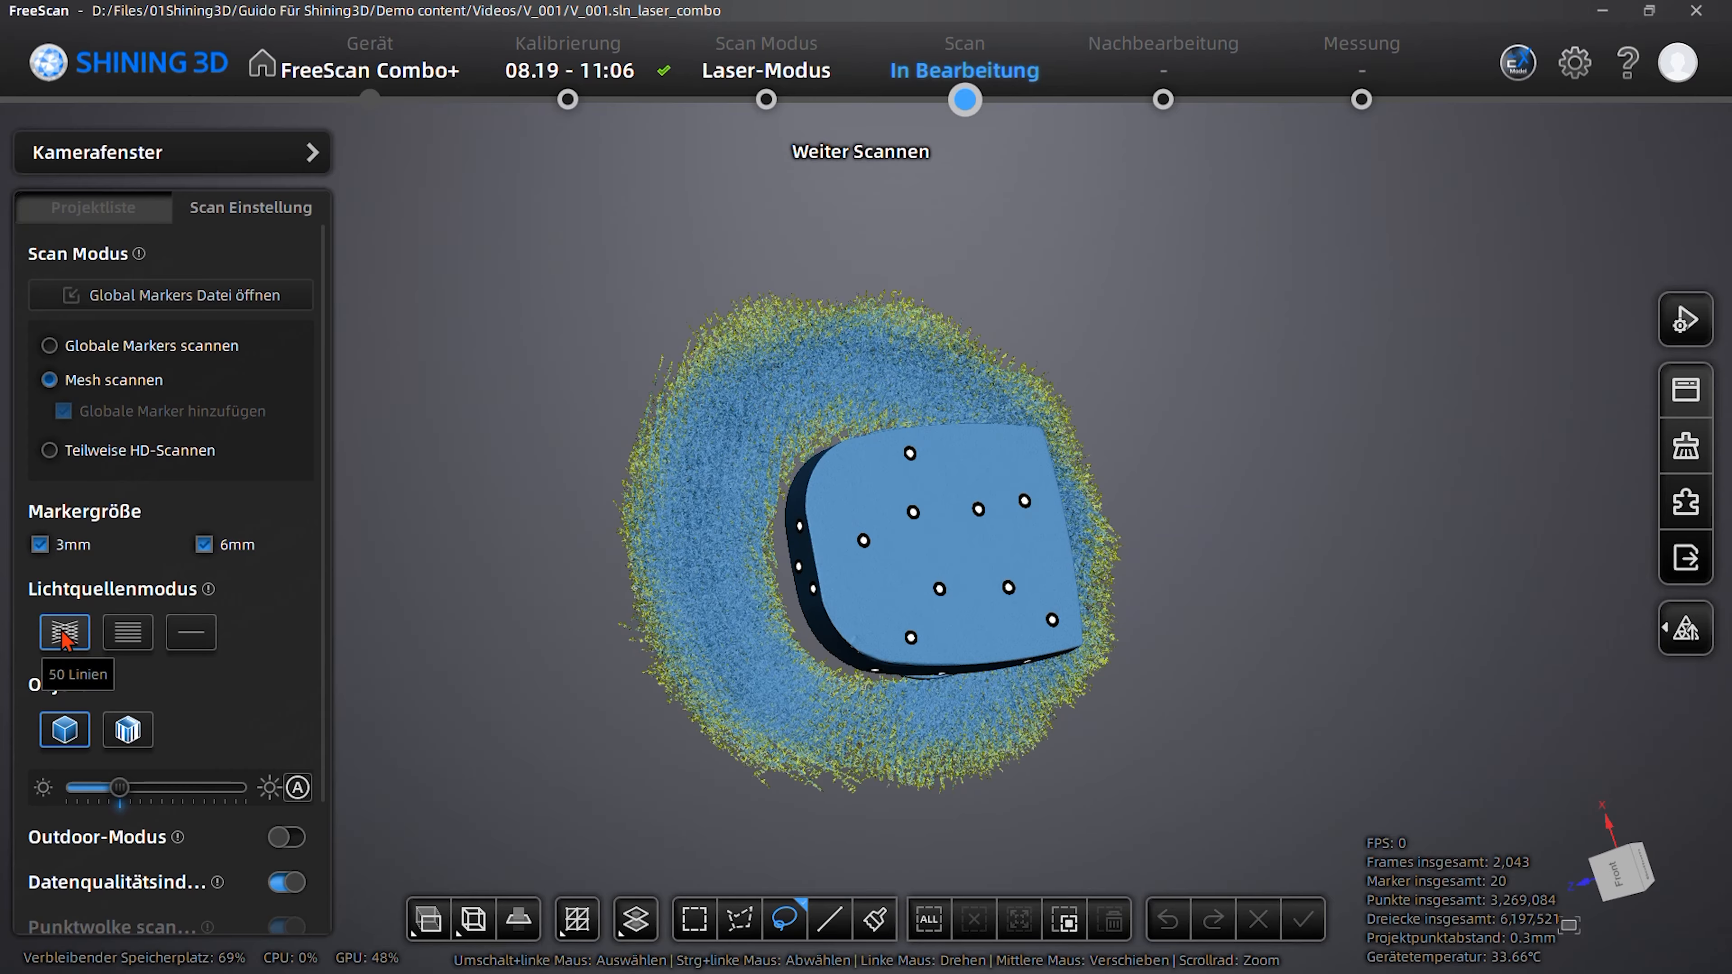
- Select the part by its connected region, invert the selection, delete the surrounding scan data and apply the change
{"action": "left_click_drag", "start_coordinate": [1272, 603], "coordinate": [1103, 583]}
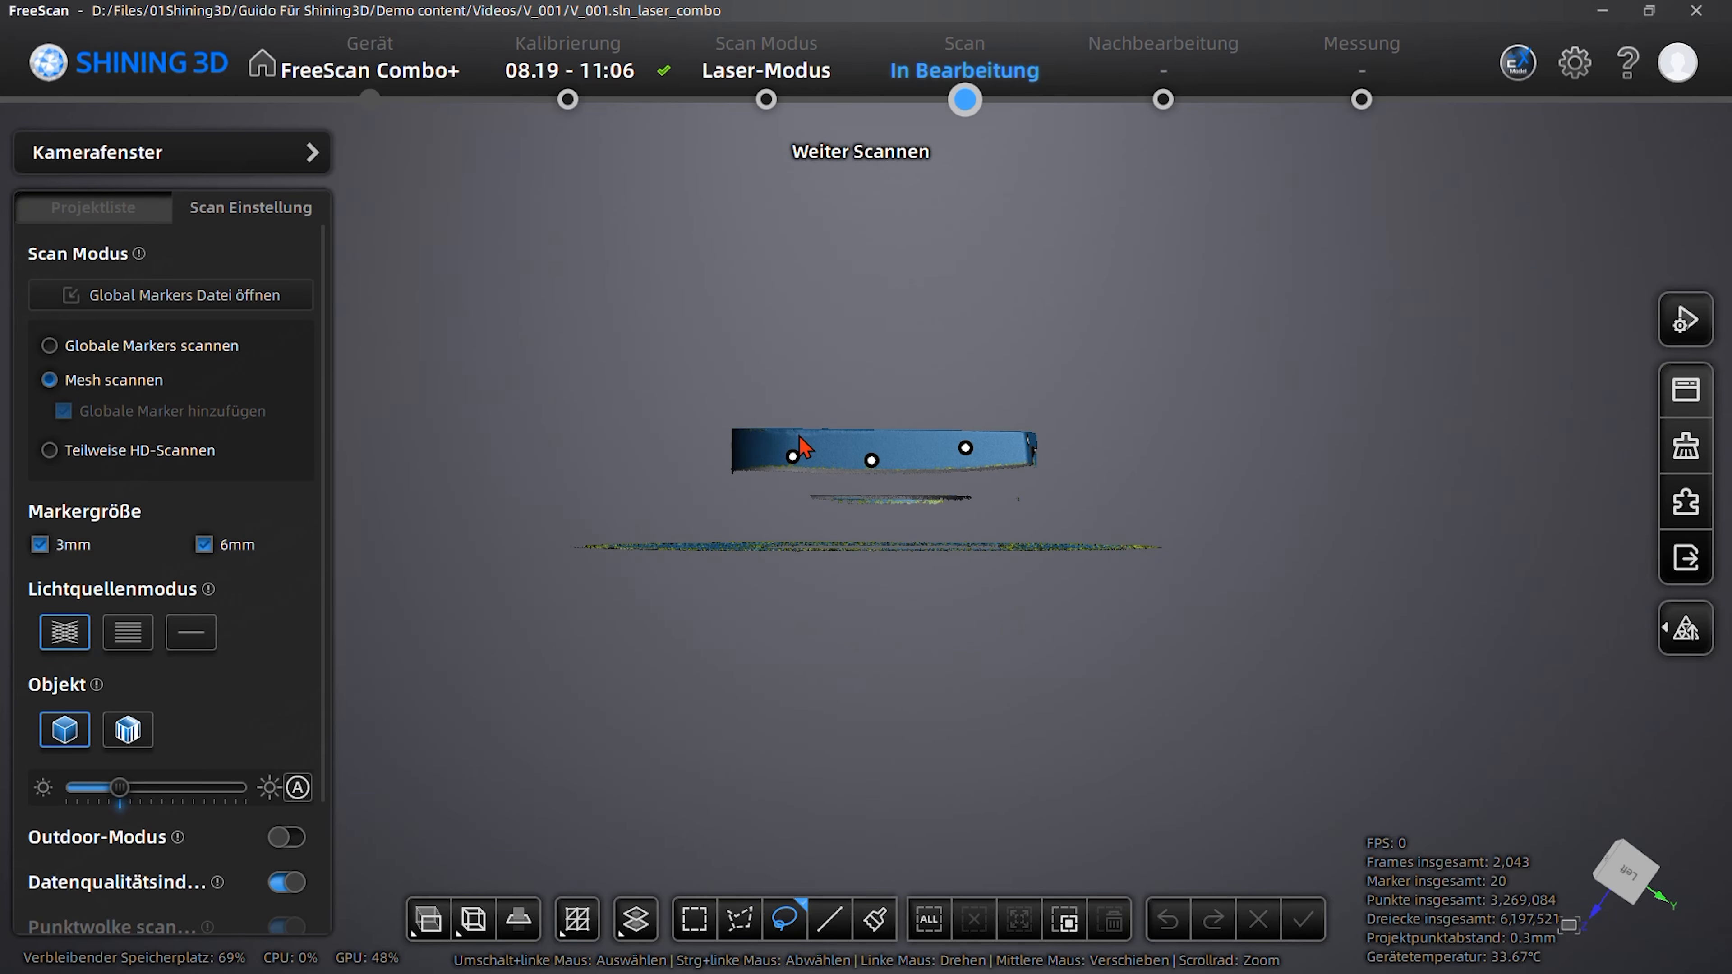
{"action": "left_click_drag", "start_coordinate": [856, 388], "coordinate": [918, 437], "text": "shift"}
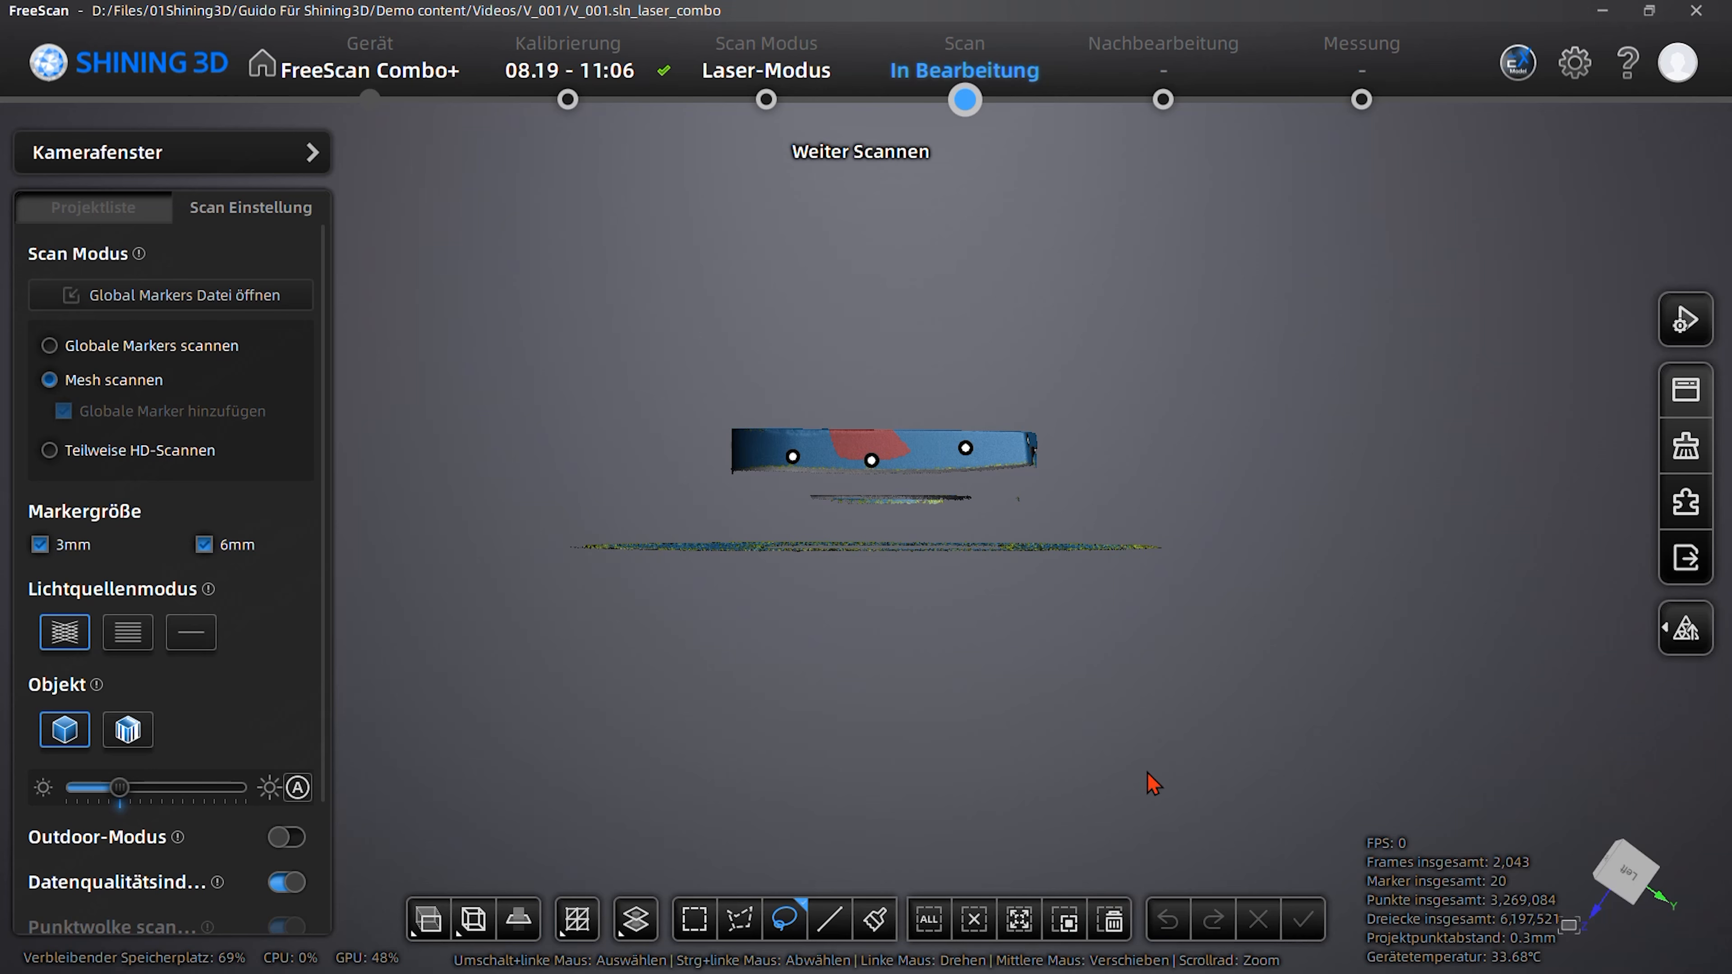
{"action": "left_click", "coordinate": [1027, 933]}
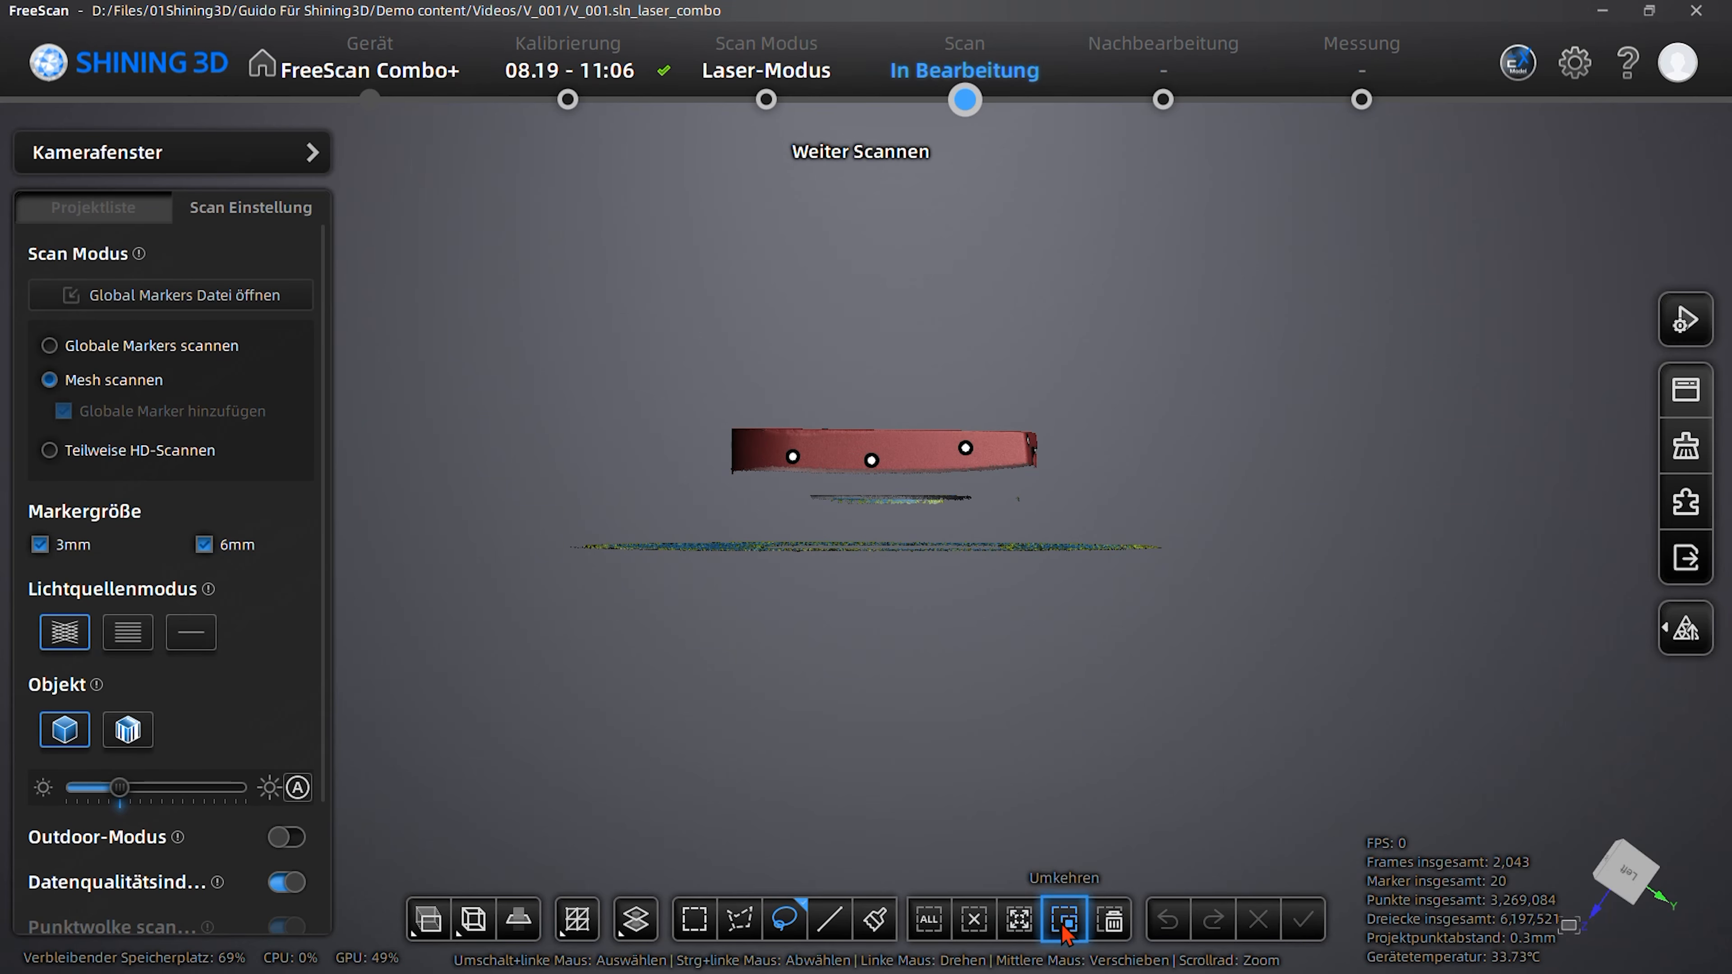
{"action": "left_click", "coordinate": [1066, 933]}
{"action": "left_click", "coordinate": [1112, 920]}
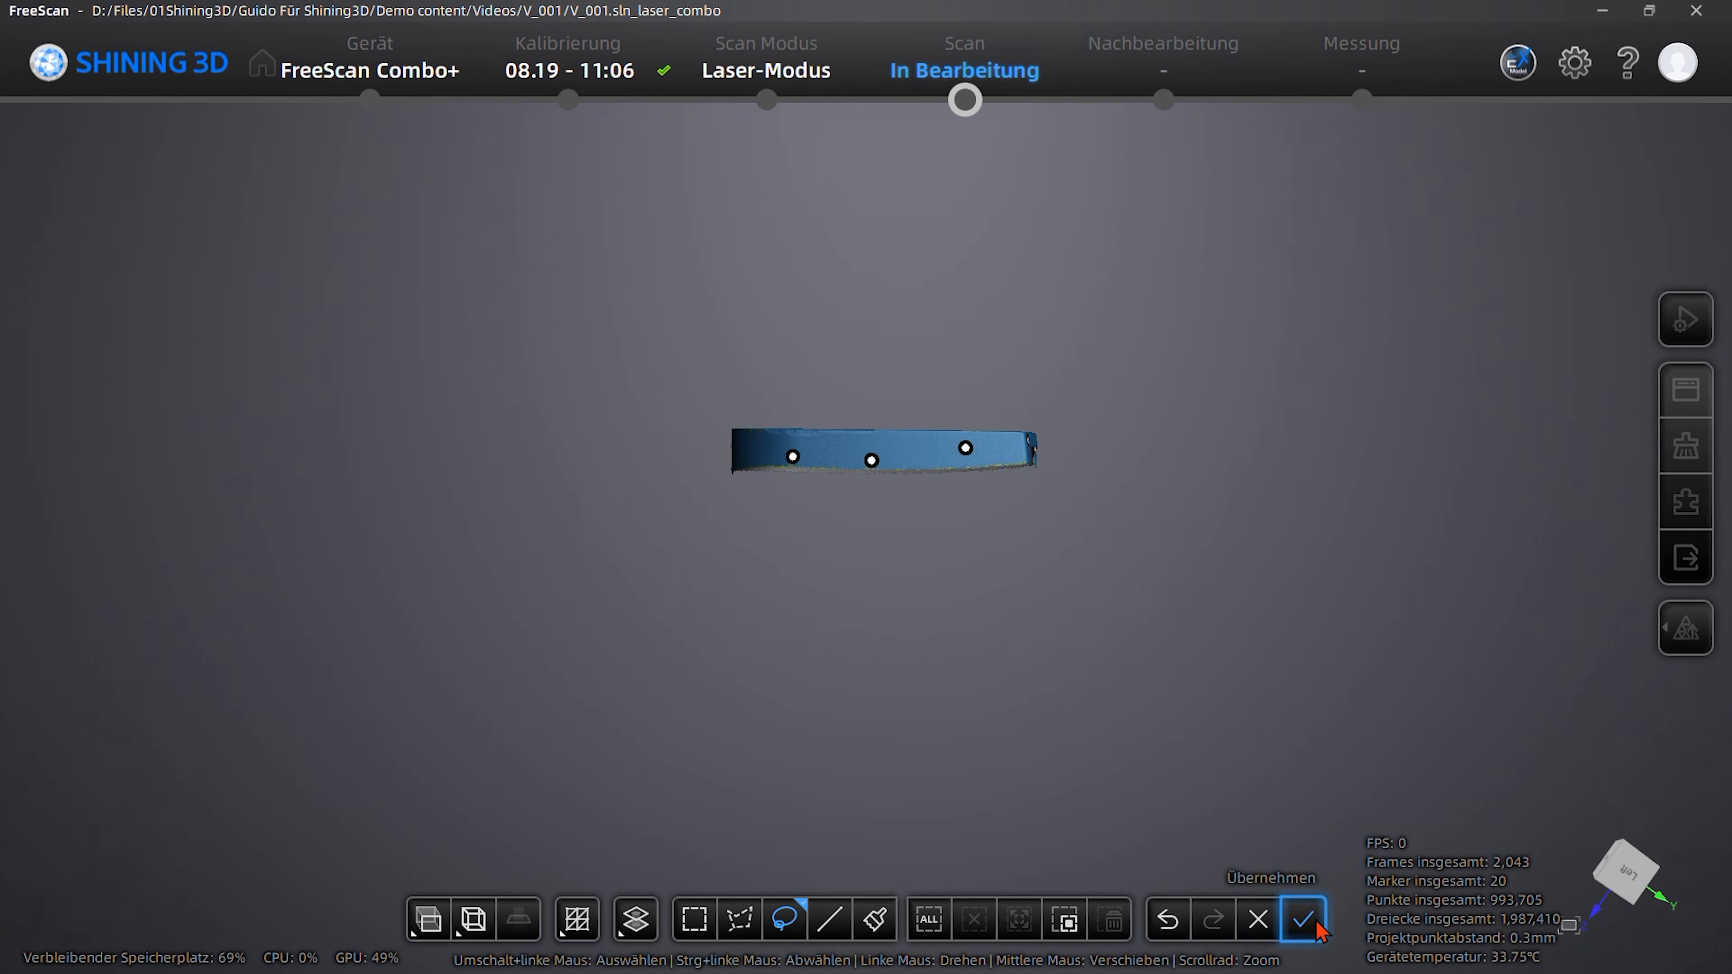
{"action": "left_click", "coordinate": [1302, 920]}
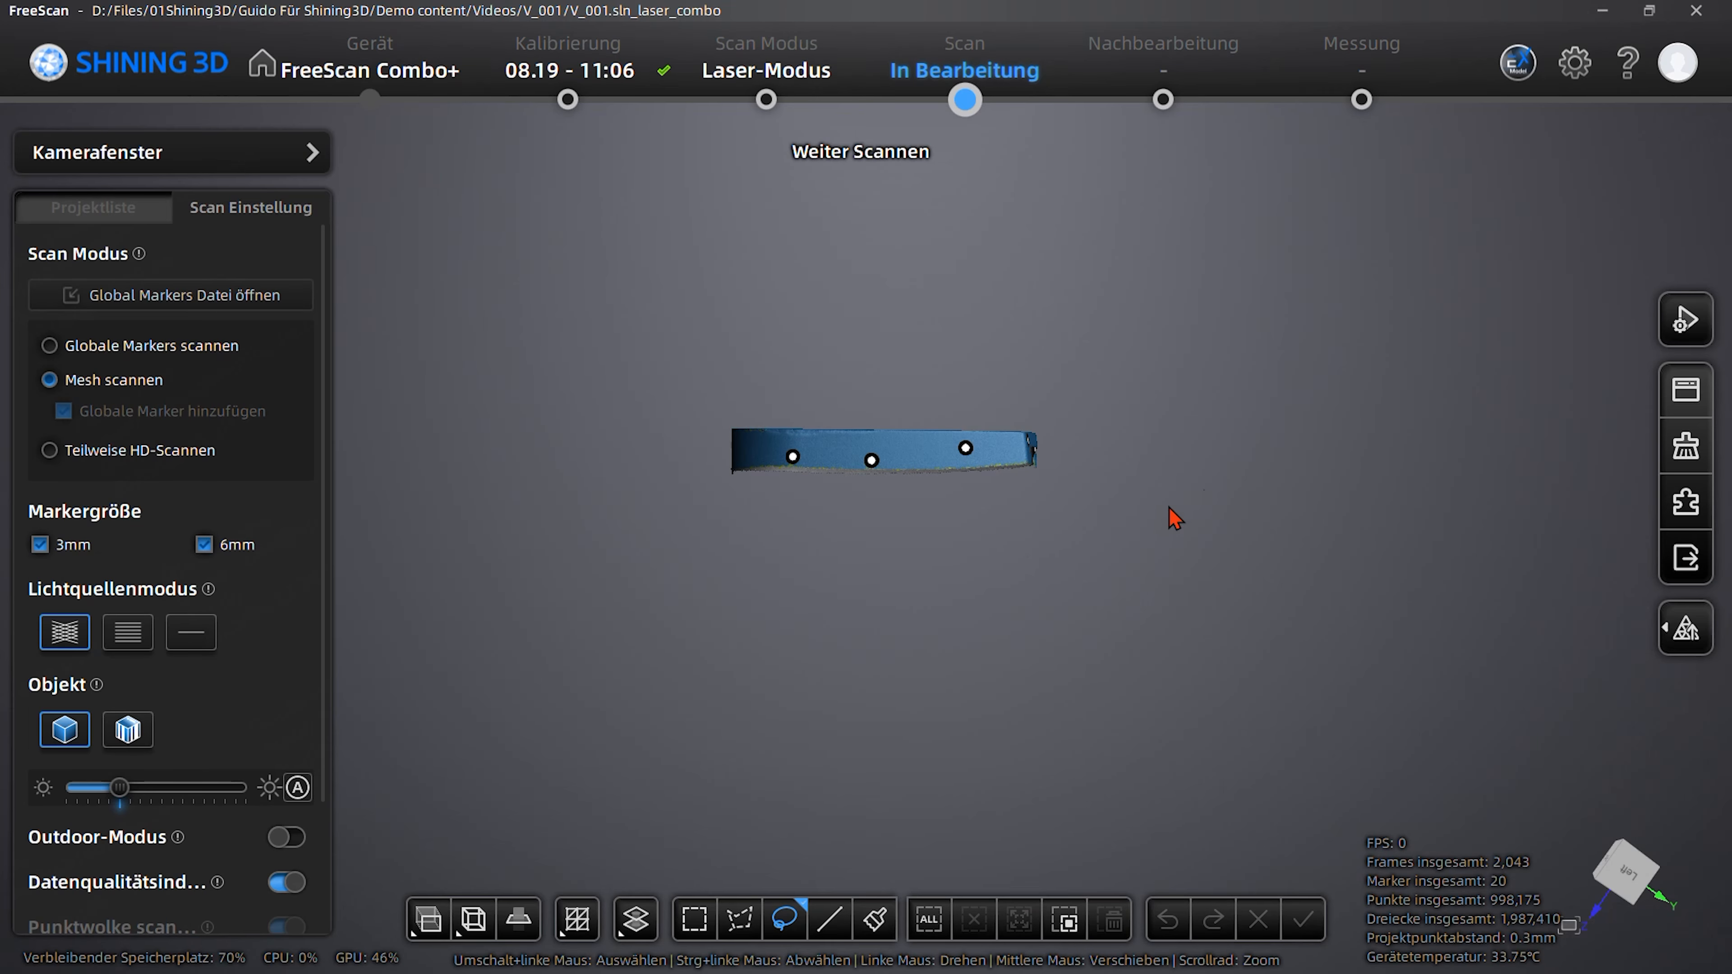
- Set up a marker-based alignment with Project1 as the fixed model and Project2 as the movable model
{"action": "left_click", "coordinate": [1694, 509]}
{"action": "left_click", "coordinate": [127, 310]}
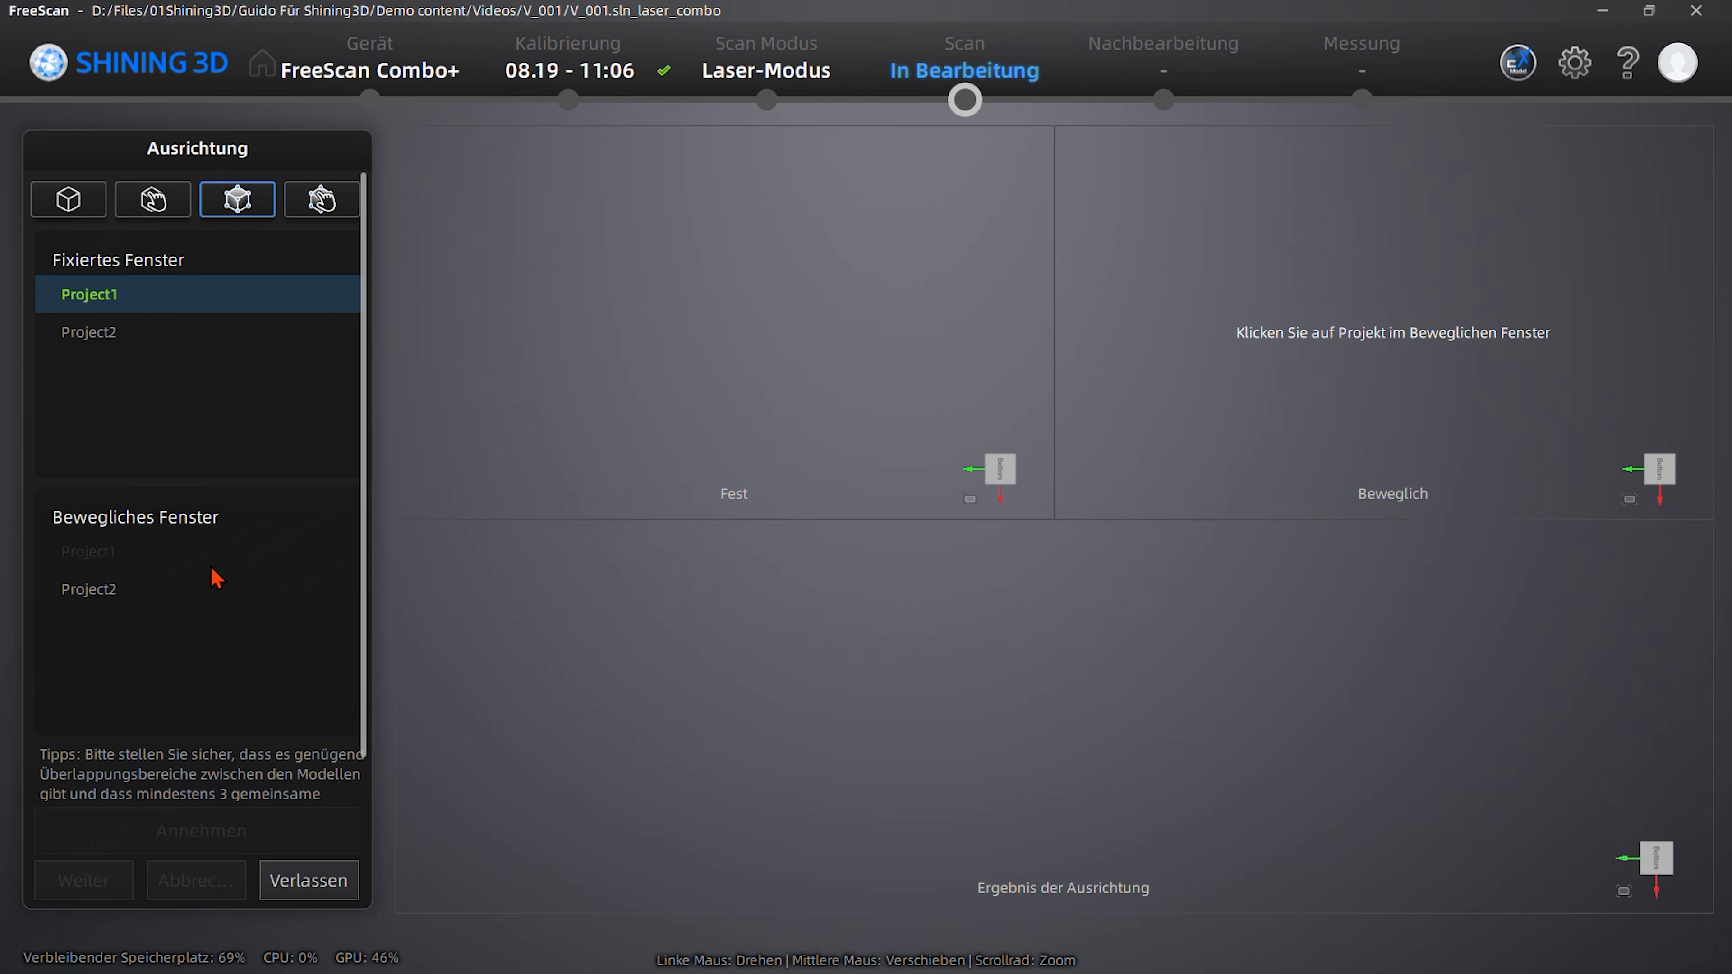
{"action": "left_click", "coordinate": [104, 591]}
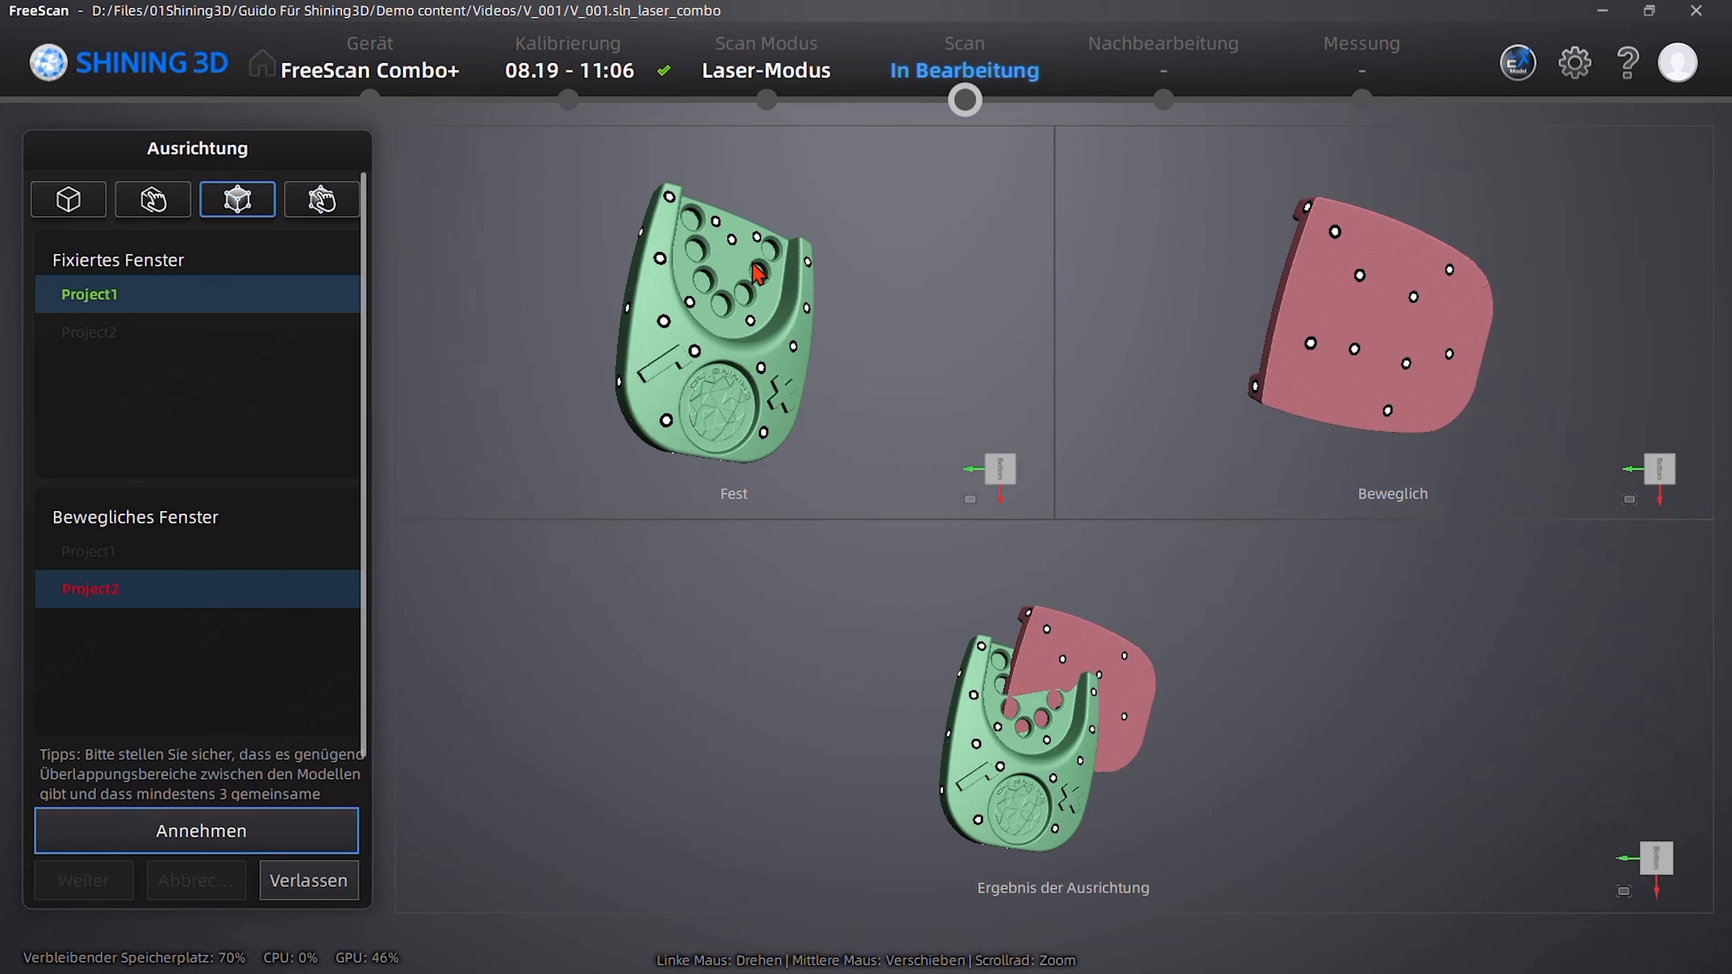
{"action": "right_click", "coordinate": [858, 369]}
{"action": "left_click", "coordinate": [859, 262]}
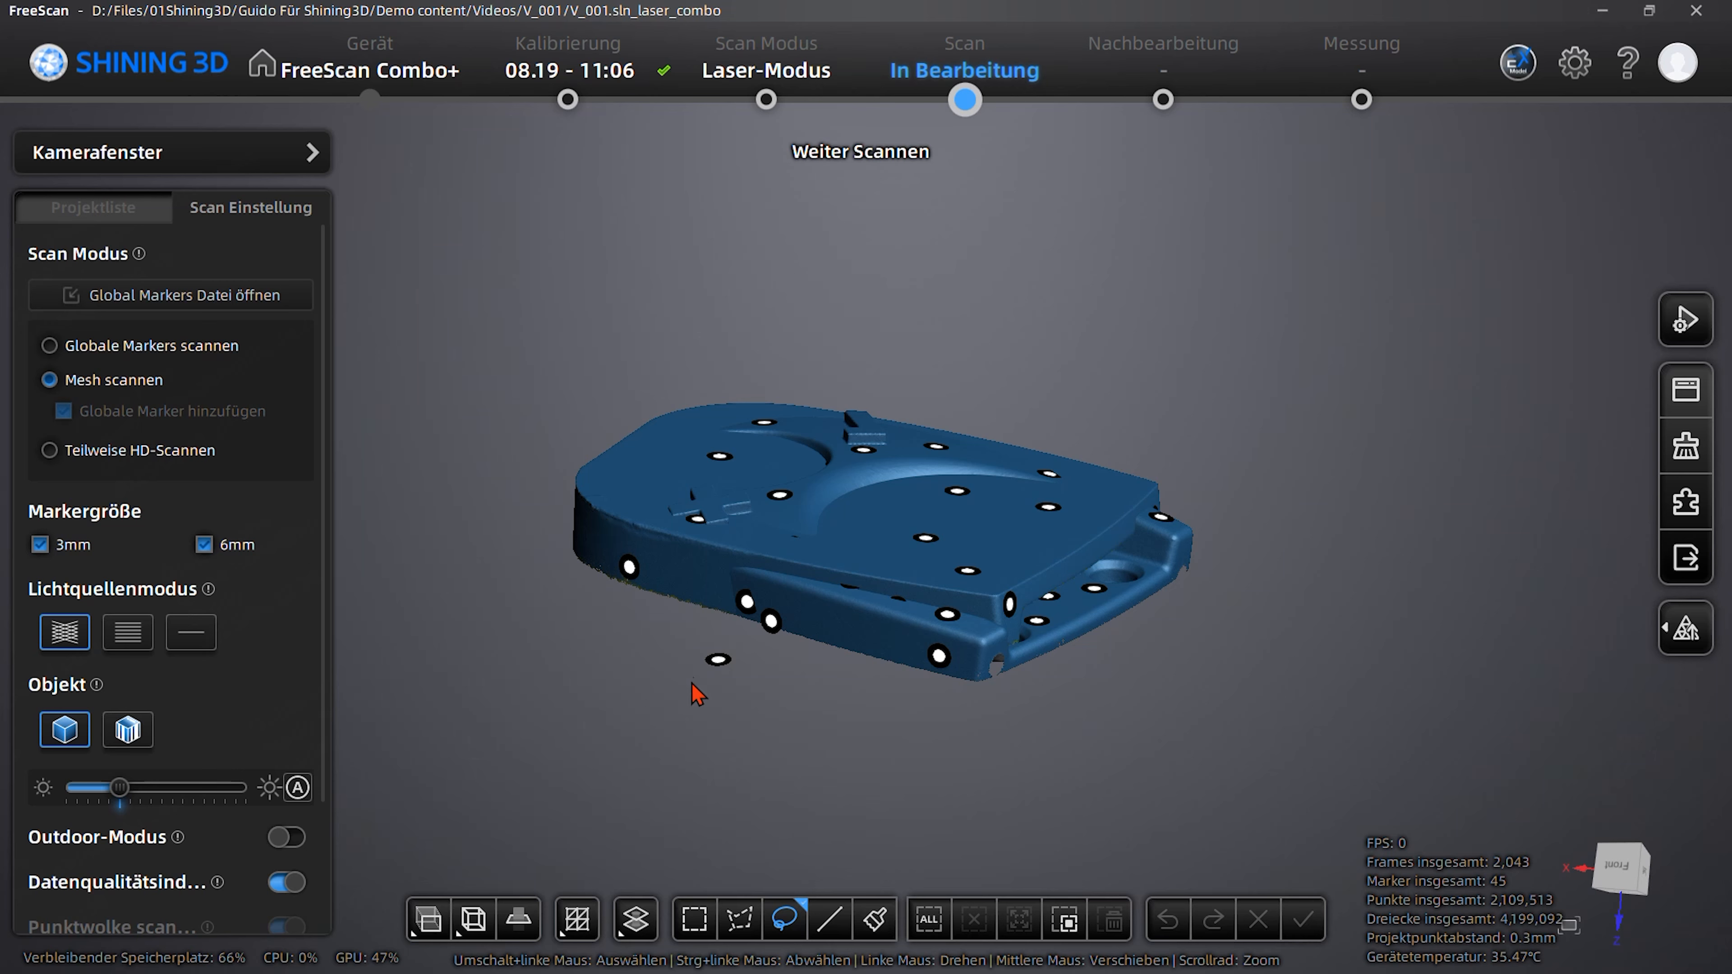
{"action": "left_click_drag", "start_coordinate": [743, 738], "coordinate": [865, 645]}
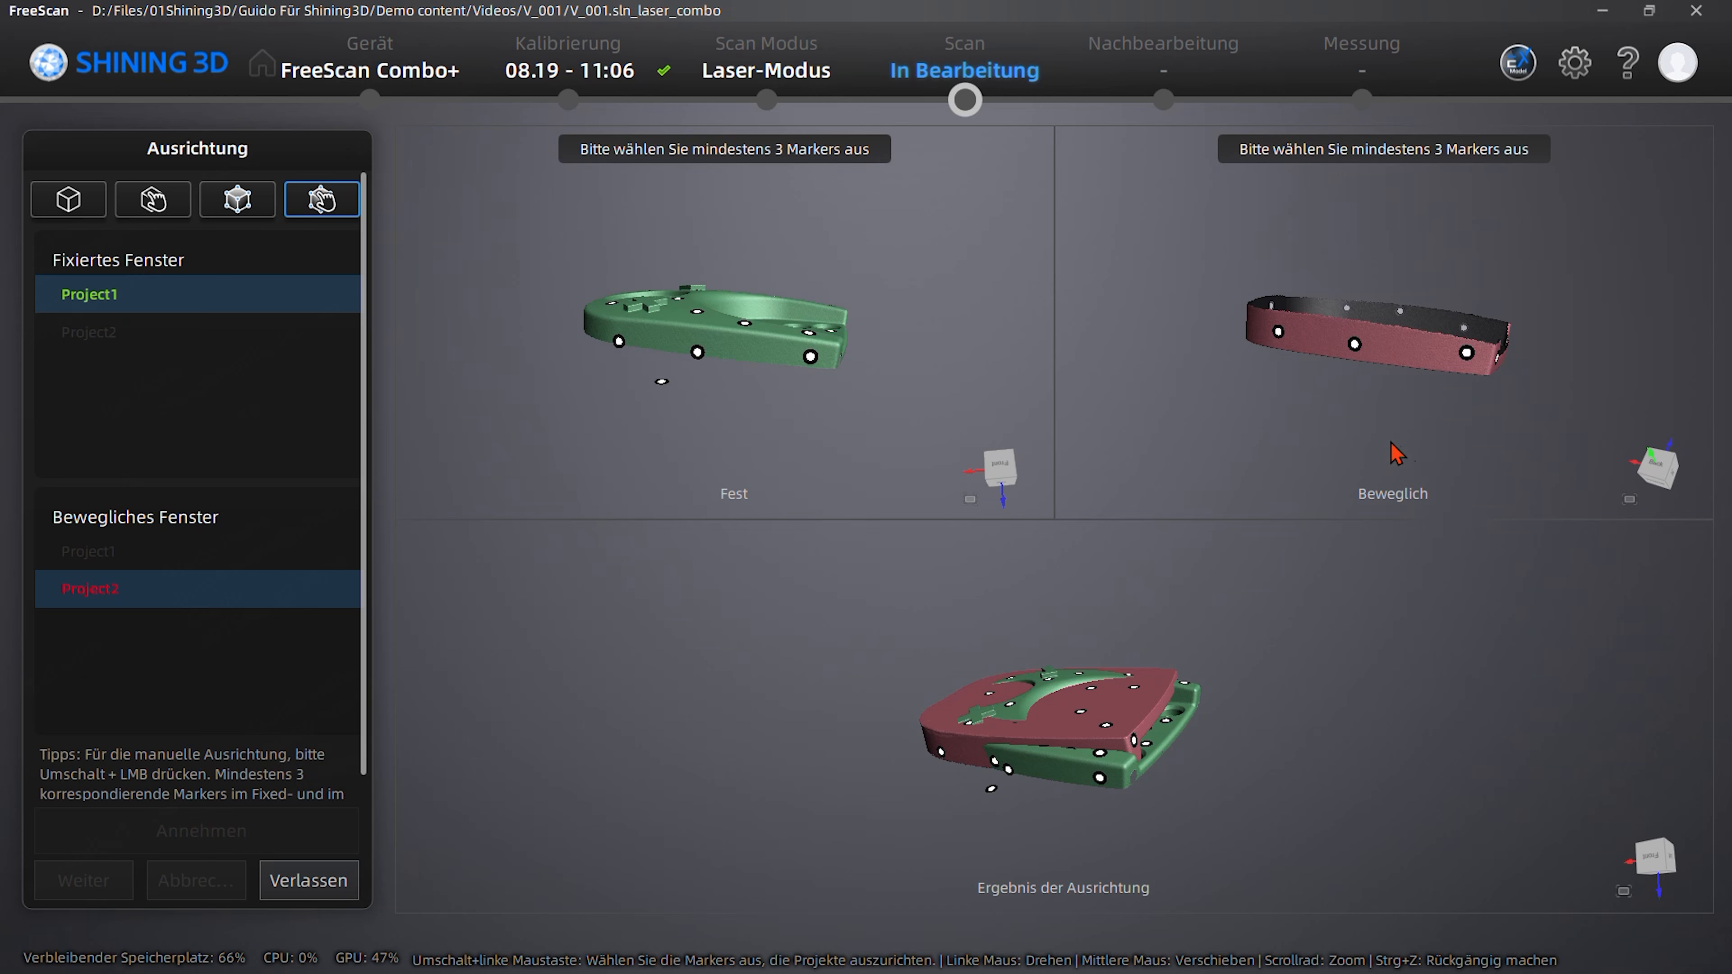
- Pick three corresponding marker pairs on the side walls of Project1 and Project2 for the manual alignment
{"action": "left_click", "coordinate": [1468, 353], "text": "shift"}
{"action": "left_click", "coordinate": [810, 357], "text": "shift"}
{"action": "left_click", "coordinate": [1279, 331], "text": "shift"}
{"action": "left_click", "coordinate": [619, 341], "text": "shift"}
{"action": "left_click_drag", "start_coordinate": [1232, 349], "coordinate": [1323, 360]}
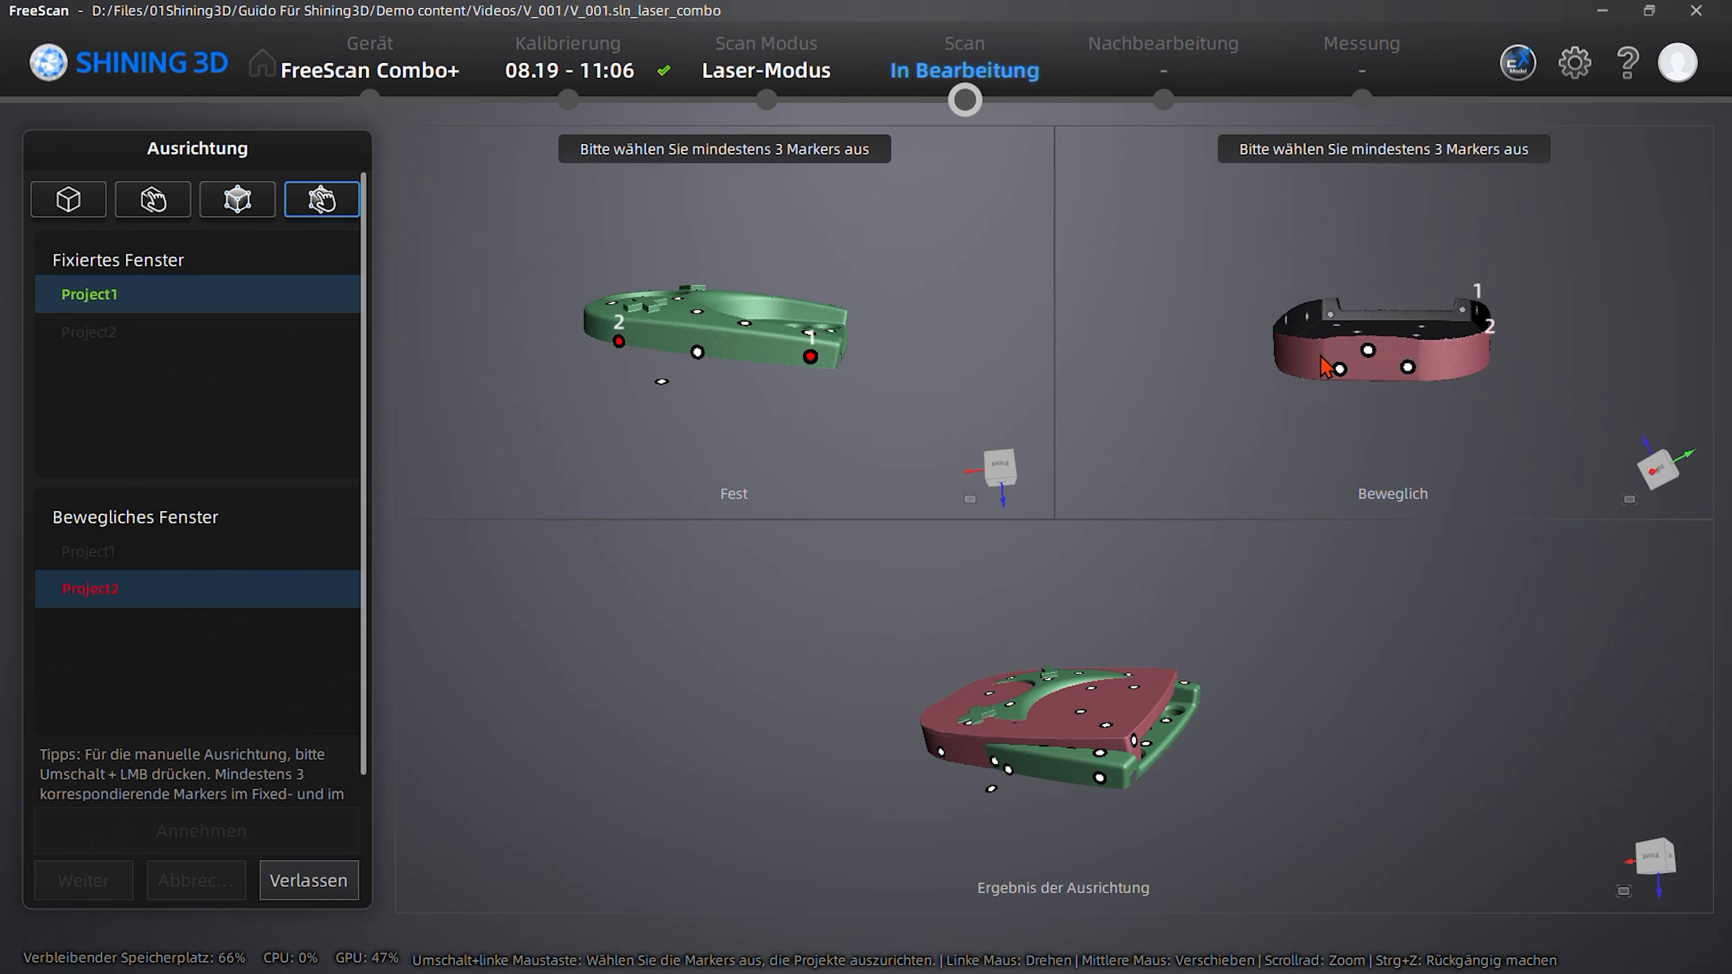
{"action": "left_click", "coordinate": [1368, 351], "text": "shift"}
{"action": "mouse_move", "coordinate": [644, 344]}
{"action": "left_mouse_down"}
{"action": "mouse_move", "coordinate": [1045, 368]}
{"action": "mouse_move", "coordinate": [901, 358]}
{"action": "left_mouse_up"}
{"action": "left_click", "coordinate": [656, 344], "text": "shift"}
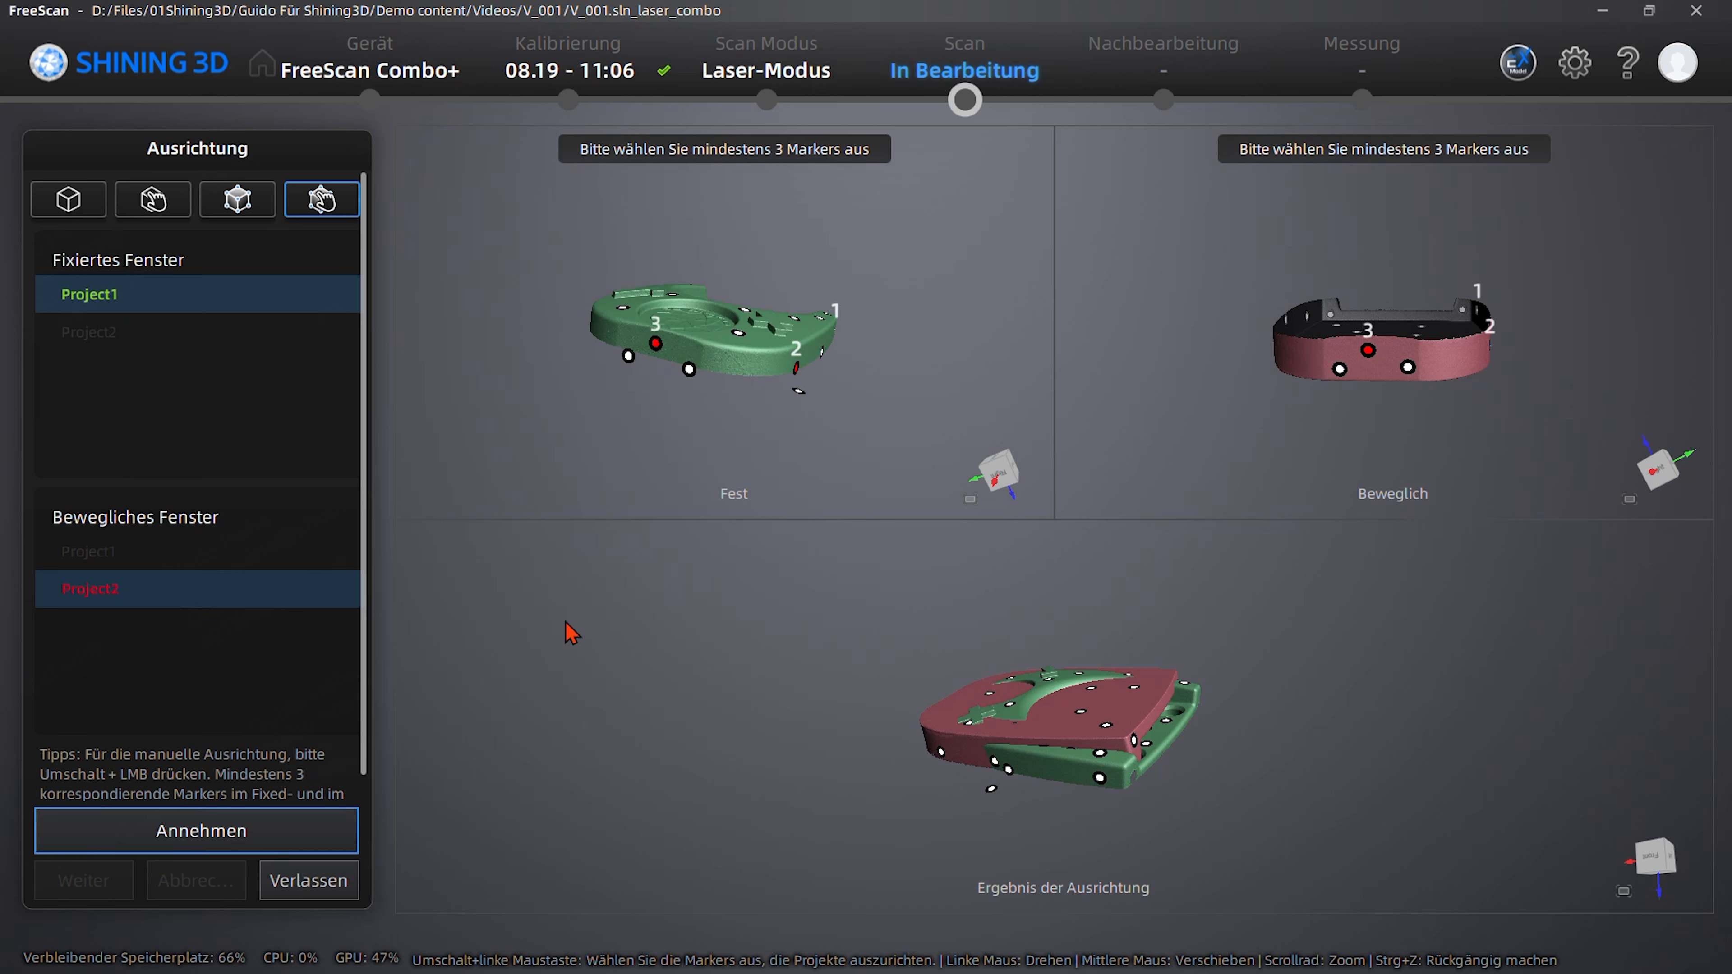
- Pick a fourth corresponding marker pair on the opposite side wall of both models and run the alignment
{"action": "left_click_drag", "start_coordinate": [1216, 418], "coordinate": [1337, 440]}
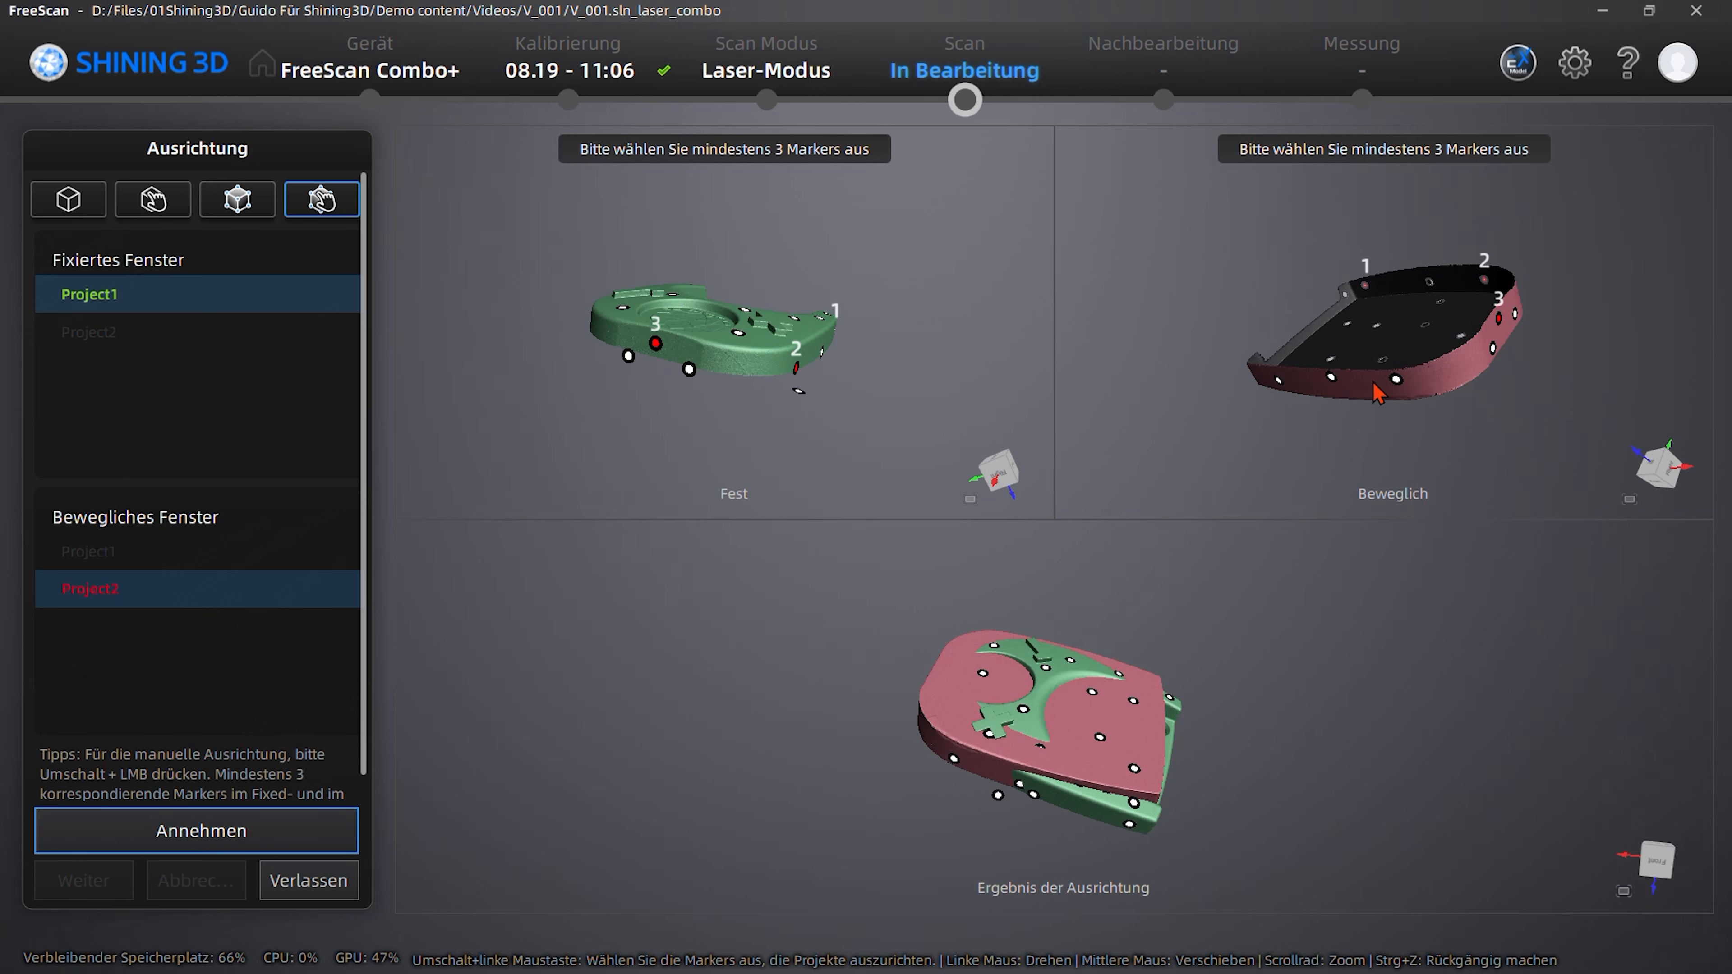
{"action": "left_click", "coordinate": [1332, 377], "text": "shift"}
{"action": "mouse_move", "coordinate": [618, 375]}
{"action": "left_mouse_down"}
{"action": "mouse_move", "coordinate": [989, 348]}
{"action": "mouse_move", "coordinate": [812, 355]}
{"action": "left_mouse_up"}
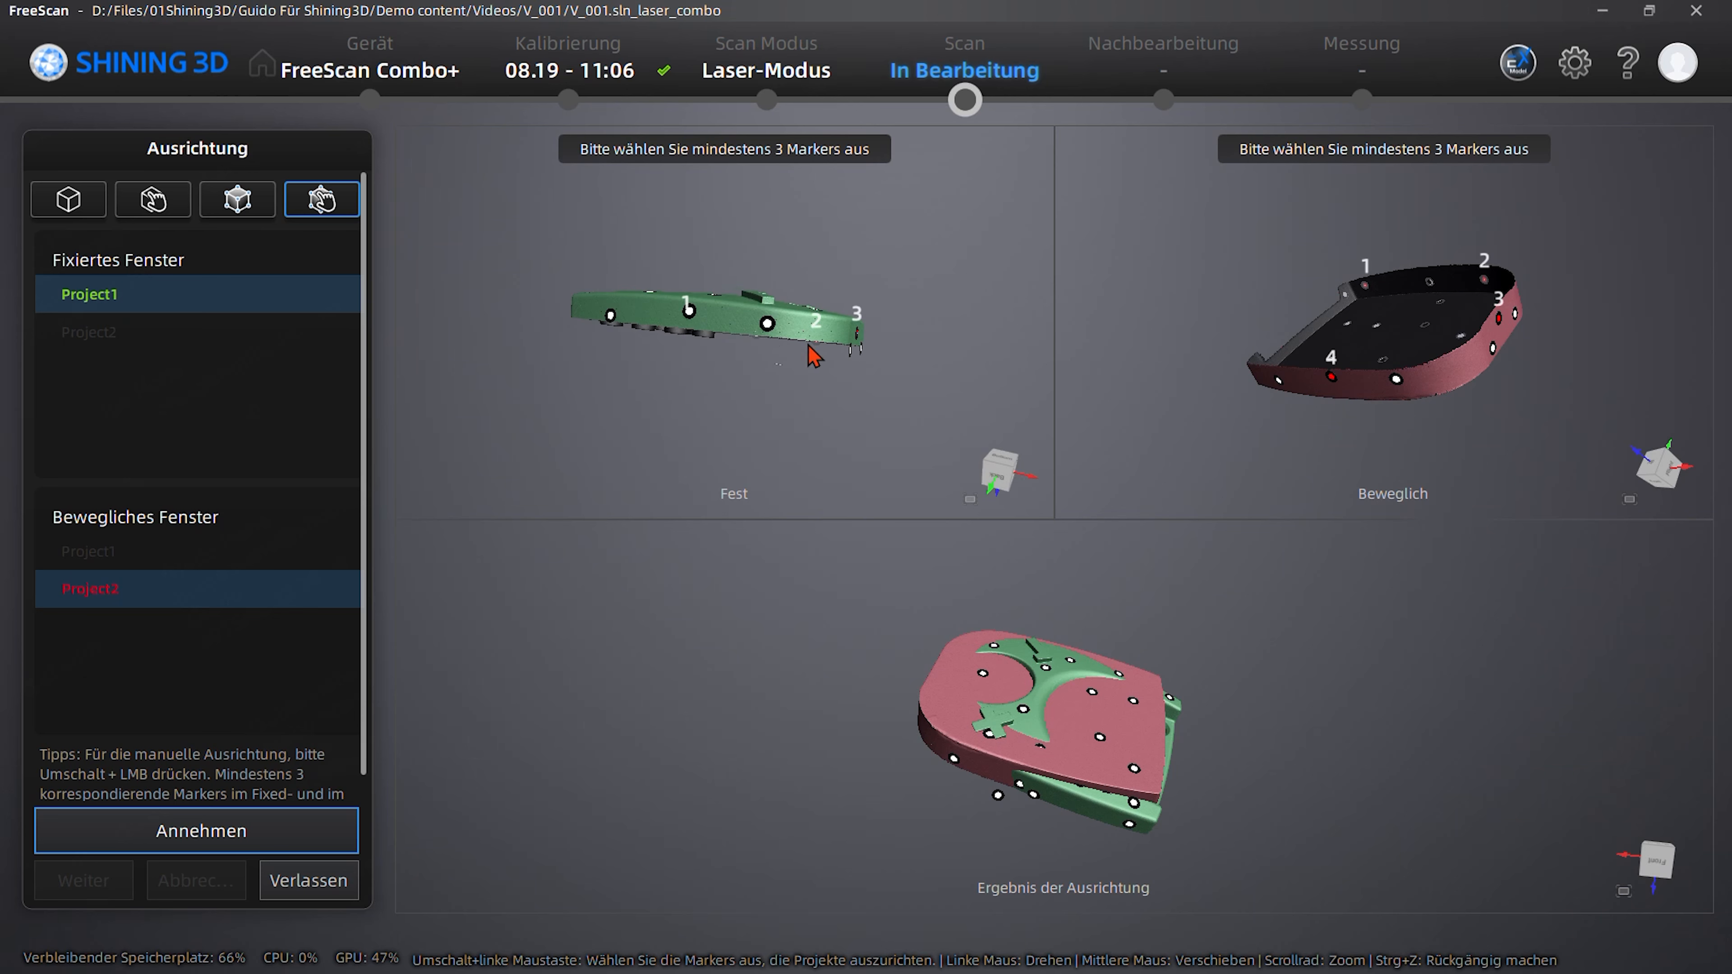
{"action": "left_click", "coordinate": [689, 313], "text": "shift"}
{"action": "left_click", "coordinate": [227, 848]}
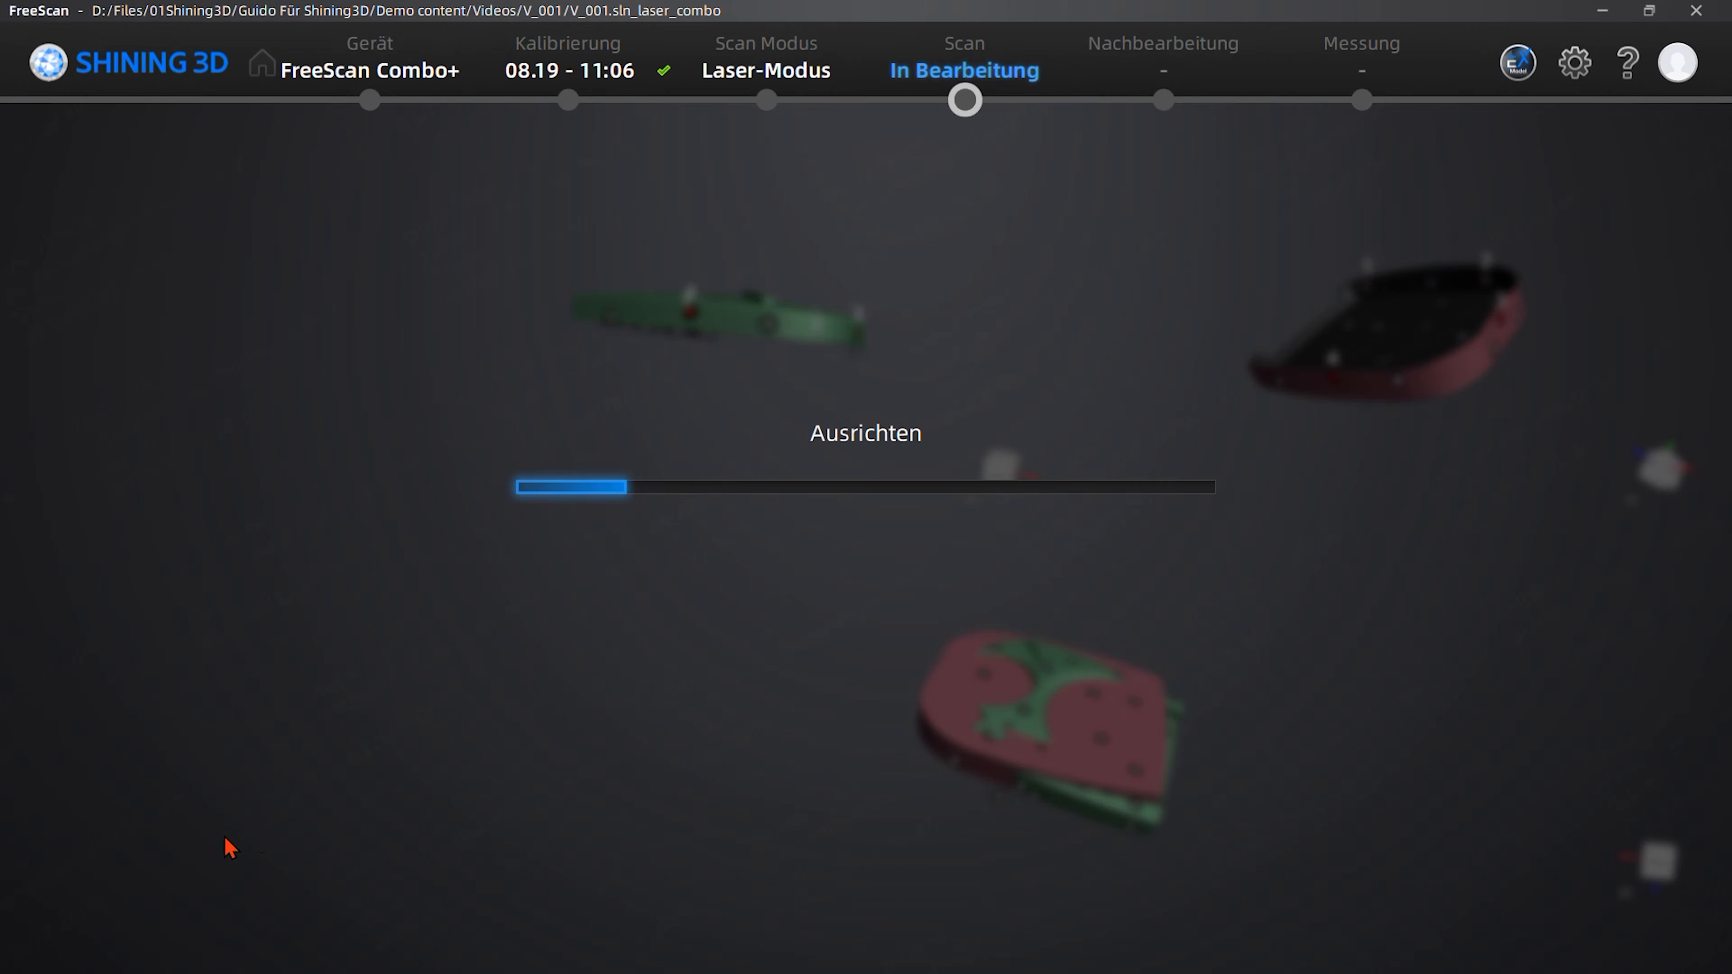
- Examine the aligned models up close along the part's side walls and top face, and exit the alignment
{"action": "left_click_drag", "start_coordinate": [989, 820], "coordinate": [913, 754]}
{"action": "scroll", "coordinate": [913, 754], "scroll_direction": "up", "scroll_amount": 5}
{"action": "scroll", "coordinate": [910, 744], "scroll_direction": "up", "scroll_amount": 2}
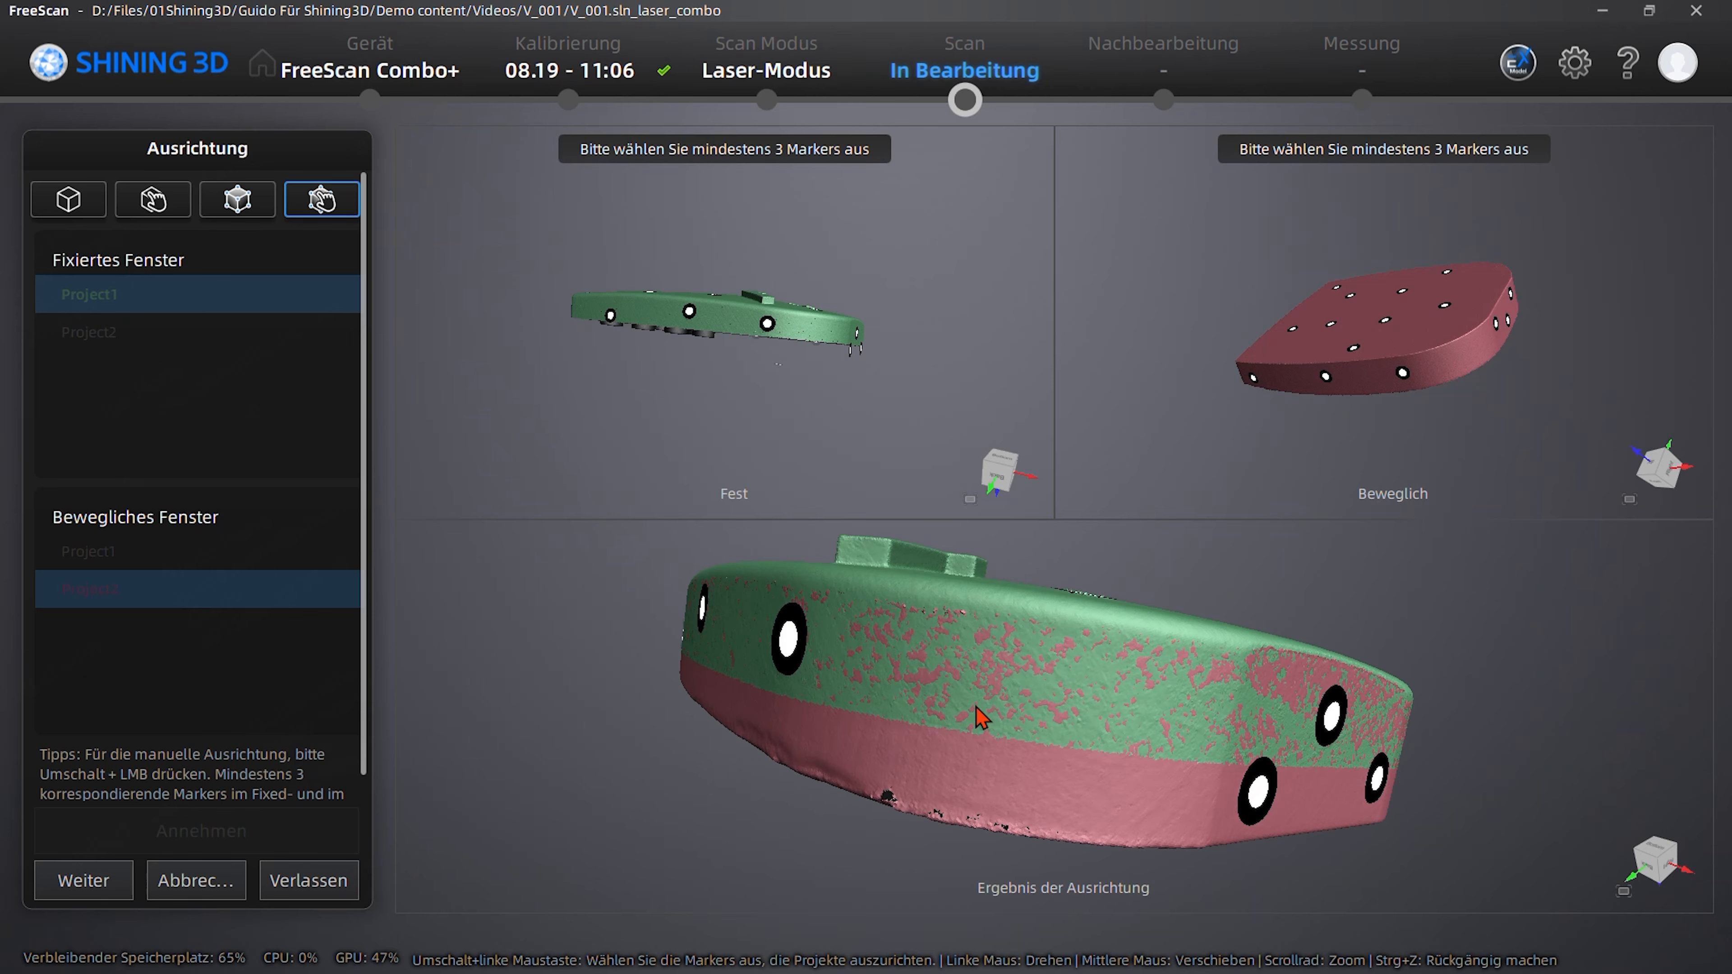
{"action": "left_click_drag", "start_coordinate": [911, 644], "coordinate": [1385, 700]}
{"action": "left_click_drag", "start_coordinate": [1051, 638], "coordinate": [723, 660]}
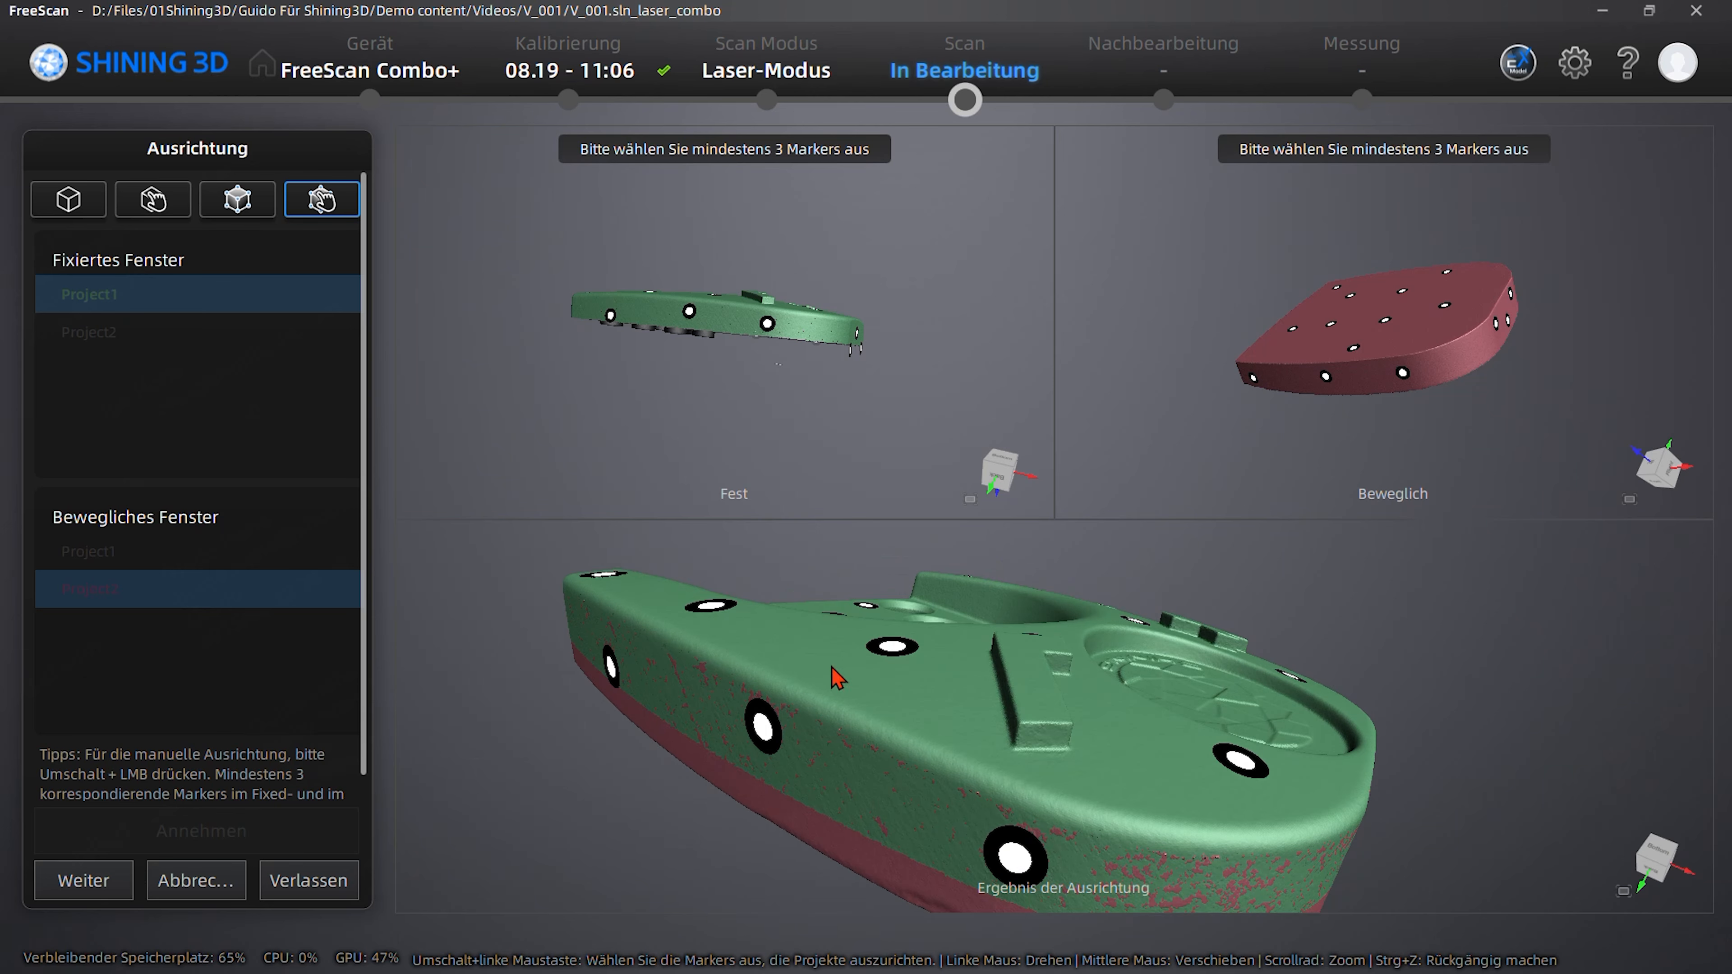
{"action": "left_click", "coordinate": [328, 897]}
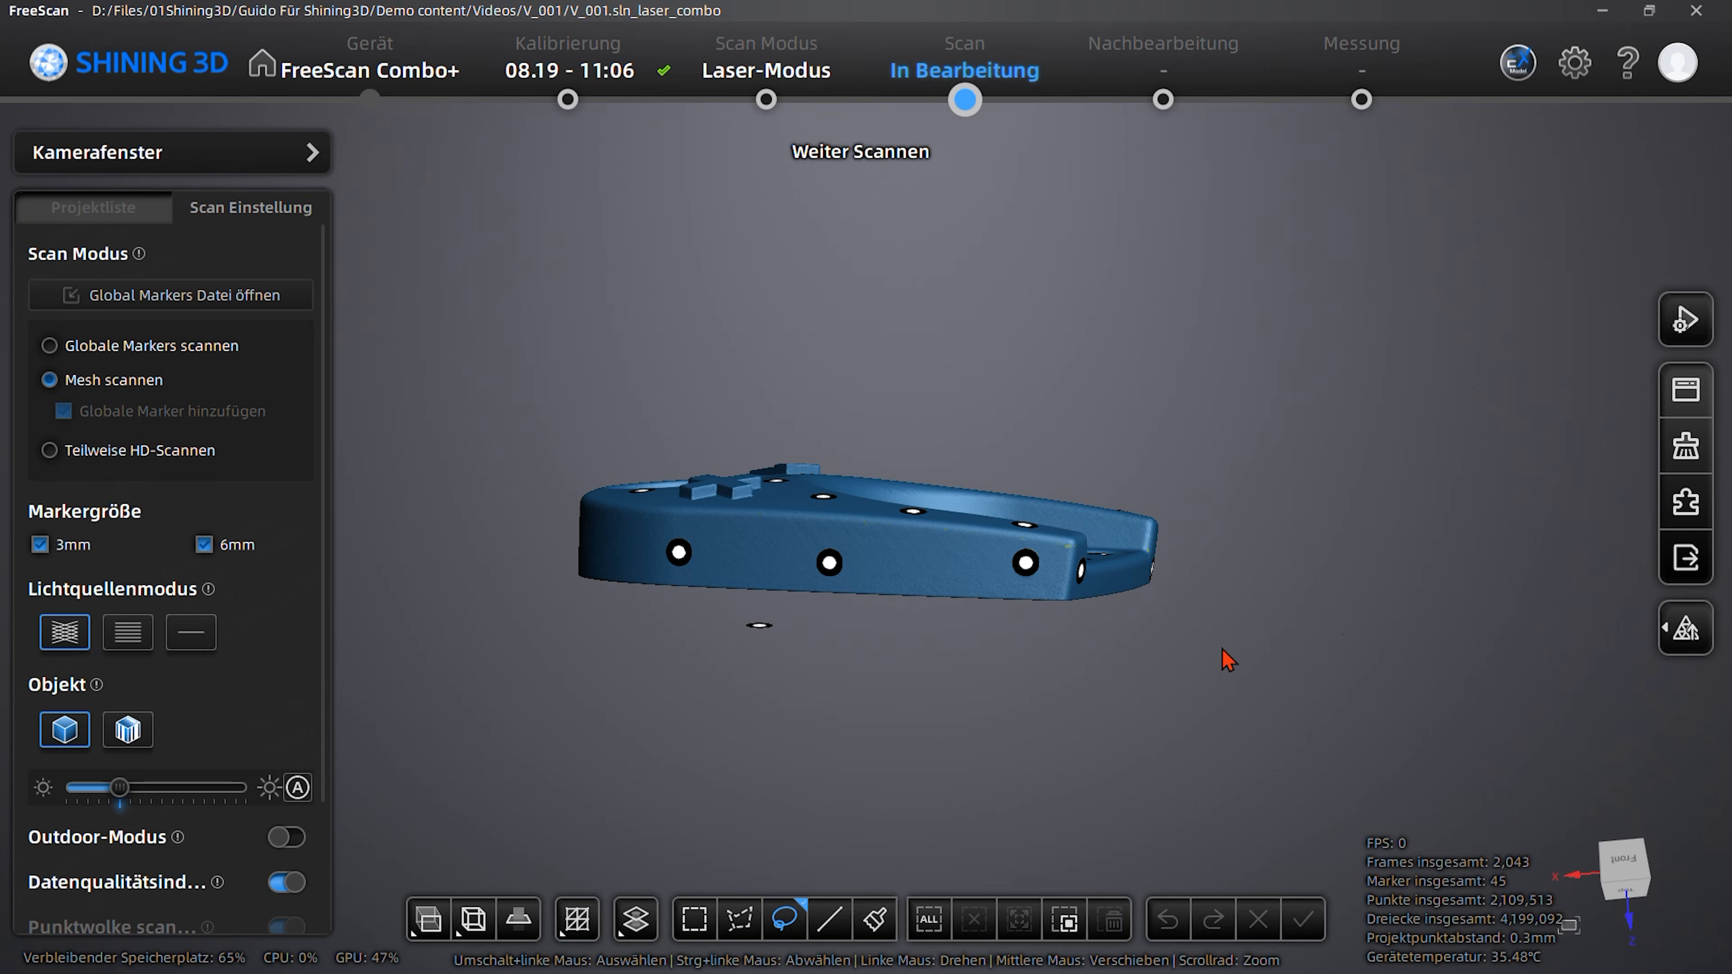
- Process the aligned scan into a mesh with standard optimization, low smoothing and filled marker holes, and confirm the preview
{"action": "mouse_move", "coordinate": [1684, 631]}
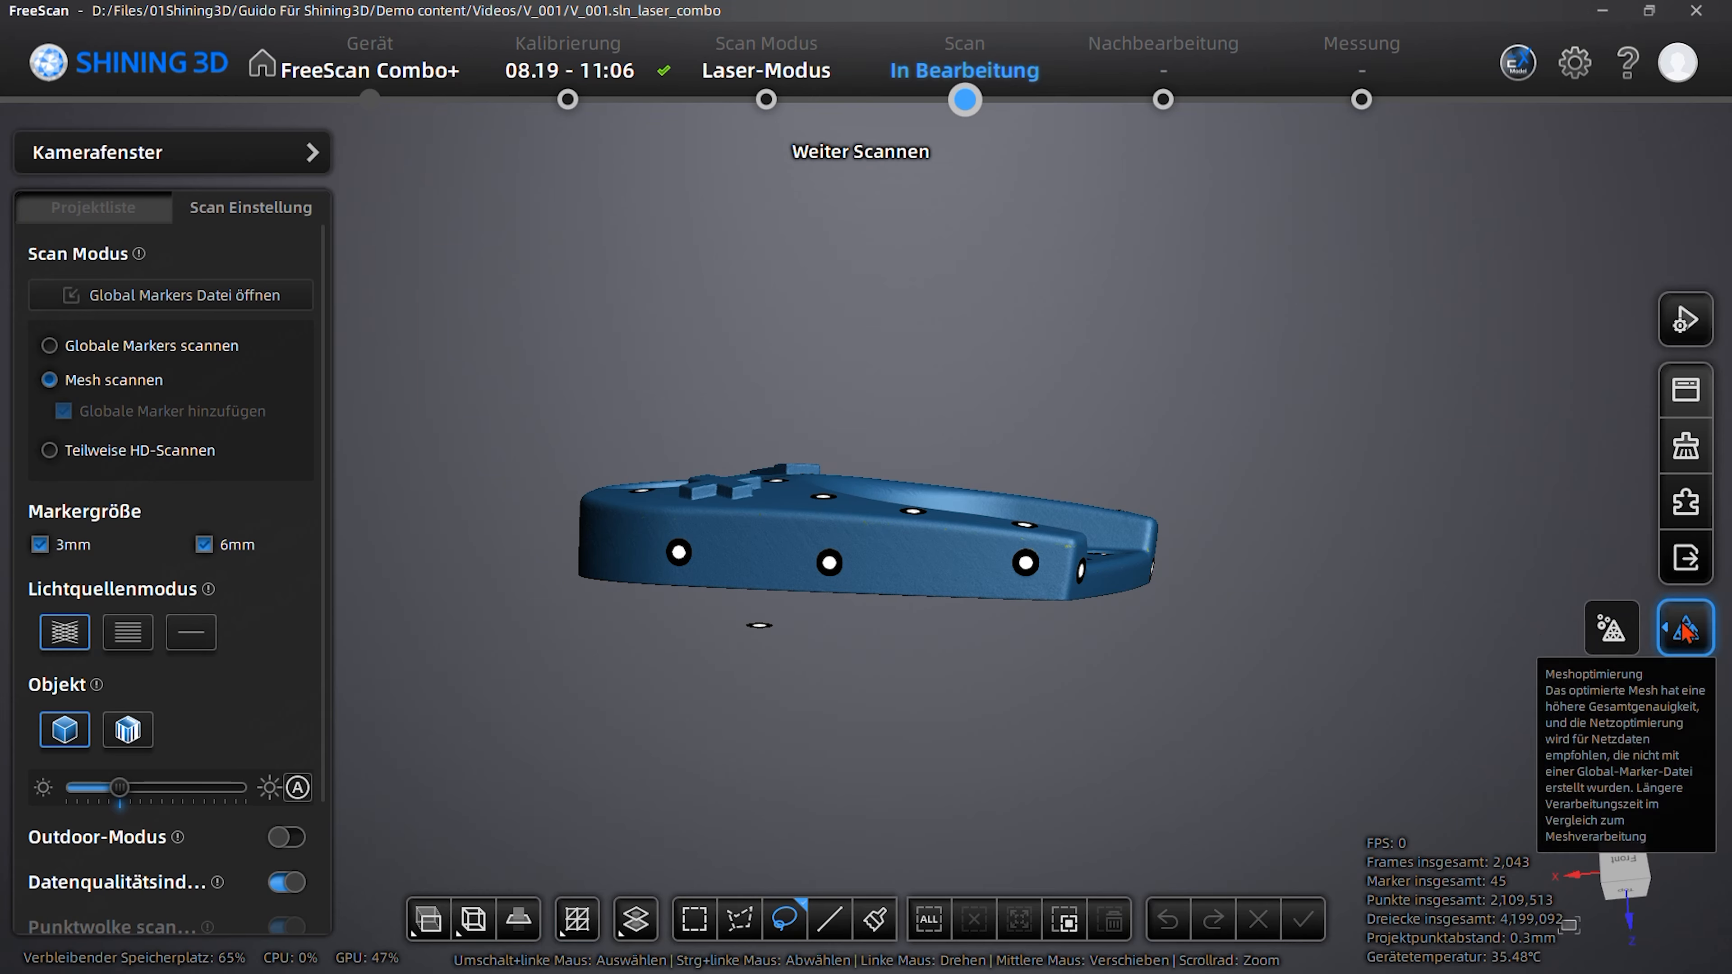
{"action": "left_click", "coordinate": [1614, 635]}
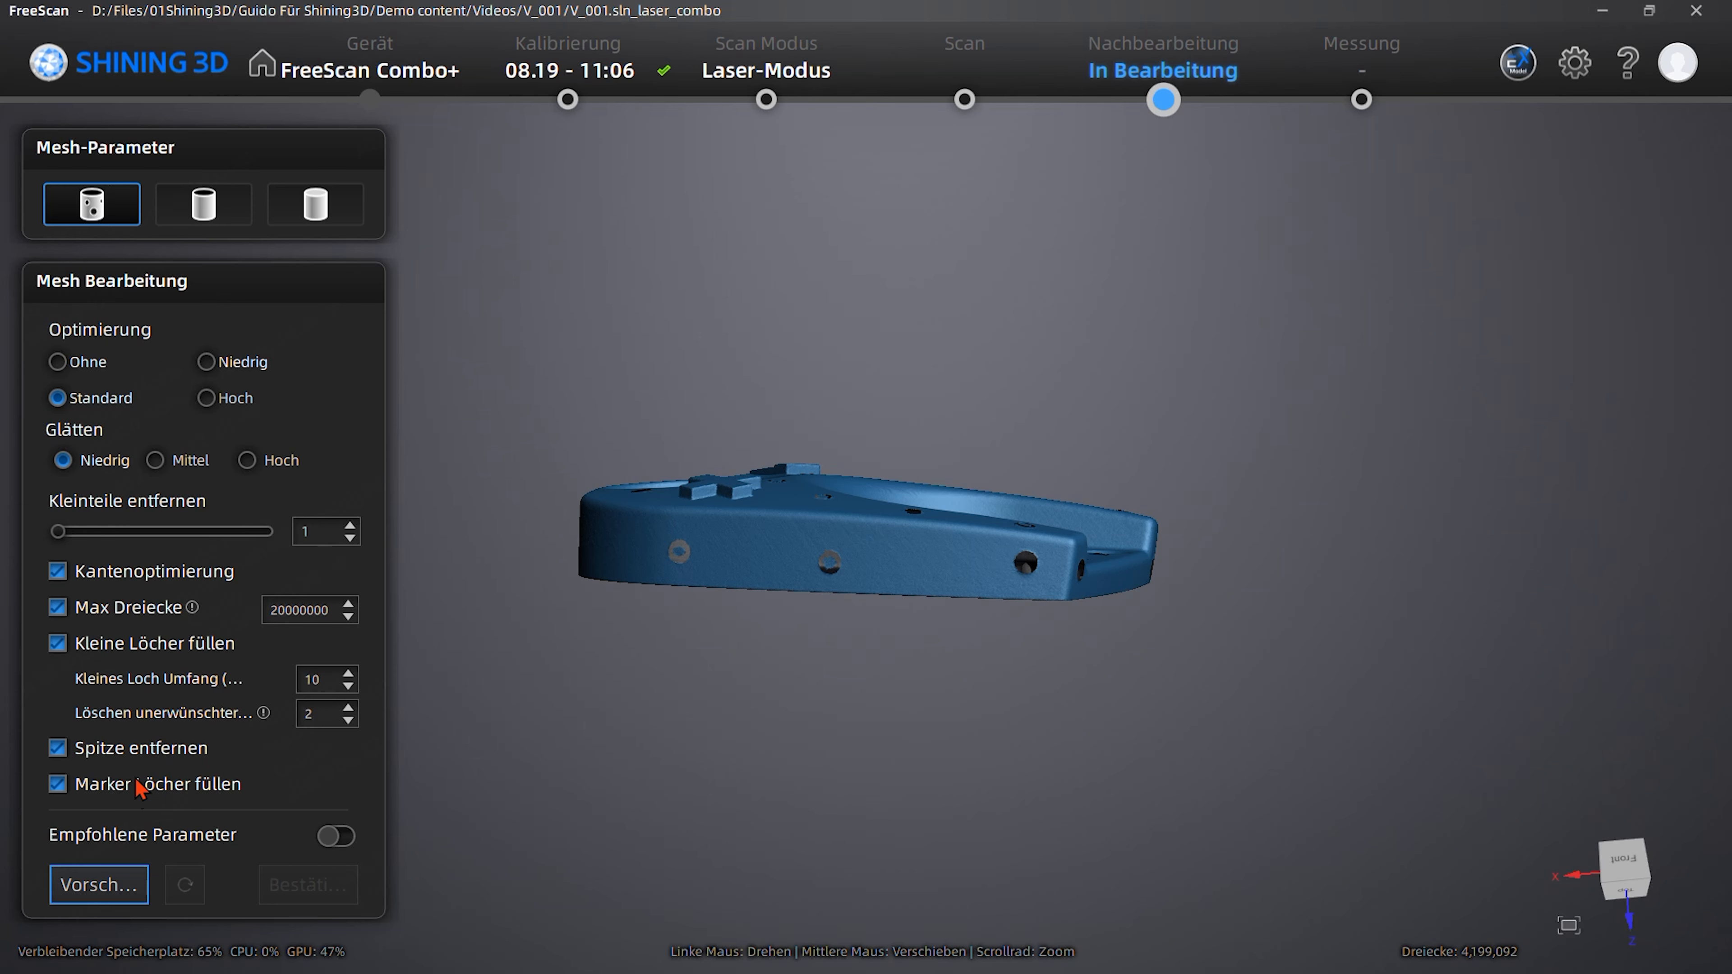
{"action": "left_click", "coordinate": [109, 898]}
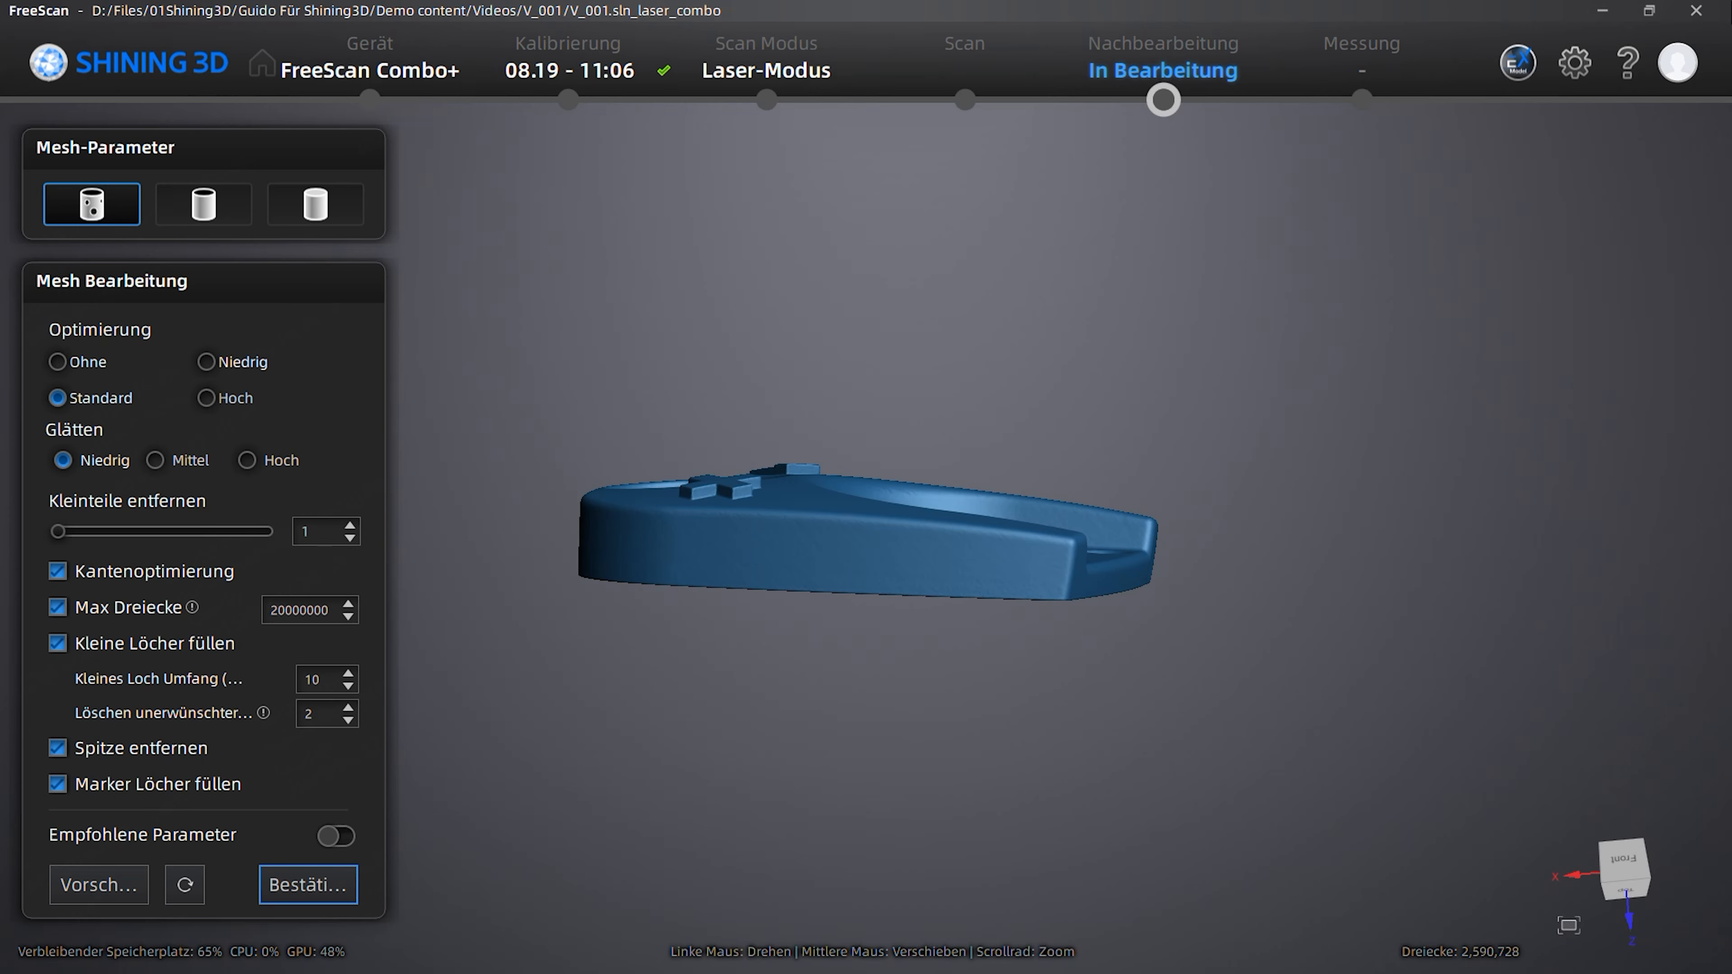
{"action": "left_click_drag", "start_coordinate": [1467, 341], "coordinate": [487, 611]}
{"action": "left_click_drag", "start_coordinate": [1146, 528], "coordinate": [398, 747]}
{"action": "left_click", "coordinate": [337, 899]}
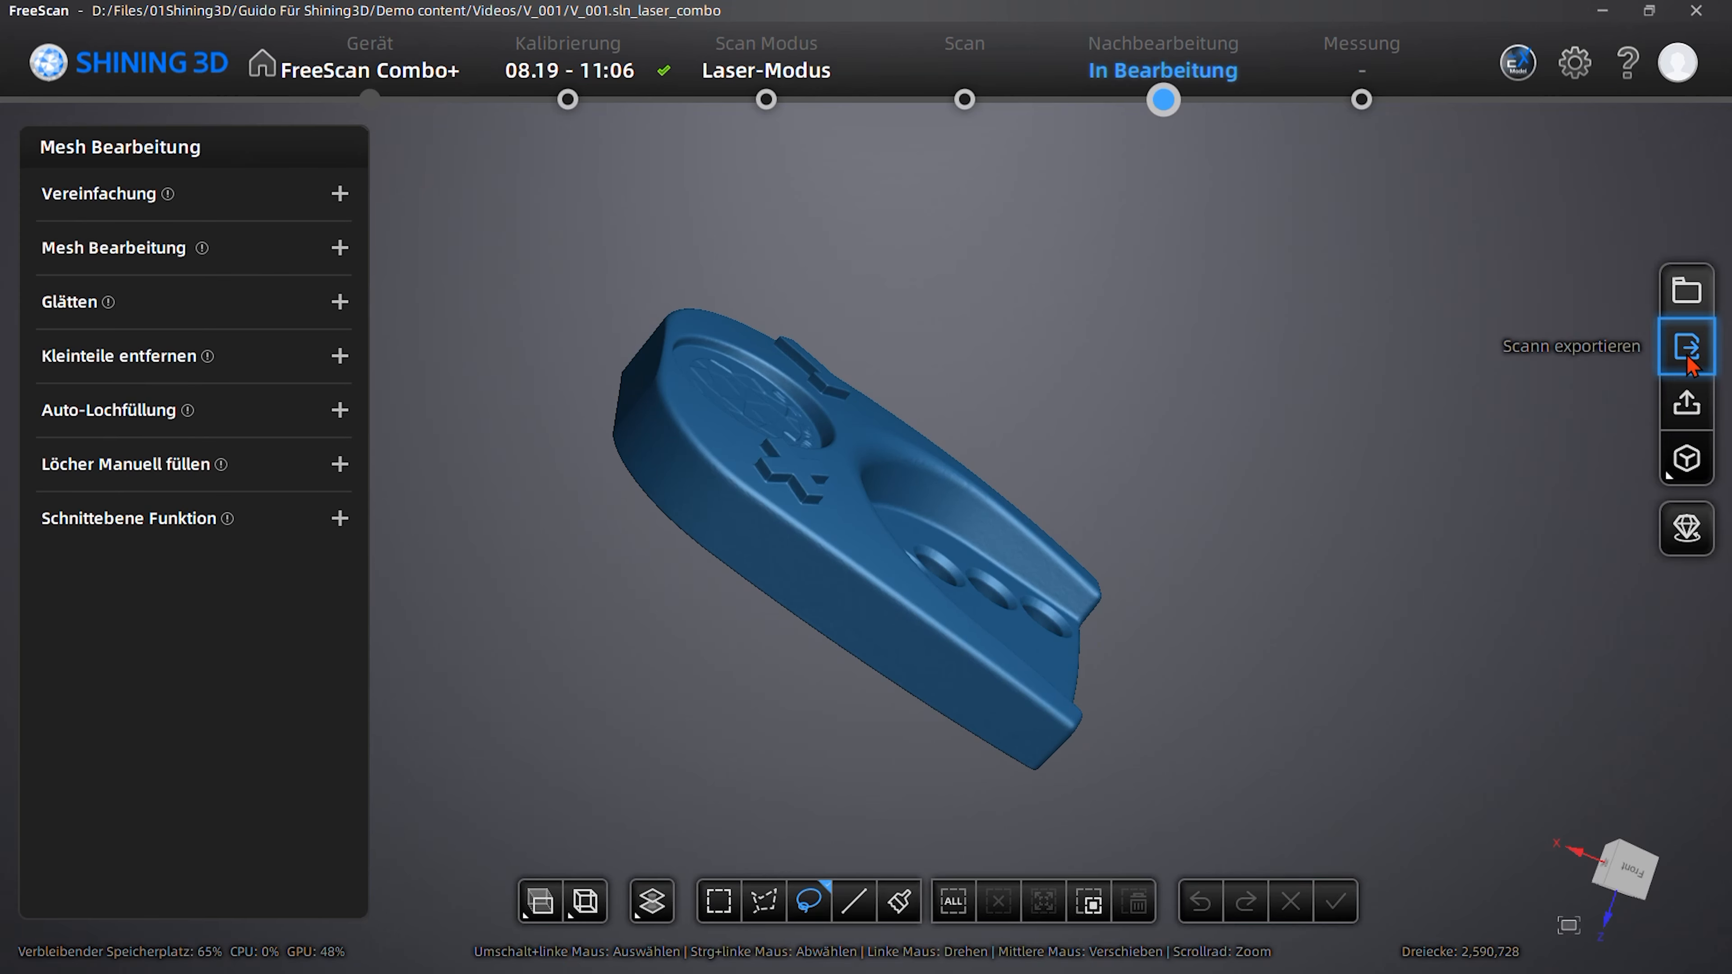
- Start saving the scan as an STL file and choose the Videos folder inside Demo content as its location
{"action": "left_click", "coordinate": [1685, 349]}
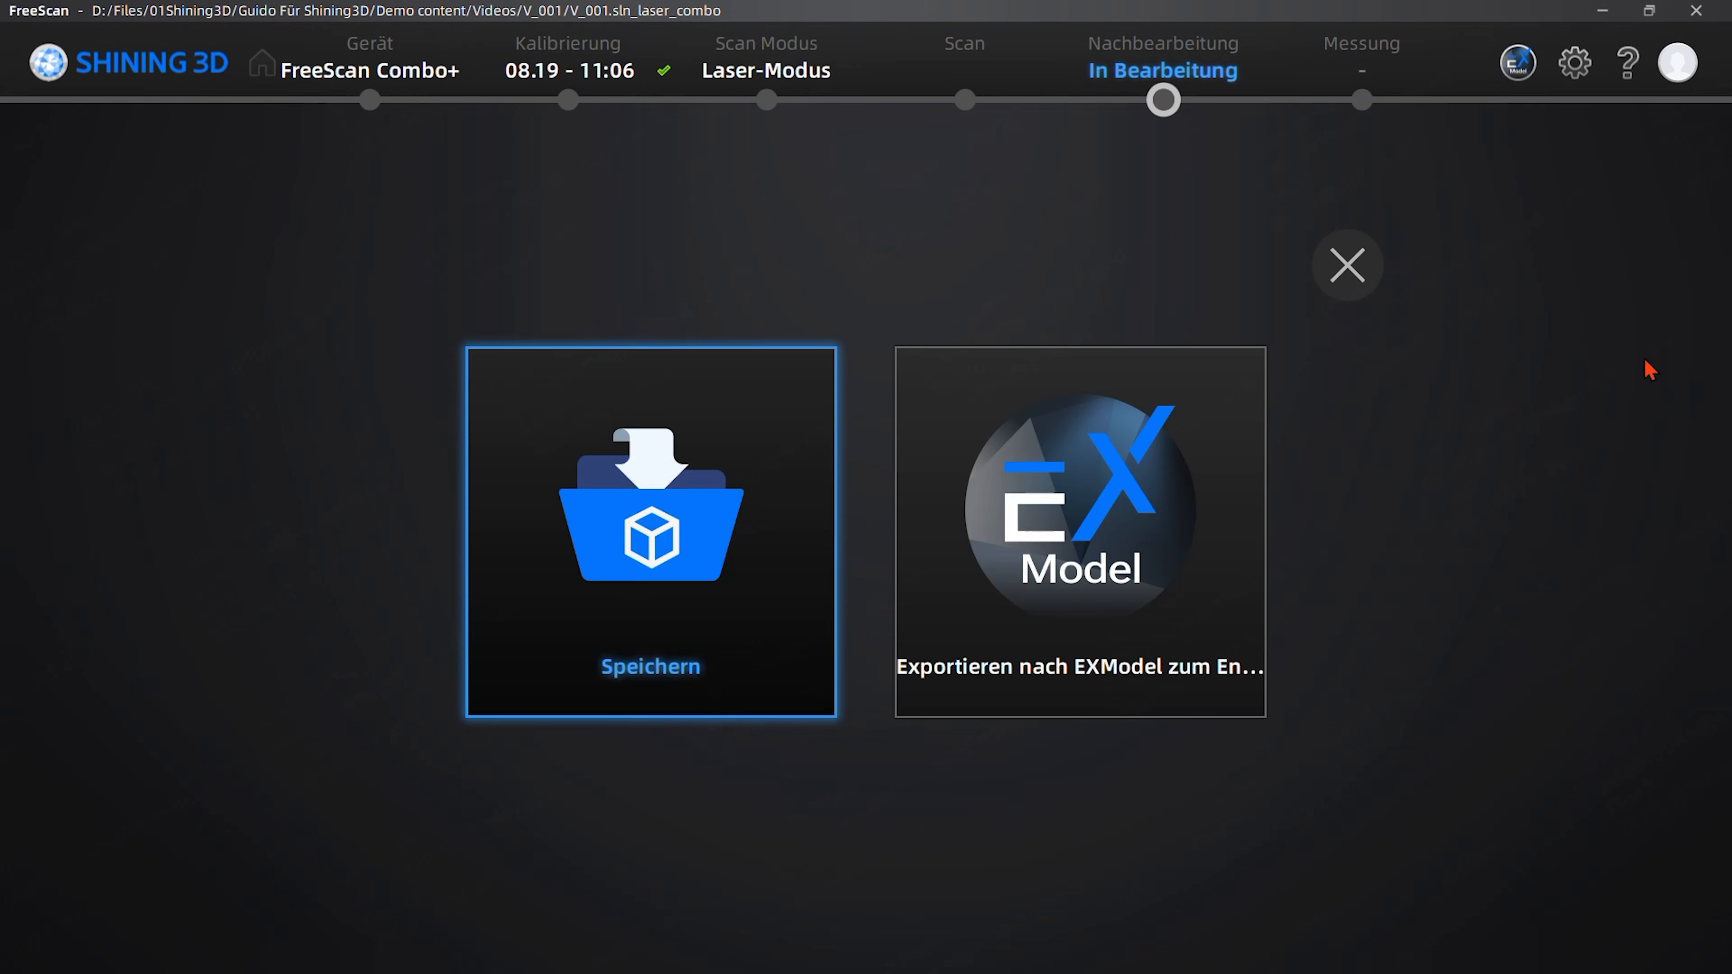
{"action": "left_click", "coordinate": [812, 569]}
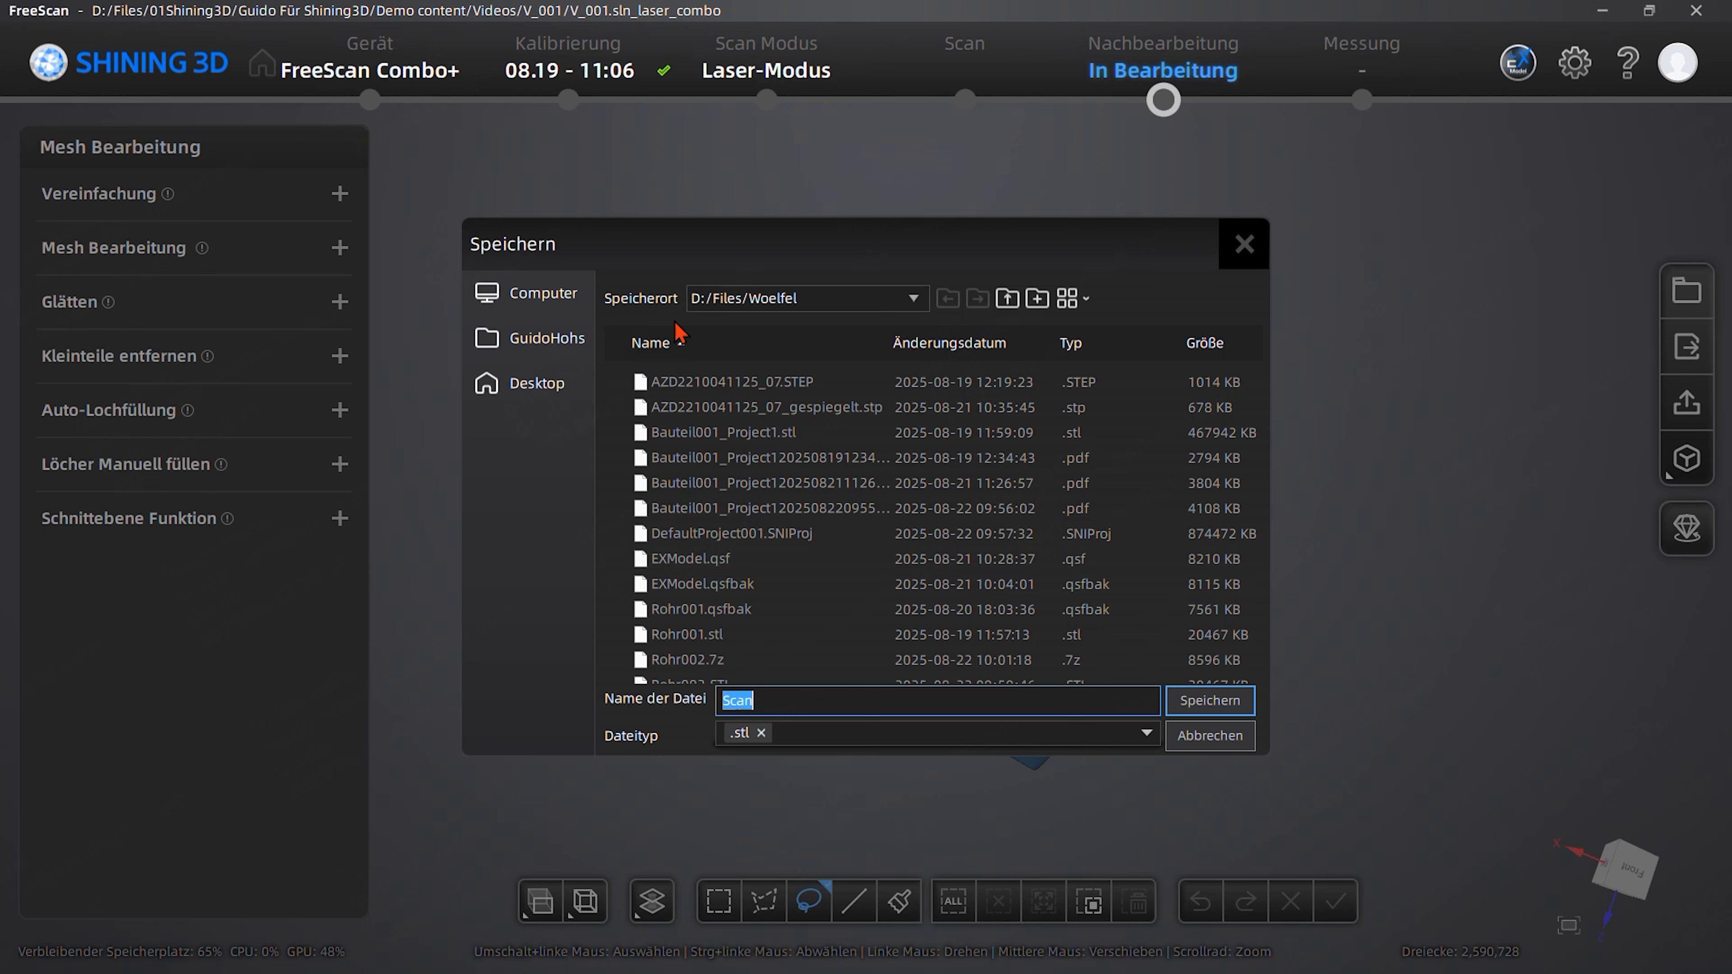
{"action": "left_click", "coordinate": [913, 301]}
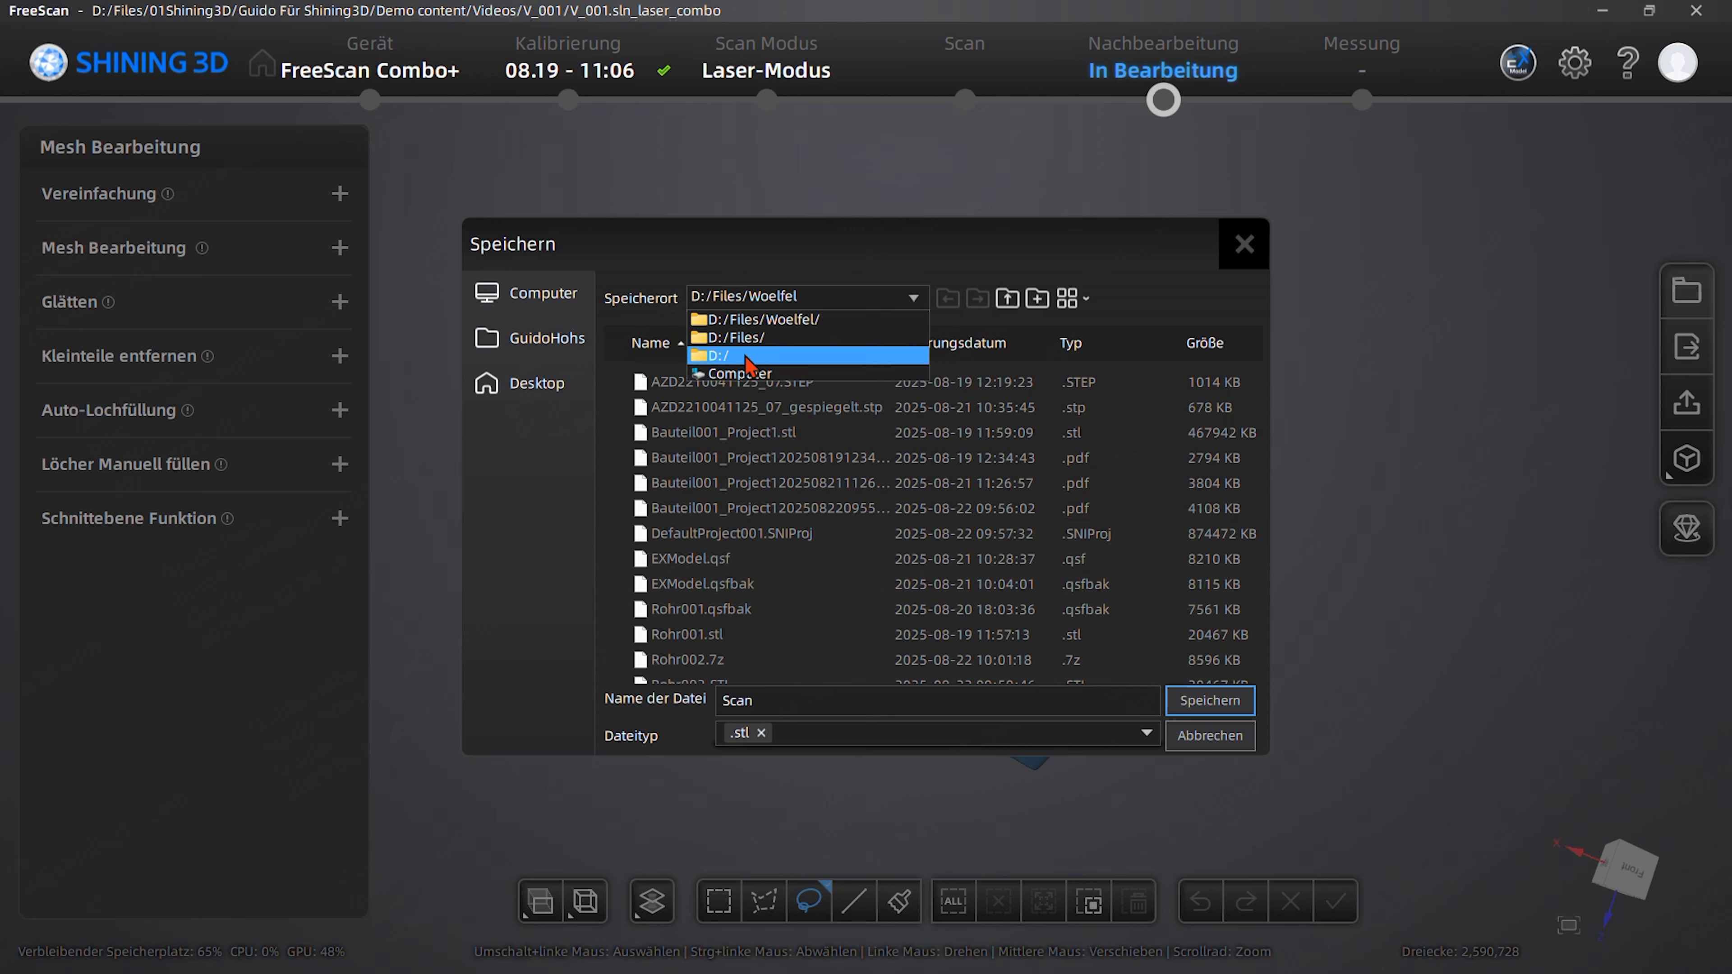
{"action": "left_click", "coordinate": [754, 338]}
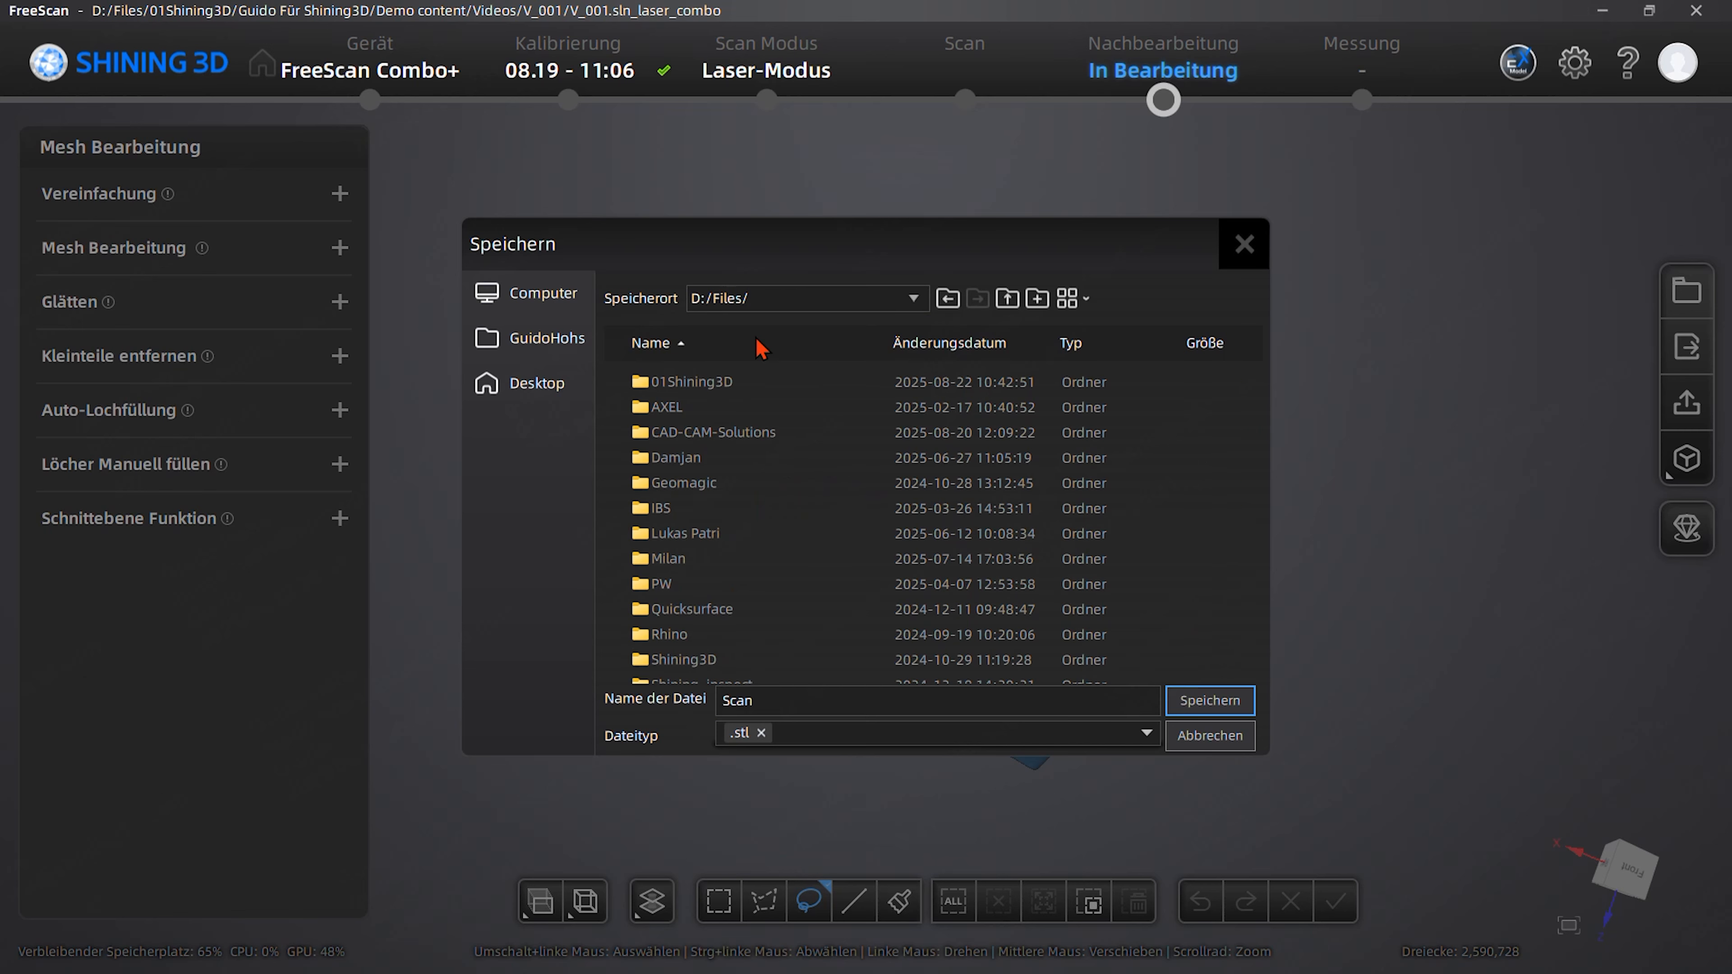
{"action": "double_click", "coordinate": [712, 382]}
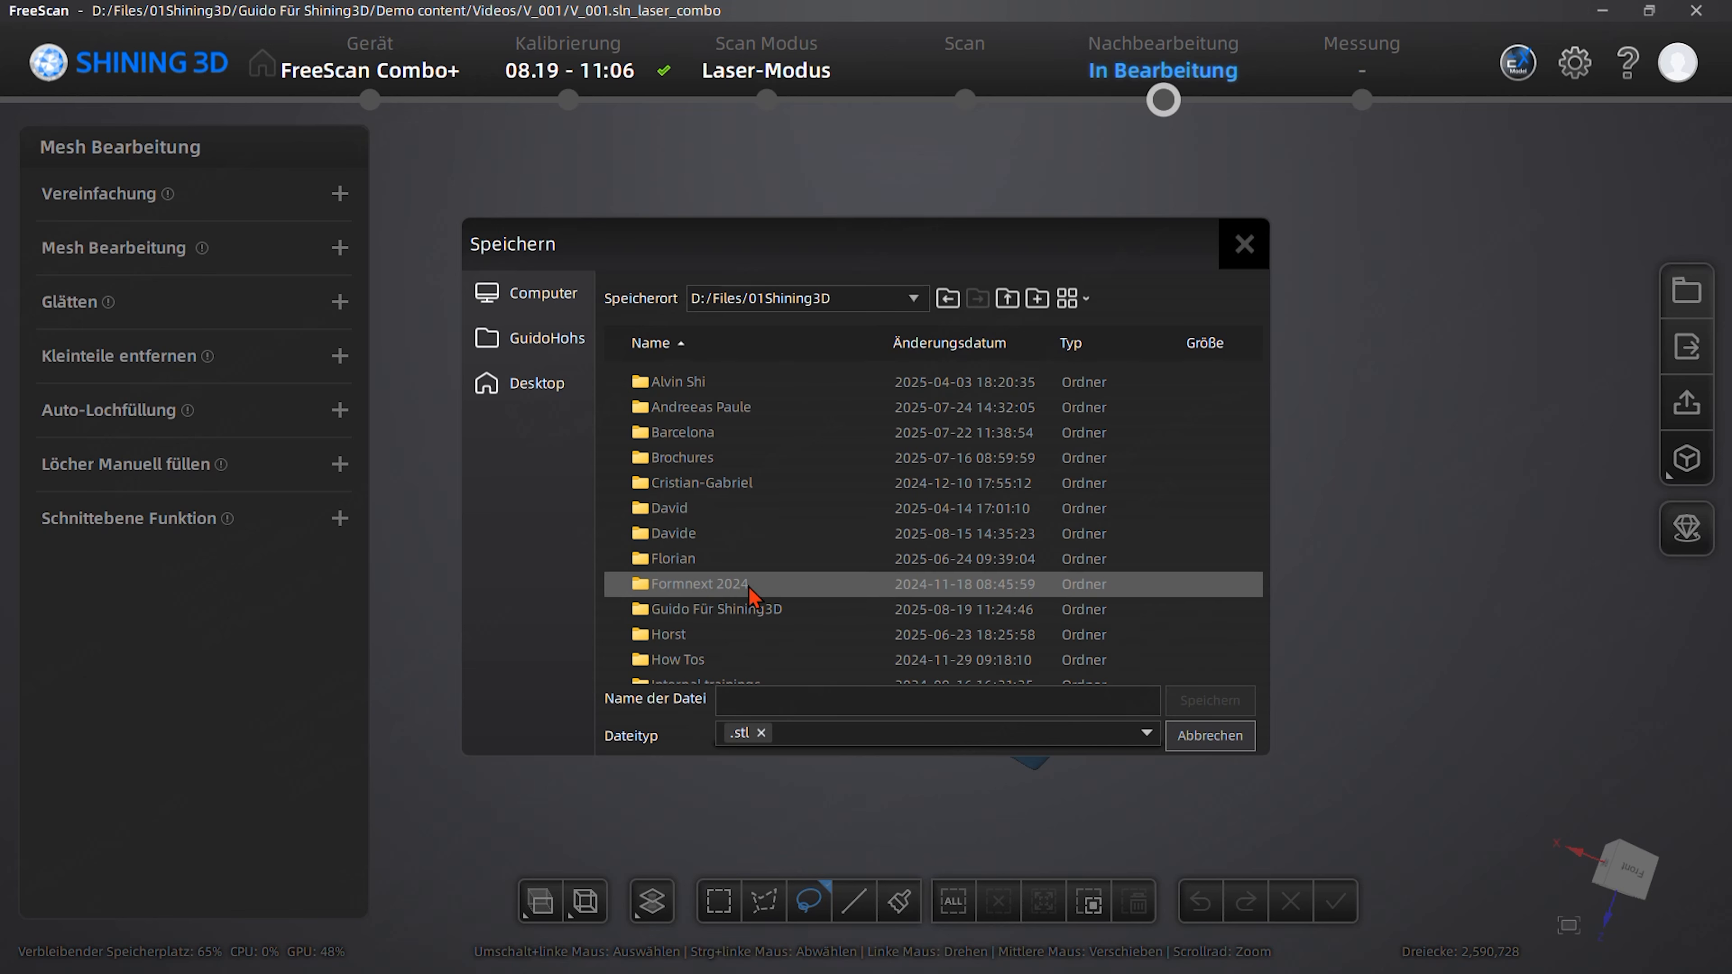
{"action": "double_click", "coordinate": [750, 614]}
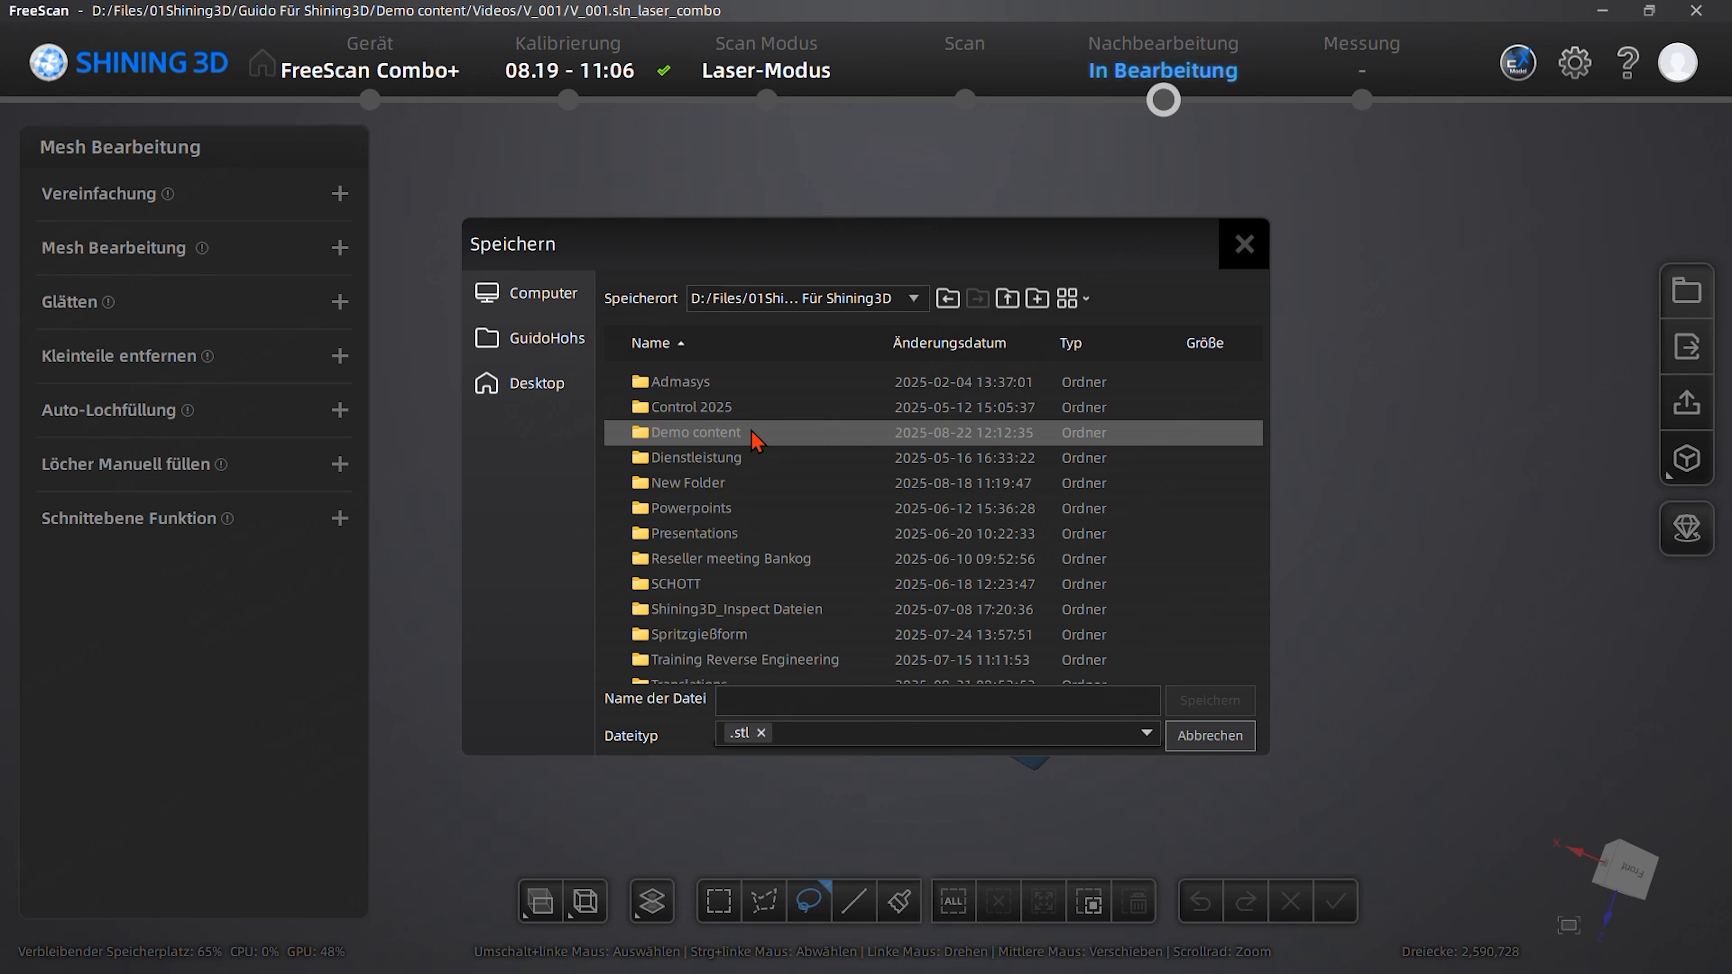
{"action": "double_click", "coordinate": [753, 433]}
{"action": "left_click", "coordinate": [757, 410]}
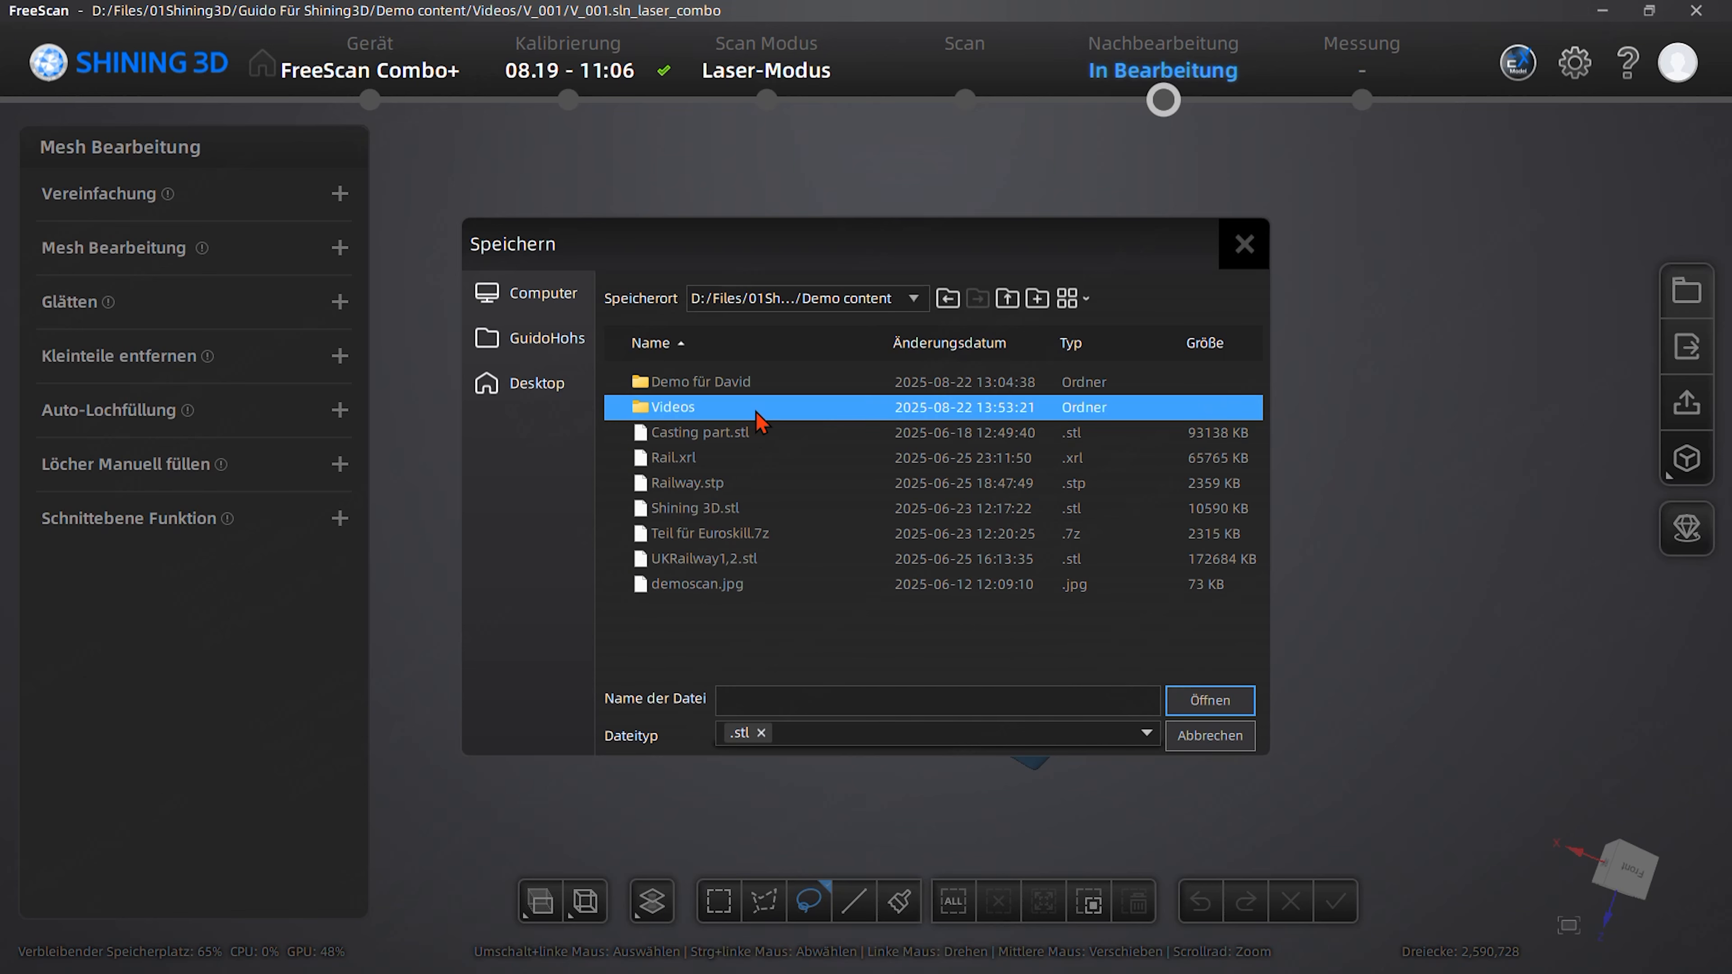
{"action": "double_click", "coordinate": [757, 410]}
- Name the STL file testfile and save it in the Videos folder
{"action": "left_click", "coordinate": [761, 699]}
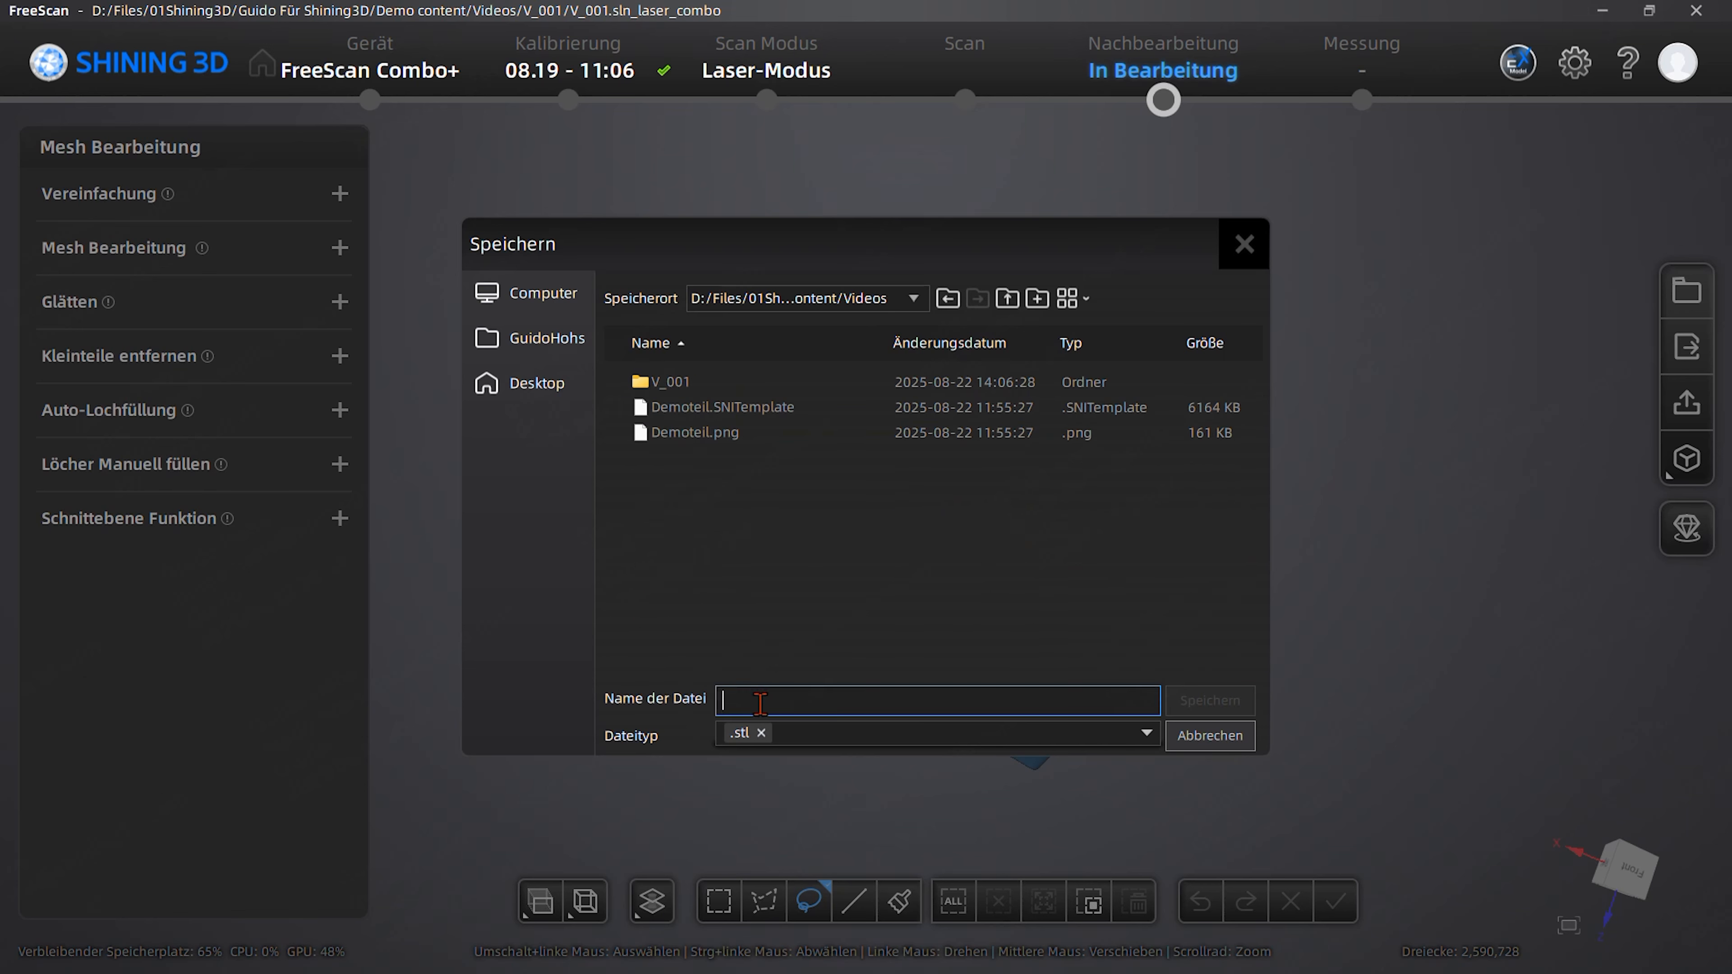
{"action": "type", "text": "est"}
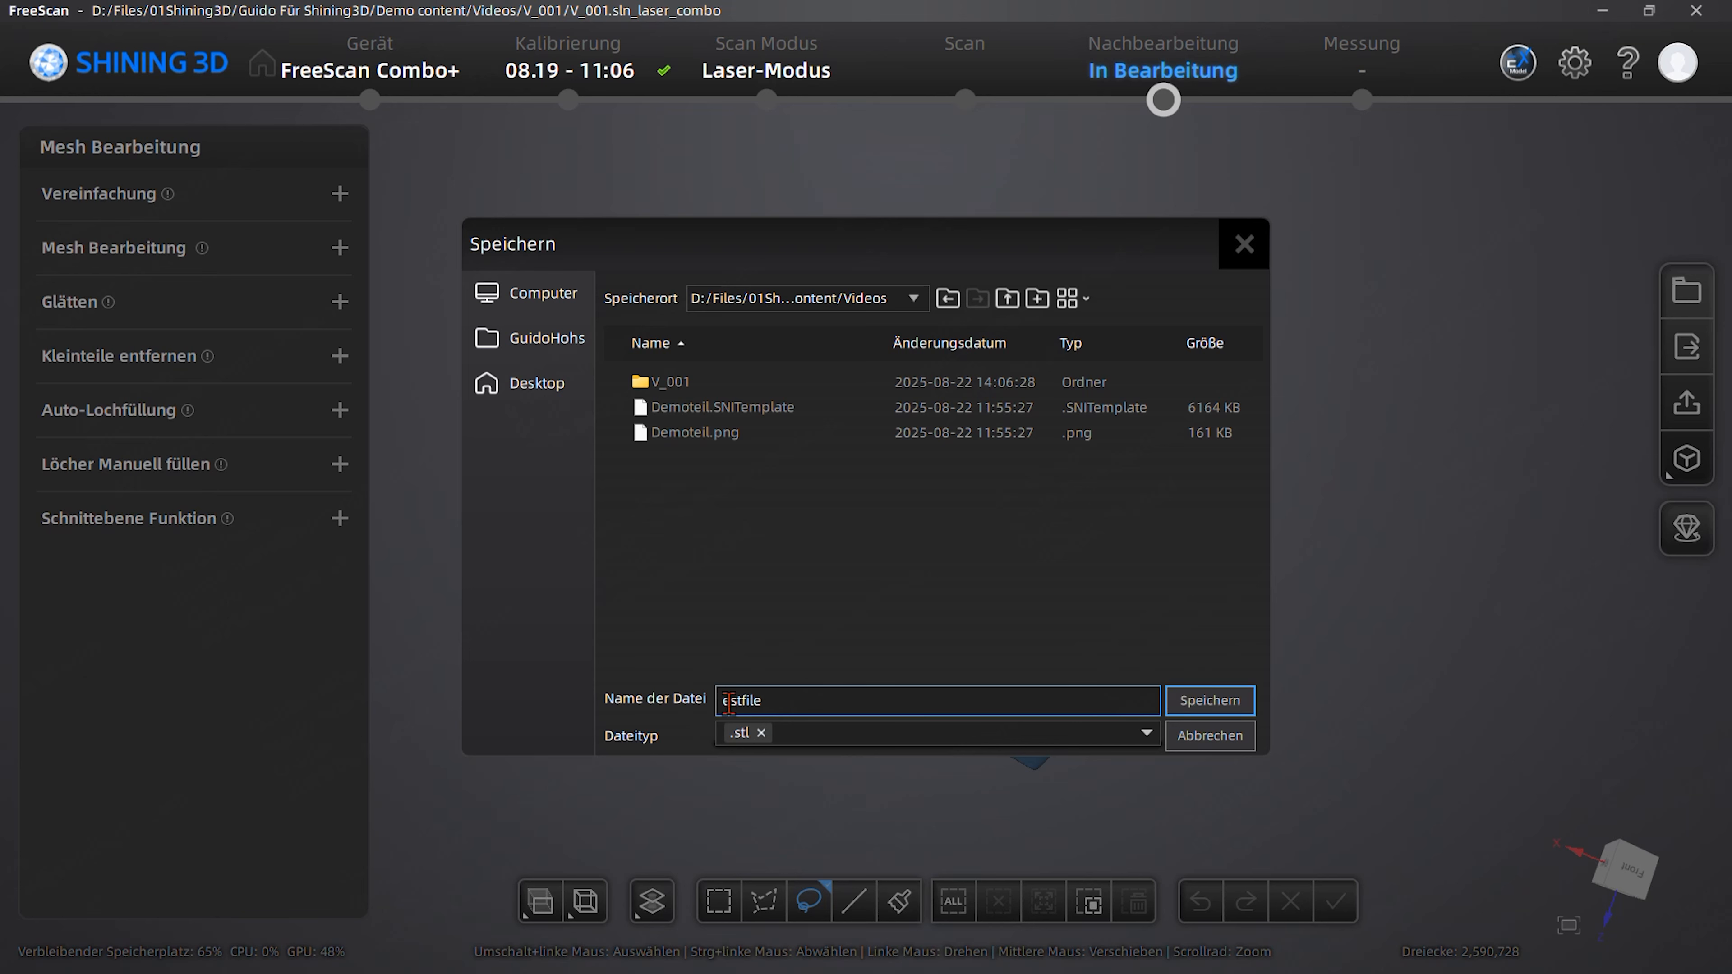
{"action": "type", "text": "file"}
{"action": "key", "text": "Home"}
{"action": "type", "text": "t"}
{"action": "left_click", "coordinate": [1201, 700]}
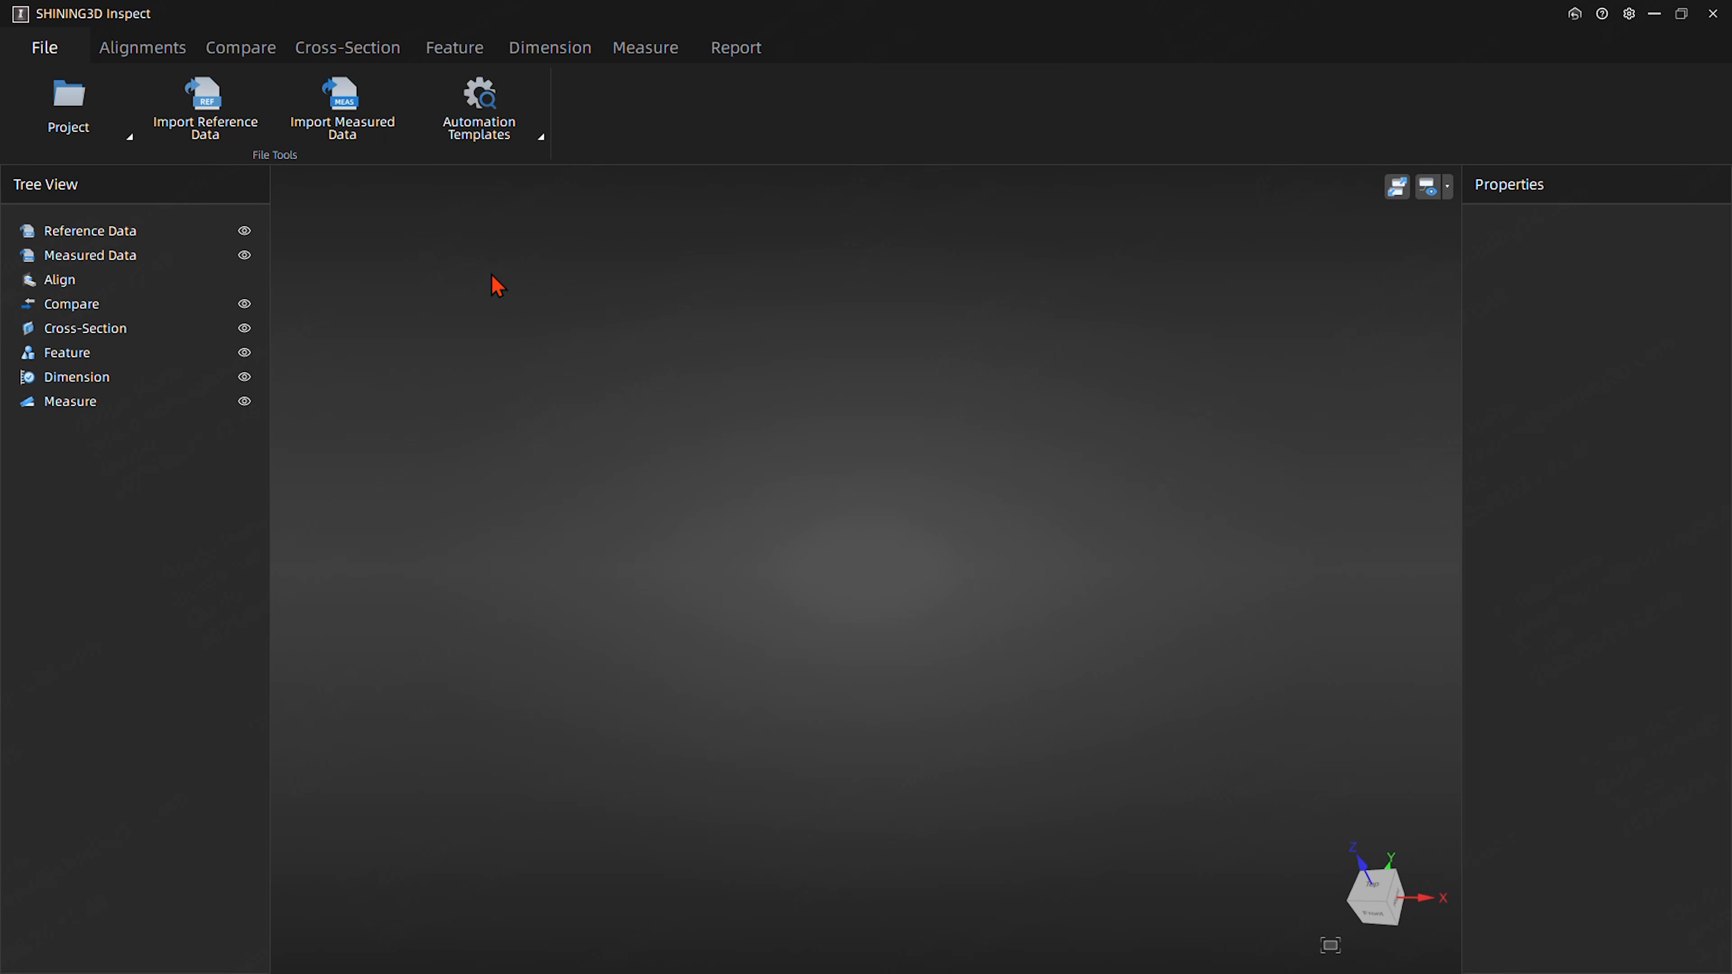
- Create a new automation template in SHINING3D Inspect with Shining Demoteil.stp as the reference data
{"action": "left_click", "coordinate": [516, 140]}
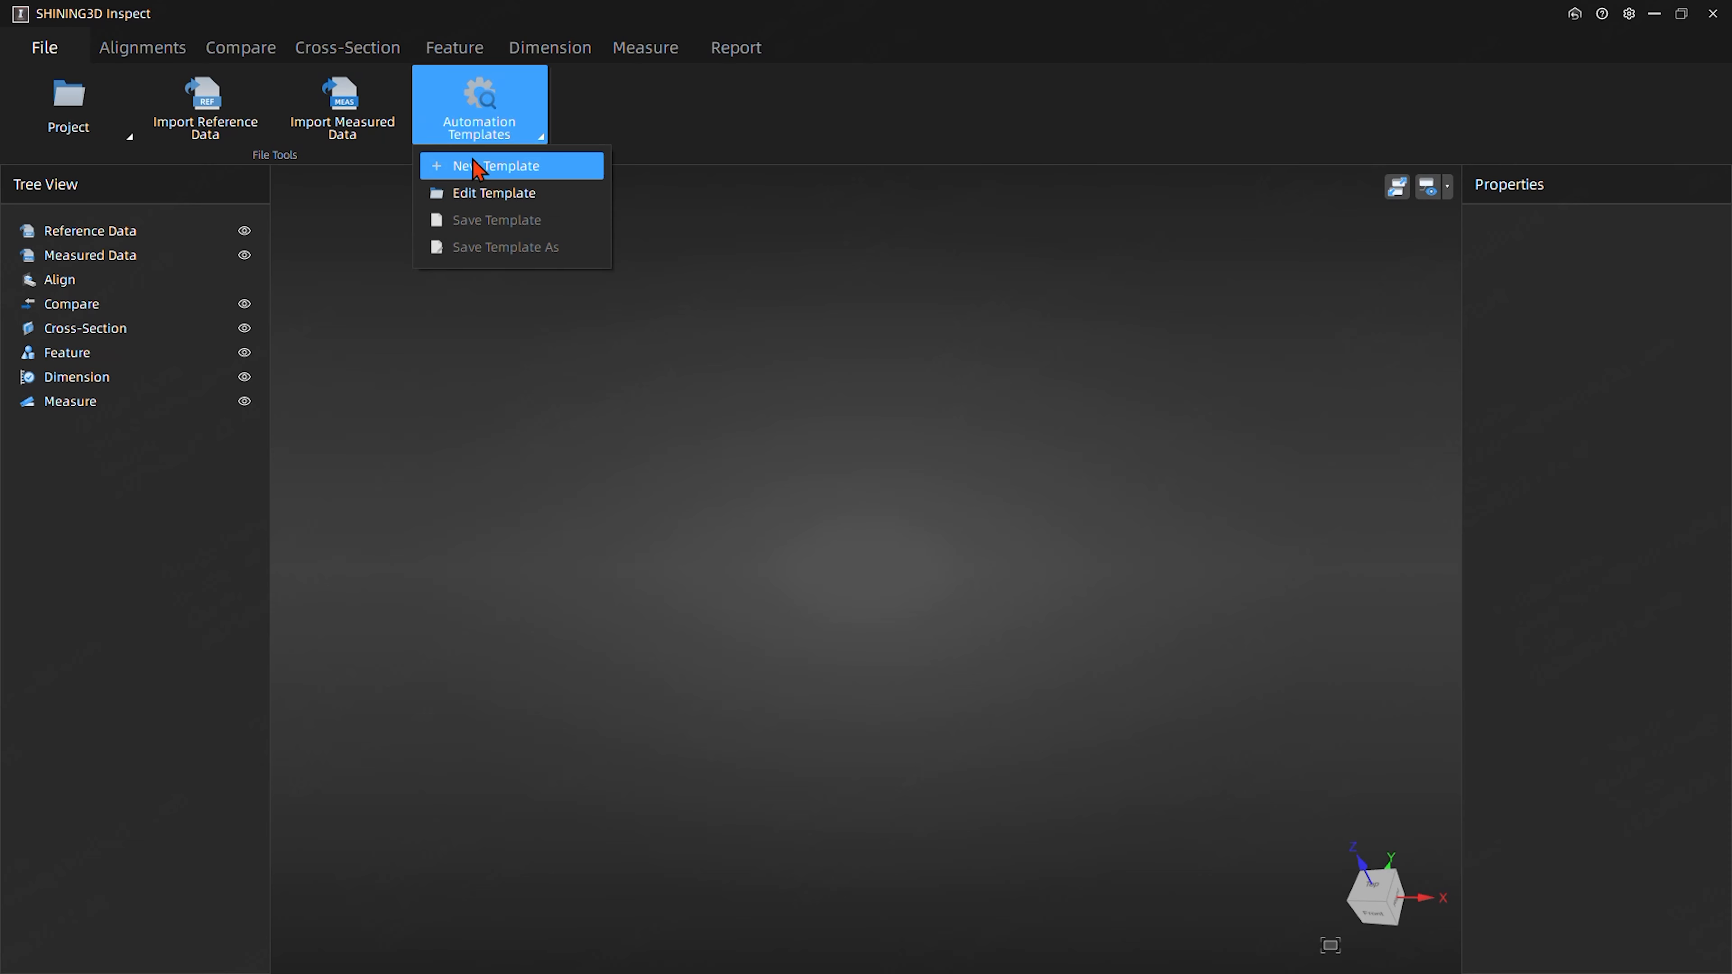
{"action": "left_click", "coordinate": [485, 175]}
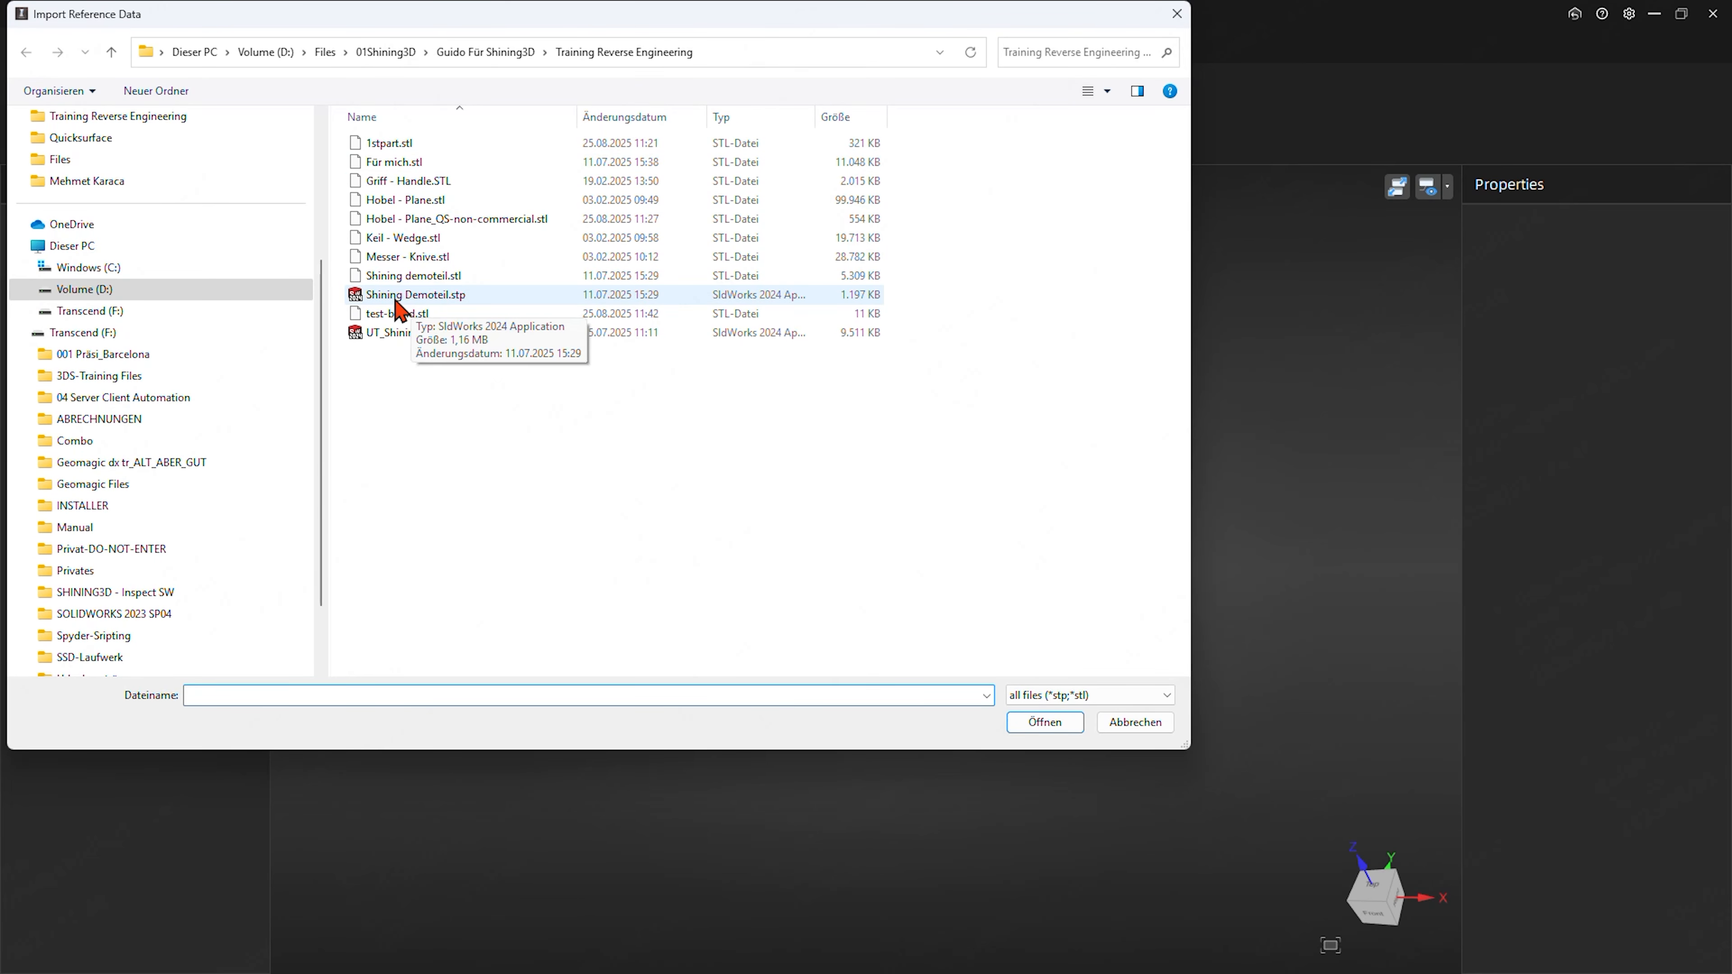
{"action": "left_click", "coordinate": [442, 299]}
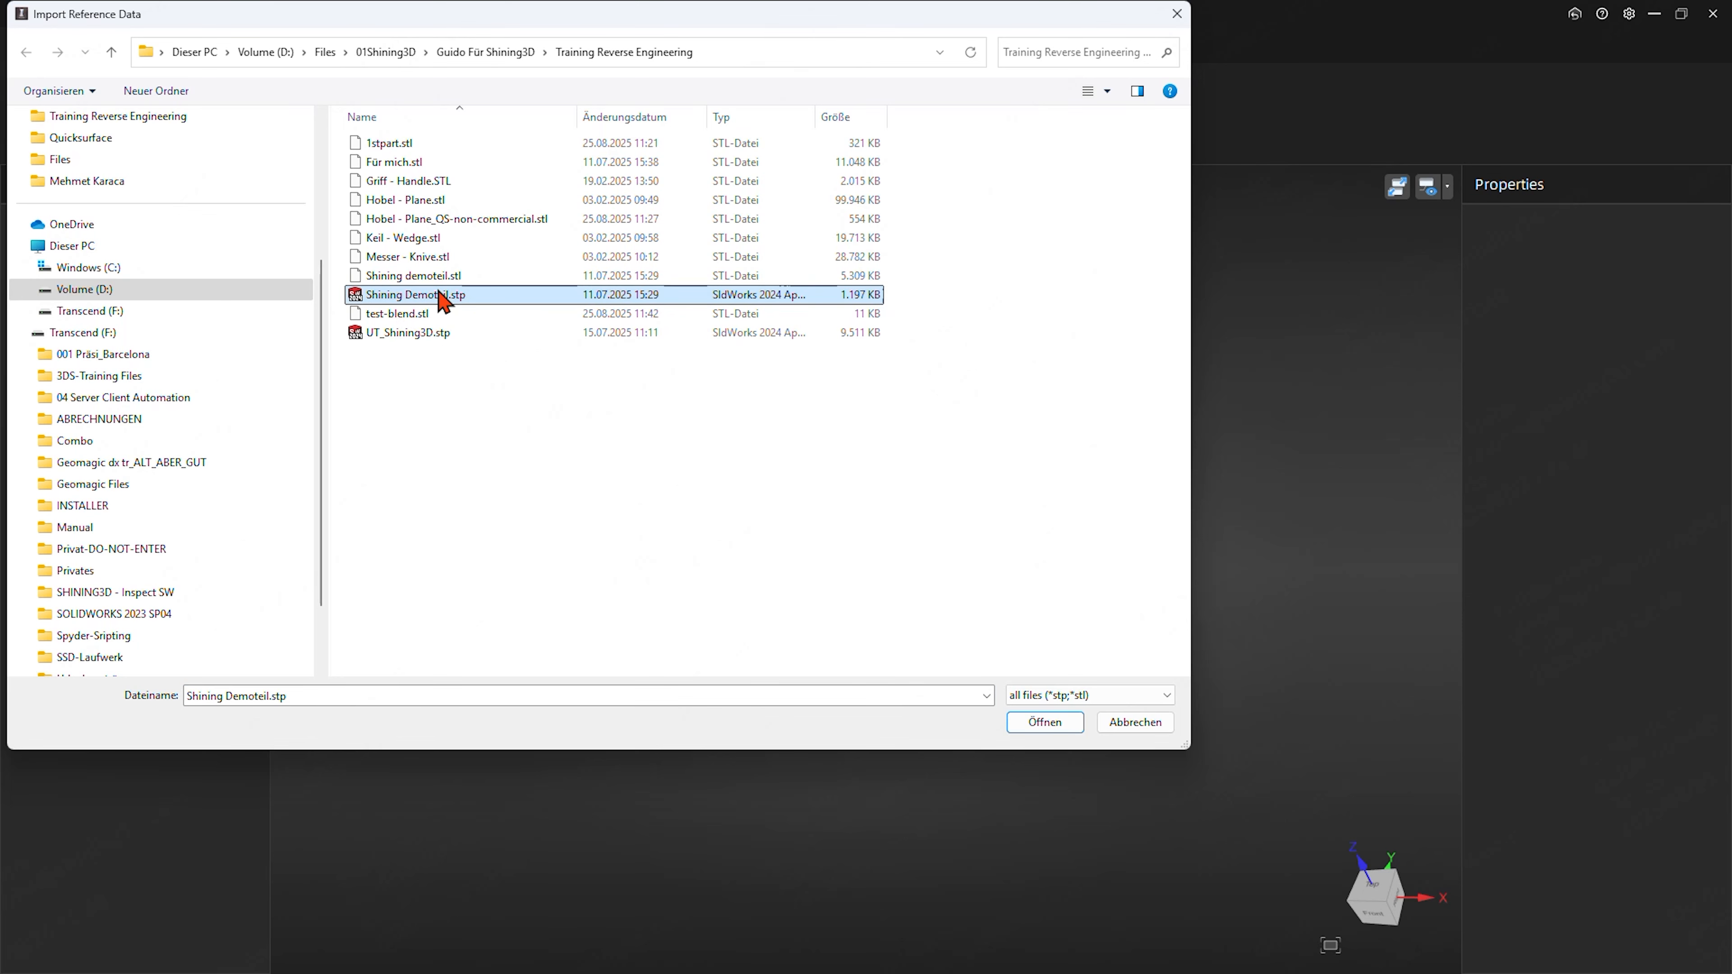
{"action": "left_click", "coordinate": [1051, 723]}
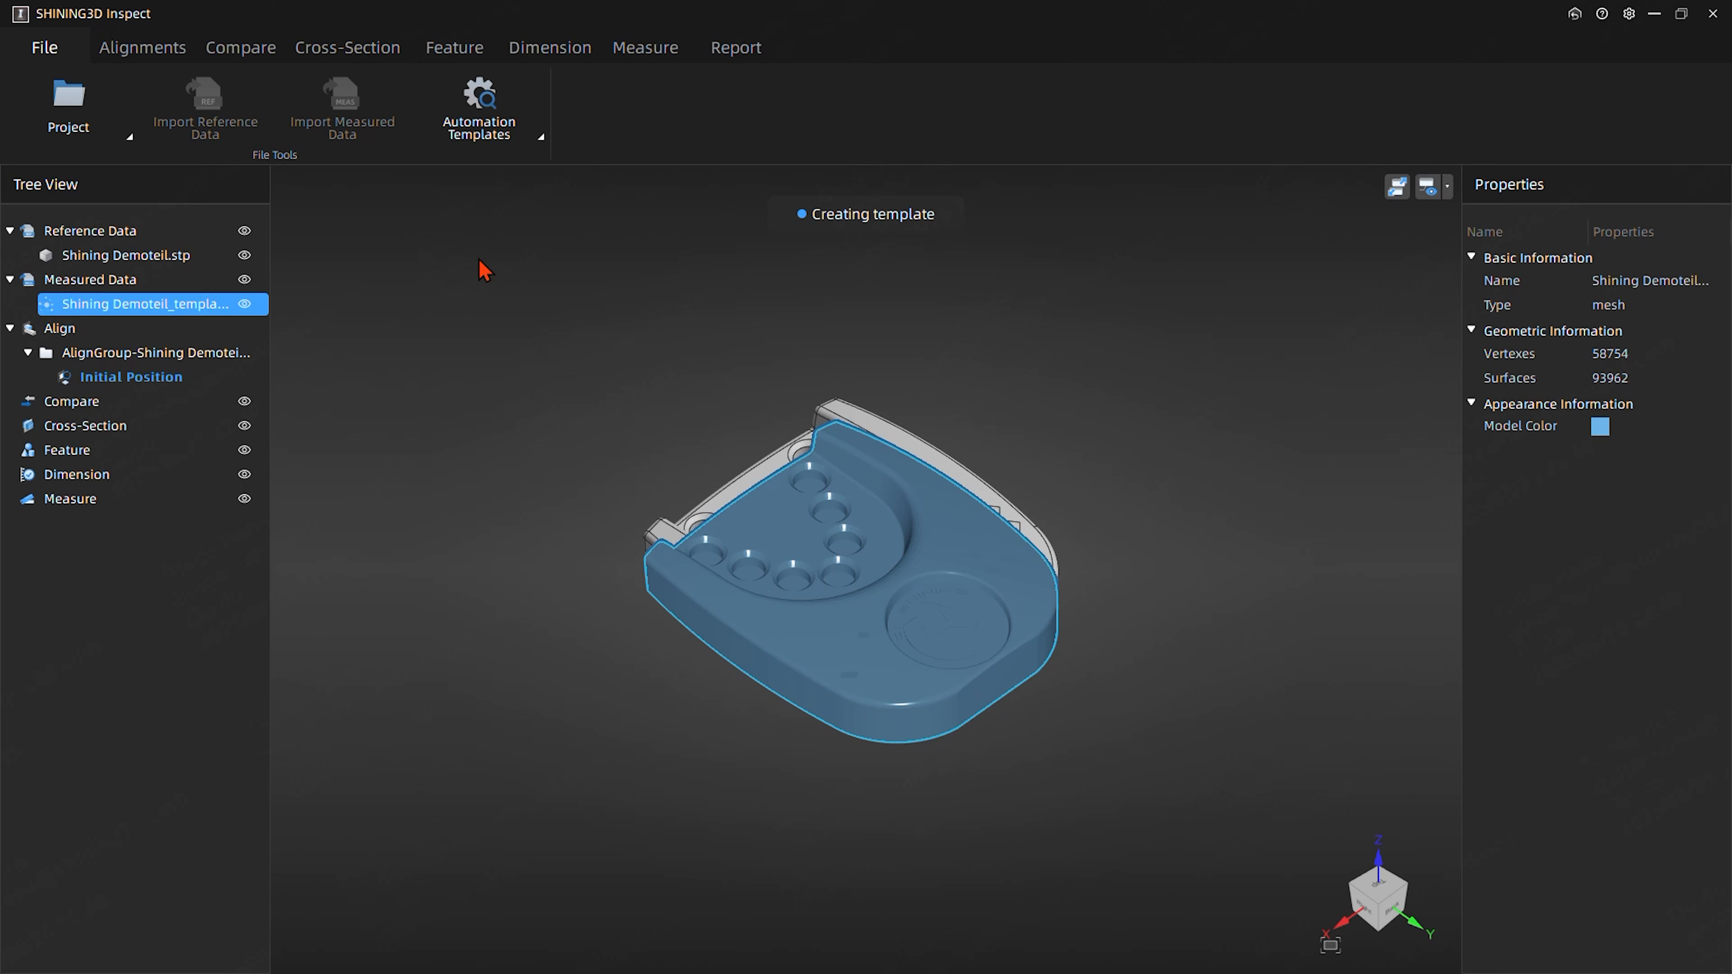
- Best-fit align the template's measured mesh to the reference CAD model with the default parameters
{"action": "right_click_drag", "start_coordinate": [533, 658], "coordinate": [789, 588]}
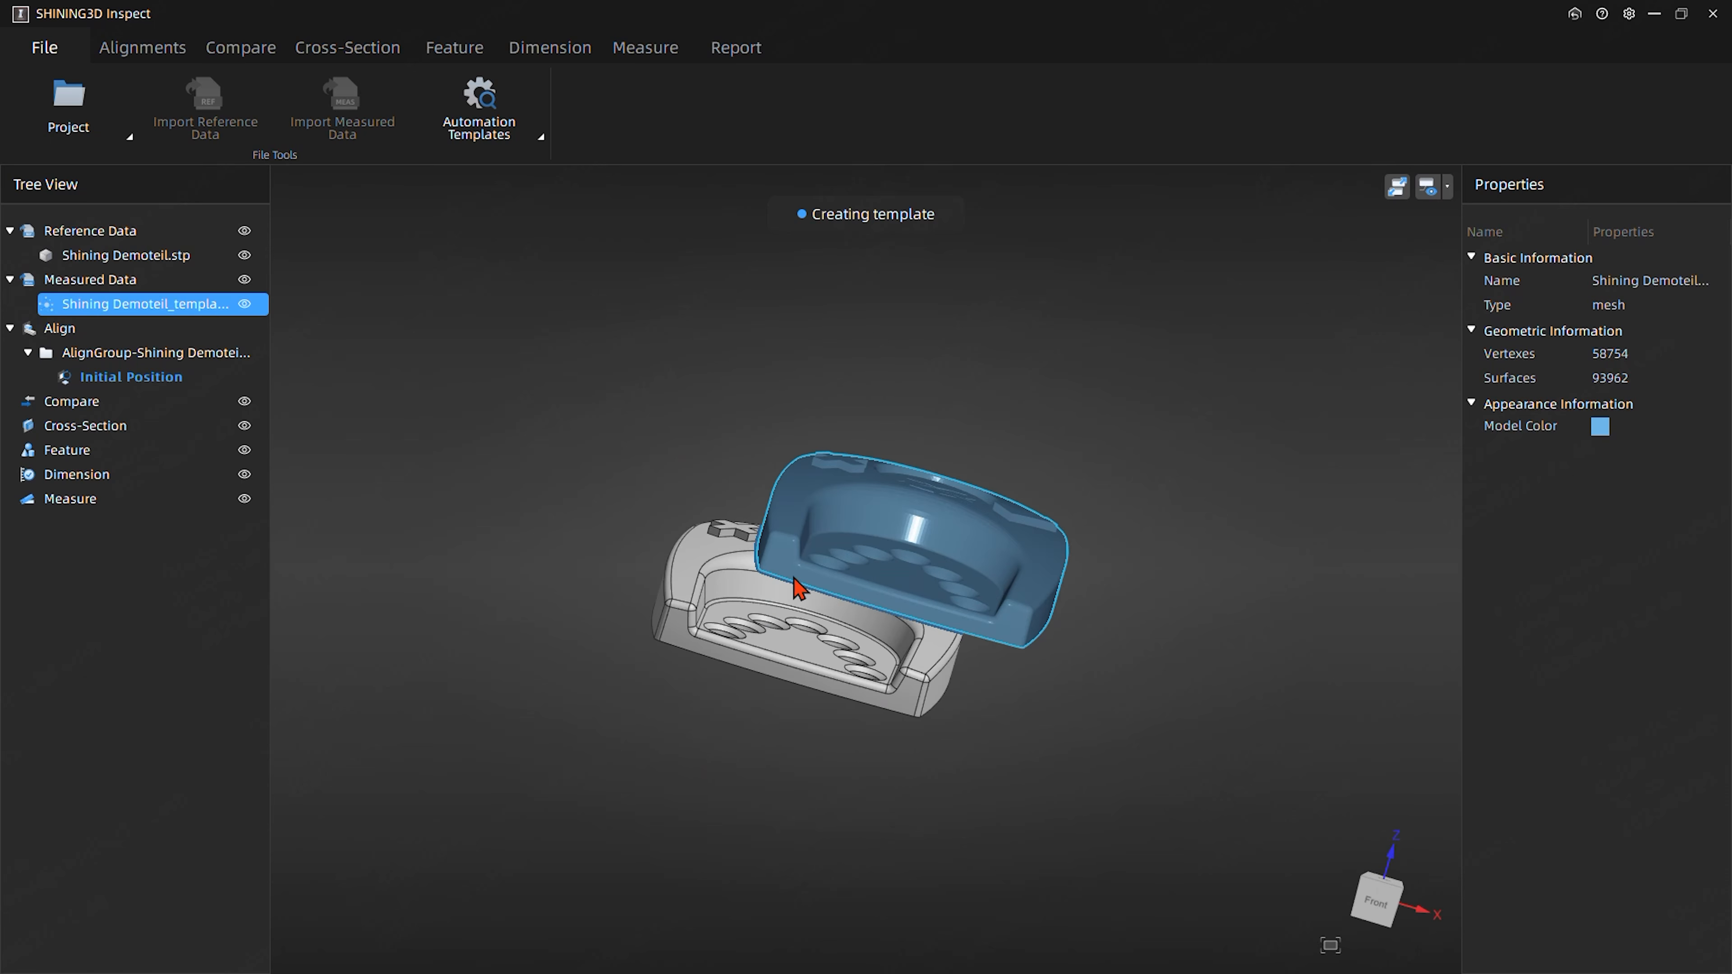
{"action": "right_click_drag", "start_coordinate": [689, 499], "coordinate": [653, 650]}
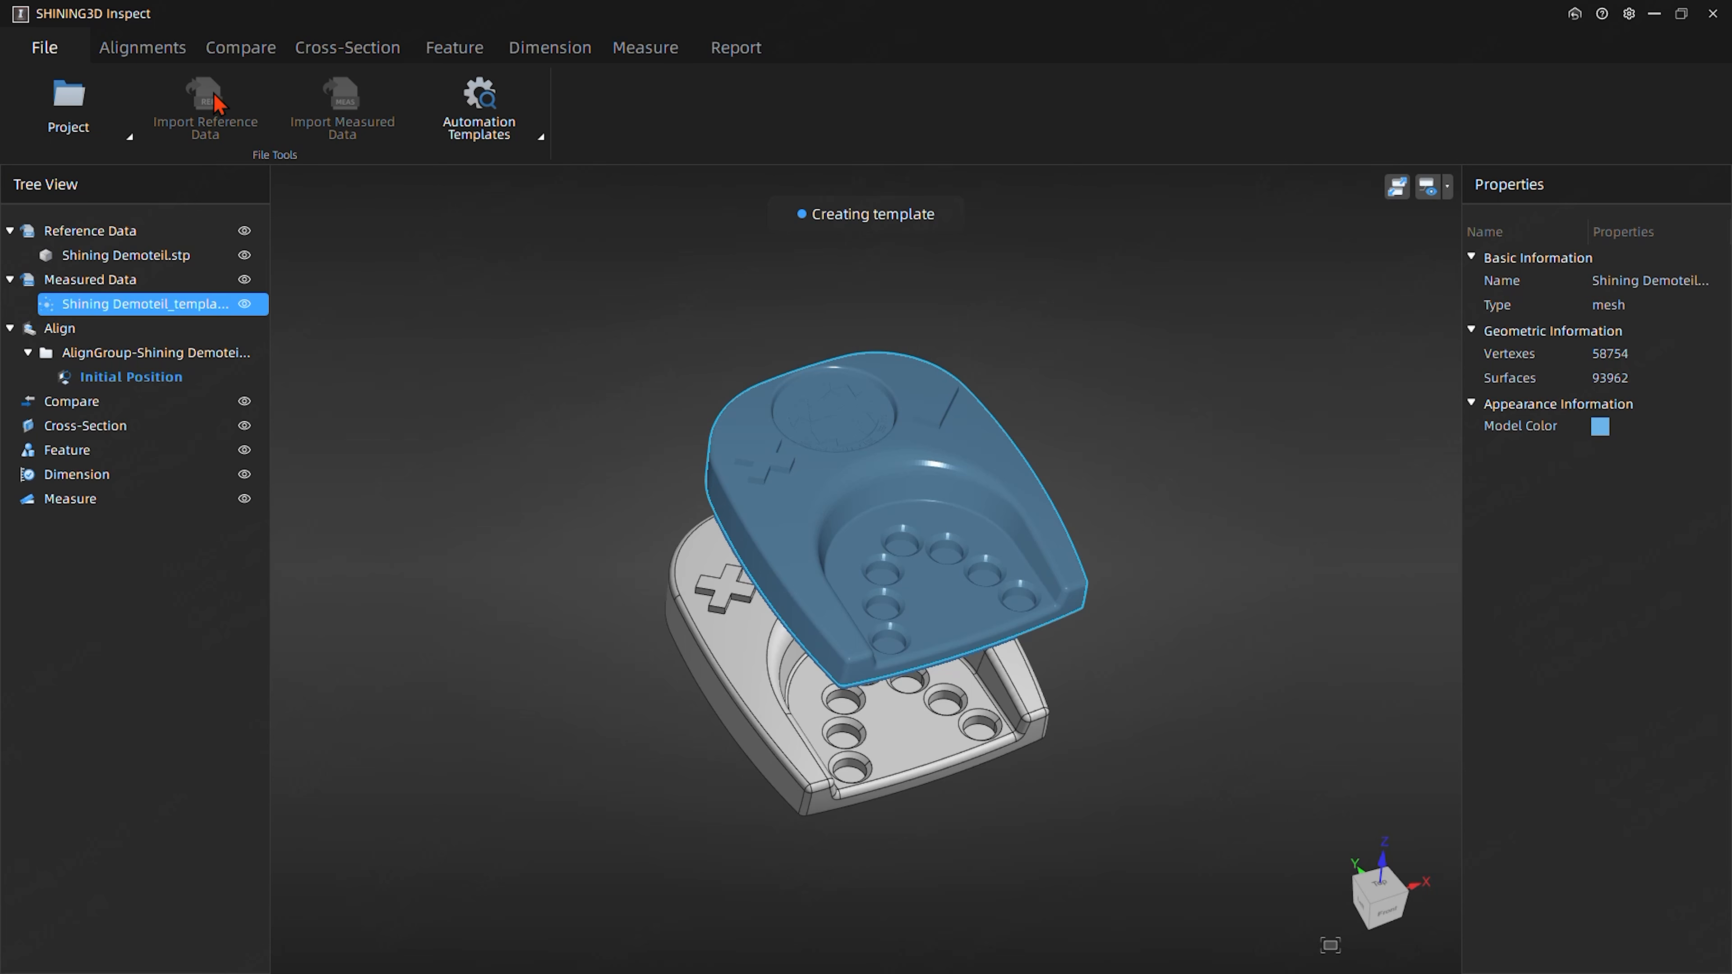
{"action": "left_click", "coordinate": [152, 50]}
{"action": "left_click", "coordinate": [74, 118]}
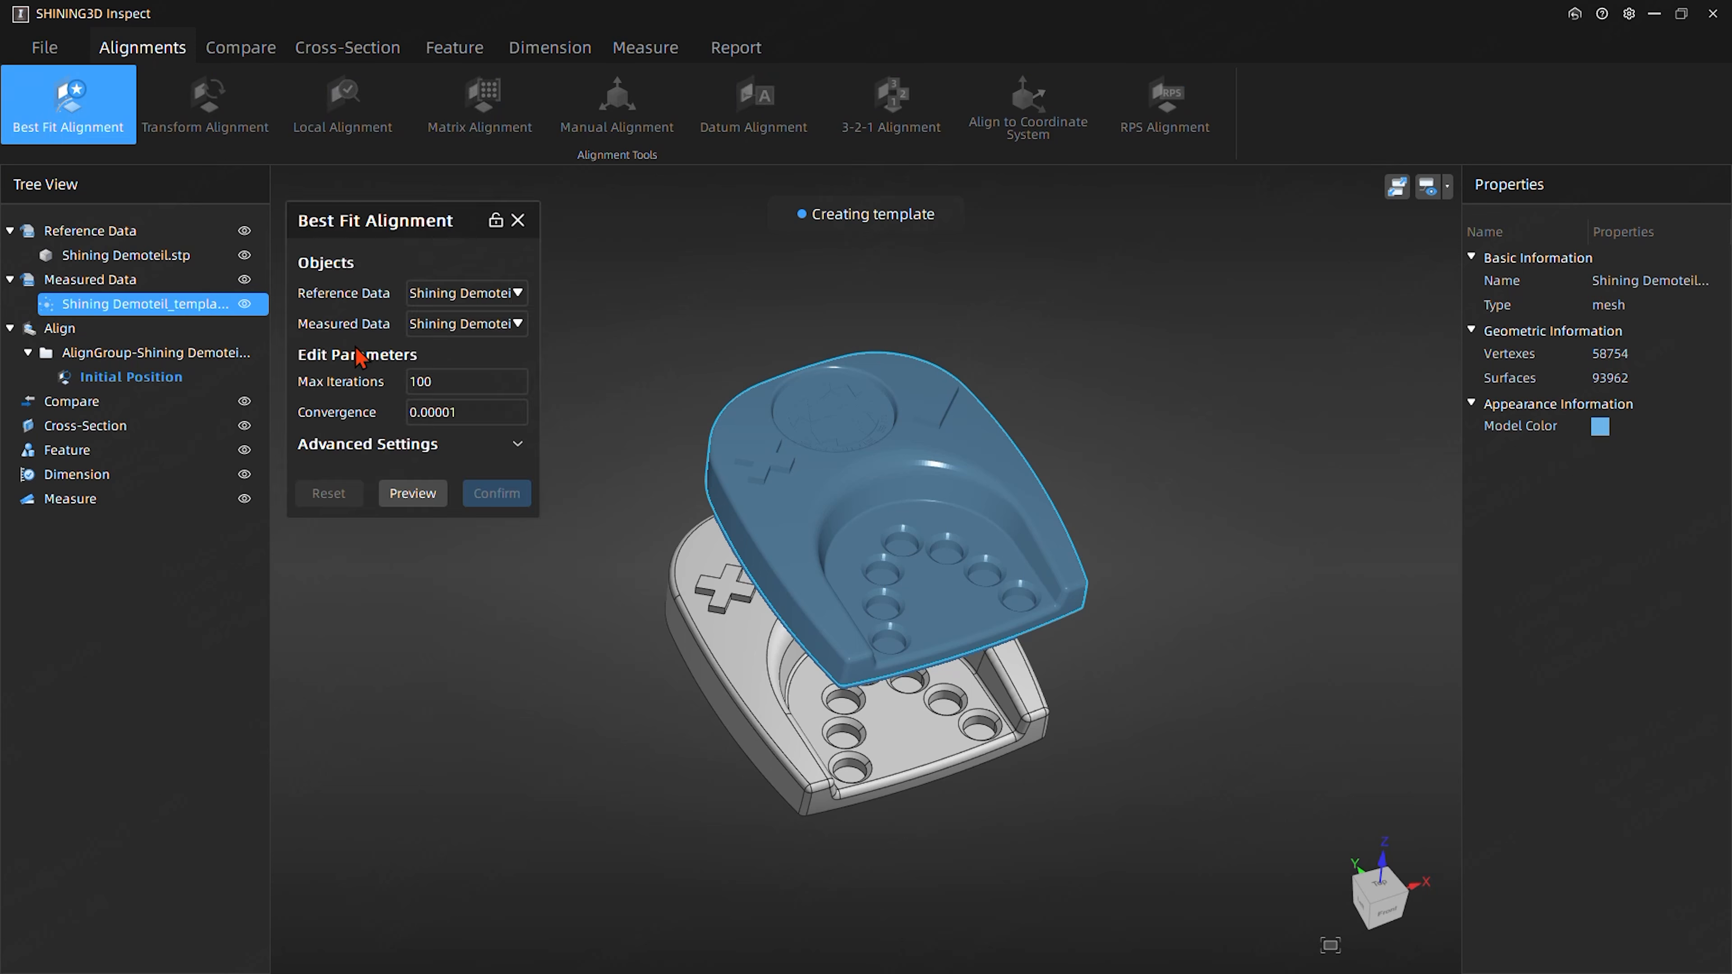
{"action": "left_click", "coordinate": [417, 502]}
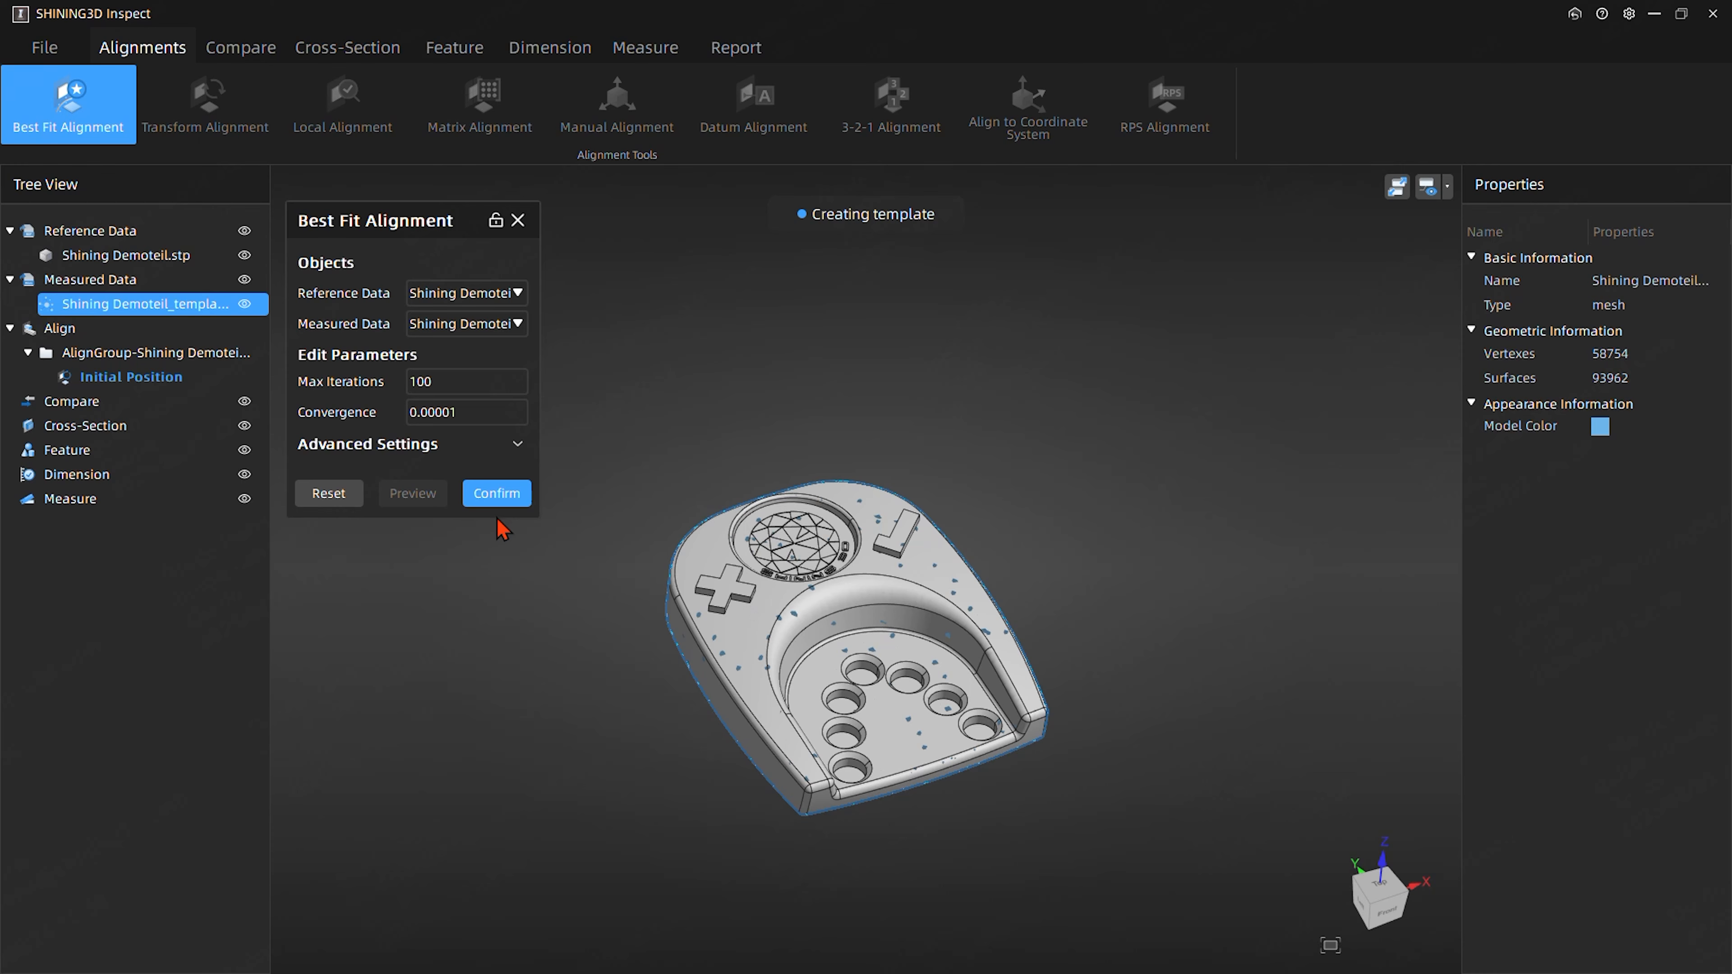
{"action": "left_click", "coordinate": [505, 495]}
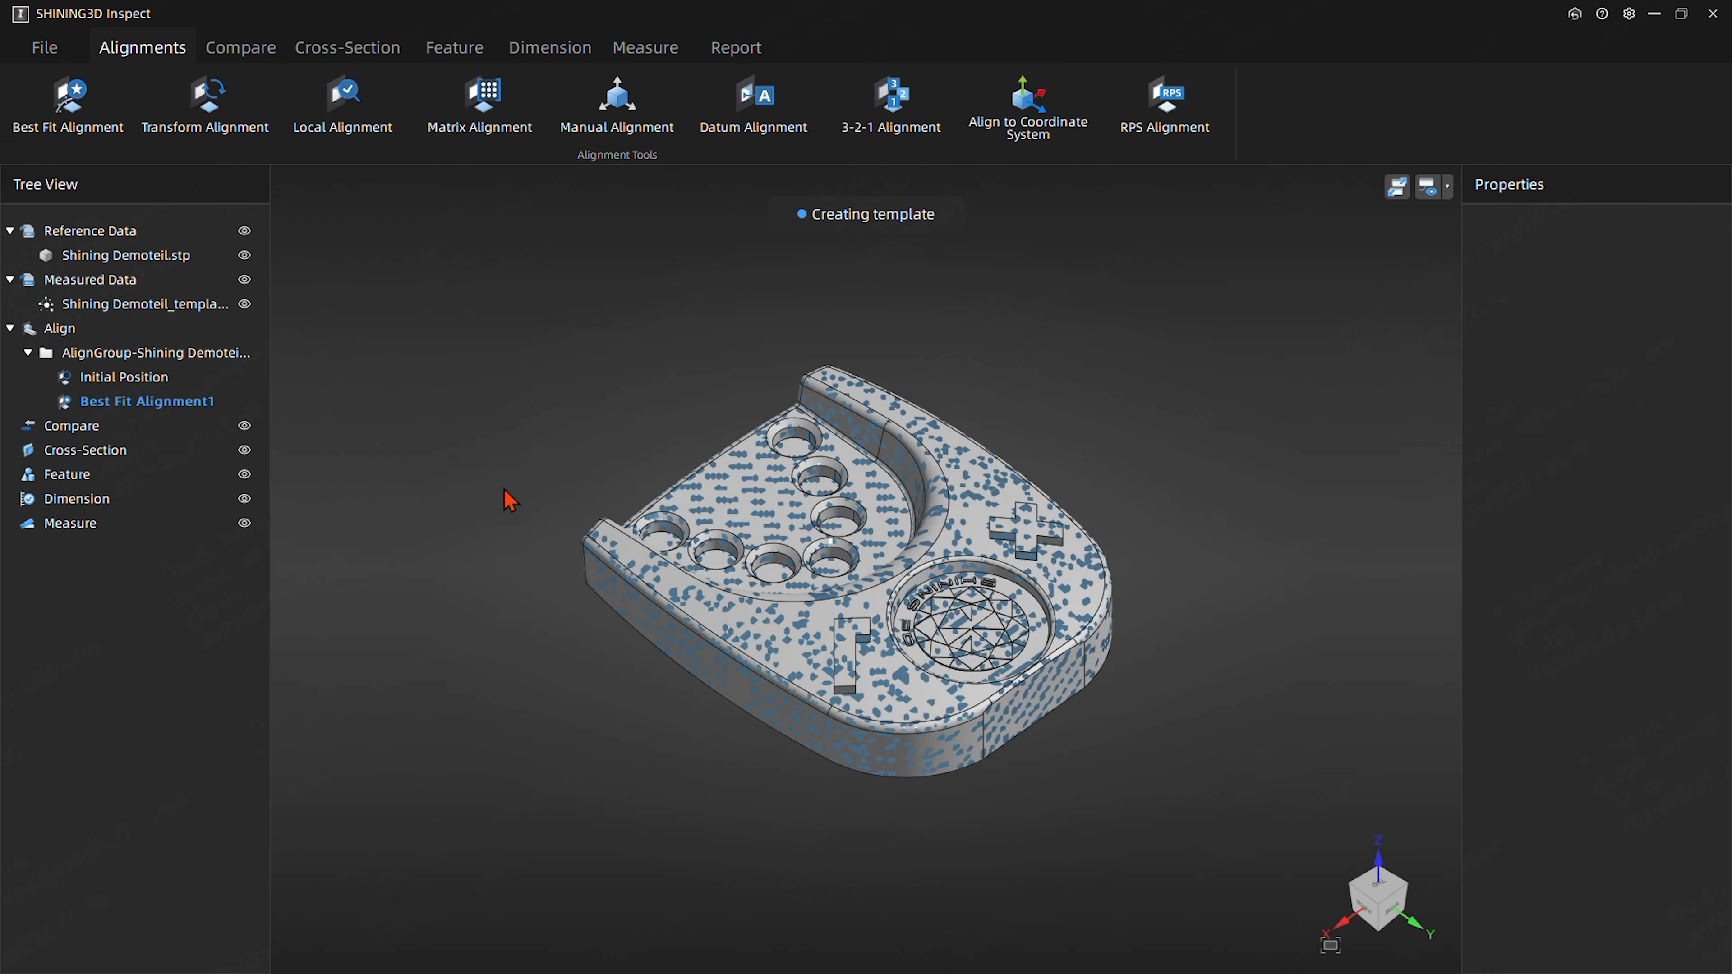
- Hide the measured template mesh so that only the reference CAD model is displayed
{"action": "mouse_move", "coordinate": [505, 490]}
{"action": "middle_mouse_down"}
{"action": "mouse_move", "coordinate": [1023, 431]}
{"action": "mouse_move", "coordinate": [573, 561]}
{"action": "mouse_move", "coordinate": [650, 741]}
{"action": "mouse_move", "coordinate": [621, 424]}
{"action": "mouse_move", "coordinate": [607, 619]}
{"action": "middle_mouse_up"}
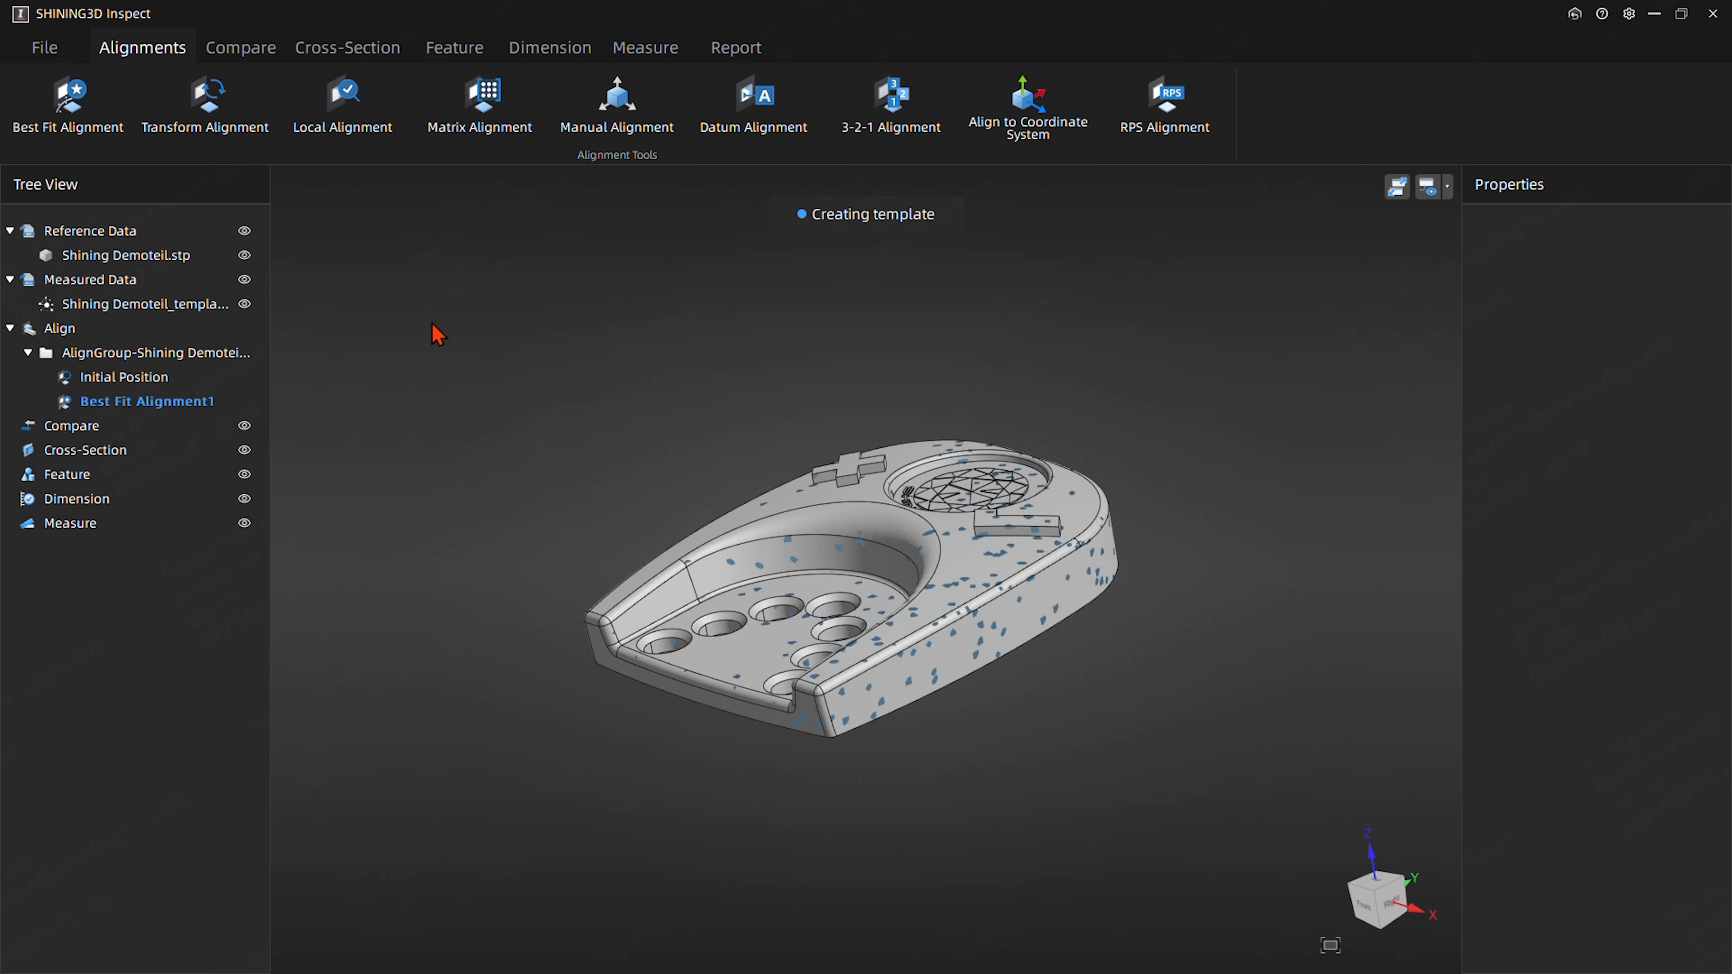
{"action": "left_click", "coordinate": [244, 309]}
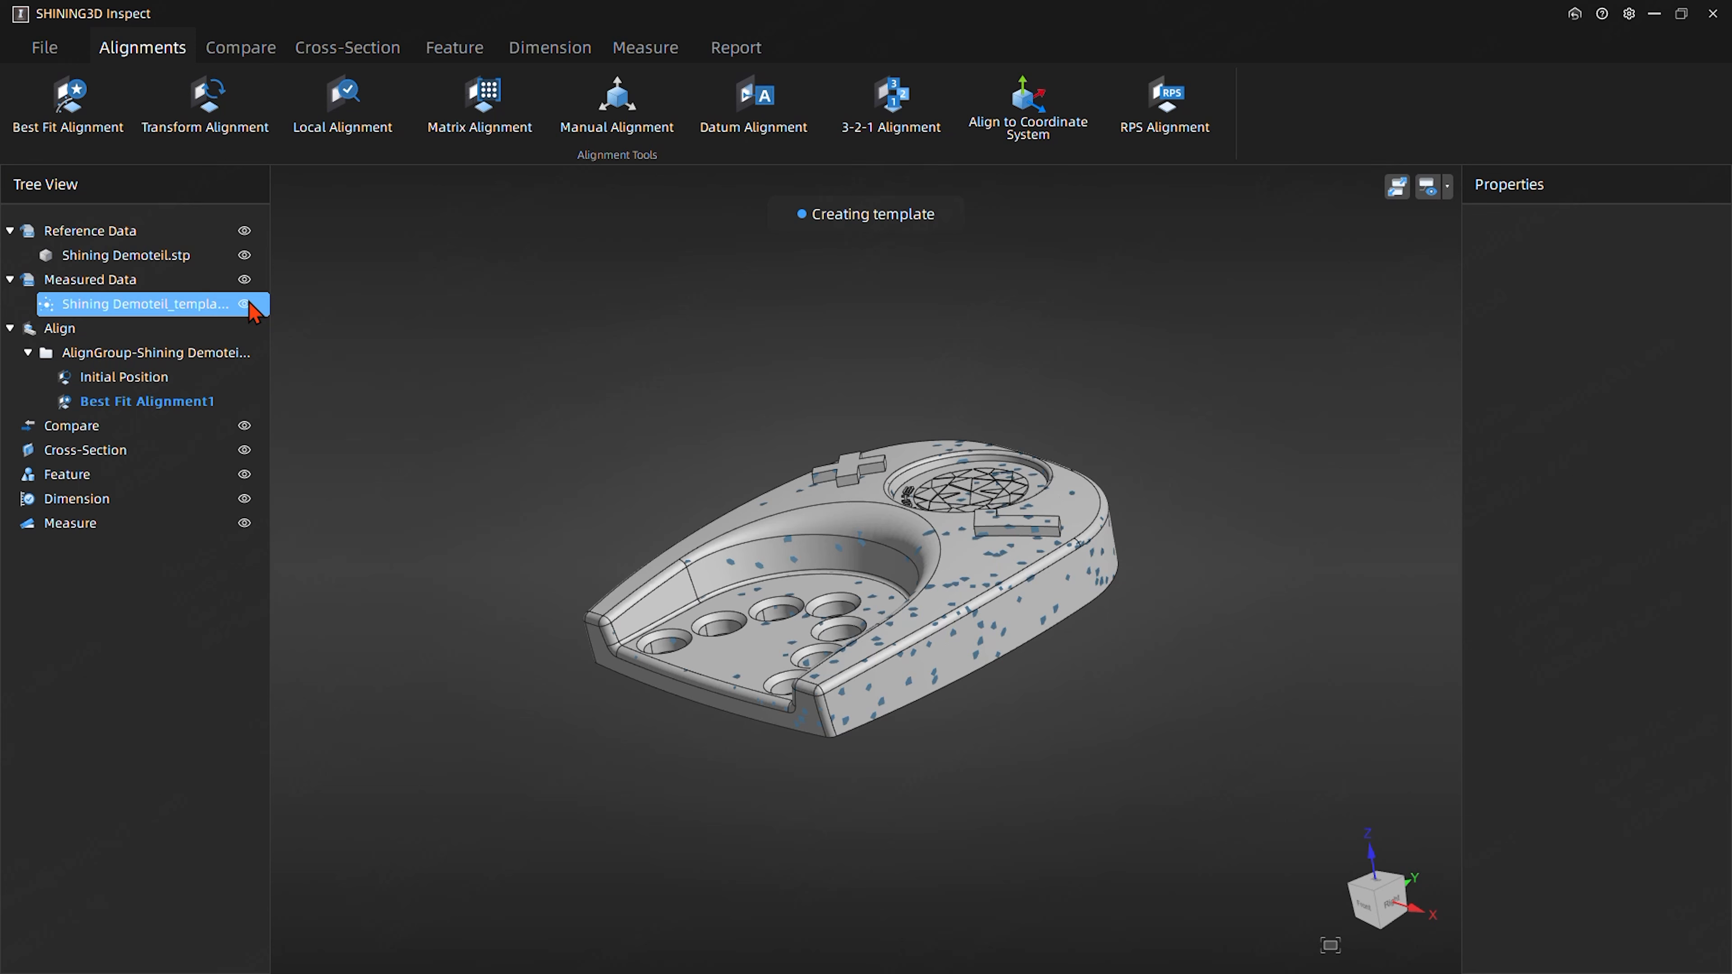
{"action": "left_click", "coordinate": [244, 304]}
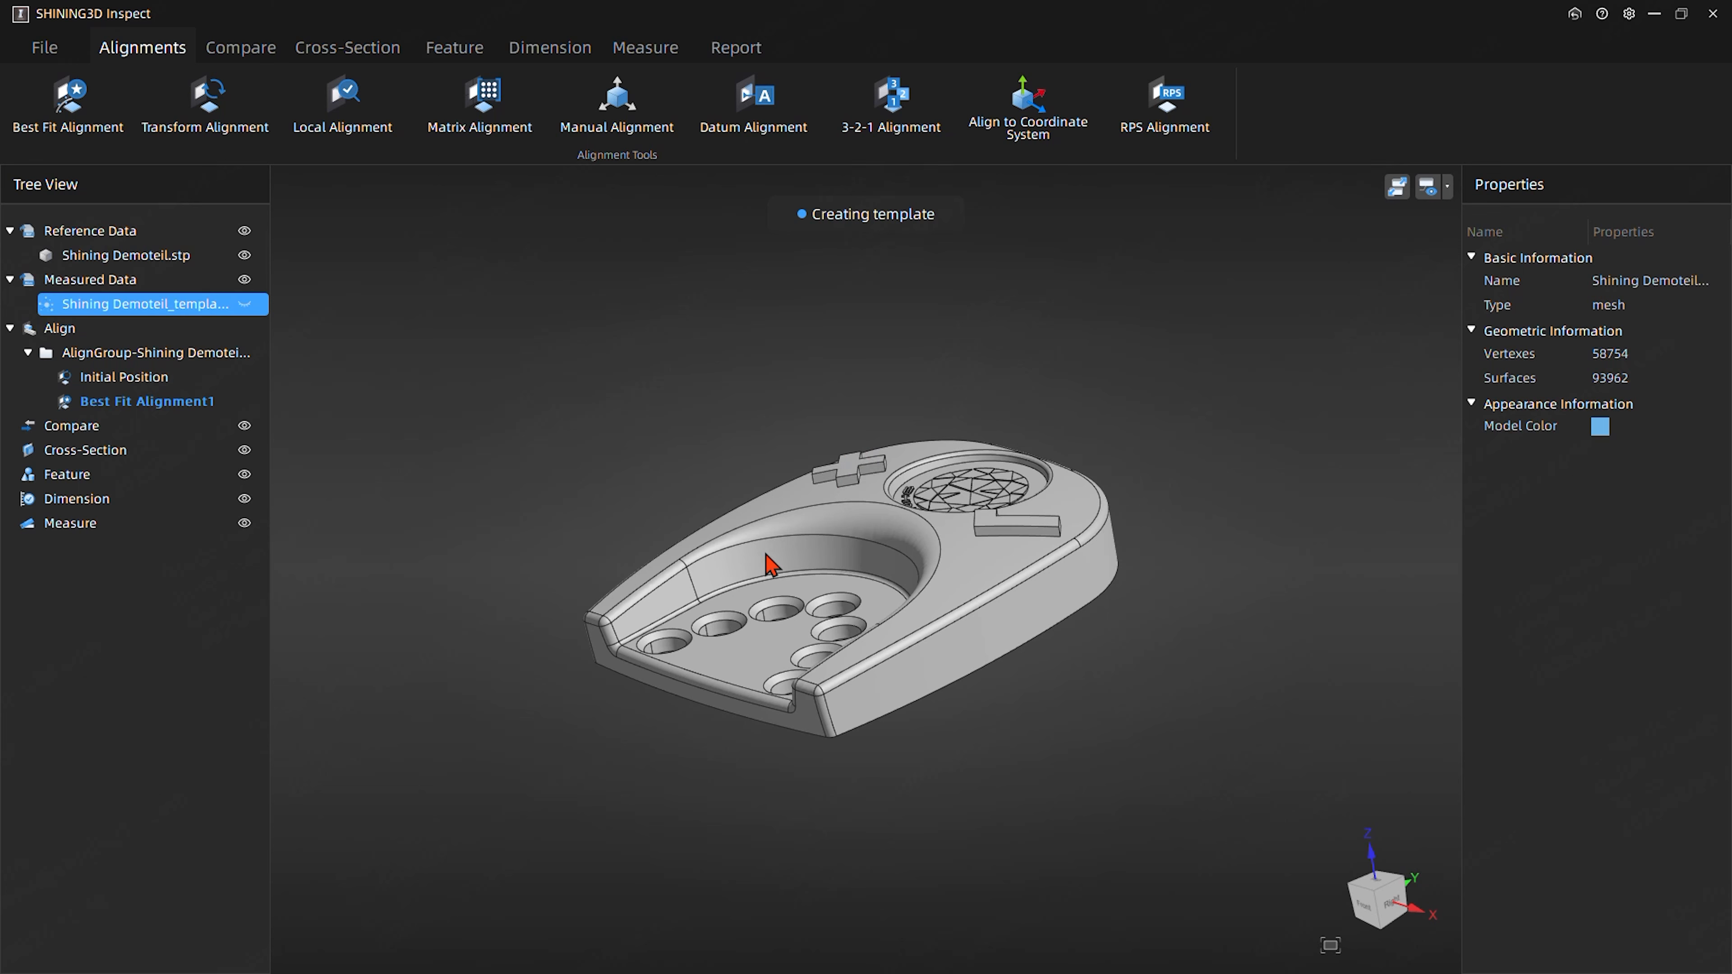
- Examine the reference CAD model from the front and from above, including its top face and raised symbols
{"action": "mouse_move", "coordinate": [658, 290]}
{"action": "middle_mouse_down"}
{"action": "mouse_move", "coordinate": [685, 381]}
{"action": "mouse_move", "coordinate": [660, 308]}
{"action": "middle_mouse_up"}
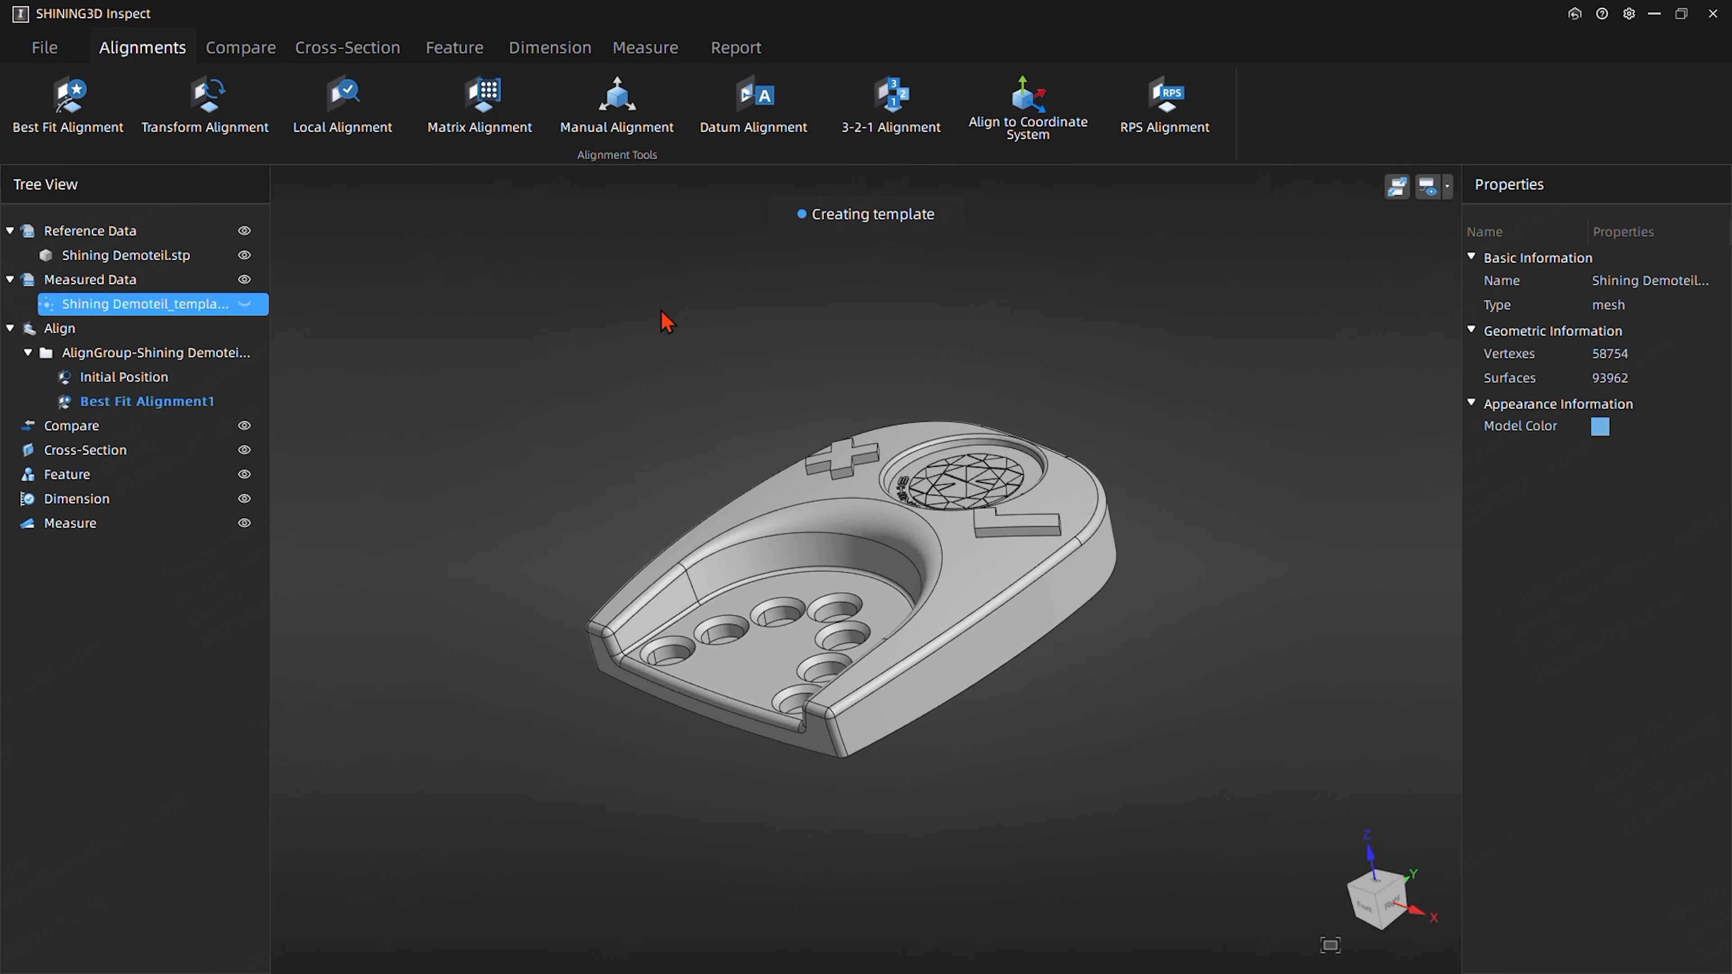
{"action": "middle_click_drag", "start_coordinate": [597, 413], "coordinate": [558, 411]}
{"action": "middle_click_drag", "start_coordinate": [722, 315], "coordinate": [708, 362]}
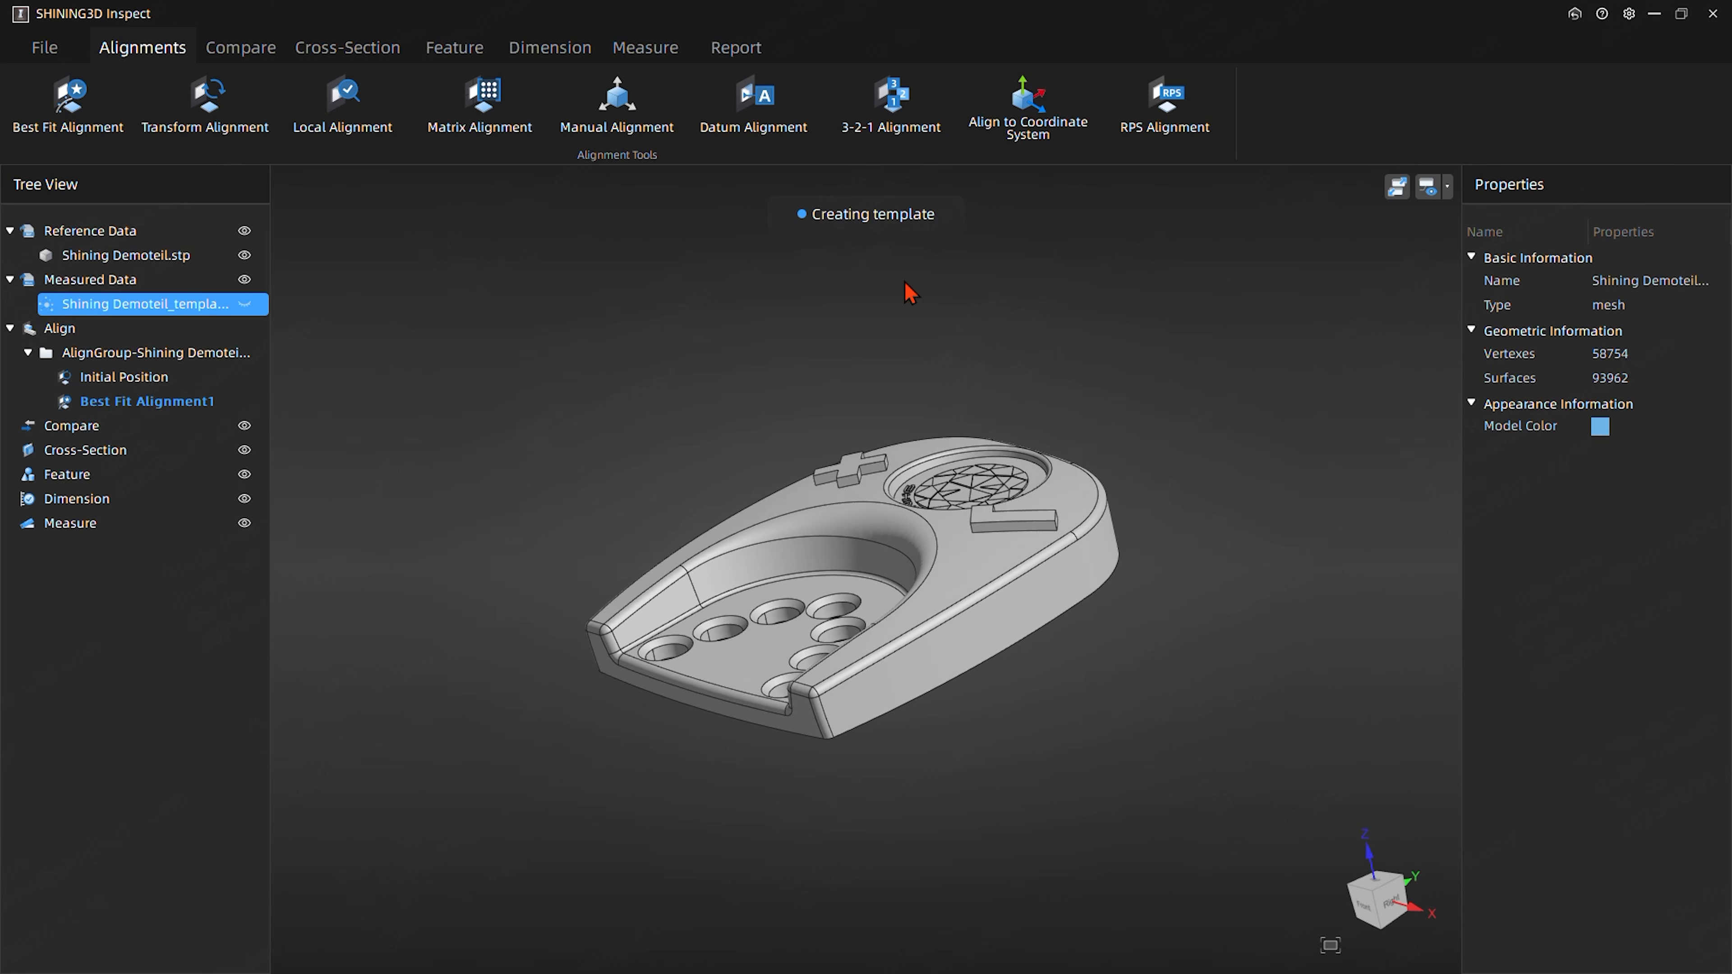
{"action": "middle_click_drag", "start_coordinate": [742, 316], "coordinate": [700, 468]}
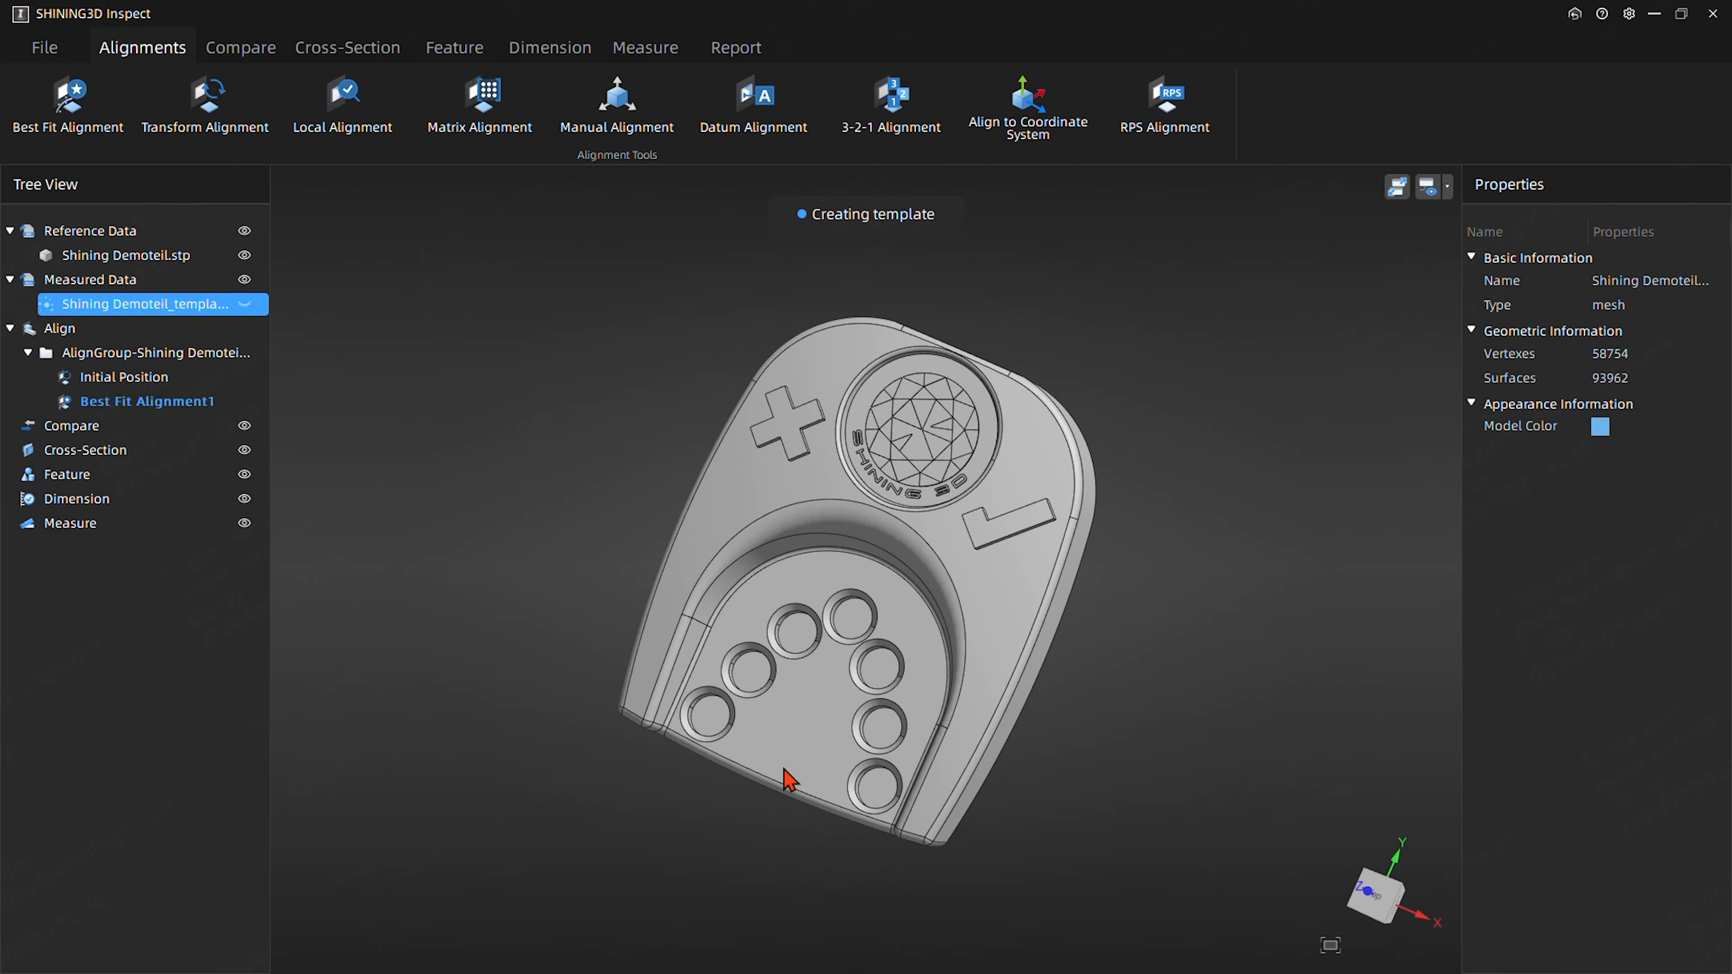
{"action": "middle_click_drag", "start_coordinate": [823, 759], "coordinate": [822, 617]}
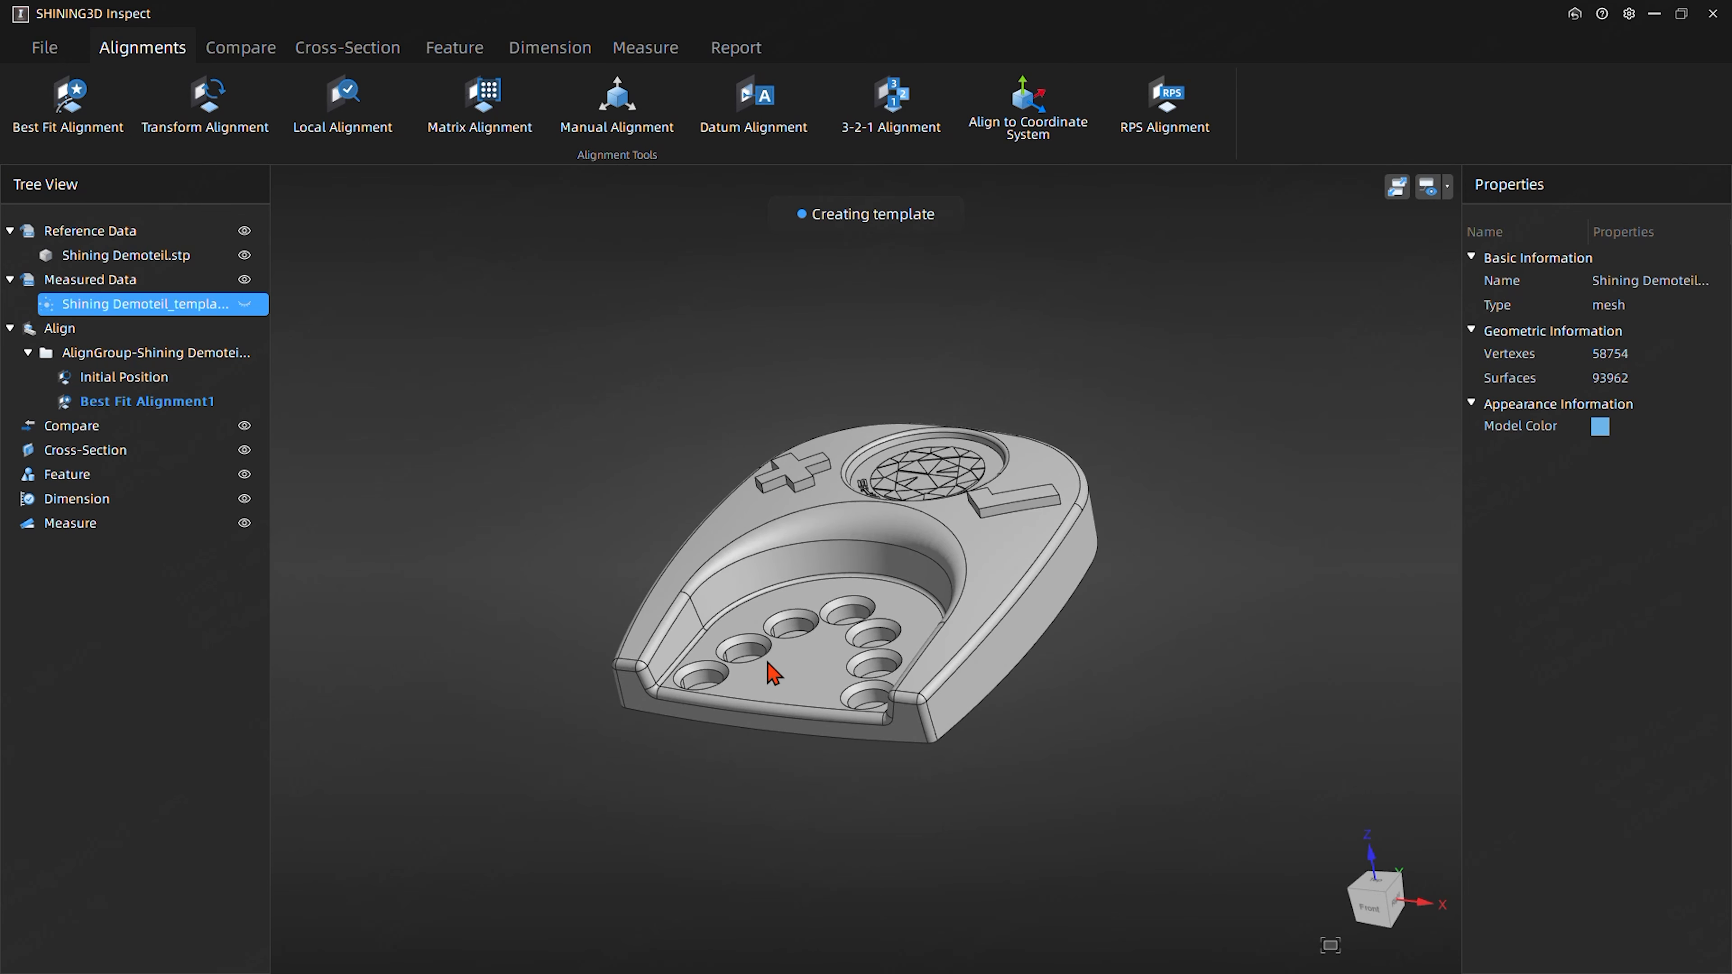
{"action": "middle_click_drag", "start_coordinate": [682, 430], "coordinate": [931, 375]}
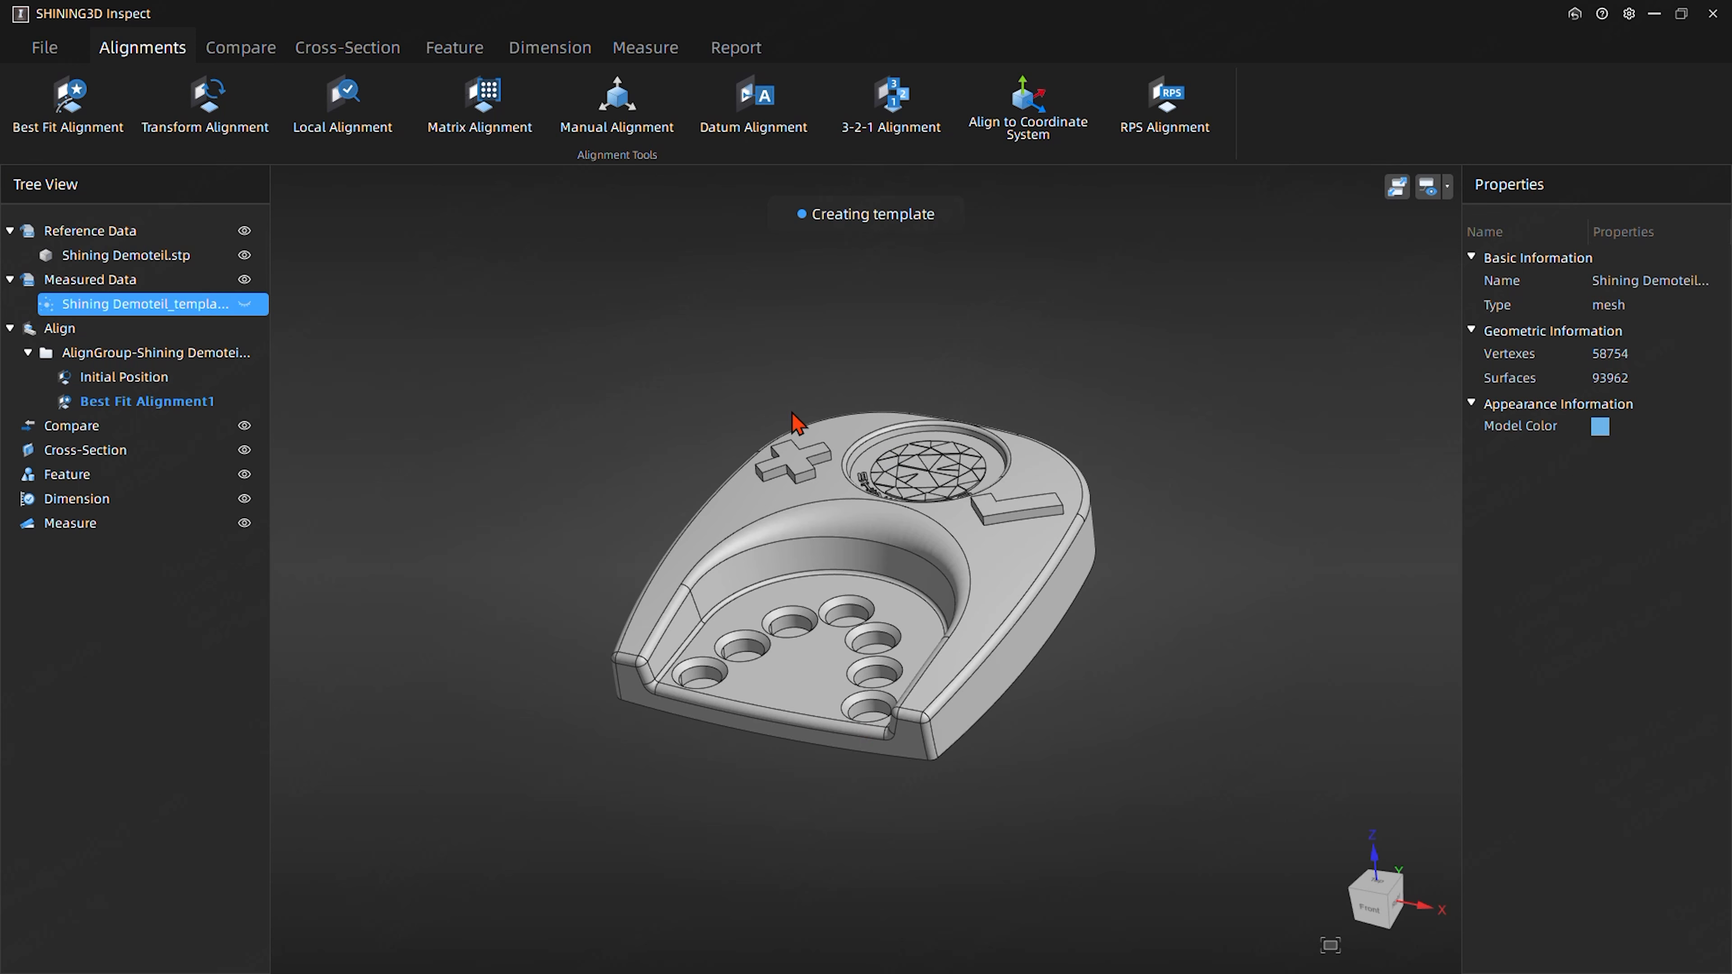
{"action": "right_click_drag", "start_coordinate": [843, 429], "coordinate": [844, 519]}
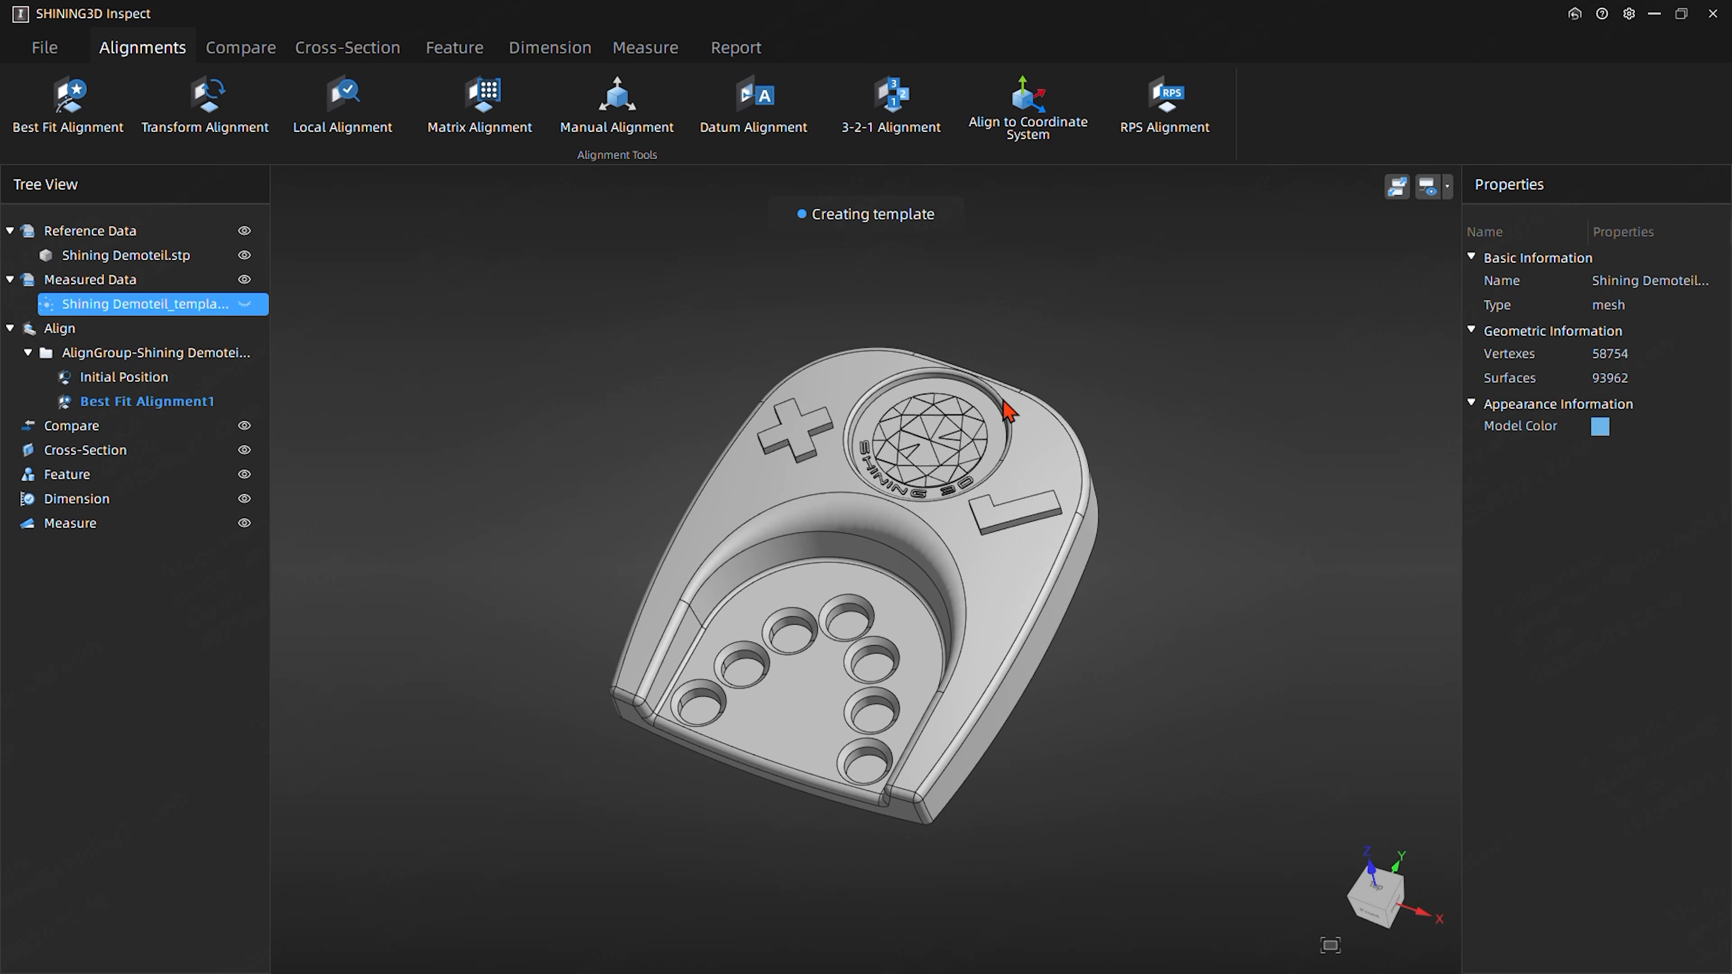
{"action": "right_click_drag", "start_coordinate": [603, 495], "coordinate": [611, 452]}
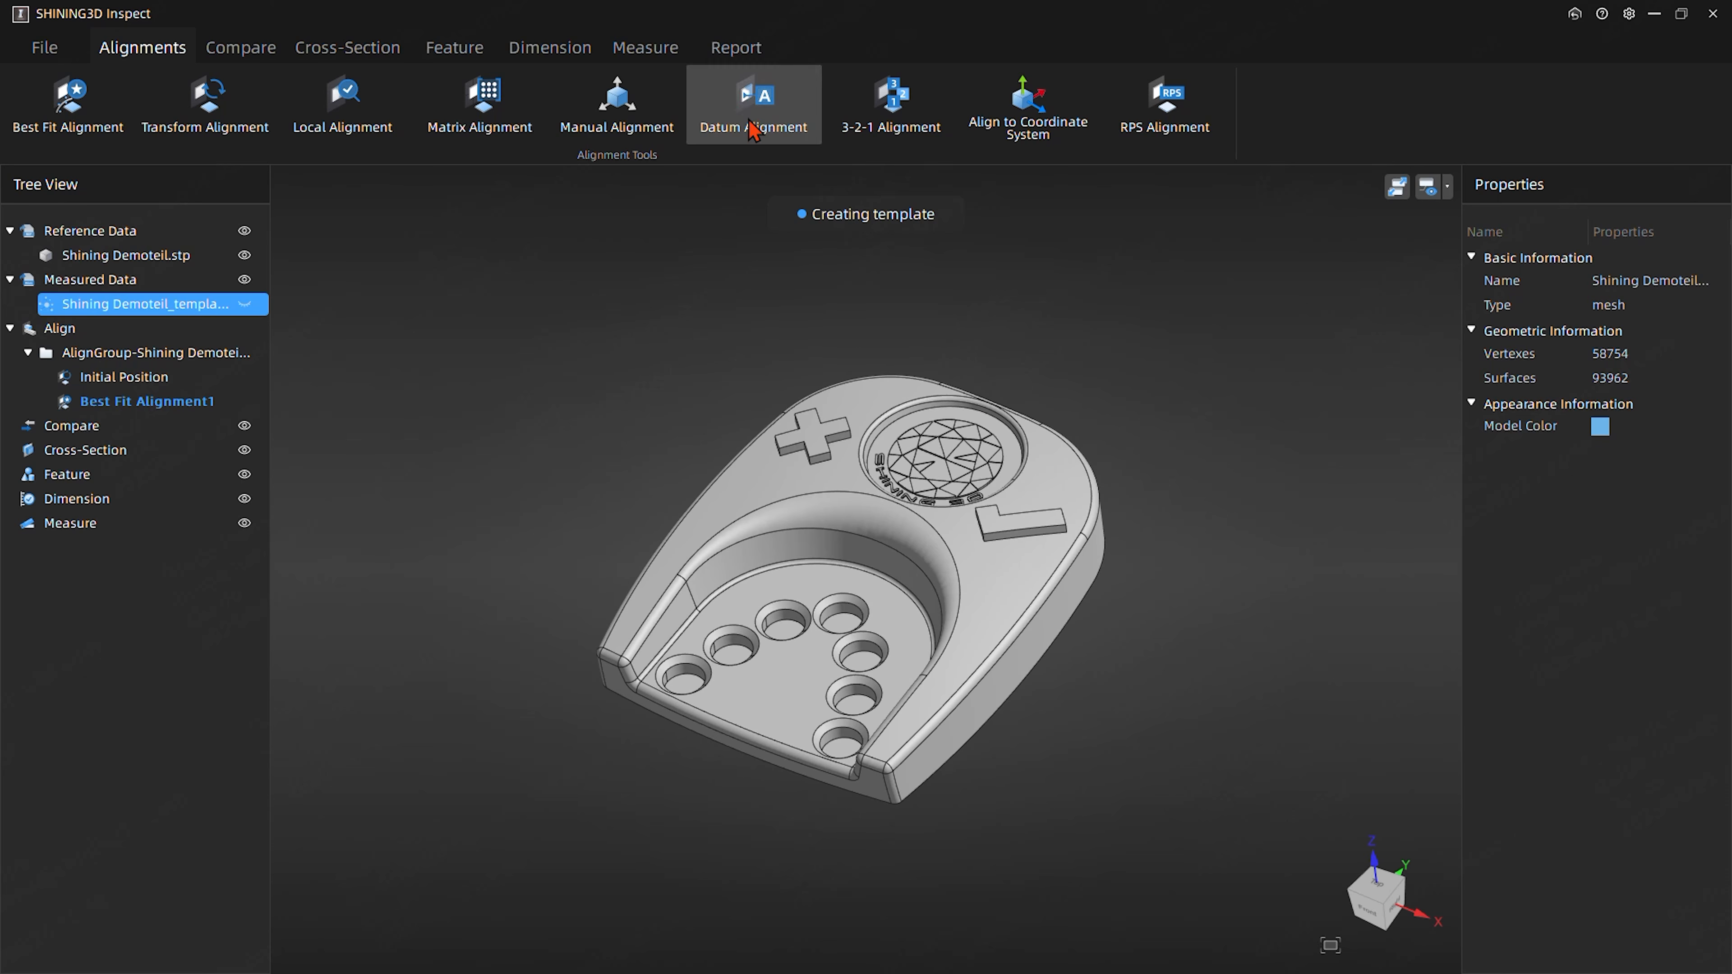
- Create two simulated CMM probe points on the part's top face, one behind the plus symbol and one behind the check mark
{"action": "left_click", "coordinate": [460, 51]}
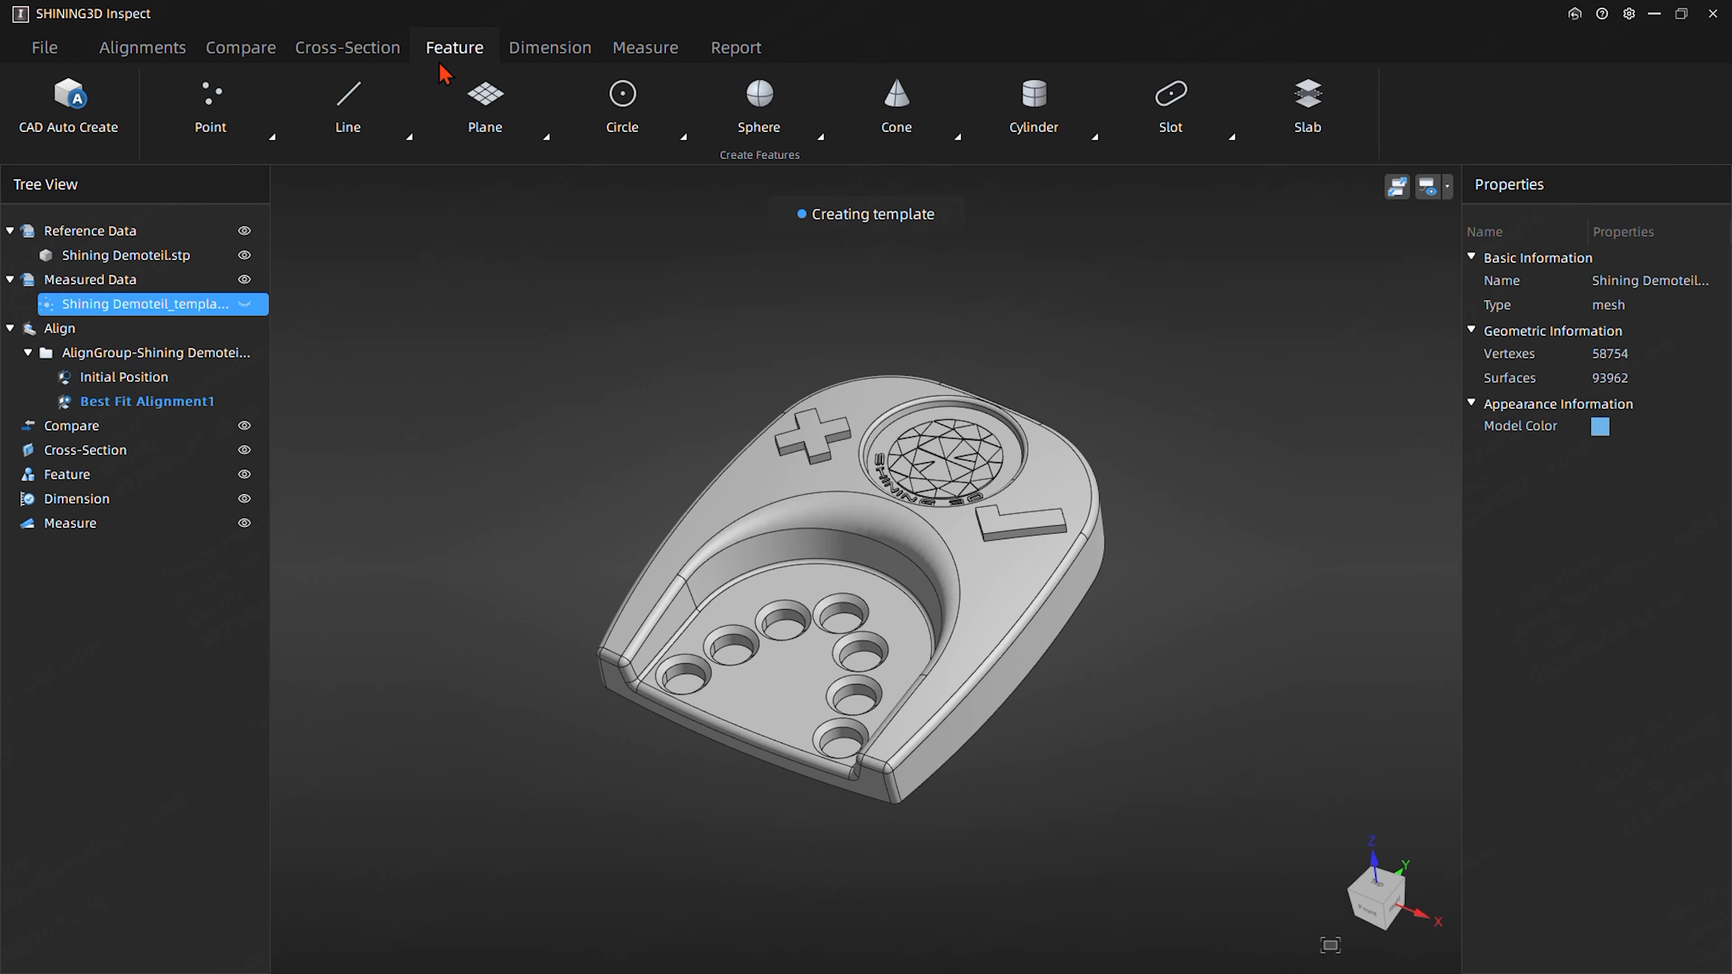
{"action": "left_click", "coordinate": [203, 128]}
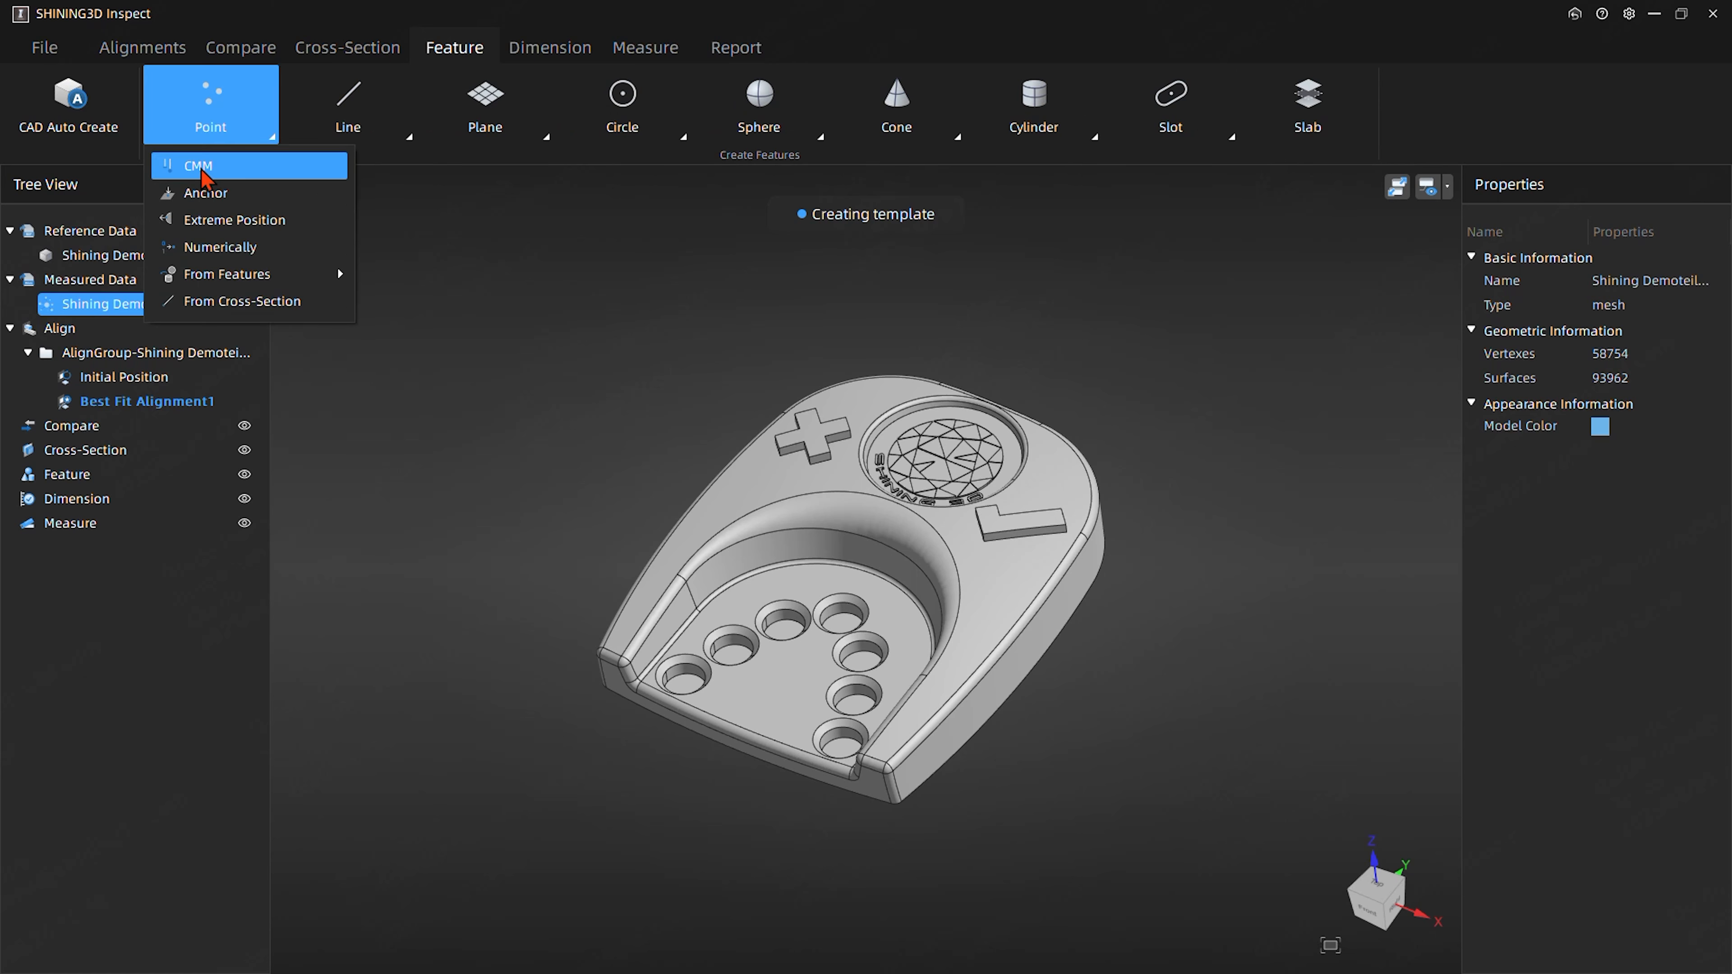
{"action": "left_click", "coordinate": [205, 176]}
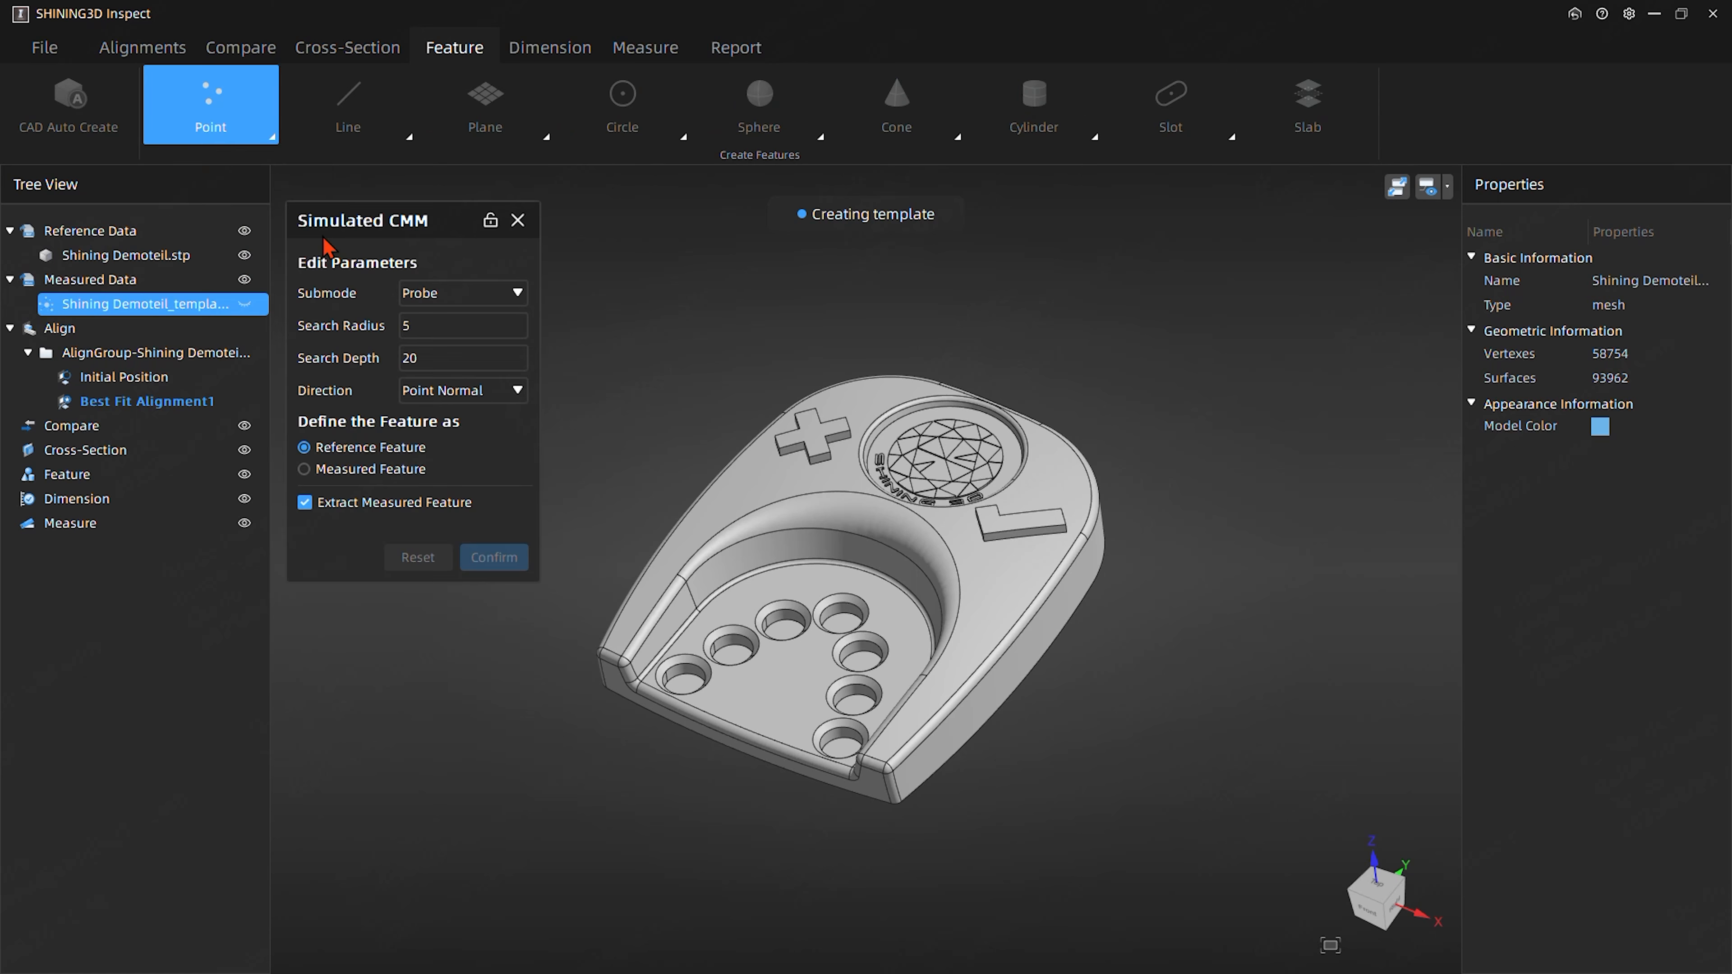
{"action": "left_click", "coordinate": [854, 409]}
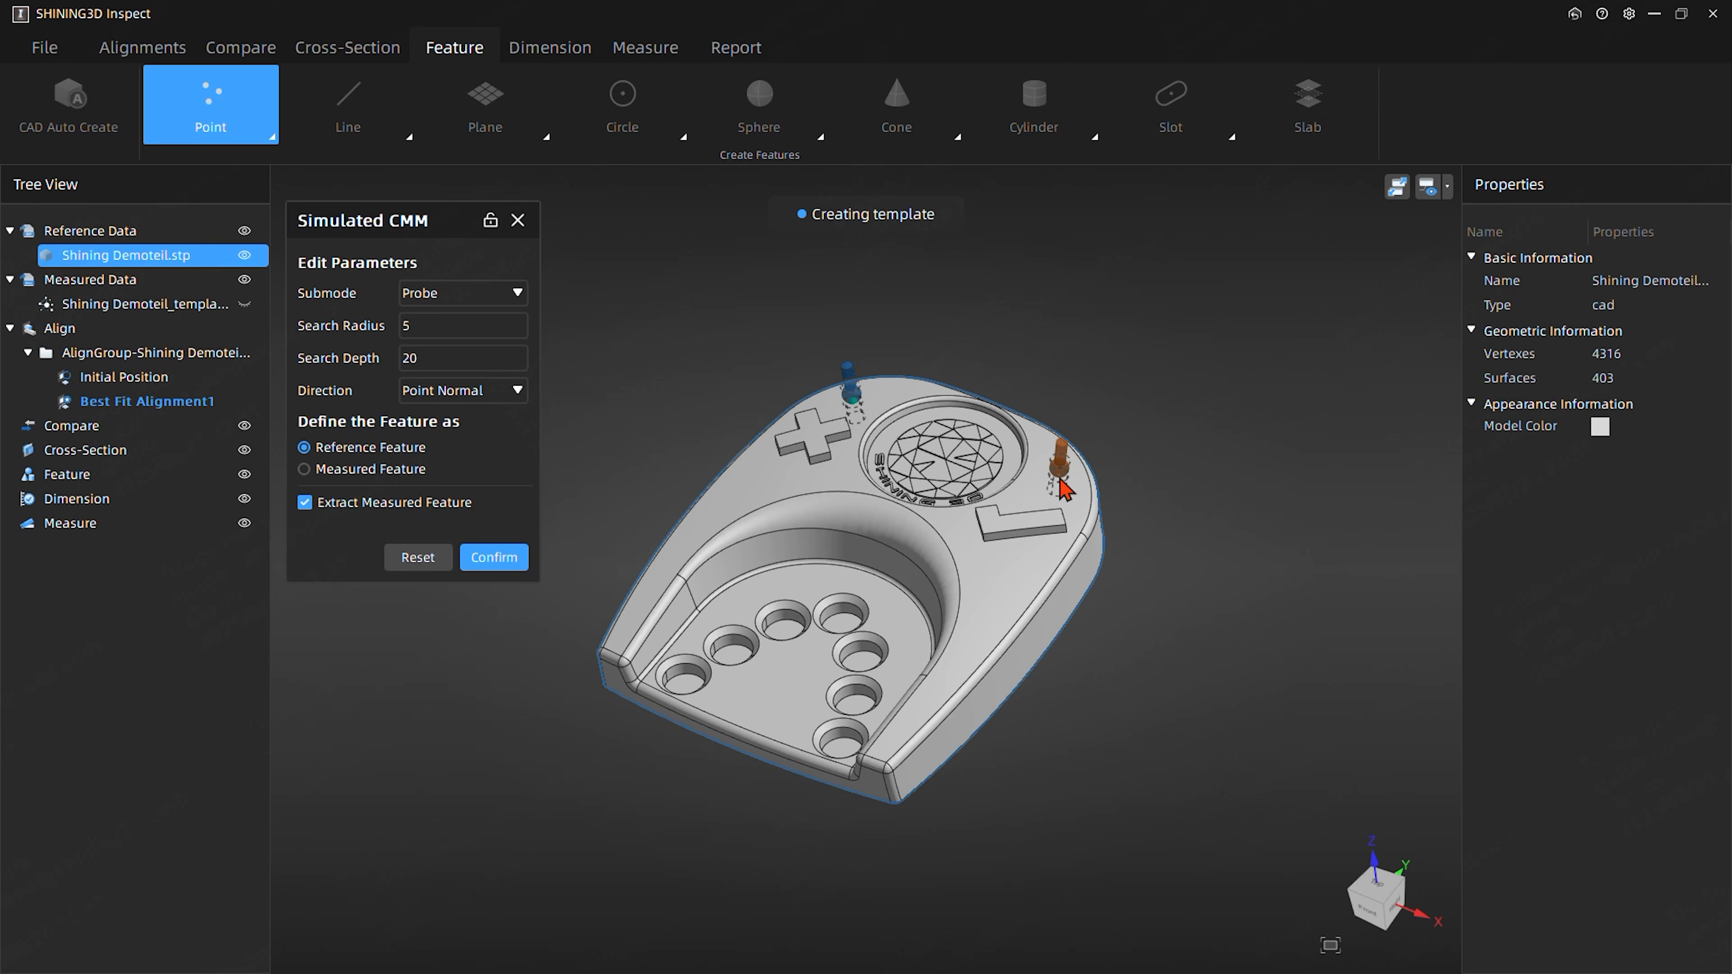
{"action": "left_click", "coordinate": [1061, 481]}
{"action": "middle_click_drag", "start_coordinate": [765, 736], "coordinate": [925, 599]}
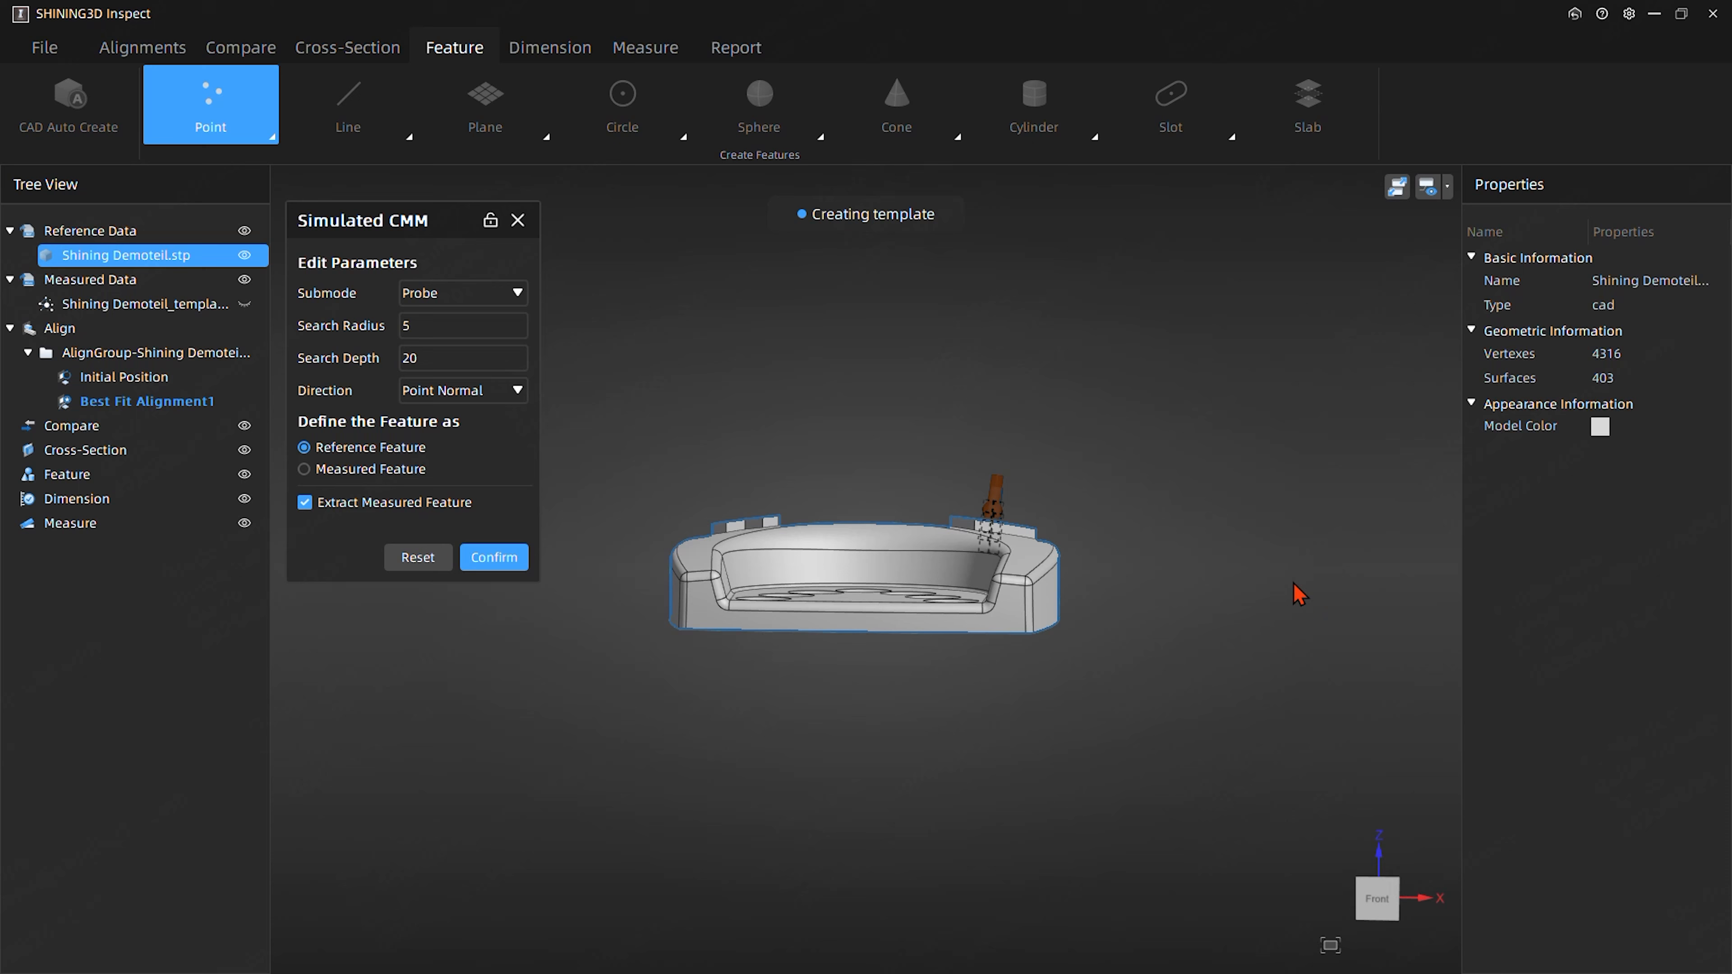
{"action": "left_click", "coordinate": [494, 557]}
{"action": "left_click_drag", "start_coordinate": [1052, 359], "coordinate": [931, 410]}
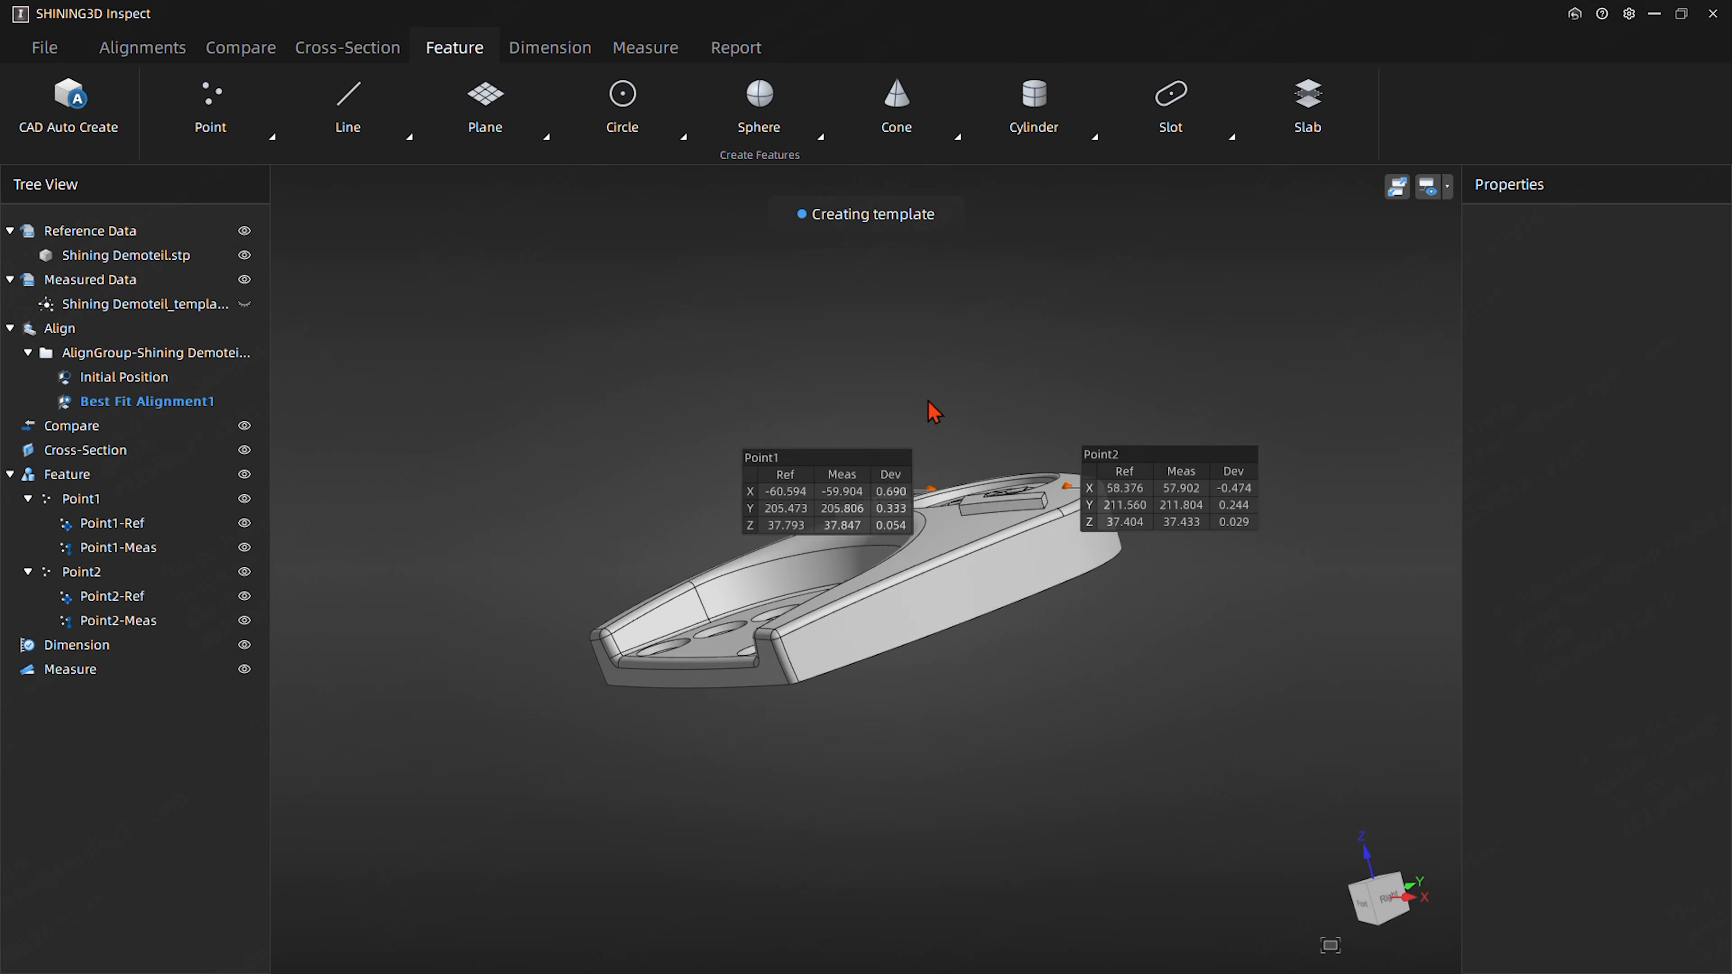
- Move the Point1 and Point2 result labels away from the part so they do not cover the model
{"action": "left_click_drag", "start_coordinate": [820, 495], "coordinate": [566, 367]}
{"action": "left_click", "coordinate": [1160, 468]}
{"action": "left_click_drag", "start_coordinate": [1160, 468], "coordinate": [1247, 384]}
{"action": "left_click_drag", "start_coordinate": [895, 402], "coordinate": [815, 570]}
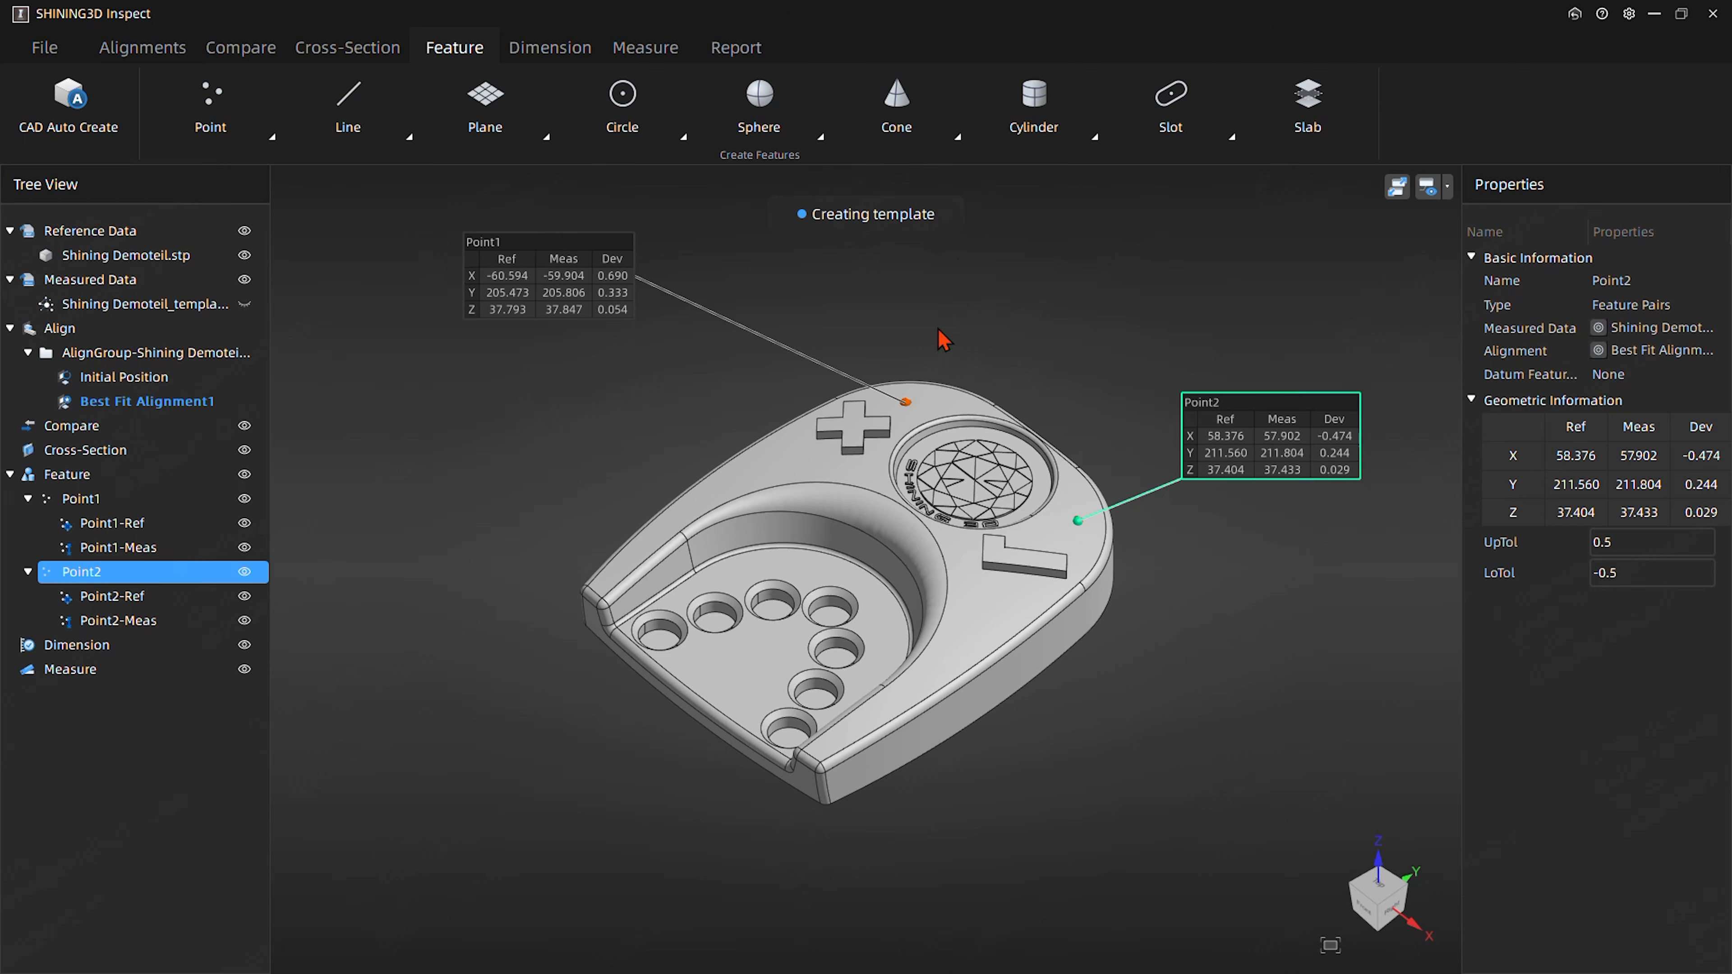
- Create a reference cylinder with extracted measured feature on the front-left hole, keeping the dialog locked open, and place its label beside the part
{"action": "left_click_drag", "start_coordinate": [1092, 321], "coordinate": [1094, 262]}
{"action": "left_click", "coordinate": [1071, 123]}
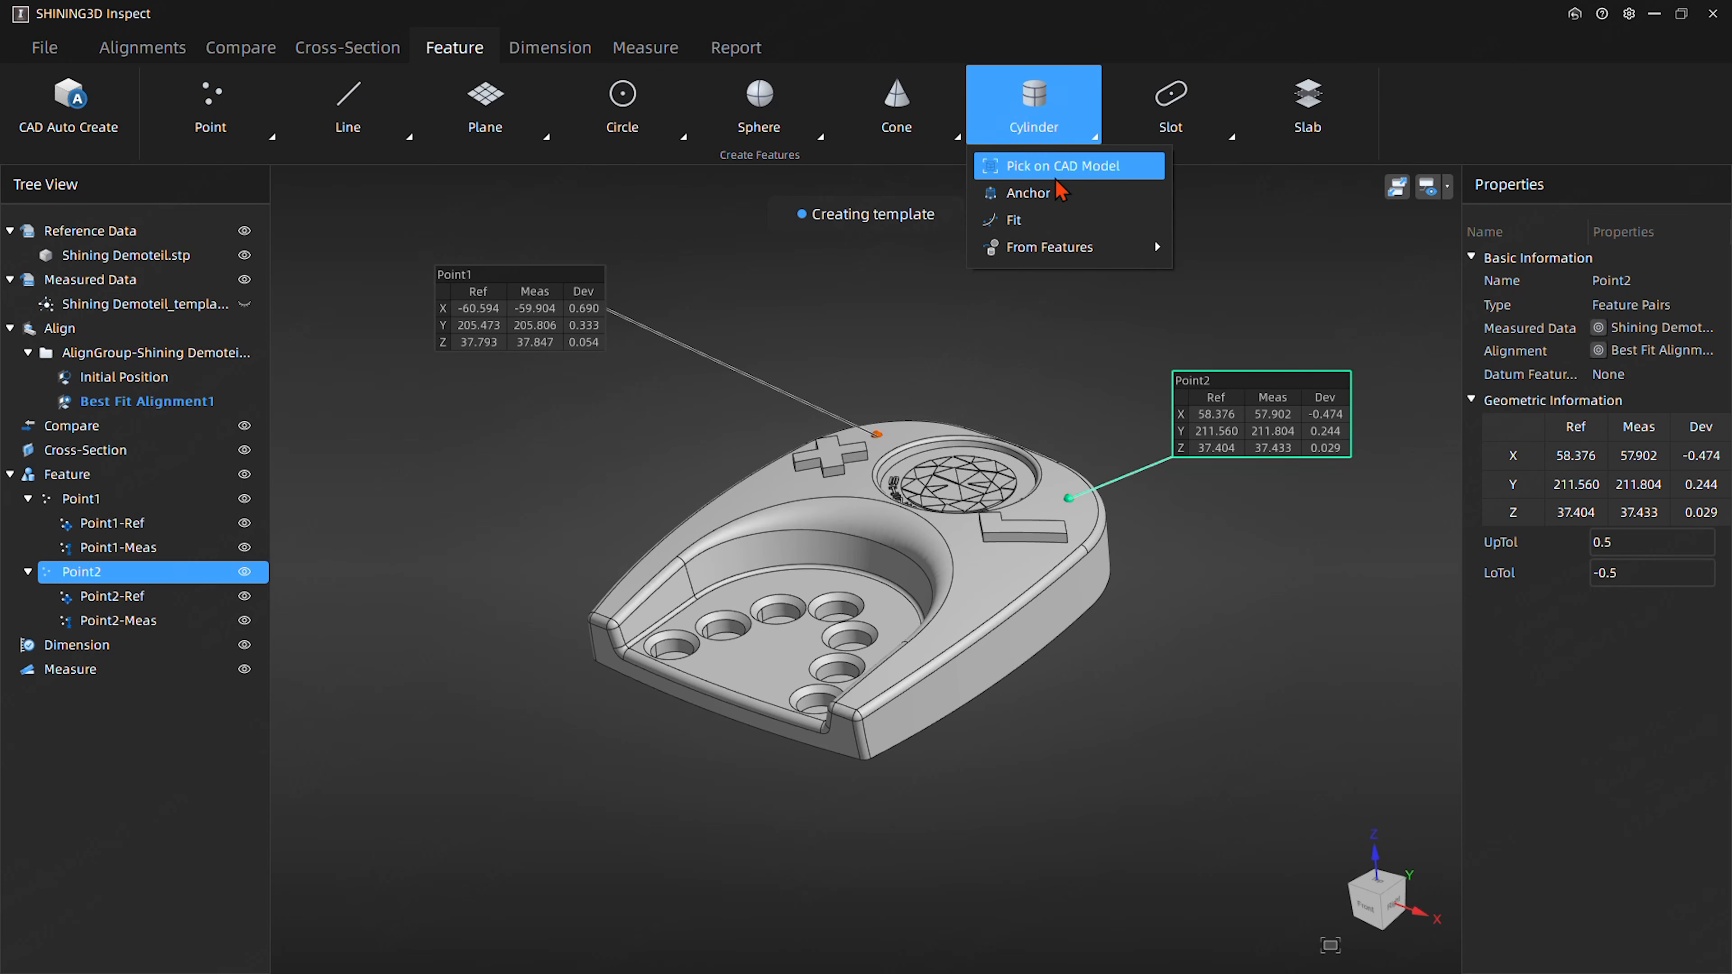
{"action": "left_click", "coordinate": [1059, 176]}
{"action": "left_click", "coordinate": [491, 220]}
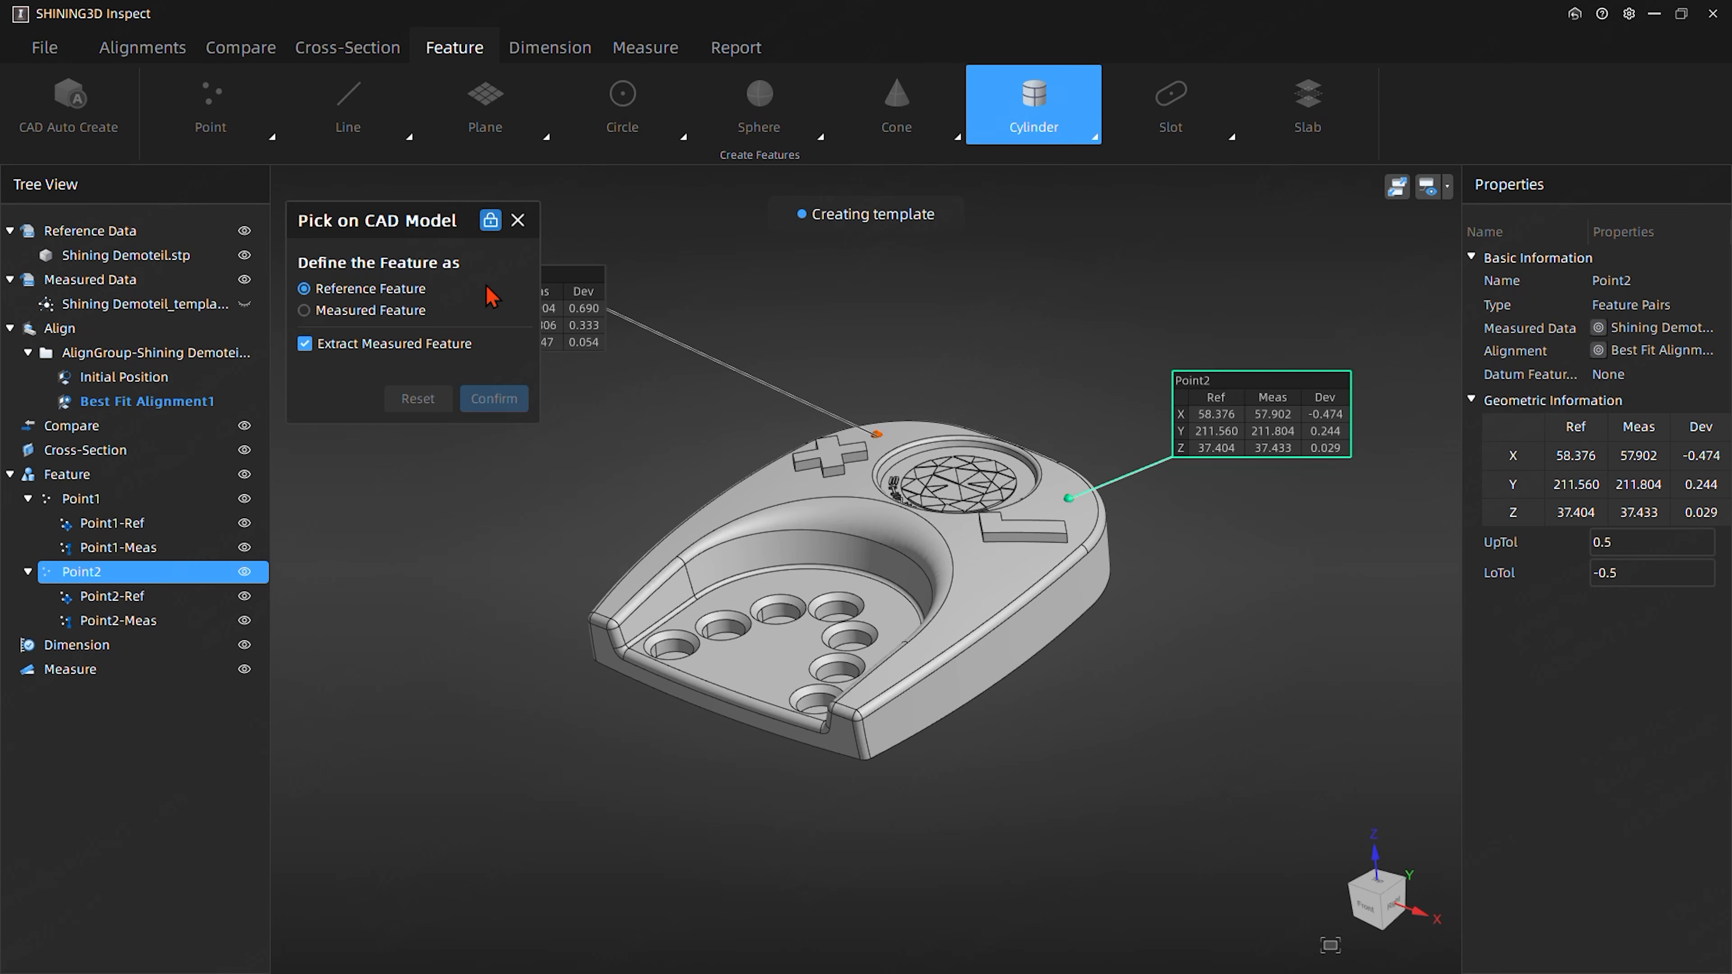
{"action": "left_click", "coordinate": [677, 652]}
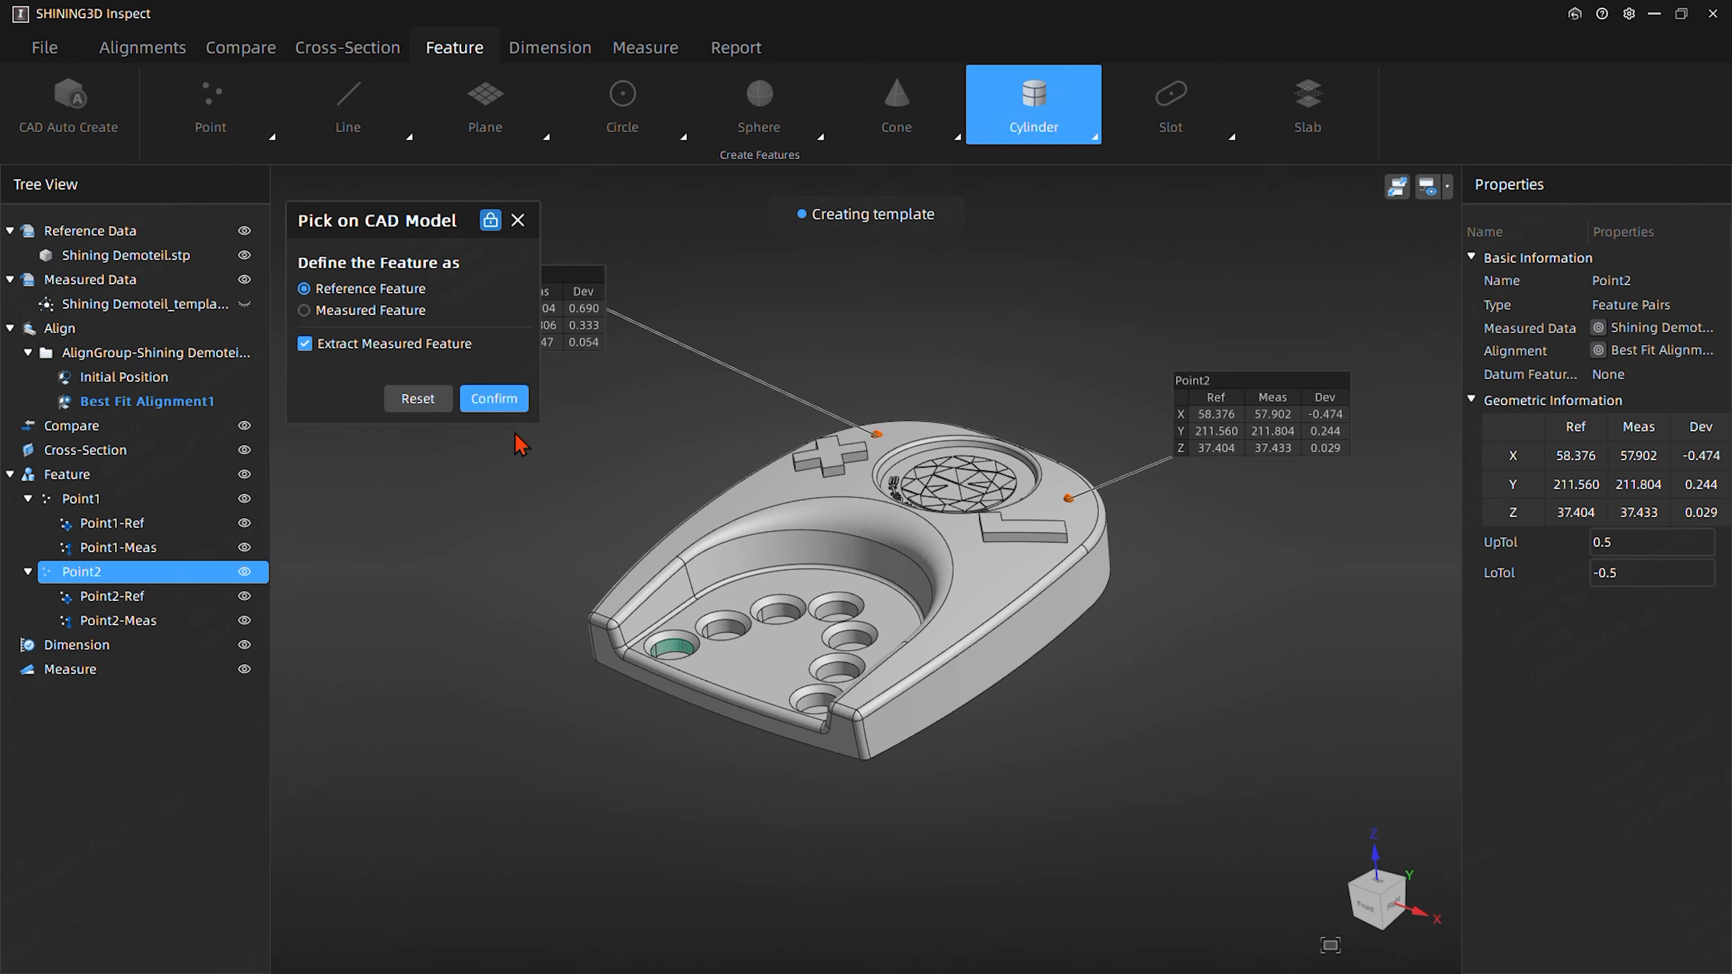
{"action": "left_click", "coordinate": [498, 402]}
{"action": "middle_click_drag", "start_coordinate": [808, 743], "coordinate": [891, 738]}
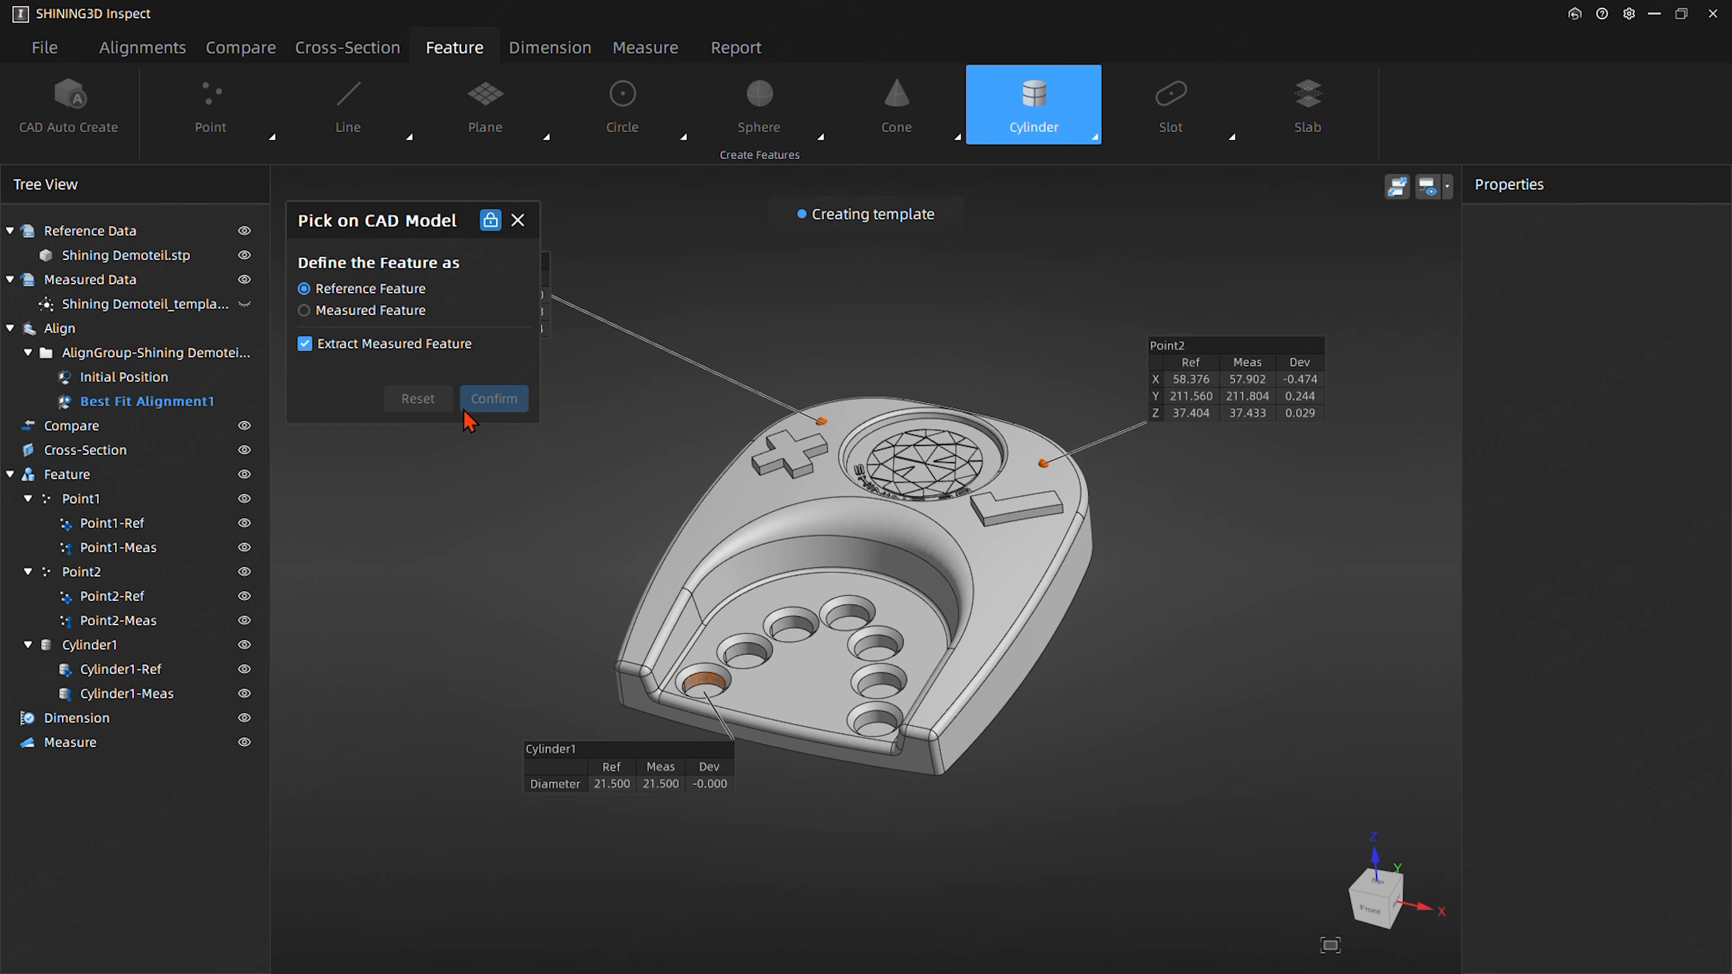
{"action": "left_click_drag", "start_coordinate": [635, 758], "coordinate": [410, 638]}
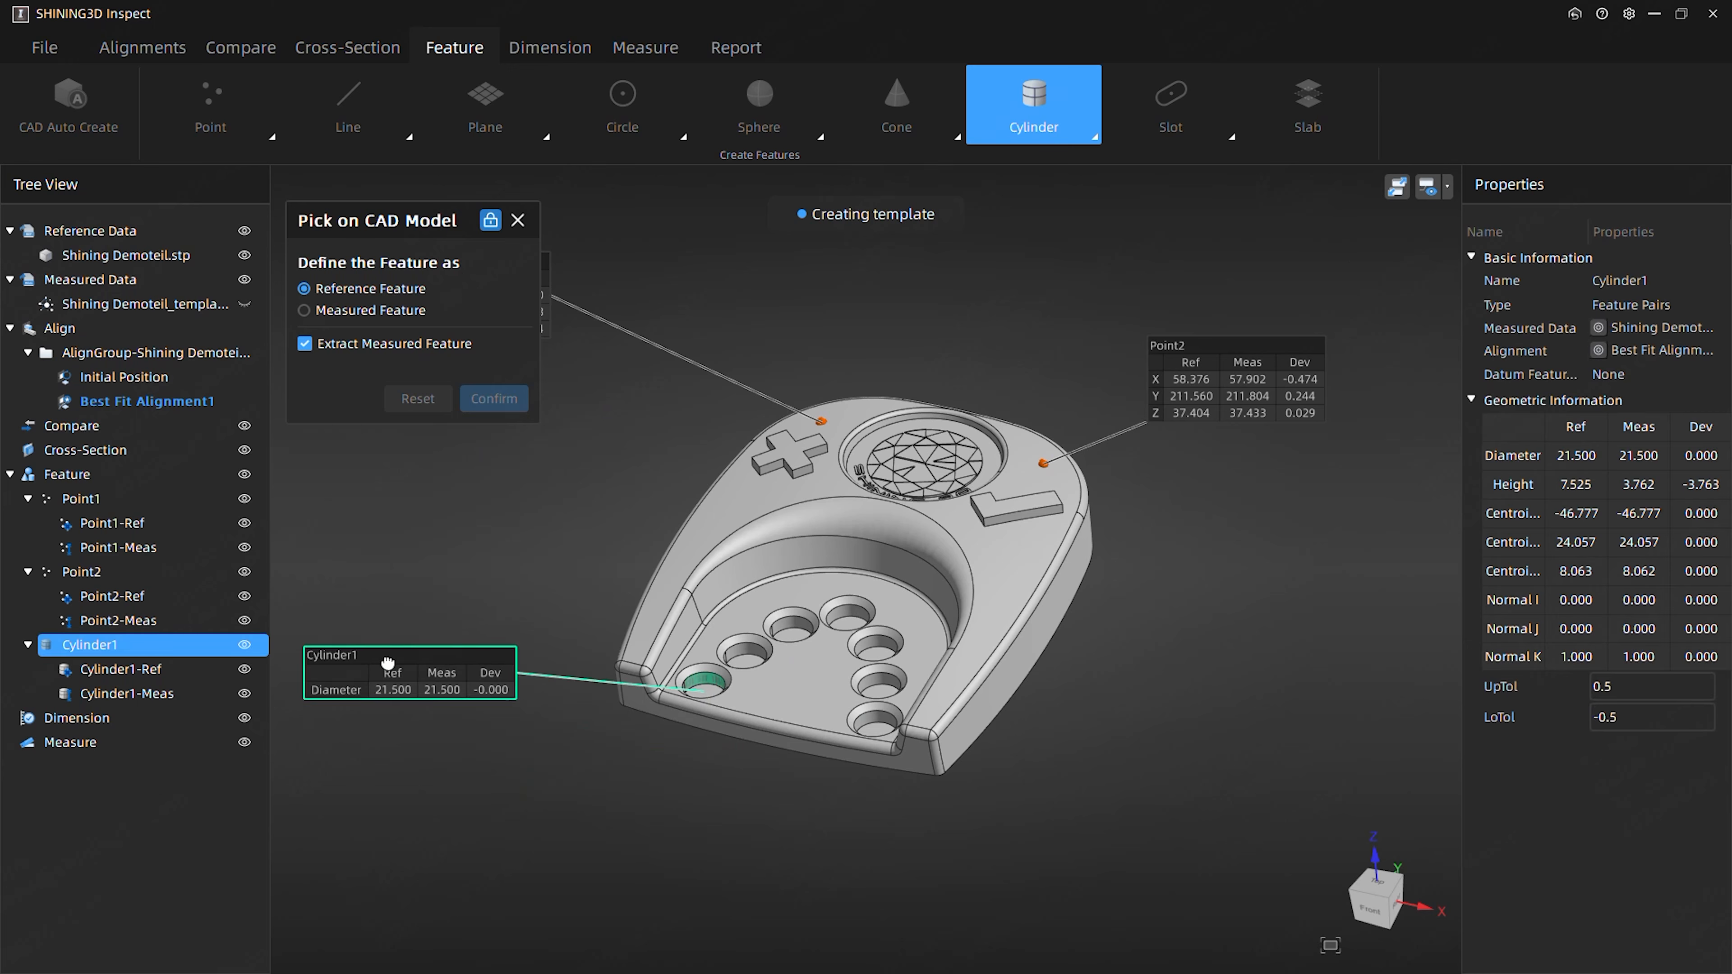
- Create a second reference cylinder with extracted measured feature on the front-right hole, place its label beside the part, and end cylinder picking
{"action": "left_click", "coordinate": [878, 723]}
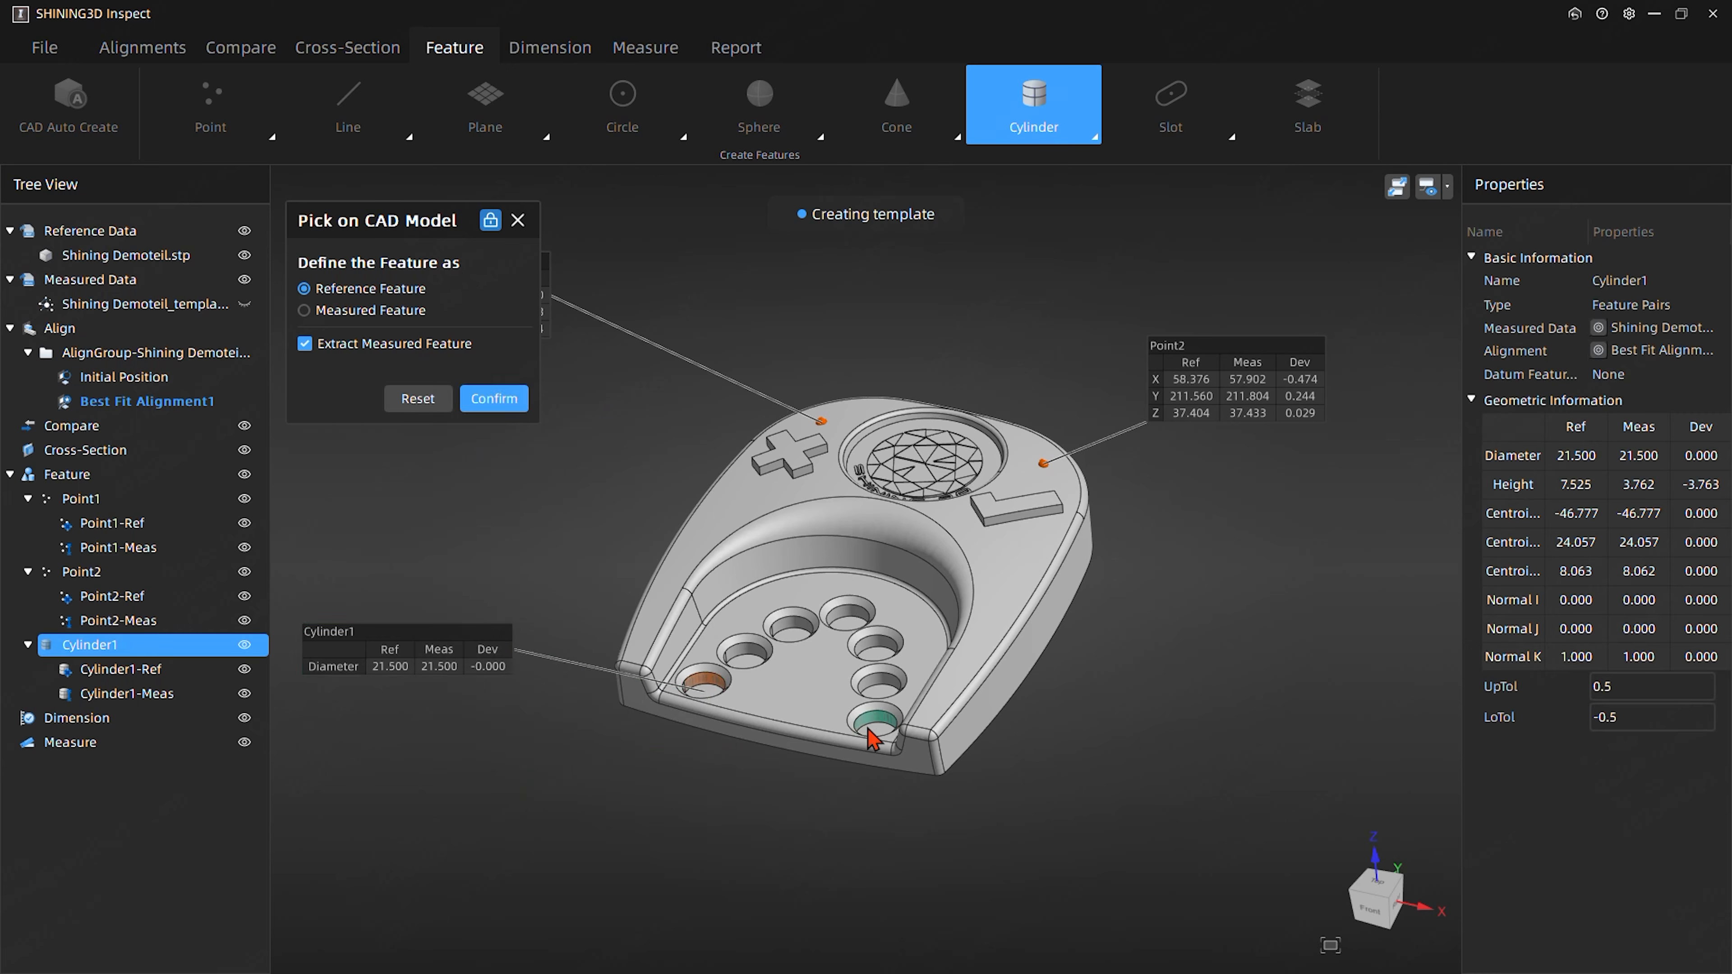
{"action": "left_click", "coordinate": [497, 401]}
{"action": "left_click_drag", "start_coordinate": [897, 822], "coordinate": [1157, 726]}
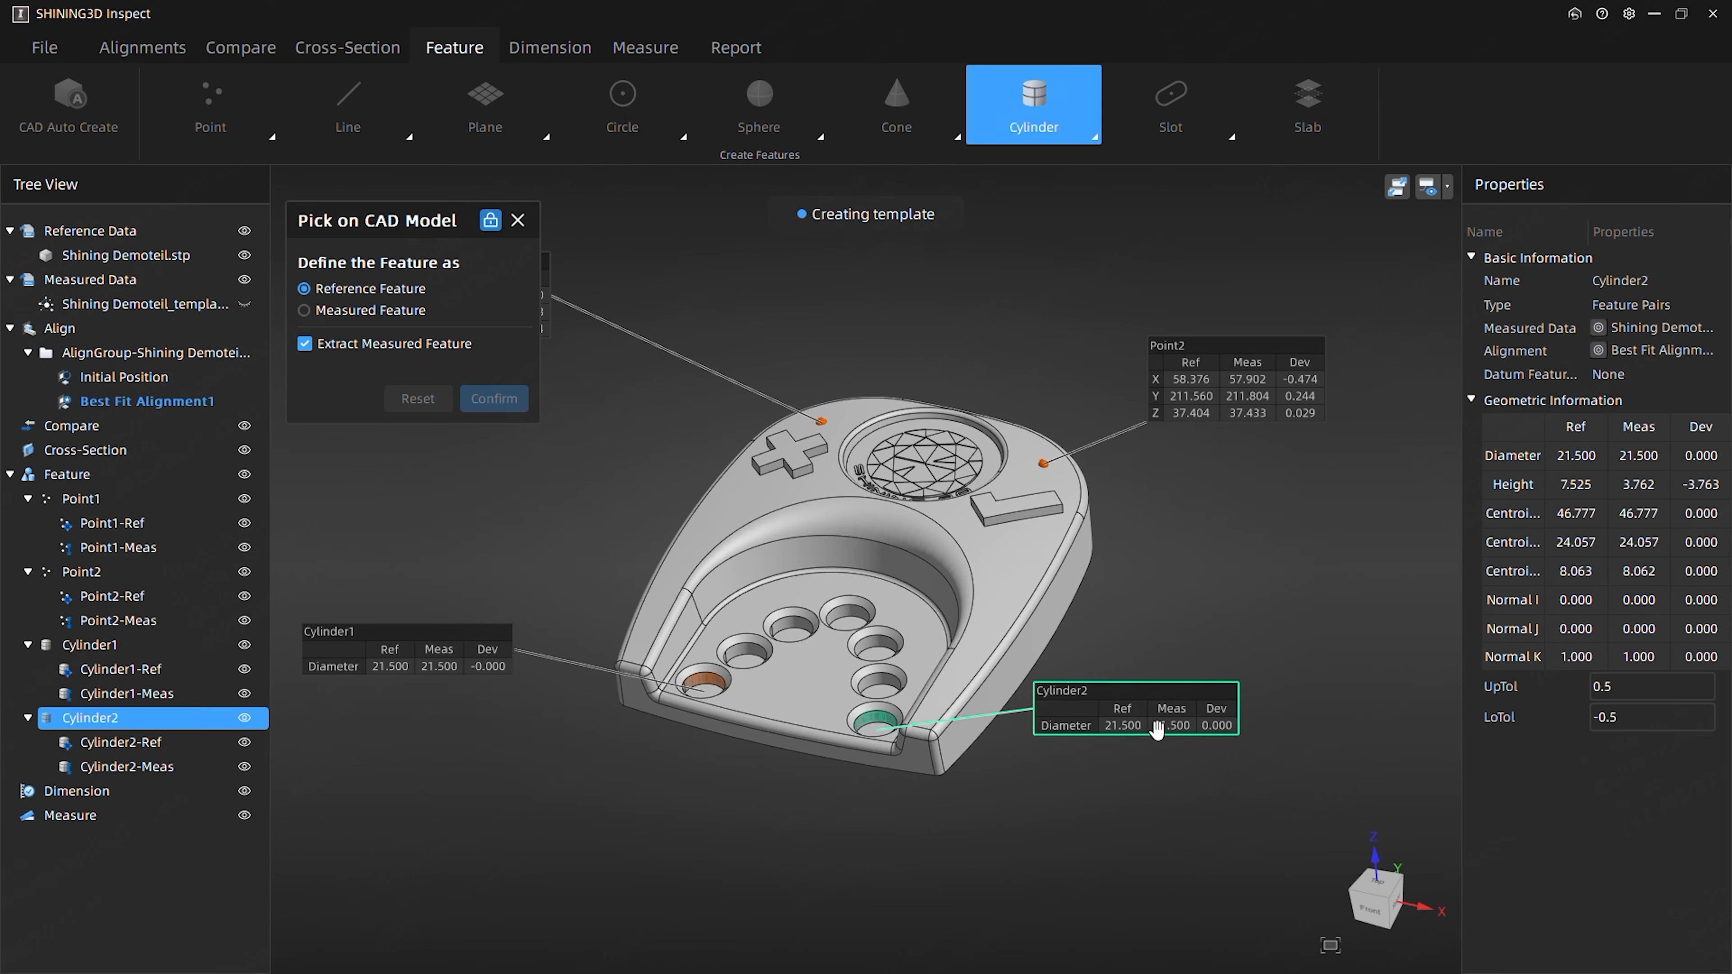
{"action": "left_click", "coordinate": [837, 862]}
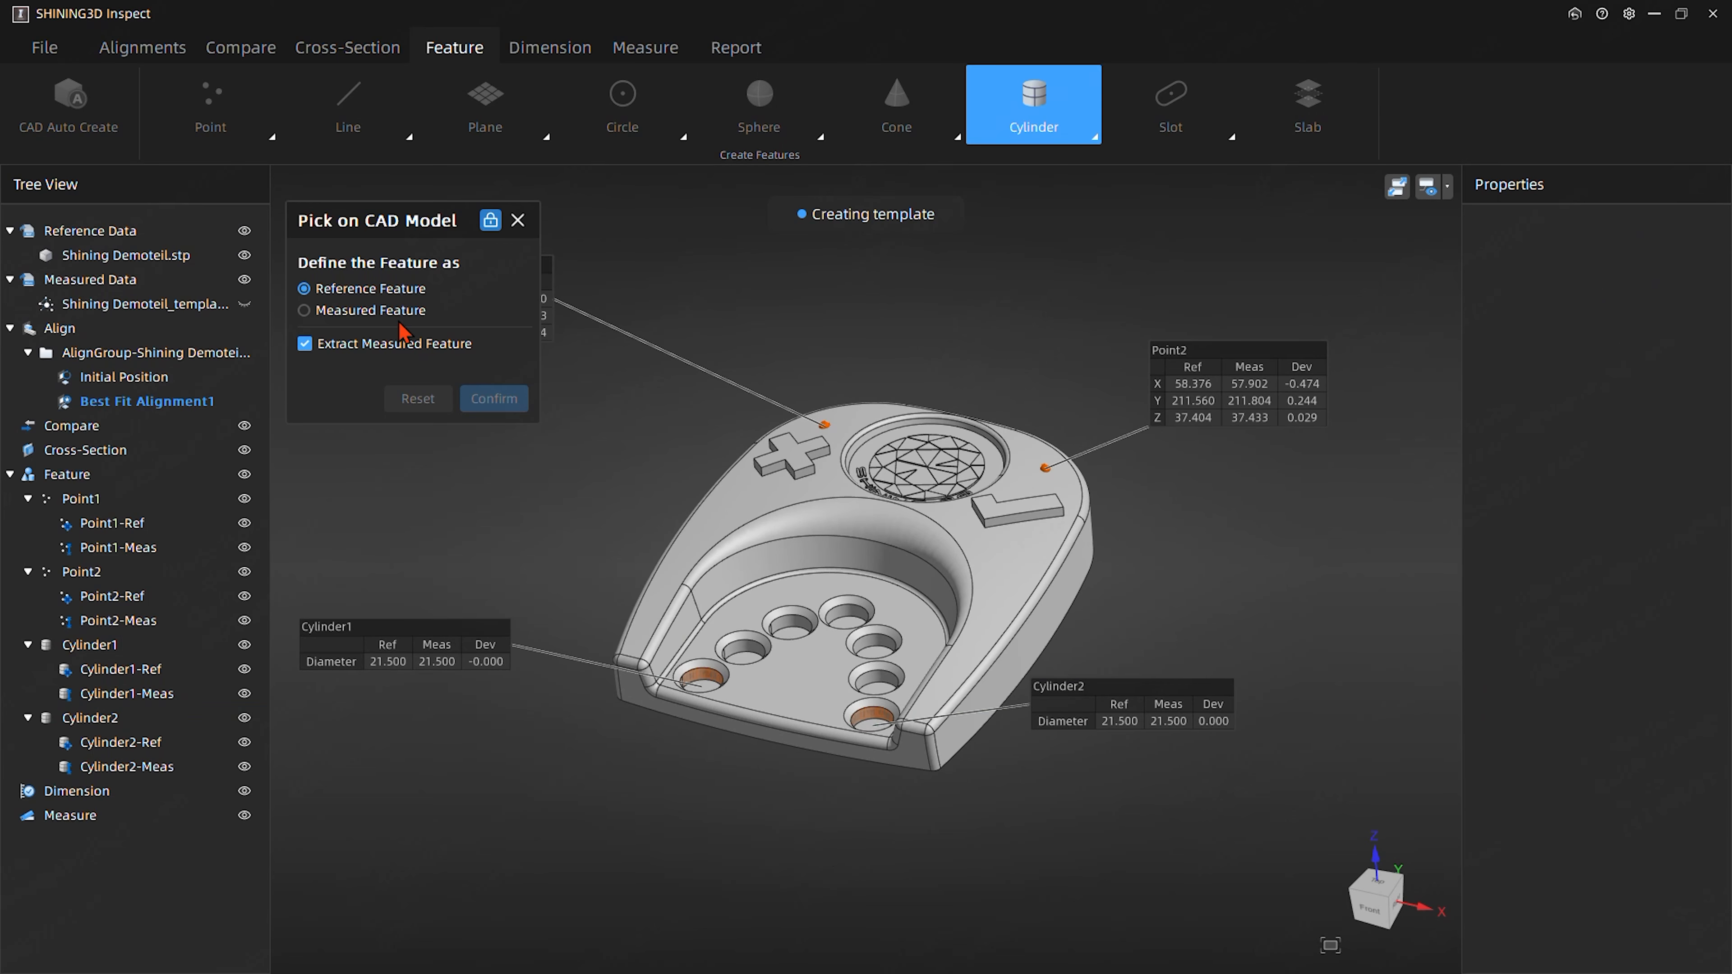
{"action": "left_click", "coordinate": [518, 220]}
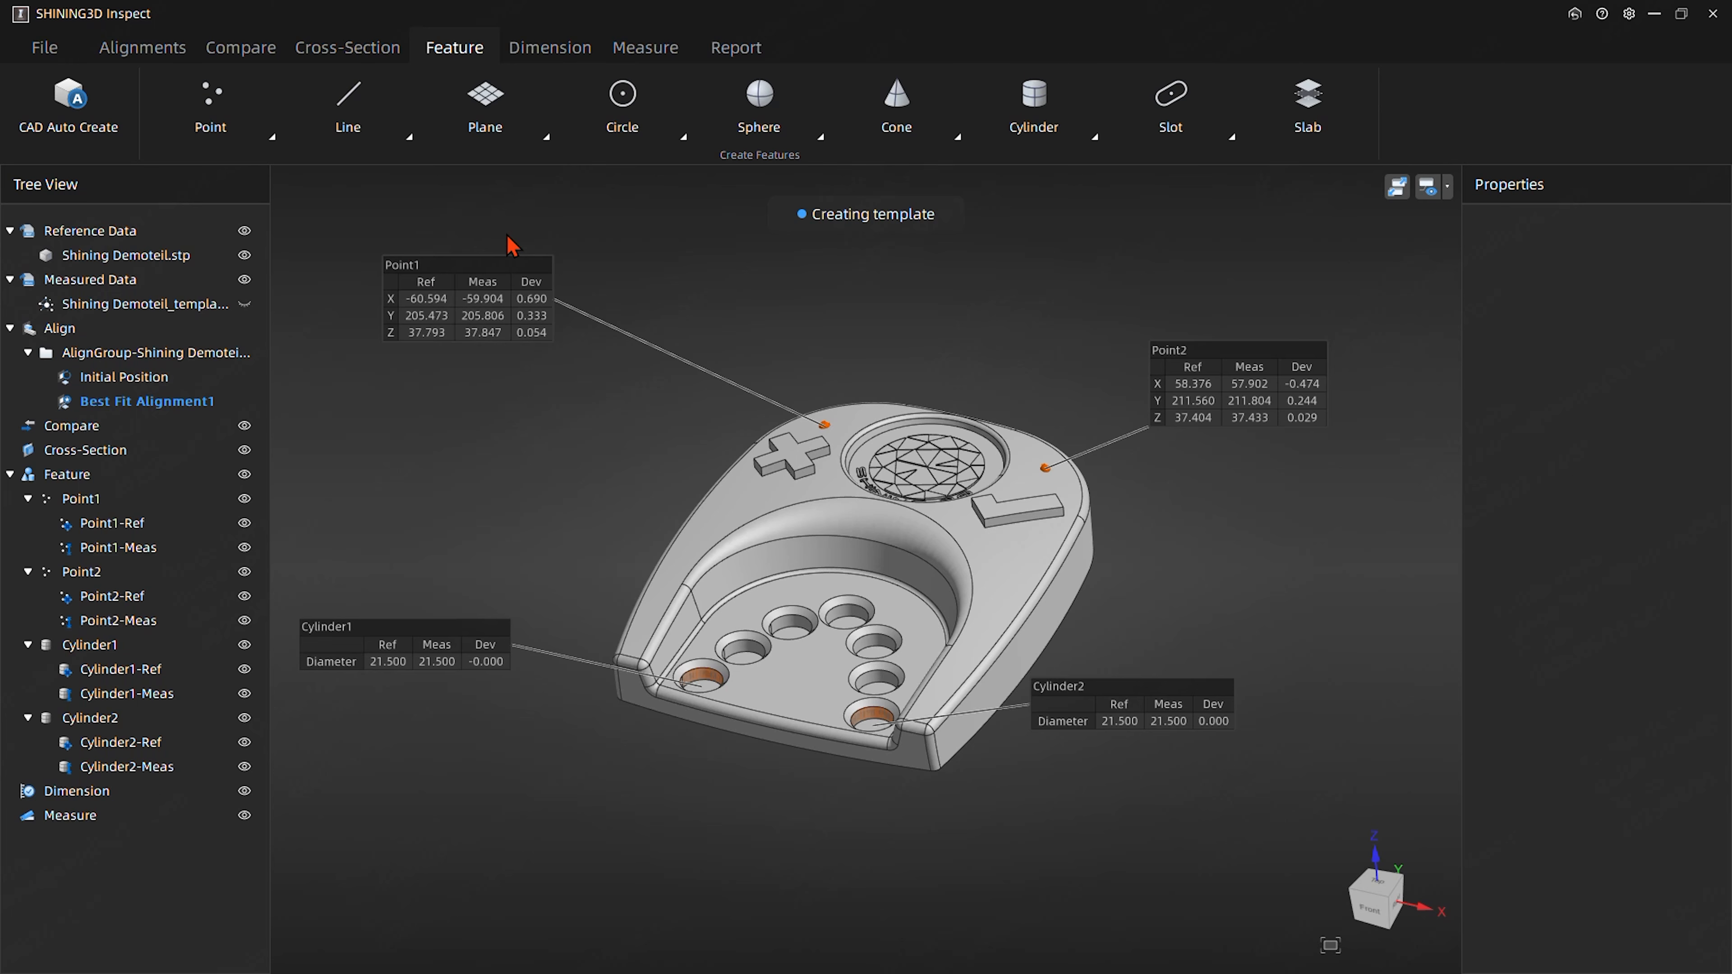
- Reposition the Cylinder1 and Cylinder2 labels in front of the part, clear of the geometry
{"action": "left_click_drag", "start_coordinate": [578, 393], "coordinate": [380, 719]}
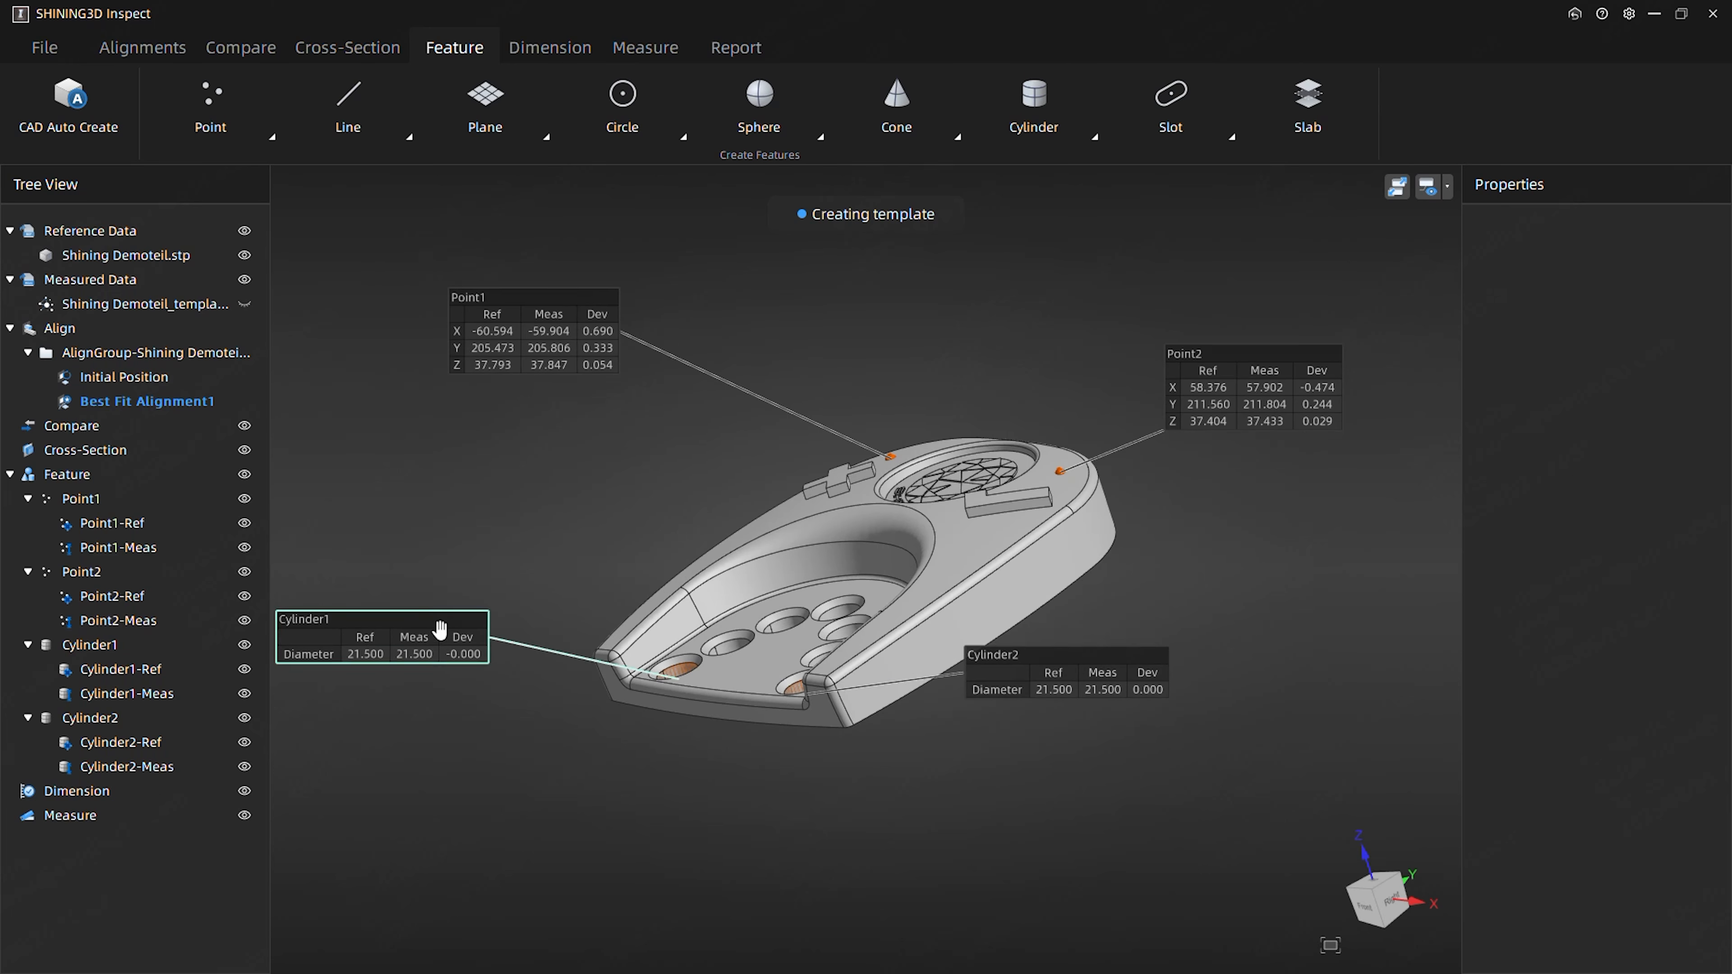
{"action": "left_click_drag", "start_coordinate": [885, 647], "coordinate": [1067, 822]}
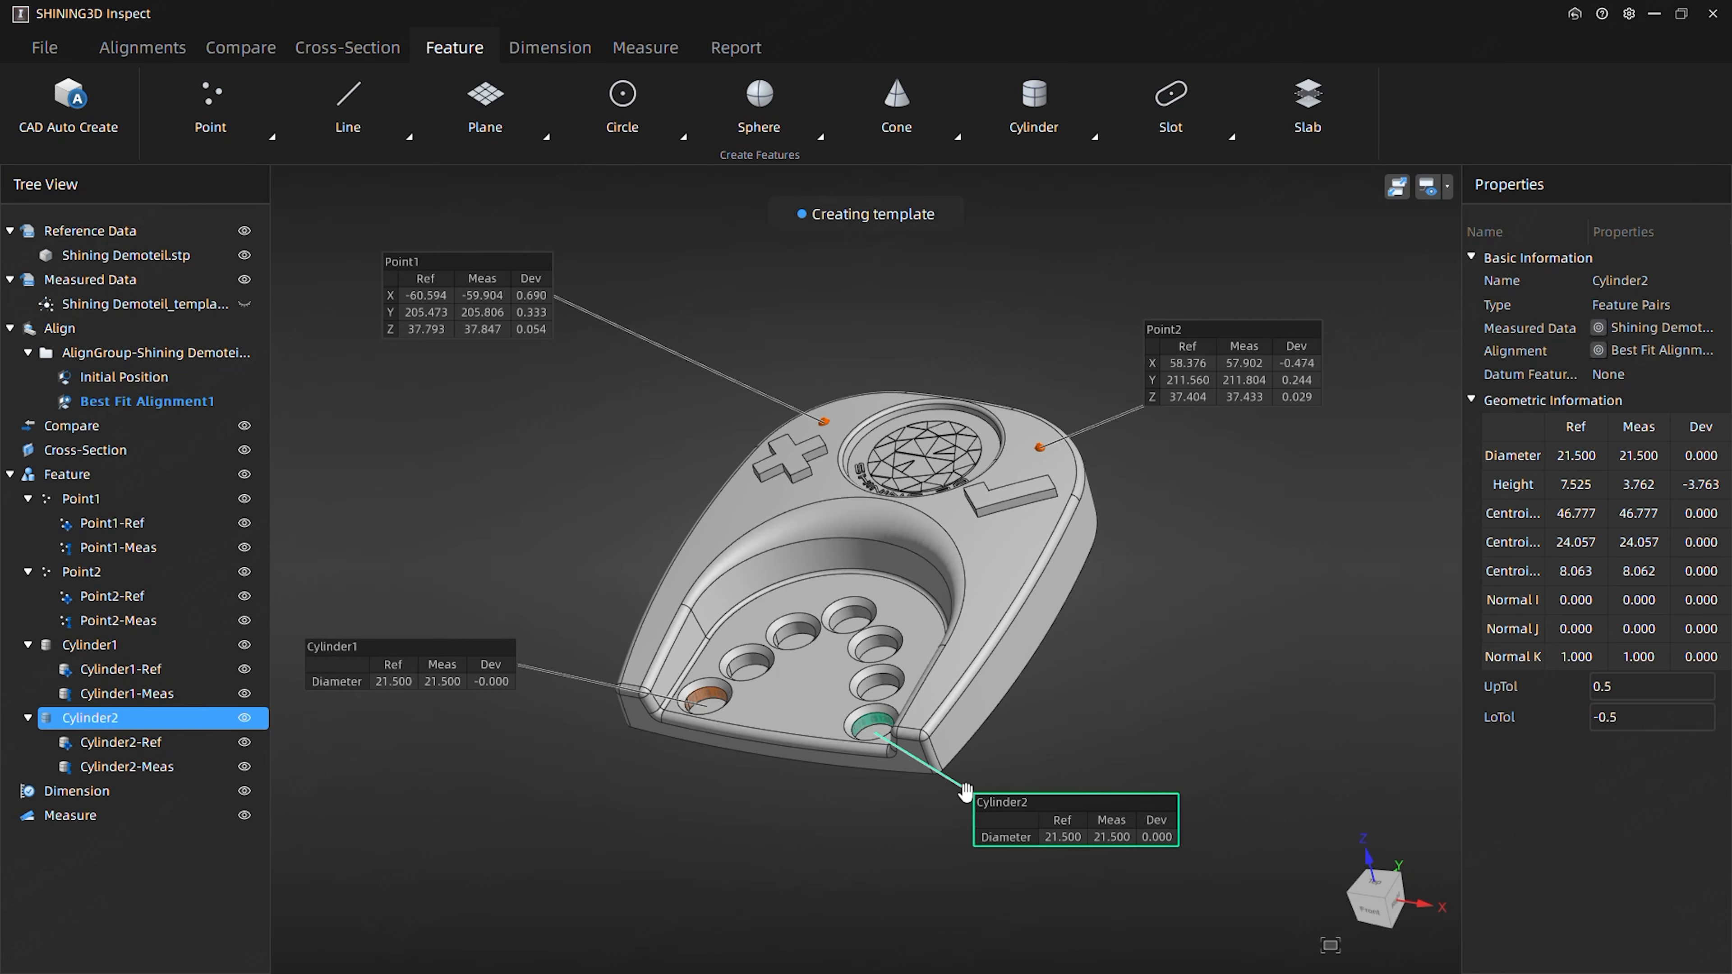
{"action": "left_click_drag", "start_coordinate": [427, 669], "coordinate": [445, 788]}
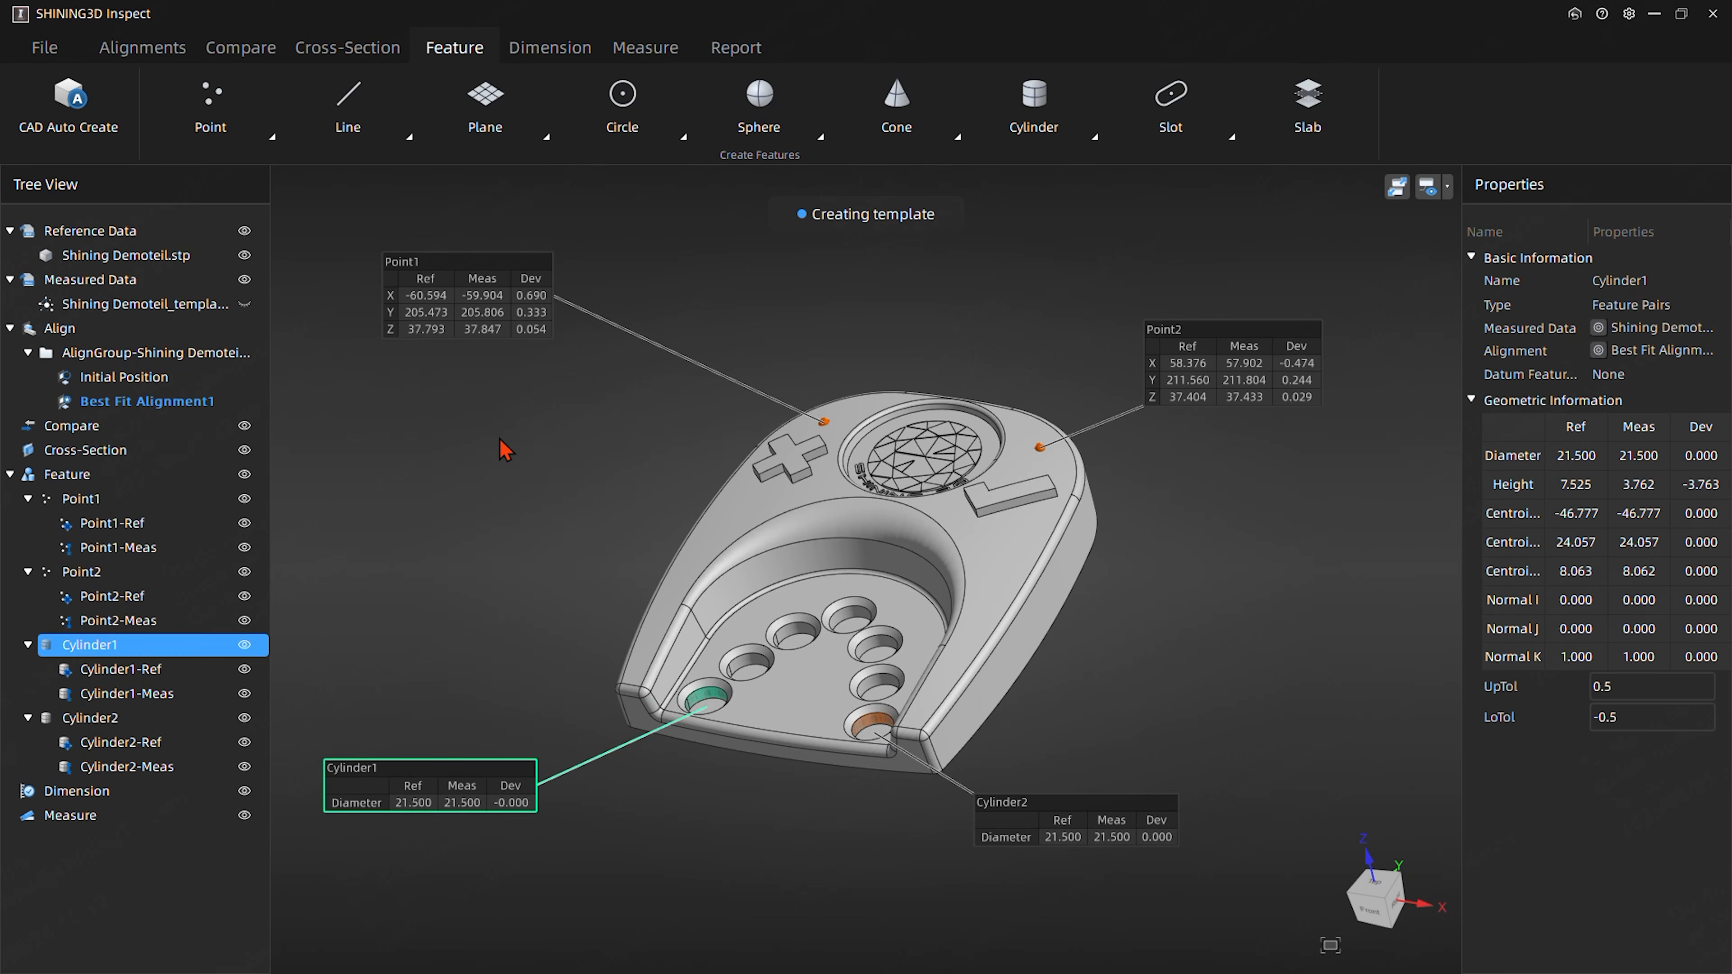
- Create a single reference plane with extracted measured feature on the recessed floor around the holes, and place its label beside the part
{"action": "left_click", "coordinate": [481, 109]}
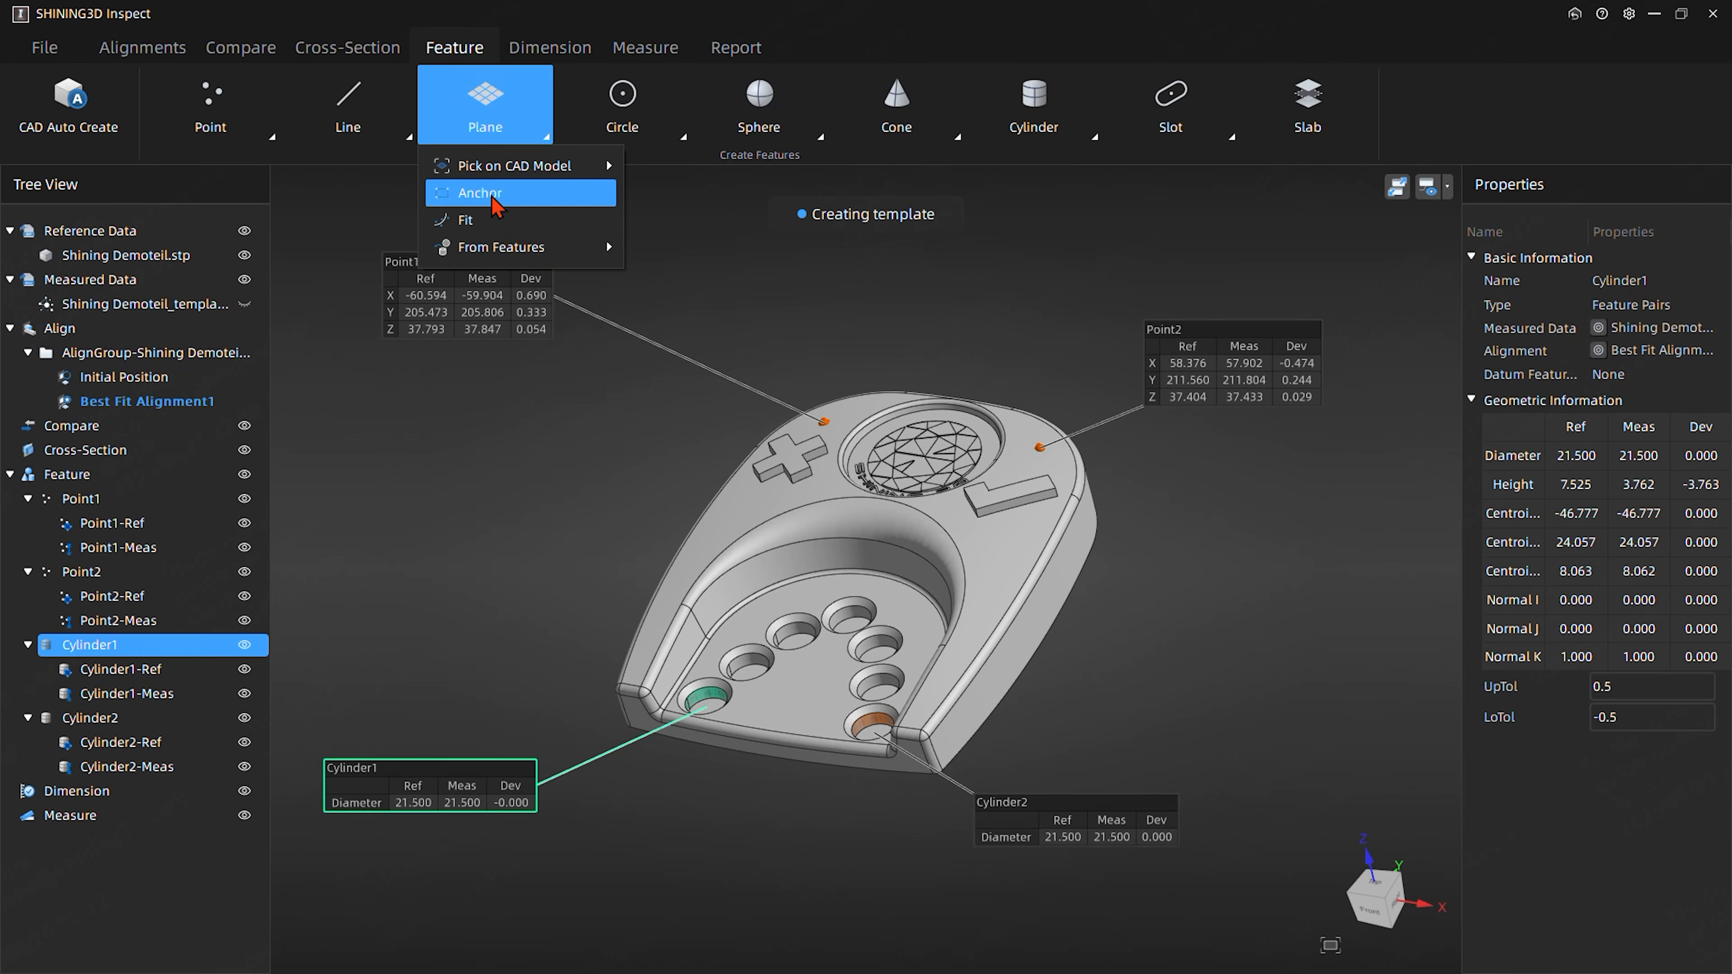
{"action": "mouse_move", "coordinate": [539, 183]}
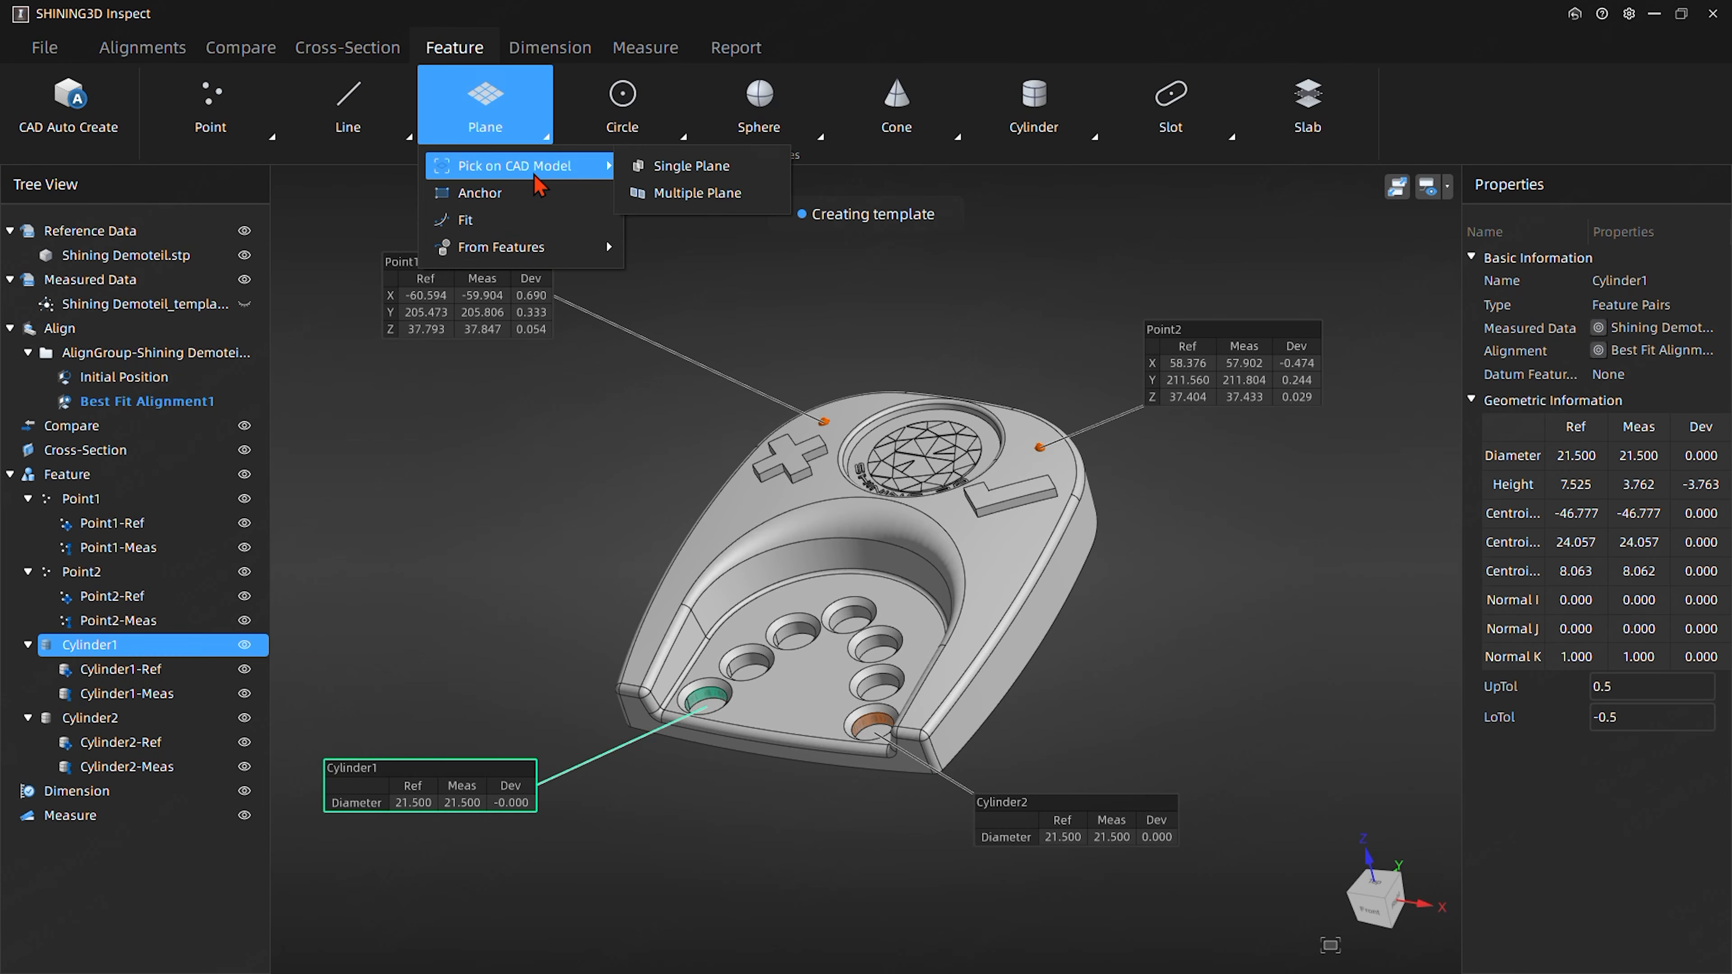
{"action": "left_click", "coordinate": [685, 166]}
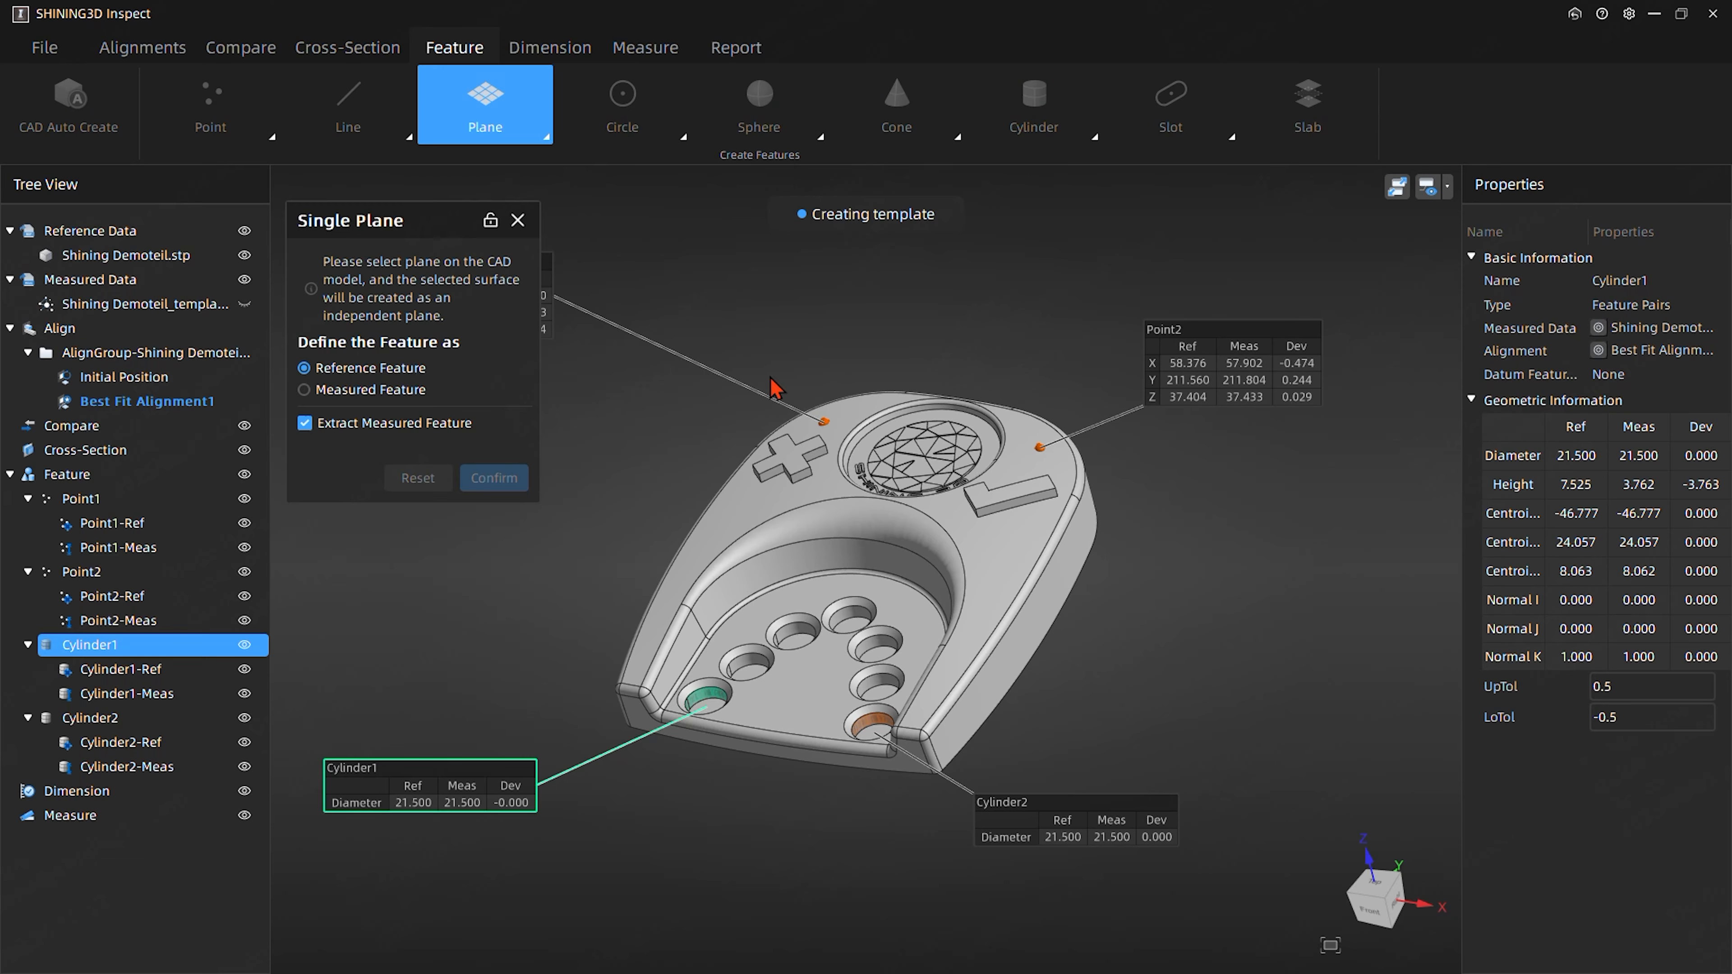
{"action": "left_click", "coordinate": [828, 706]}
{"action": "left_click", "coordinate": [494, 477]}
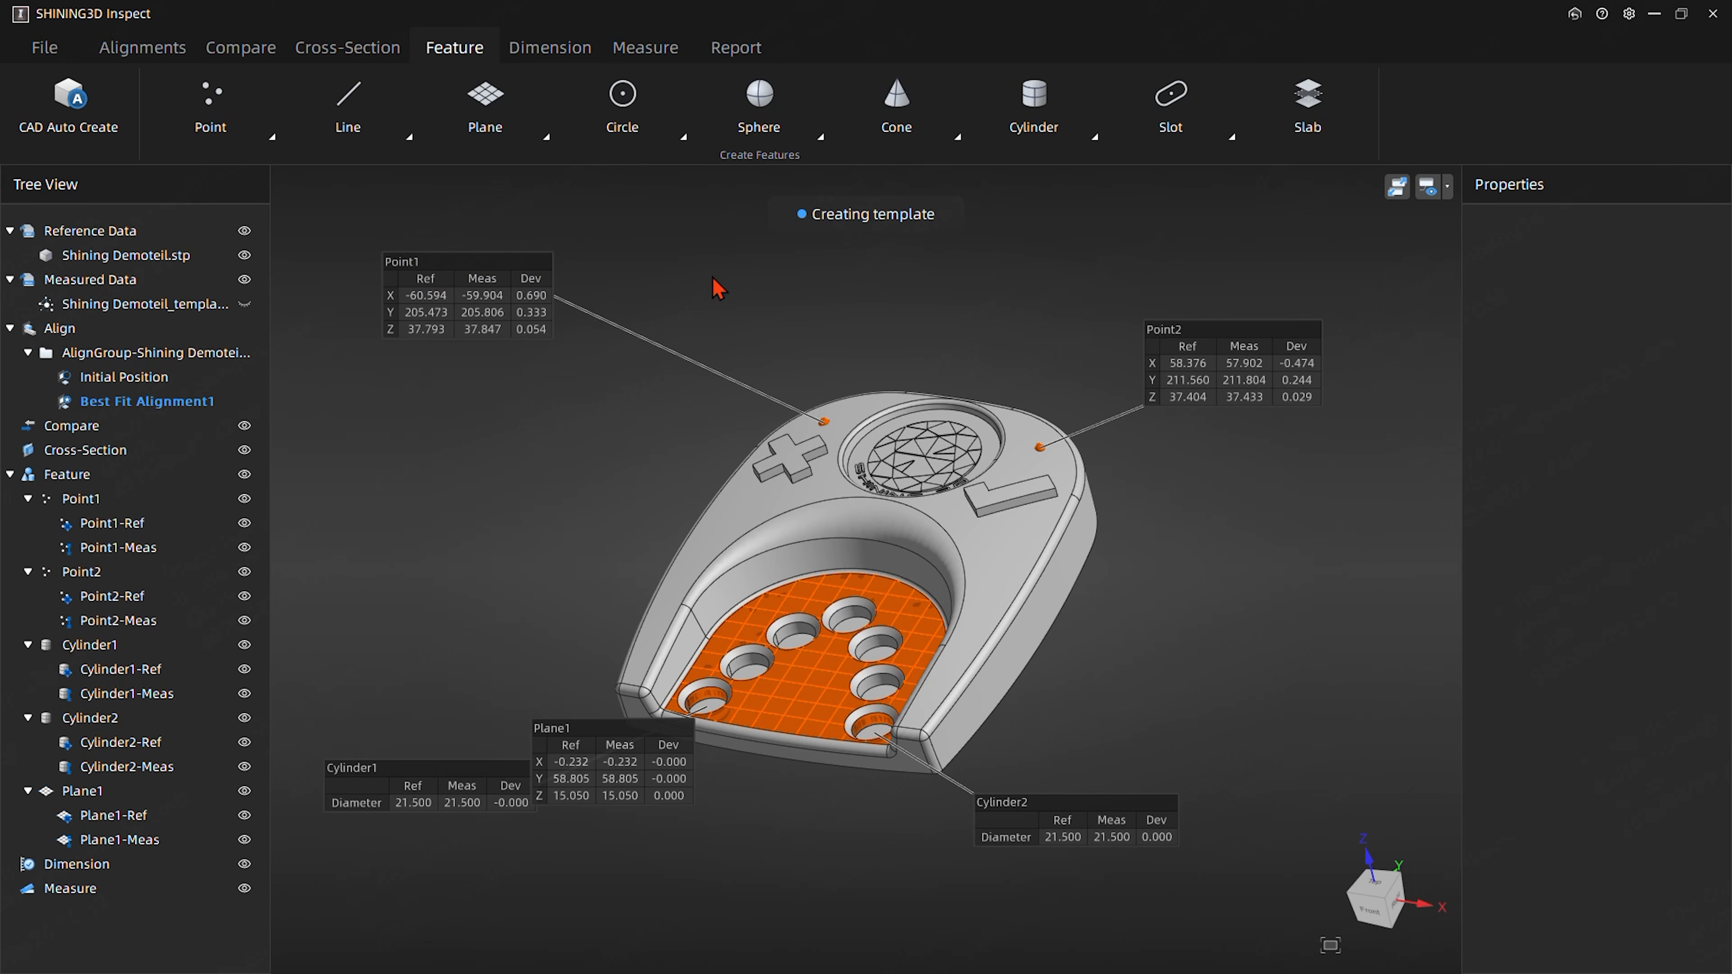
{"action": "left_click_drag", "start_coordinate": [614, 794], "coordinate": [438, 587]}
{"action": "right_click_drag", "start_coordinate": [1088, 355], "coordinate": [822, 174]}
- Create a circle from the intersection of Cylinder1 and Plane1
{"action": "left_click", "coordinate": [635, 127]}
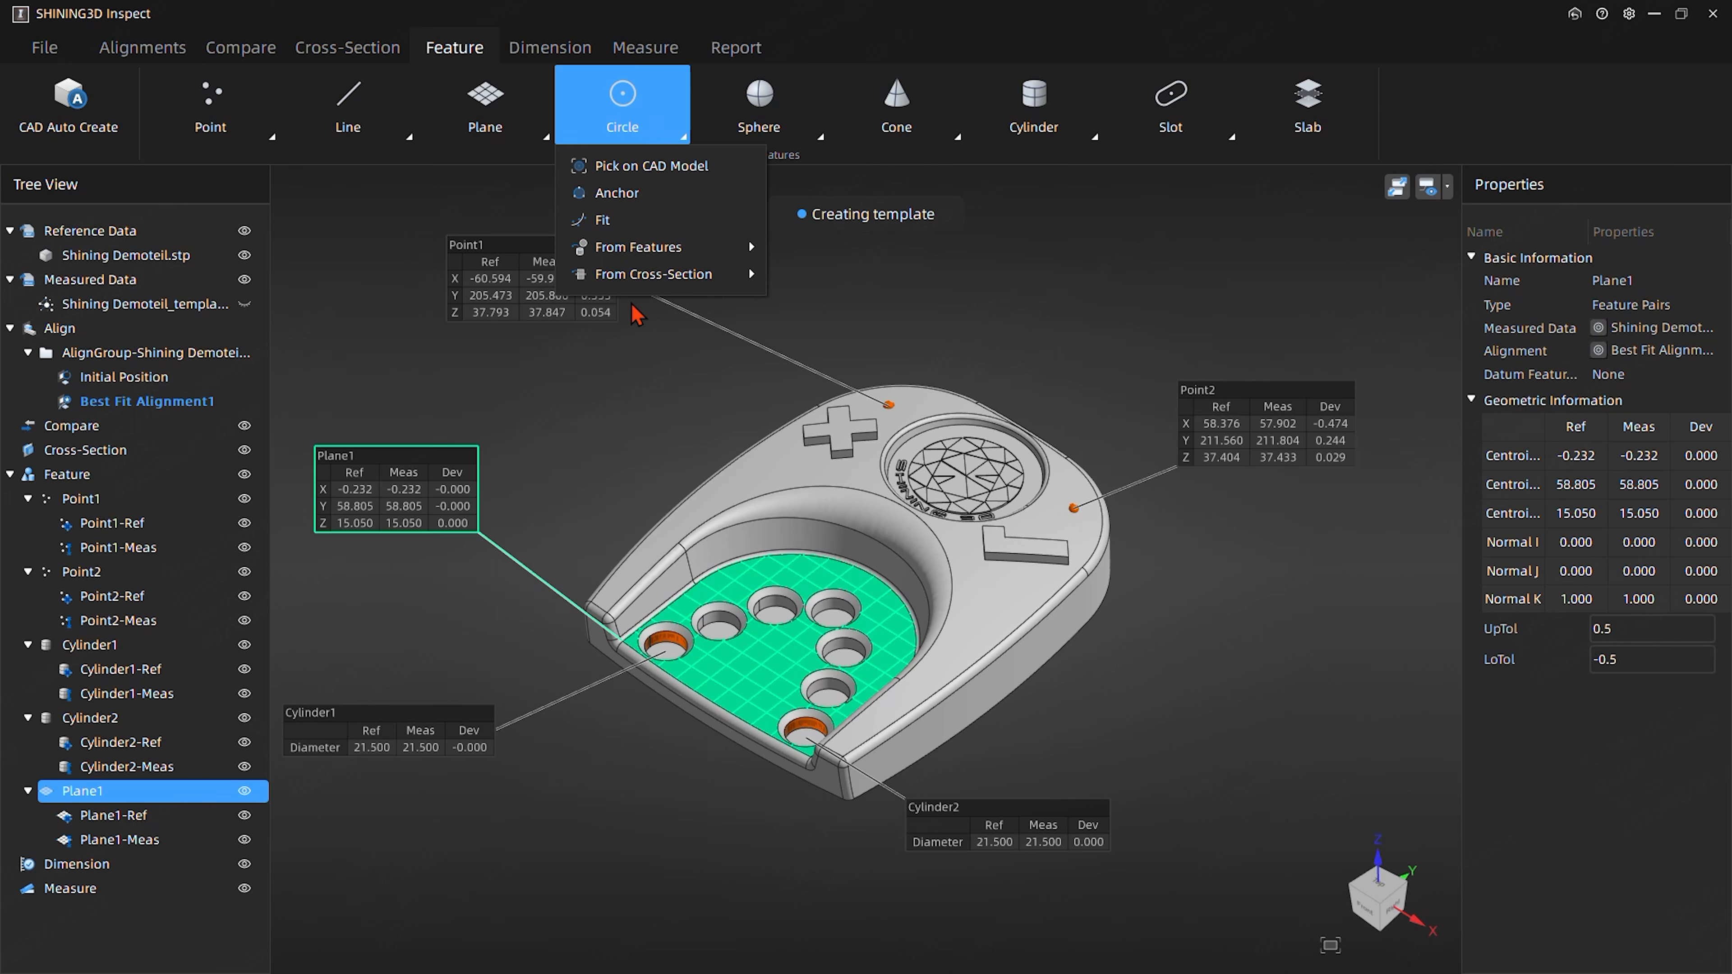
{"action": "mouse_move", "coordinate": [622, 258]}
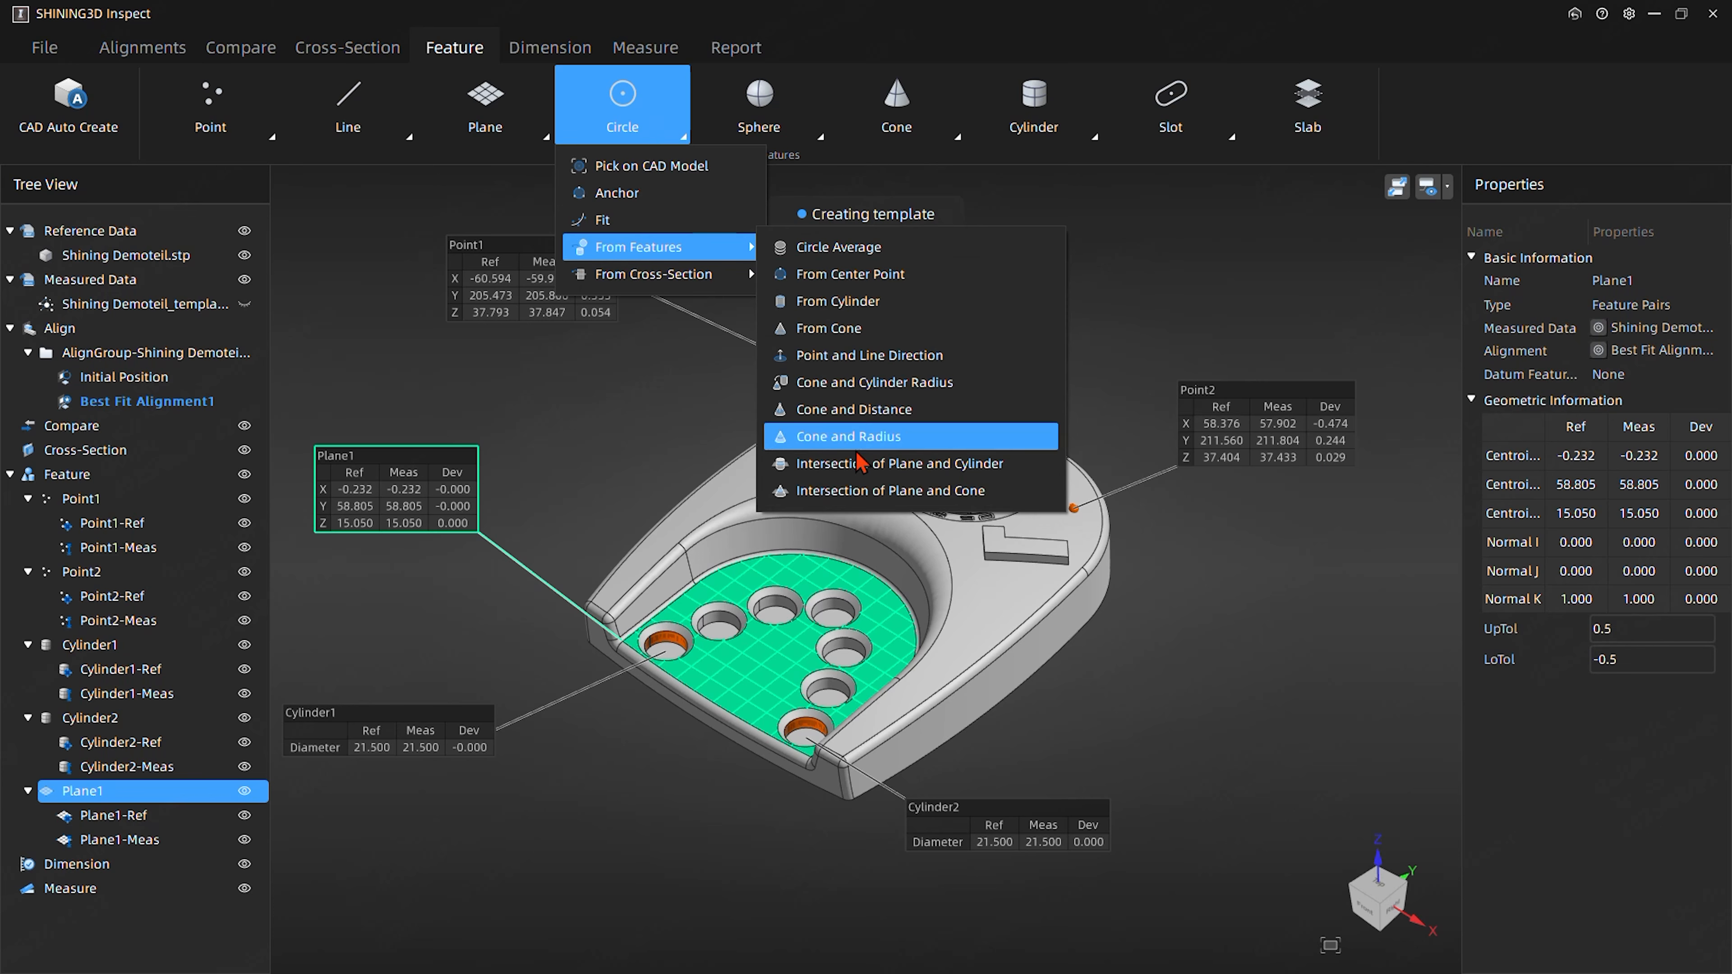
{"action": "left_click", "coordinate": [857, 467]}
{"action": "left_click", "coordinate": [457, 305]}
{"action": "left_click", "coordinate": [451, 327]}
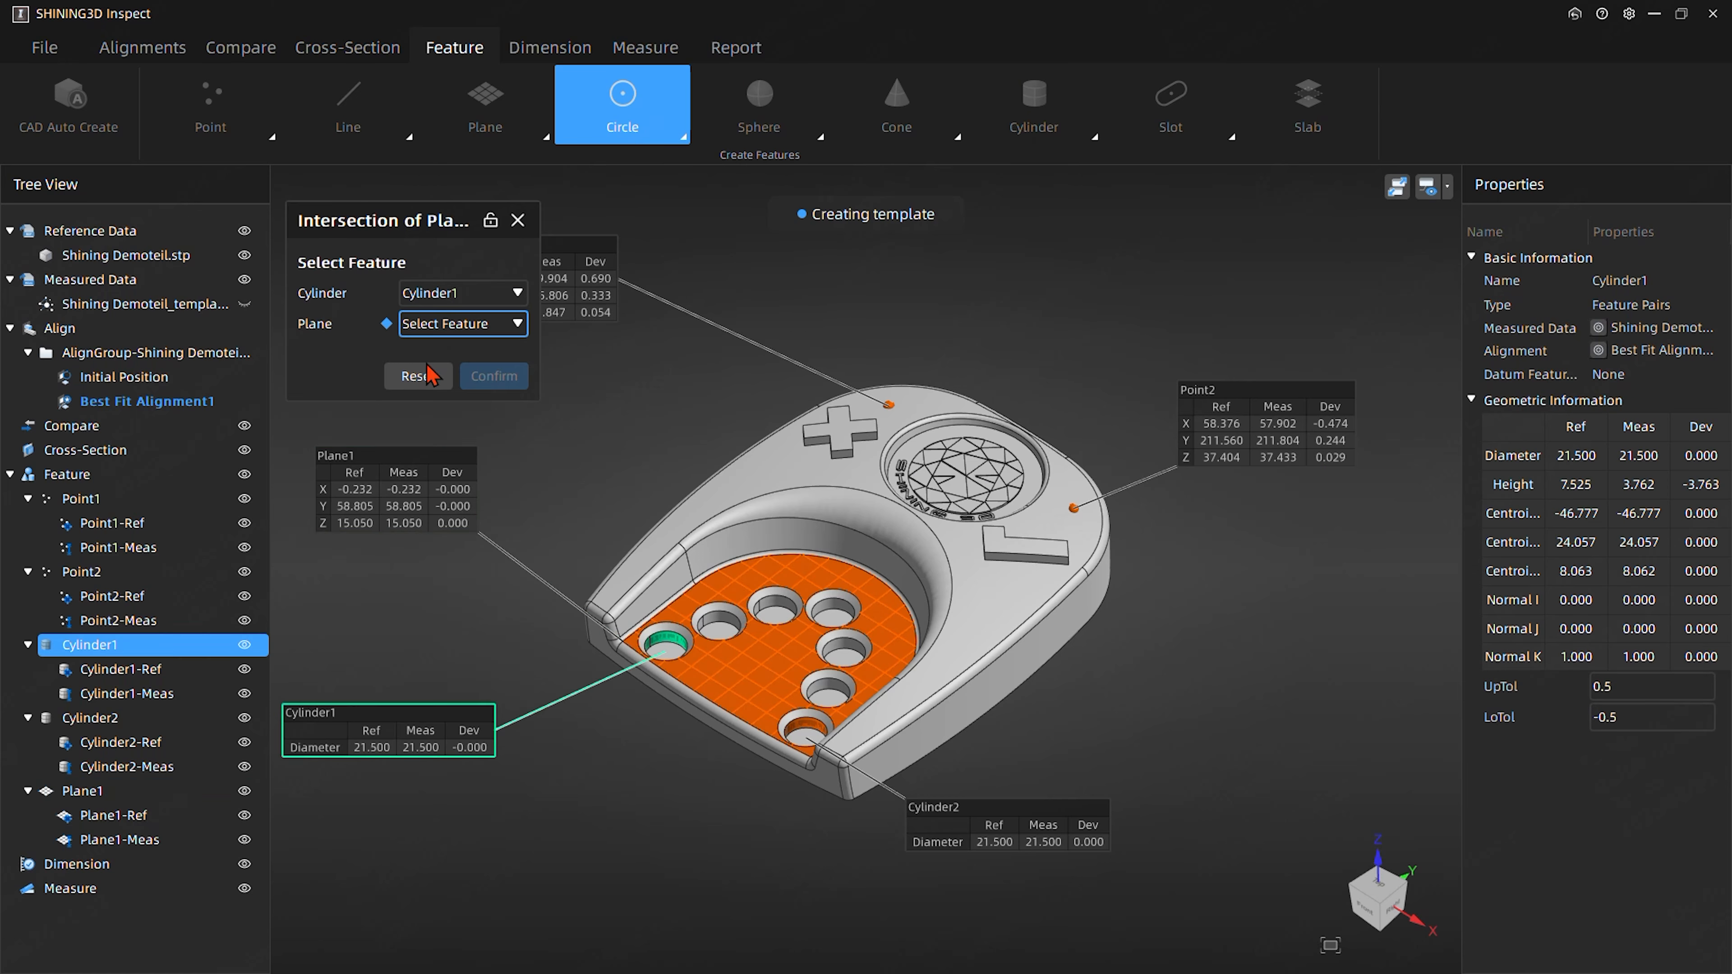
{"action": "left_click", "coordinate": [424, 475]}
{"action": "left_click", "coordinate": [498, 377]}
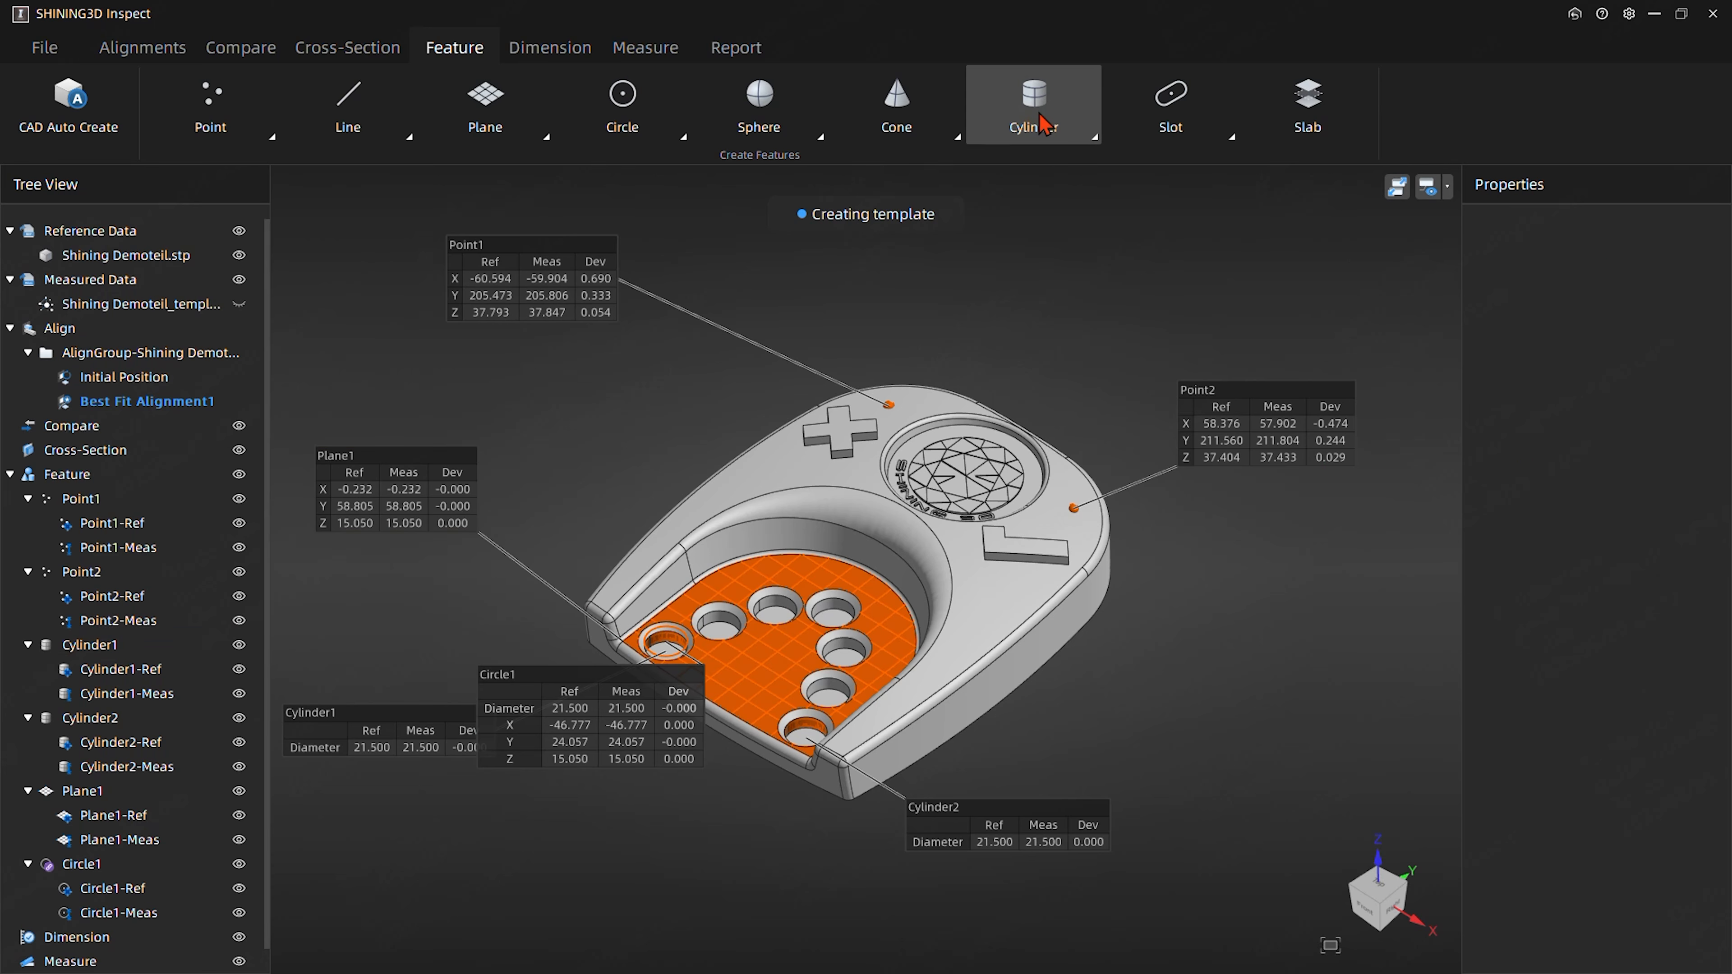
- Create a circle from the intersection of Cylinder2 and Plane1
{"action": "left_click", "coordinate": [616, 116]}
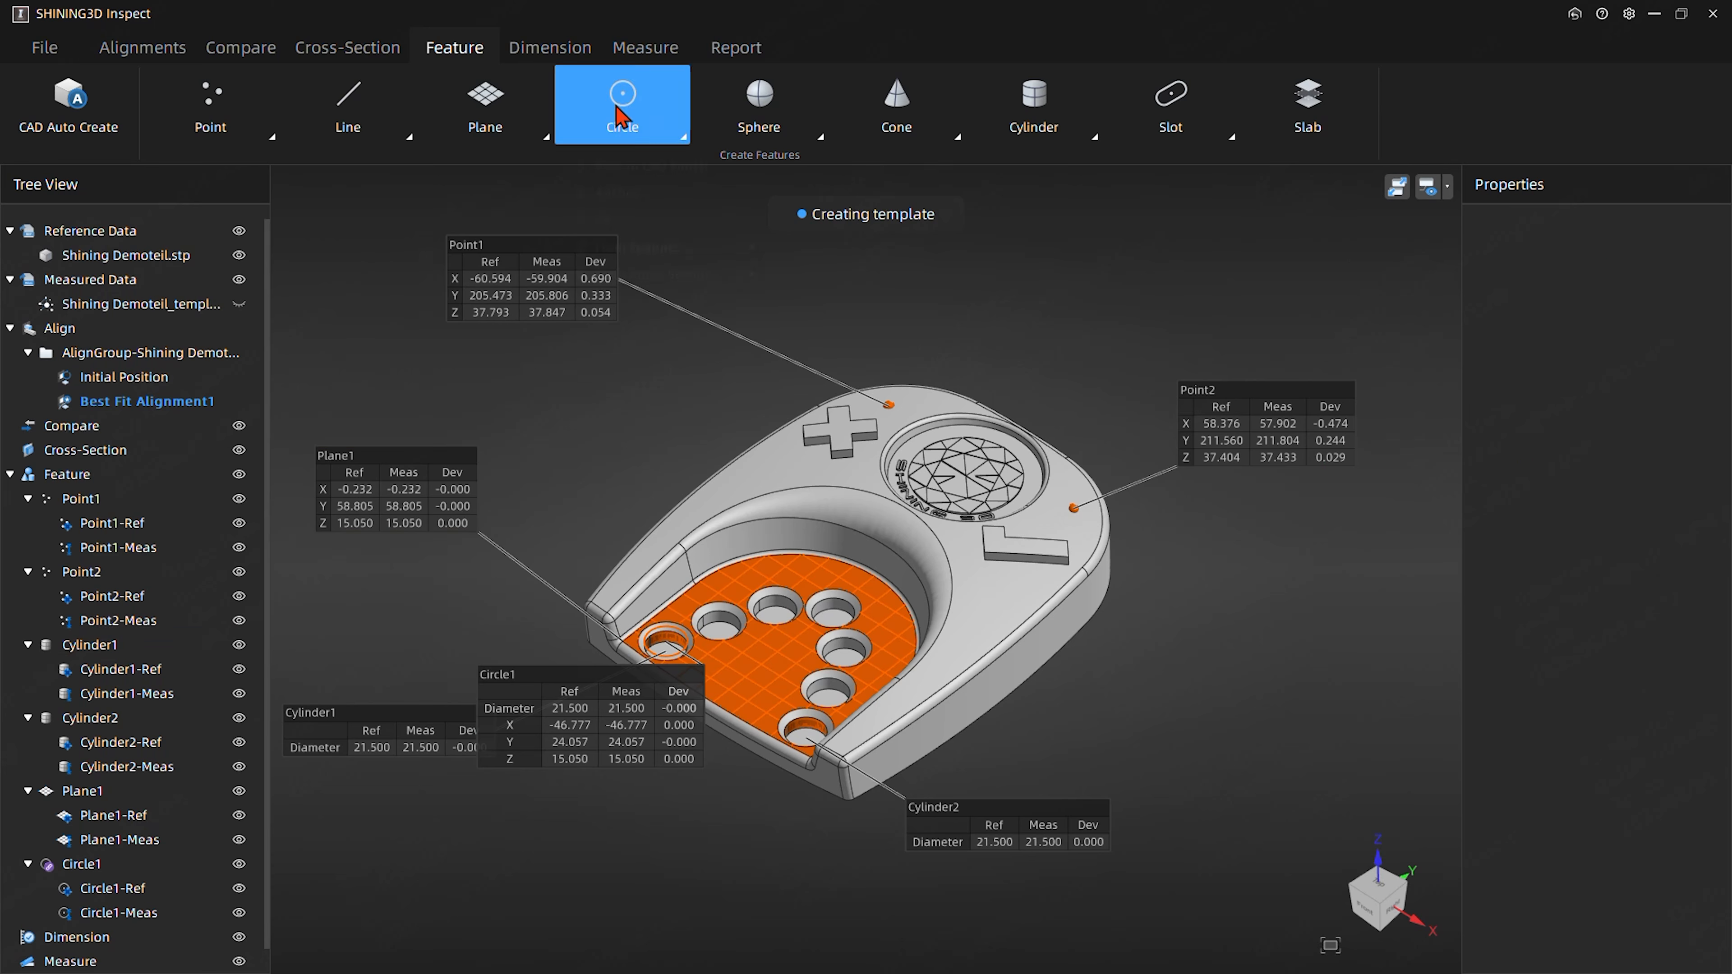
{"action": "mouse_move", "coordinate": [633, 256]}
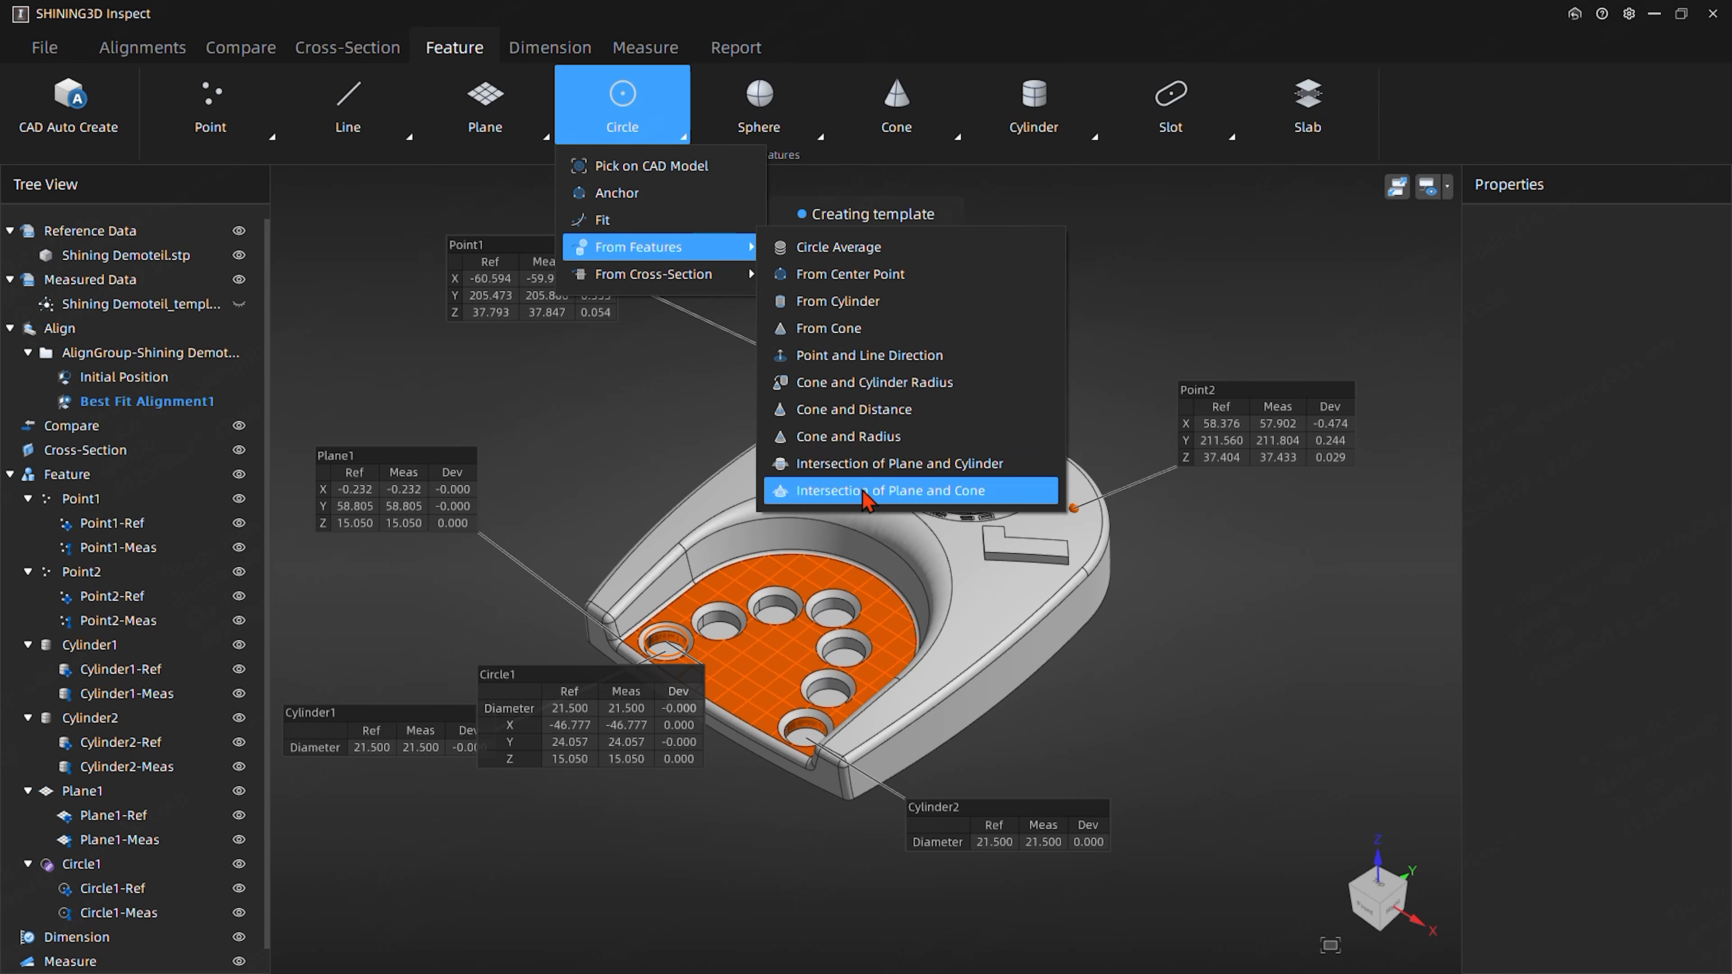
{"action": "left_click", "coordinate": [876, 464]}
{"action": "left_click", "coordinate": [485, 297]}
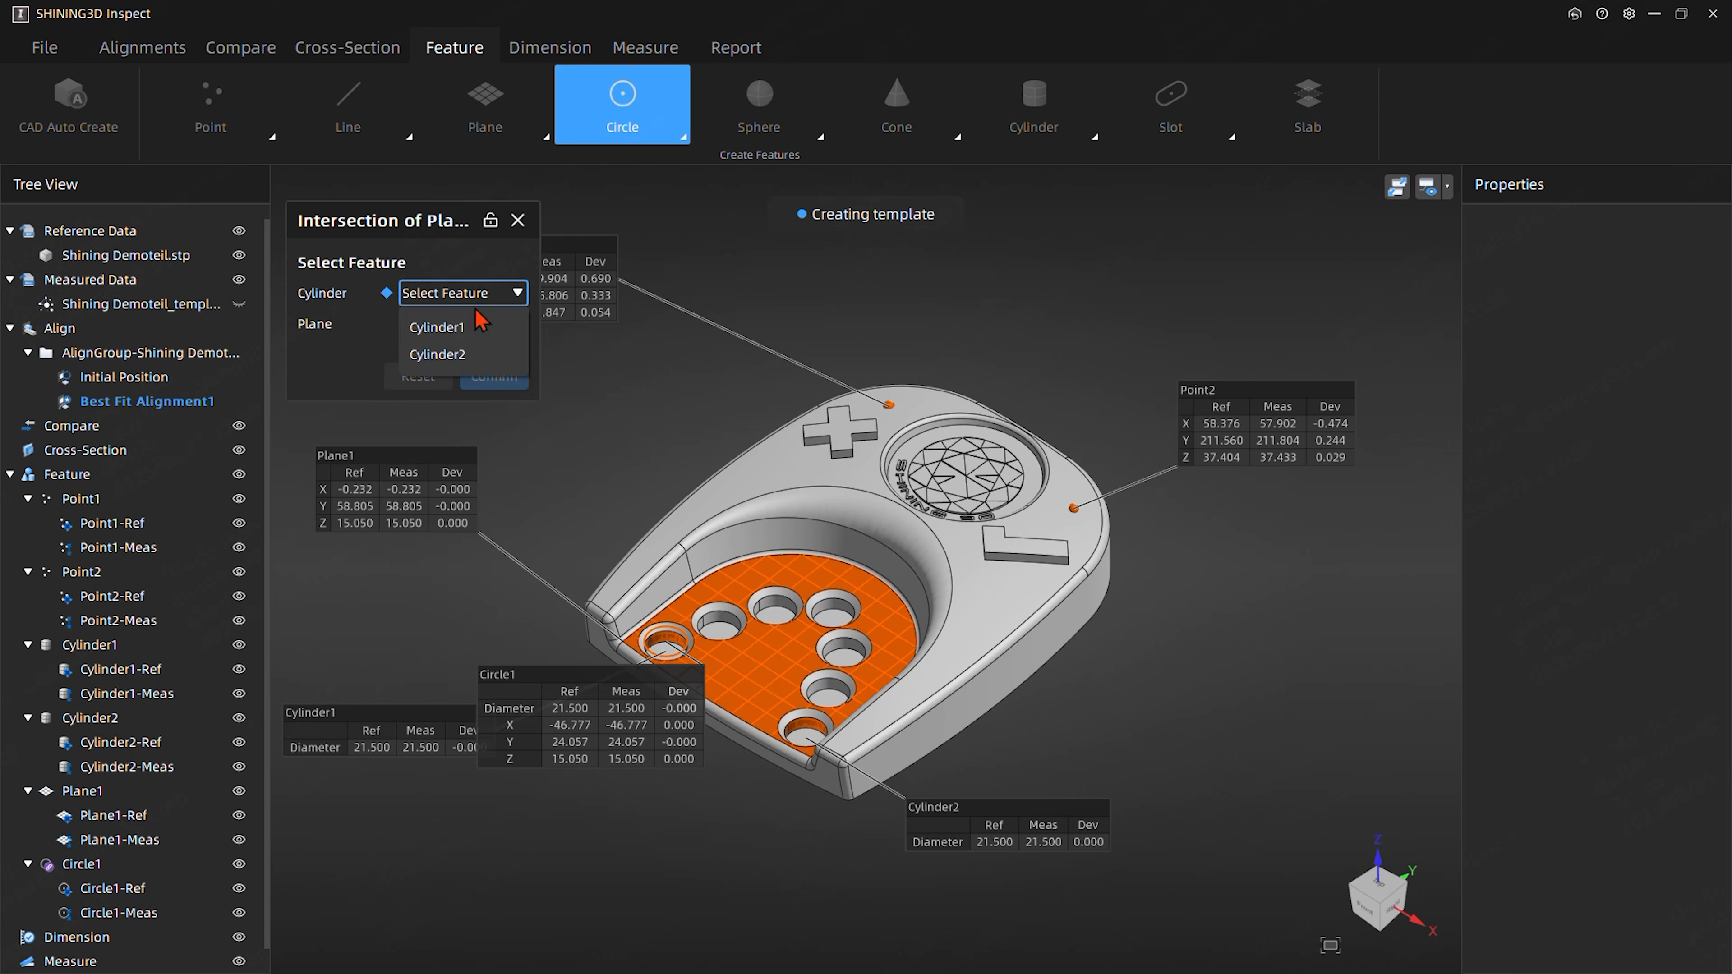
{"action": "left_click", "coordinate": [464, 344]}
{"action": "left_click", "coordinate": [461, 323]}
{"action": "left_click", "coordinate": [451, 346]}
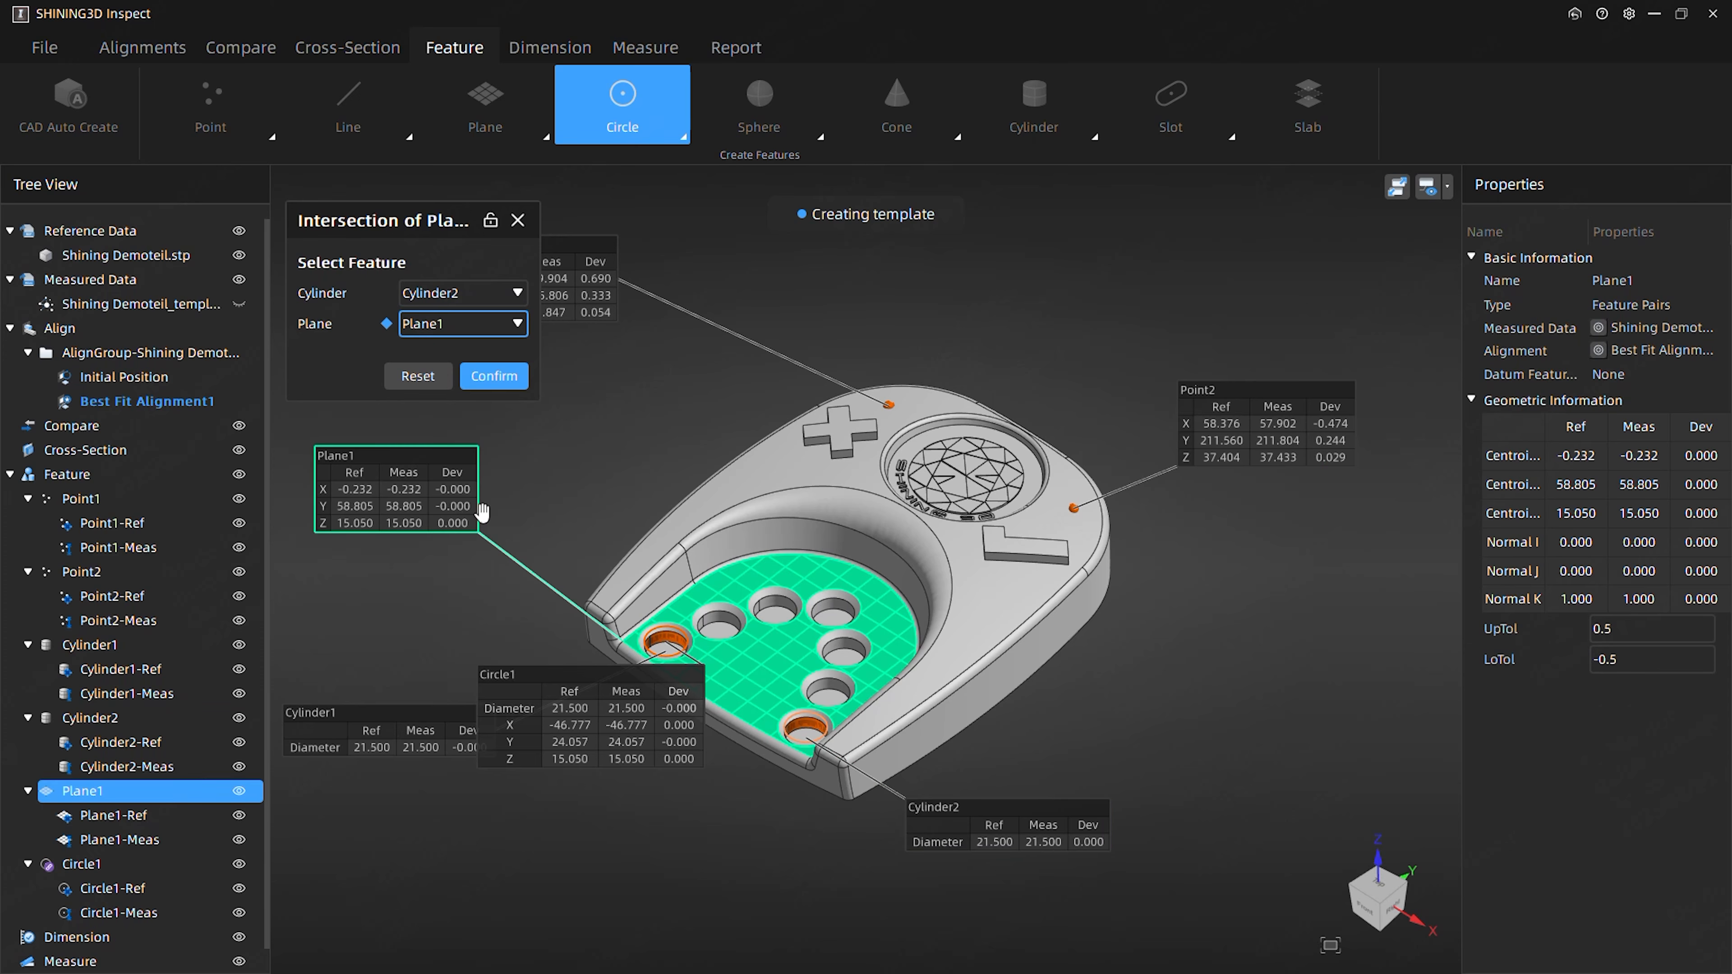
{"action": "left_click", "coordinate": [490, 375]}
- Spread out the Circle1, Circle2 and Cylinder2 labels around the front of the part so none overlap
{"action": "middle_click_drag", "start_coordinate": [969, 626], "coordinate": [755, 535]}
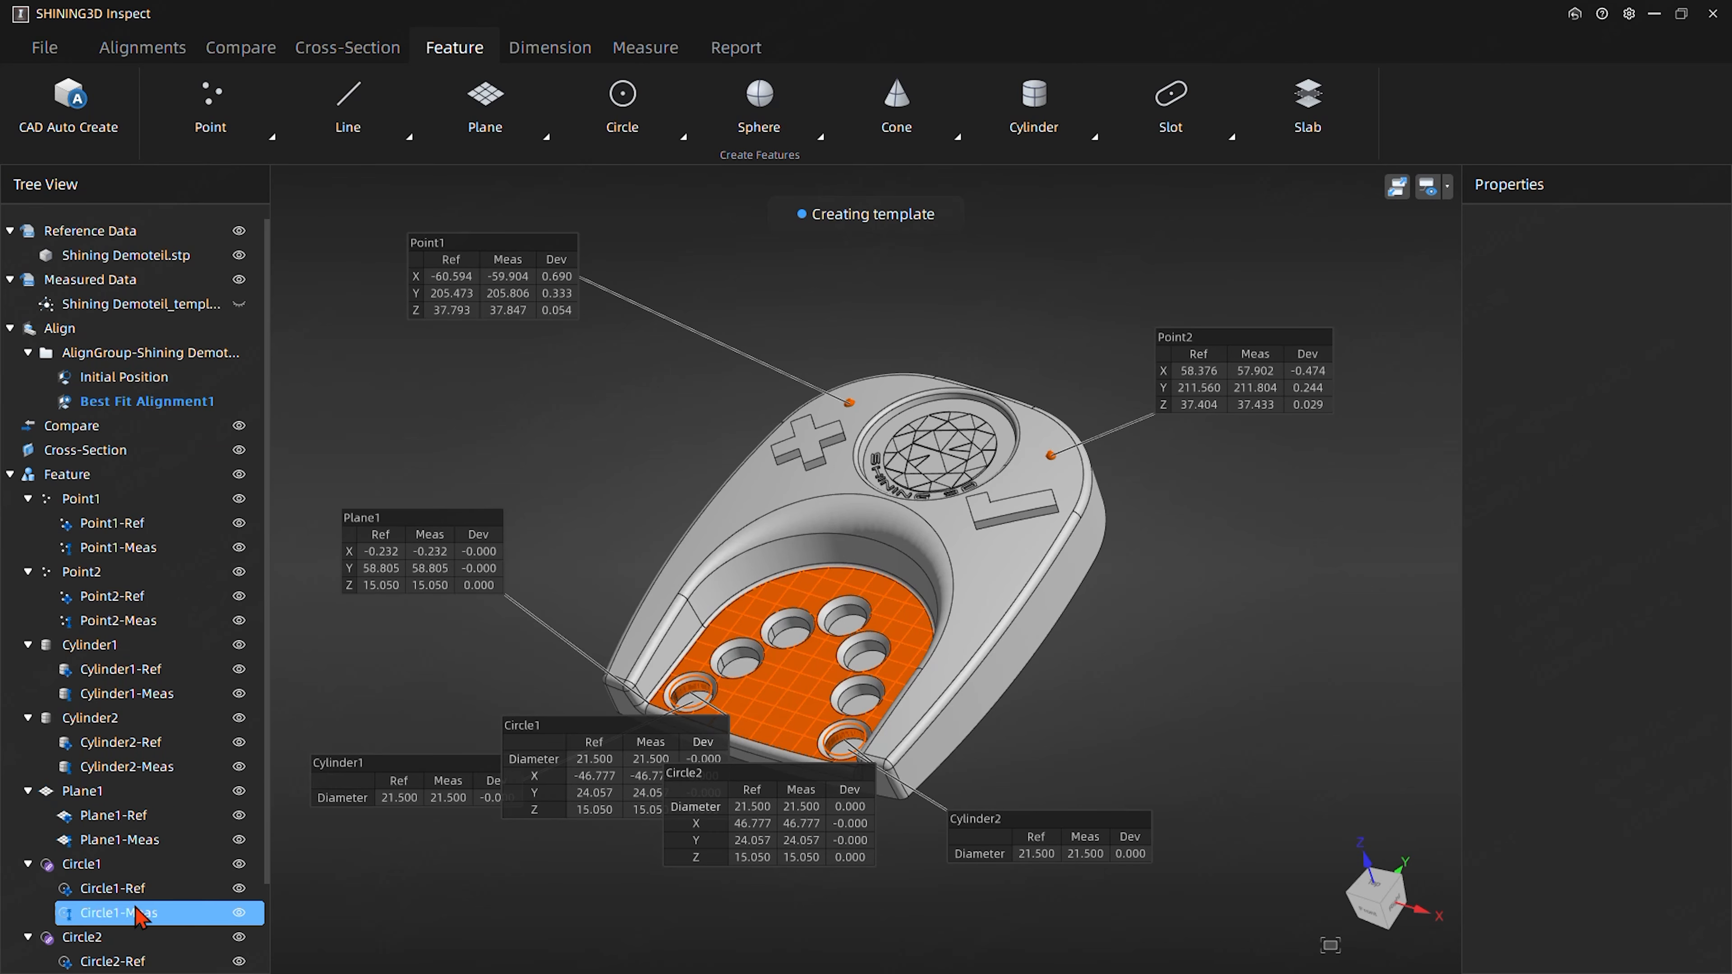
{"action": "middle_click_drag", "start_coordinate": [768, 617], "coordinate": [771, 560]}
{"action": "left_click", "coordinate": [771, 564]}
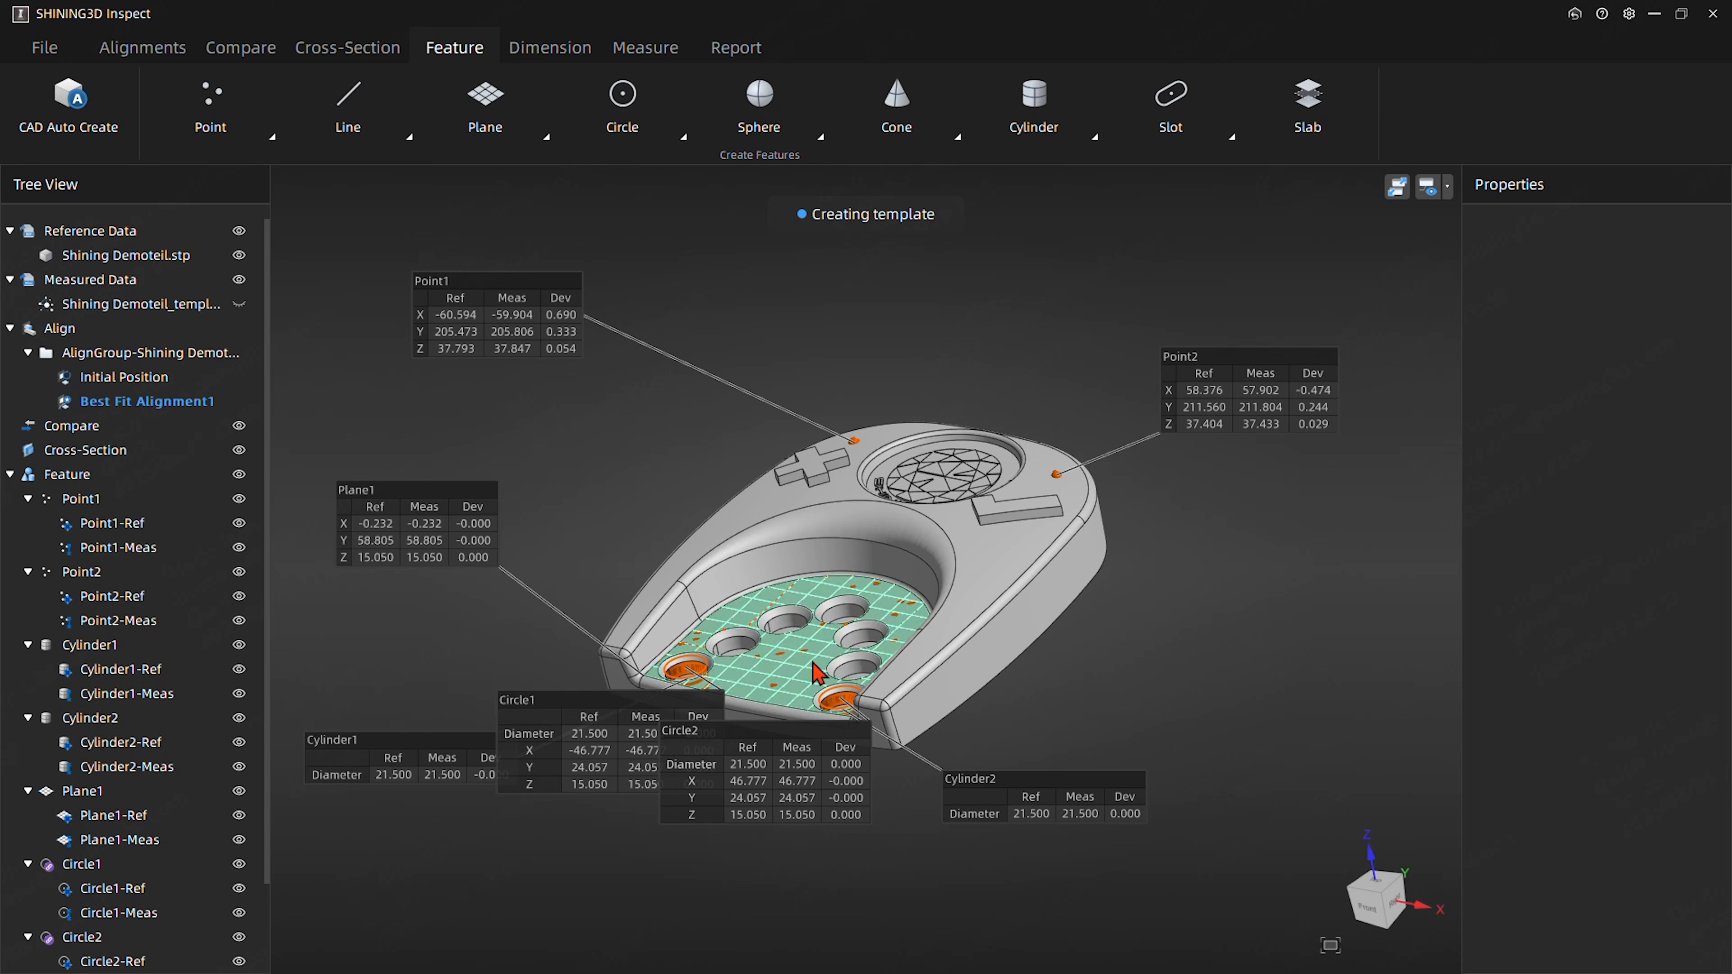
{"action": "left_click_drag", "start_coordinate": [607, 738], "coordinate": [482, 896]}
{"action": "left_click_drag", "start_coordinate": [723, 785], "coordinate": [798, 864]}
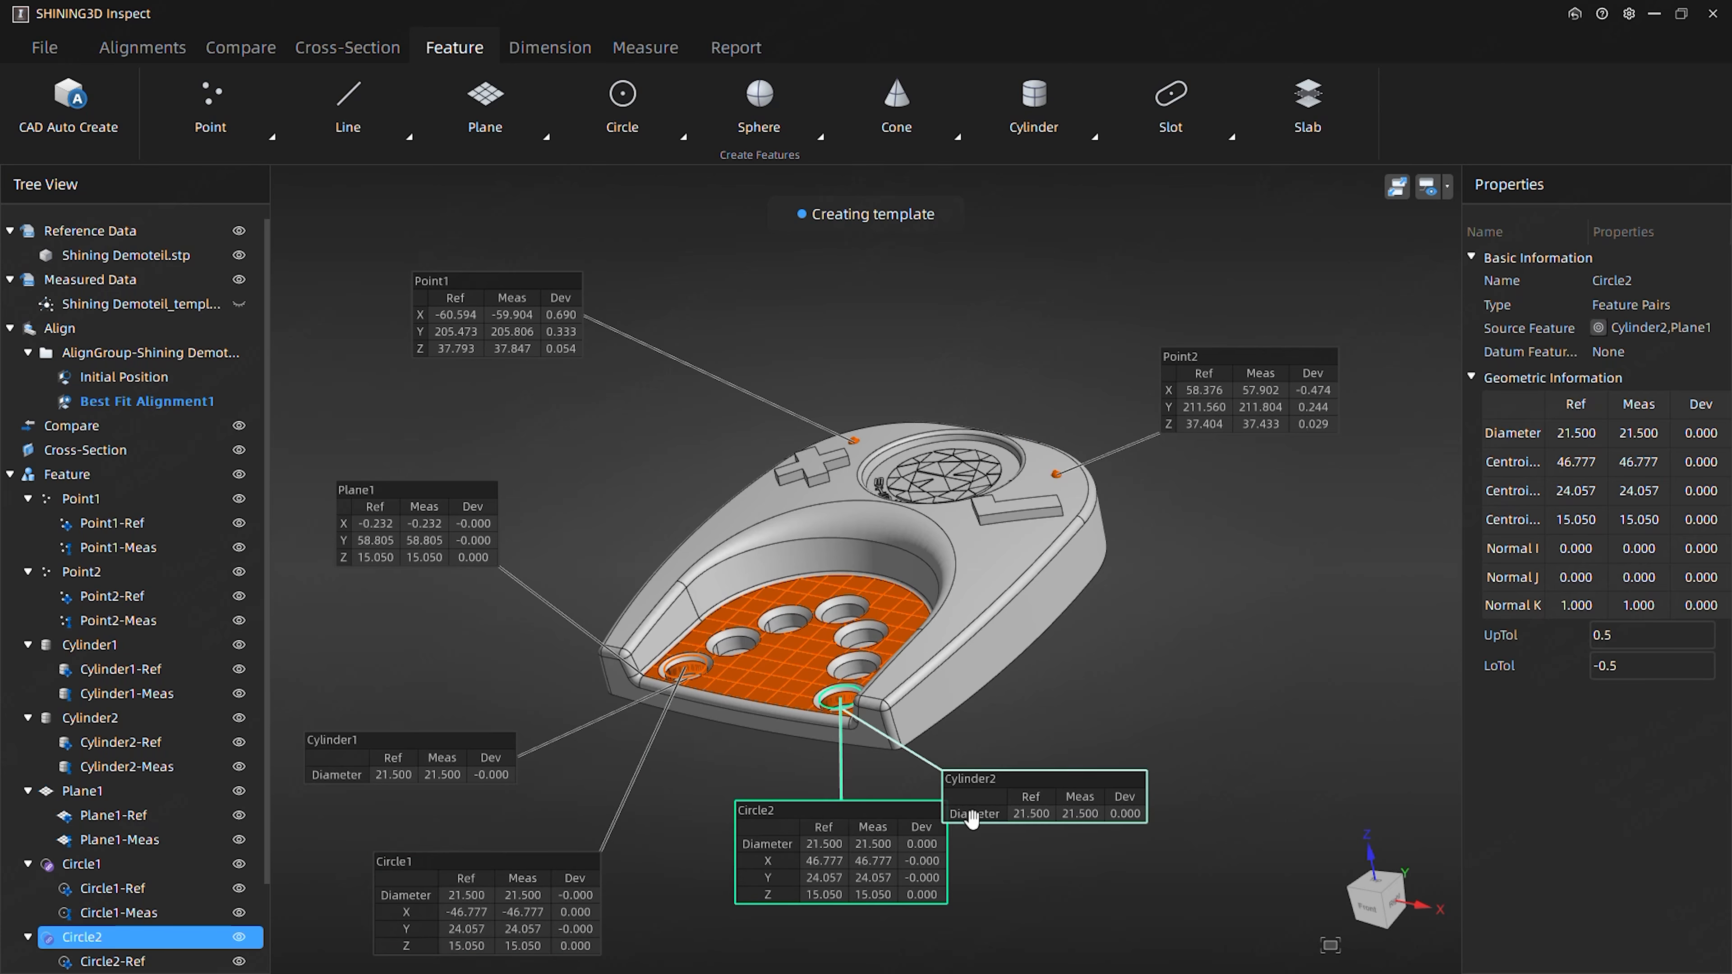
{"action": "left_click_drag", "start_coordinate": [968, 815], "coordinate": [1202, 827]}
{"action": "middle_click_drag", "start_coordinate": [636, 500], "coordinate": [690, 411]}
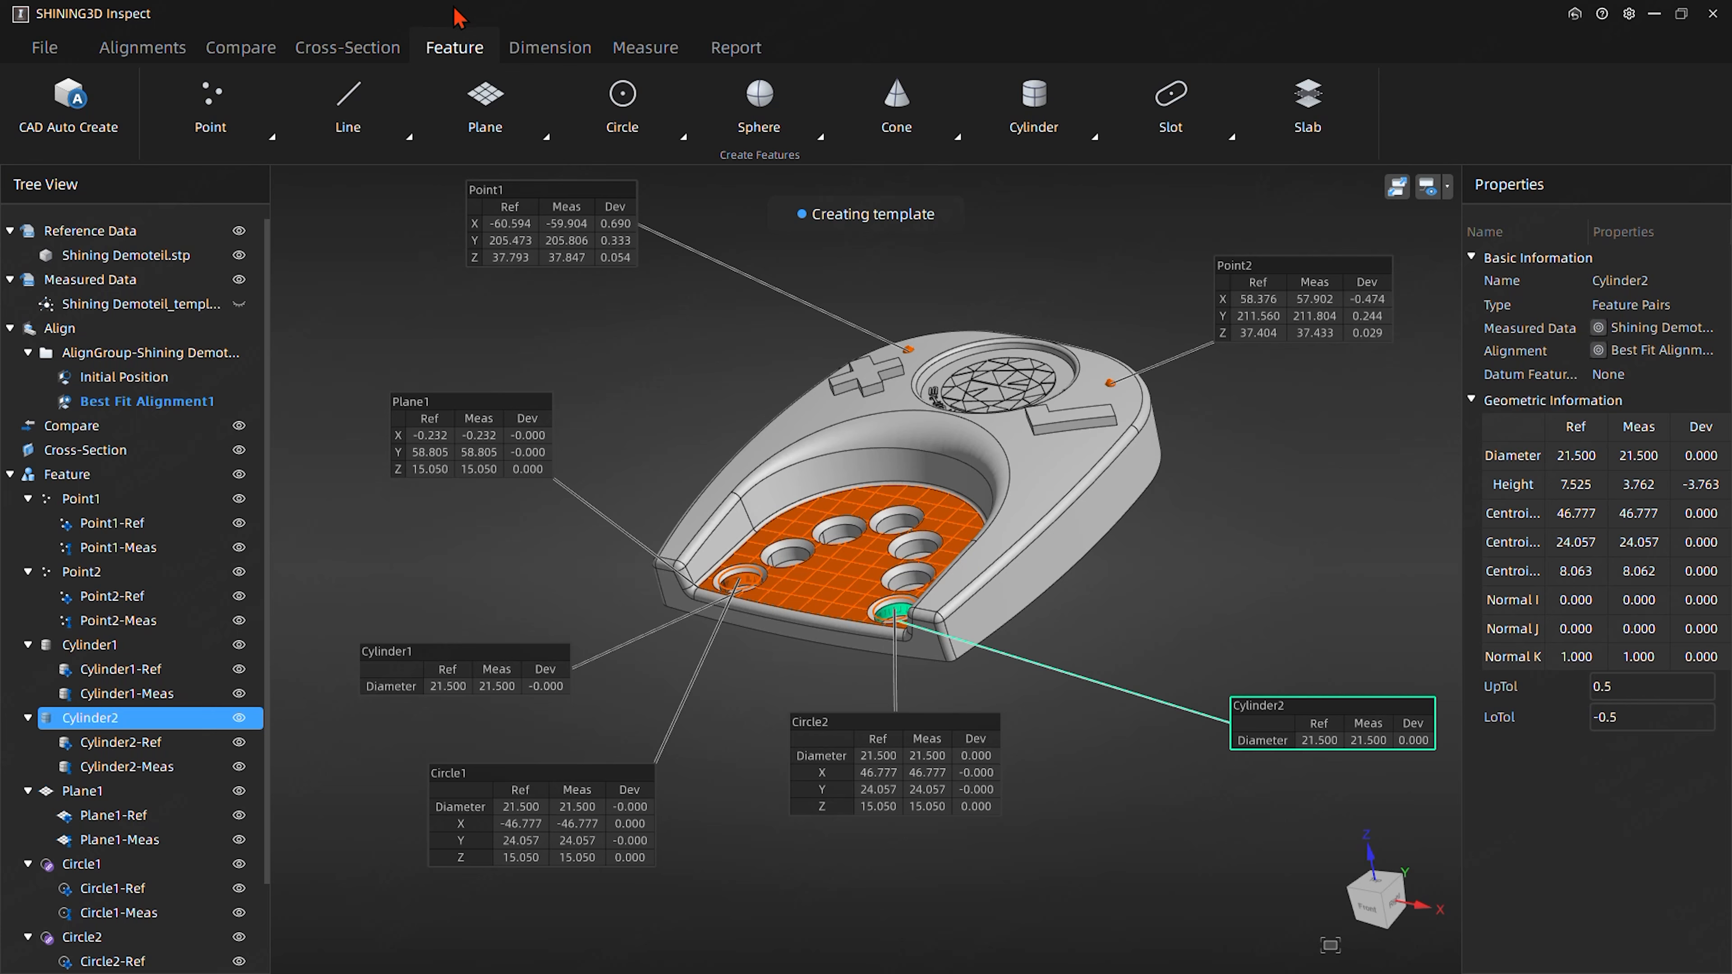
{"action": "left_click_drag", "start_coordinate": [767, 305], "coordinate": [759, 369]}
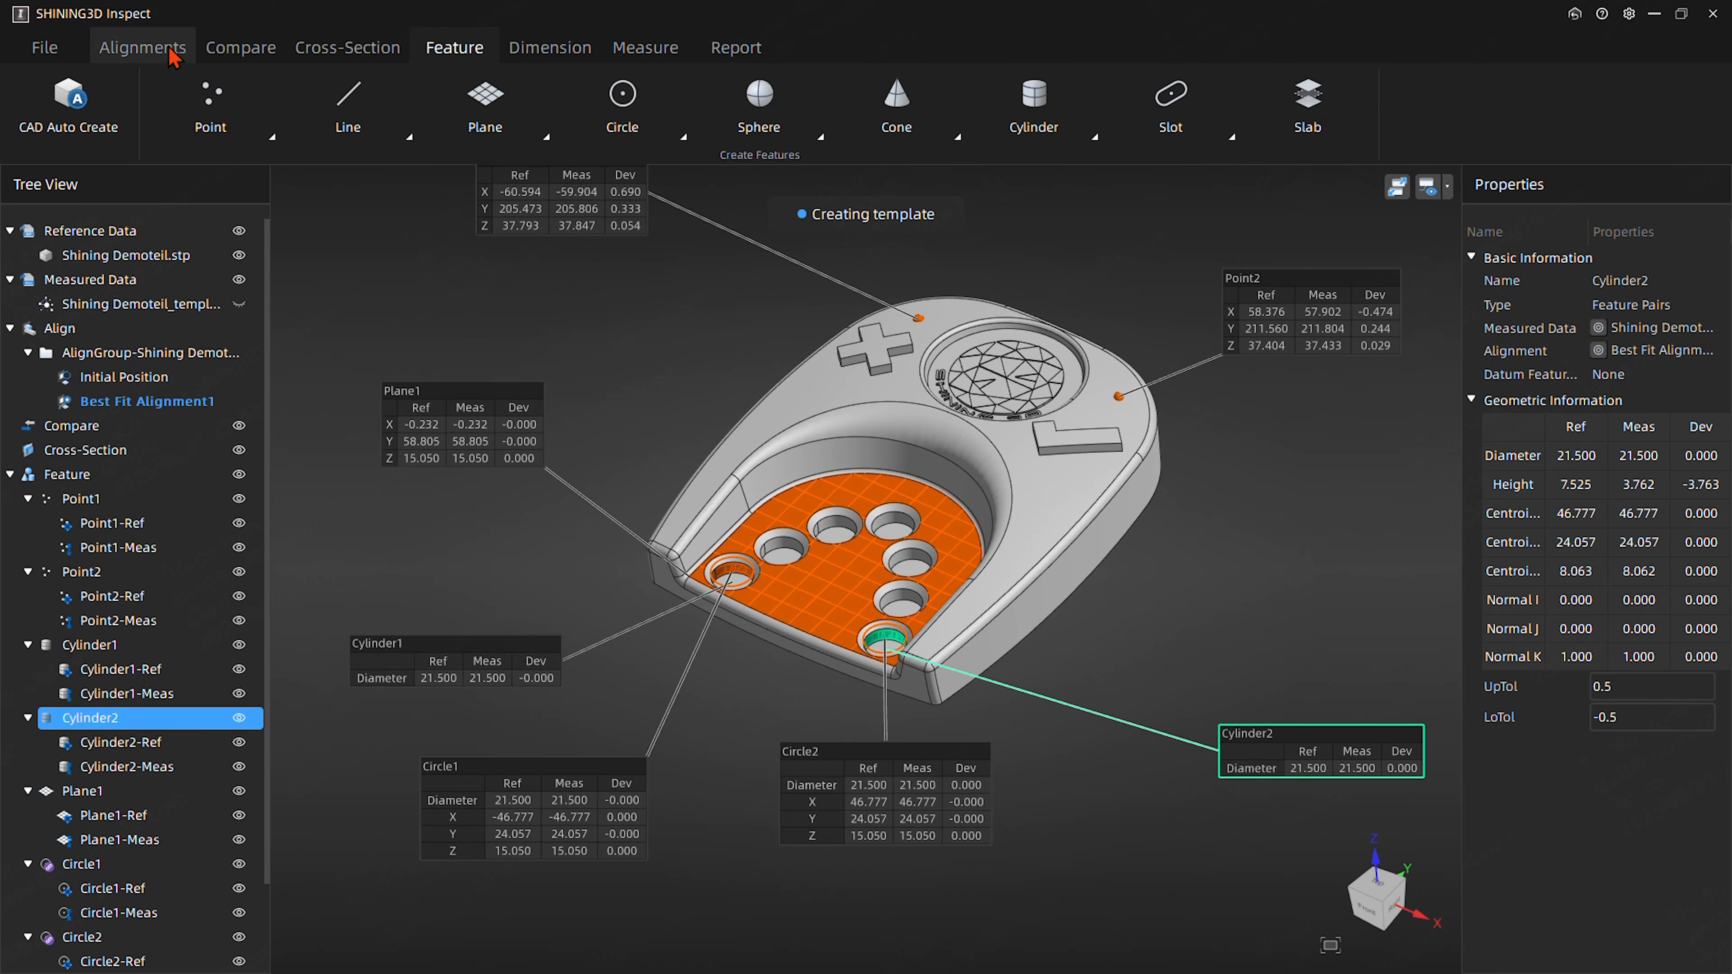
- Start an RPS alignment and add Circle1 as a reference target with alignment direction X,Y,Z
{"action": "left_click", "coordinate": [145, 53]}
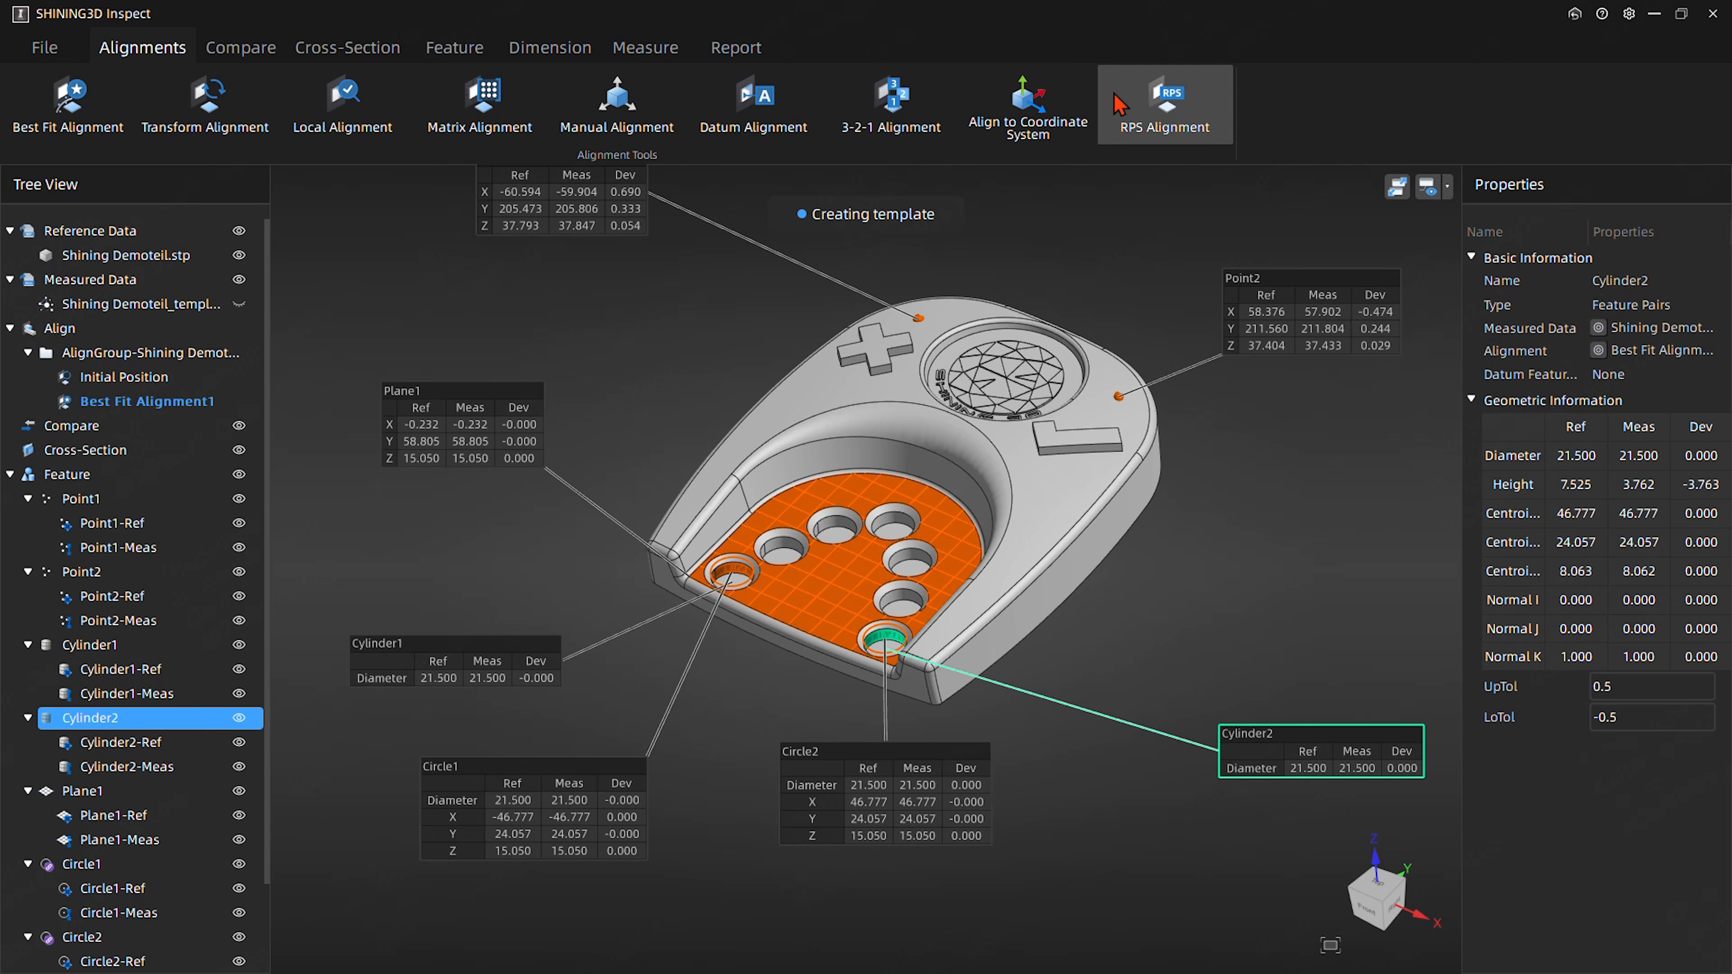
{"action": "left_click", "coordinate": [1173, 134]}
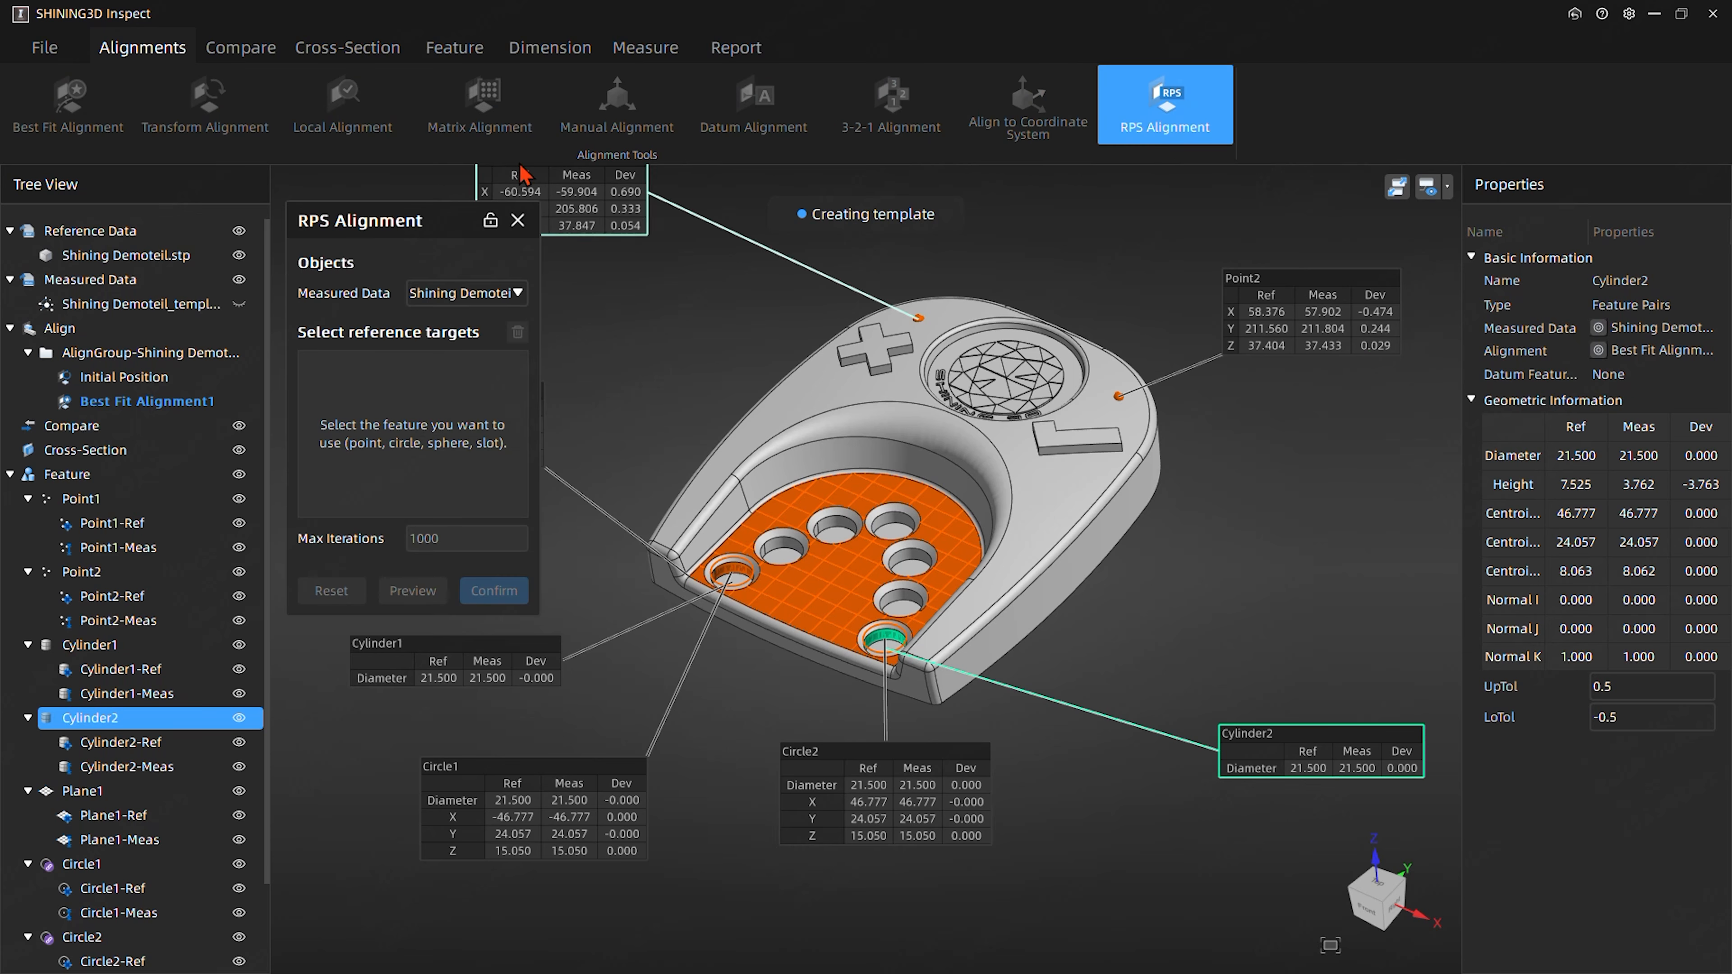
{"action": "left_click", "coordinate": [496, 800]}
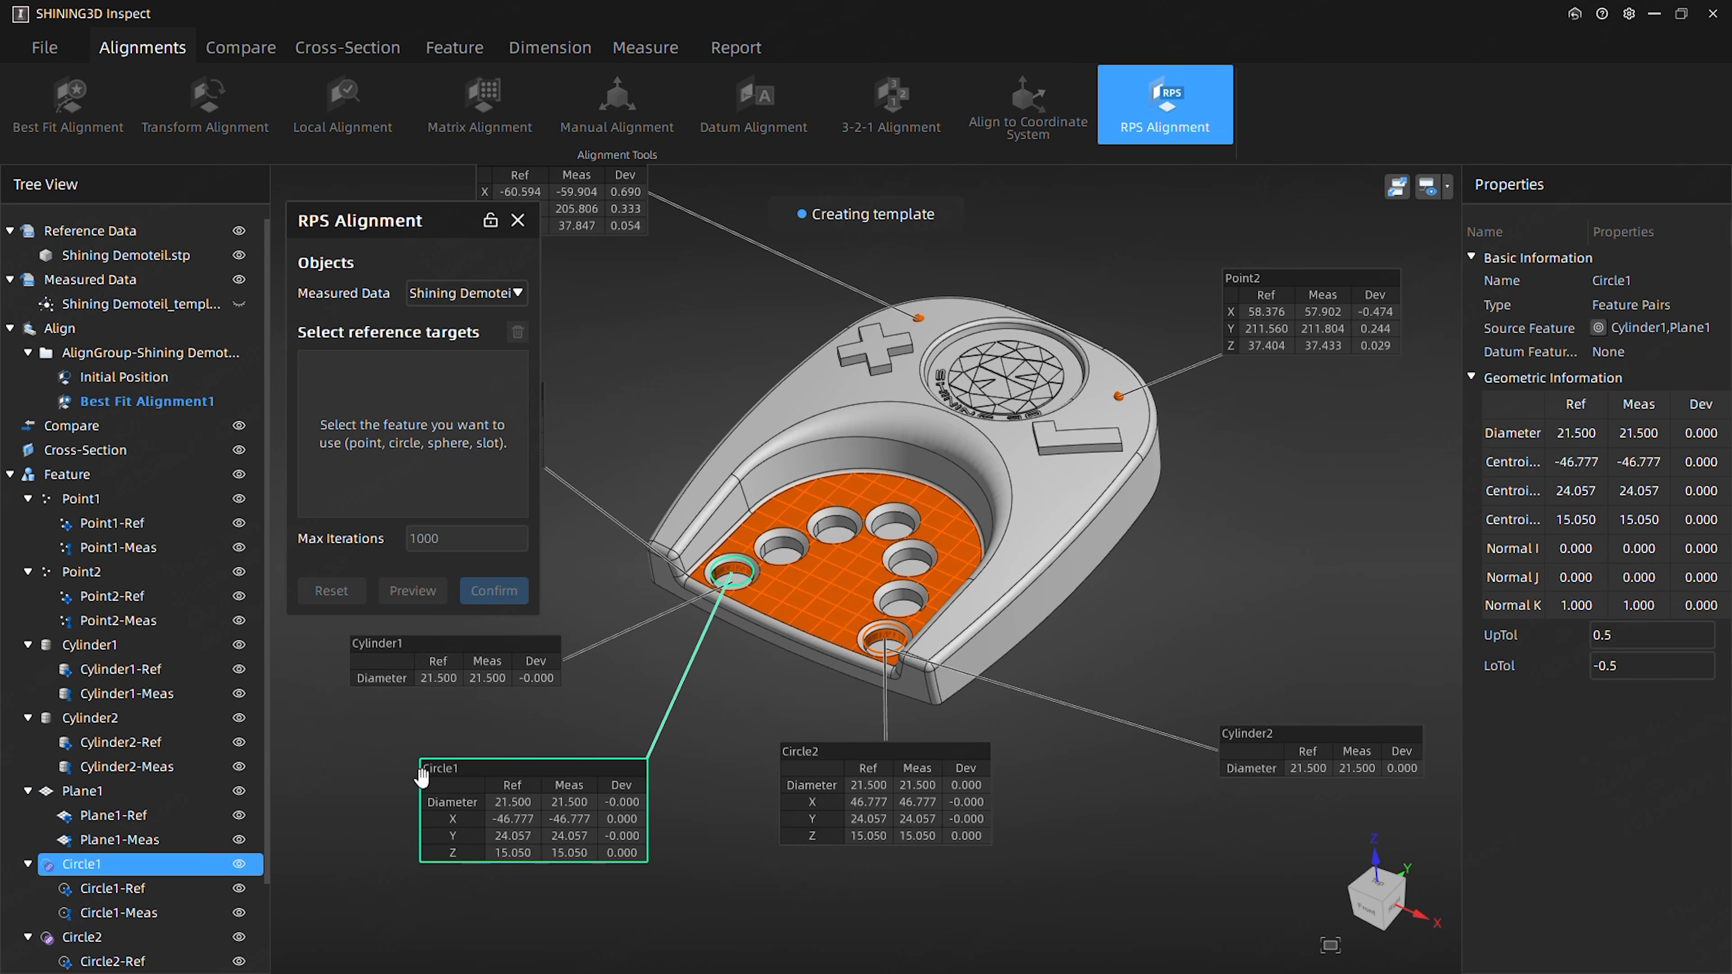
{"action": "left_click", "coordinate": [512, 792]}
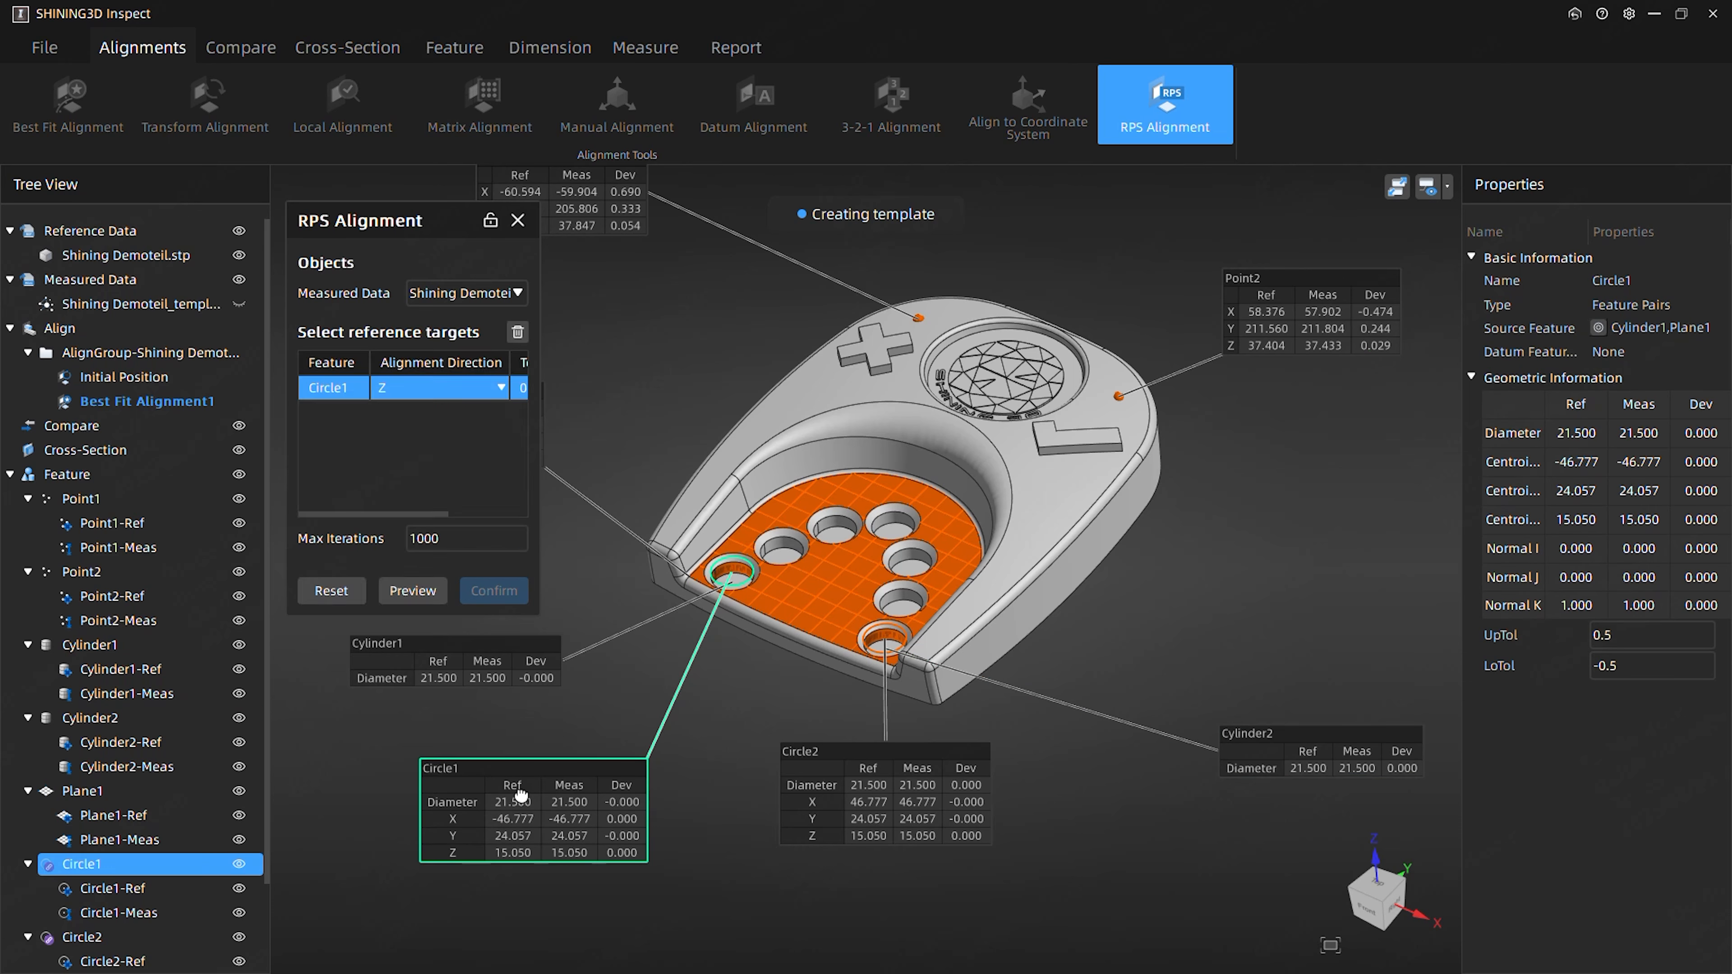
{"action": "left_click", "coordinate": [423, 391]}
{"action": "left_click", "coordinate": [413, 567]}
- Add Circle2 as a reference target of the RPS alignment with alignment direction Y,Z
{"action": "left_click", "coordinate": [922, 793]}
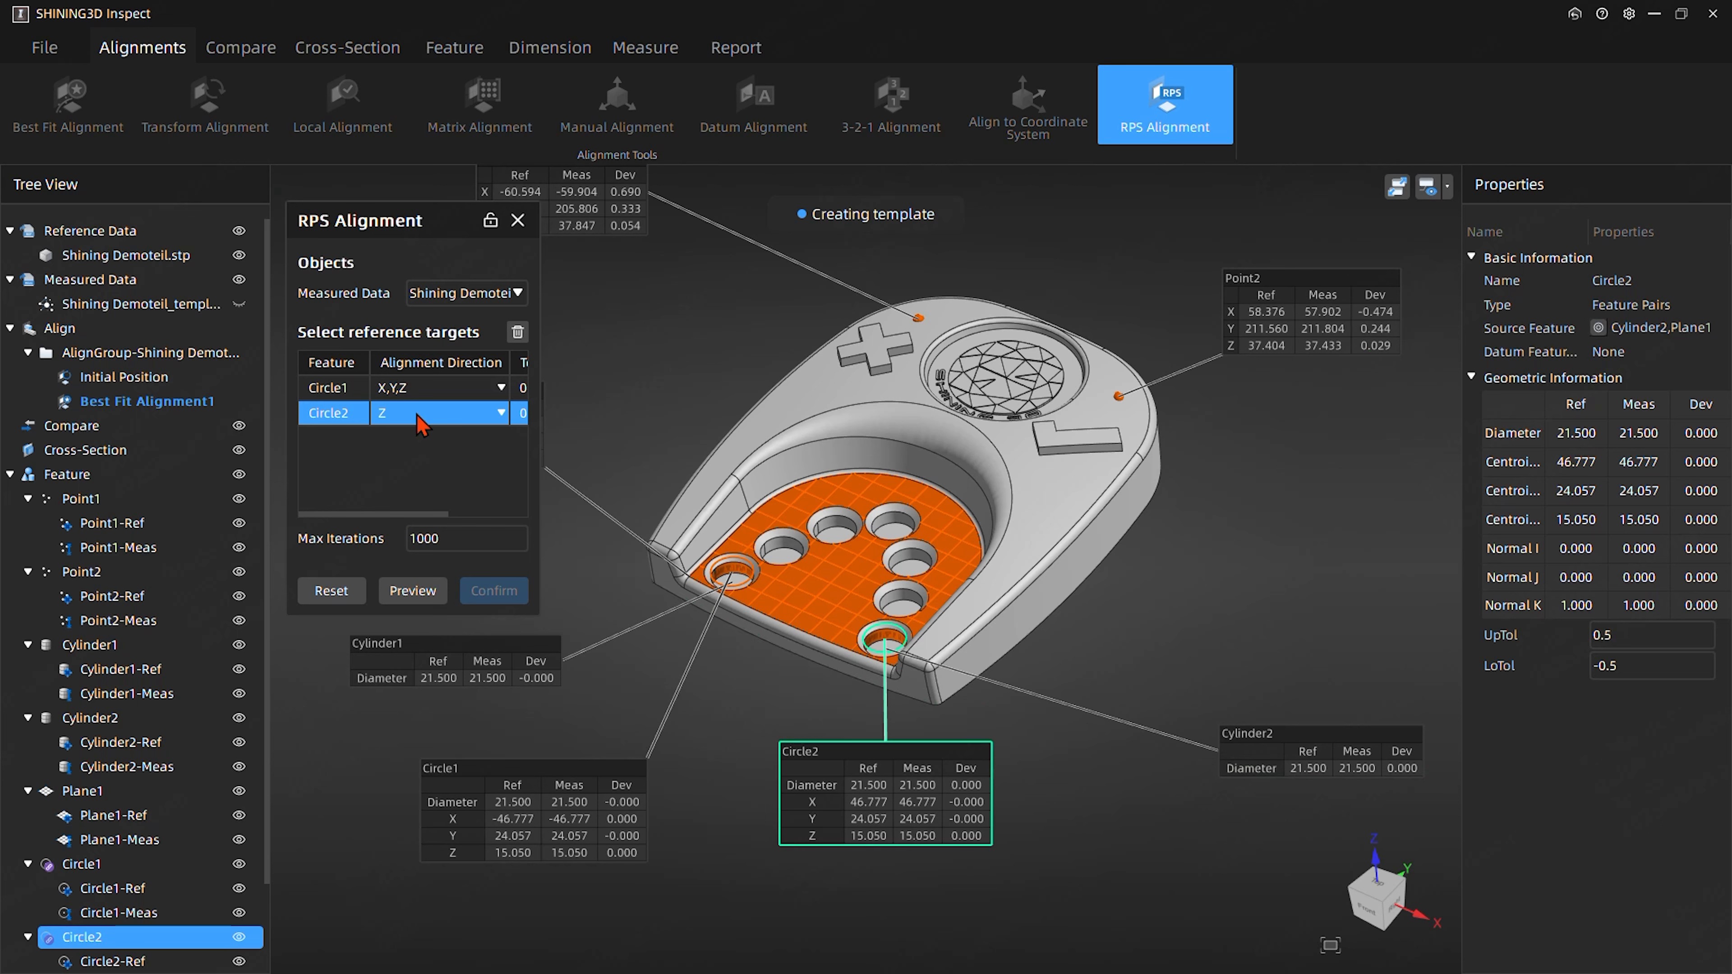
{"action": "left_click", "coordinate": [505, 415]}
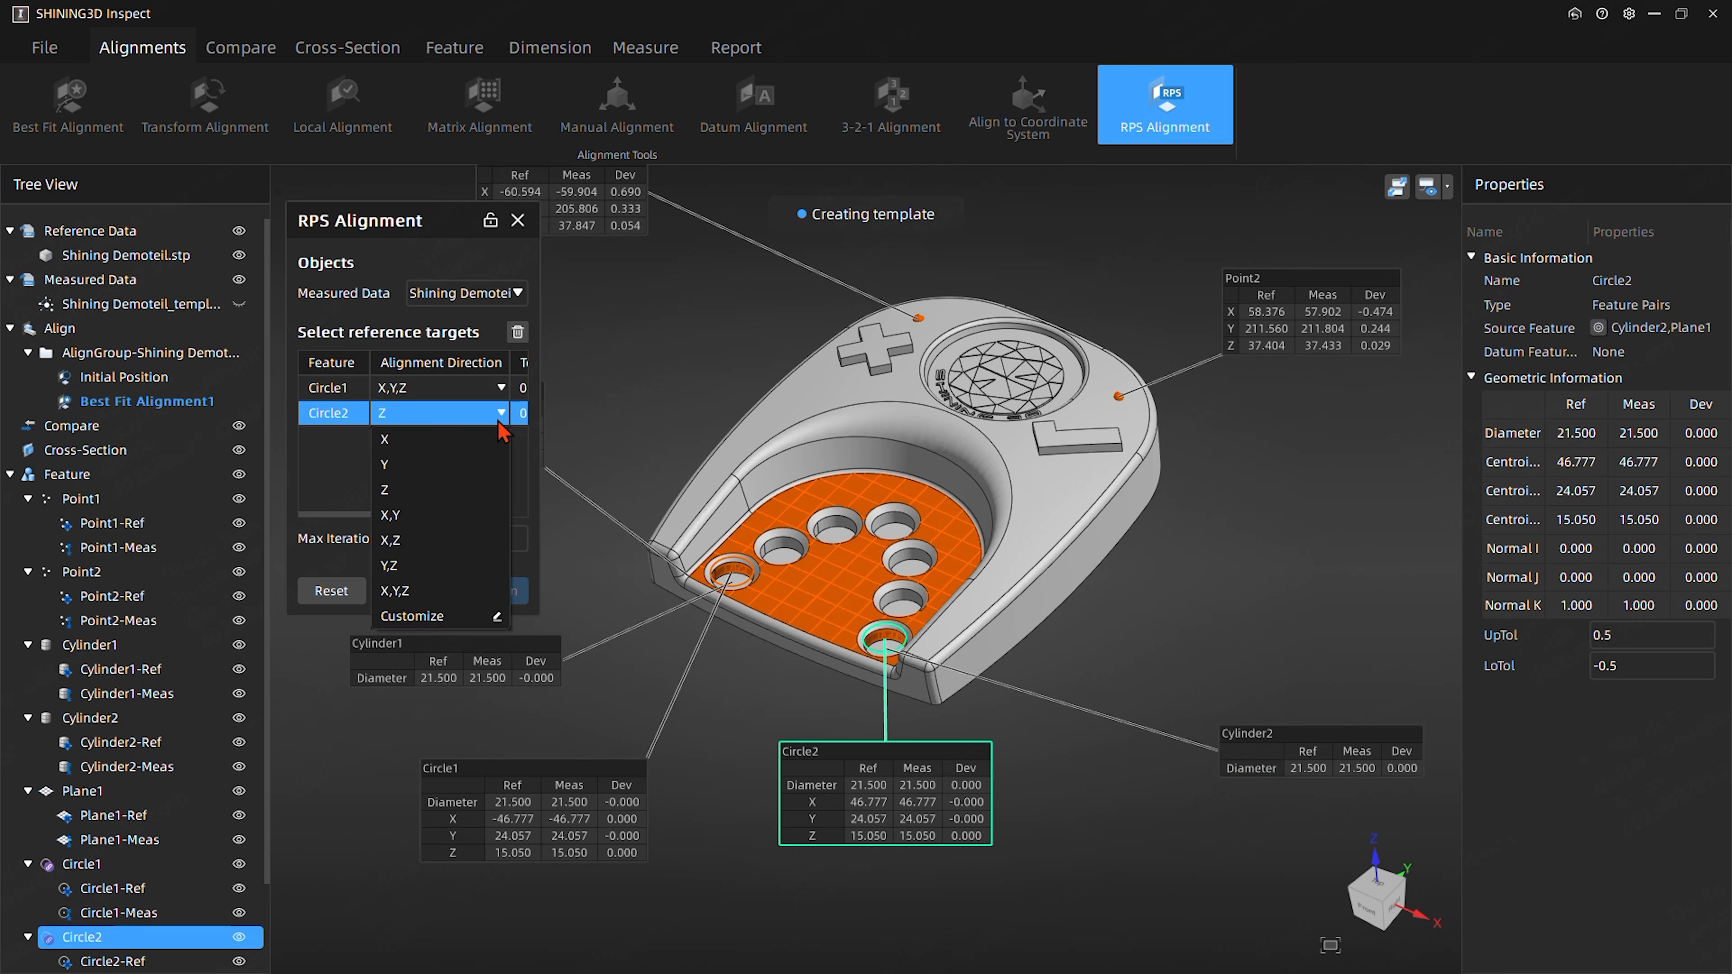
{"action": "left_click", "coordinate": [430, 567]}
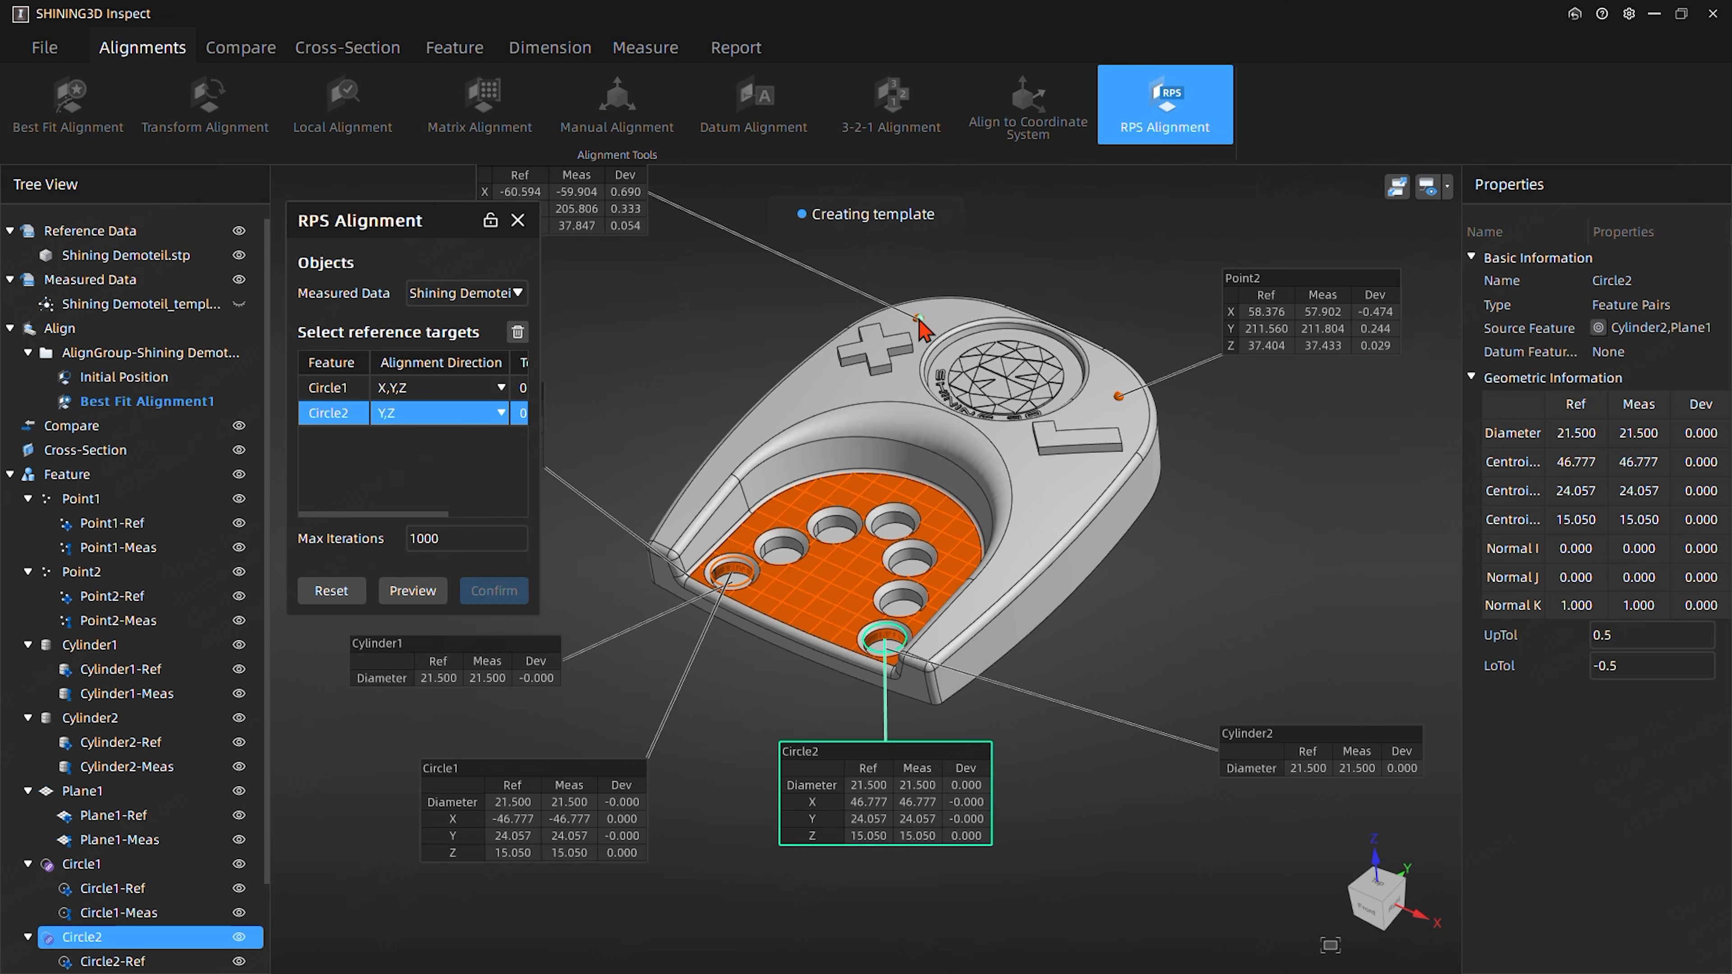
- Add Point1 and Point2 as further reference targets and preview the RPS alignment
{"action": "left_click", "coordinate": [600, 230]}
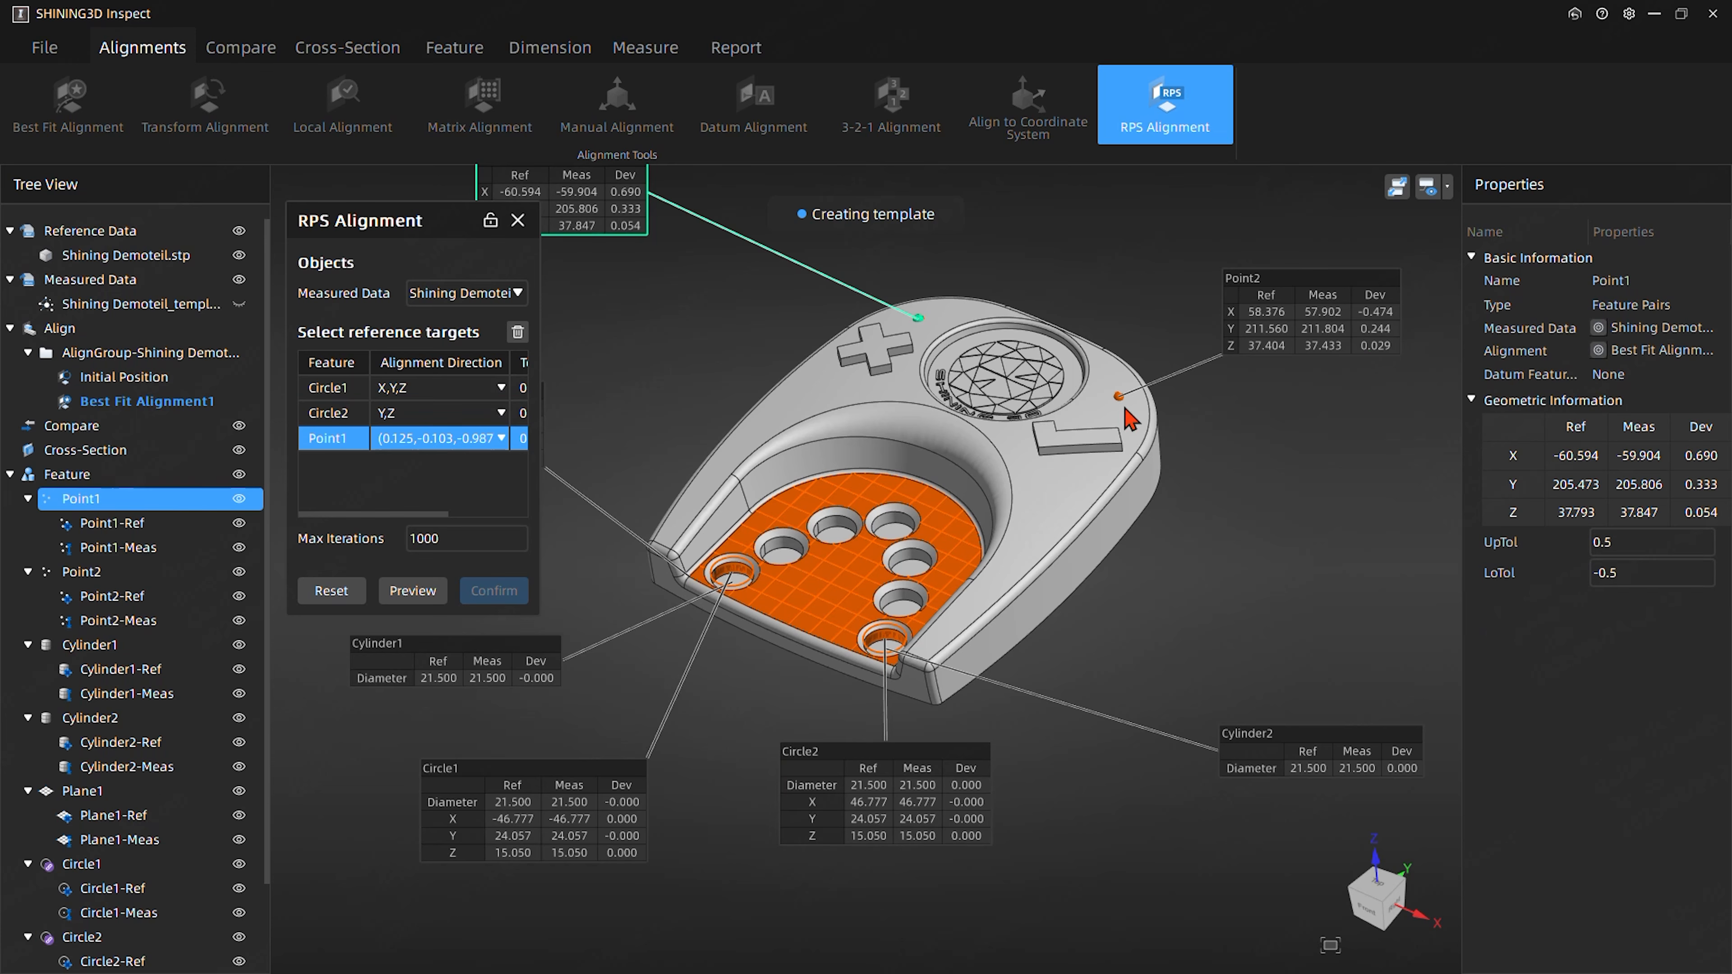
{"action": "left_click", "coordinate": [1291, 328]}
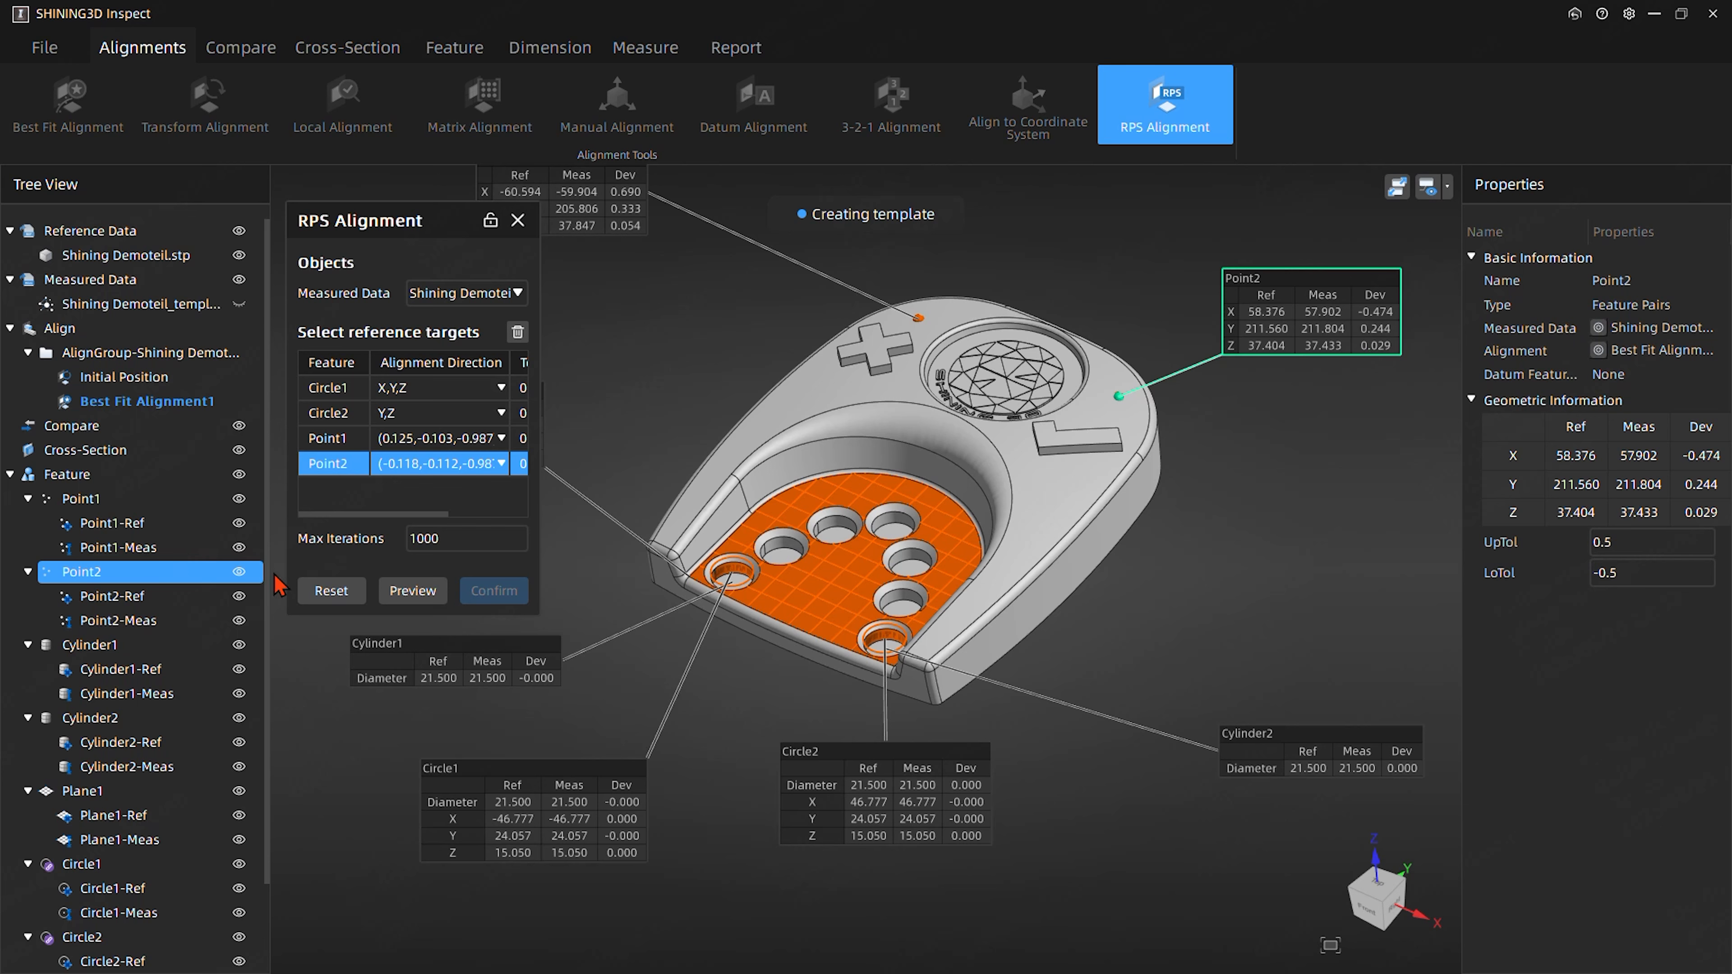
{"action": "left_click_drag", "start_coordinate": [382, 515], "coordinate": [494, 522]}
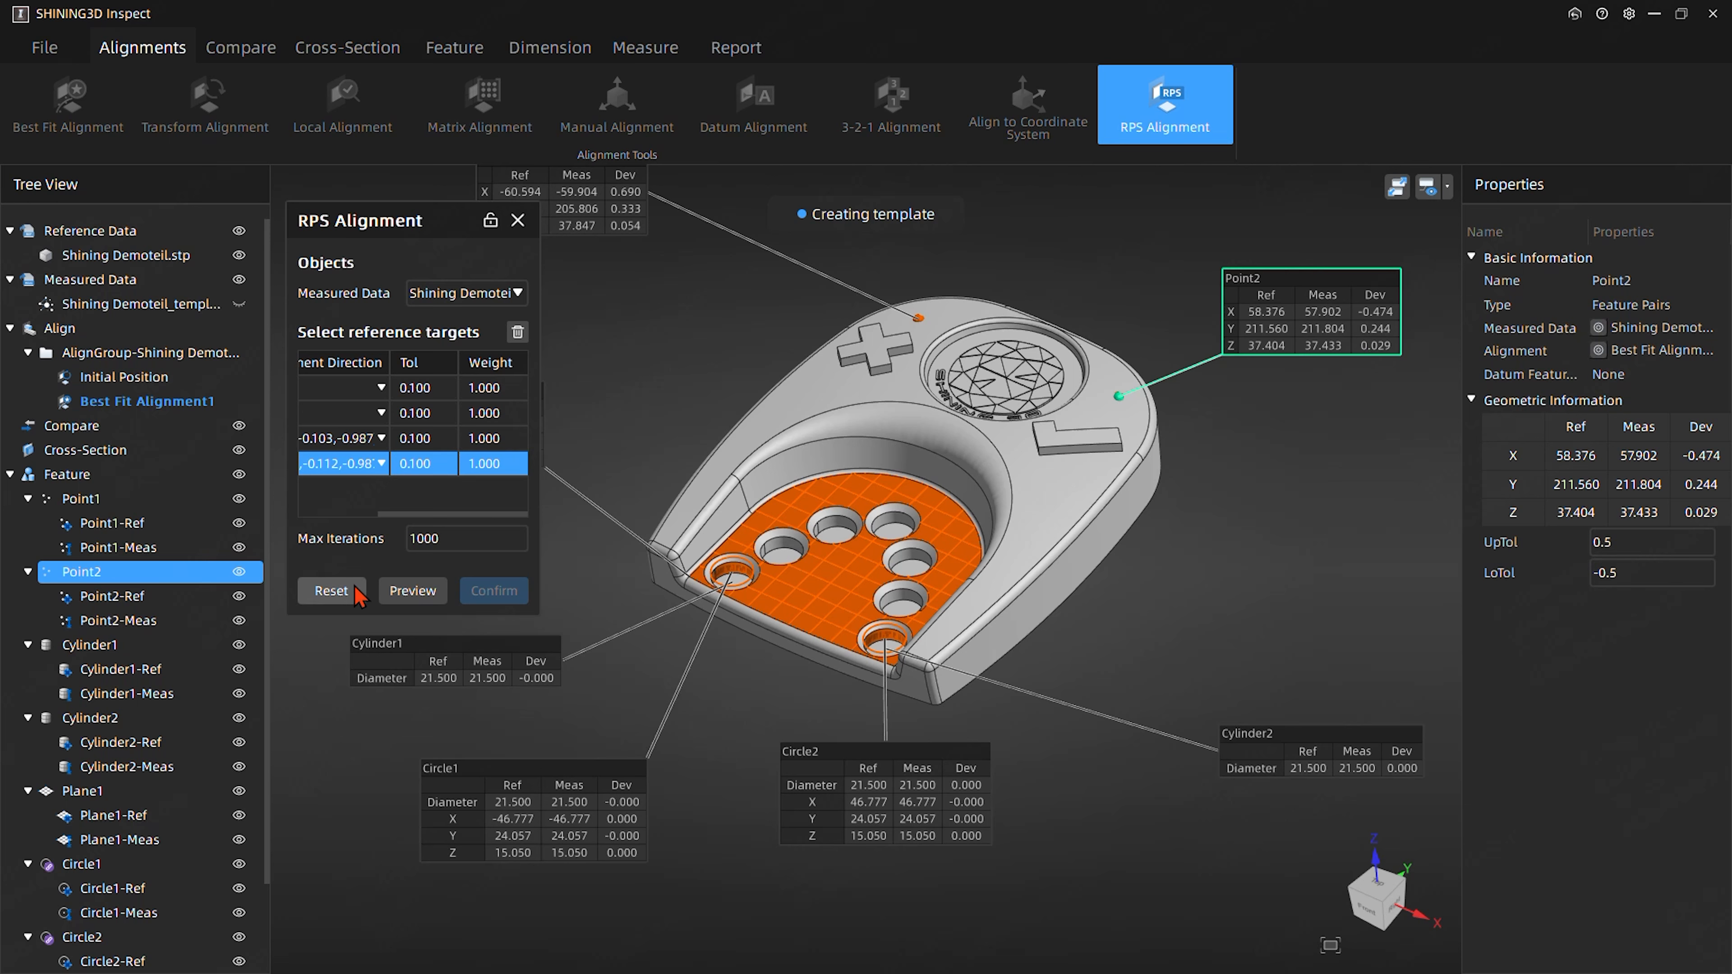
{"action": "left_click", "coordinate": [412, 591]}
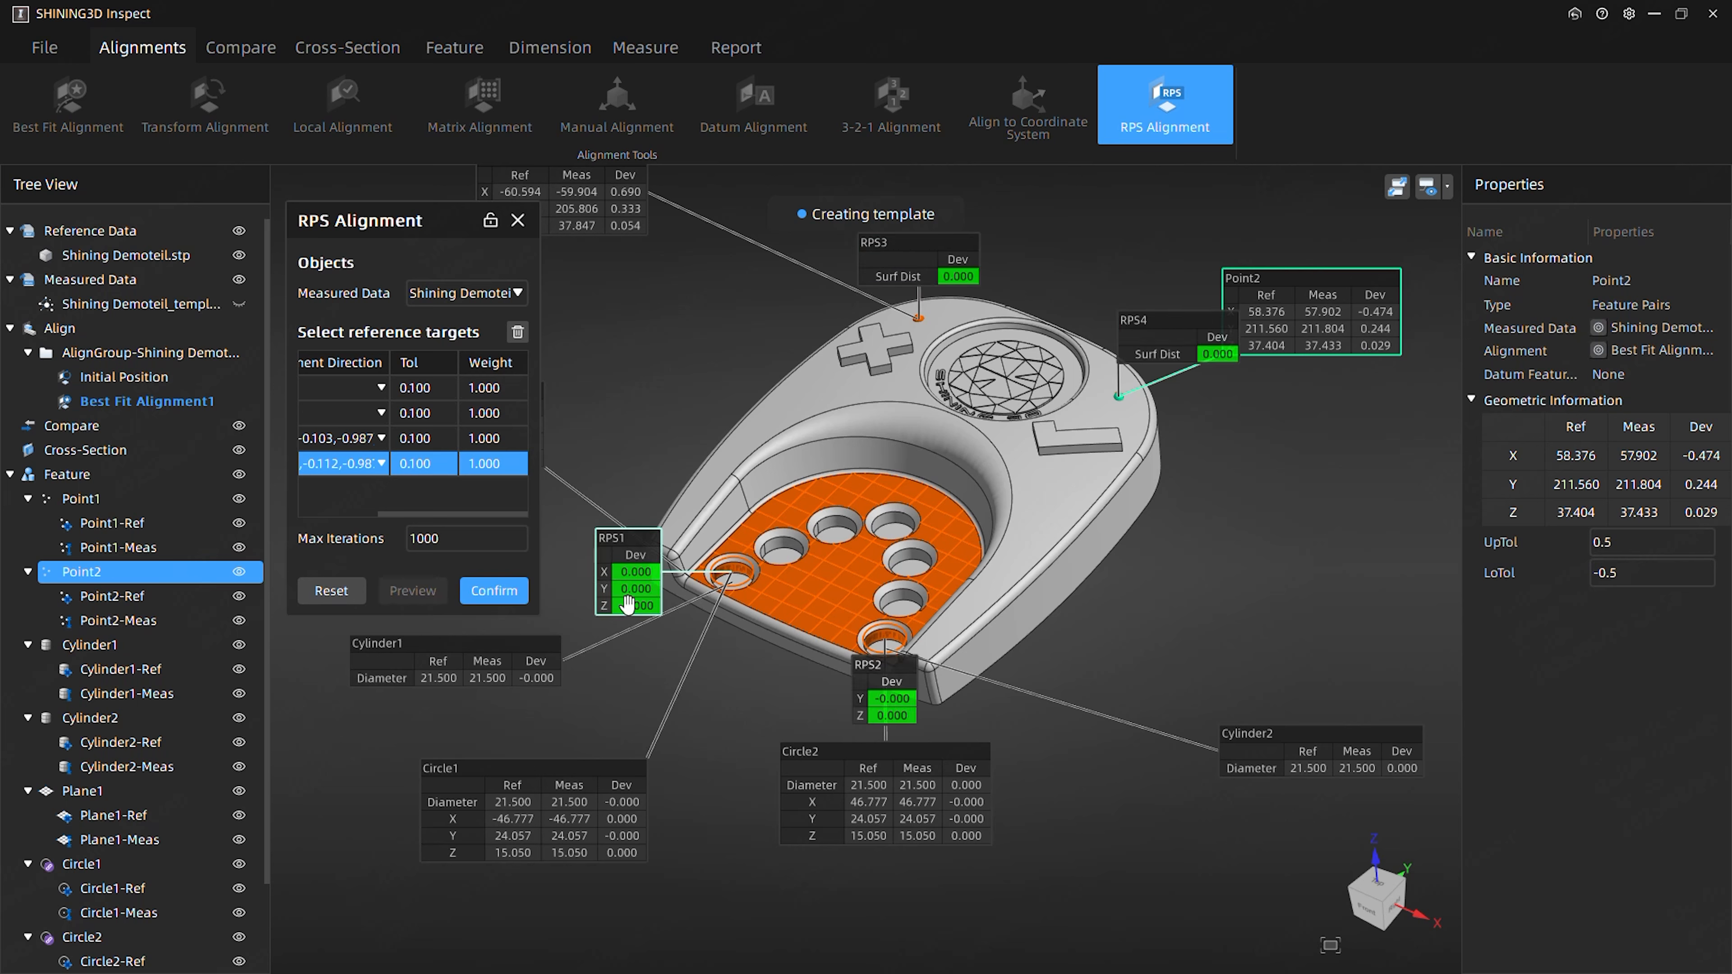
- Move the RPS1 and RPS2 deviation labels clear of the part's front edge and confirm the RPS alignment
{"action": "left_click_drag", "start_coordinate": [631, 587], "coordinate": [552, 645]}
{"action": "left_click_drag", "start_coordinate": [902, 698], "coordinate": [1145, 829]}
{"action": "left_click_drag", "start_coordinate": [562, 649], "coordinate": [623, 723]}
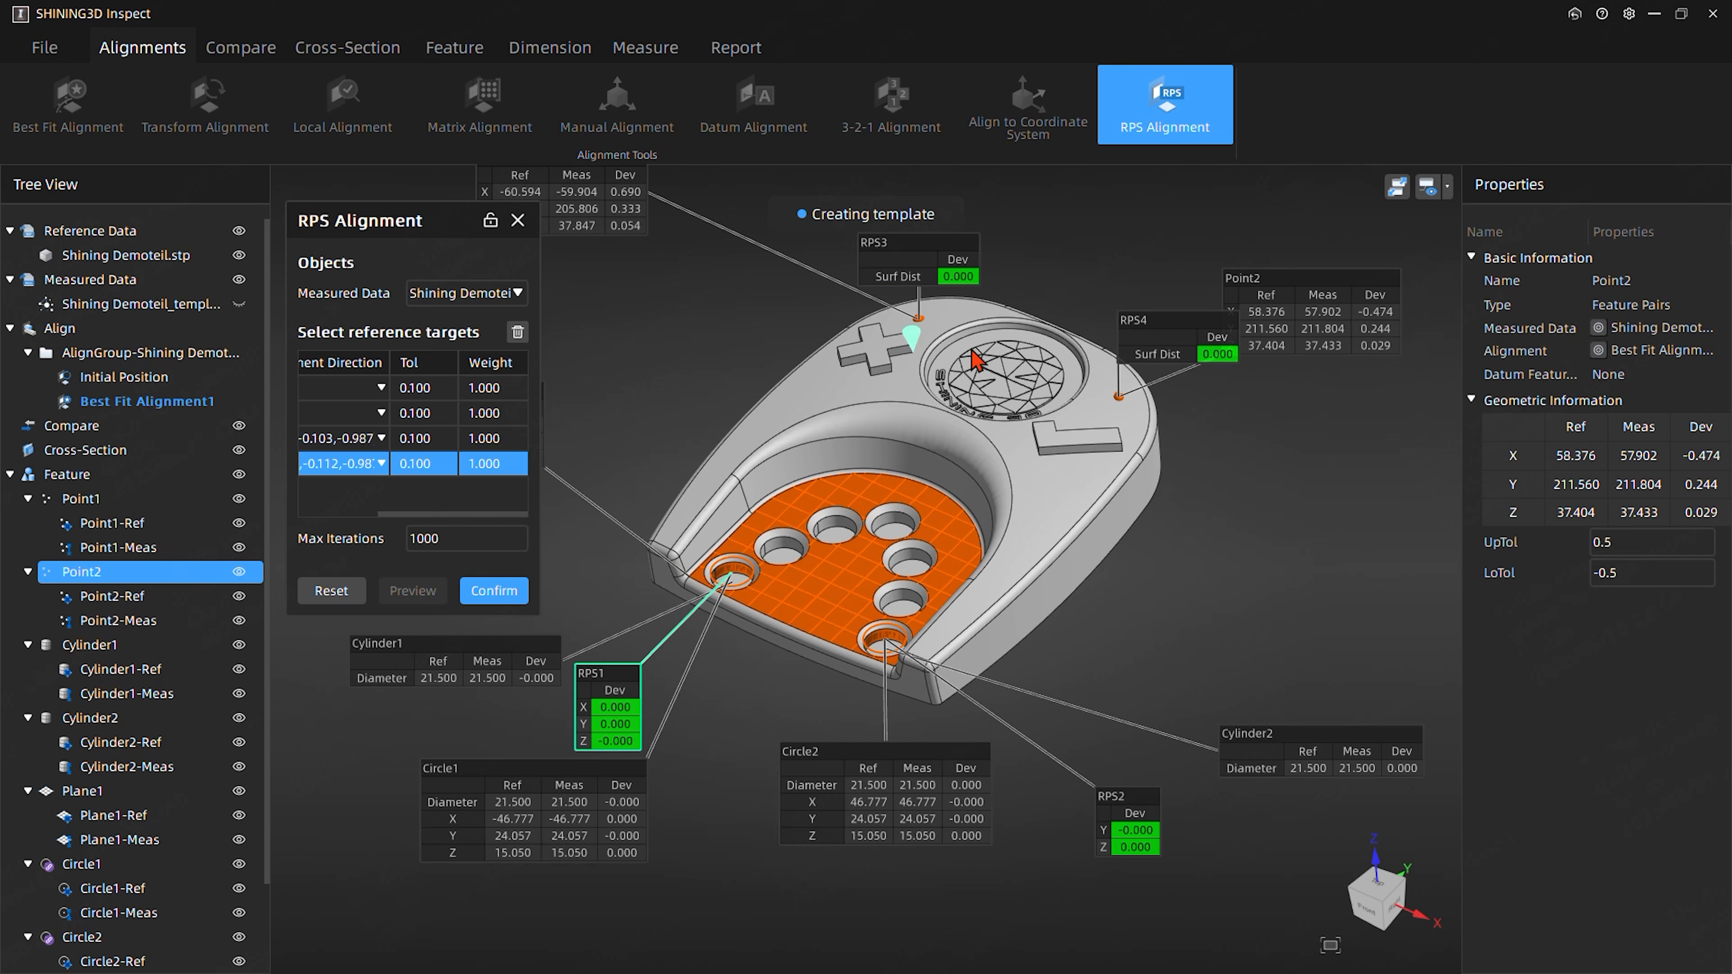
{"action": "left_click", "coordinate": [494, 593]}
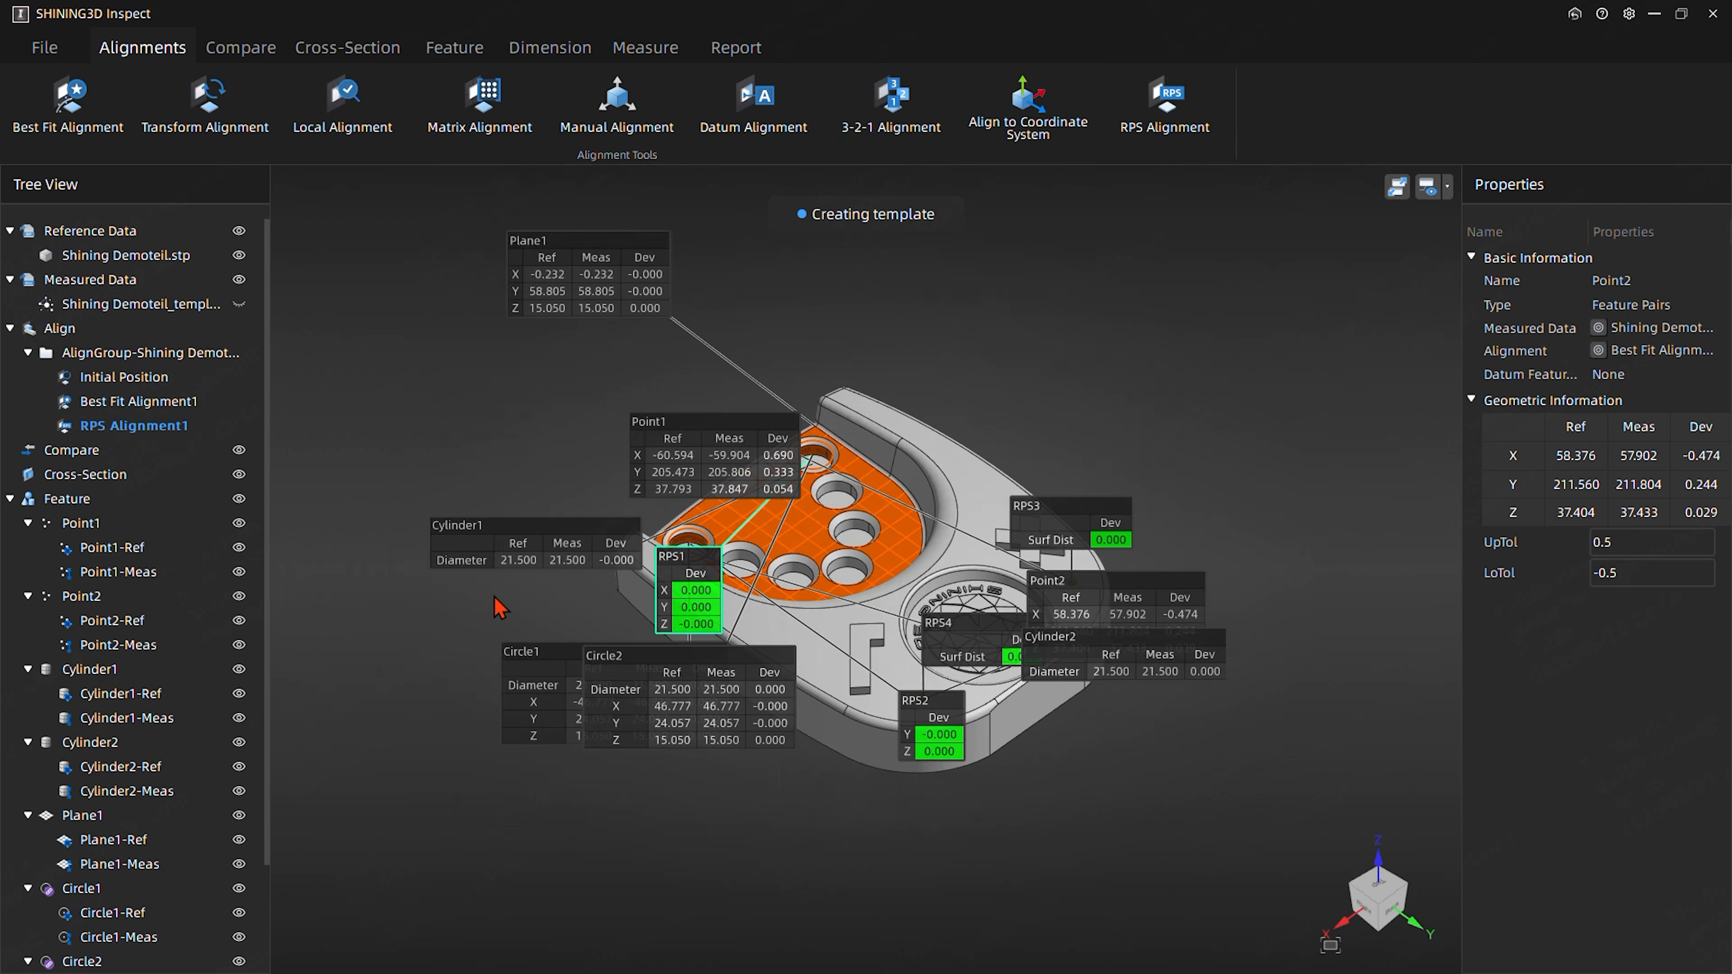
- Turn the part's front back into view and move the Point2 label clear of the RPS4 label
{"action": "middle_click_drag", "start_coordinate": [691, 784], "coordinate": [990, 550]}
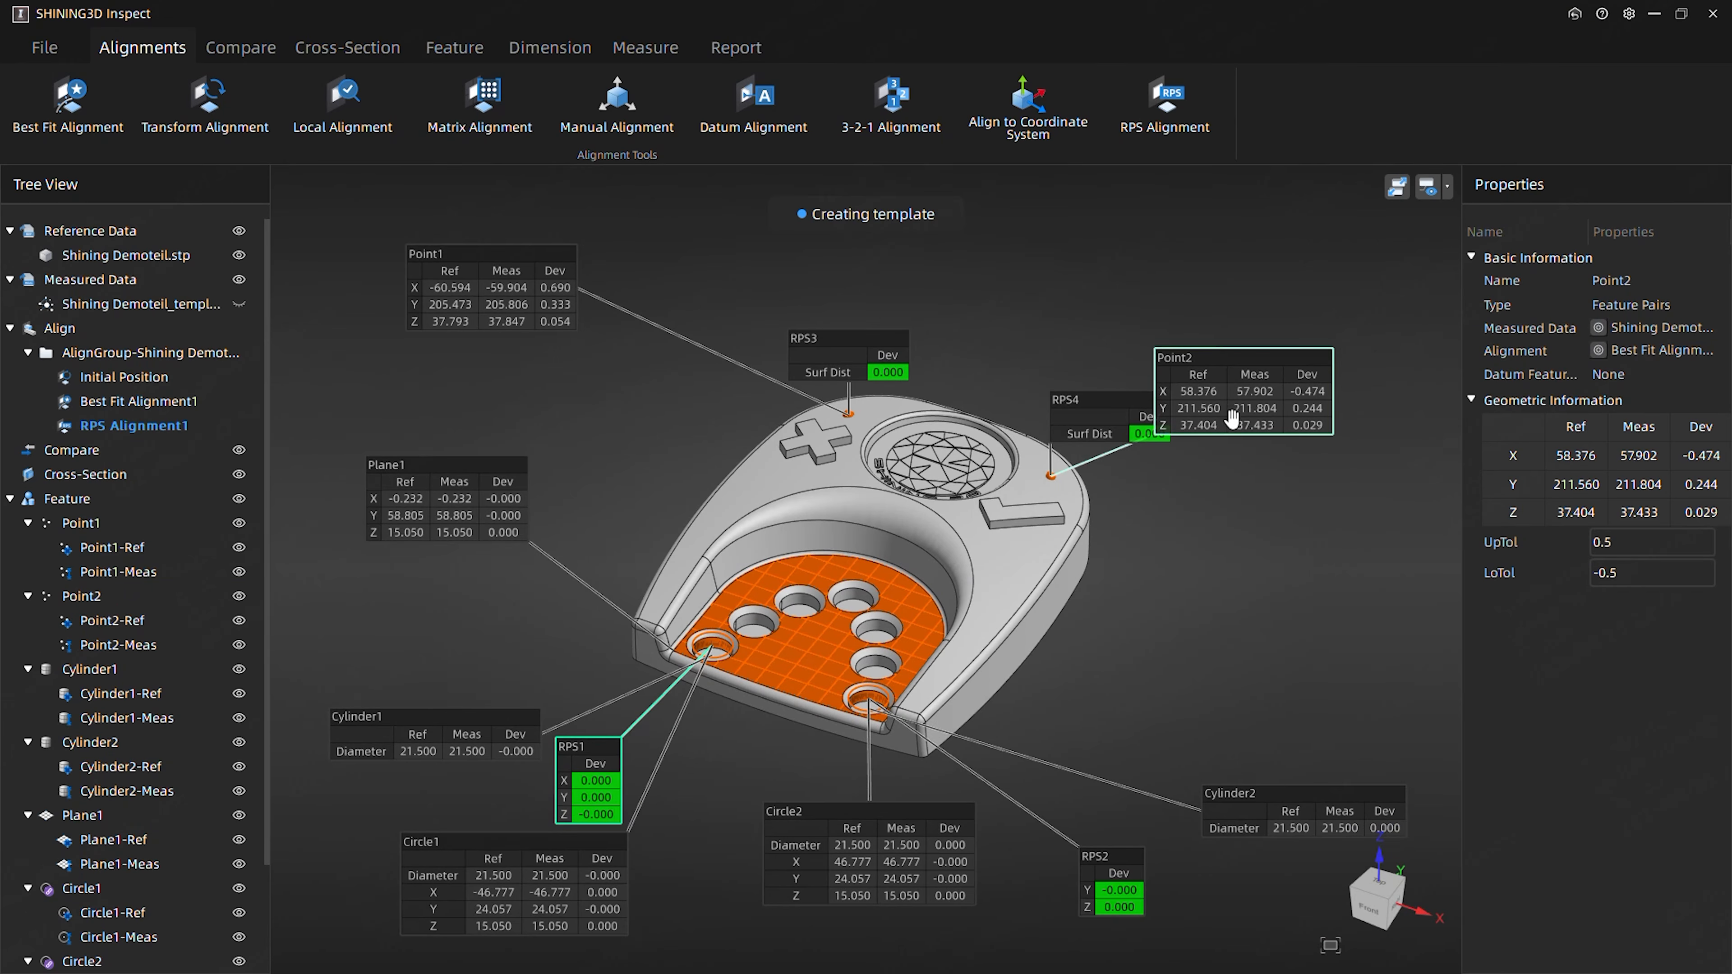
{"action": "left_click_drag", "start_coordinate": [1238, 360], "coordinate": [1250, 227]}
{"action": "middle_click_drag", "start_coordinate": [802, 499], "coordinate": [738, 504]}
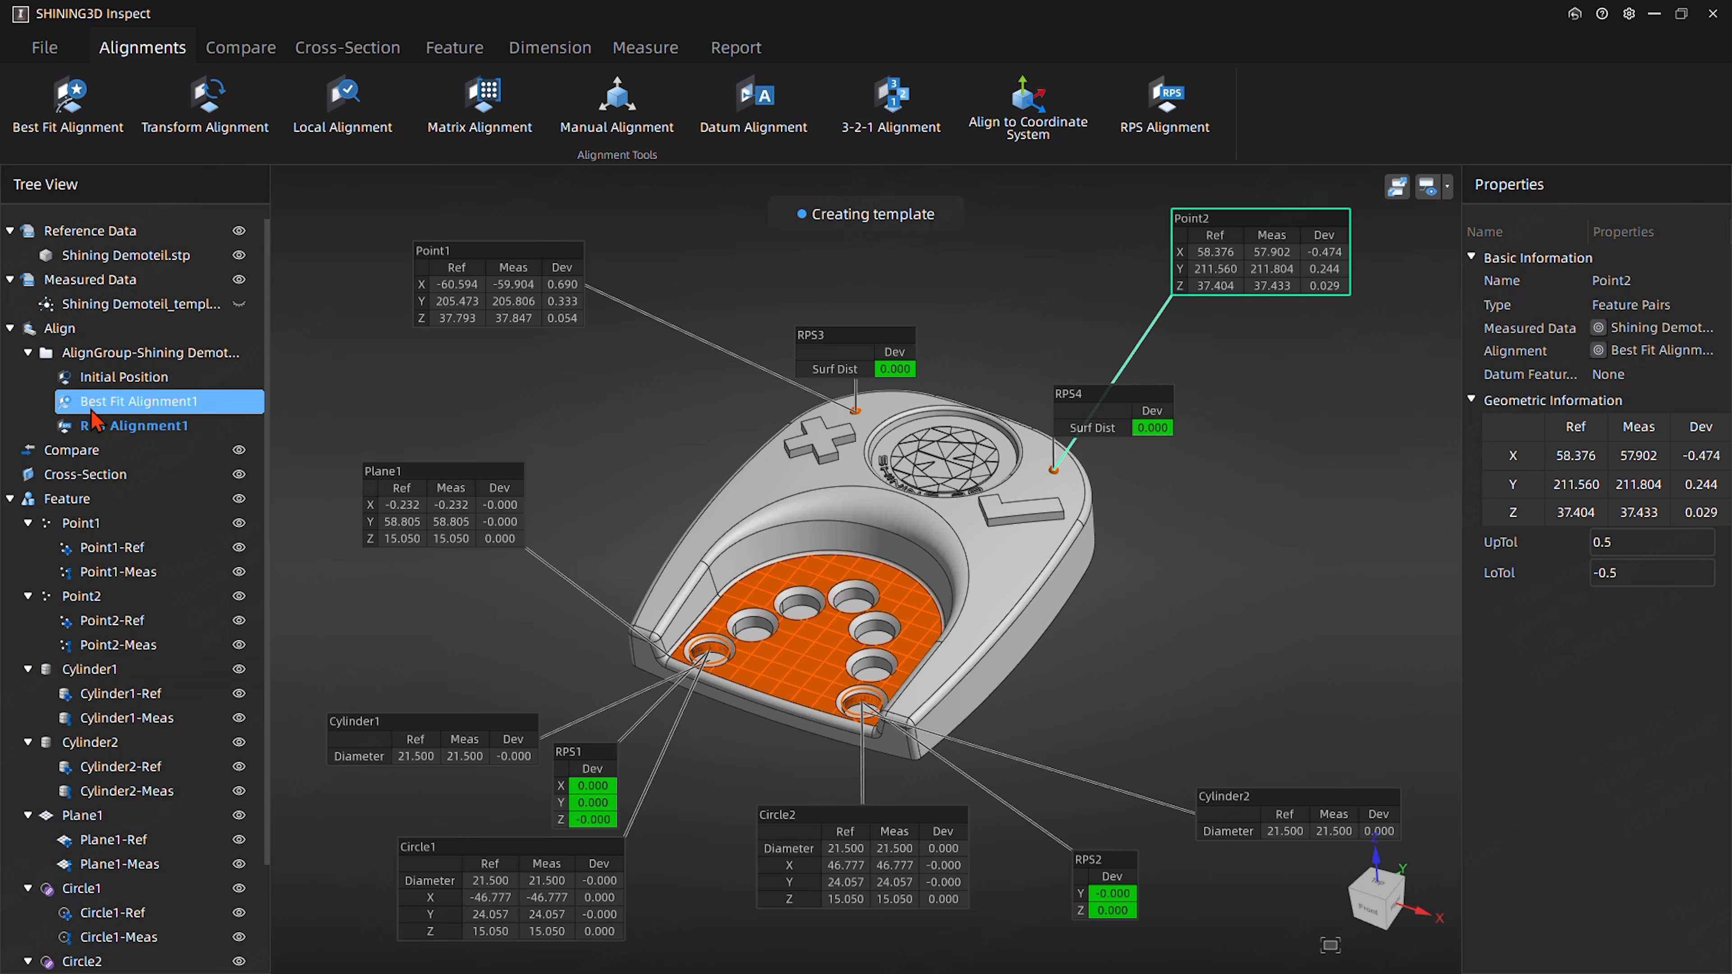
{"action": "left_click", "coordinate": [103, 533]}
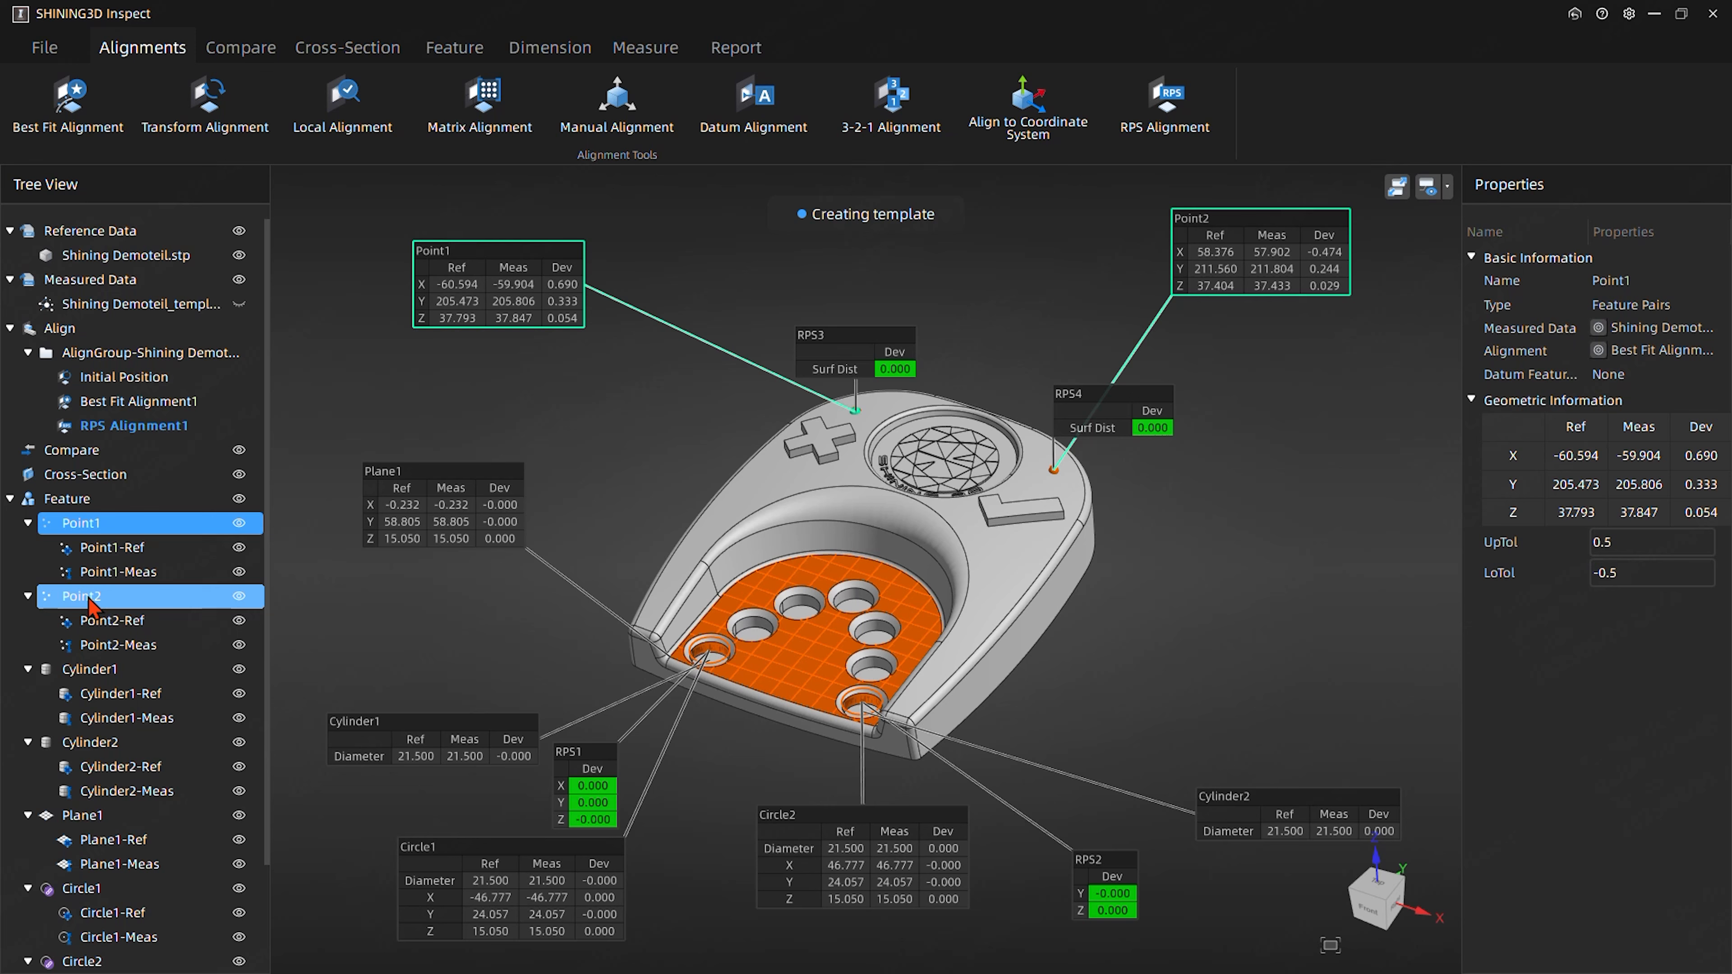
{"action": "scroll", "coordinate": [80, 844], "scroll_direction": "down", "scroll_amount": 2}
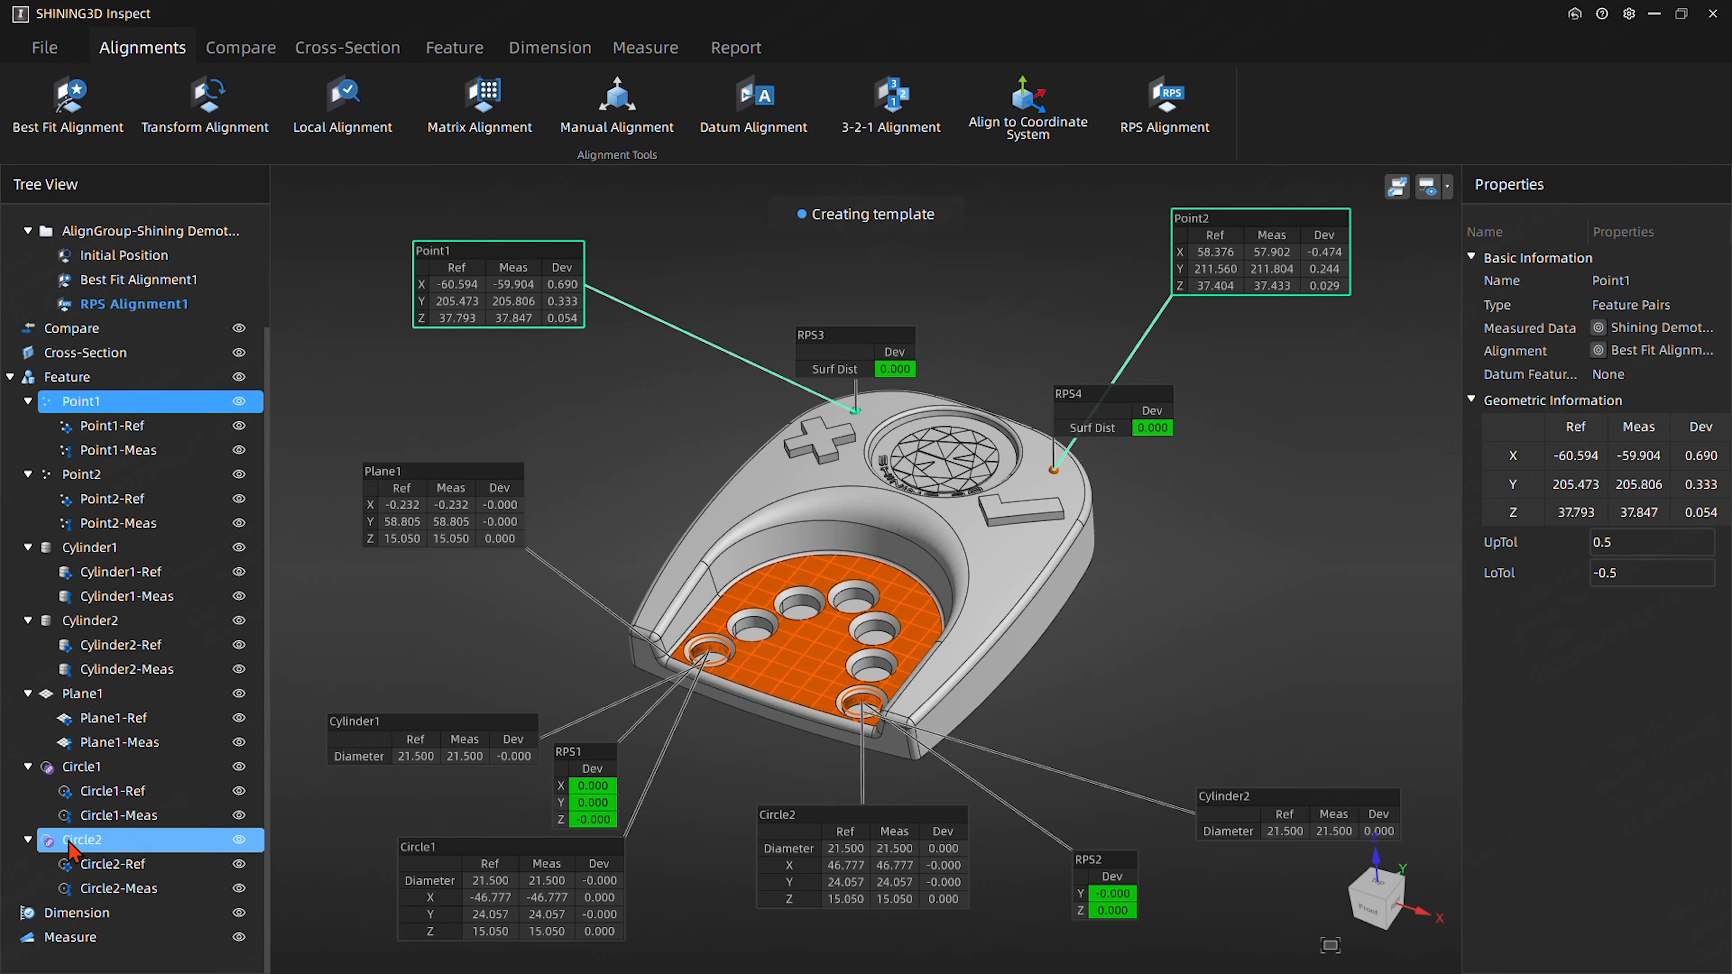
{"action": "key", "text": "Caps_Lock"}
{"action": "key", "text": "Caps_Lock"}
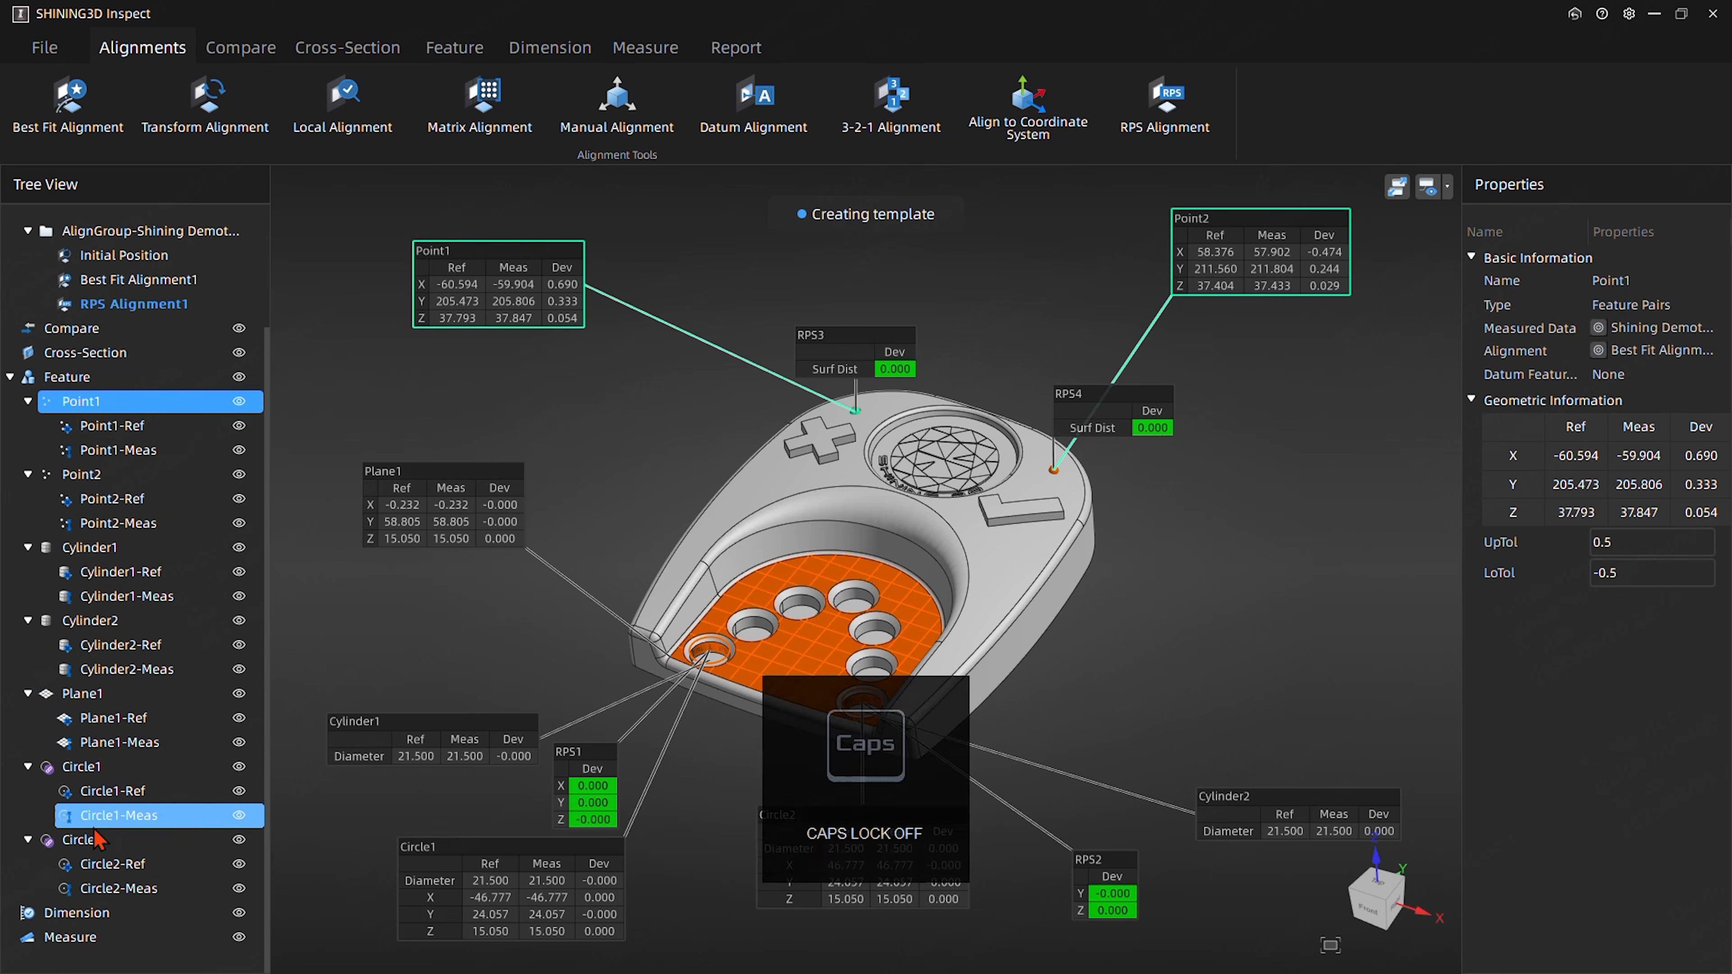
{"action": "left_click", "coordinate": [82, 841], "text": "shift"}
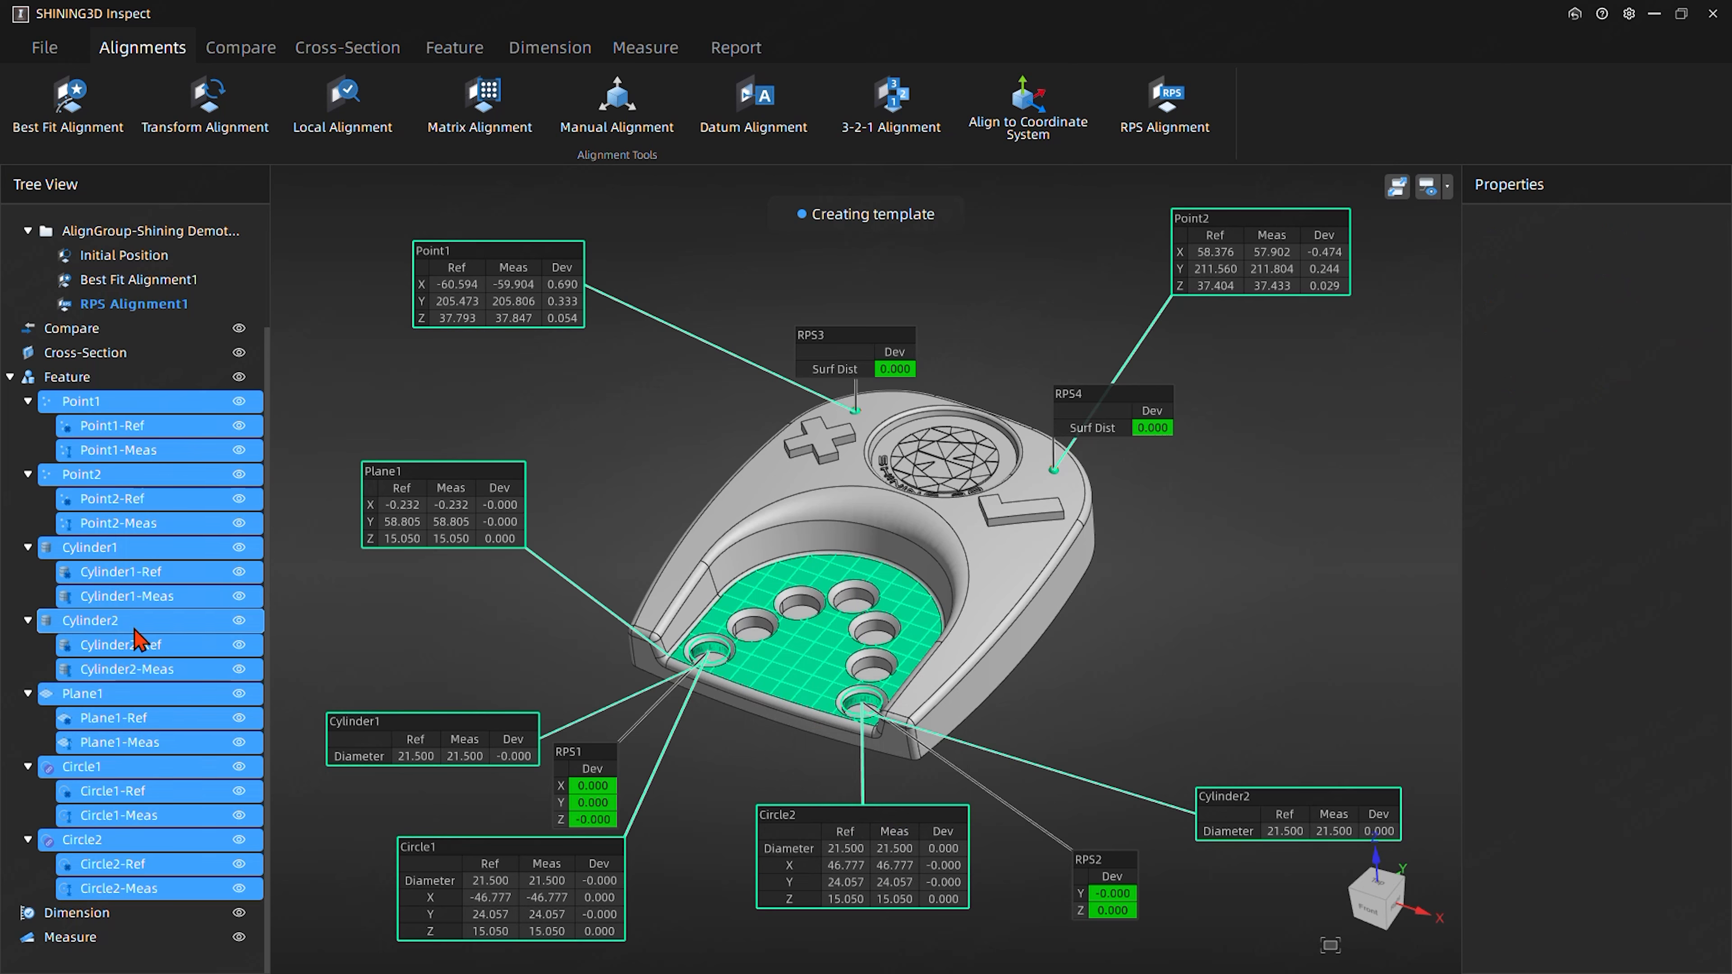
{"action": "right_click", "coordinate": [148, 452]}
{"action": "left_click", "coordinate": [398, 414]}
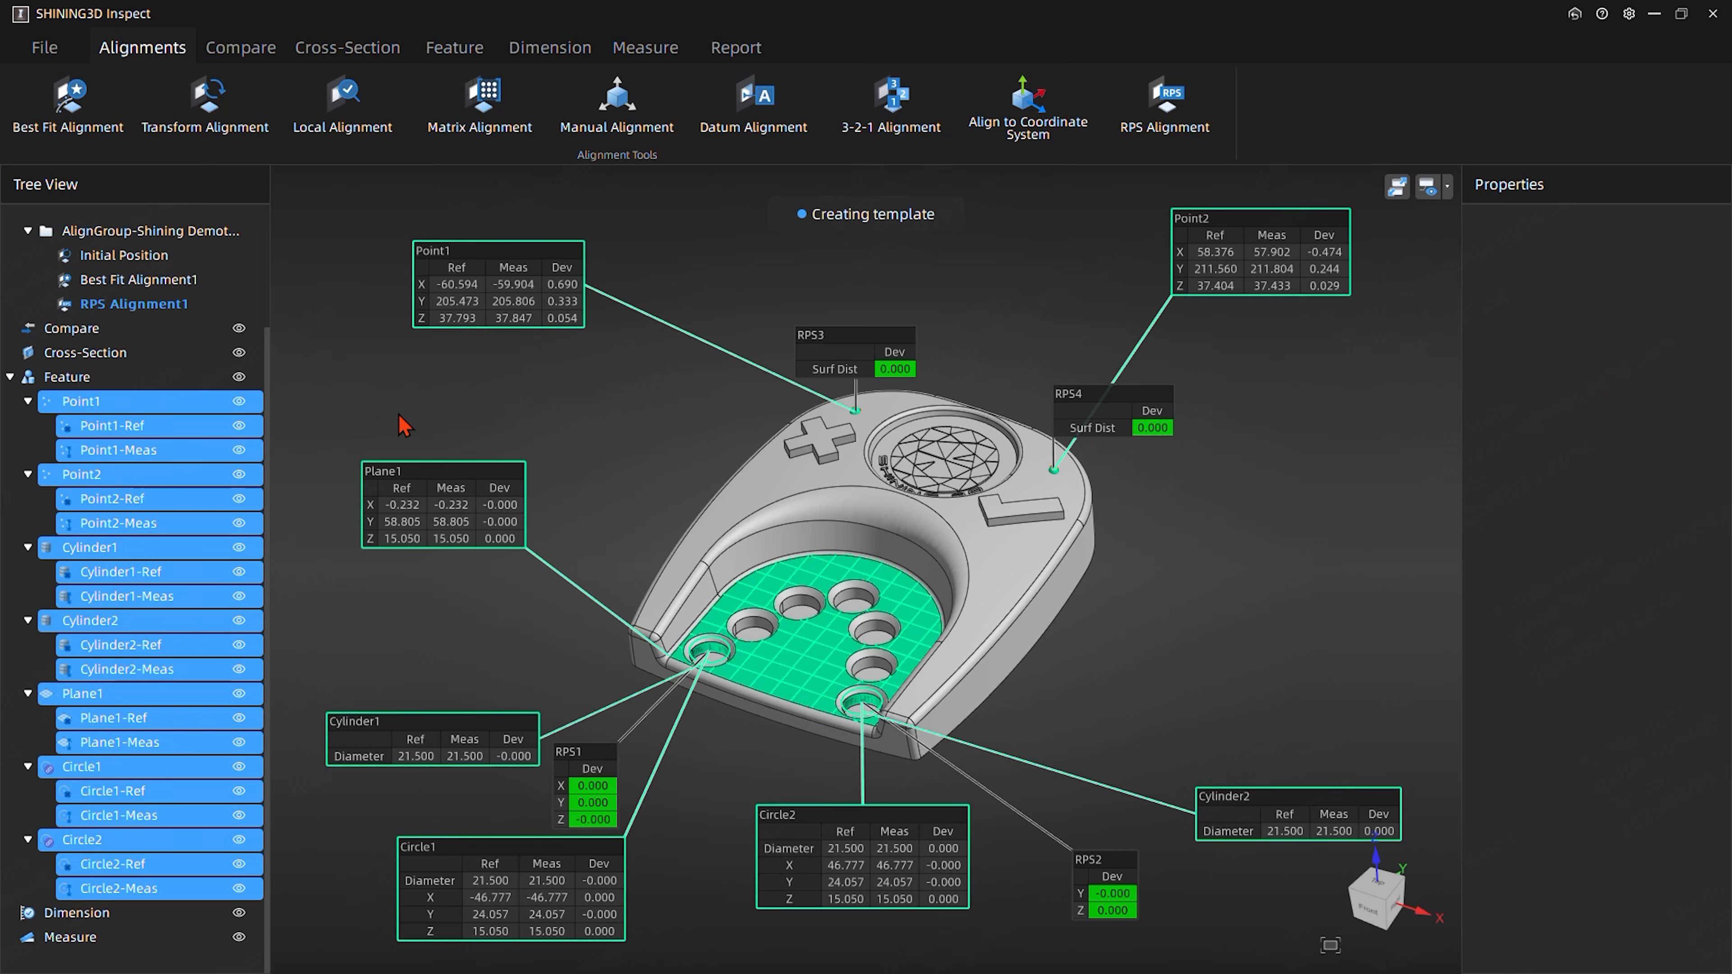
- Group the features Point1, Point2, Cylinder1, Cylinder2, Plane1, Circle1 and Circle2 without selecting their Ref and Meas entries
{"action": "left_click", "coordinate": [78, 407]}
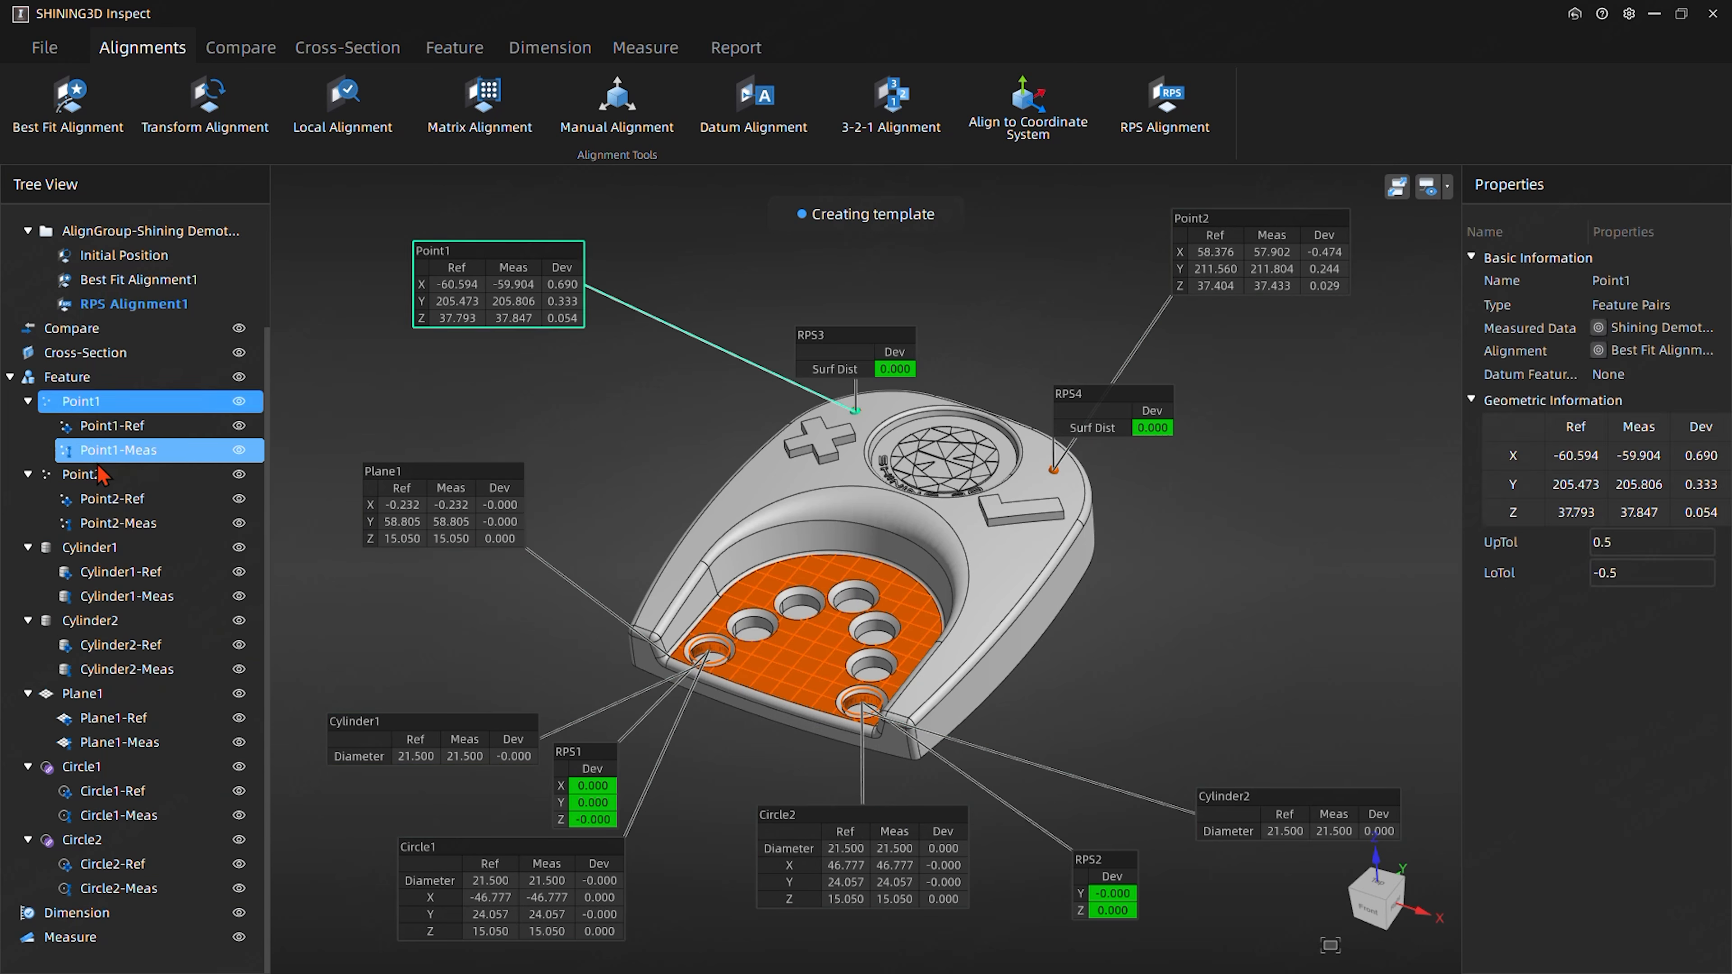
{"action": "left_click", "coordinate": [88, 478], "text": "ctrl"}
{"action": "left_click", "coordinate": [89, 548], "text": "ctrl"}
{"action": "left_click", "coordinate": [90, 620], "text": "ctrl"}
{"action": "left_click", "coordinate": [94, 694], "text": "ctrl"}
{"action": "left_click", "coordinate": [88, 767], "text": "ctrl"}
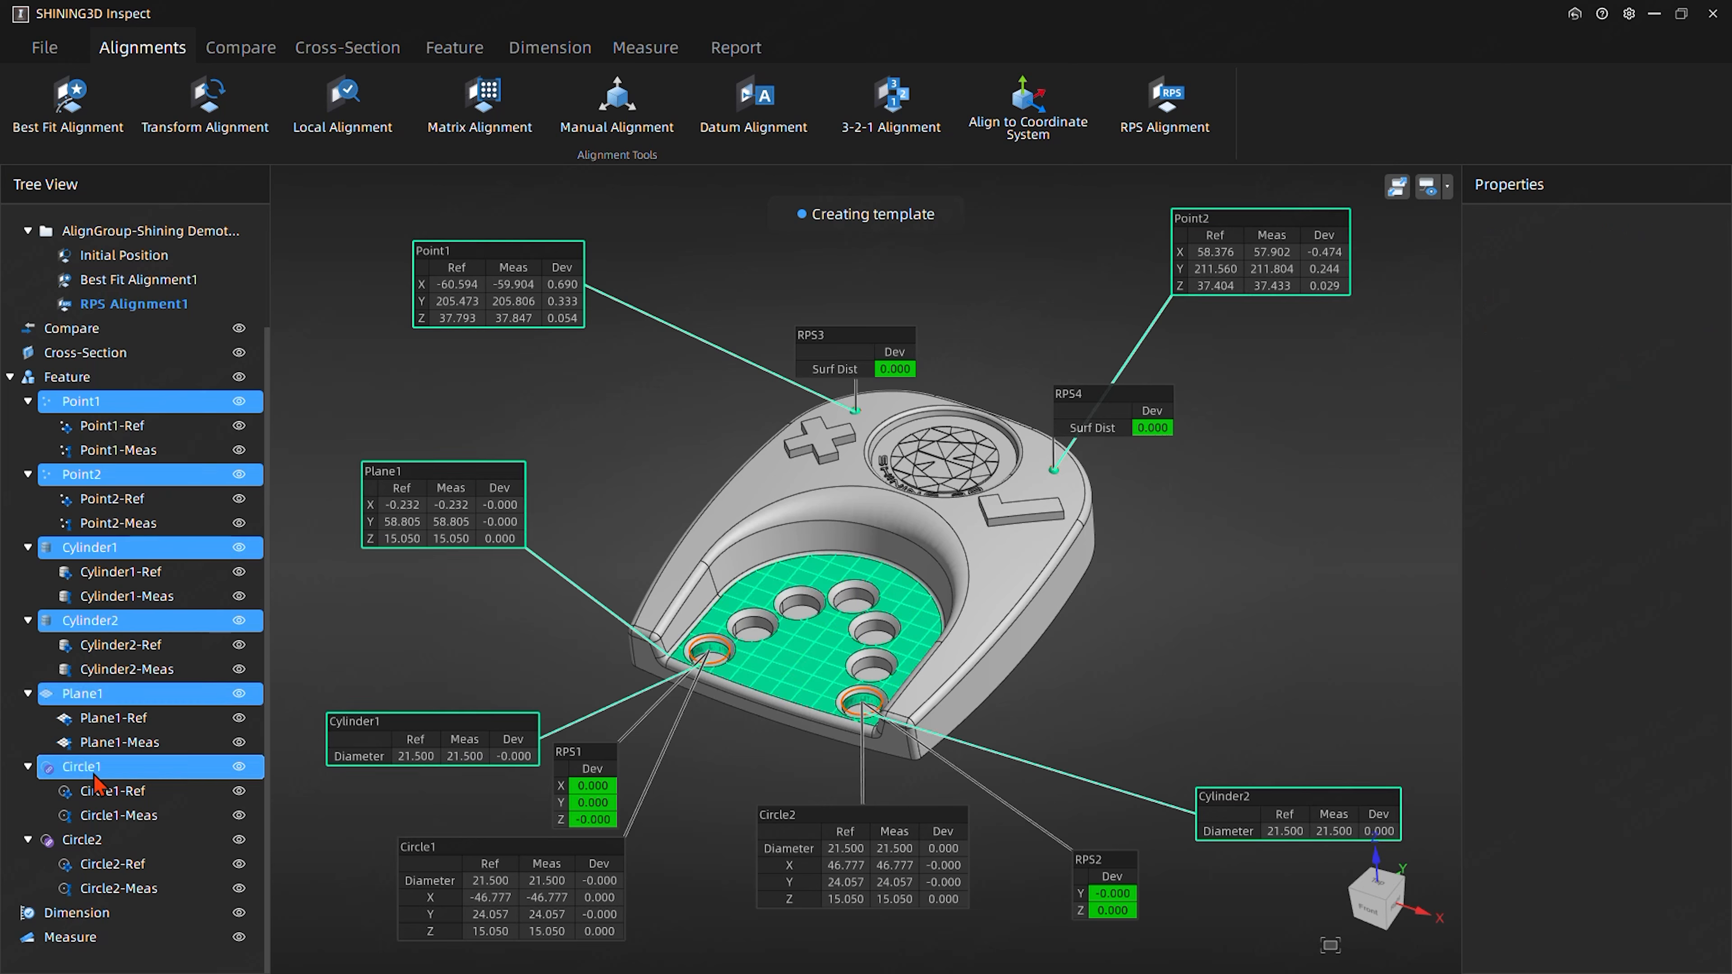
{"action": "left_click", "coordinate": [86, 845], "text": "ctrl"}
{"action": "right_click", "coordinate": [87, 850]}
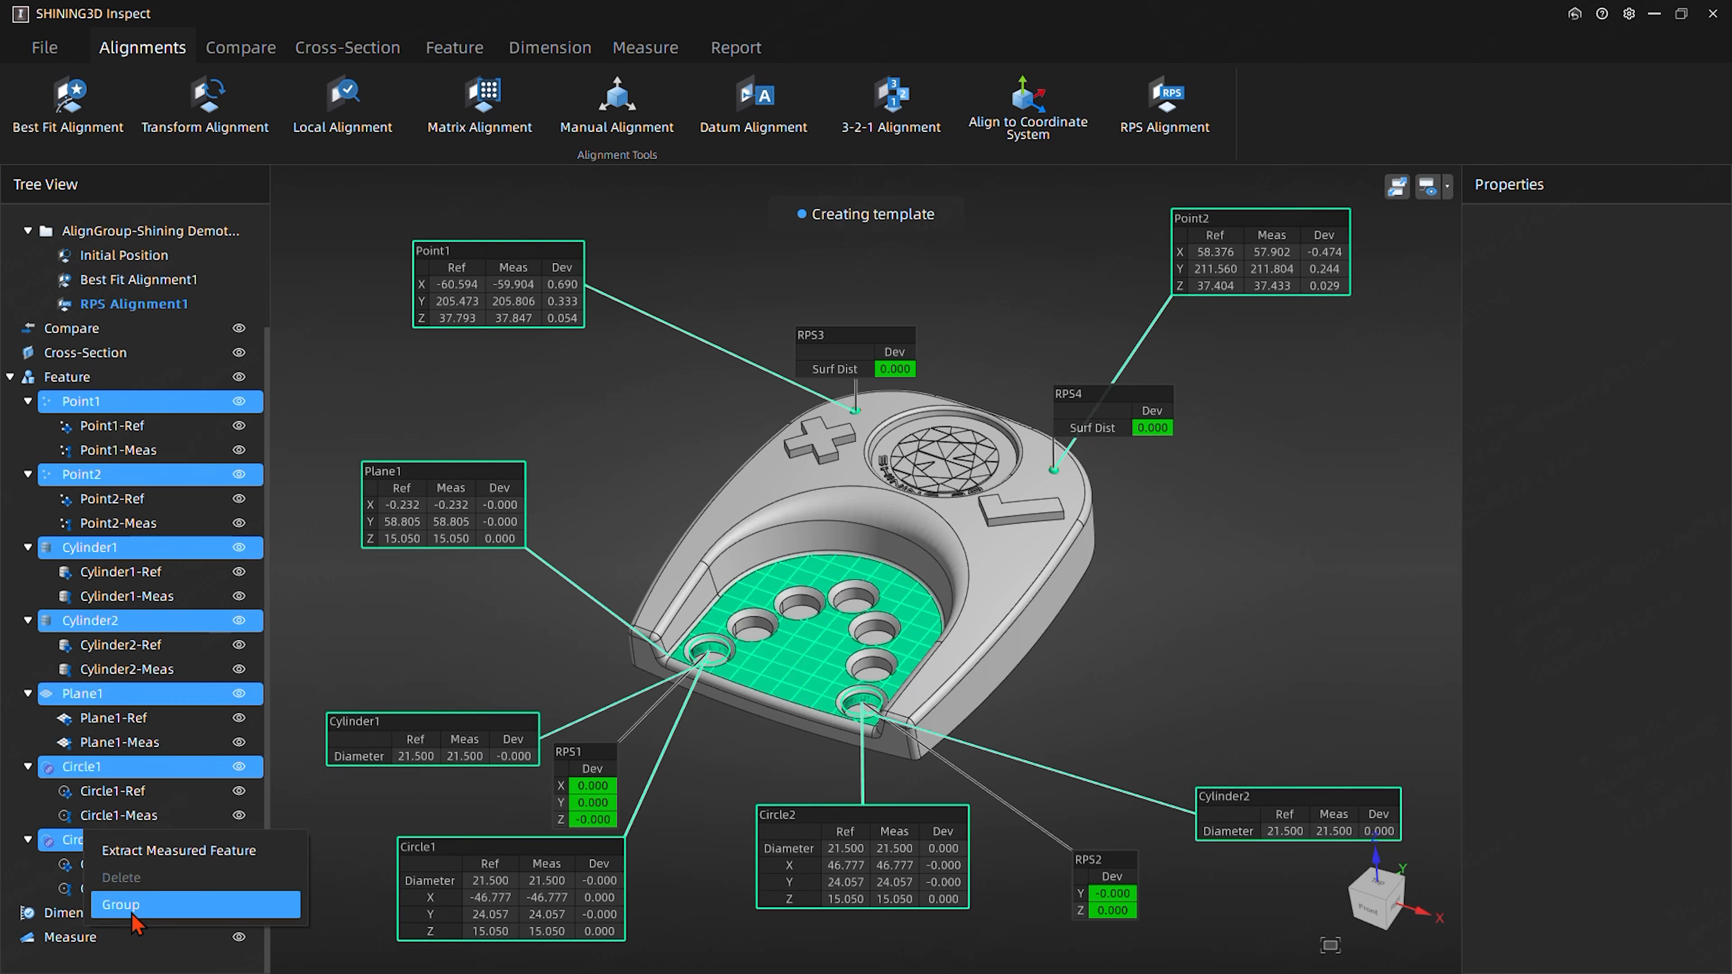
{"action": "left_click", "coordinate": [120, 900]}
- Rename the new feature group to BFA and hide it in the view, leaving it collapsed in the tree
{"action": "left_click", "coordinate": [85, 401]}
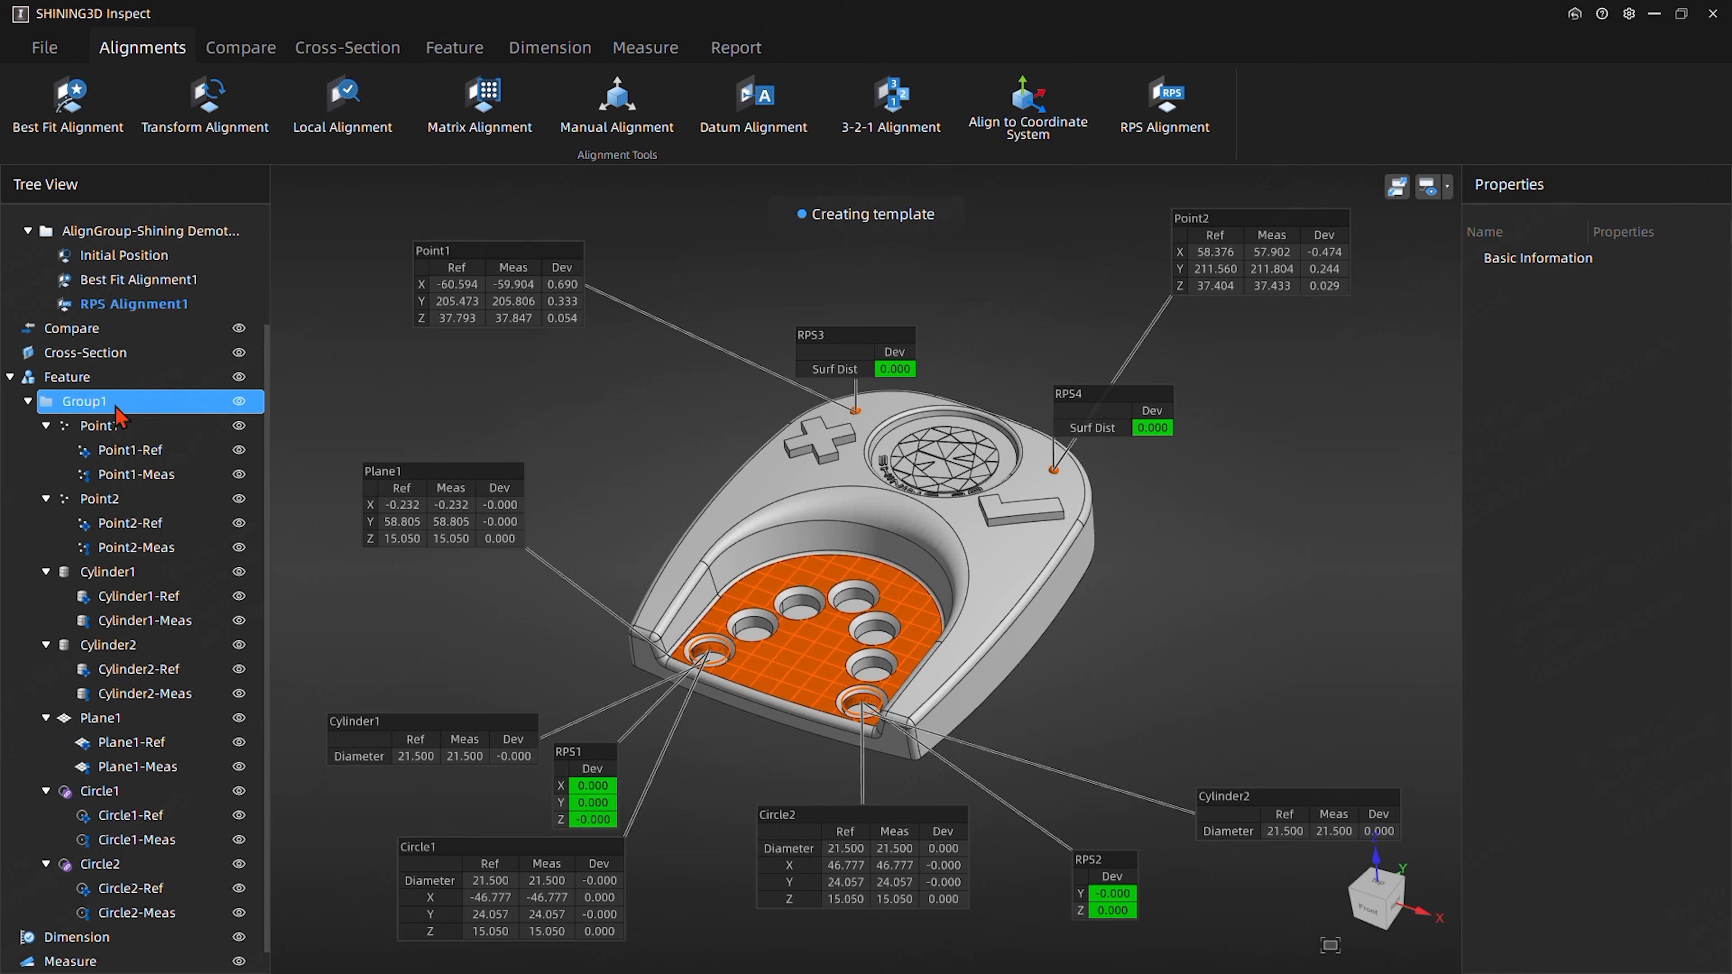
{"action": "left_click", "coordinate": [85, 401]}
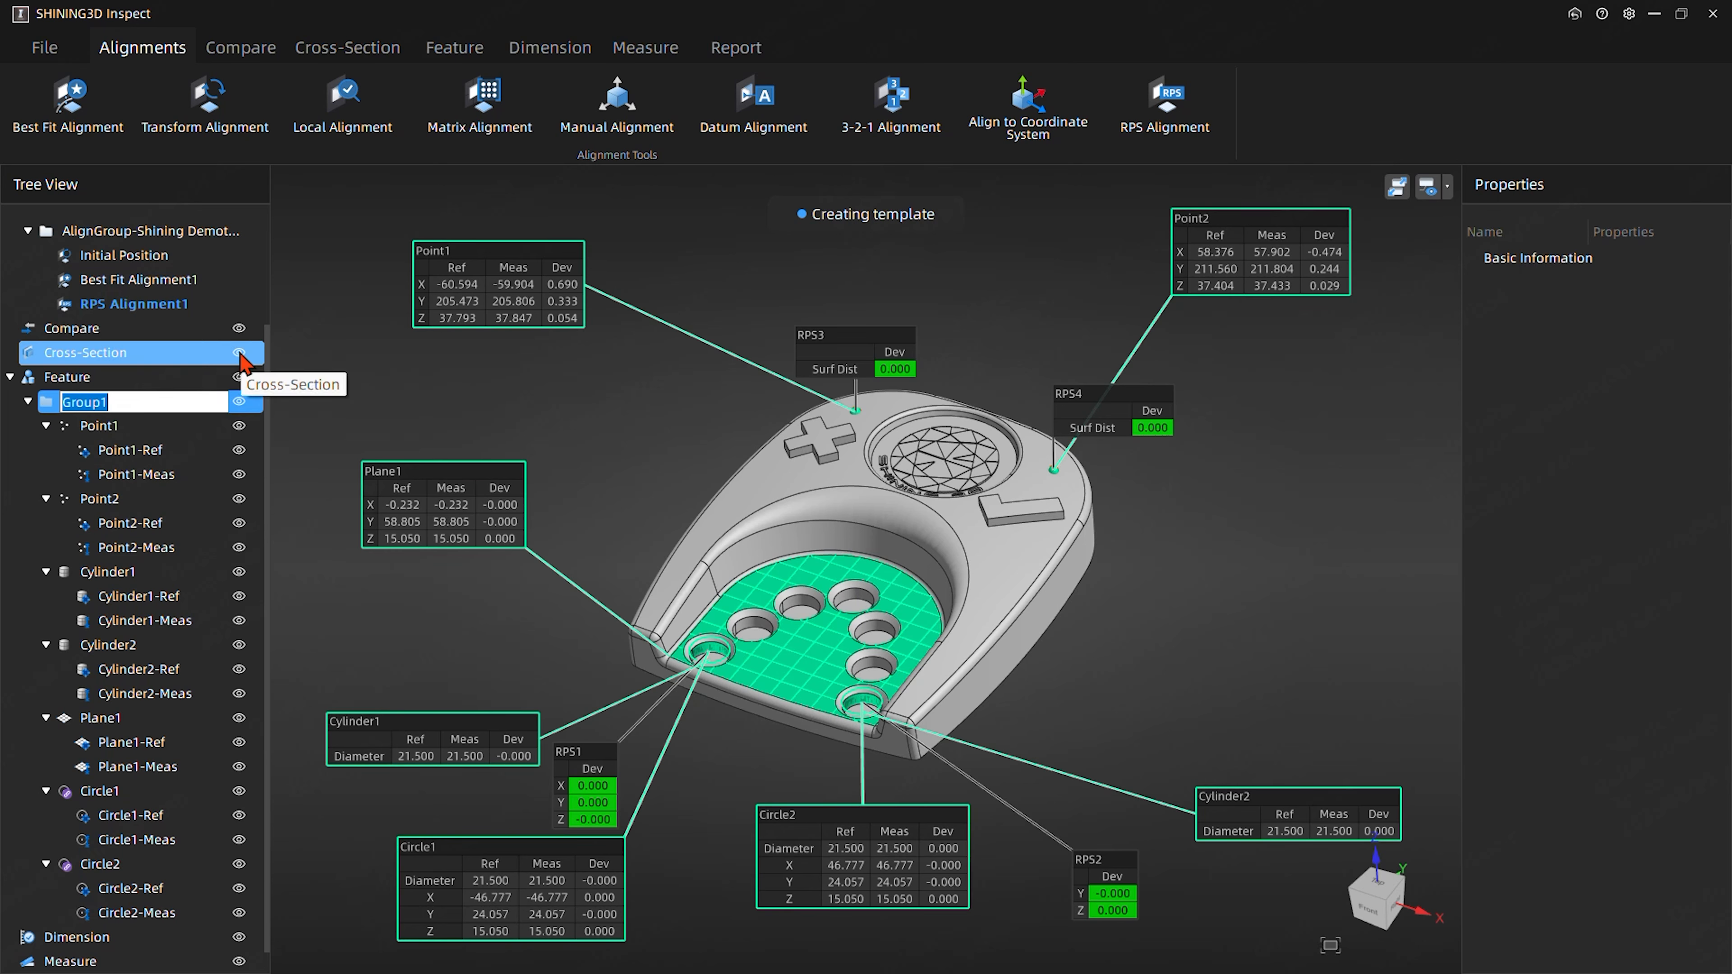
{"action": "type", "text": "BFA"}
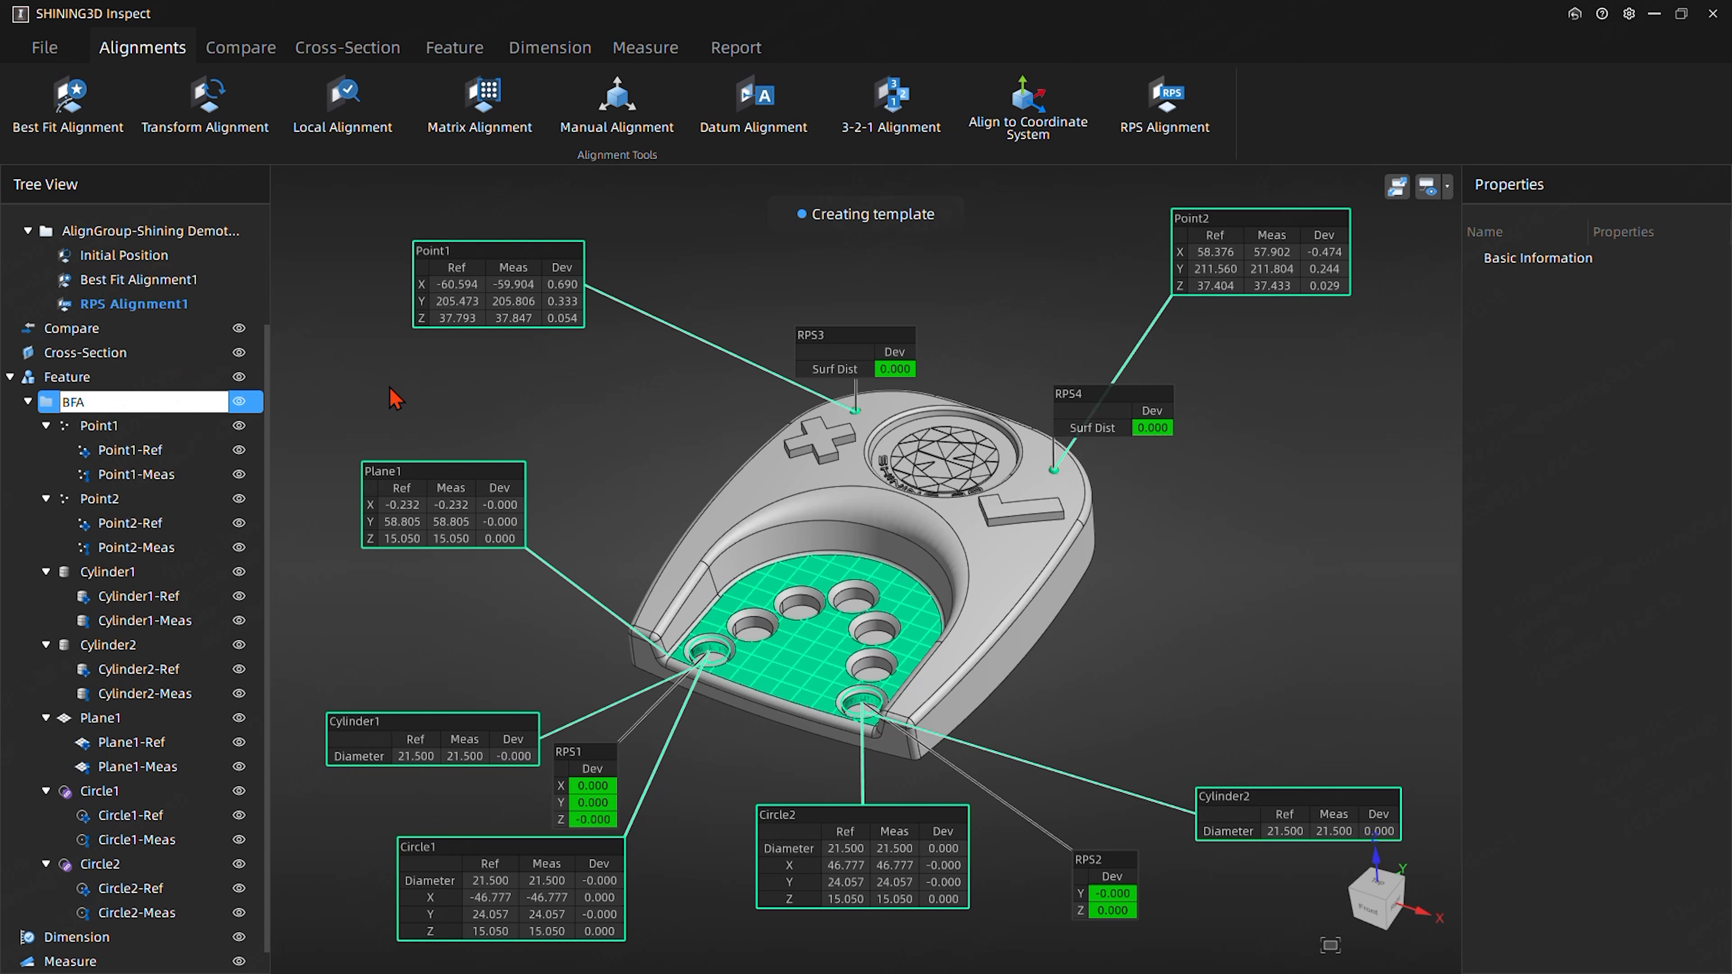
{"action": "left_click", "coordinate": [130, 409]}
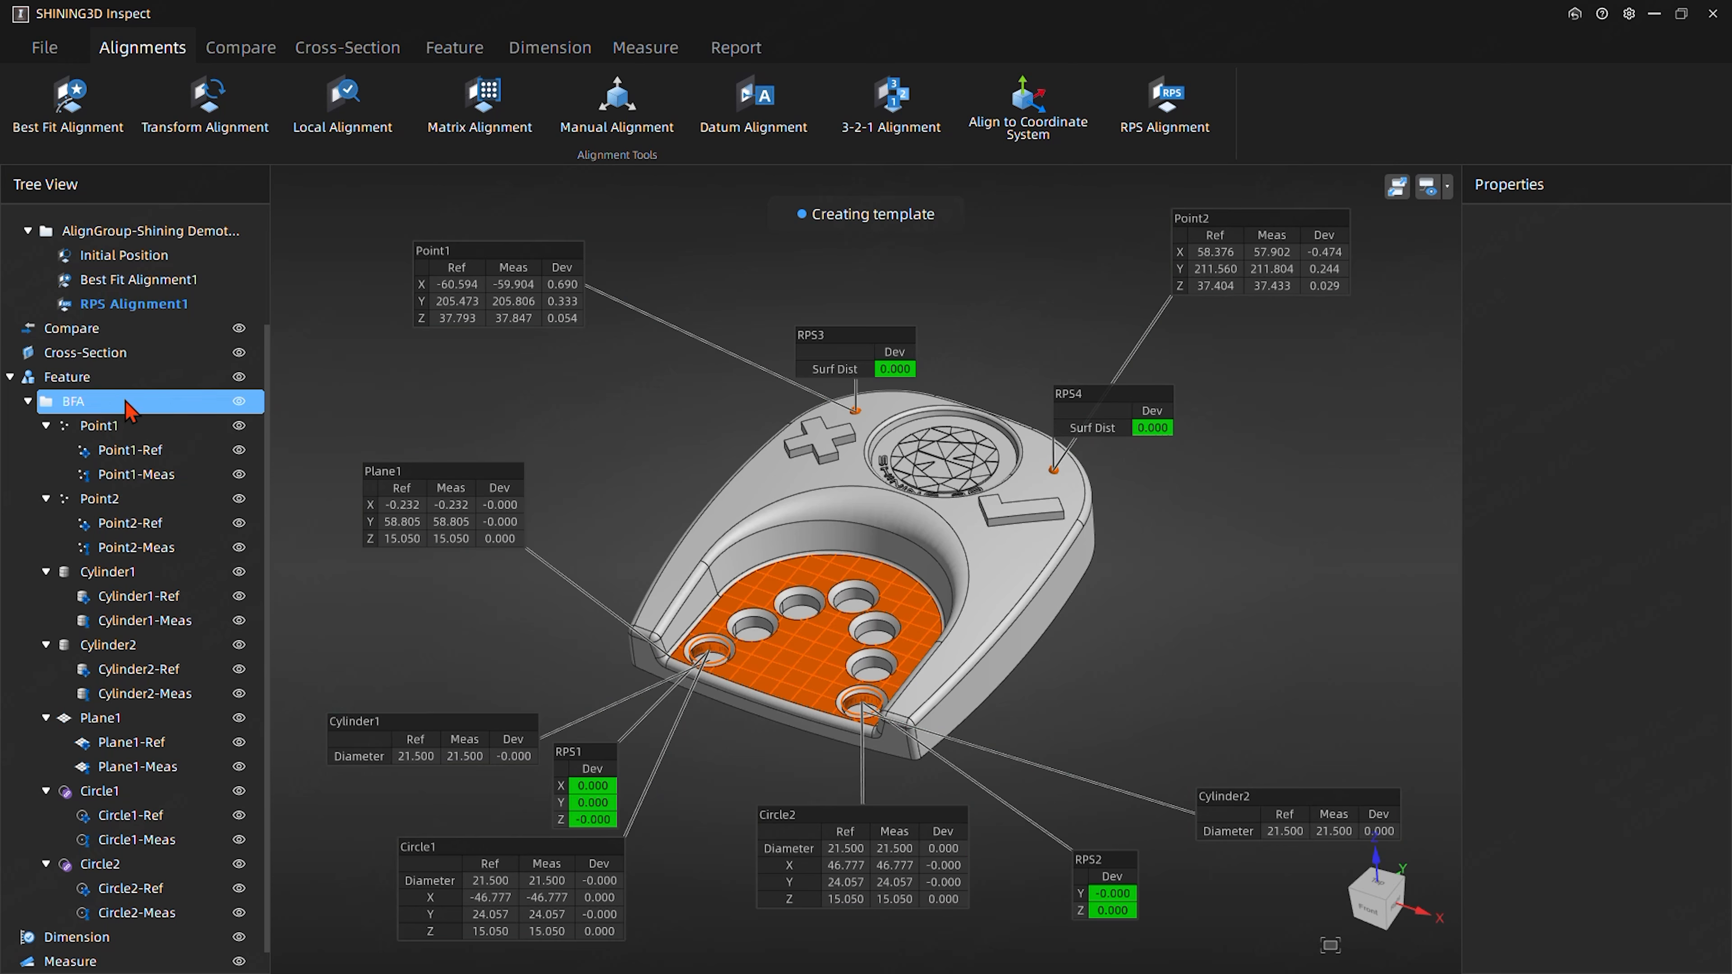
{"action": "left_click", "coordinate": [239, 402]}
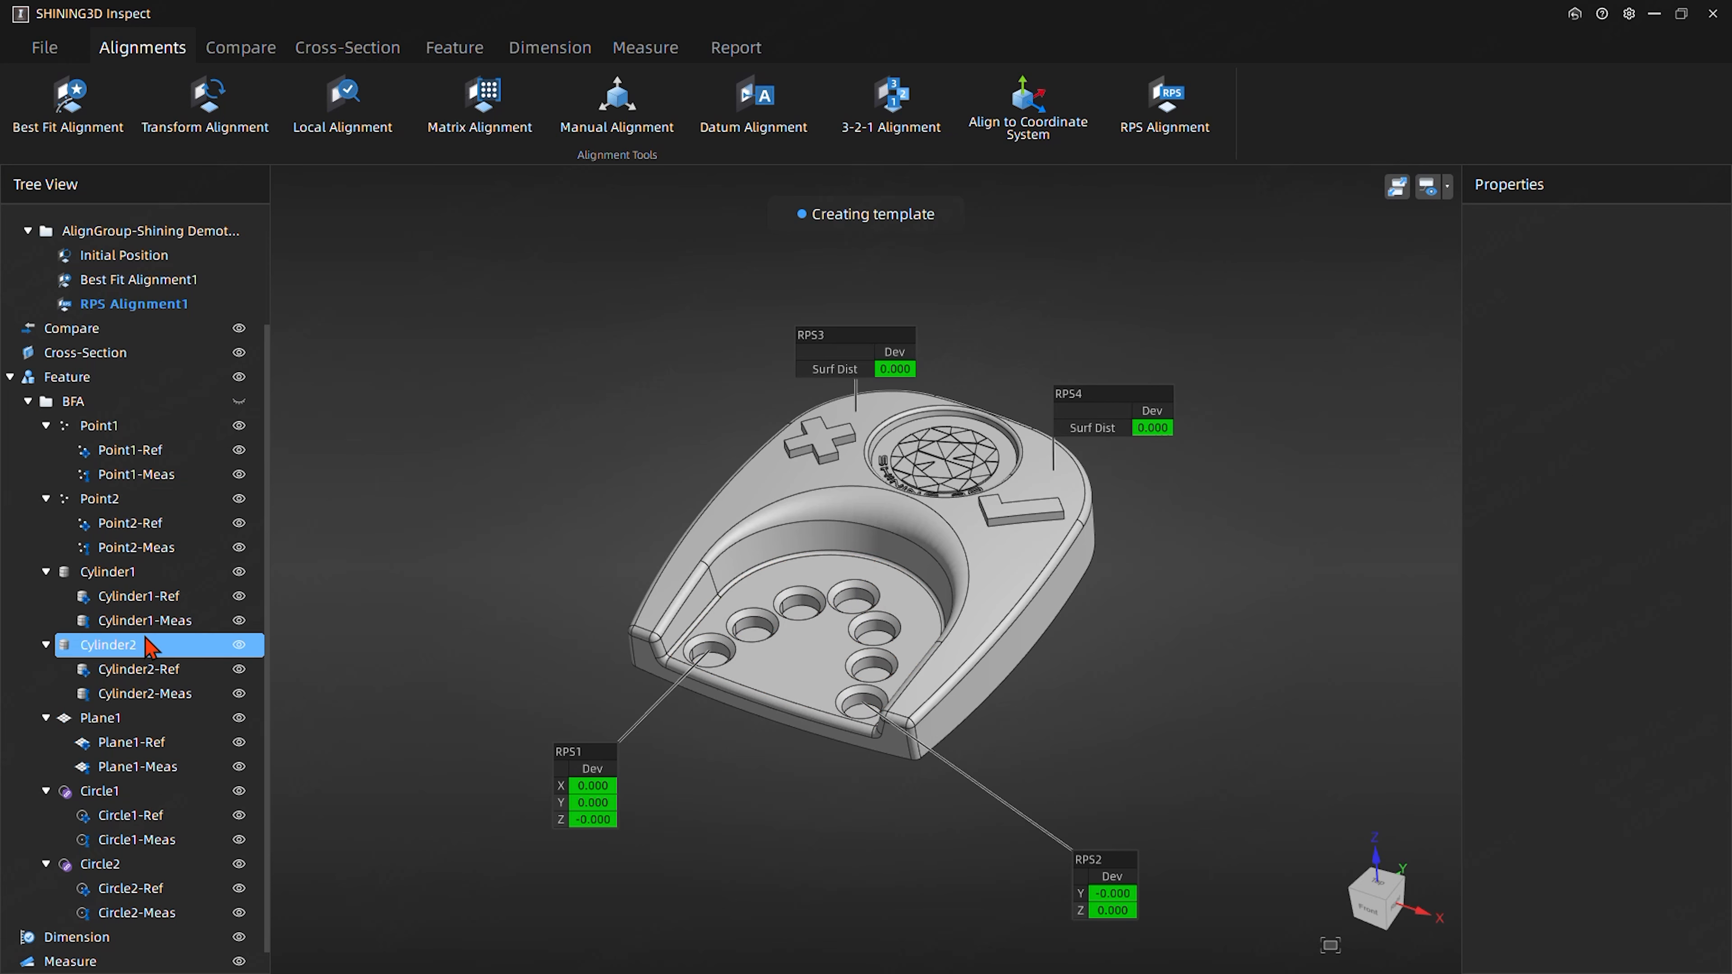
{"action": "left_click", "coordinate": [28, 403]}
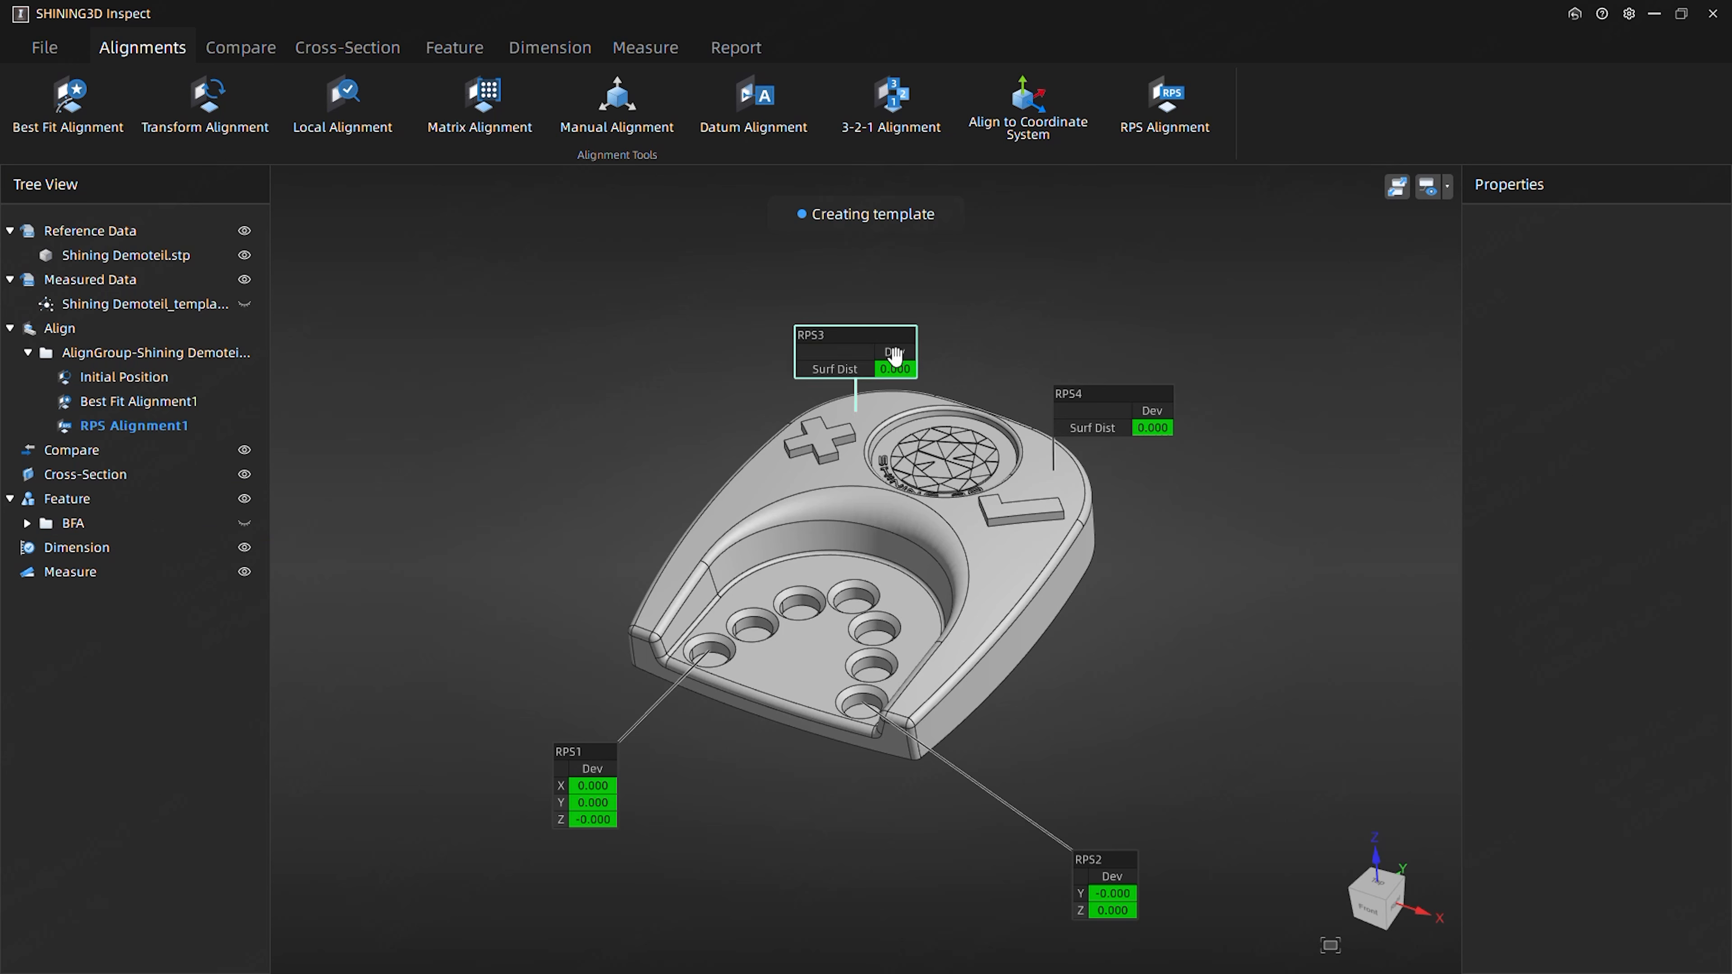
- Spread the RPS1, RPS2, RPS3 and RPS4 deviation labels around the outside of the part
{"action": "left_click_drag", "start_coordinate": [901, 359], "coordinate": [647, 359]}
{"action": "left_click_drag", "start_coordinate": [1109, 427], "coordinate": [1250, 402]}
{"action": "mouse_move", "coordinate": [631, 794]}
{"action": "middle_mouse_down"}
{"action": "mouse_move", "coordinate": [572, 761]}
{"action": "mouse_move", "coordinate": [614, 792]}
{"action": "middle_mouse_up"}
{"action": "middle_click_drag", "start_coordinate": [1085, 883], "coordinate": [1121, 887]}
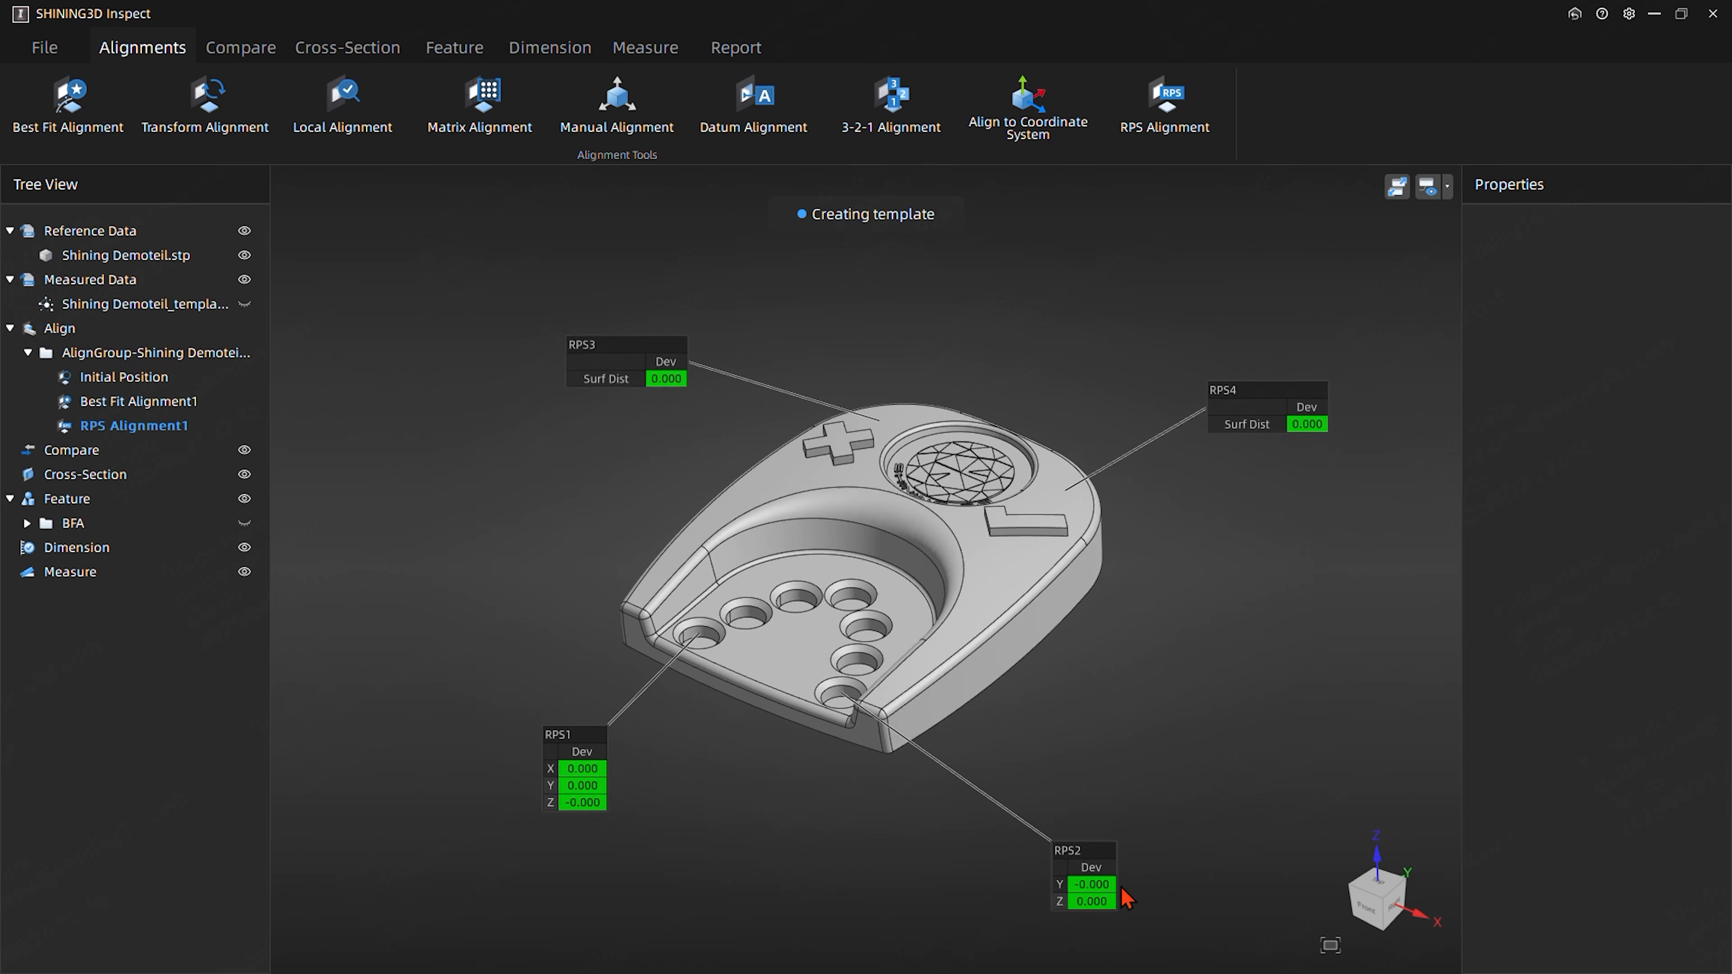
{"action": "left_click_drag", "start_coordinate": [1094, 886], "coordinate": [1065, 815]}
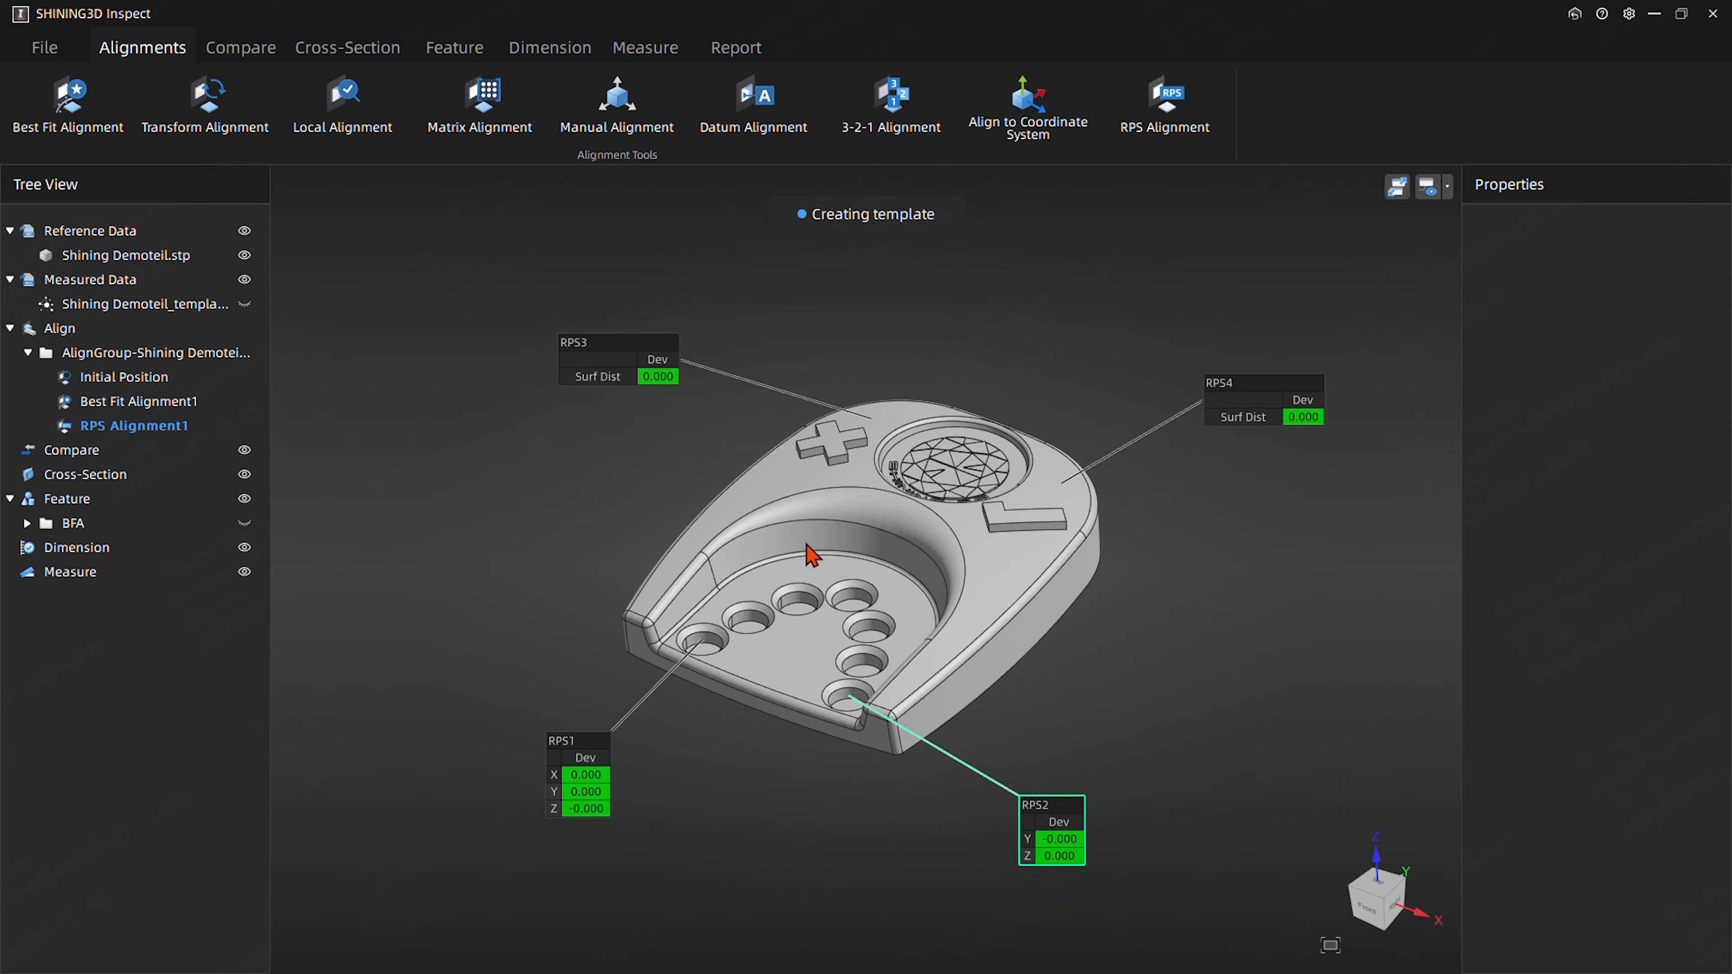
- Turn off the label display of RPS Alignment1 and bring up the comparison tools
{"action": "left_click", "coordinate": [234, 434]}
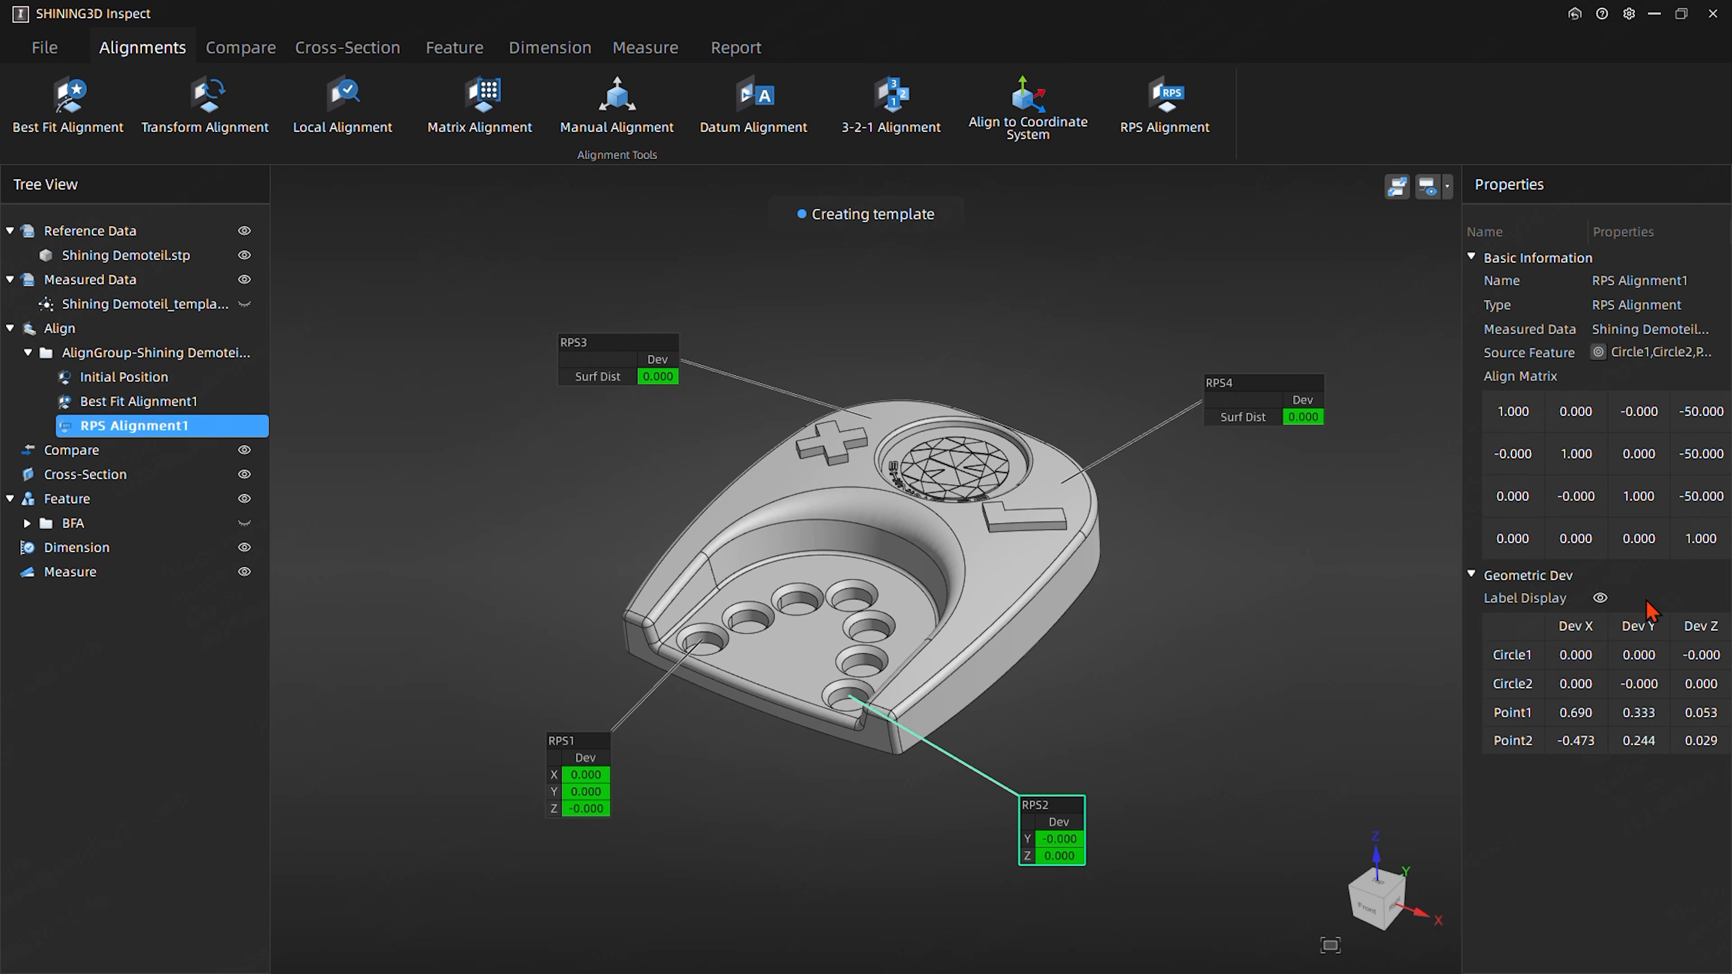
{"action": "left_click", "coordinate": [1600, 598]}
{"action": "left_click", "coordinate": [1281, 568]}
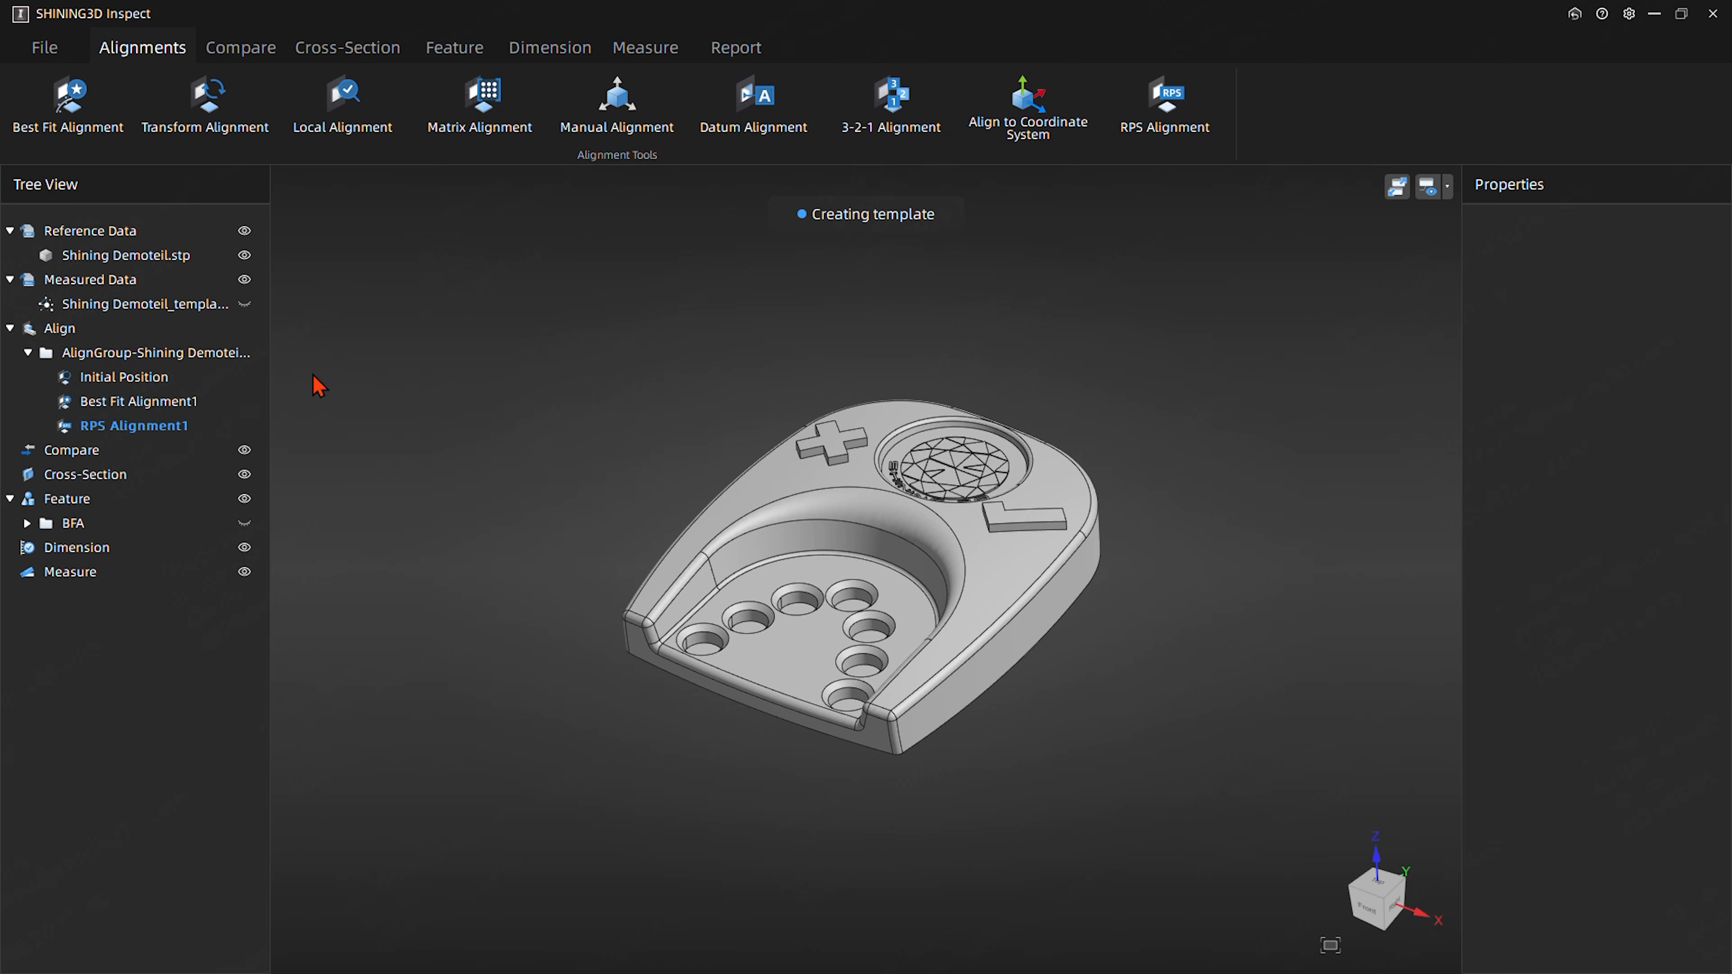
{"action": "left_click", "coordinate": [258, 55]}
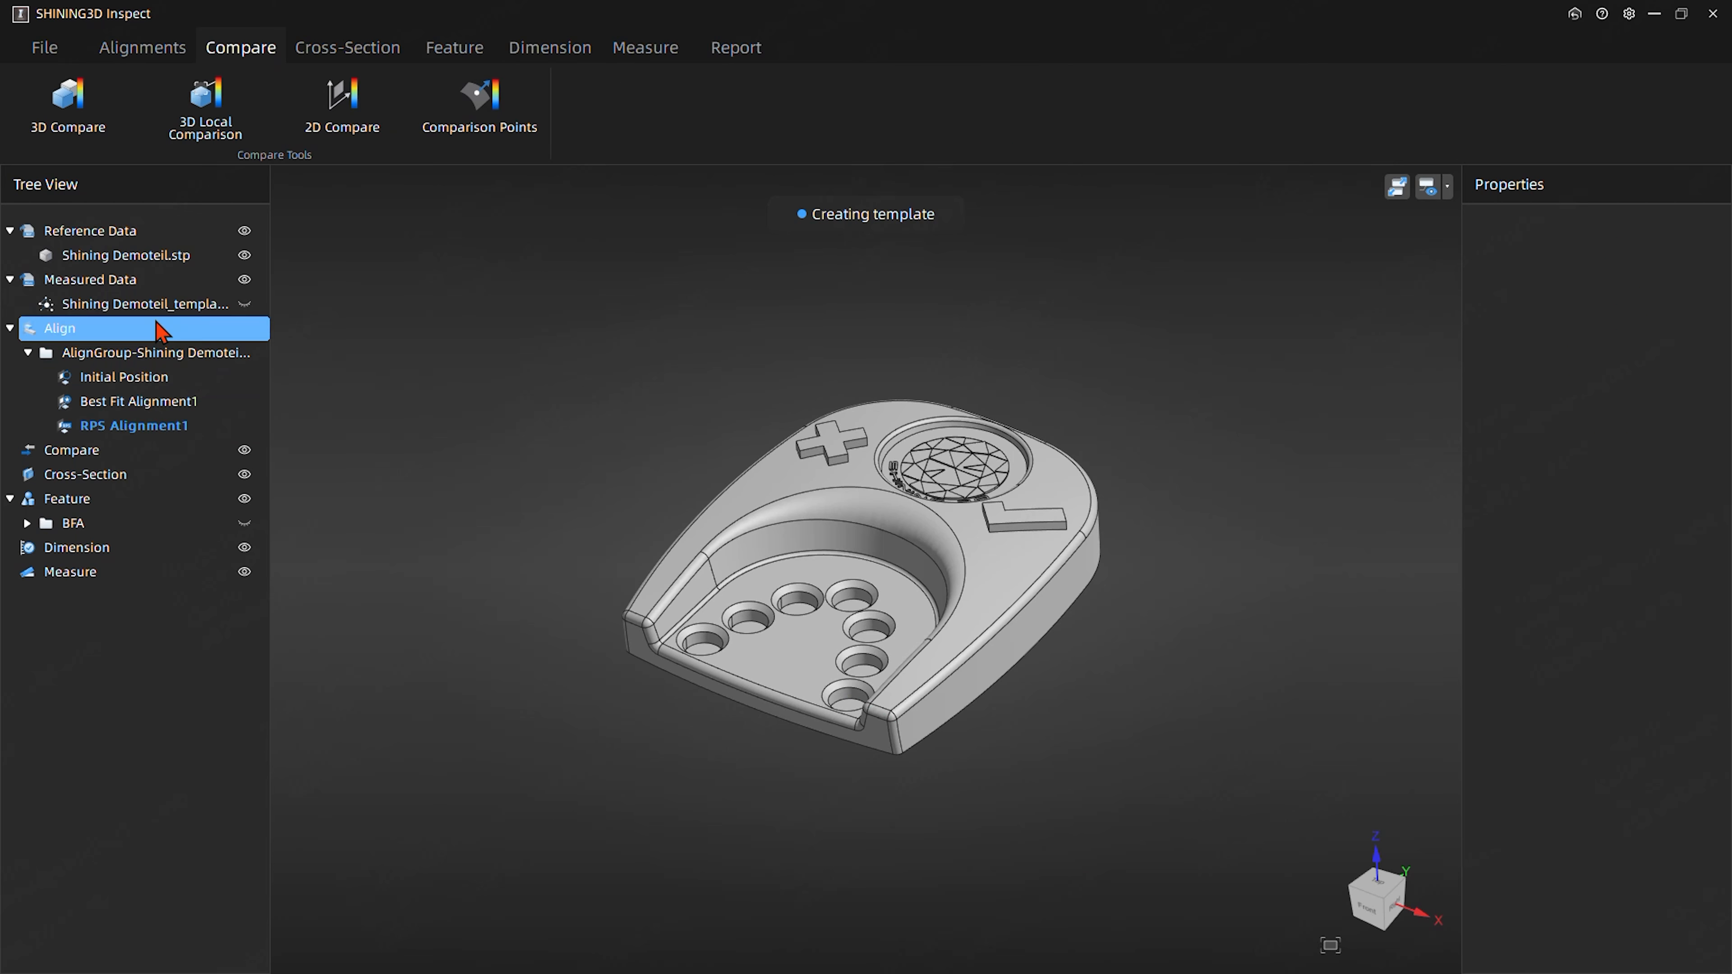
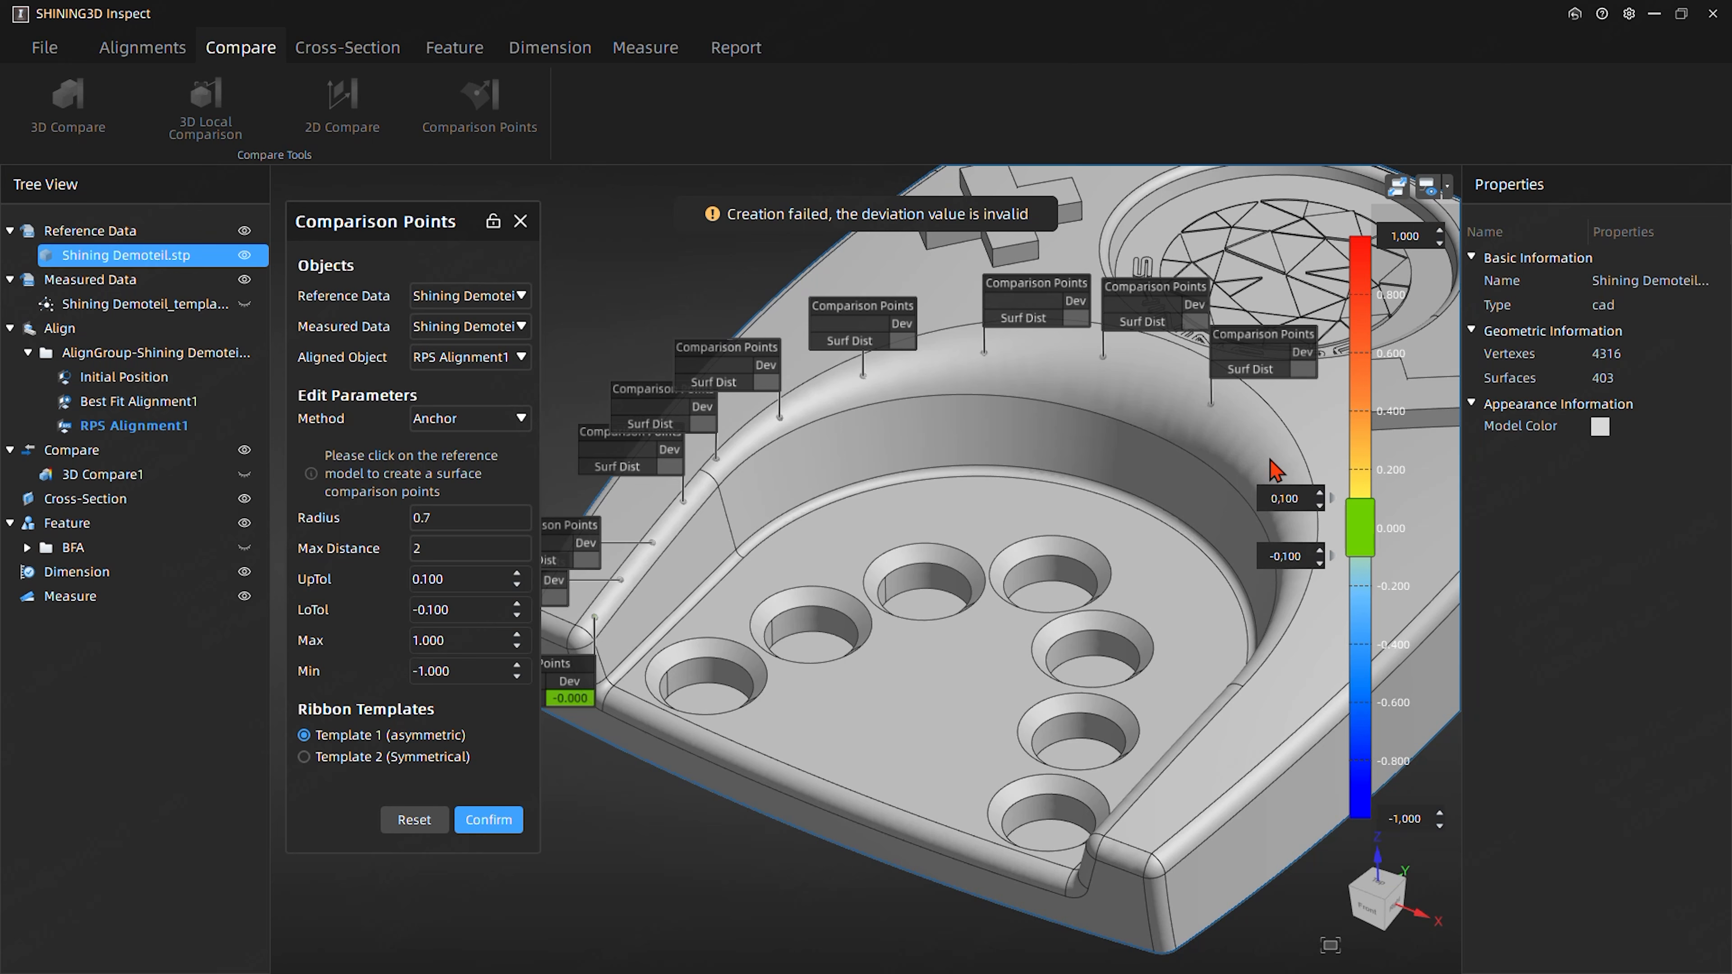
- Make the measured mesh visible over the reference model
{"action": "left_click", "coordinate": [254, 308]}
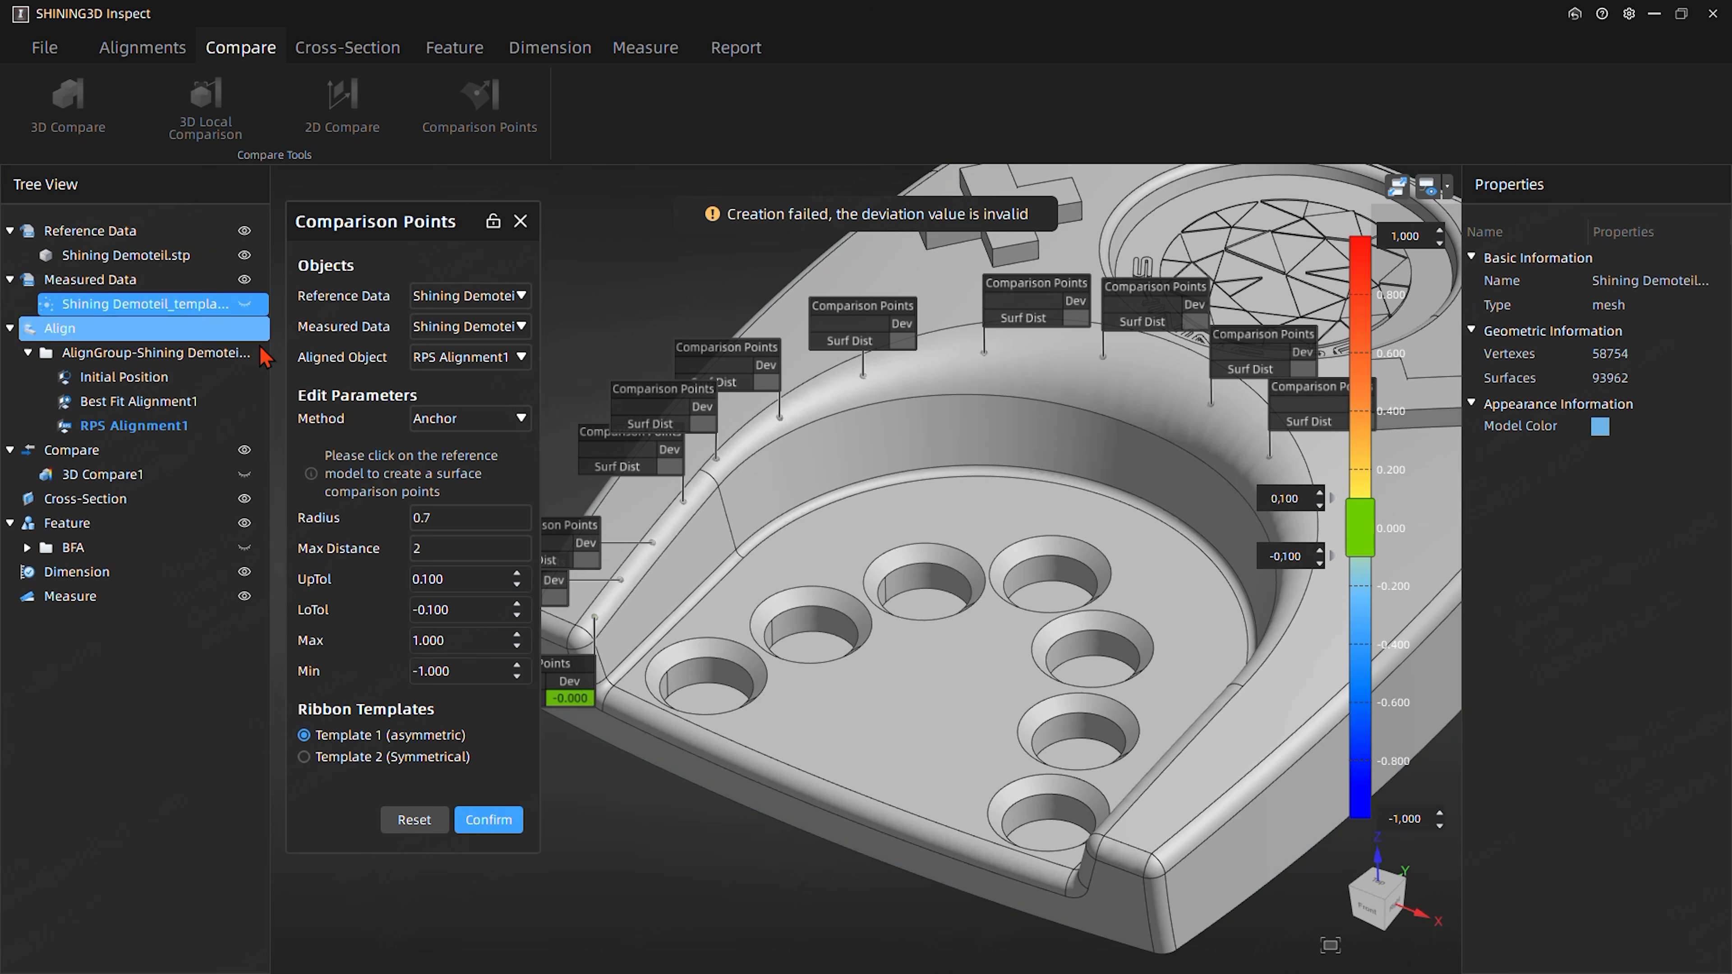
{"action": "left_click", "coordinate": [248, 290]}
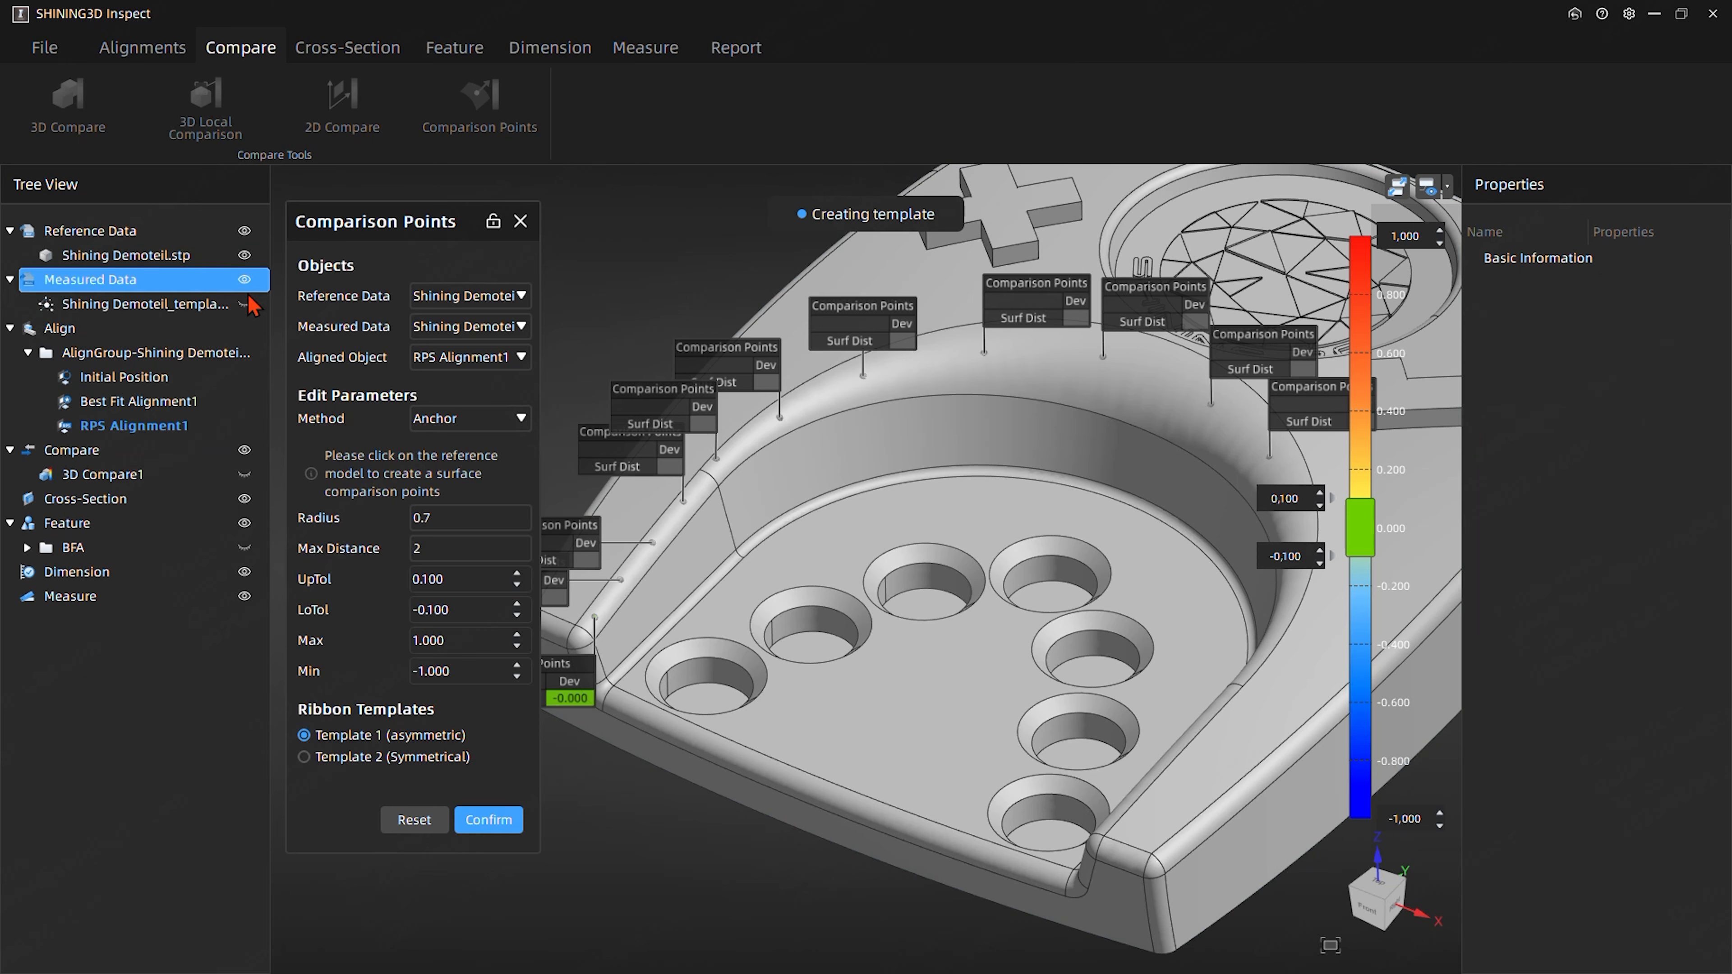
{"action": "left_click", "coordinate": [245, 304]}
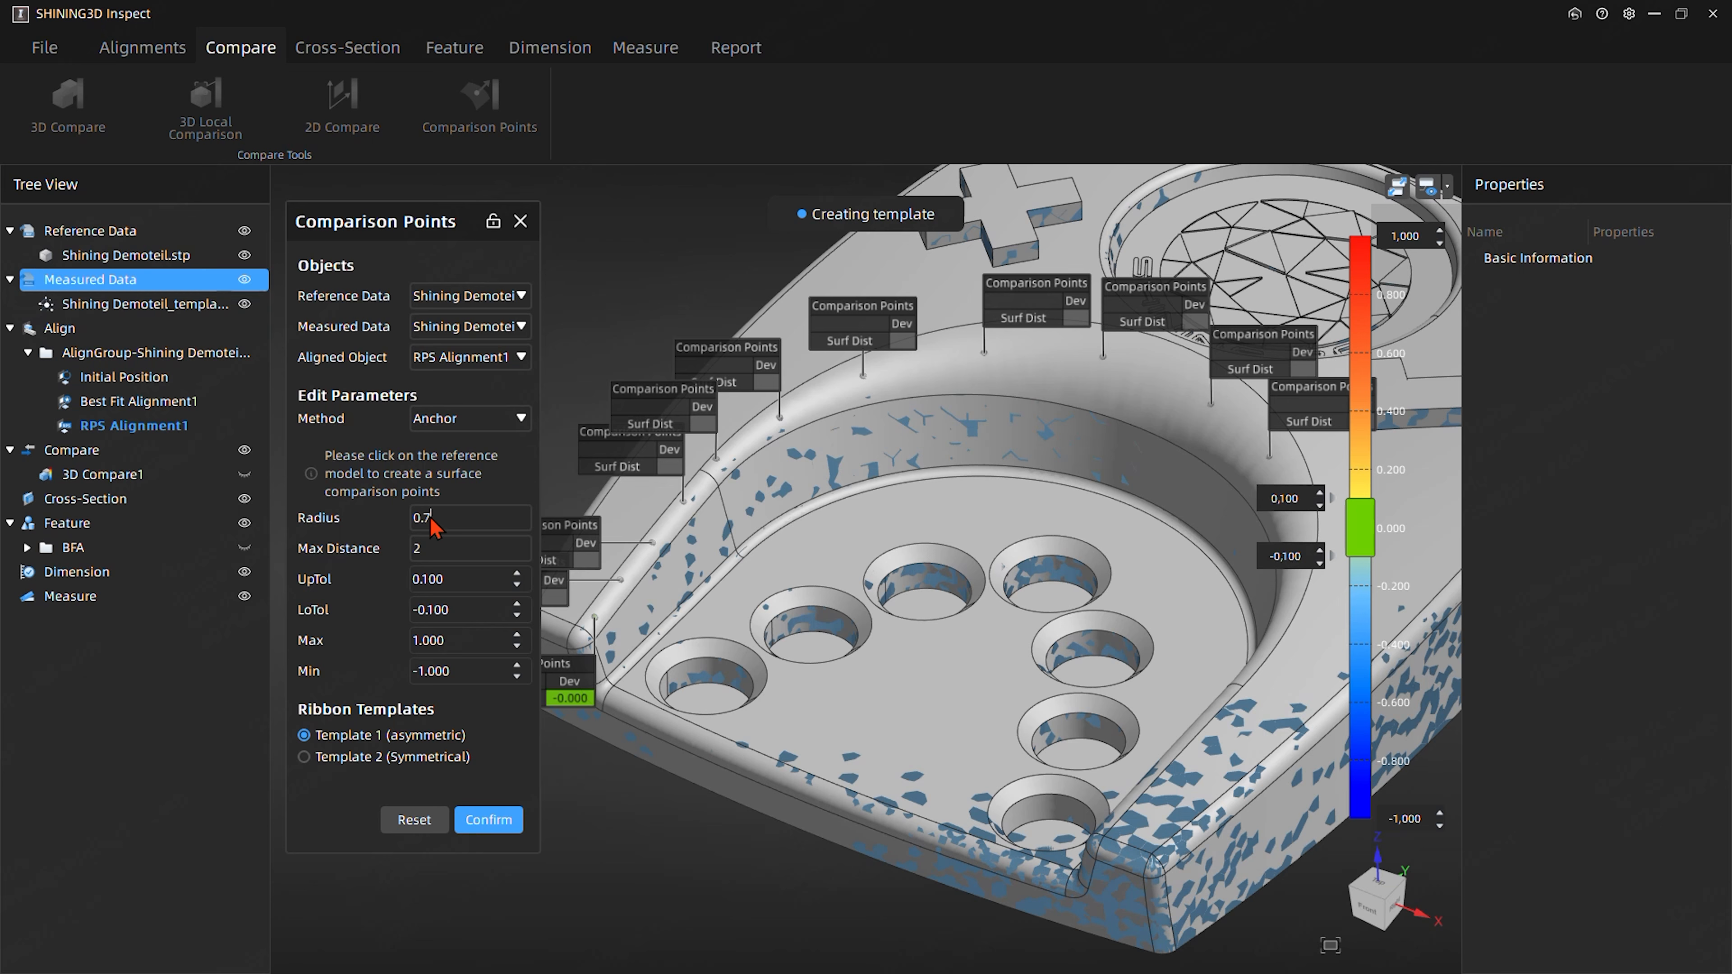
- Set the comparison points' radius to 2 and the maximum distance to 3
{"action": "left_click_drag", "start_coordinate": [422, 519], "coordinate": [459, 519]}
{"action": "left_click", "coordinate": [442, 552]}
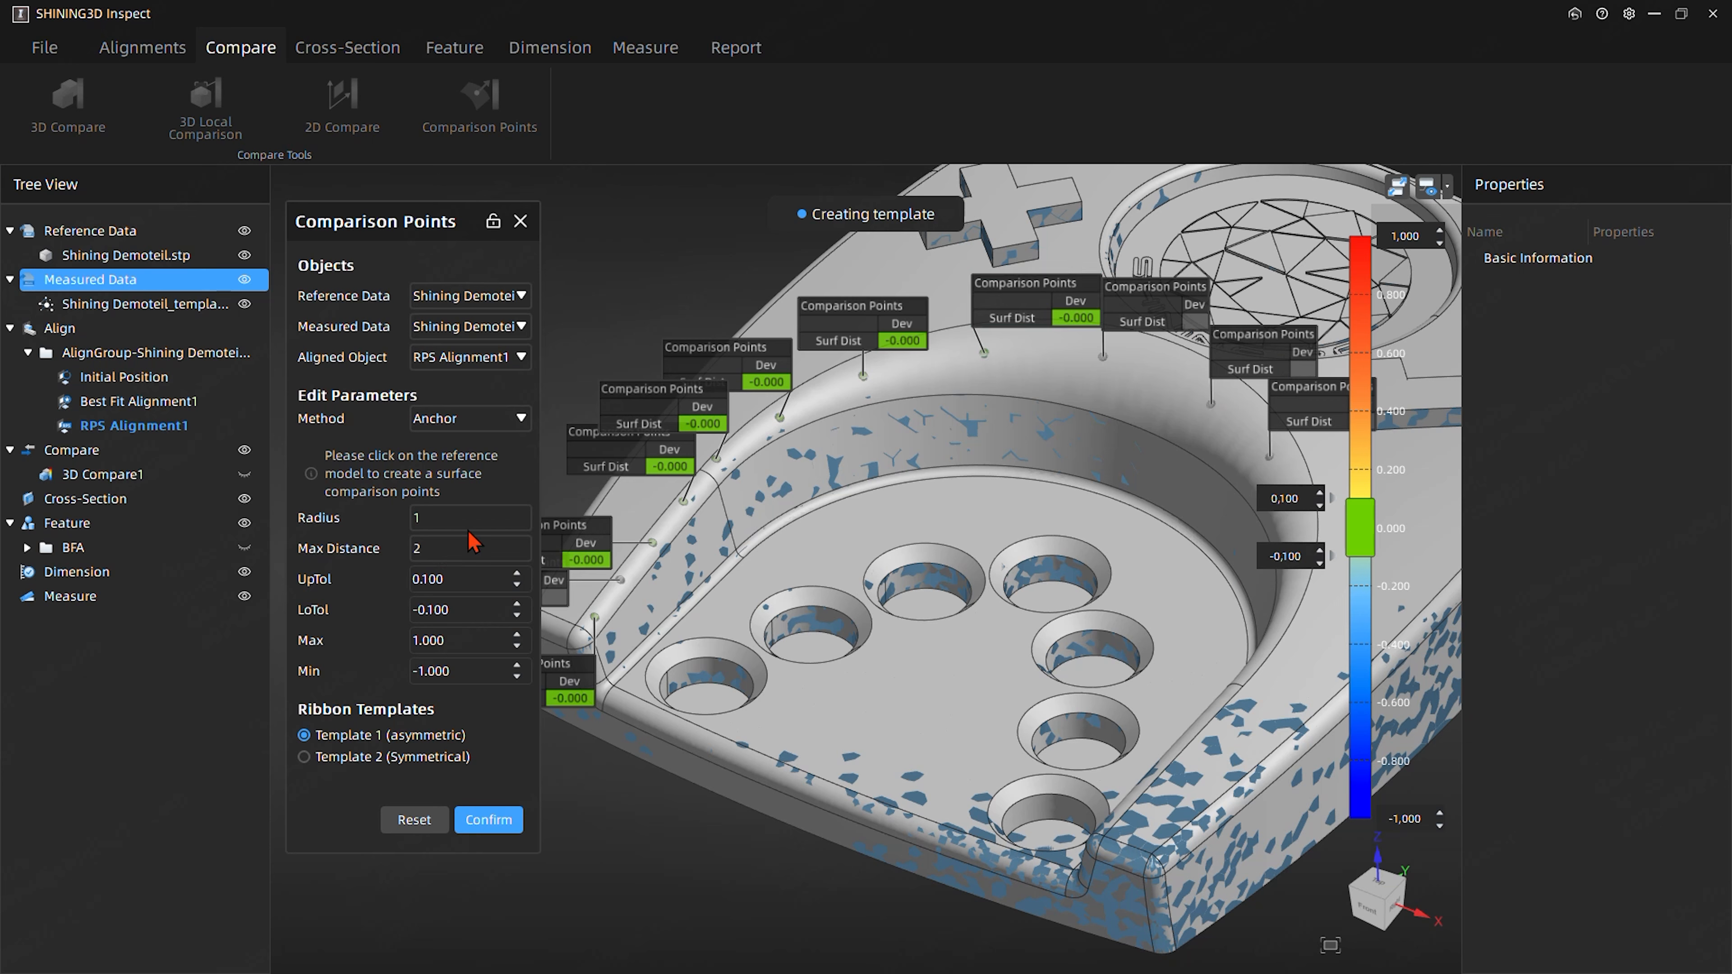
{"action": "left_click_drag", "start_coordinate": [439, 543], "coordinate": [388, 539]}
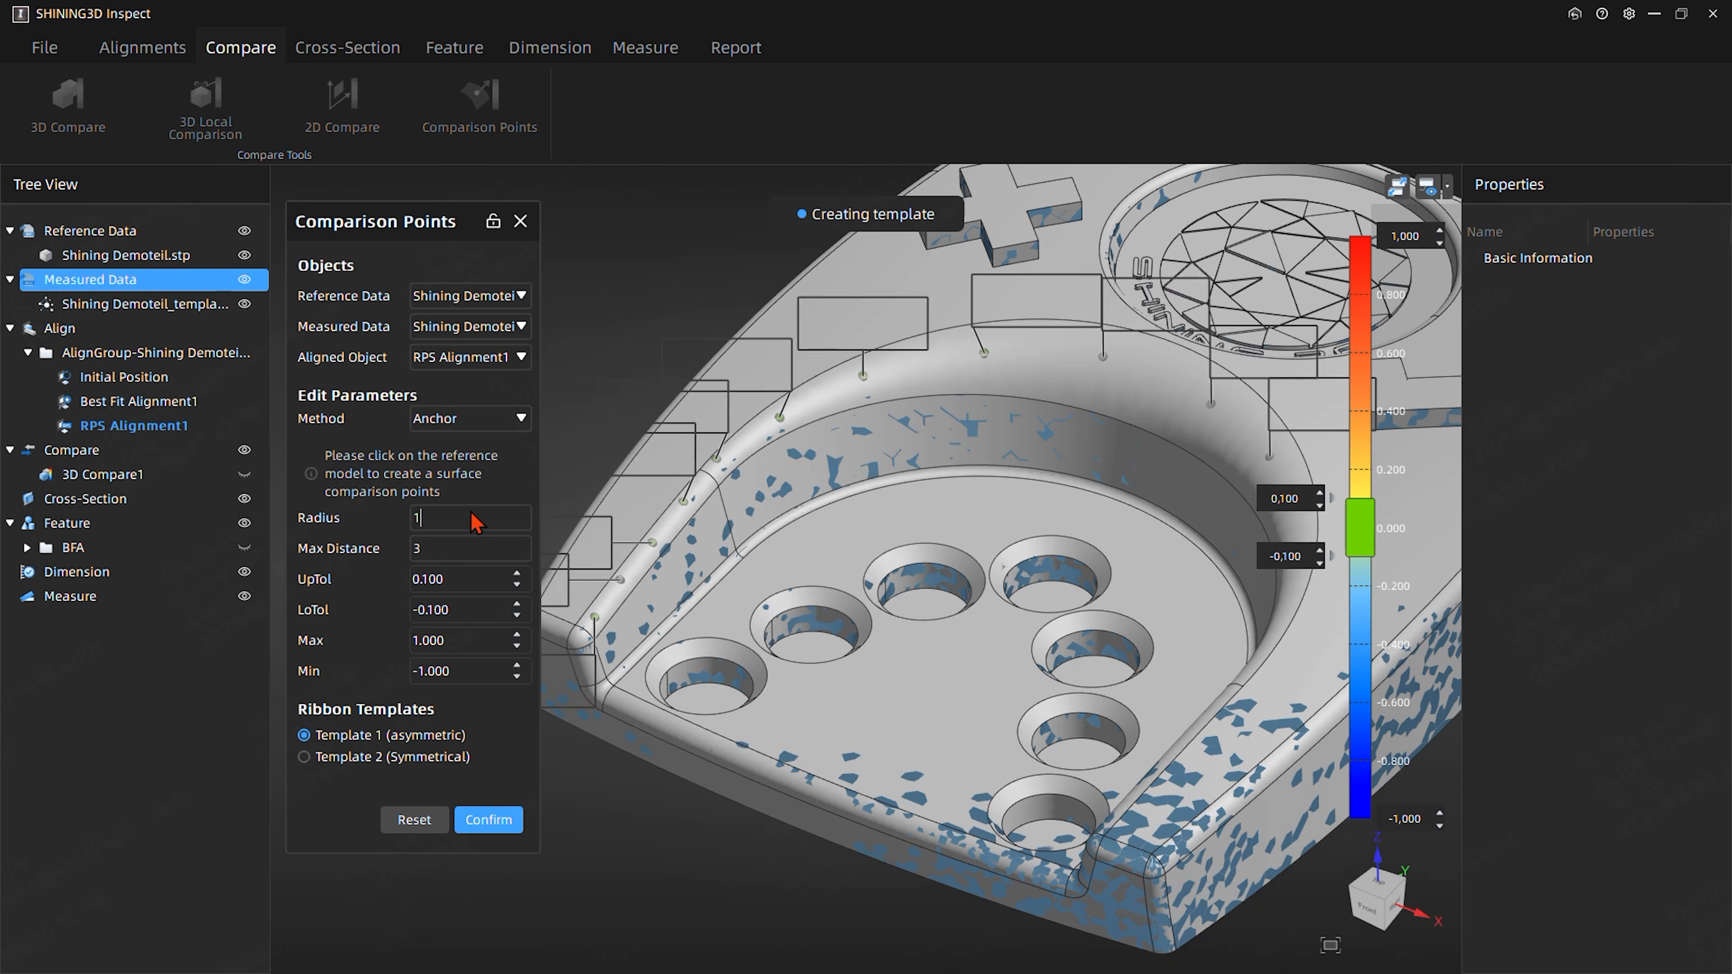
{"action": "left_click_drag", "start_coordinate": [468, 526], "coordinate": [321, 524]}
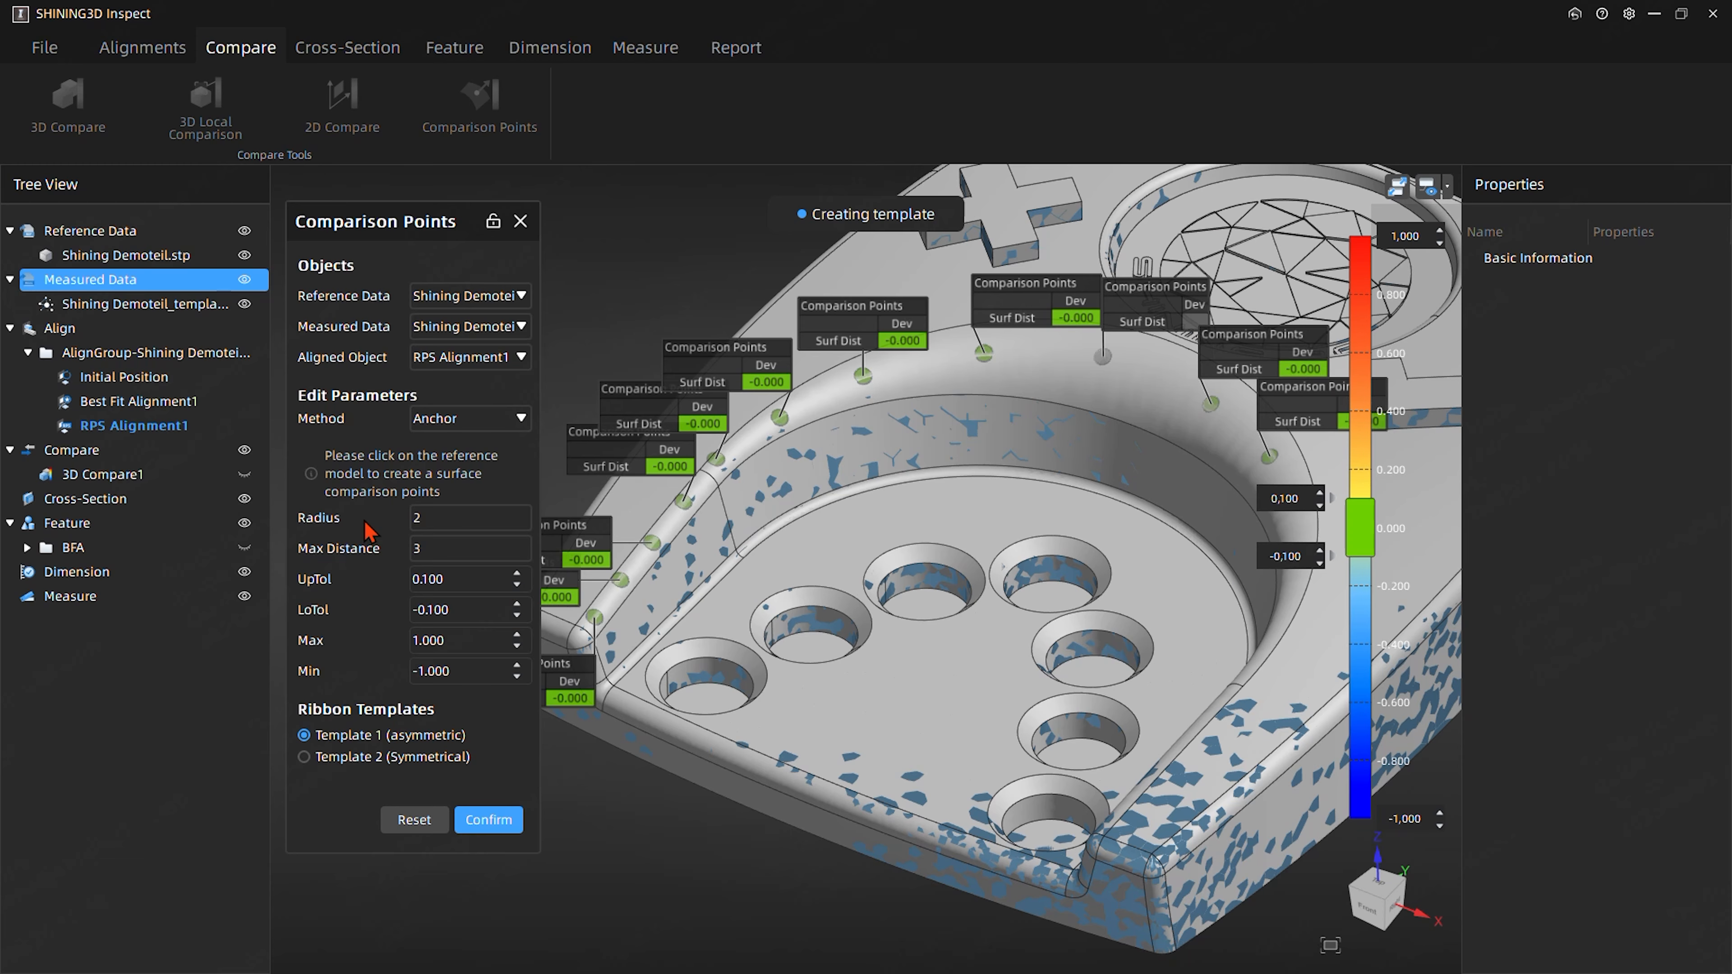
- Add seven more comparison points along the remaining stretch of the pocket's rounded rim and create the surface comparison point set
{"action": "middle_click_drag", "start_coordinate": [921, 594], "coordinate": [831, 531]}
{"action": "left_click", "coordinate": [997, 373]}
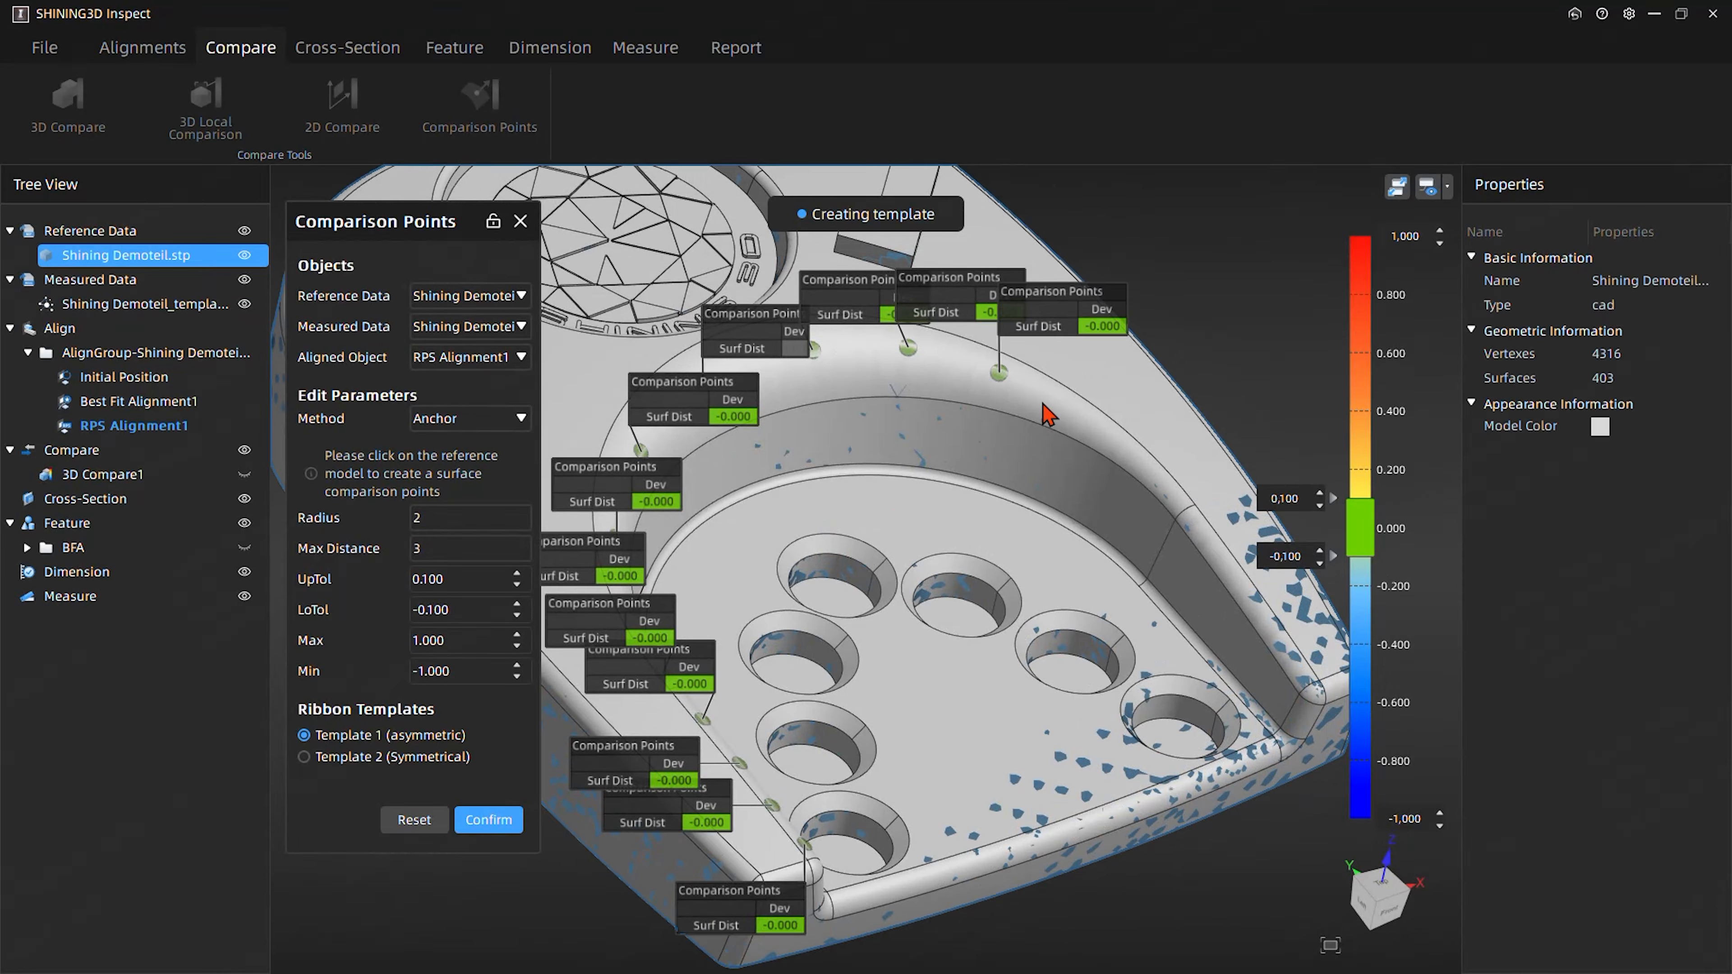
{"action": "left_click", "coordinate": [1062, 408]}
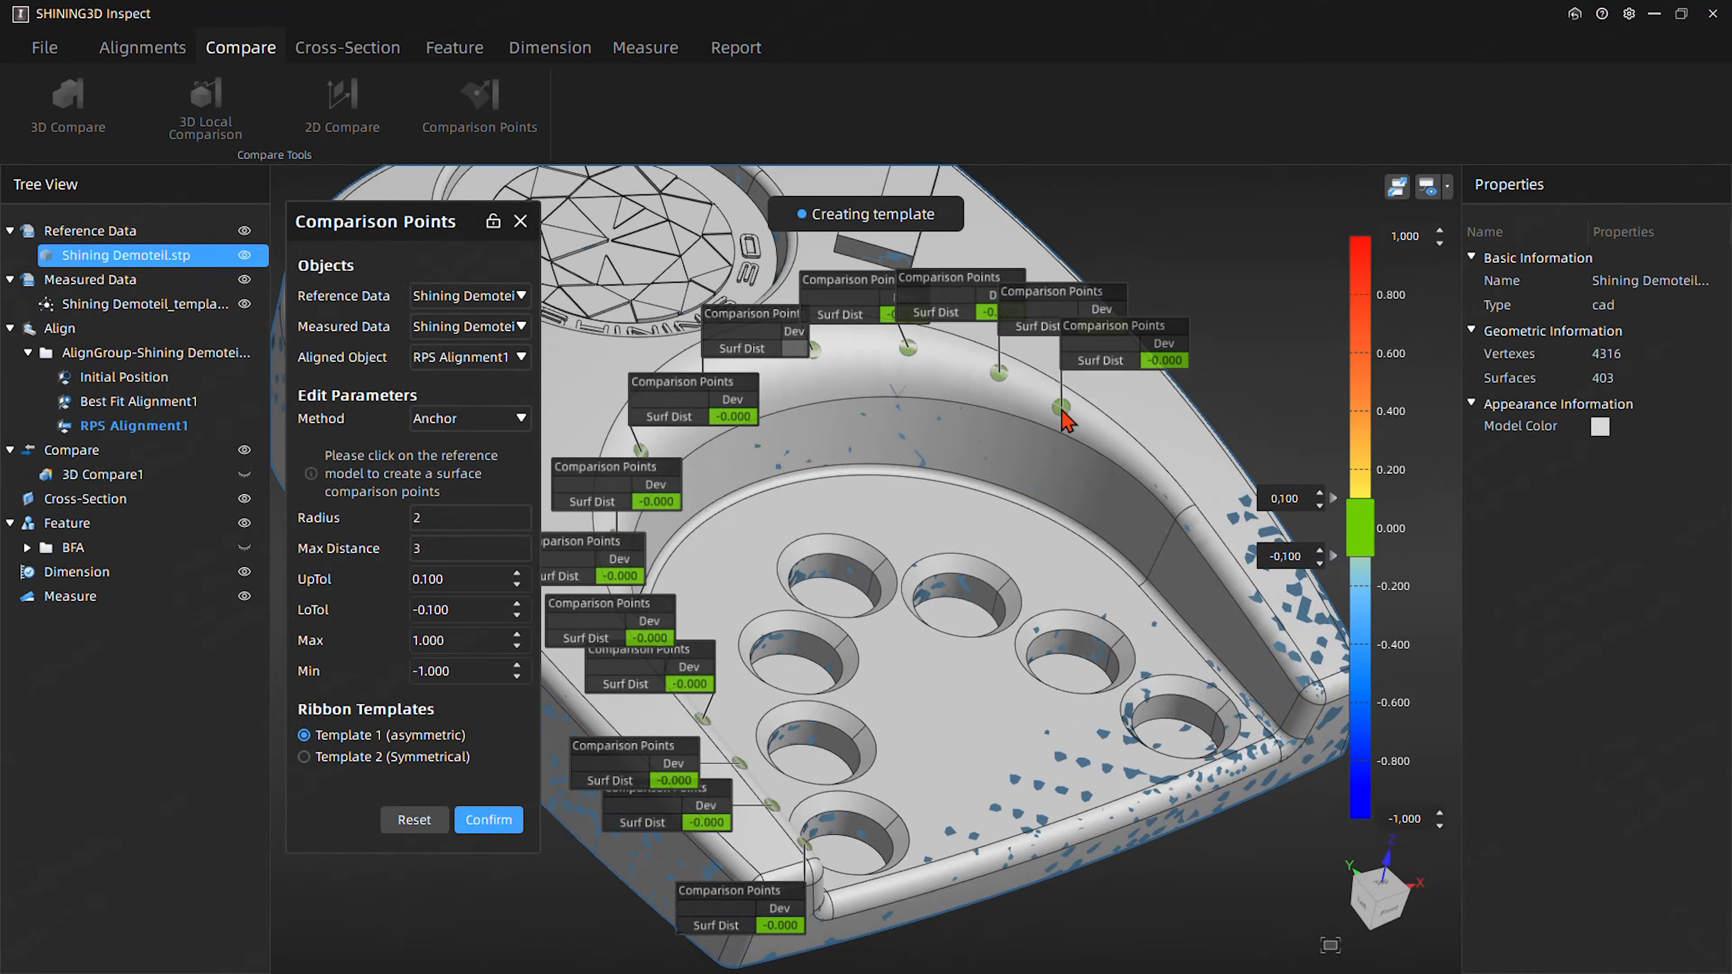
{"action": "left_click", "coordinate": [1127, 450]}
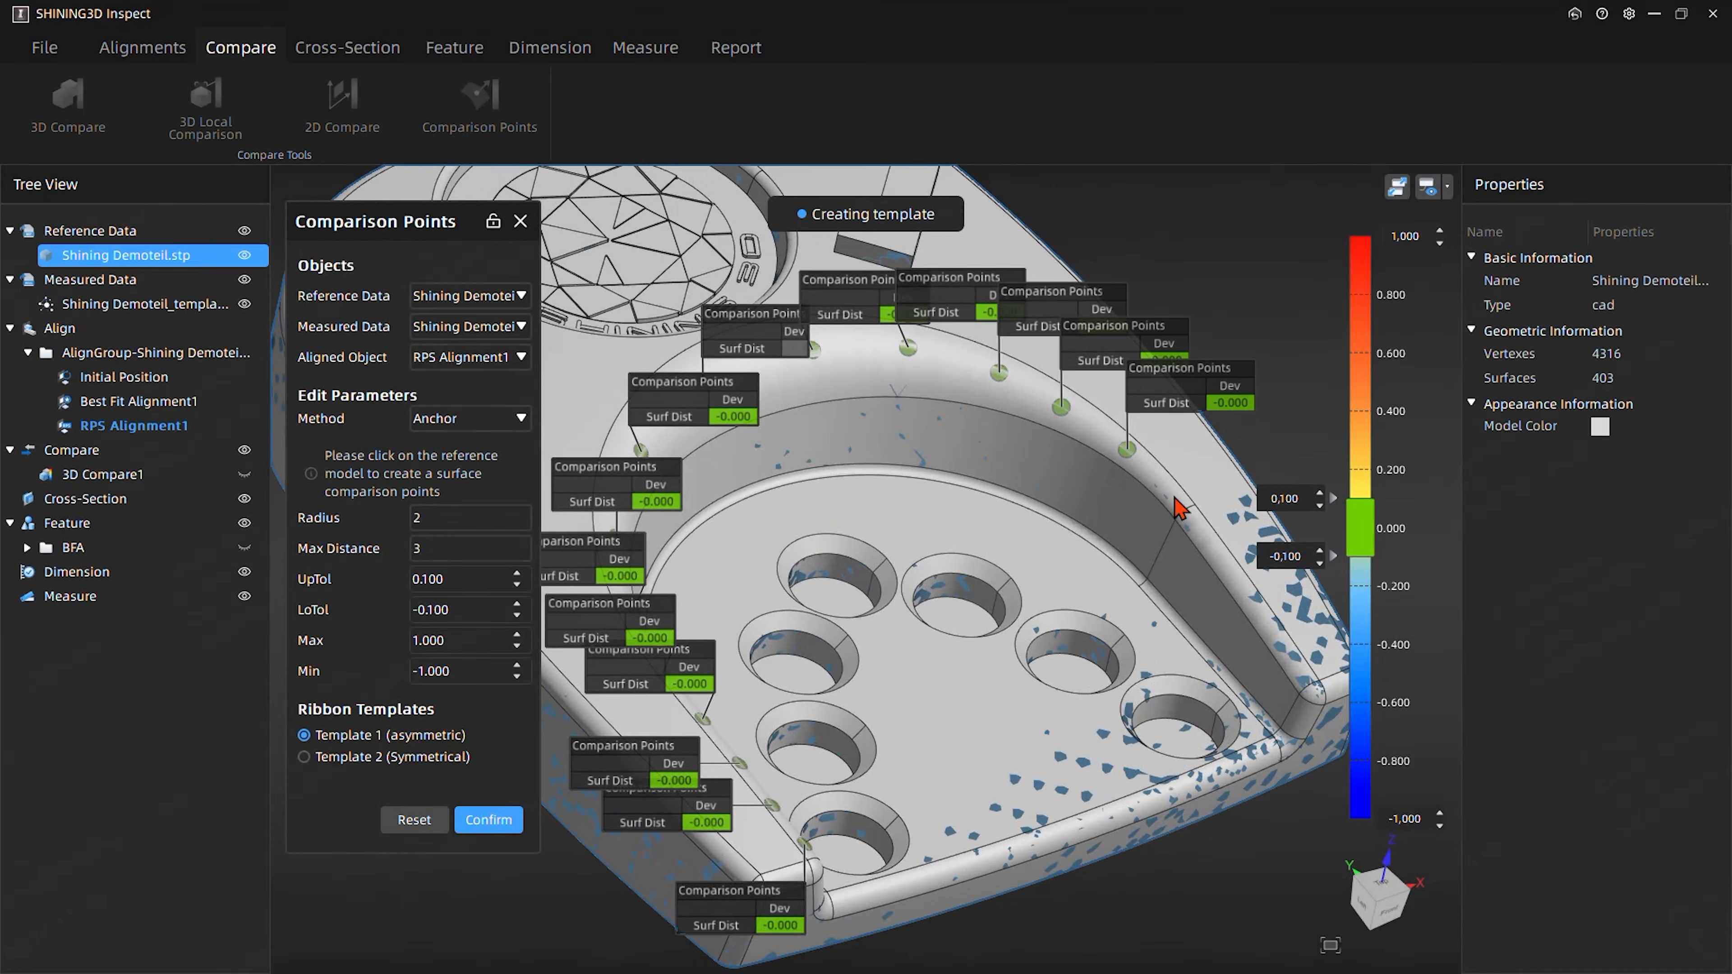
{"action": "left_click", "coordinate": [1174, 496]}
{"action": "left_click", "coordinate": [1212, 544]}
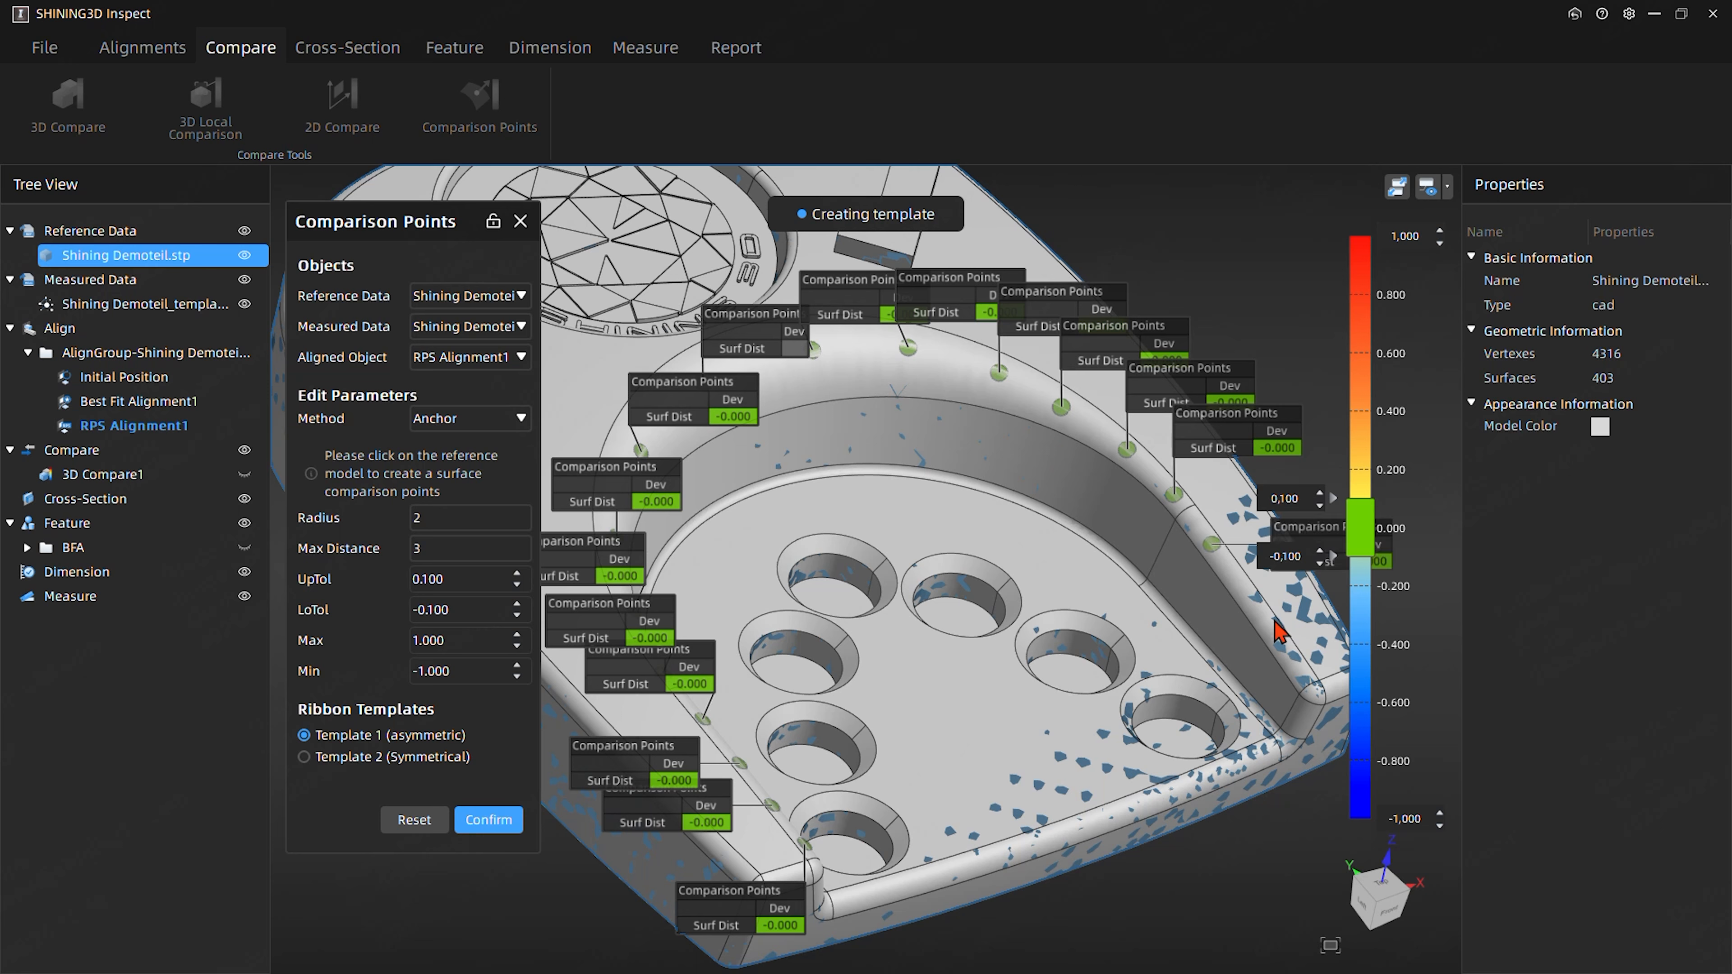
{"action": "left_click", "coordinate": [1245, 587]}
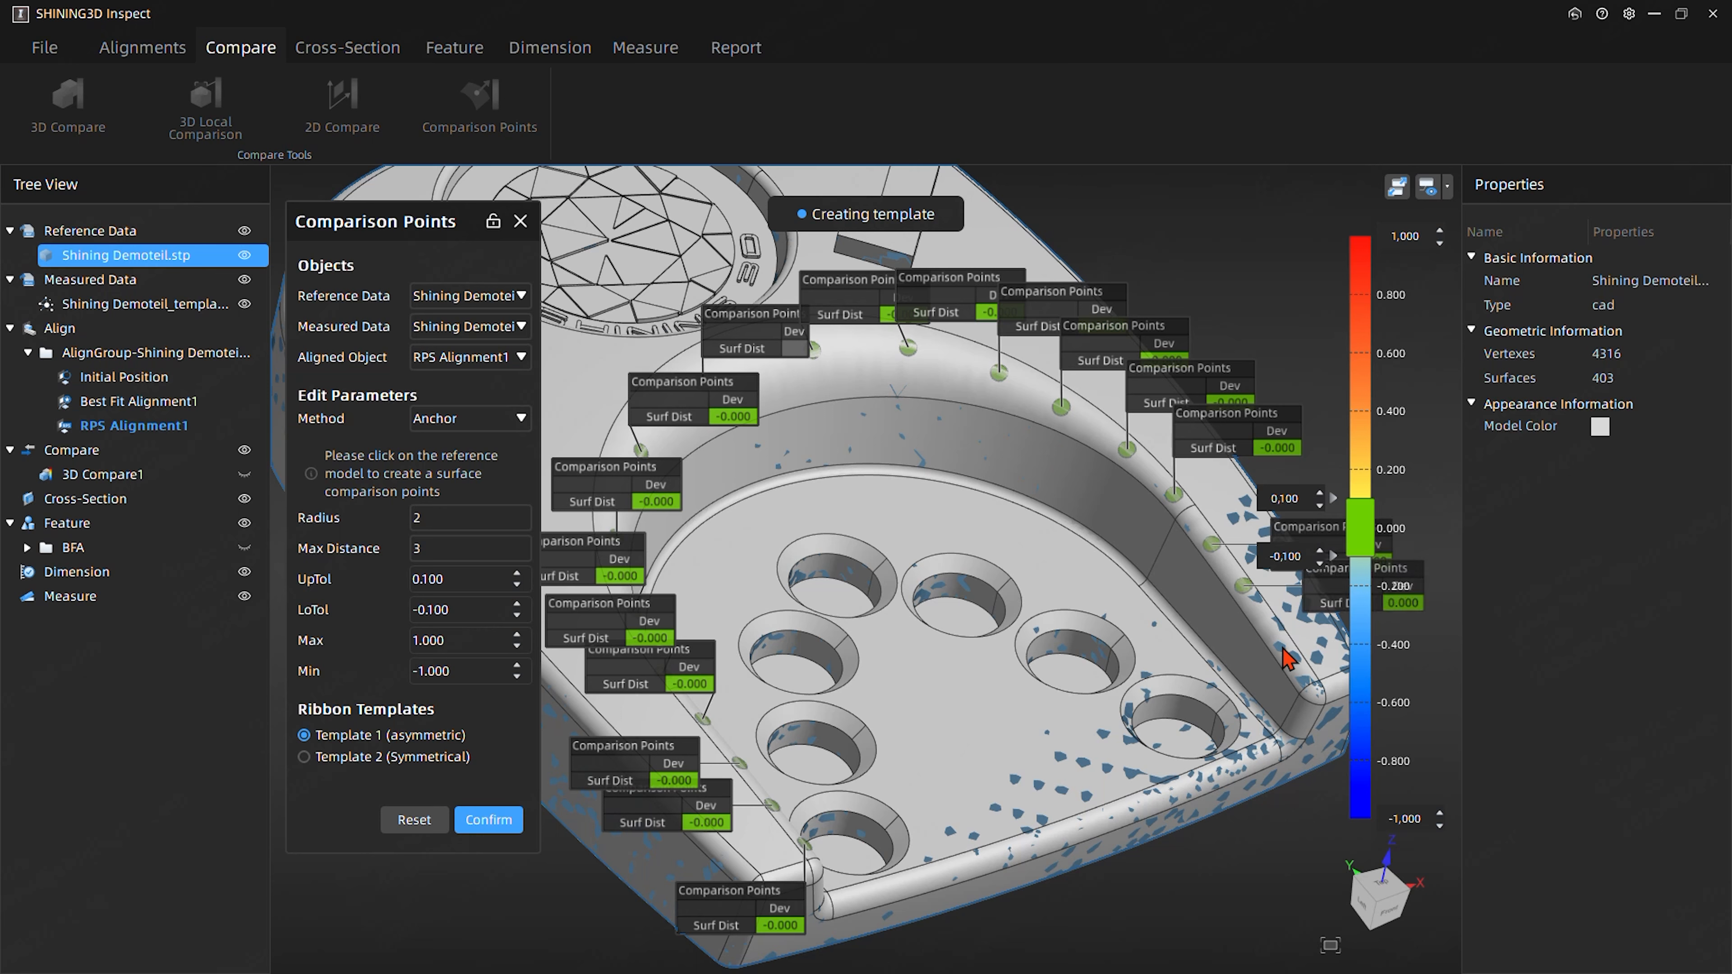
{"action": "left_click", "coordinate": [1282, 647]}
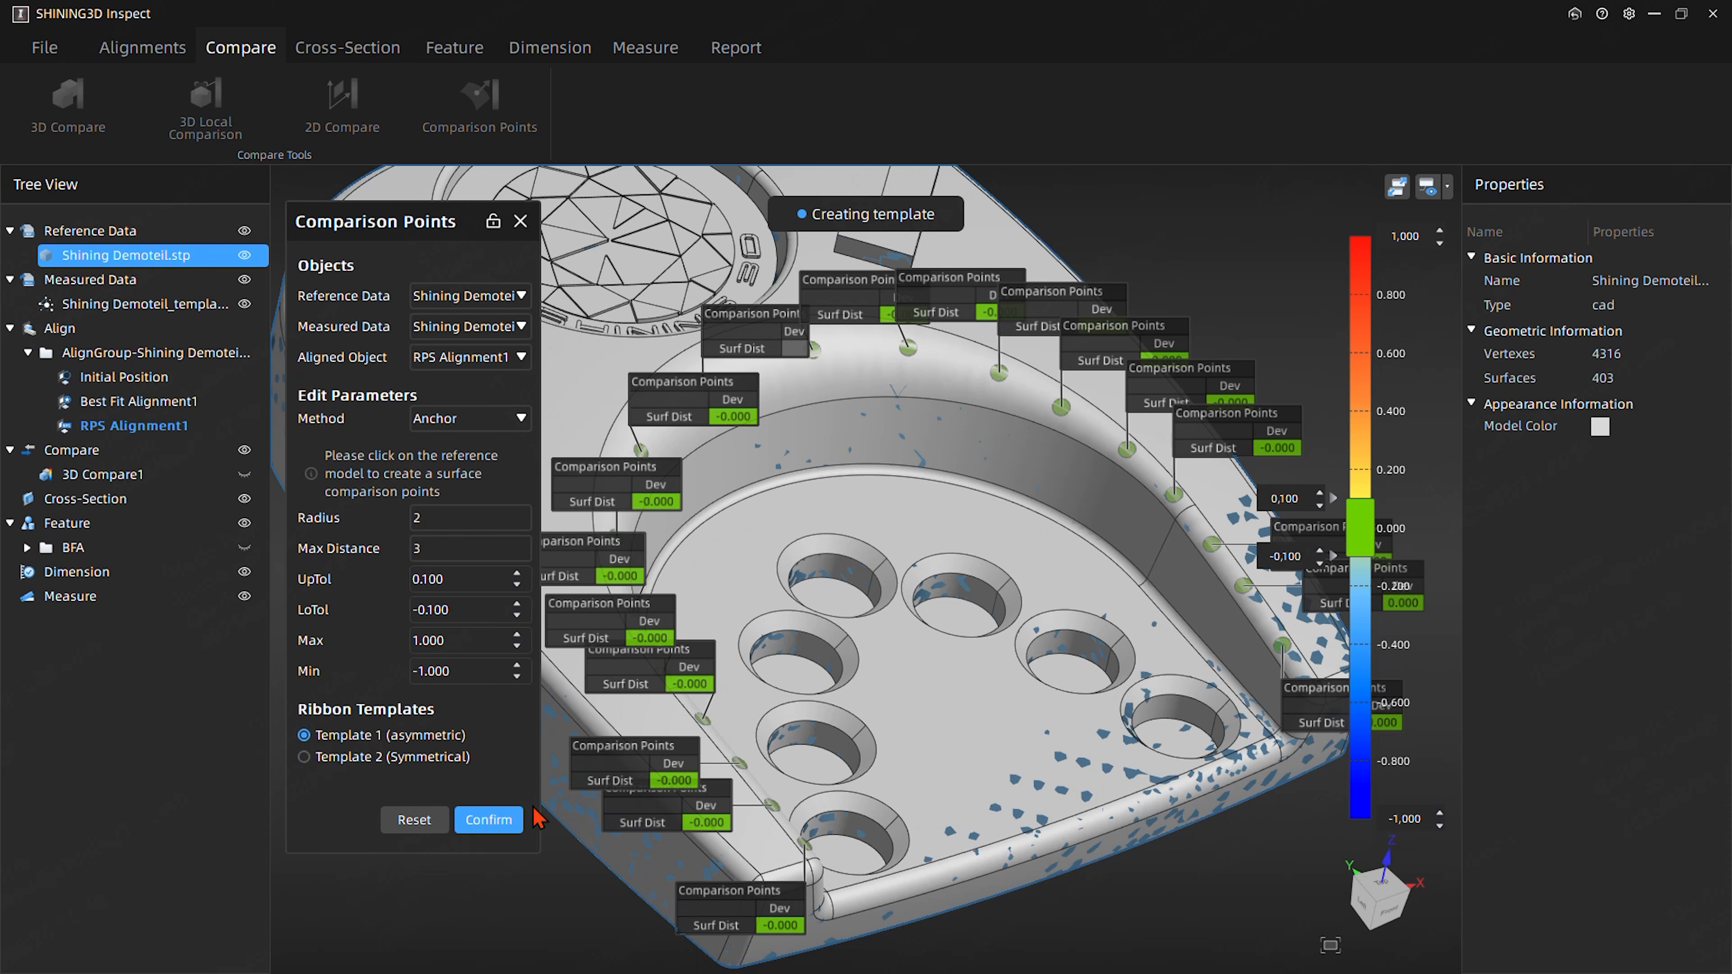
{"action": "left_click", "coordinate": [493, 823]}
{"action": "mouse_move", "coordinate": [1040, 683]}
{"action": "middle_mouse_down"}
{"action": "mouse_move", "coordinate": [624, 770]}
{"action": "mouse_move", "coordinate": [990, 746]}
{"action": "mouse_move", "coordinate": [1034, 710]}
{"action": "mouse_move", "coordinate": [1023, 697]}
{"action": "middle_mouse_up"}
{"action": "middle_click_drag", "start_coordinate": [716, 633], "coordinate": [855, 655]}
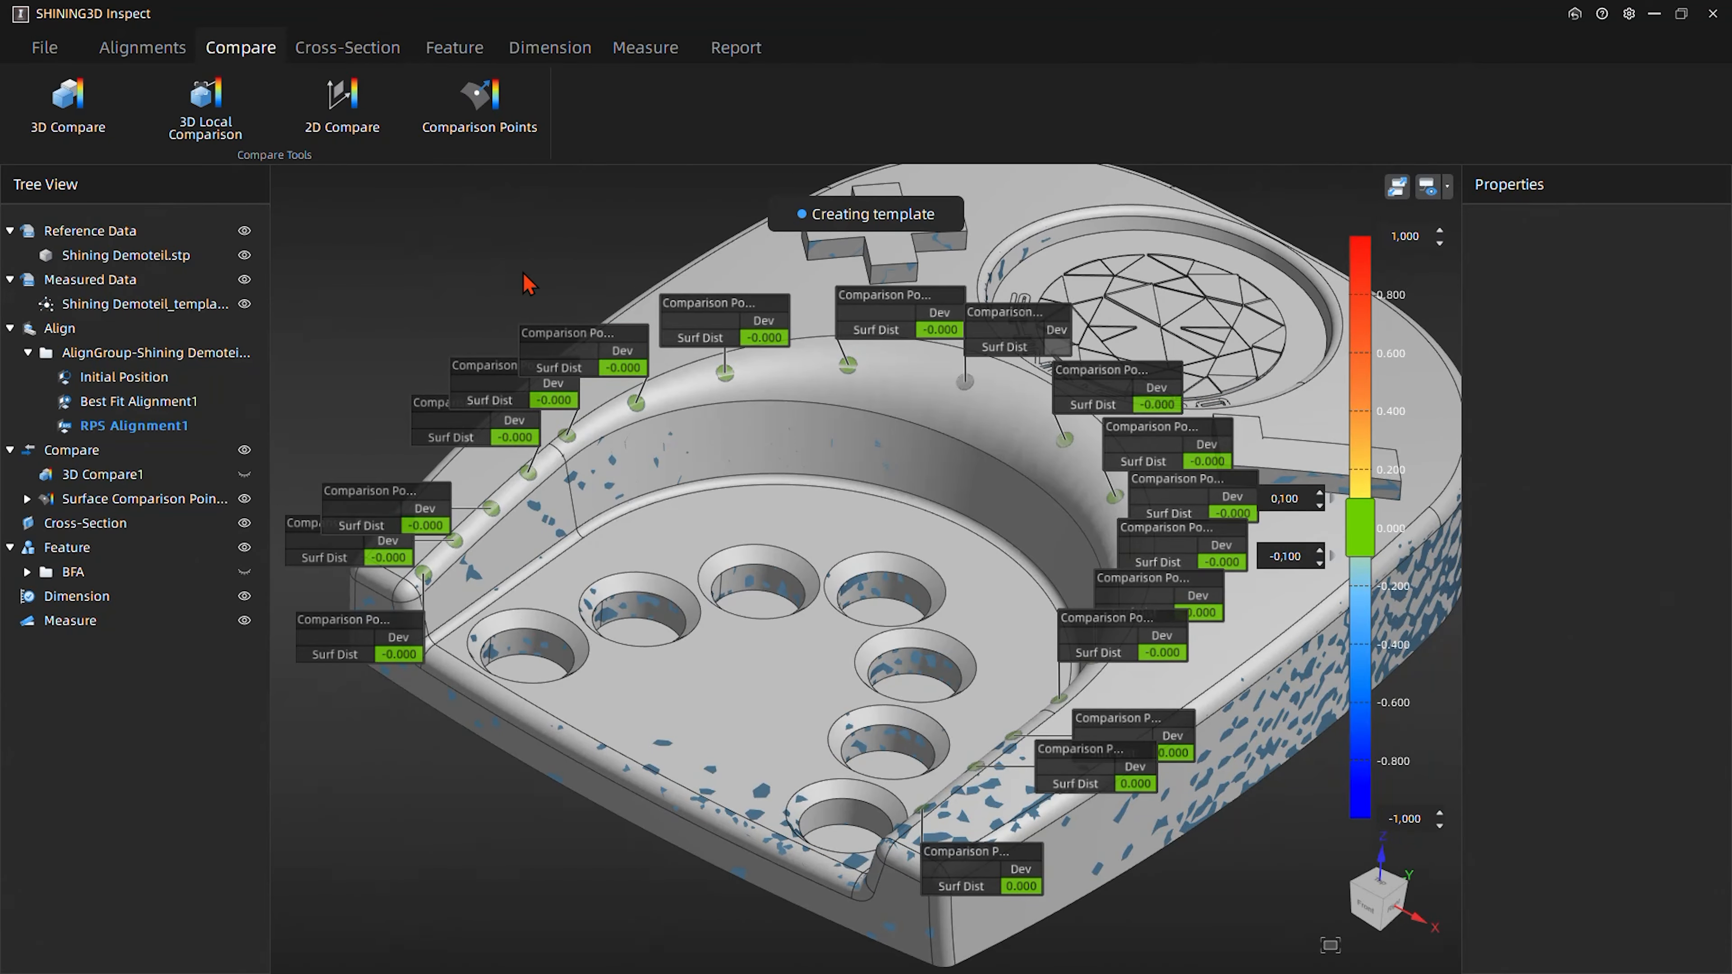
- Hide the surface comparison points and the measured mesh, leaving only the reference model in the view
{"action": "left_click", "coordinate": [719, 55]}
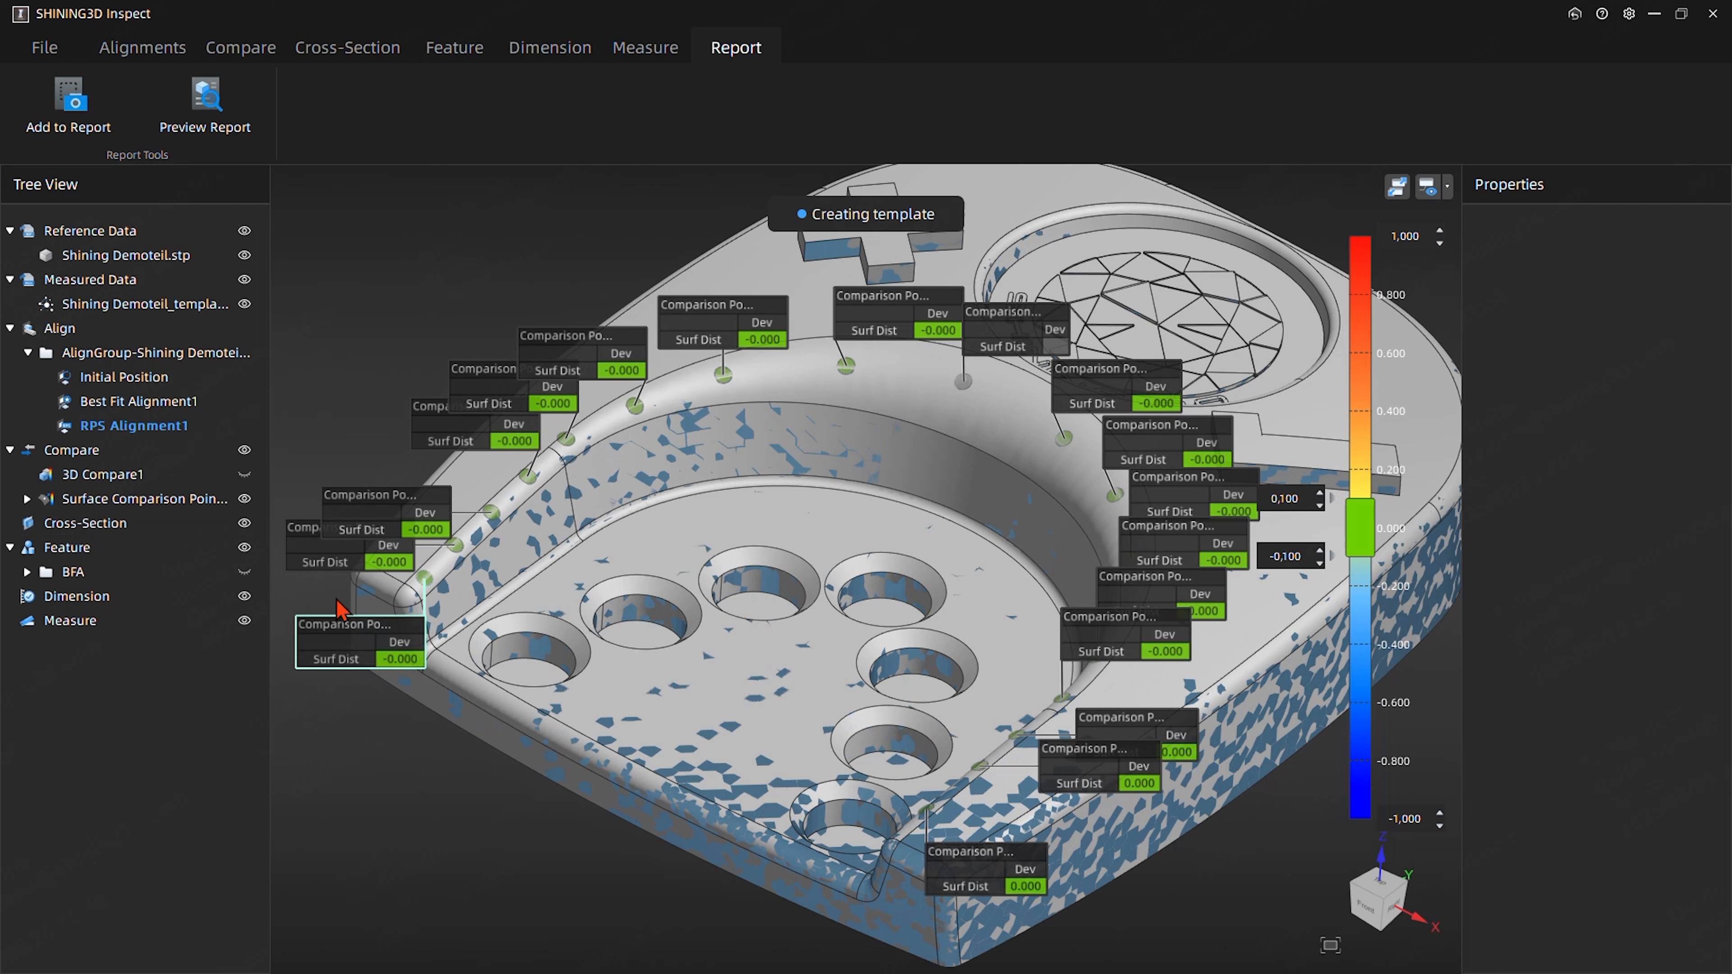
{"action": "left_click", "coordinate": [244, 499]}
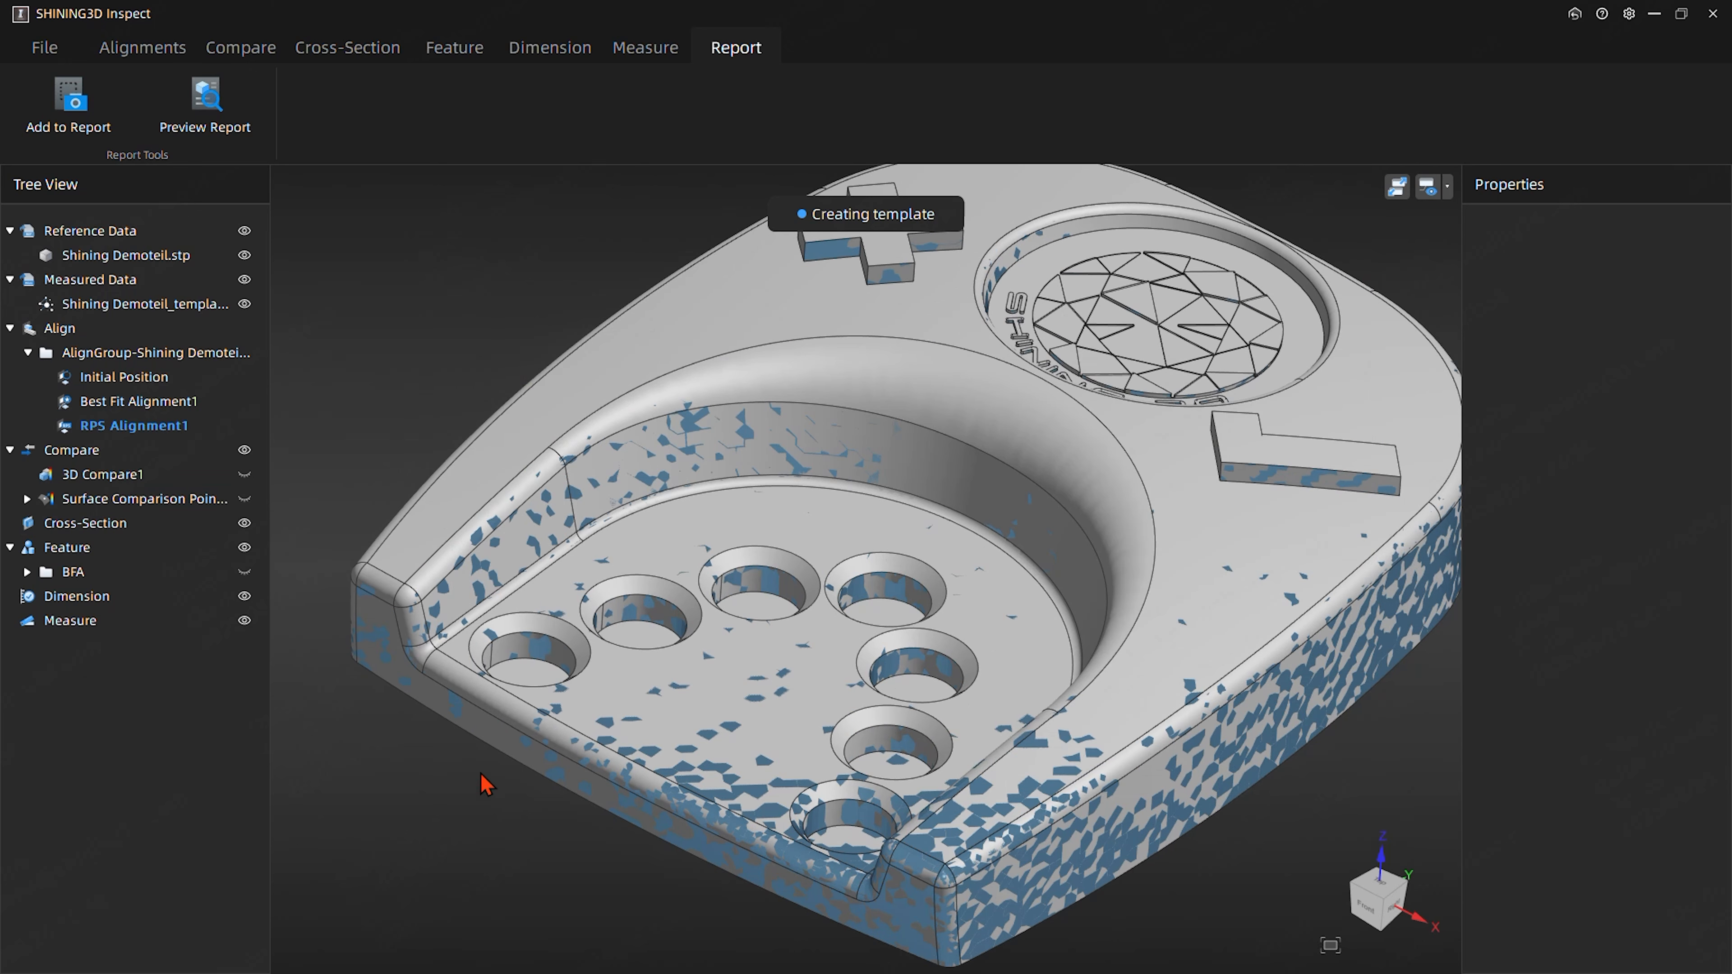
{"action": "left_click", "coordinate": [238, 313]}
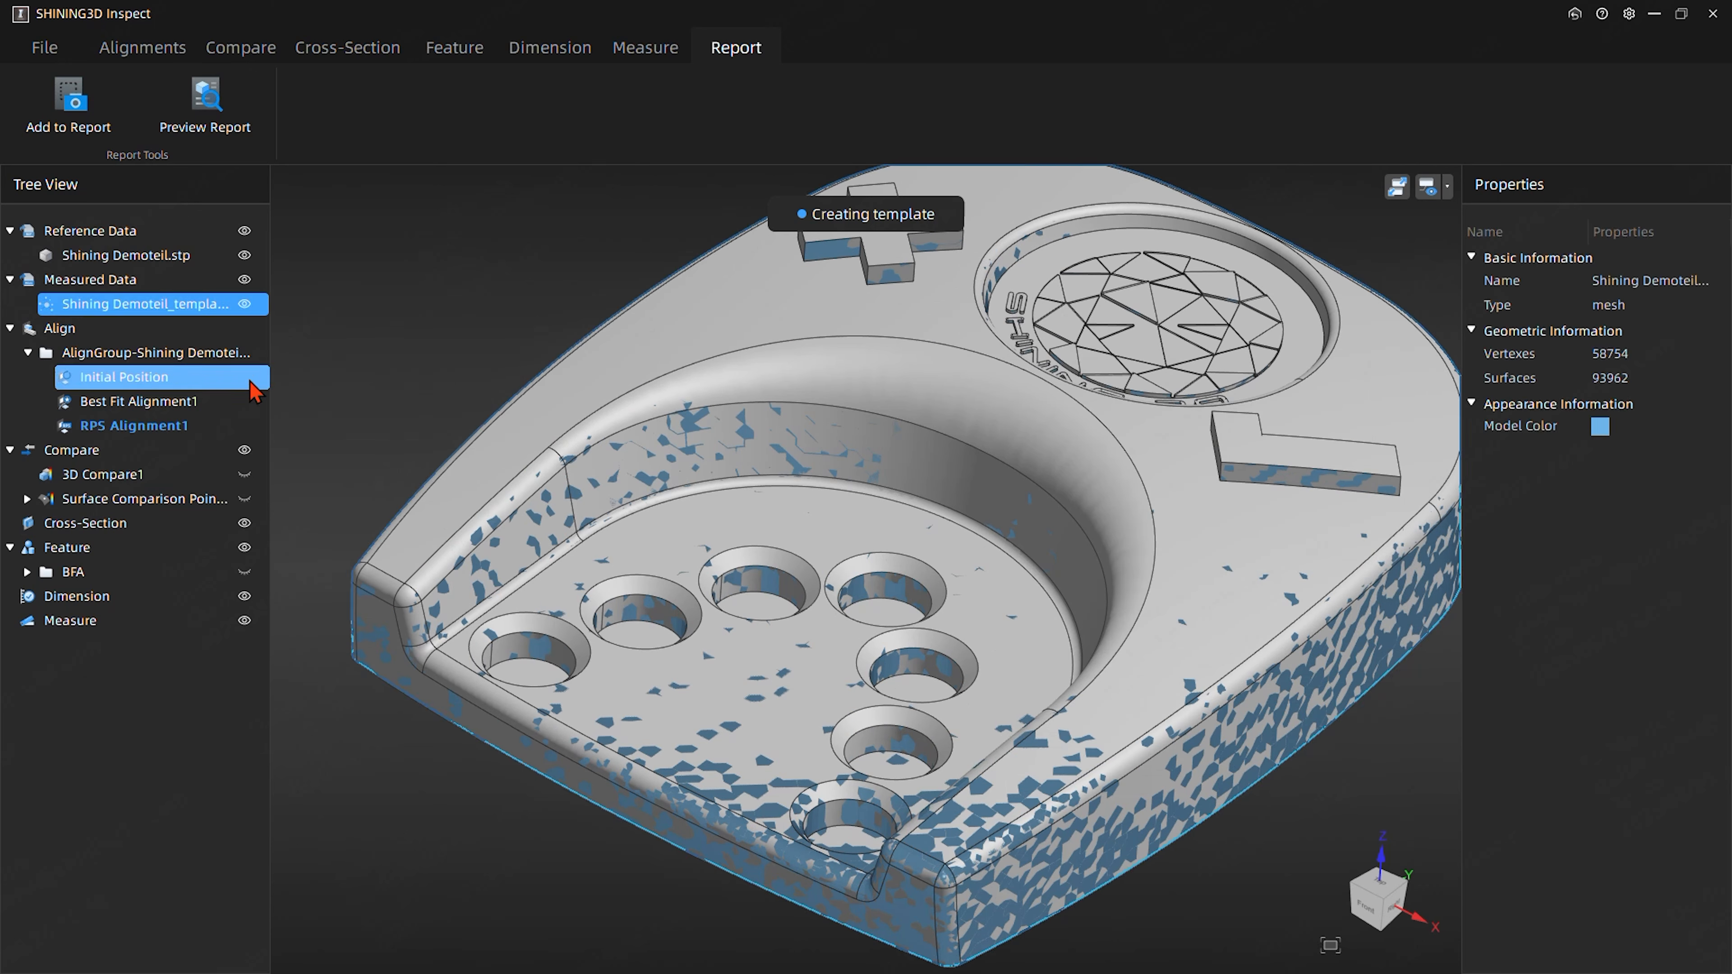
{"action": "left_click", "coordinate": [245, 303]}
{"action": "left_click", "coordinate": [525, 298]}
{"action": "mouse_move", "coordinate": [745, 559]}
{"action": "left_mouse_down"}
{"action": "mouse_move", "coordinate": [720, 625]}
{"action": "mouse_move", "coordinate": [708, 531]}
{"action": "mouse_move", "coordinate": [724, 547]}
{"action": "left_mouse_up"}
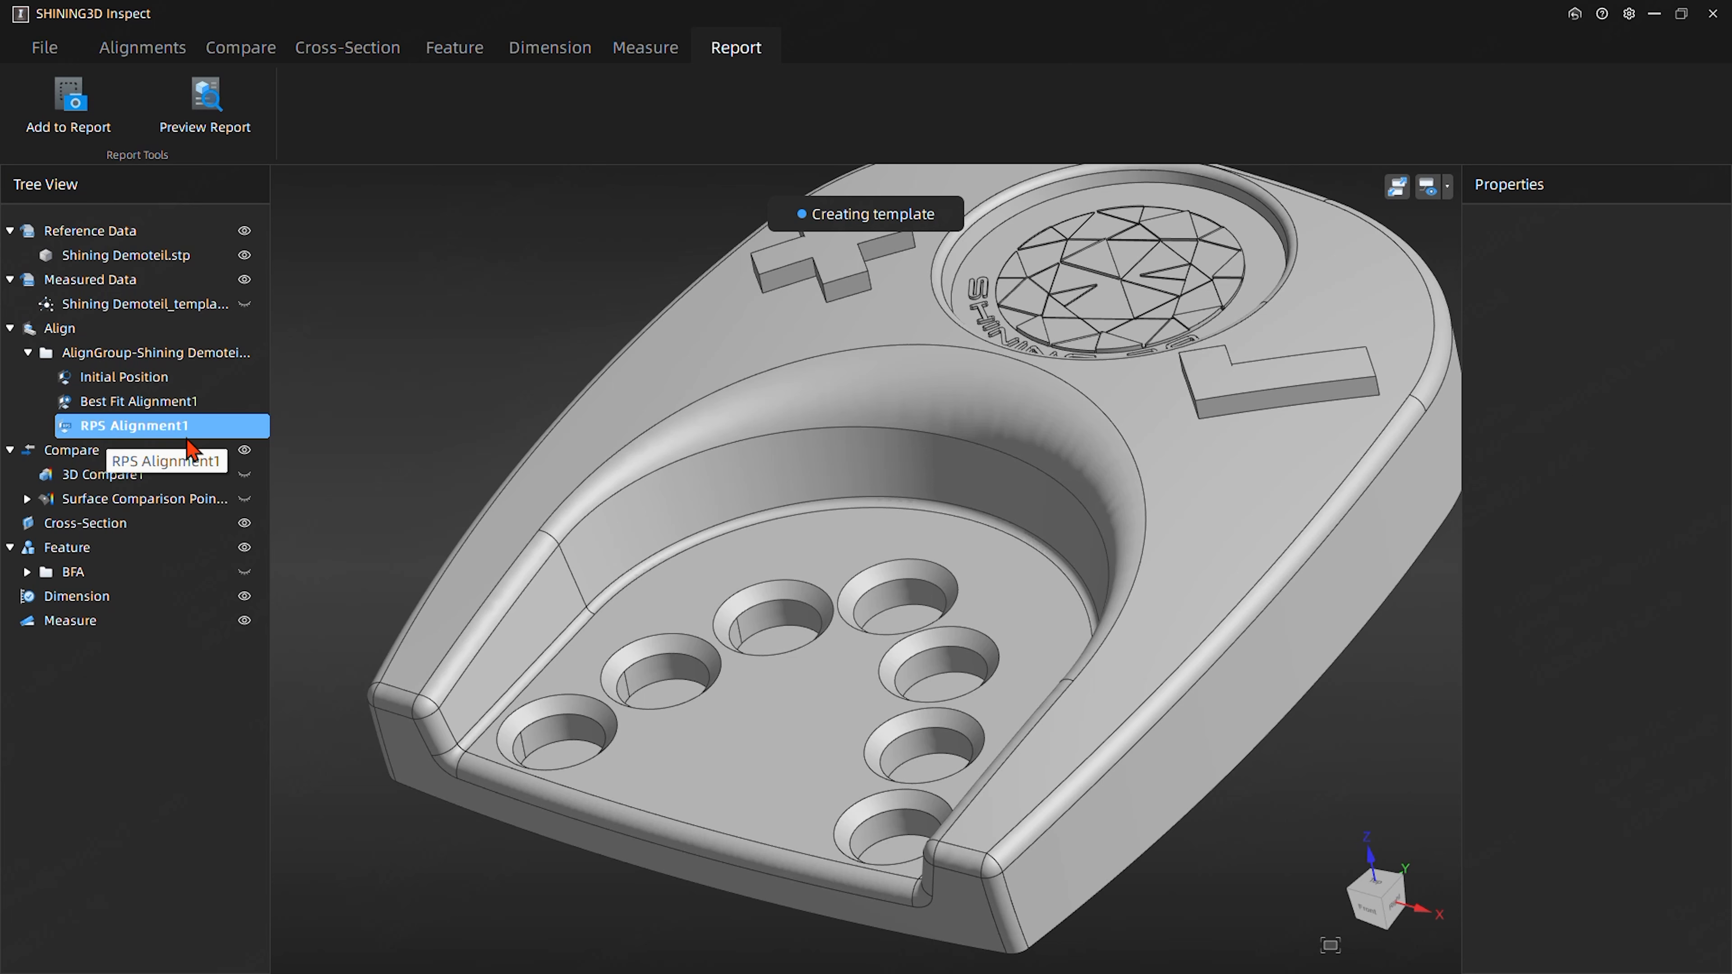
- Create a reference cylinder with extracted measured feature from the CAD wall of the pocket's first hole, moving its label off the part
{"action": "middle_click_drag", "start_coordinate": [437, 341], "coordinate": [399, 272]}
{"action": "left_click", "coordinate": [453, 49]}
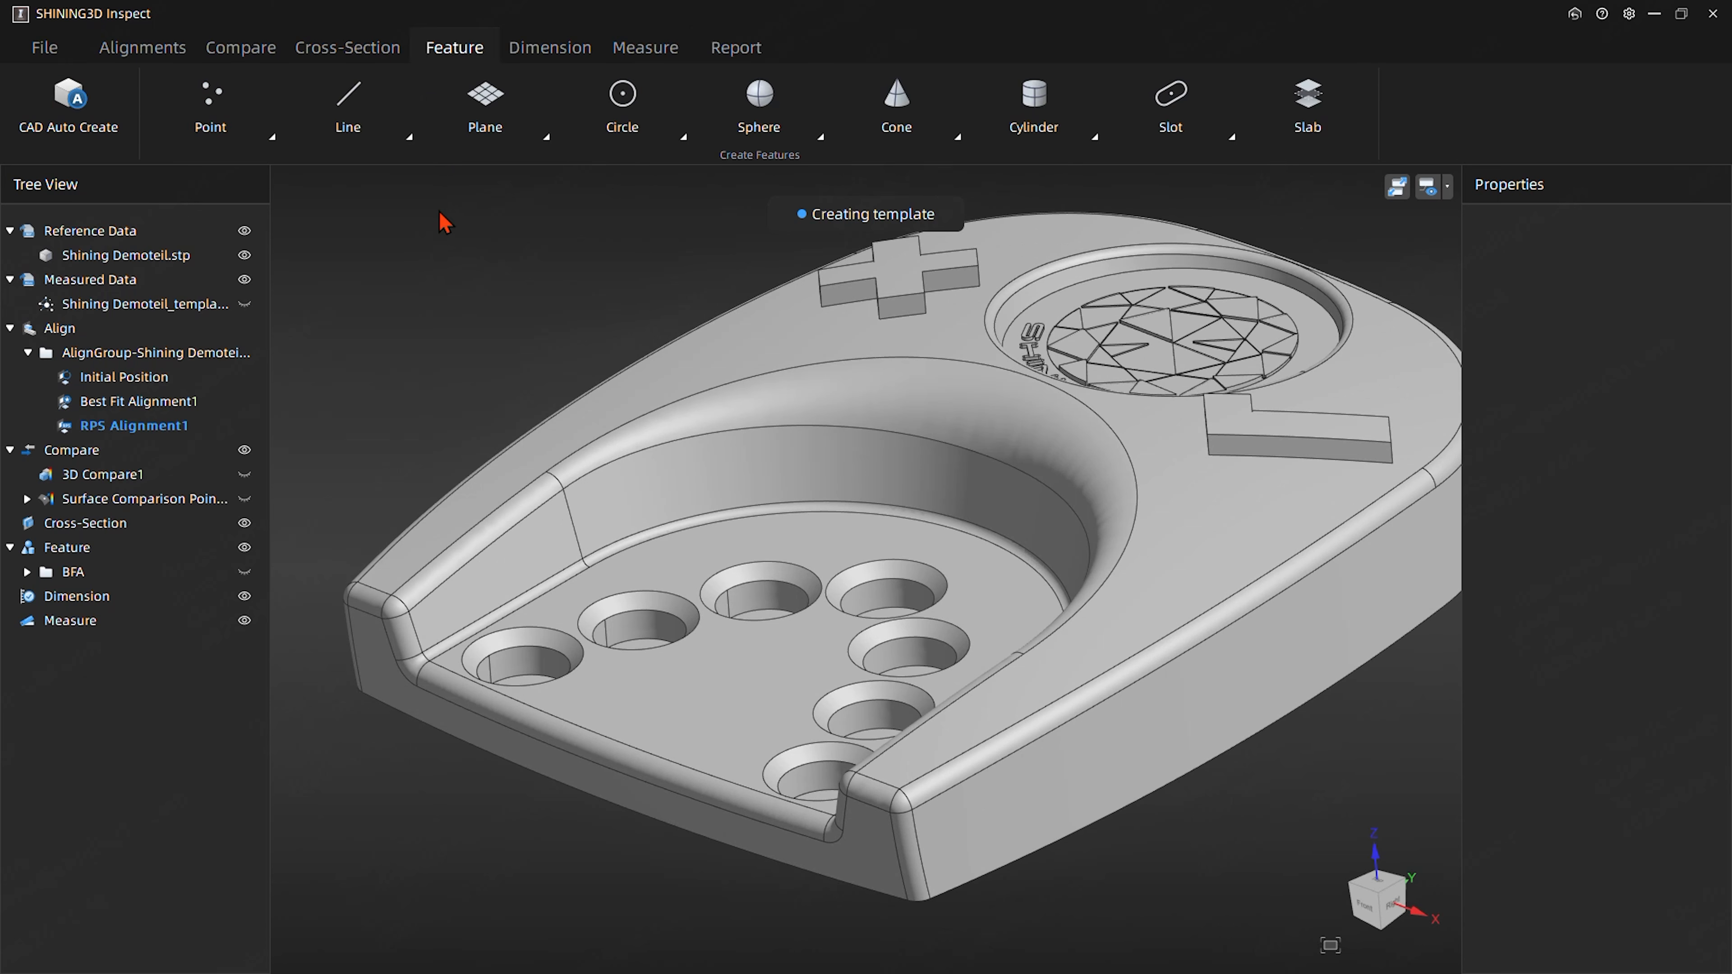
{"action": "mouse_move", "coordinate": [626, 264]}
{"action": "middle_mouse_down"}
{"action": "mouse_move", "coordinate": [639, 310]}
{"action": "mouse_move", "coordinate": [655, 282]}
{"action": "middle_mouse_up"}
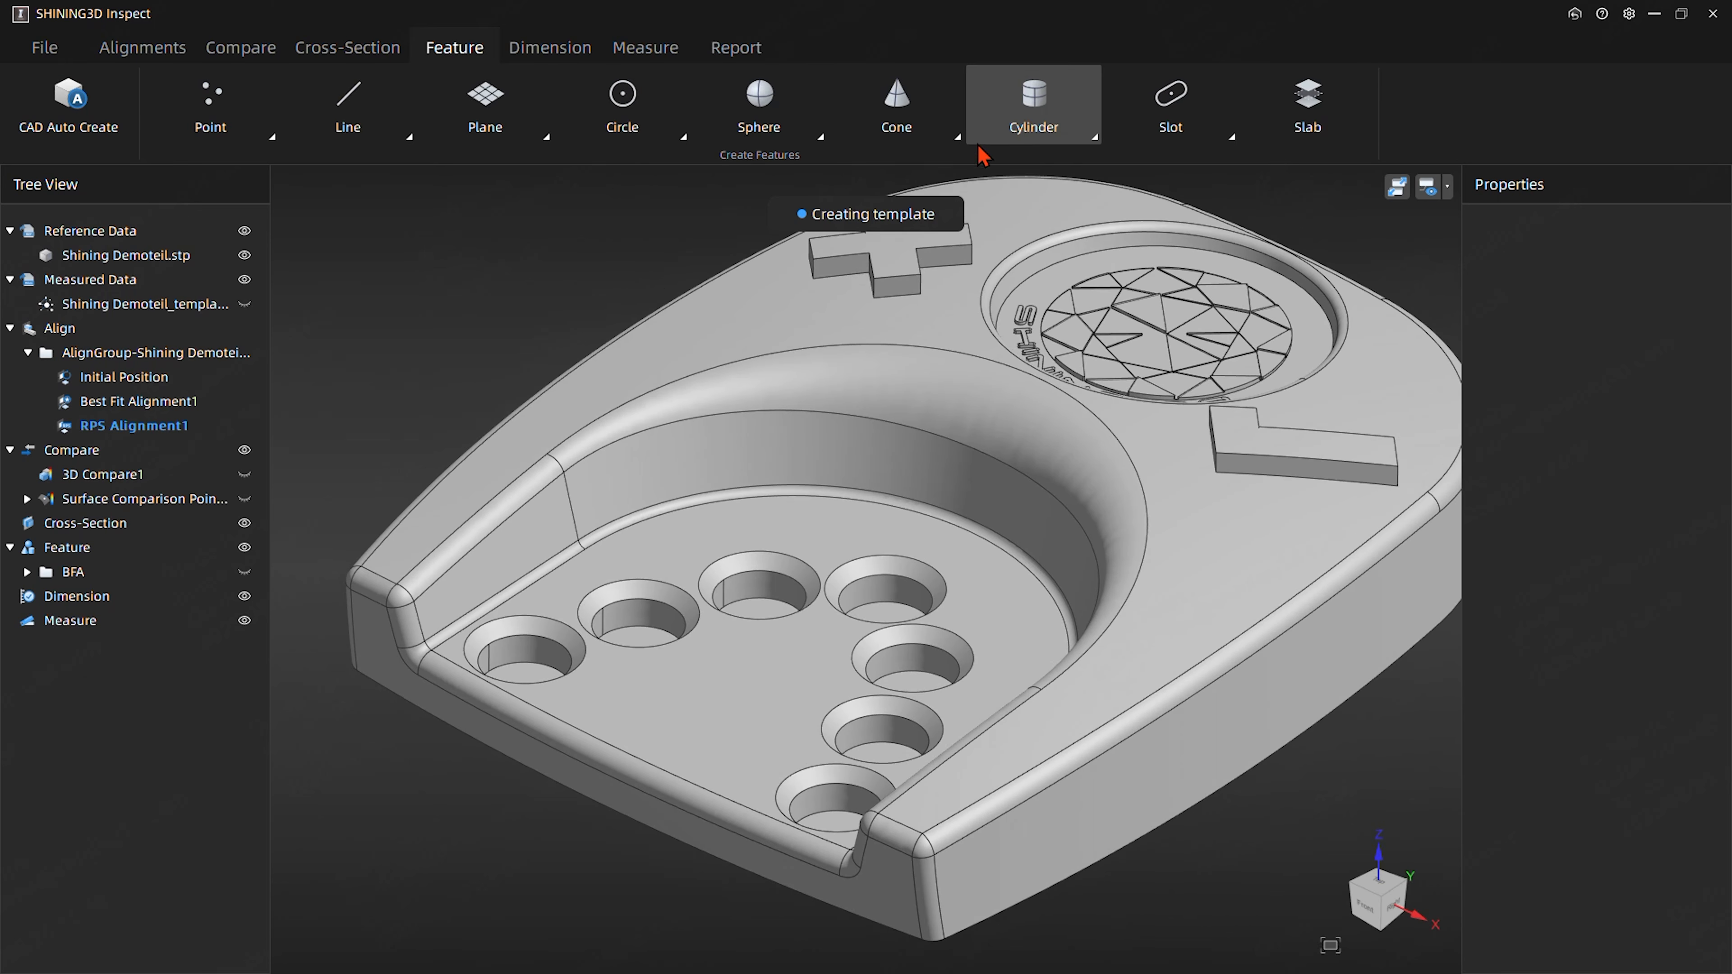
{"action": "left_click", "coordinate": [1023, 115]}
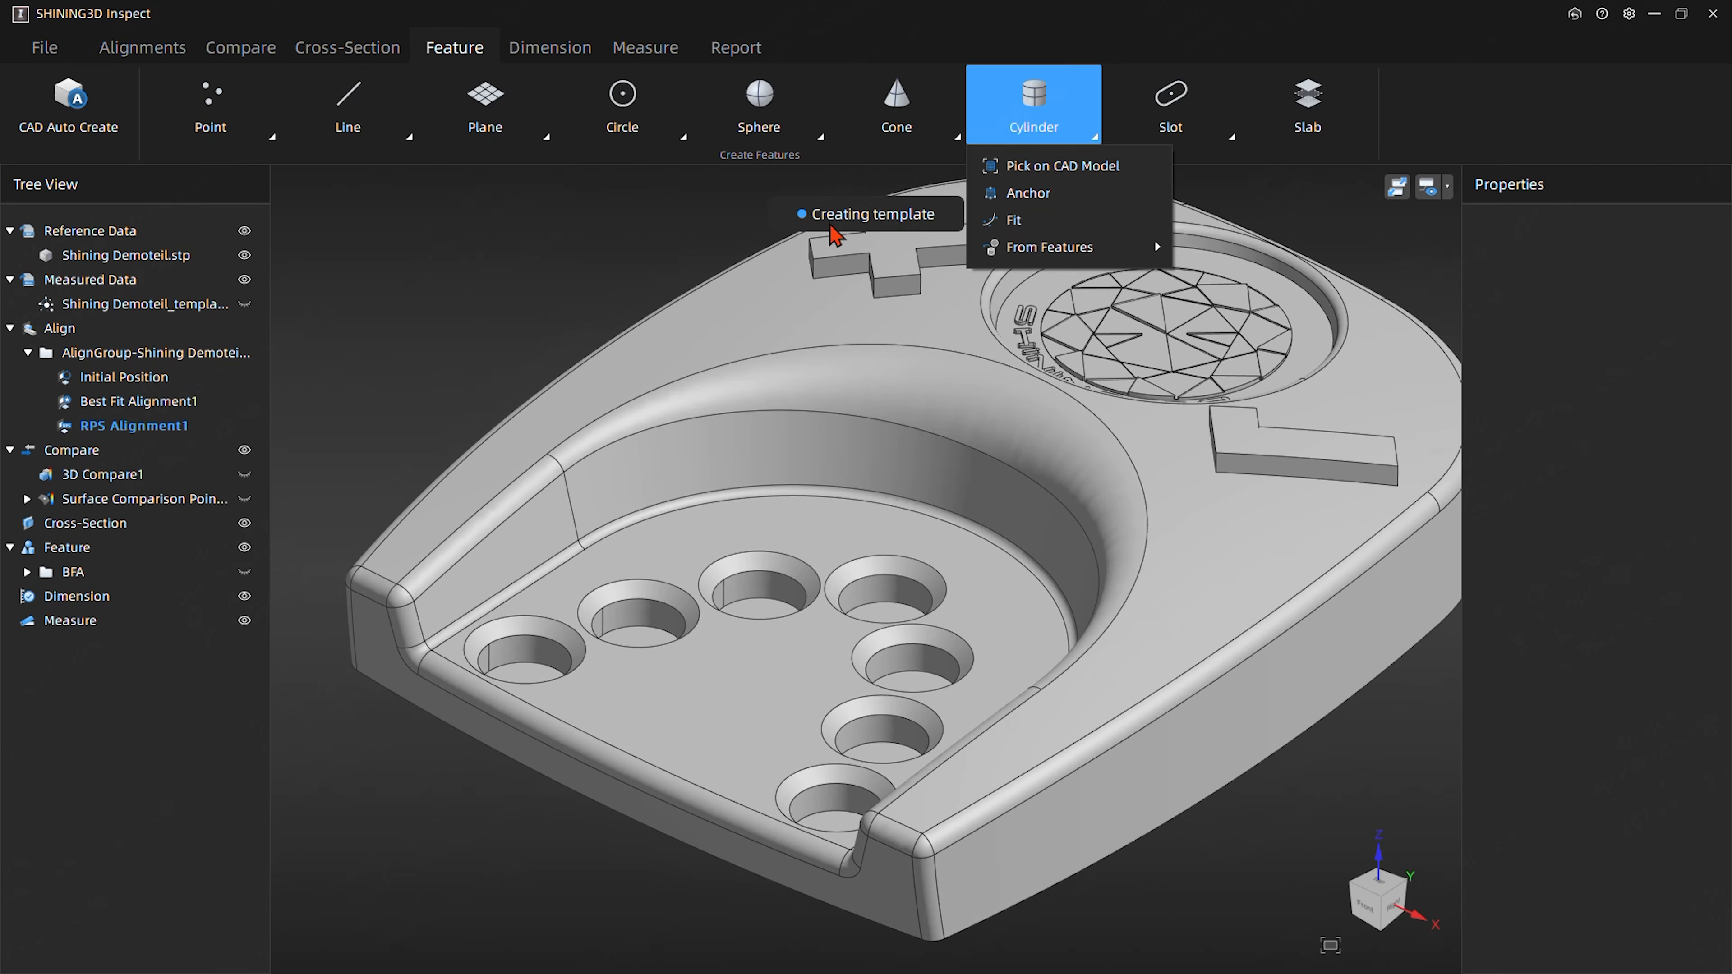
{"action": "left_click", "coordinate": [1059, 172]}
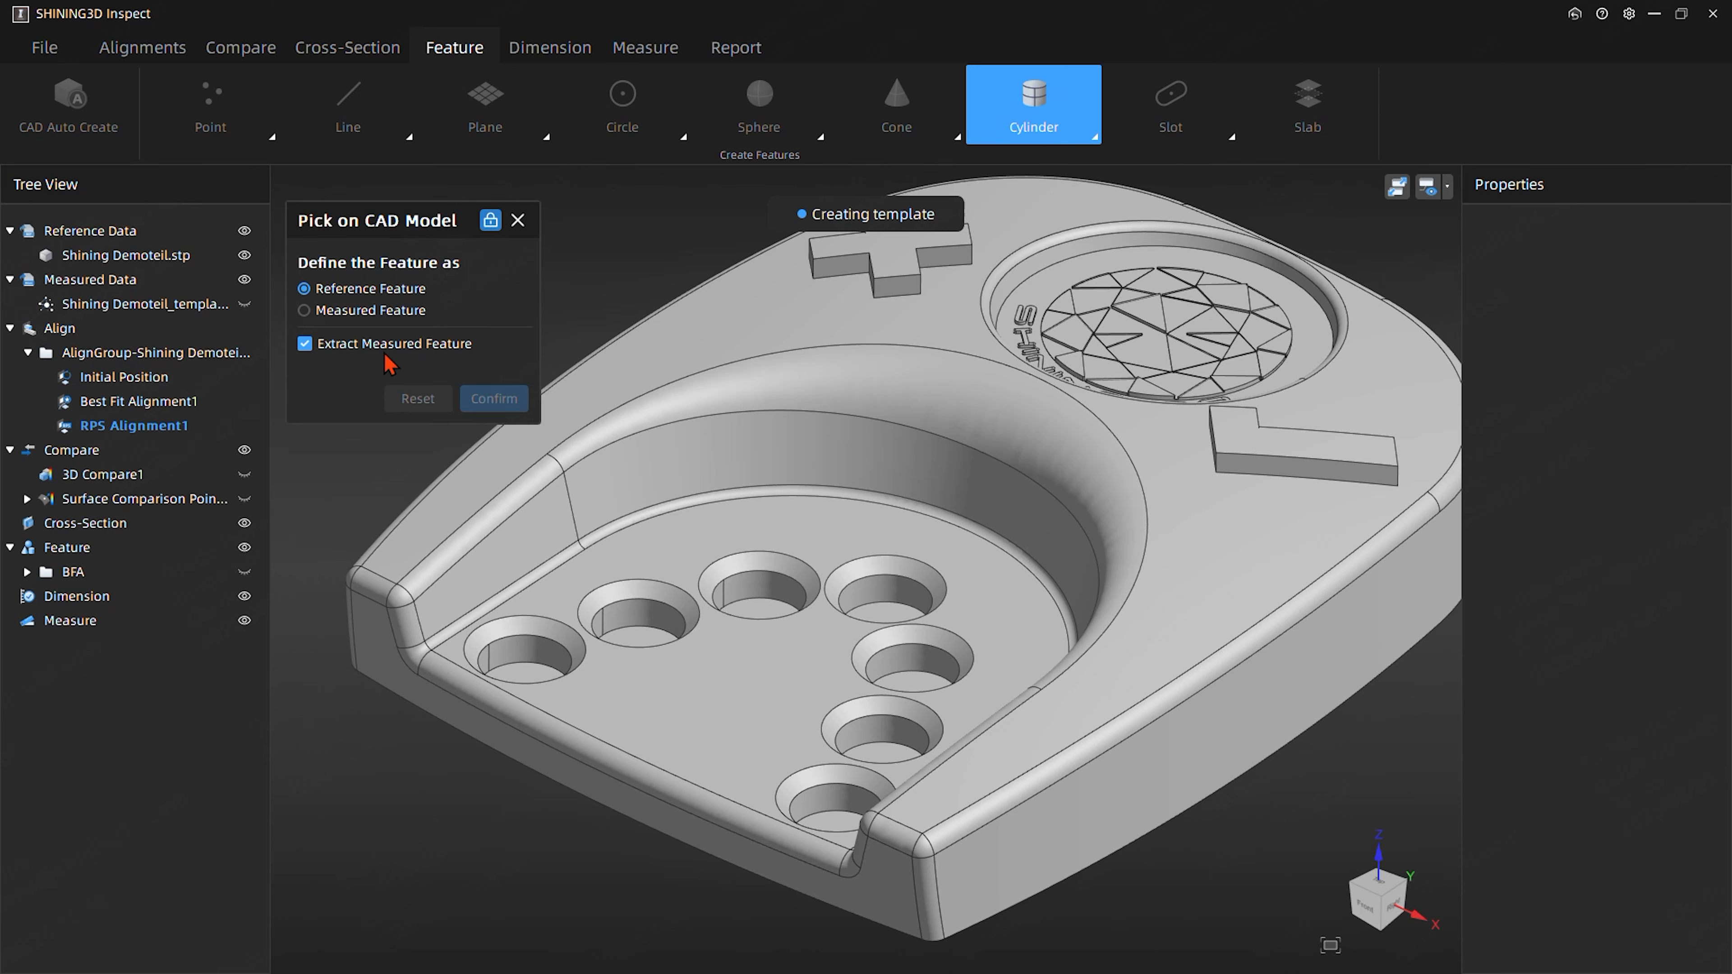
{"action": "middle_click_drag", "start_coordinate": [531, 650], "coordinate": [470, 632]}
{"action": "left_click", "coordinate": [539, 721]}
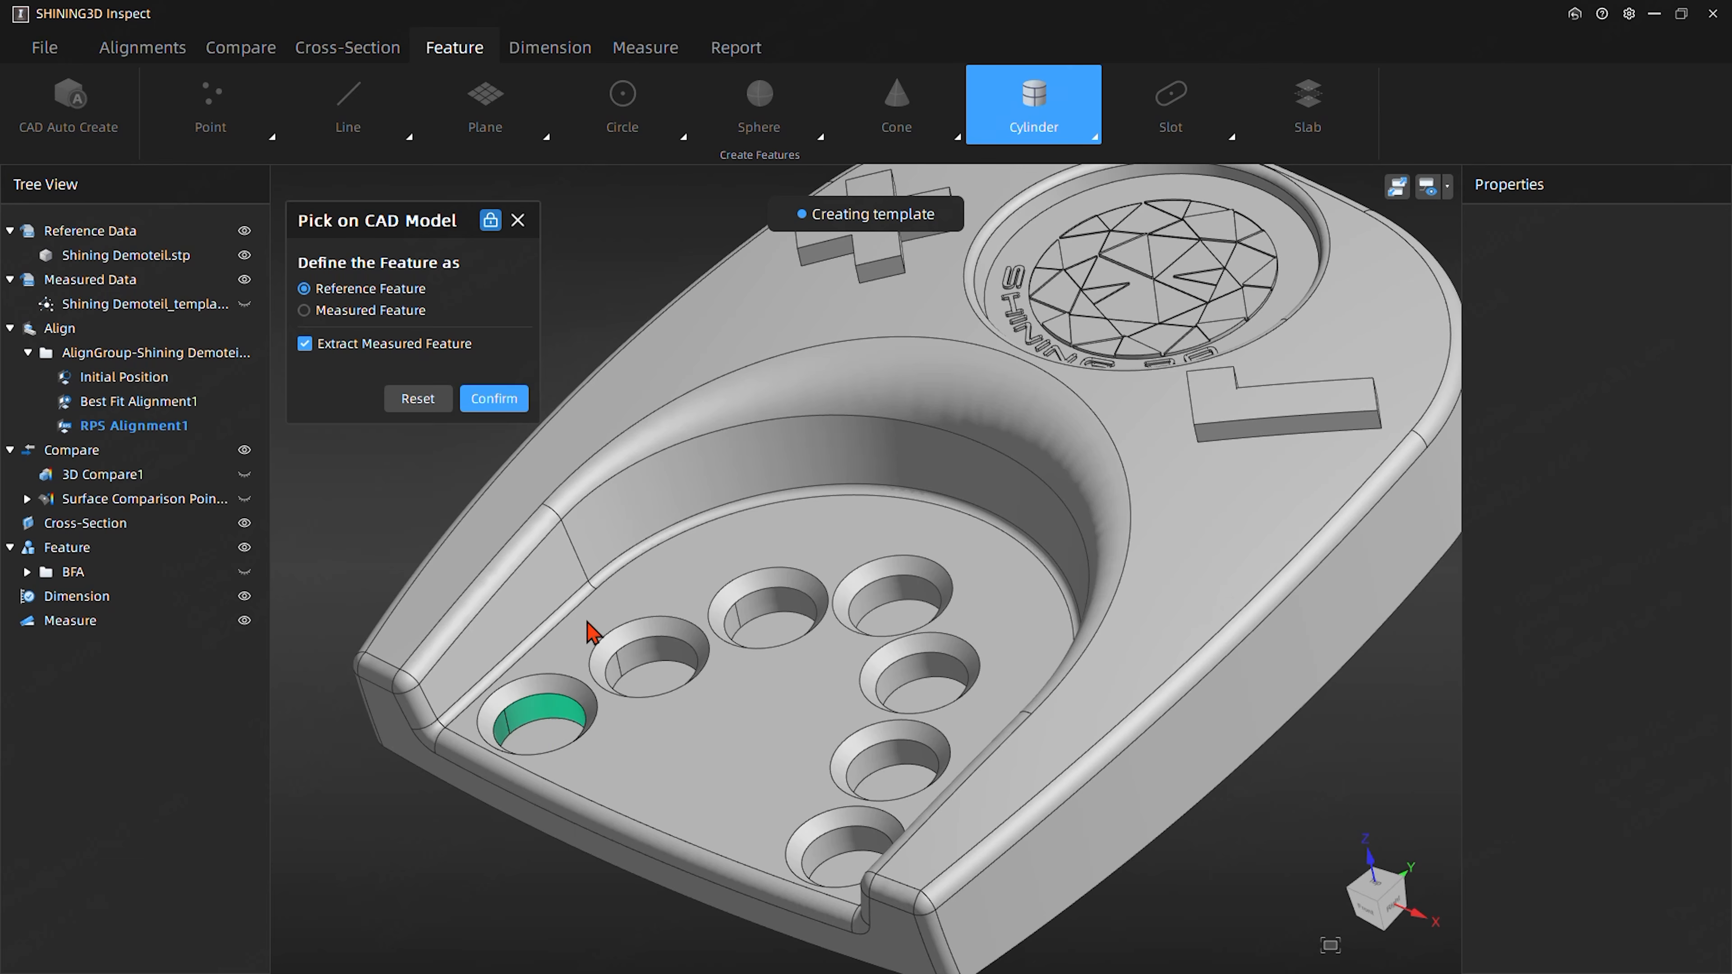
{"action": "left_click", "coordinate": [494, 399]}
{"action": "left_click_drag", "start_coordinate": [531, 787], "coordinate": [470, 812]}
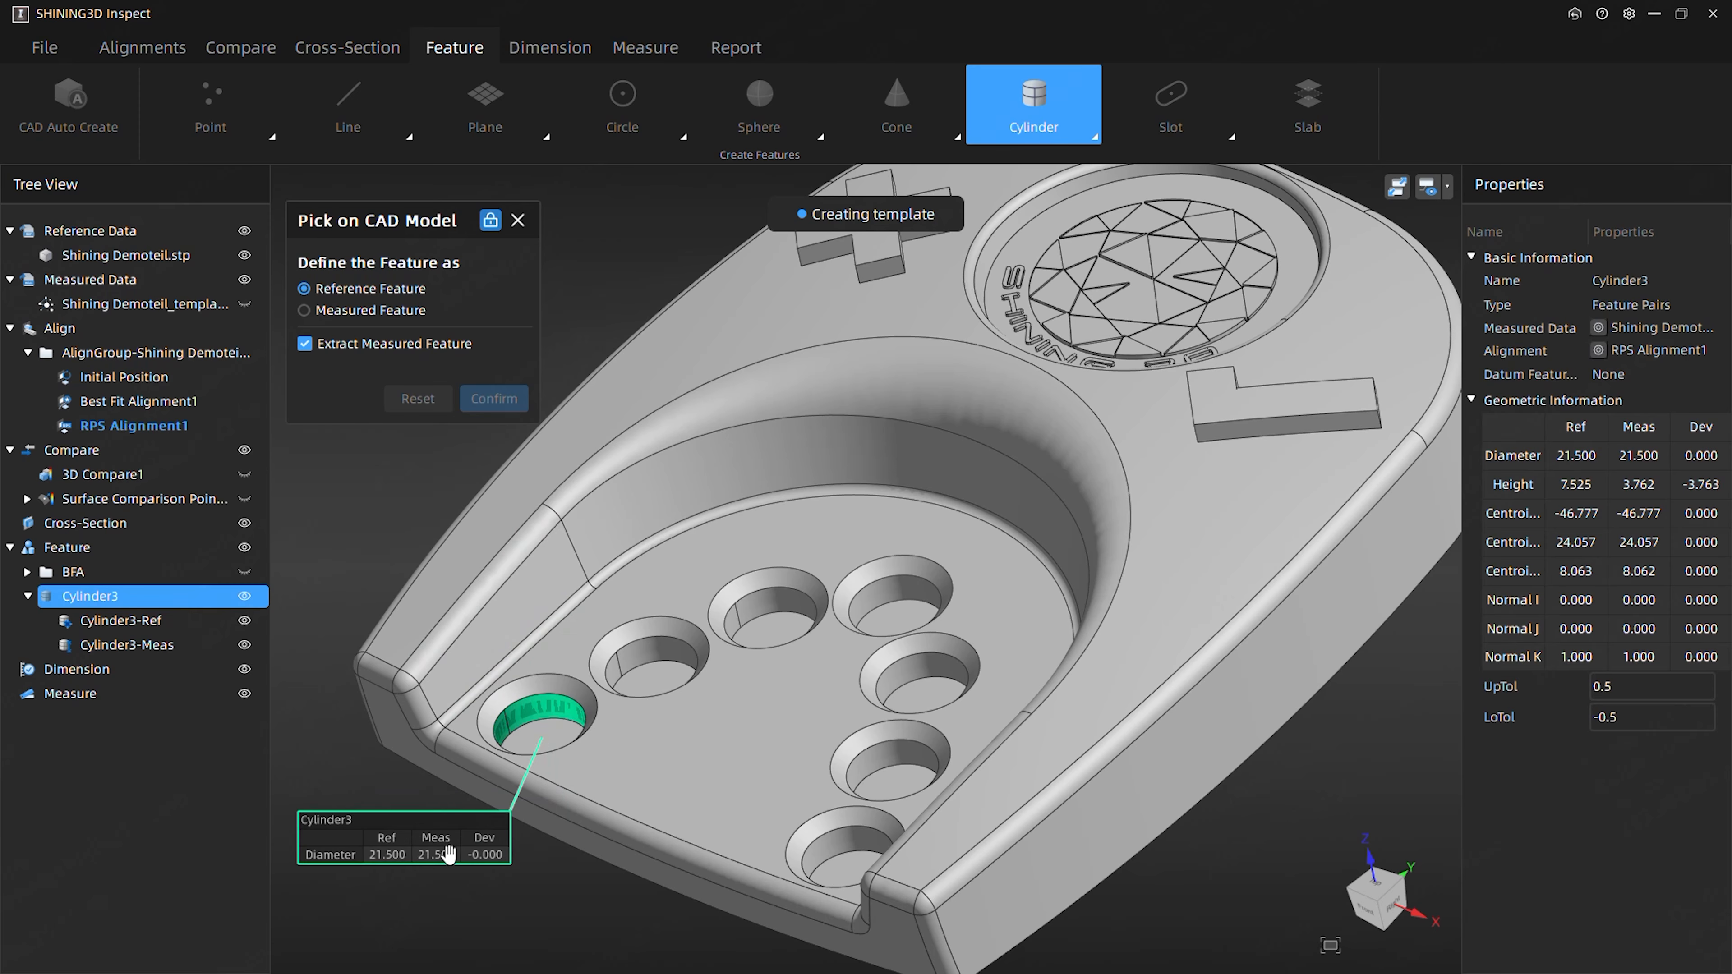
- Create reference cylinders with extracted measured features from the CAD walls of the other six holes in the pocket
{"action": "left_click", "coordinate": [656, 673]}
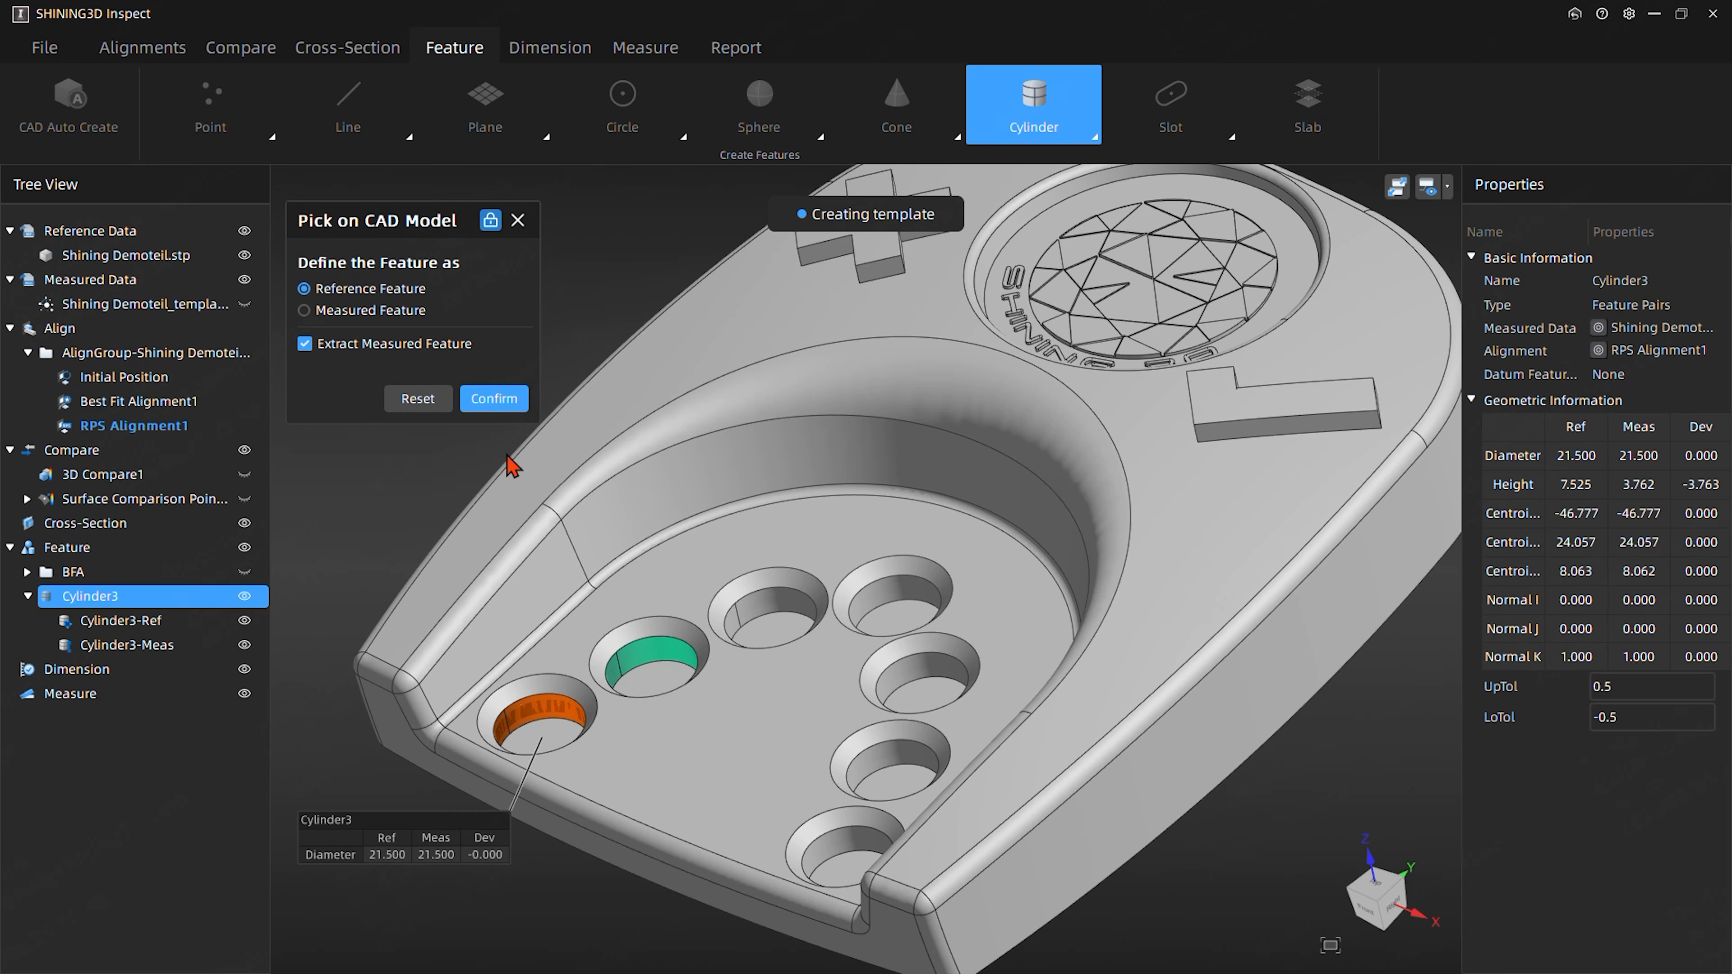
{"action": "left_click", "coordinate": [494, 399]}
{"action": "left_click", "coordinate": [775, 600]}
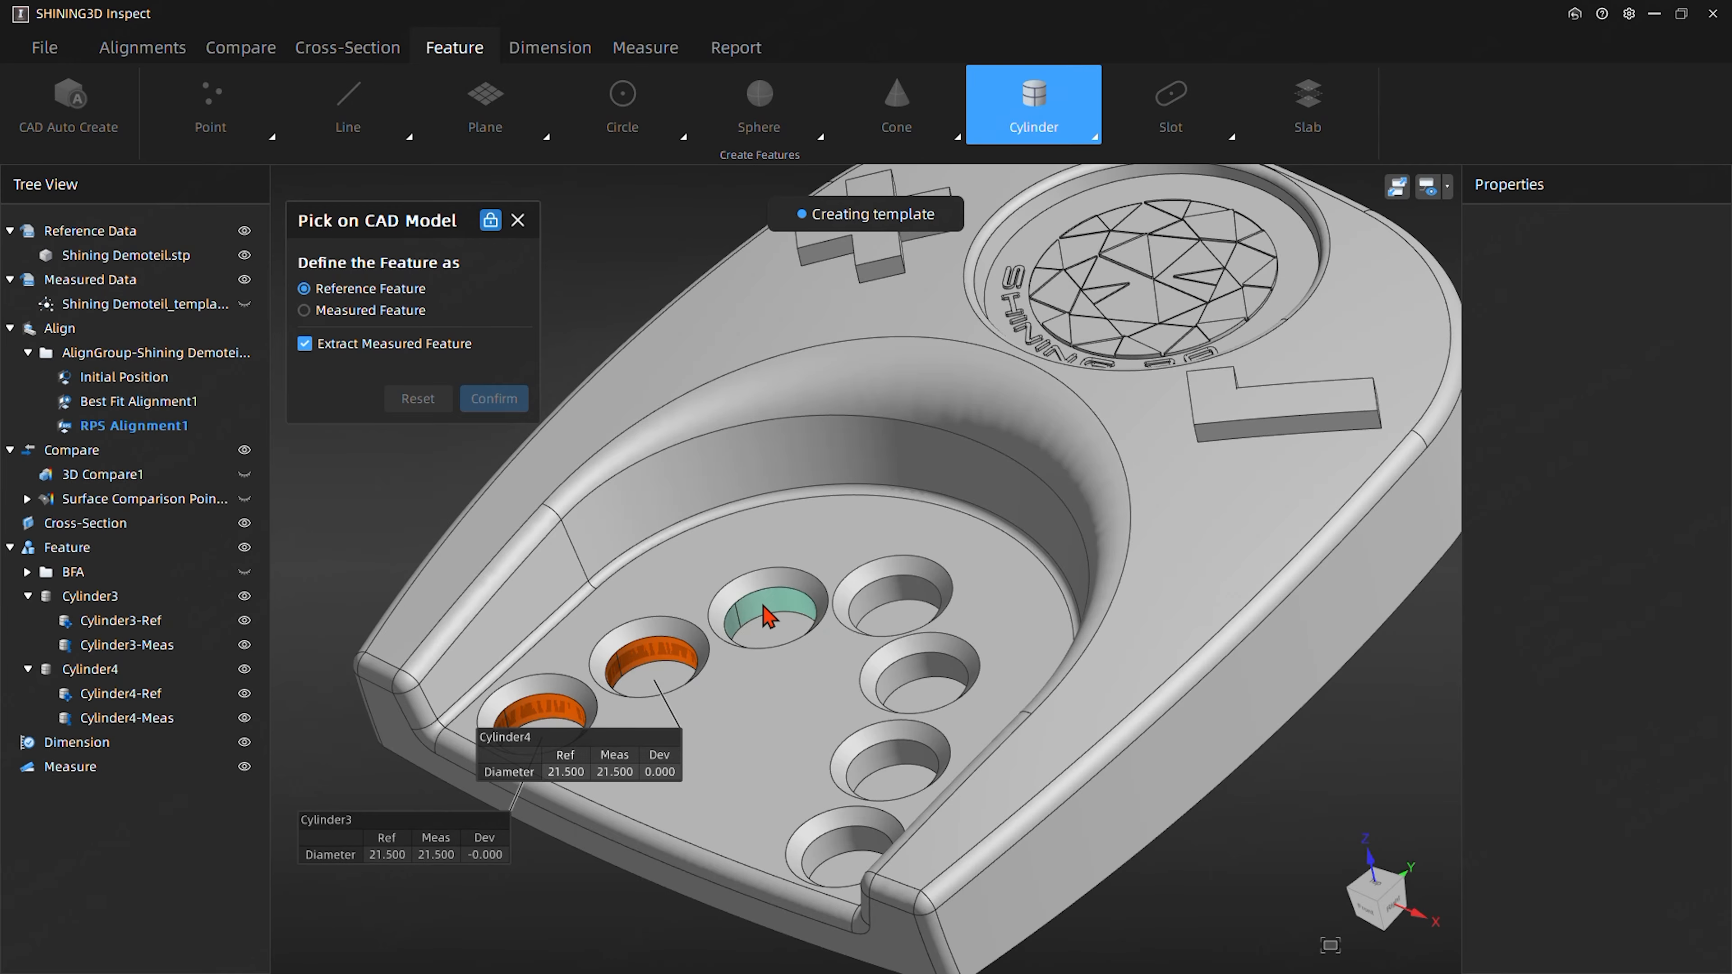
{"action": "left_click", "coordinate": [502, 397]}
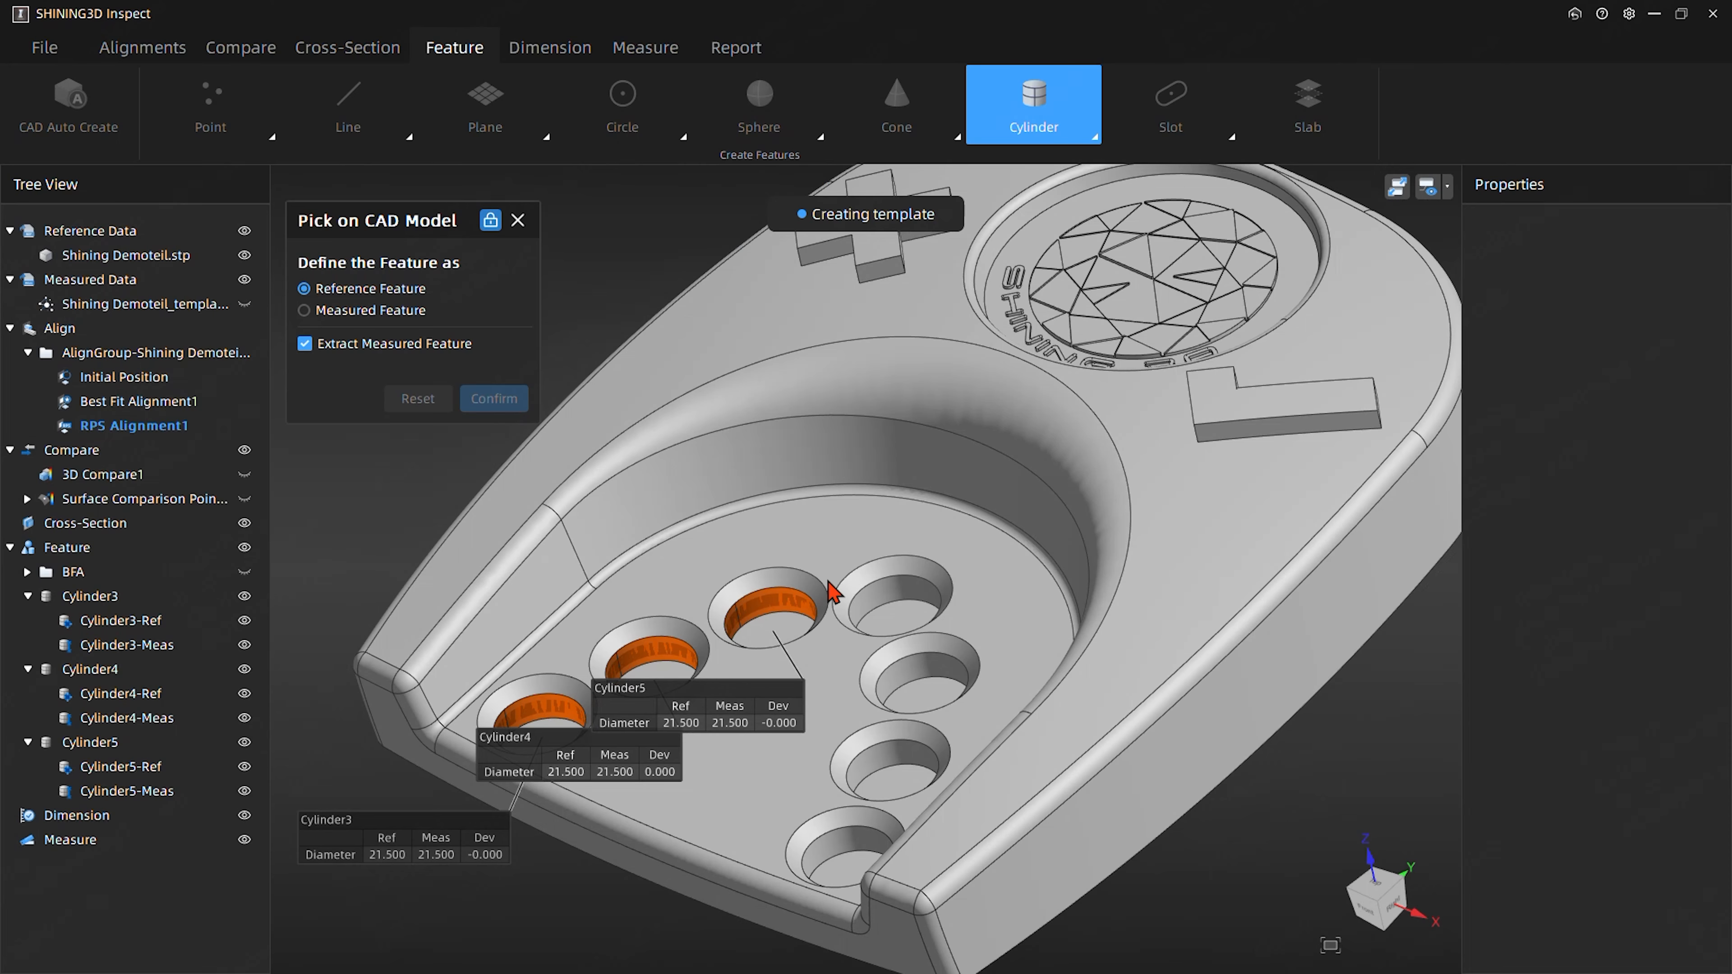
{"action": "left_click", "coordinate": [858, 595]}
{"action": "left_click", "coordinate": [486, 403]}
{"action": "left_click", "coordinate": [917, 667]}
{"action": "left_click", "coordinate": [498, 398]}
{"action": "left_click", "coordinate": [916, 759]}
{"action": "left_click", "coordinate": [494, 399]}
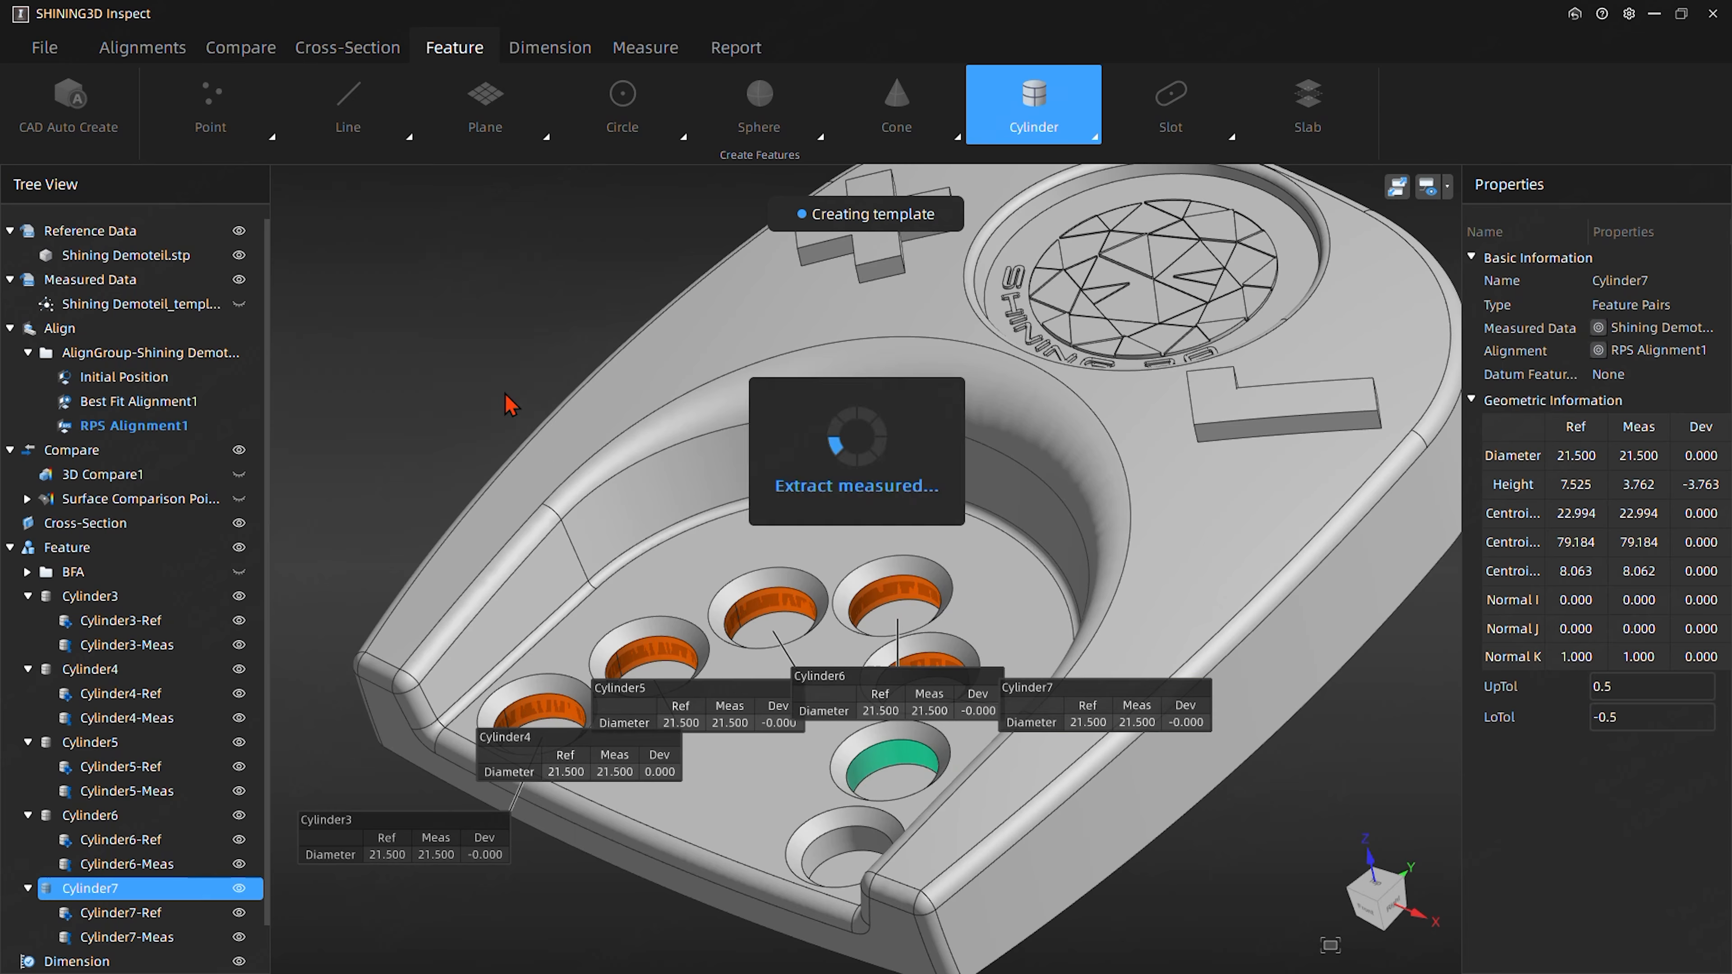
{"action": "left_click", "coordinate": [840, 848]}
{"action": "left_click", "coordinate": [494, 399]}
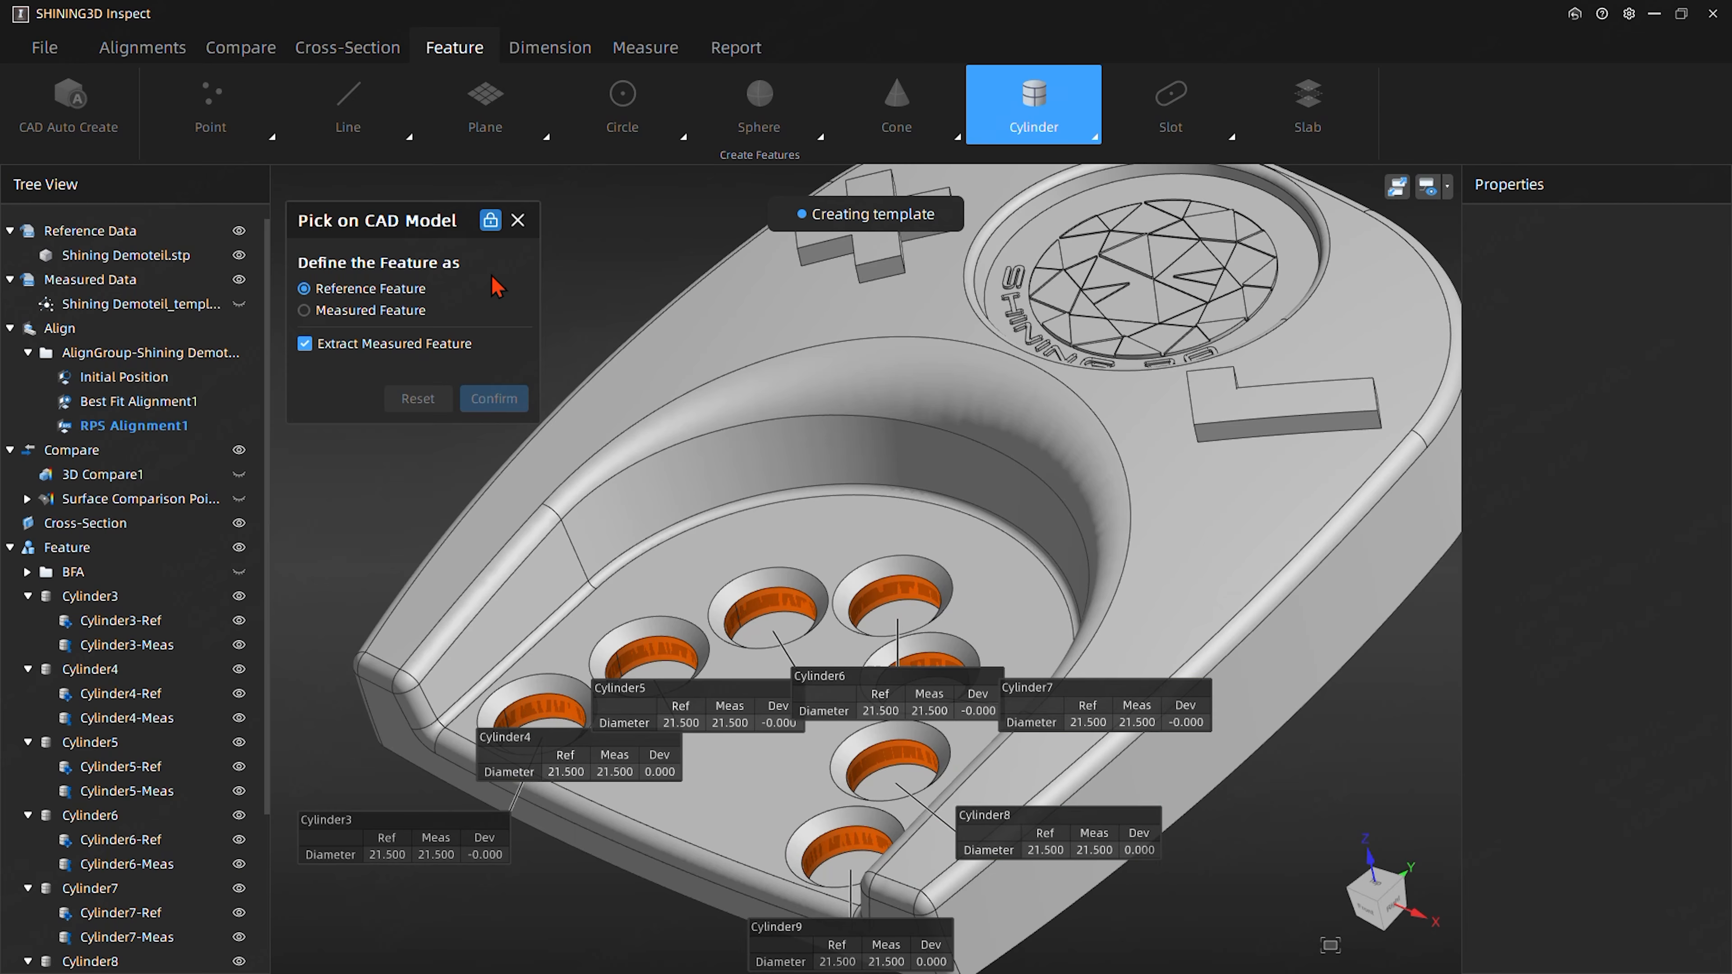
{"action": "left_click", "coordinate": [518, 219]}
- Create a single reference plane with extracted measured feature from the pocket floor around the seven holes
{"action": "left_click", "coordinate": [480, 106]}
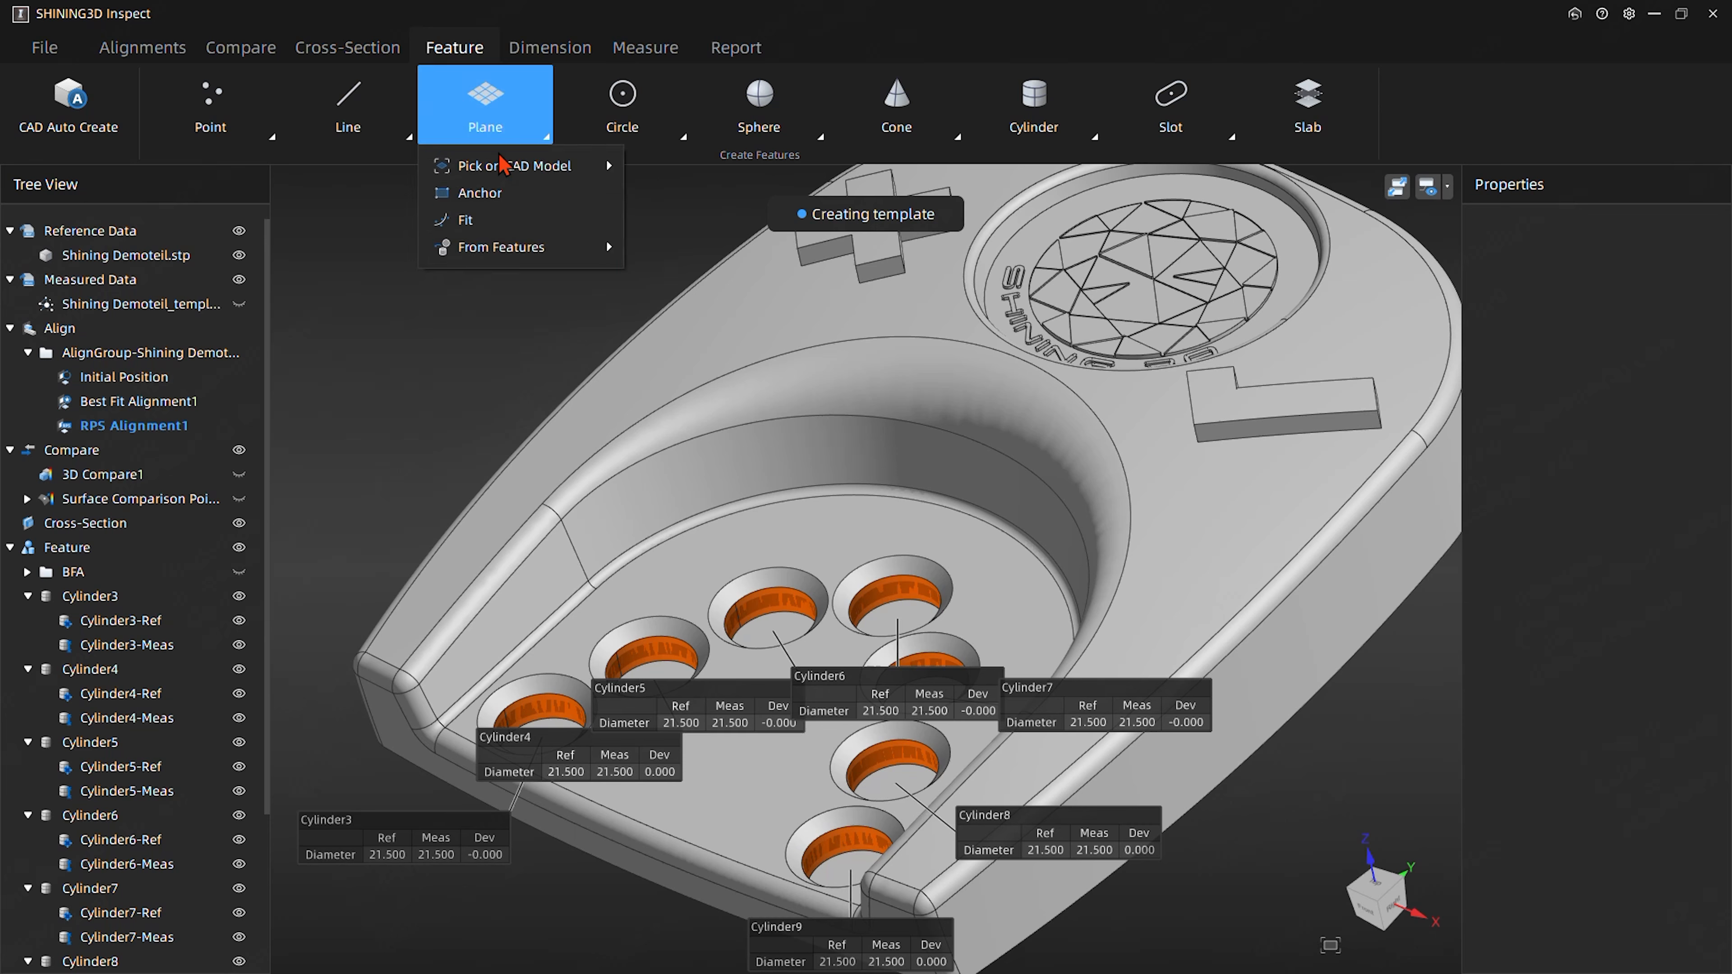
{"action": "mouse_move", "coordinate": [503, 174]}
{"action": "left_click", "coordinate": [692, 167]}
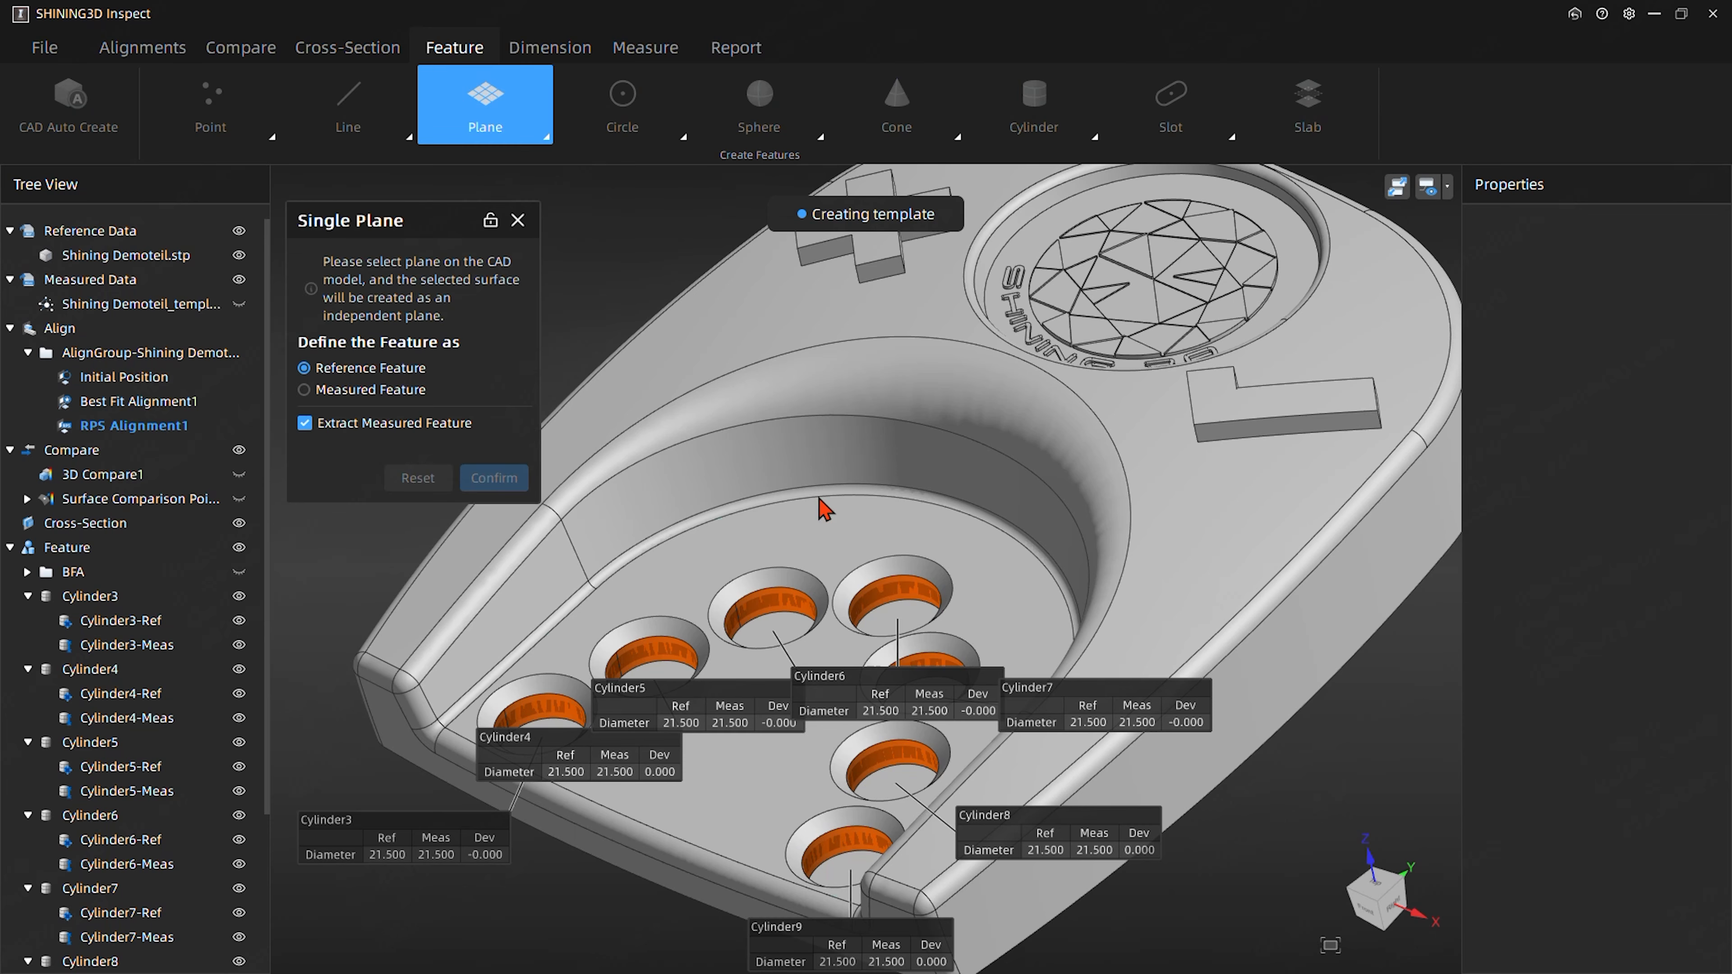
{"action": "left_click", "coordinate": [827, 538]}
{"action": "left_click", "coordinate": [504, 479]}
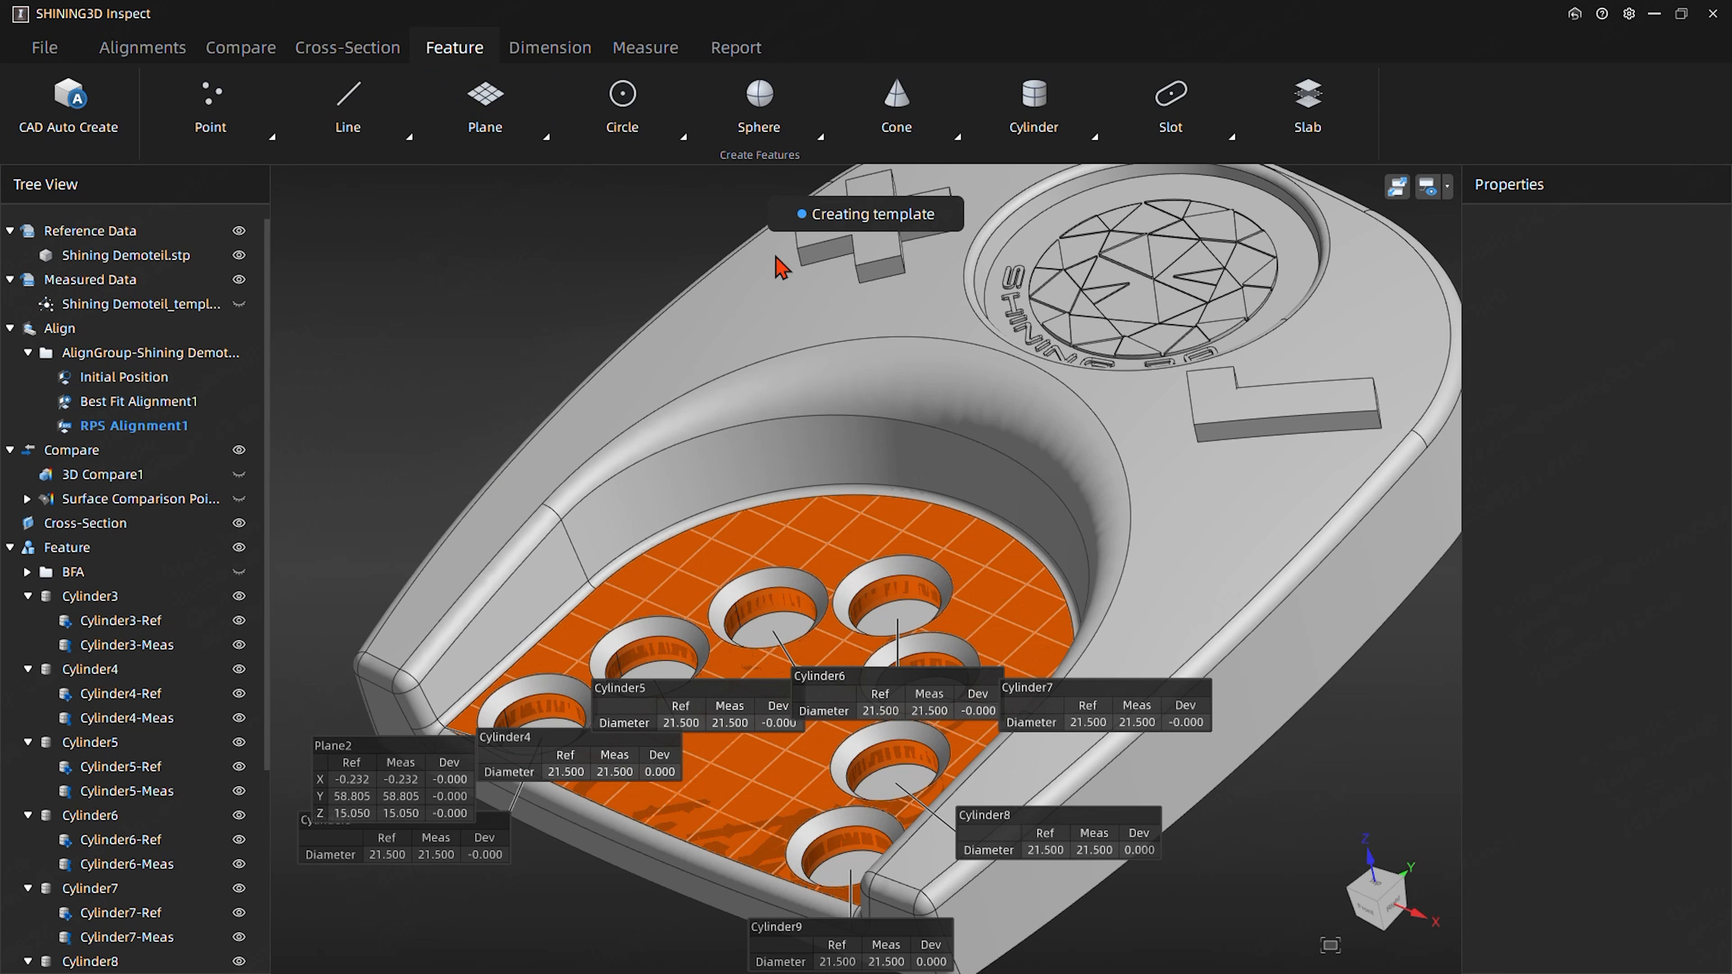
- With the plane-cylinder intersection dialog locked open, create a circle from Cylinder3 and Plane2, moving the Plane2 label clear of the pocket
{"action": "left_click", "coordinate": [617, 124]}
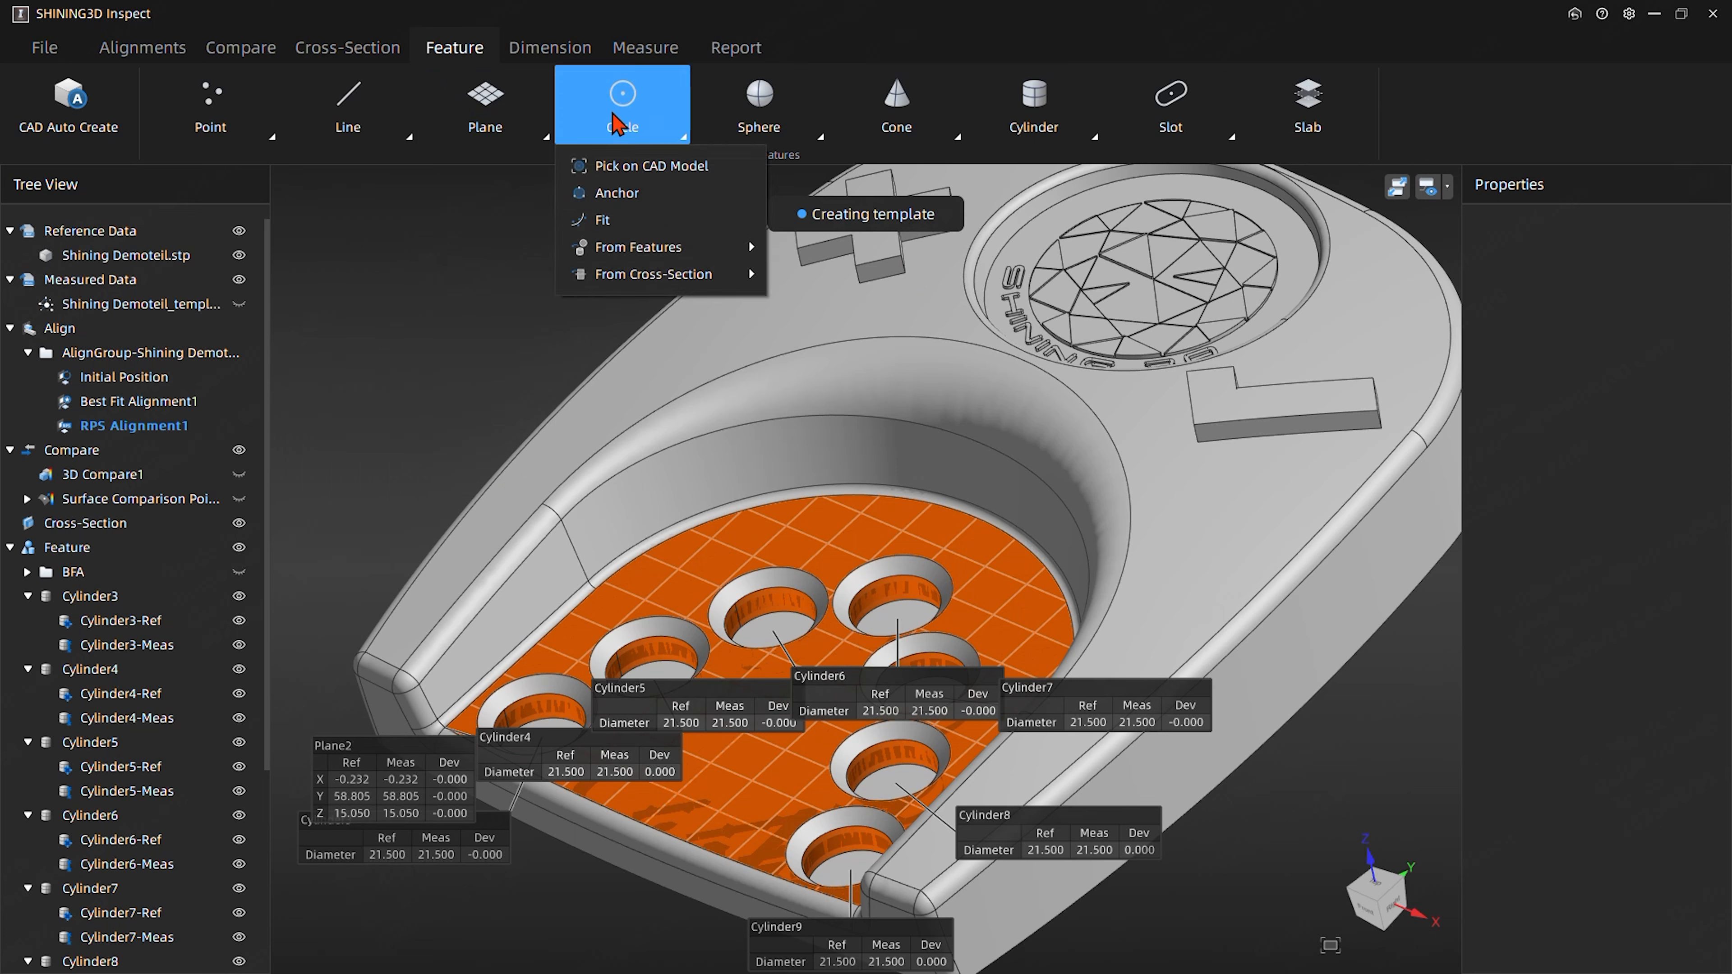
{"action": "mouse_move", "coordinate": [643, 258]}
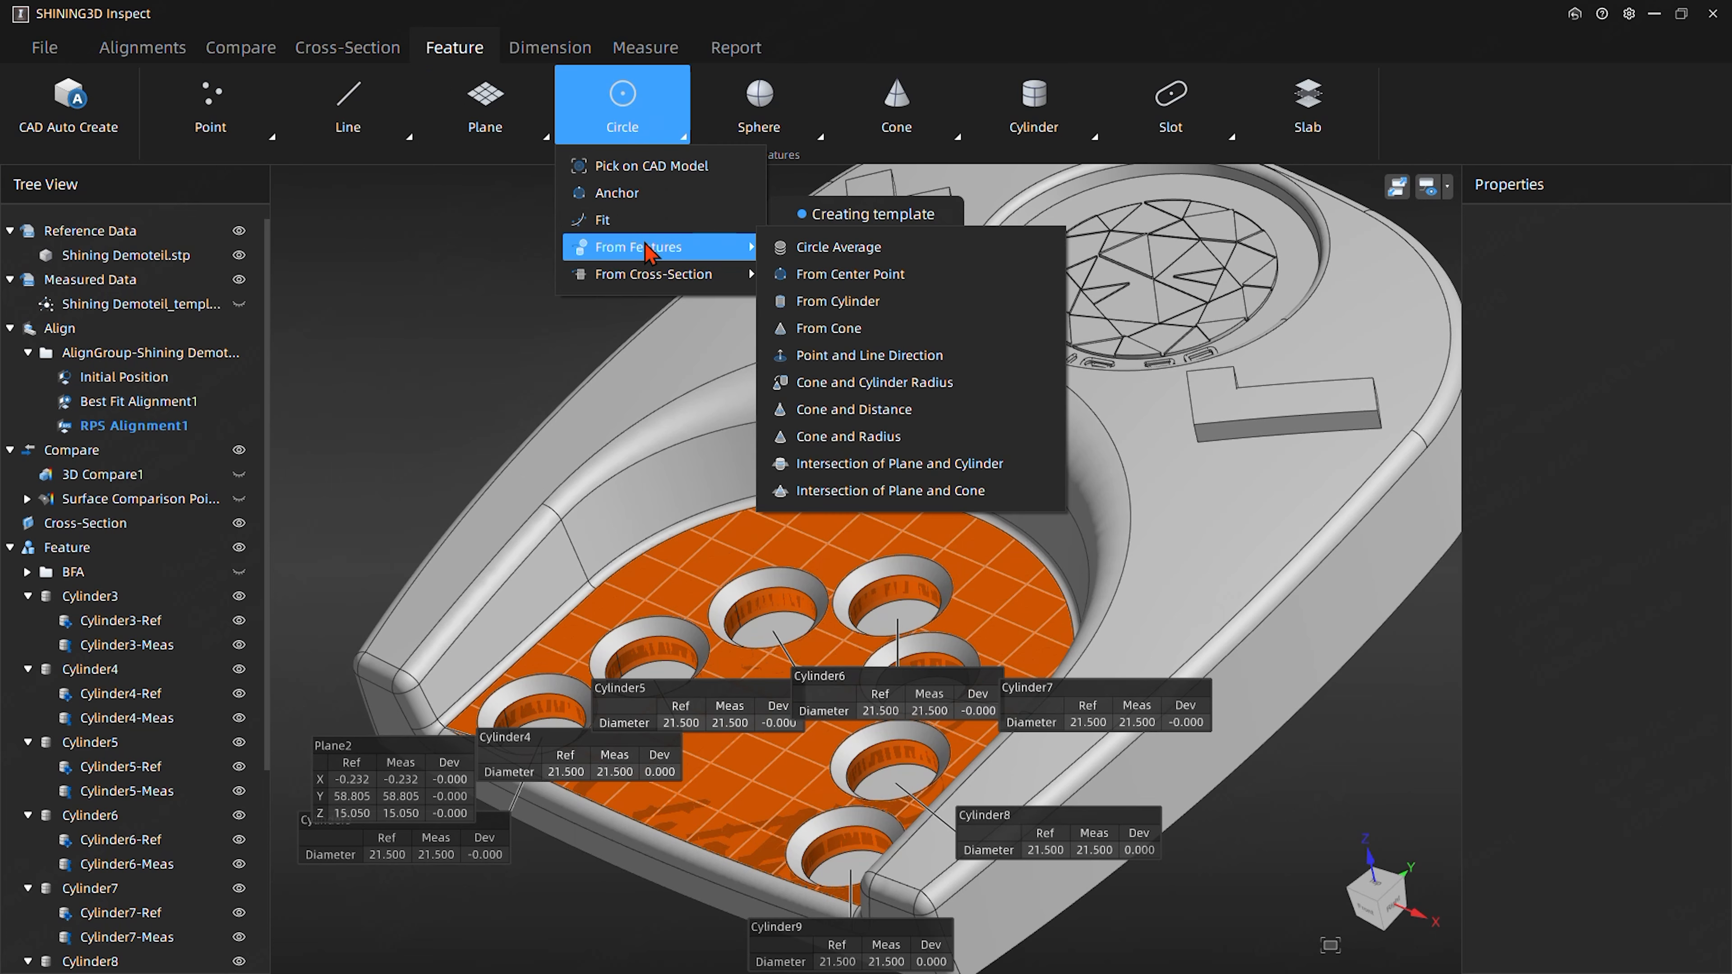
{"action": "left_click", "coordinate": [912, 466]}
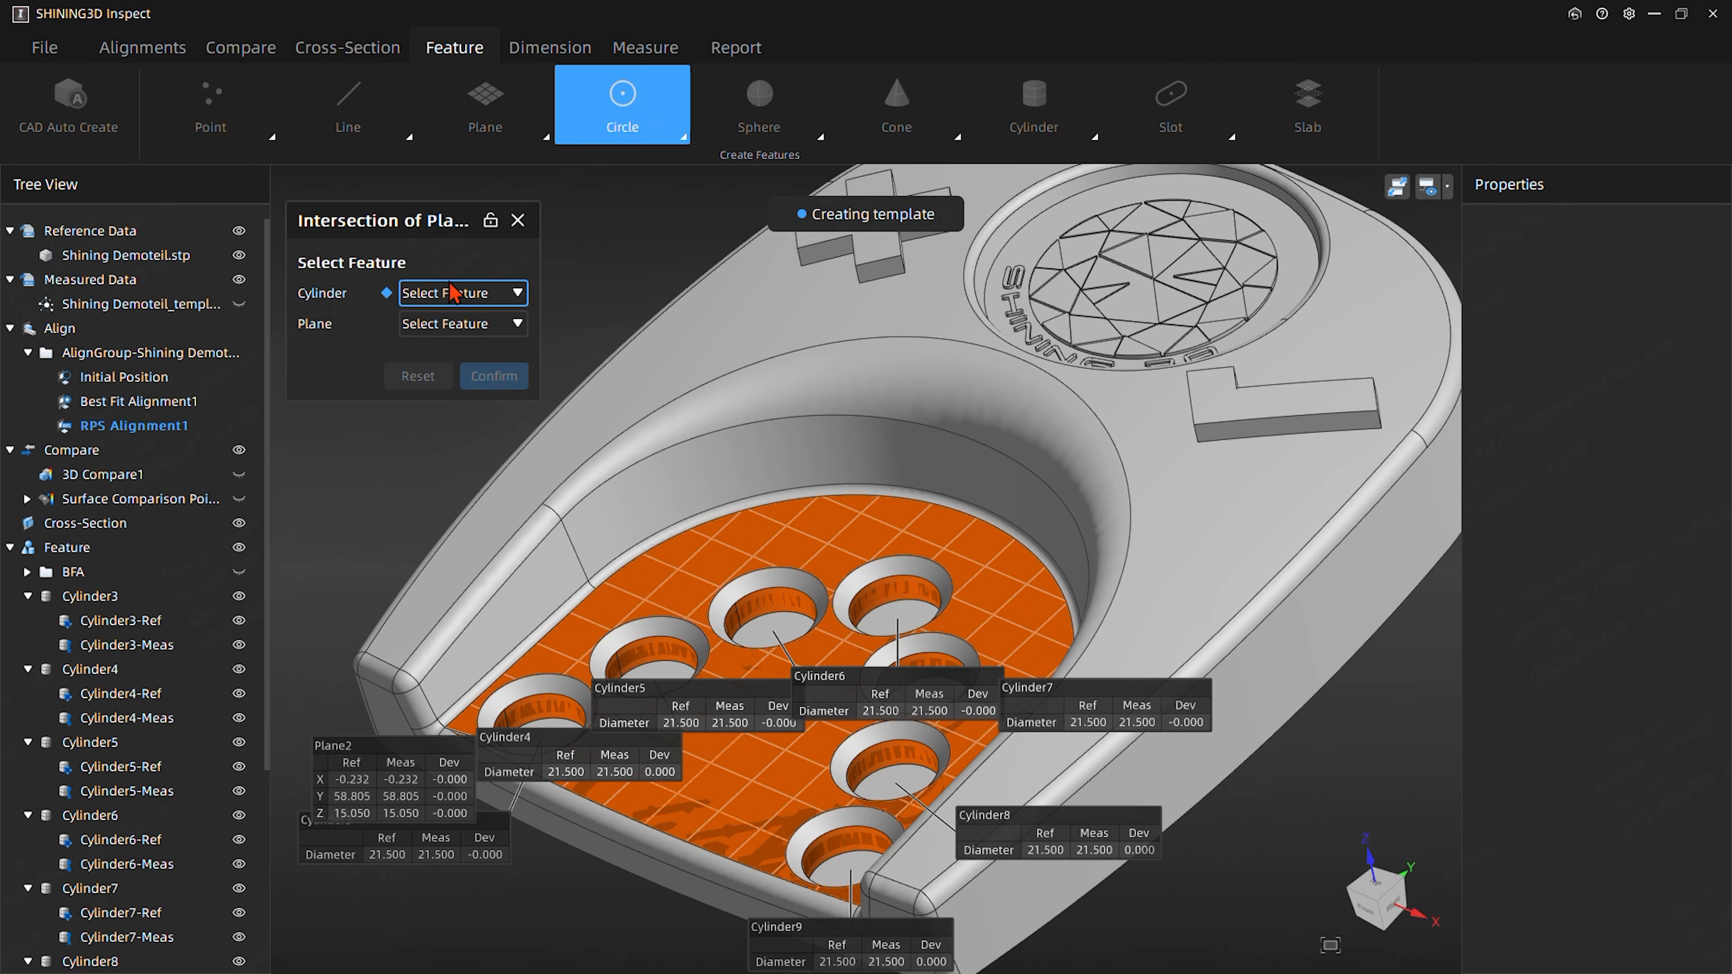
{"action": "left_click", "coordinate": [456, 295]}
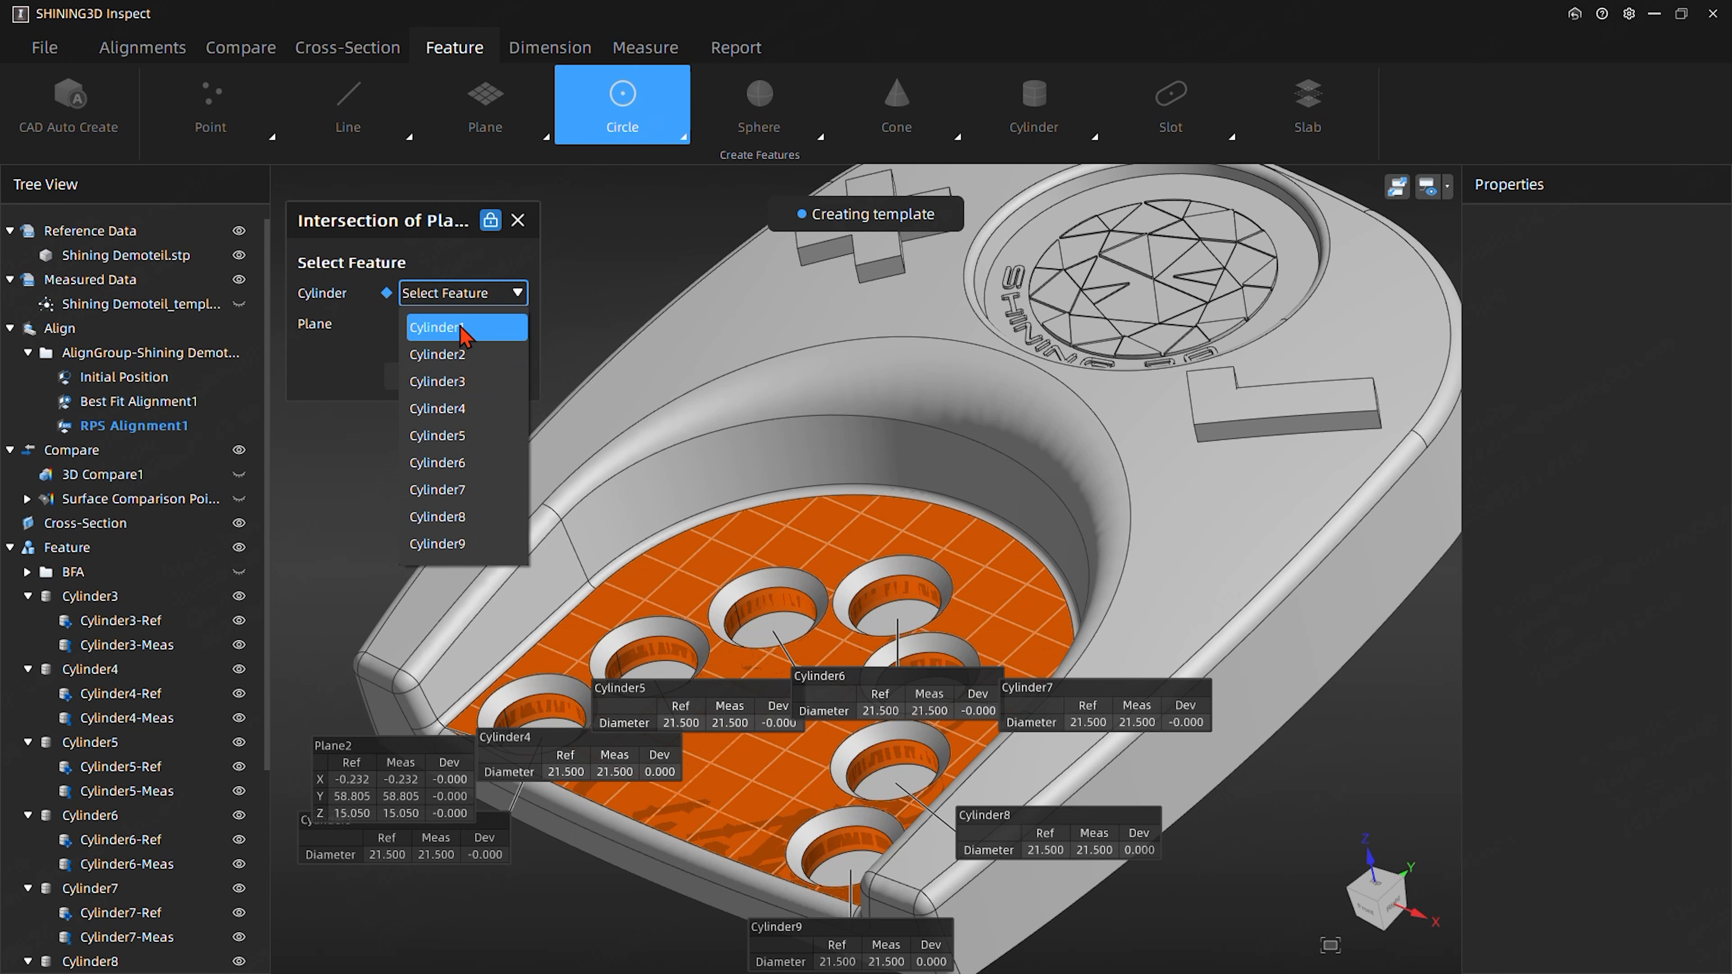
{"action": "left_click_drag", "start_coordinate": [398, 755], "coordinate": [347, 632]}
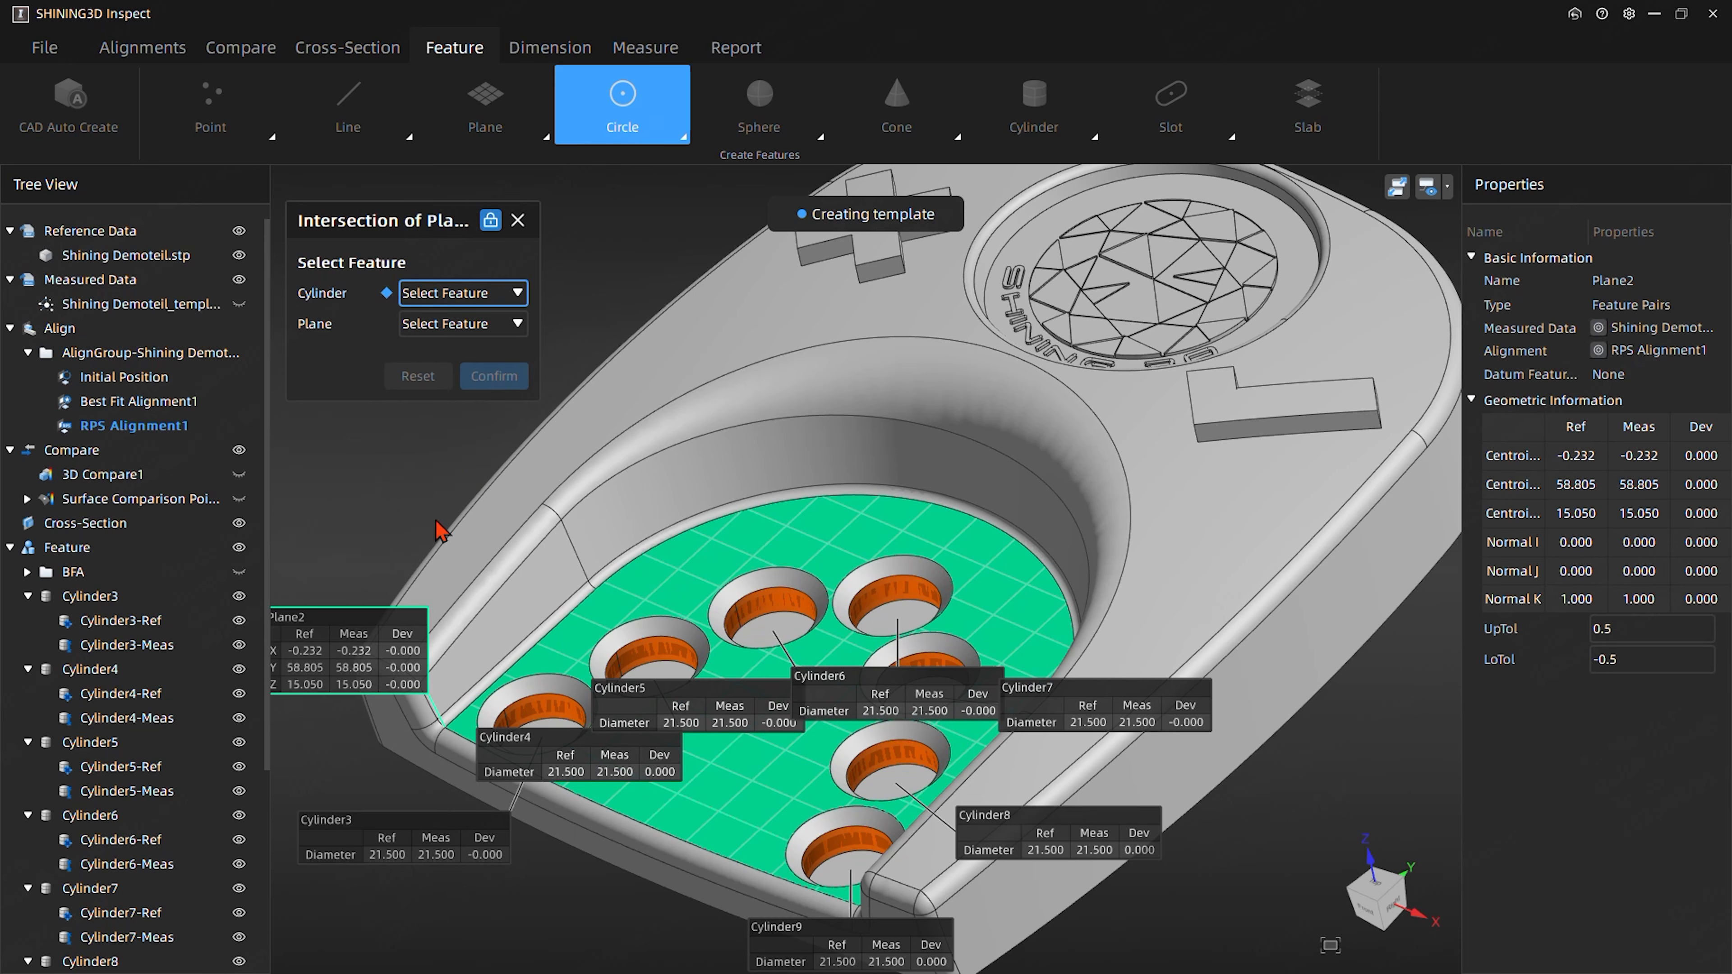
{"action": "left_click", "coordinate": [424, 298]}
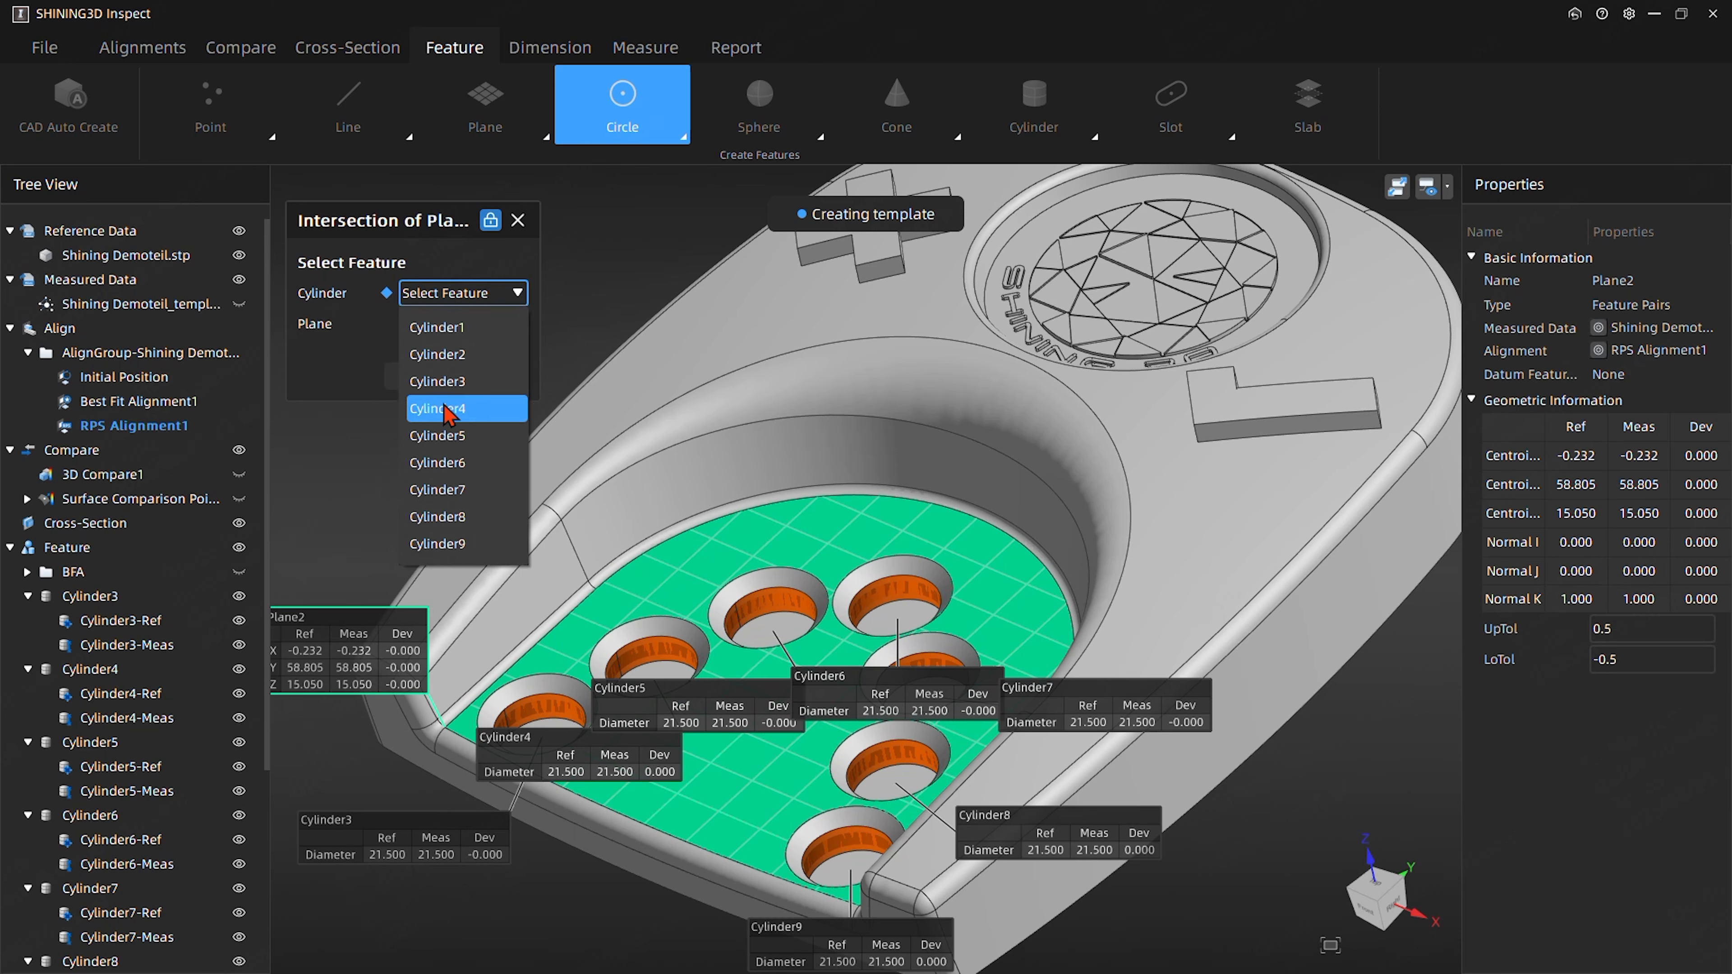
{"action": "left_click", "coordinate": [448, 386]}
{"action": "left_click", "coordinate": [444, 326]}
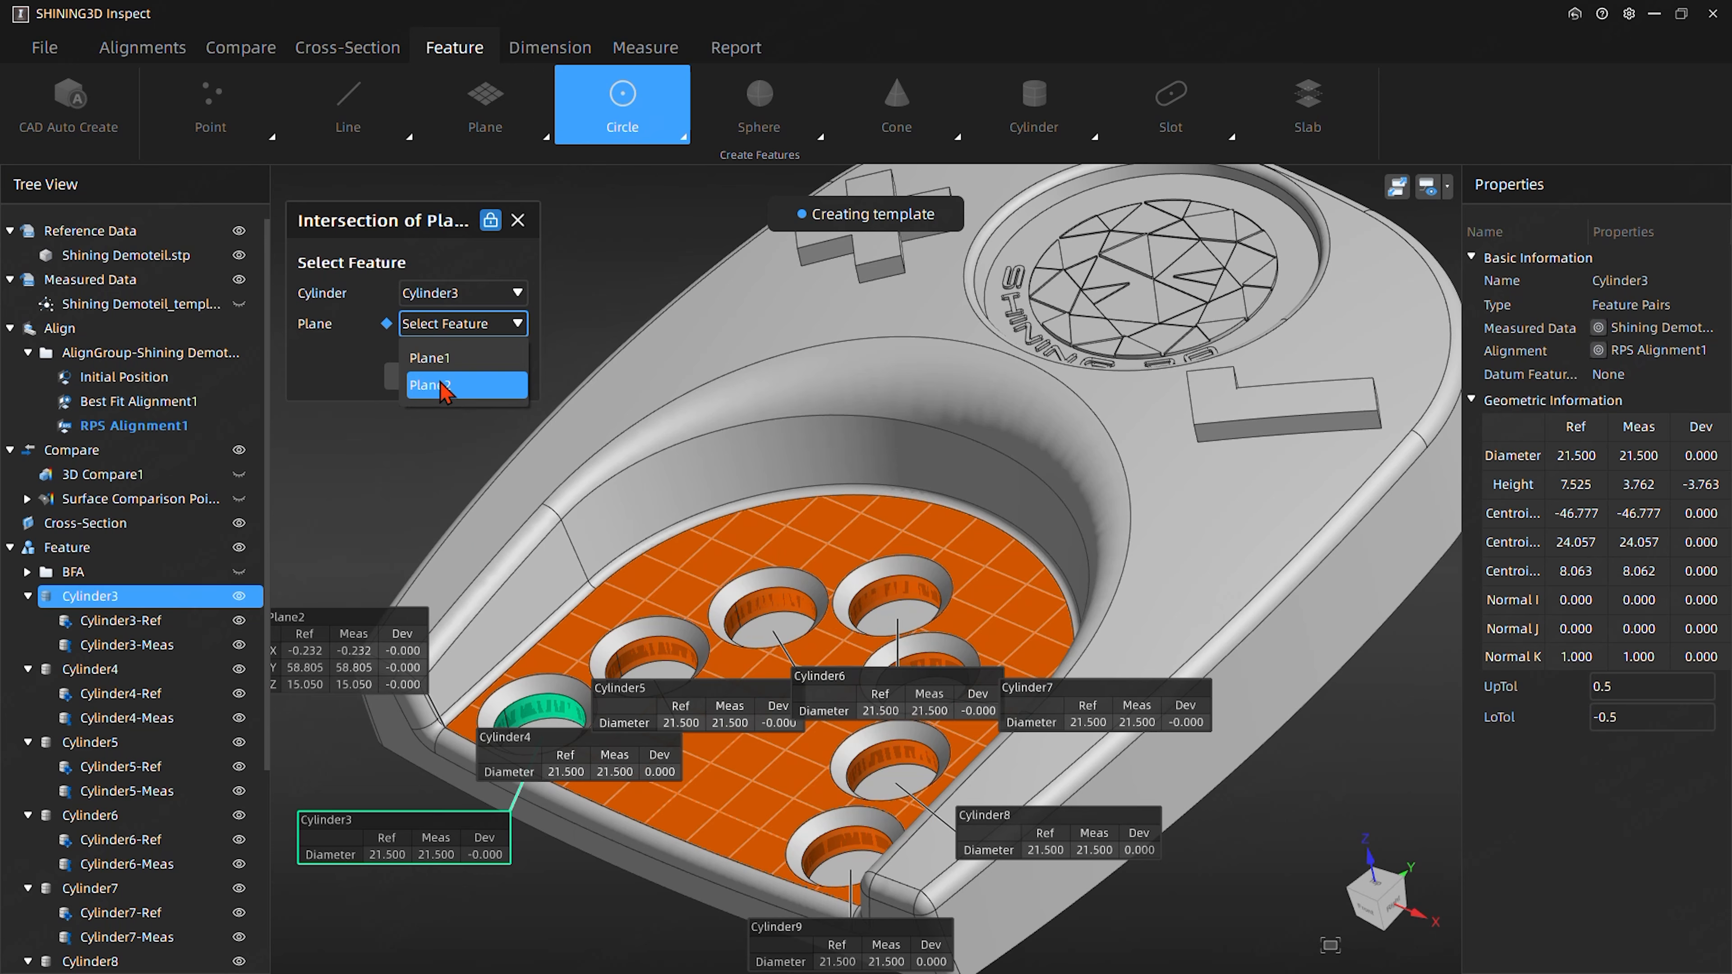
{"action": "left_click", "coordinate": [441, 390]}
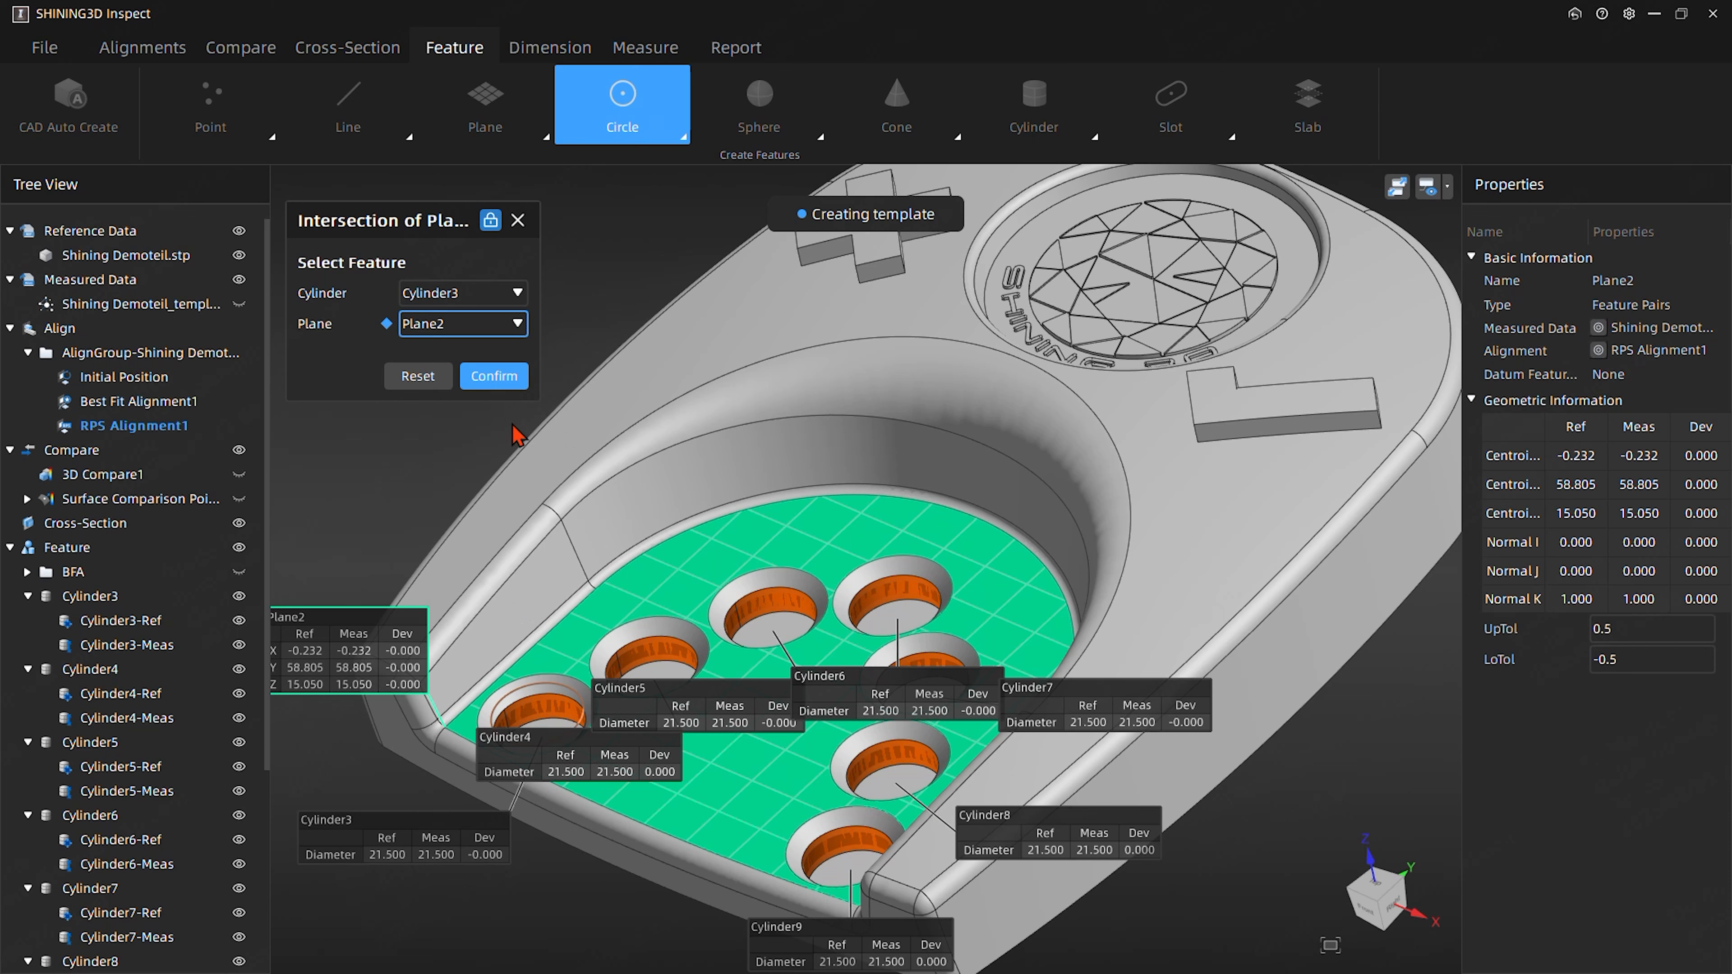
{"action": "left_click", "coordinate": [489, 379]}
- Create the intersection circle of Cylinder4 and Plane2
{"action": "left_click", "coordinate": [457, 294]}
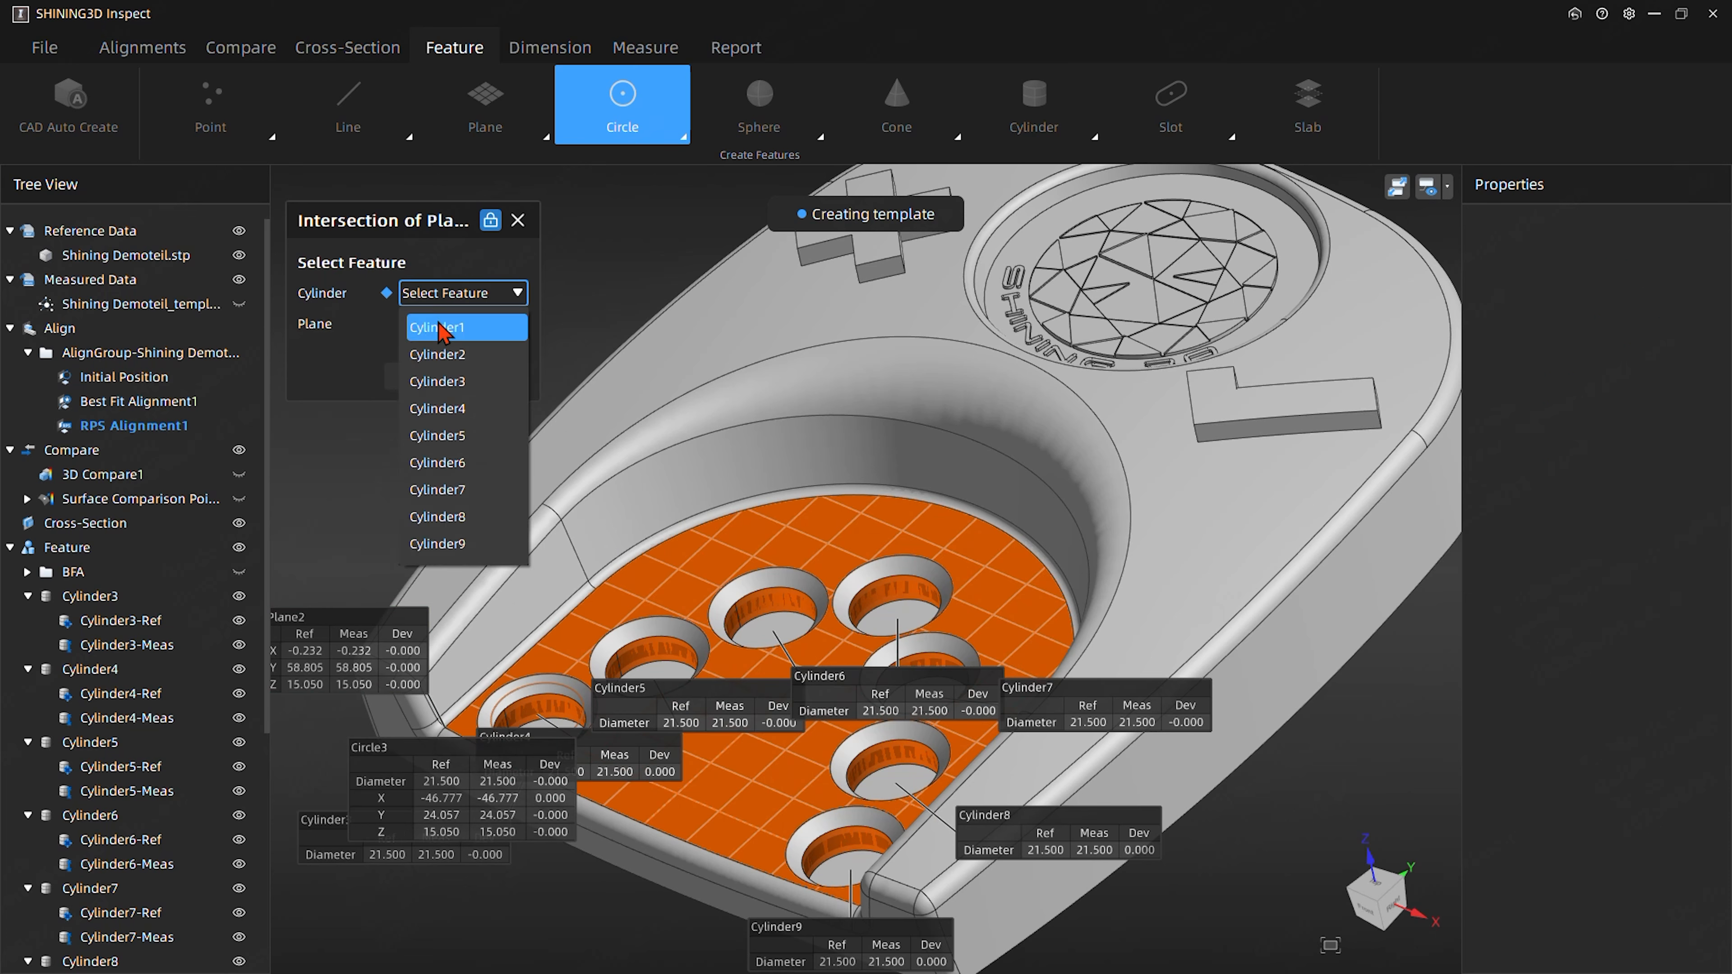
{"action": "left_click", "coordinate": [449, 408]}
{"action": "left_click", "coordinate": [458, 324]}
{"action": "left_click", "coordinate": [454, 382]}
{"action": "left_click", "coordinate": [493, 376]}
- Create the intersection circle of Cylinder5 and Plane2
{"action": "left_click", "coordinate": [470, 294]}
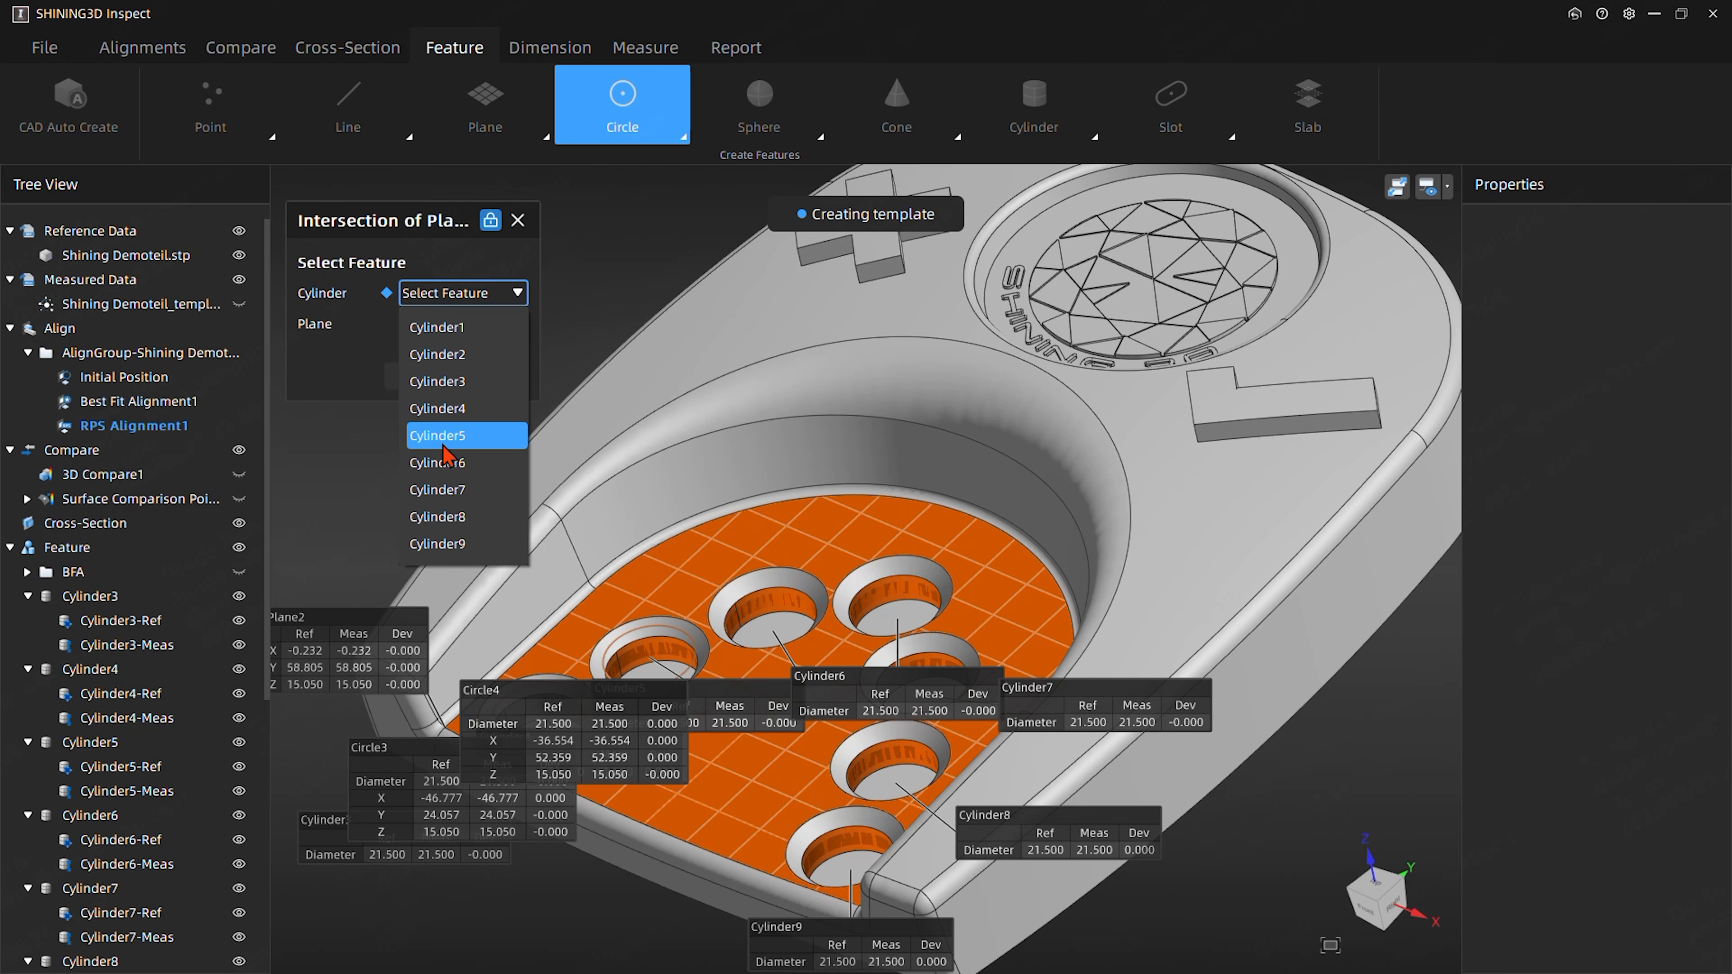
{"action": "left_click", "coordinate": [453, 432]}
{"action": "left_click", "coordinate": [458, 323]}
{"action": "left_click", "coordinate": [454, 382]}
{"action": "left_click", "coordinate": [493, 375]}
- Create the intersection circle of Cylinder6 and Plane2
{"action": "left_click", "coordinate": [464, 294]}
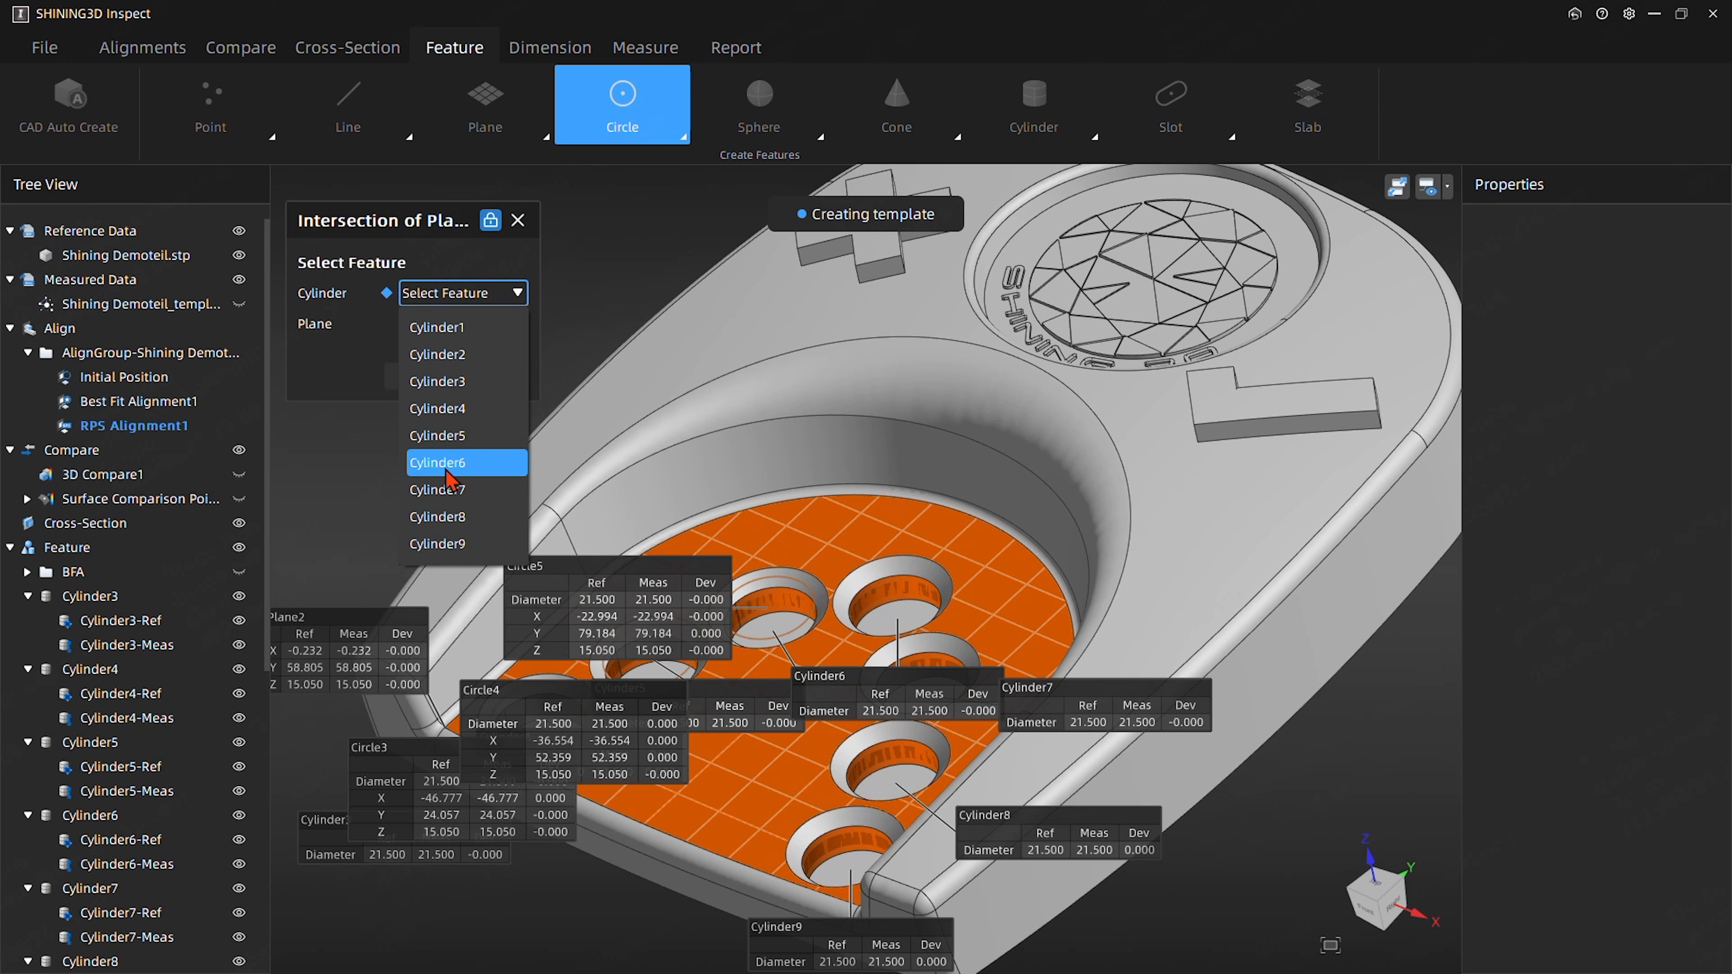
{"action": "left_click", "coordinate": [450, 463]}
{"action": "left_click", "coordinate": [458, 323]}
{"action": "left_click", "coordinate": [453, 382]}
{"action": "left_click", "coordinate": [493, 376]}
- Create the intersection circle of Cylinder7 and Plane2
{"action": "left_click", "coordinate": [463, 295]}
{"action": "left_click", "coordinate": [443, 490]}
{"action": "left_click", "coordinate": [458, 323]}
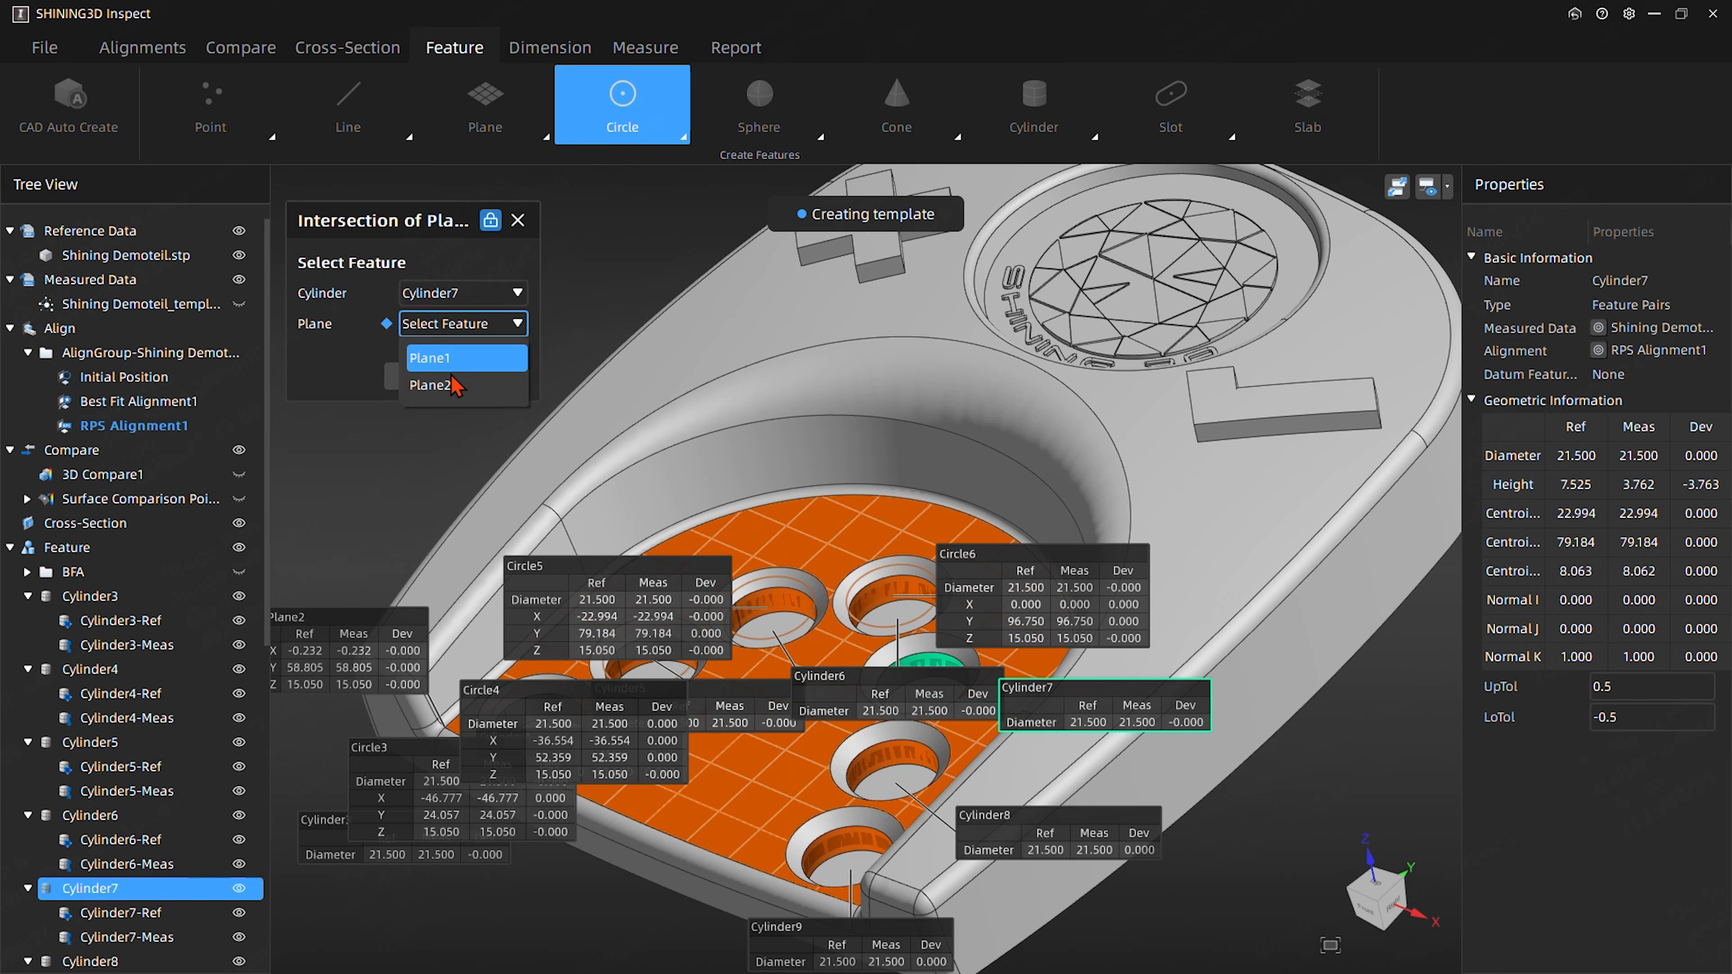
{"action": "left_click", "coordinate": [454, 382]}
{"action": "left_click", "coordinate": [493, 376]}
- Create the intersection circle of Cylinder8 and Plane2
{"action": "left_click", "coordinate": [464, 295]}
{"action": "left_click", "coordinate": [447, 517]}
{"action": "left_click", "coordinate": [458, 324]}
{"action": "left_click", "coordinate": [453, 382]}
{"action": "left_click", "coordinate": [493, 376]}
- Create the intersection circle of Cylinder9 and Plane2, and close the intersection dialog
{"action": "left_click", "coordinate": [464, 295]}
{"action": "left_click", "coordinate": [451, 543]}
{"action": "left_click", "coordinate": [458, 323]}
{"action": "left_click", "coordinate": [453, 383]}
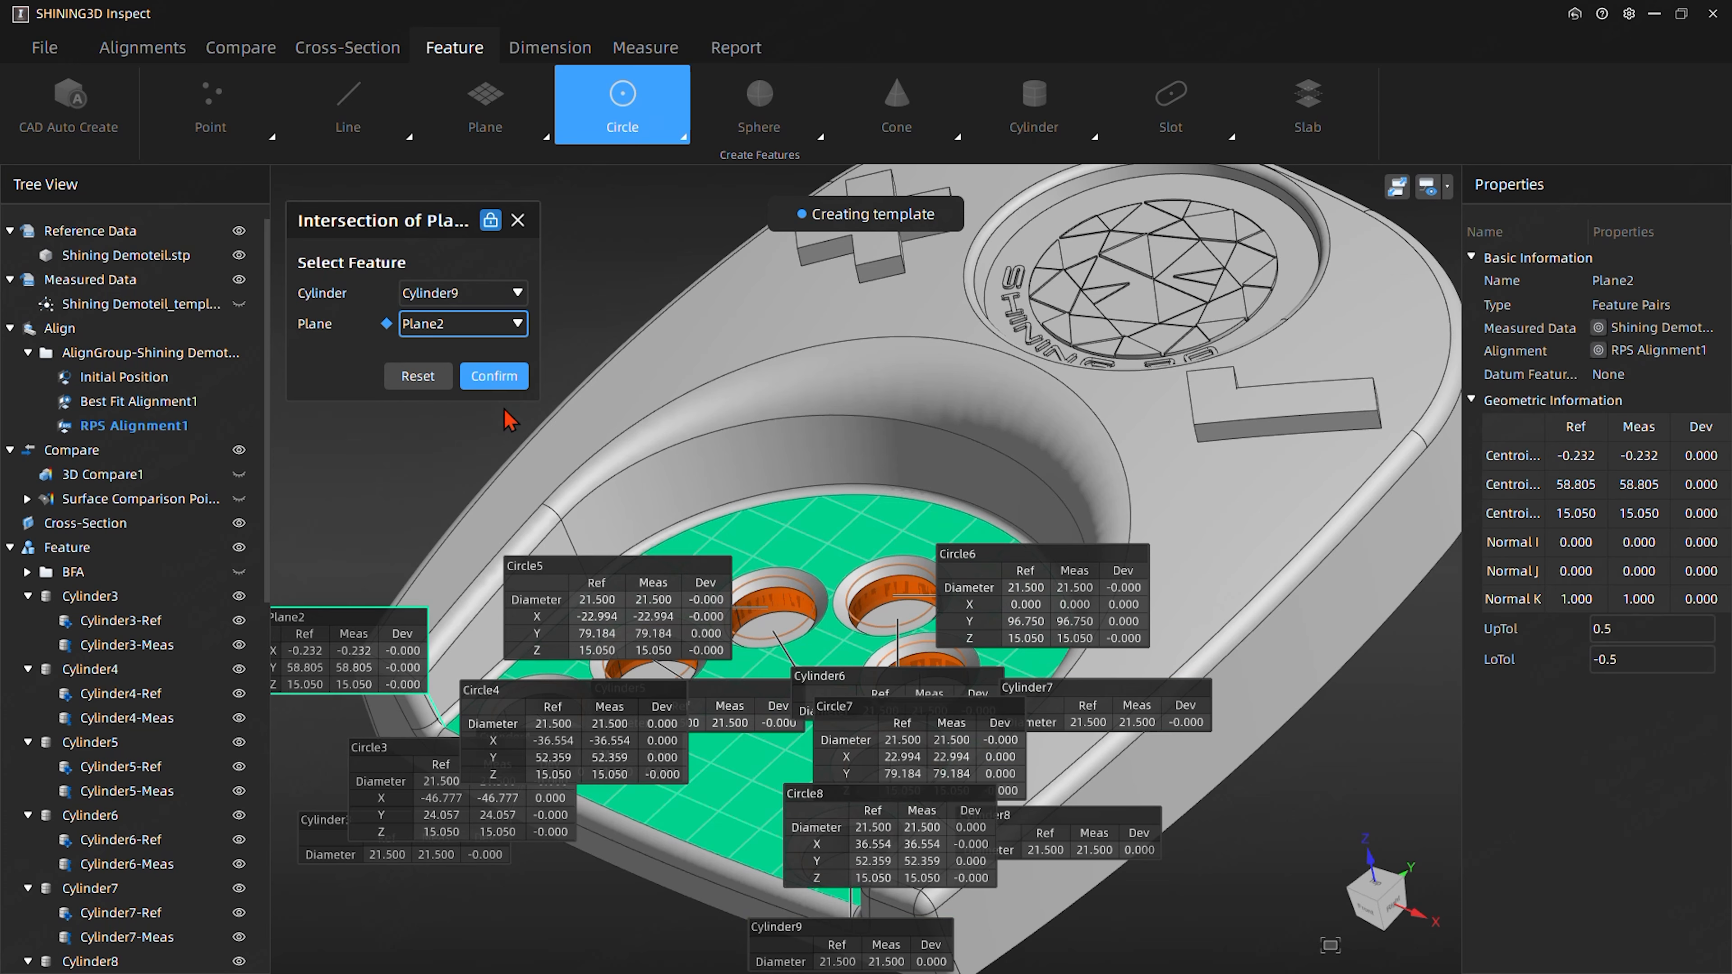
{"action": "left_click", "coordinate": [494, 375]}
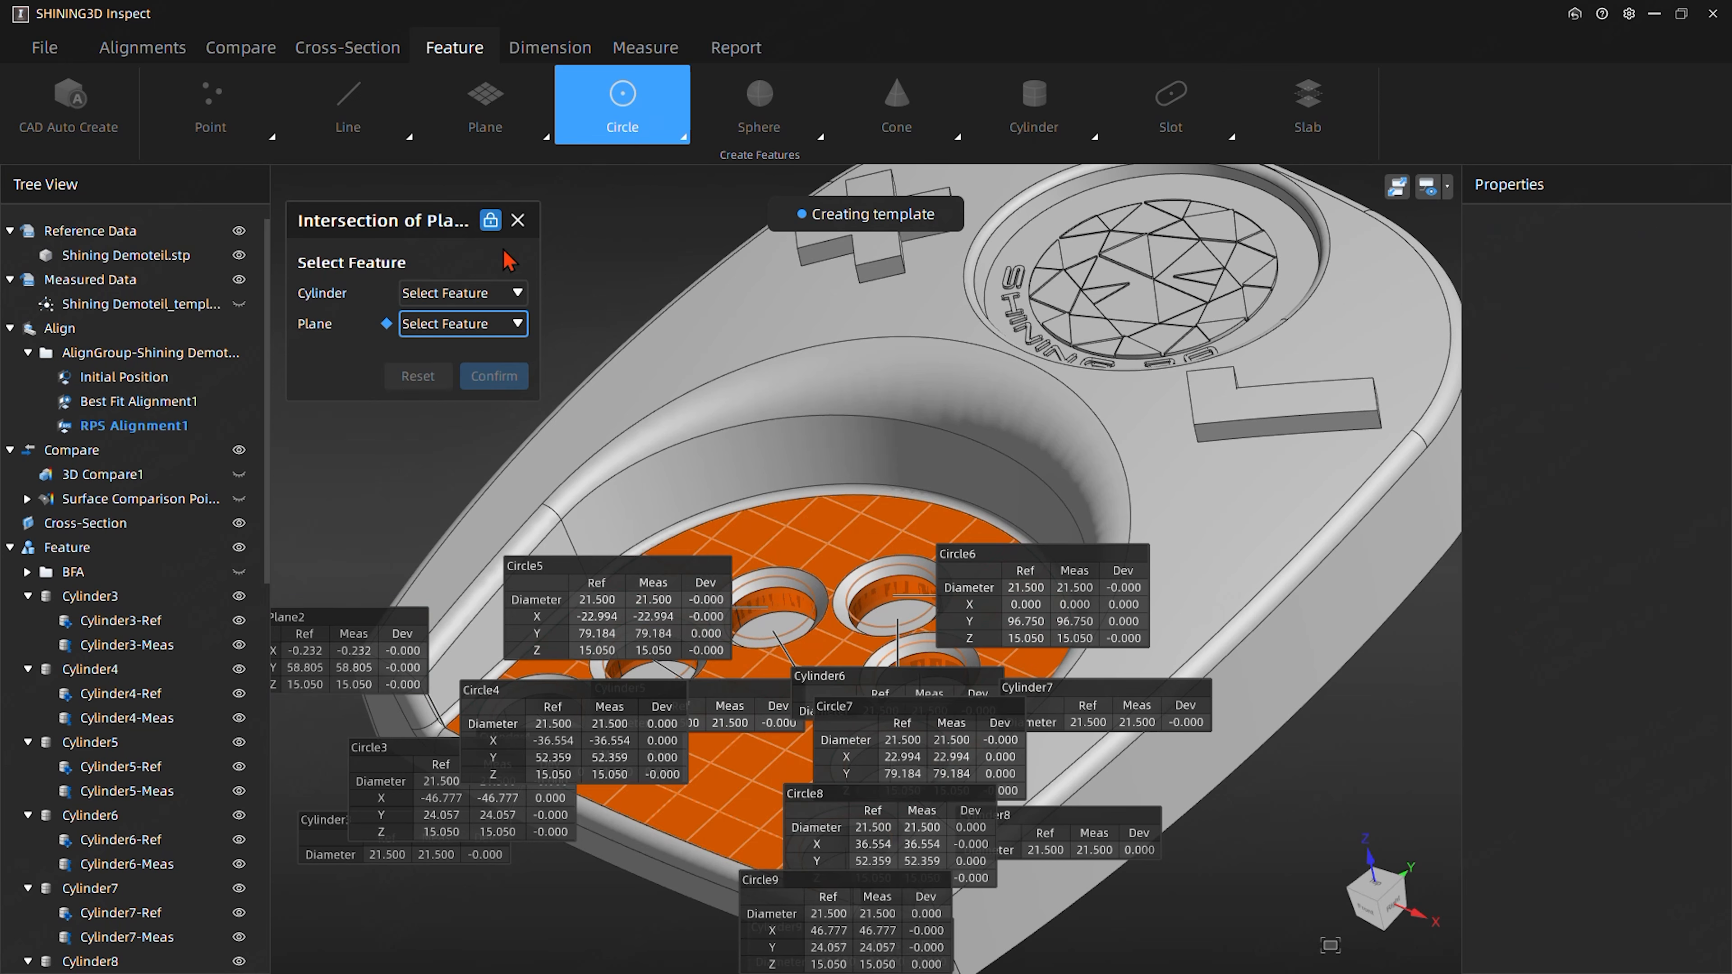
{"action": "left_click", "coordinate": [518, 220]}
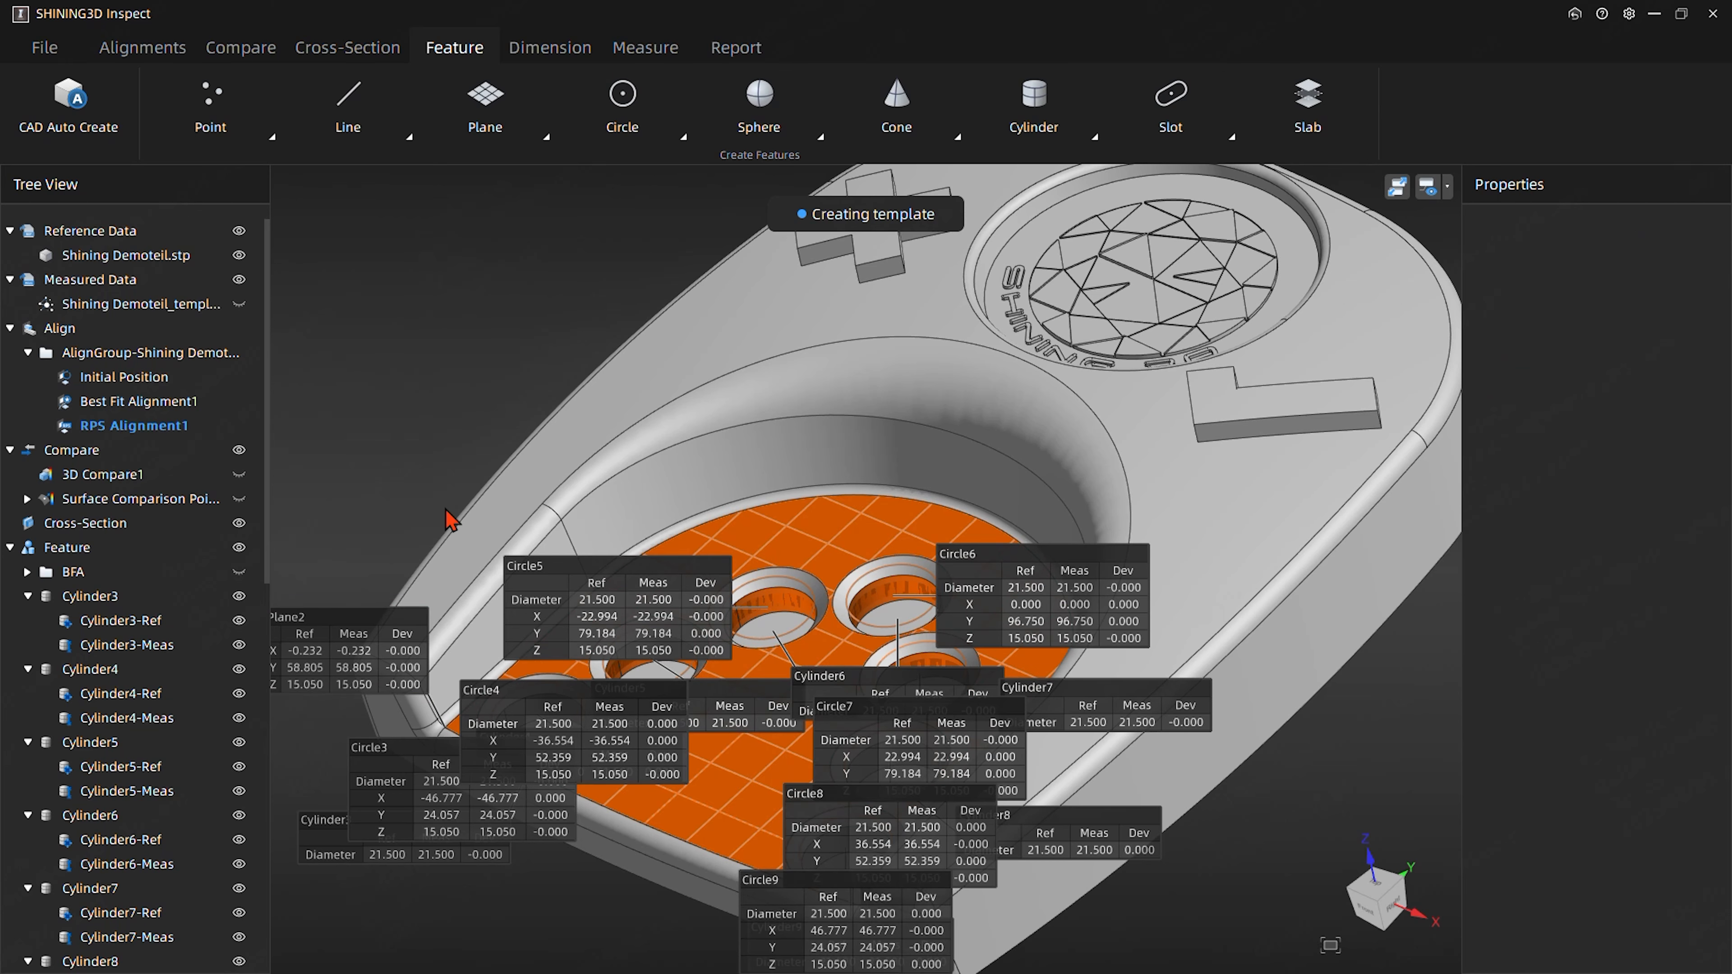
- Group the features Cylinder3 through Cylinder9 together with Plane2
{"action": "middle_click_drag", "start_coordinate": [890, 461], "coordinate": [877, 503]}
{"action": "mouse_move", "coordinate": [738, 419]}
{"action": "middle_mouse_down"}
{"action": "mouse_move", "coordinate": [699, 379]}
{"action": "mouse_move", "coordinate": [710, 402]}
{"action": "middle_mouse_up"}
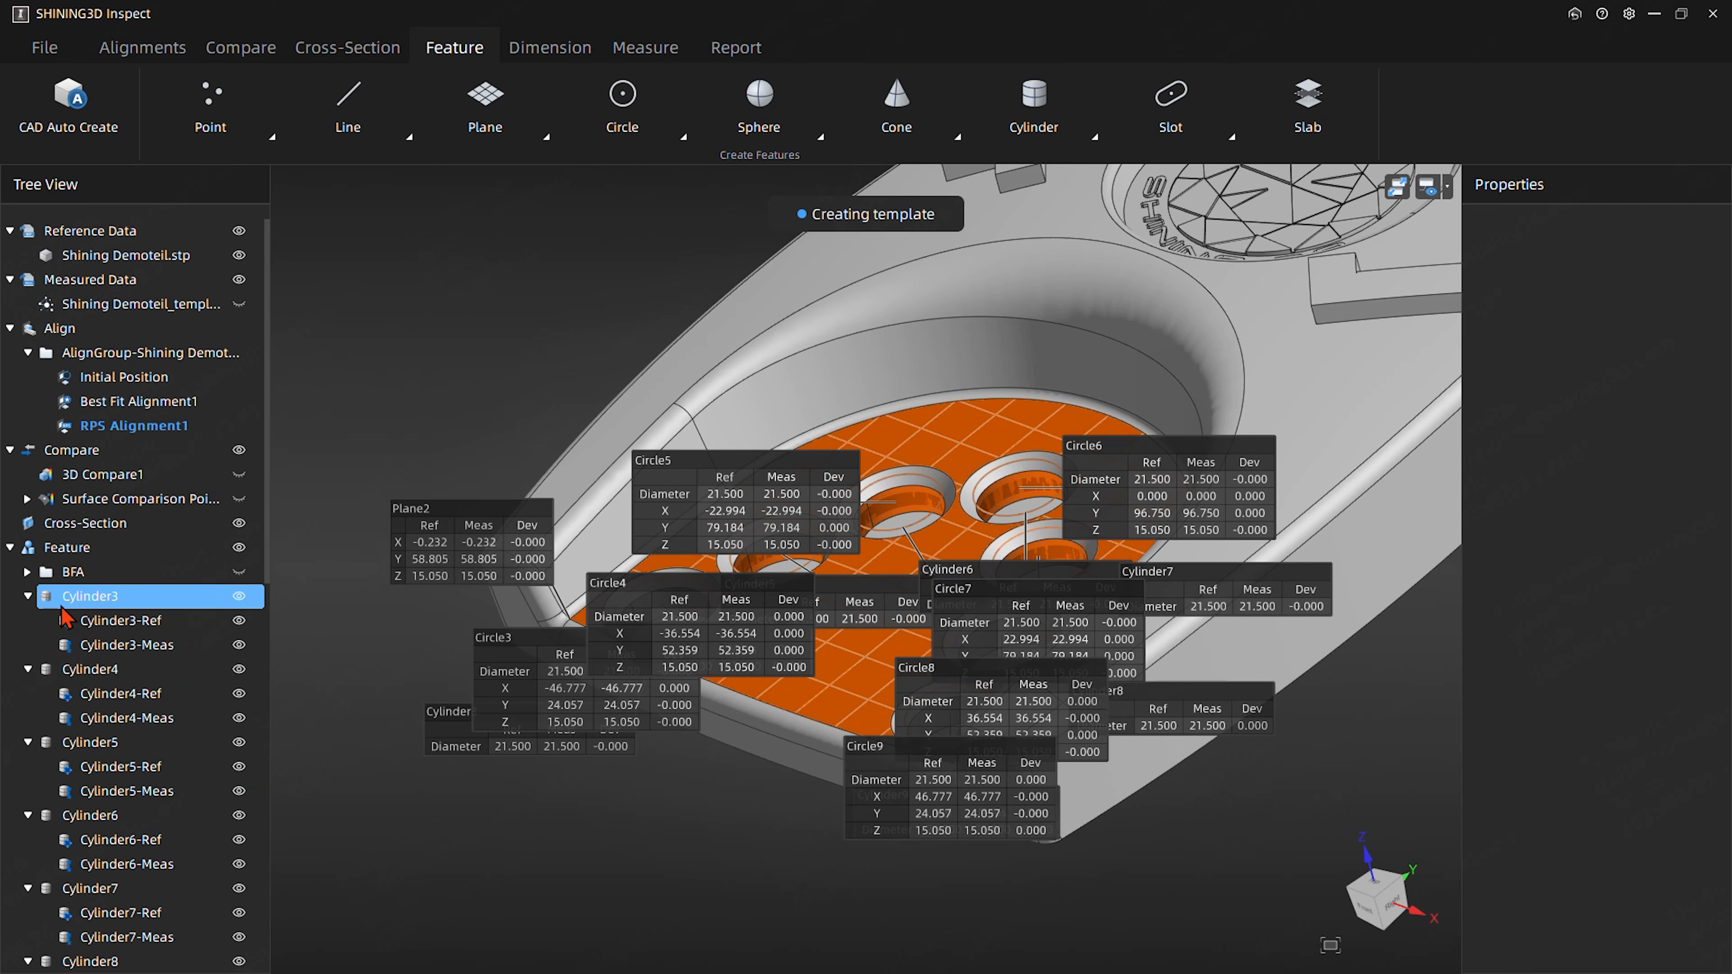
{"action": "left_click", "coordinate": [102, 605]}
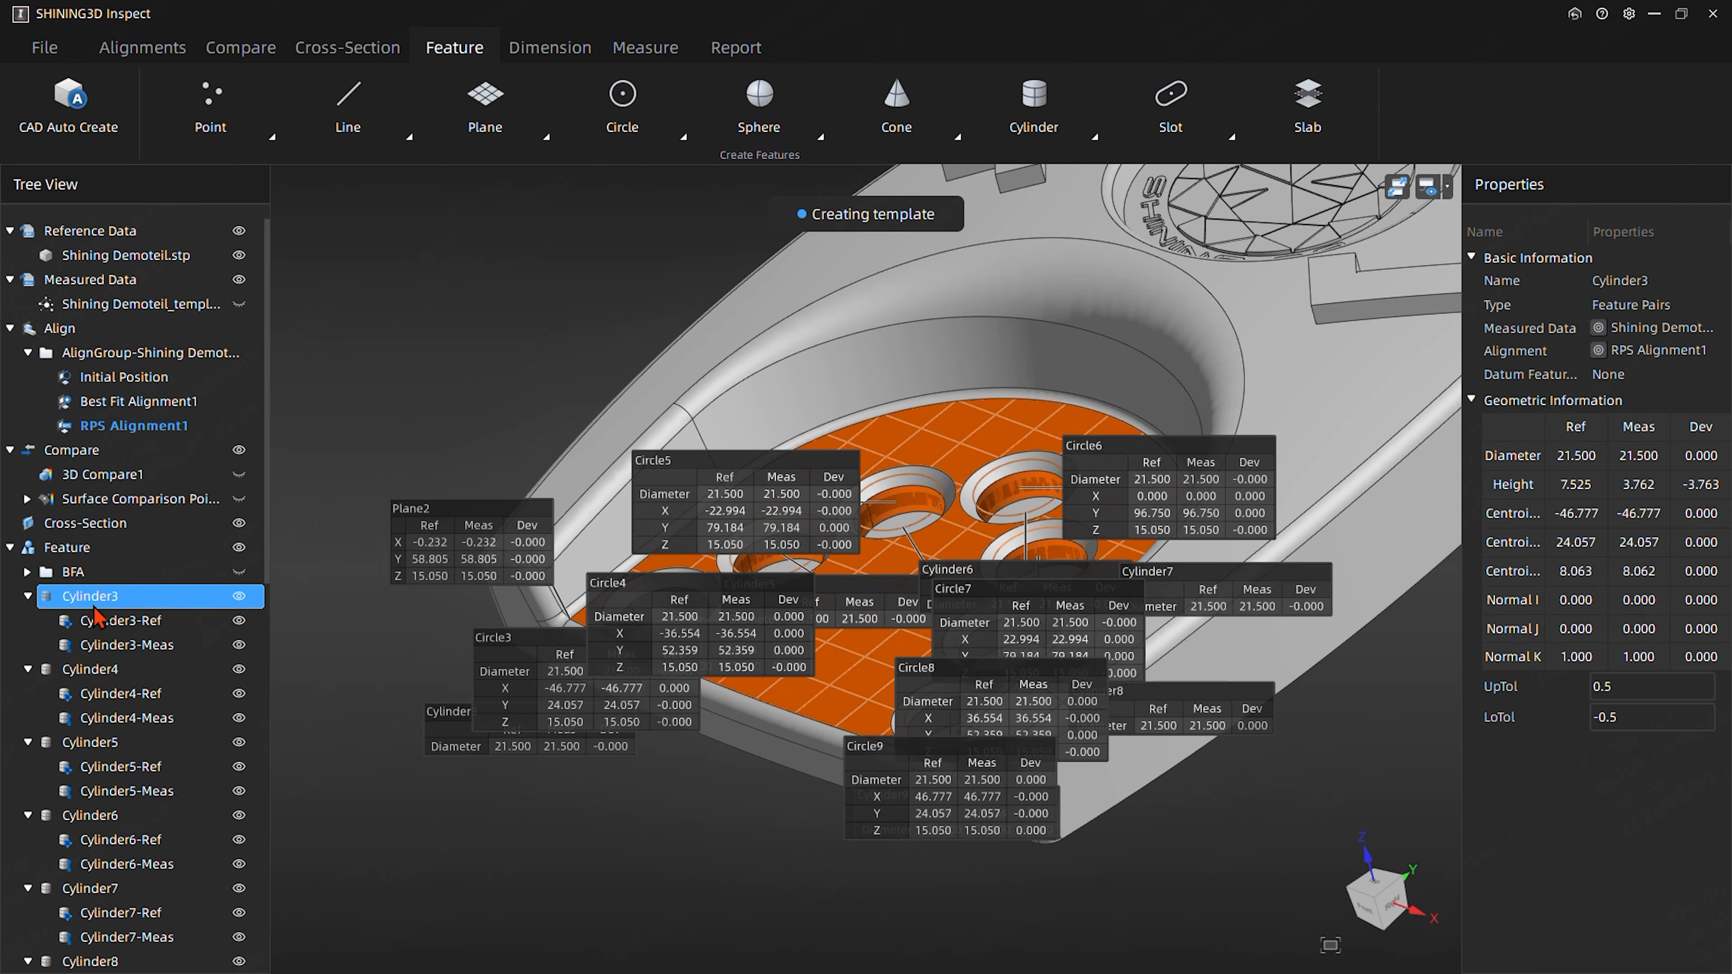
{"action": "left_click", "coordinate": [109, 676], "text": "ctrl"}
{"action": "left_click", "coordinate": [106, 747], "text": "ctrl"}
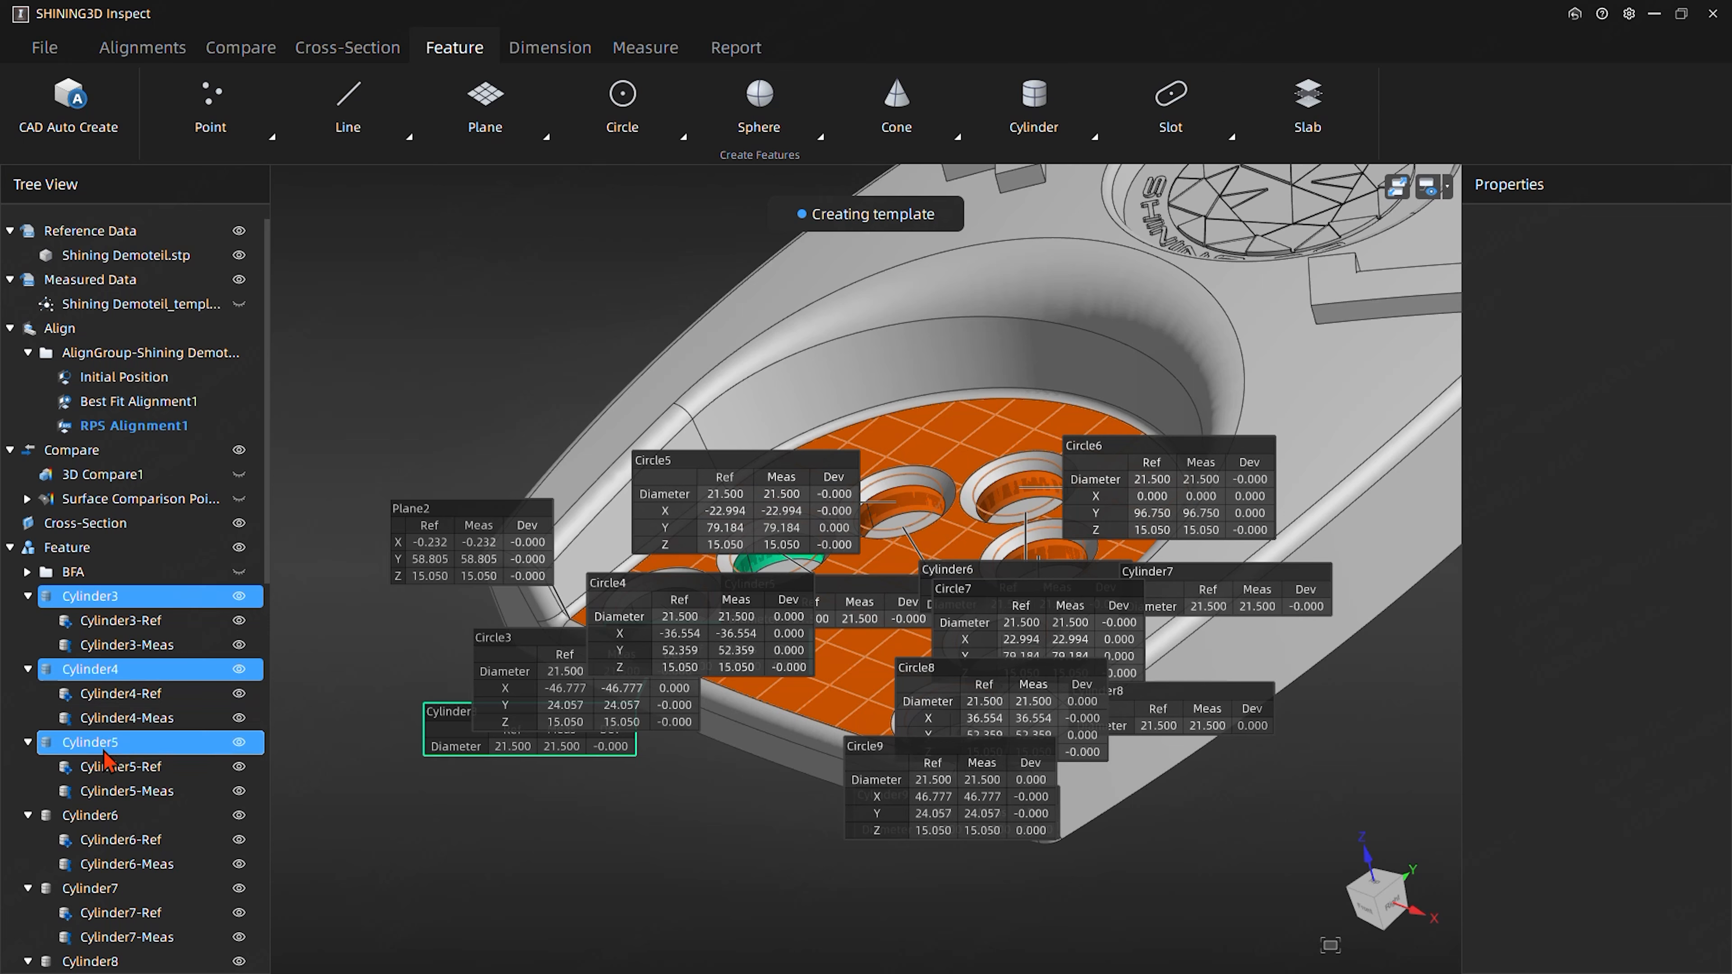
{"action": "left_click", "coordinate": [116, 819], "text": "ctrl"}
{"action": "left_click", "coordinate": [118, 888], "text": "ctrl"}
{"action": "scroll", "coordinate": [143, 761], "scroll_direction": "down", "scroll_amount": 4}
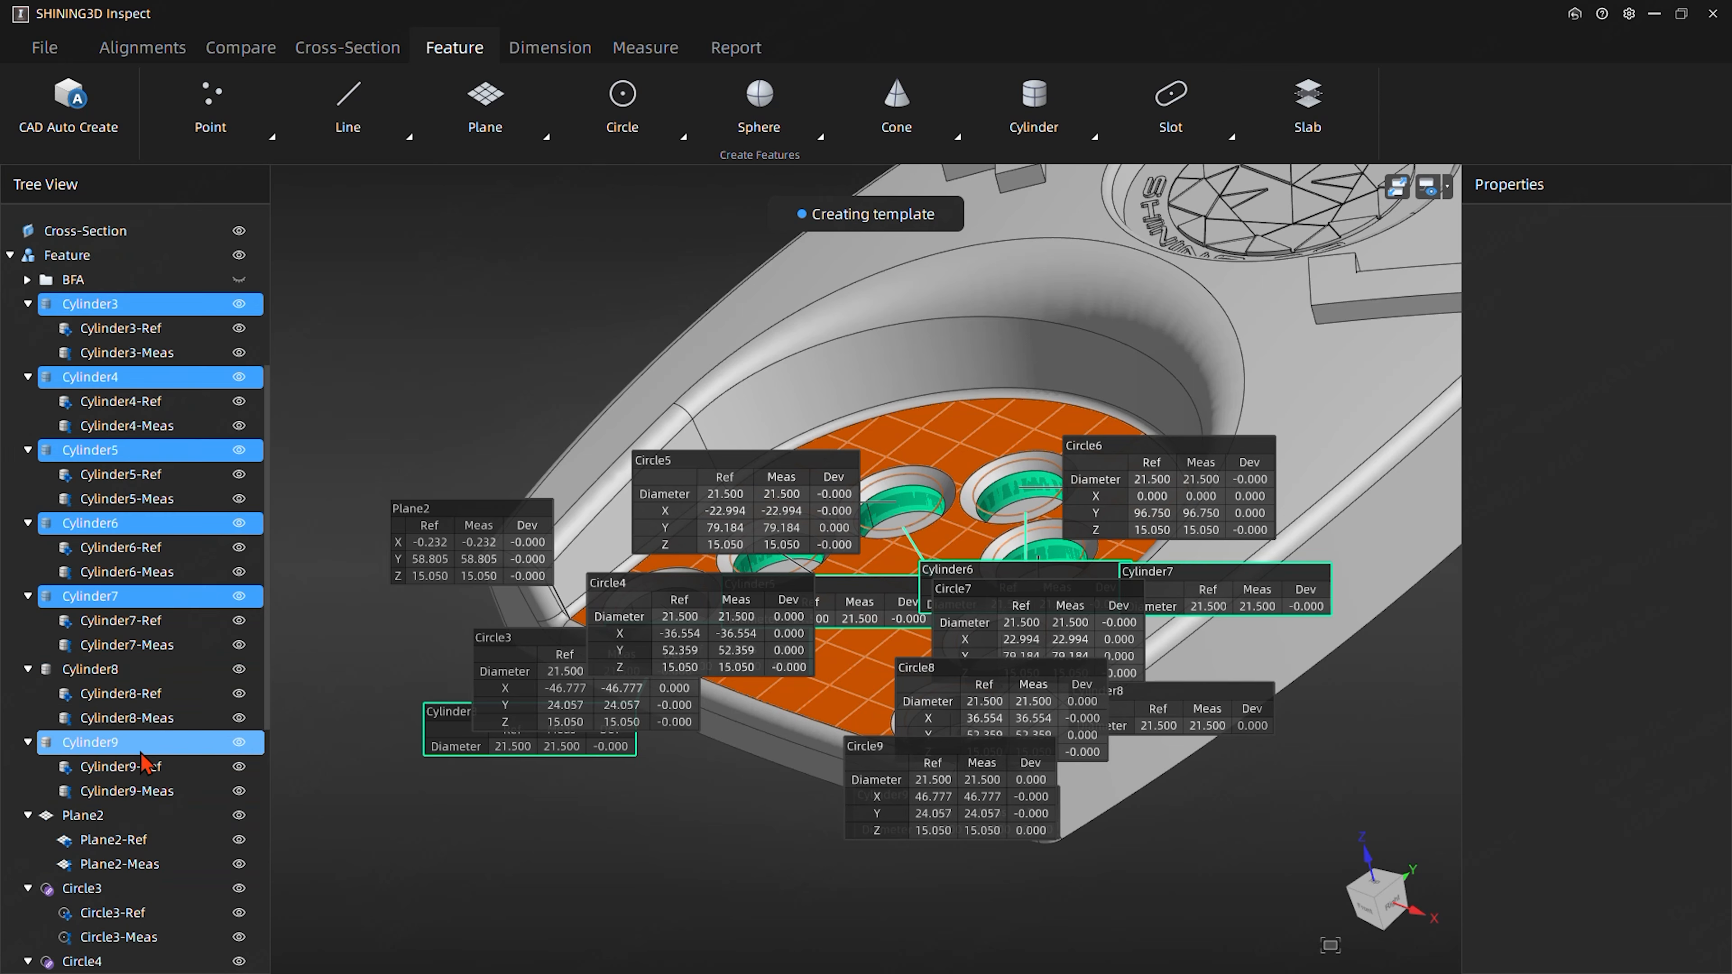
{"action": "left_click", "coordinate": [102, 670], "text": "ctrl"}
{"action": "left_click", "coordinate": [102, 742], "text": "ctrl"}
{"action": "left_click", "coordinate": [110, 819], "text": "ctrl"}
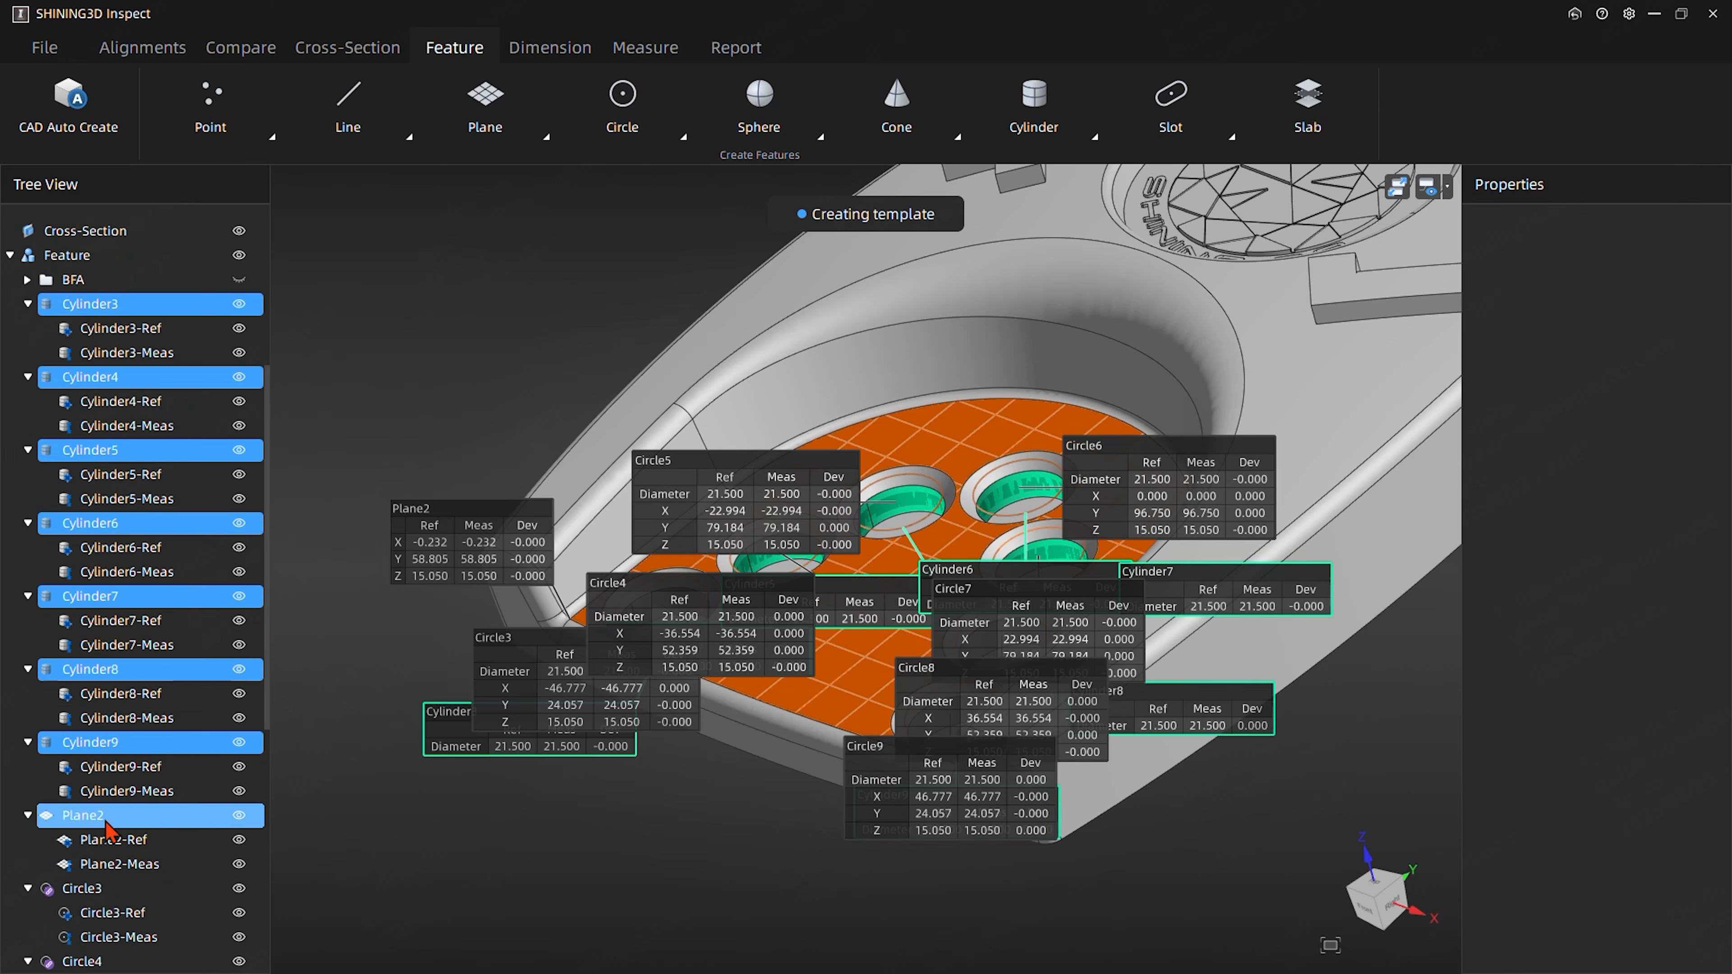
{"action": "right_click", "coordinate": [198, 318]}
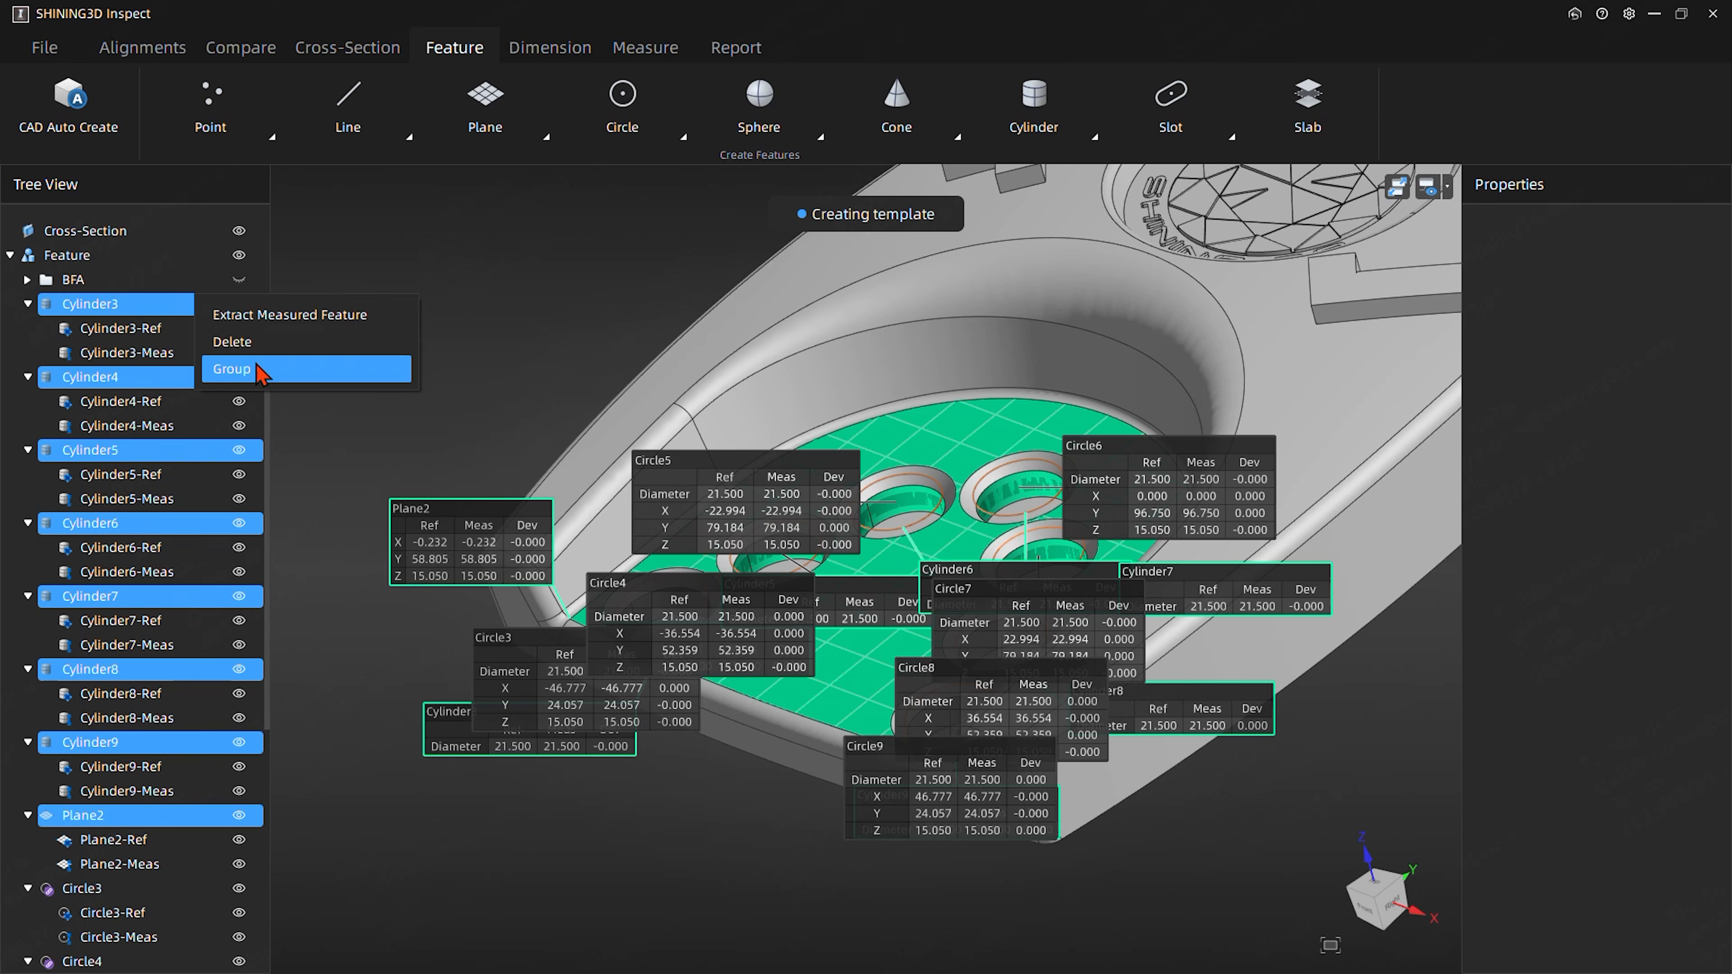
{"action": "left_click", "coordinate": [232, 369]}
{"action": "left_click", "coordinate": [132, 374]}
{"action": "left_click", "coordinate": [73, 307]}
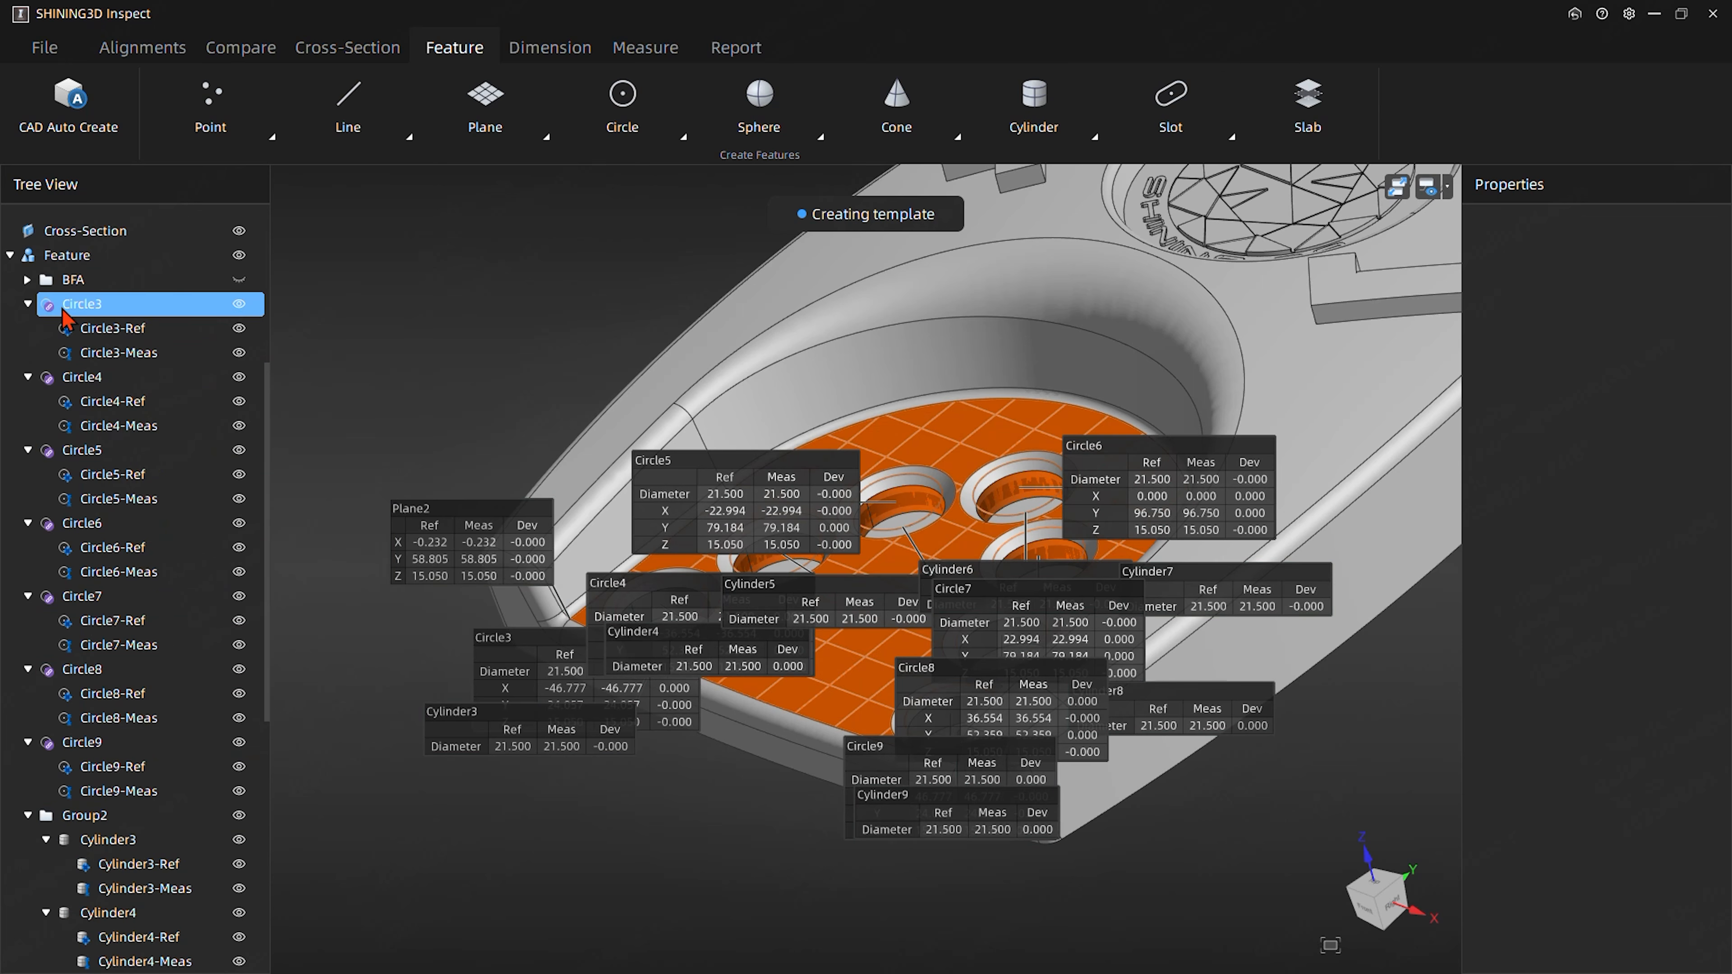
- Rename the new feature group to HelpGeometry, and collapse and hide it
{"action": "left_click", "coordinate": [128, 824]}
{"action": "double_click", "coordinate": [126, 824]}
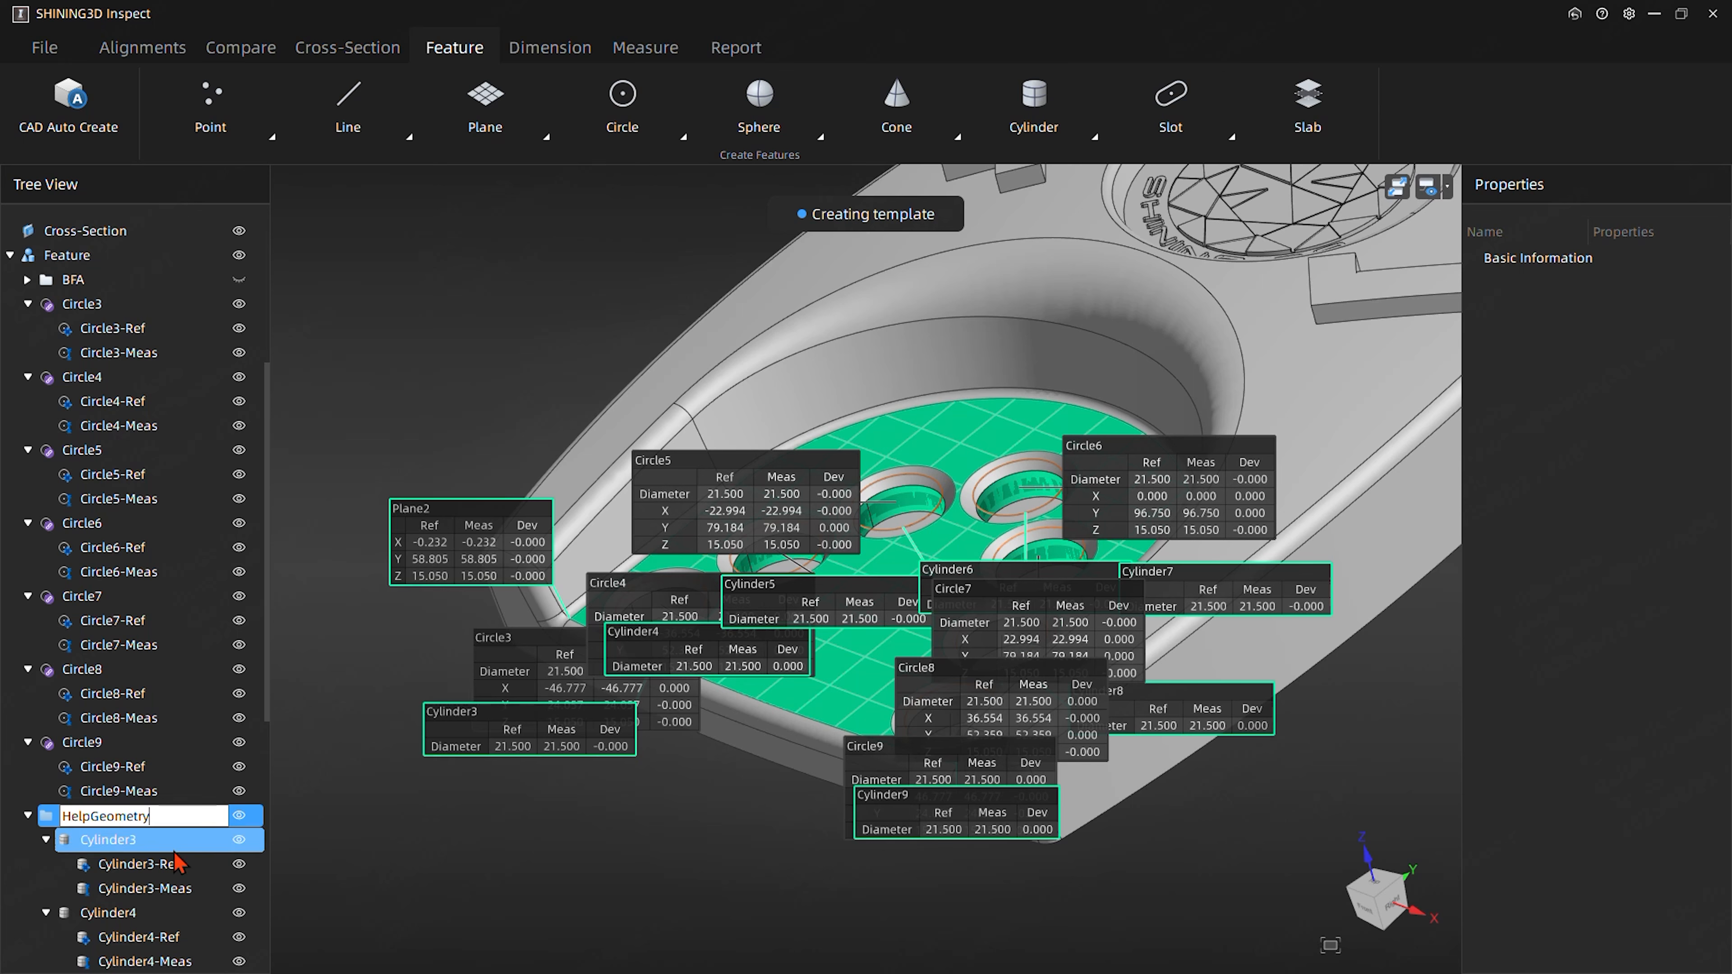
{"action": "left_click", "coordinate": [335, 830]}
{"action": "left_click", "coordinate": [25, 816]}
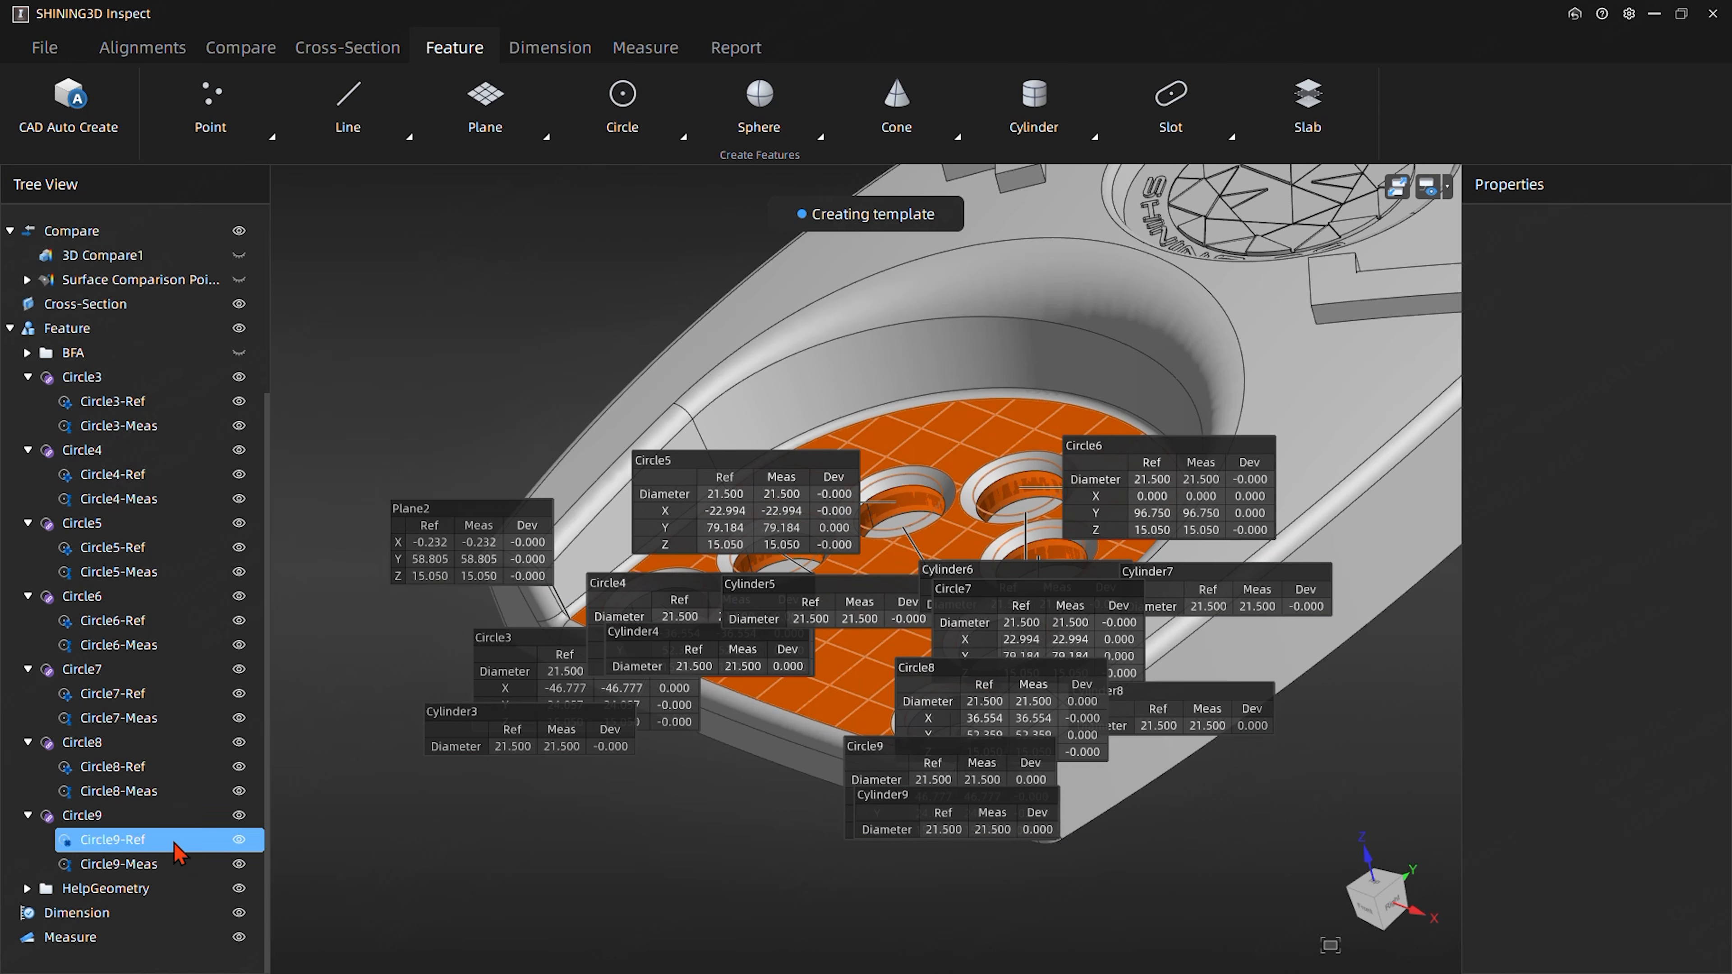
{"action": "left_click", "coordinate": [238, 888]}
- Spread the labels of Circle3 through Circle9 around the pocket so that all seven holes are uncovered
{"action": "left_click_drag", "start_coordinate": [630, 789], "coordinate": [494, 278]}
{"action": "left_click_drag", "start_coordinate": [675, 655], "coordinate": [446, 479]}
{"action": "left_click_drag", "start_coordinate": [652, 725], "coordinate": [464, 758]}
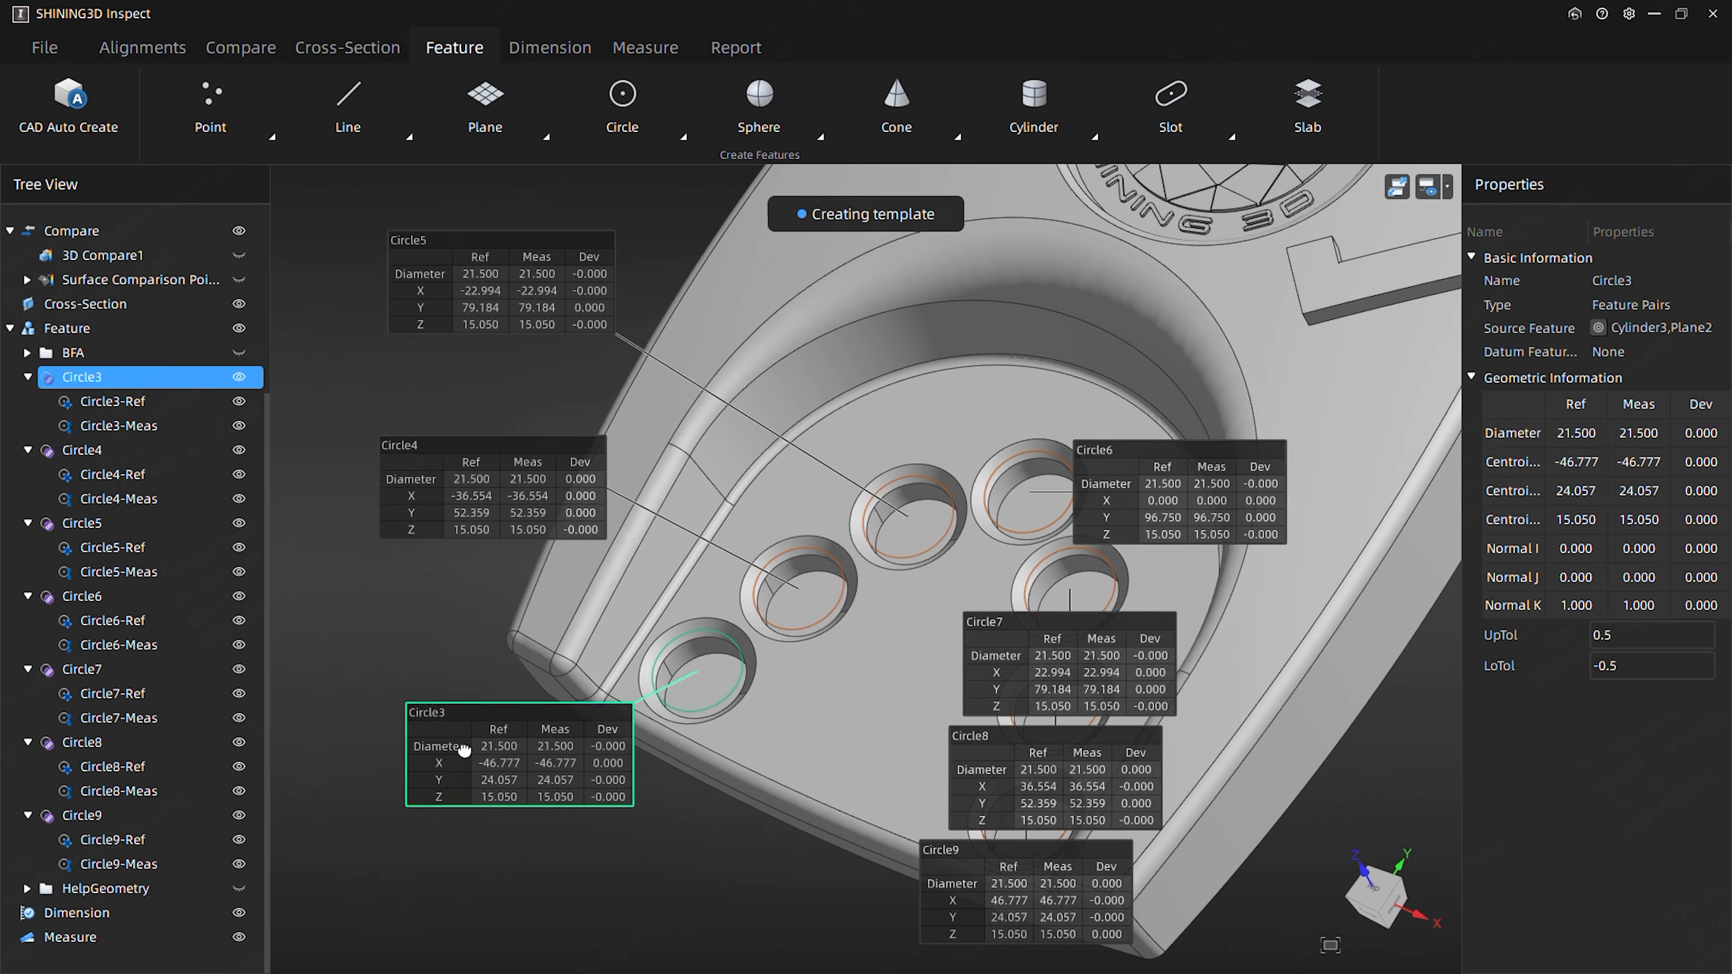
{"action": "left_click_drag", "start_coordinate": [1009, 681], "coordinate": [1401, 713]}
{"action": "left_click_drag", "start_coordinate": [1193, 477], "coordinate": [1325, 362]}
{"action": "left_click_drag", "start_coordinate": [1064, 777], "coordinate": [1379, 813]}
{"action": "left_click_drag", "start_coordinate": [1069, 919], "coordinate": [1320, 957]}
{"action": "left_click_drag", "start_coordinate": [642, 849], "coordinate": [847, 873]}
{"action": "middle_click_drag", "start_coordinate": [860, 784], "coordinate": [580, 621]}
{"action": "left_click_drag", "start_coordinate": [1009, 665], "coordinate": [733, 626]}
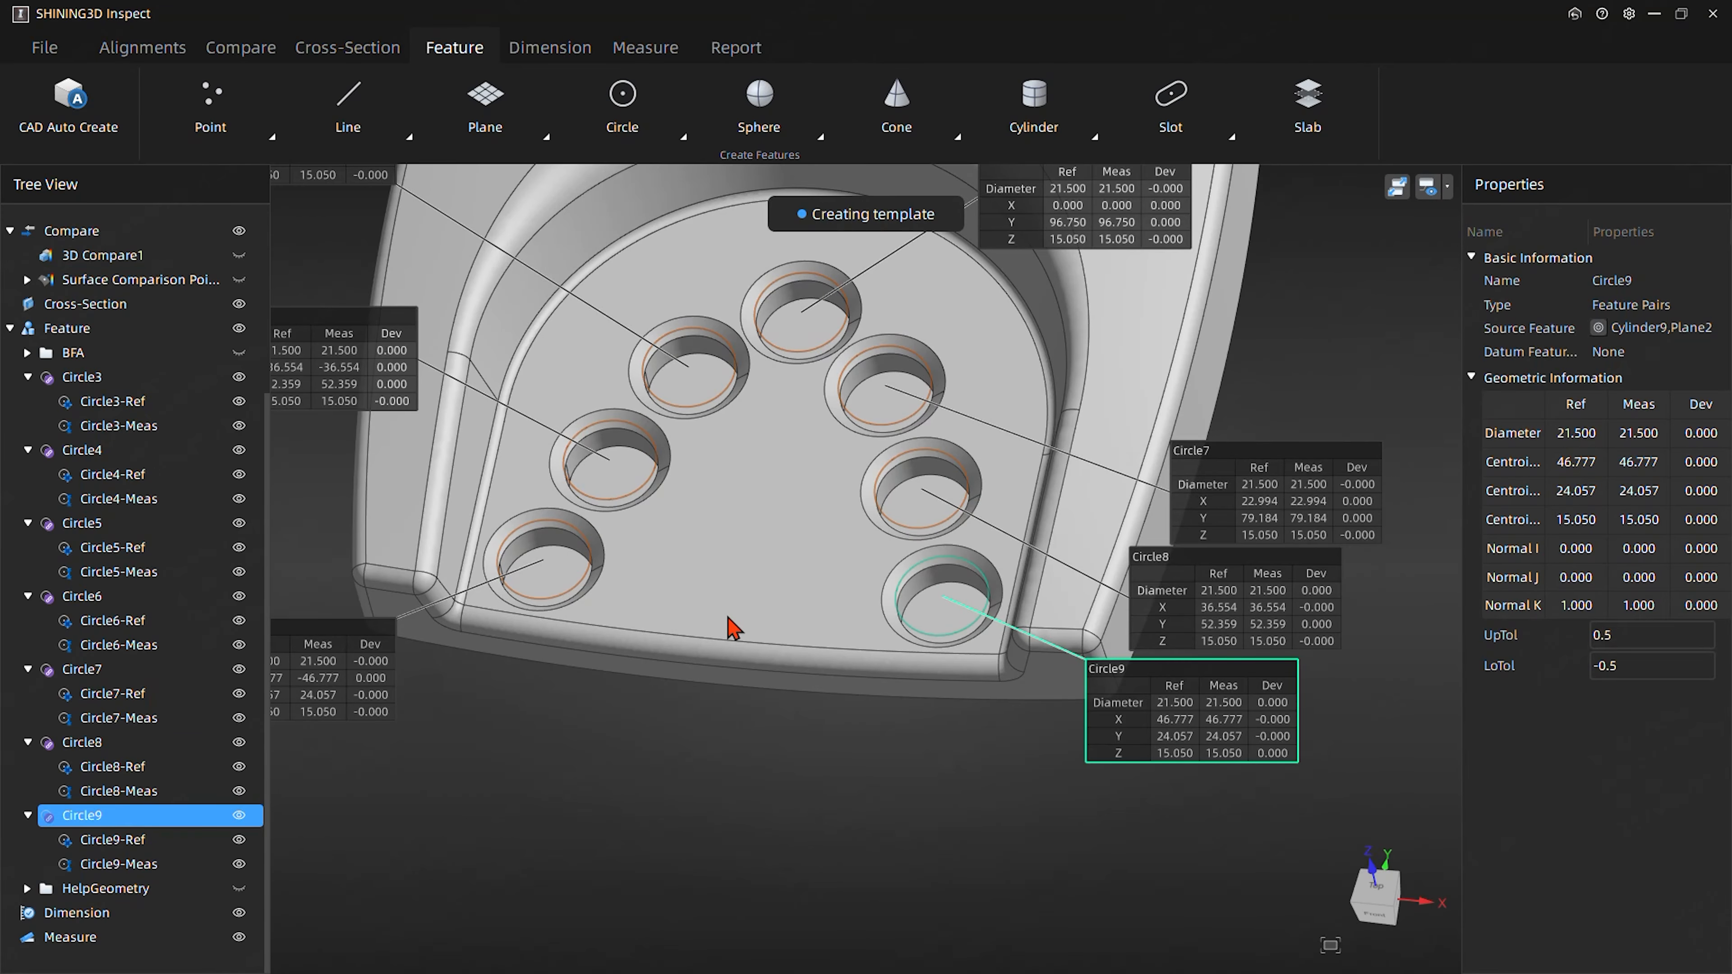
- Start a point-to-point distance dimension with Circle3 as the first point and Circle9 as the second
{"action": "left_click", "coordinate": [553, 50]}
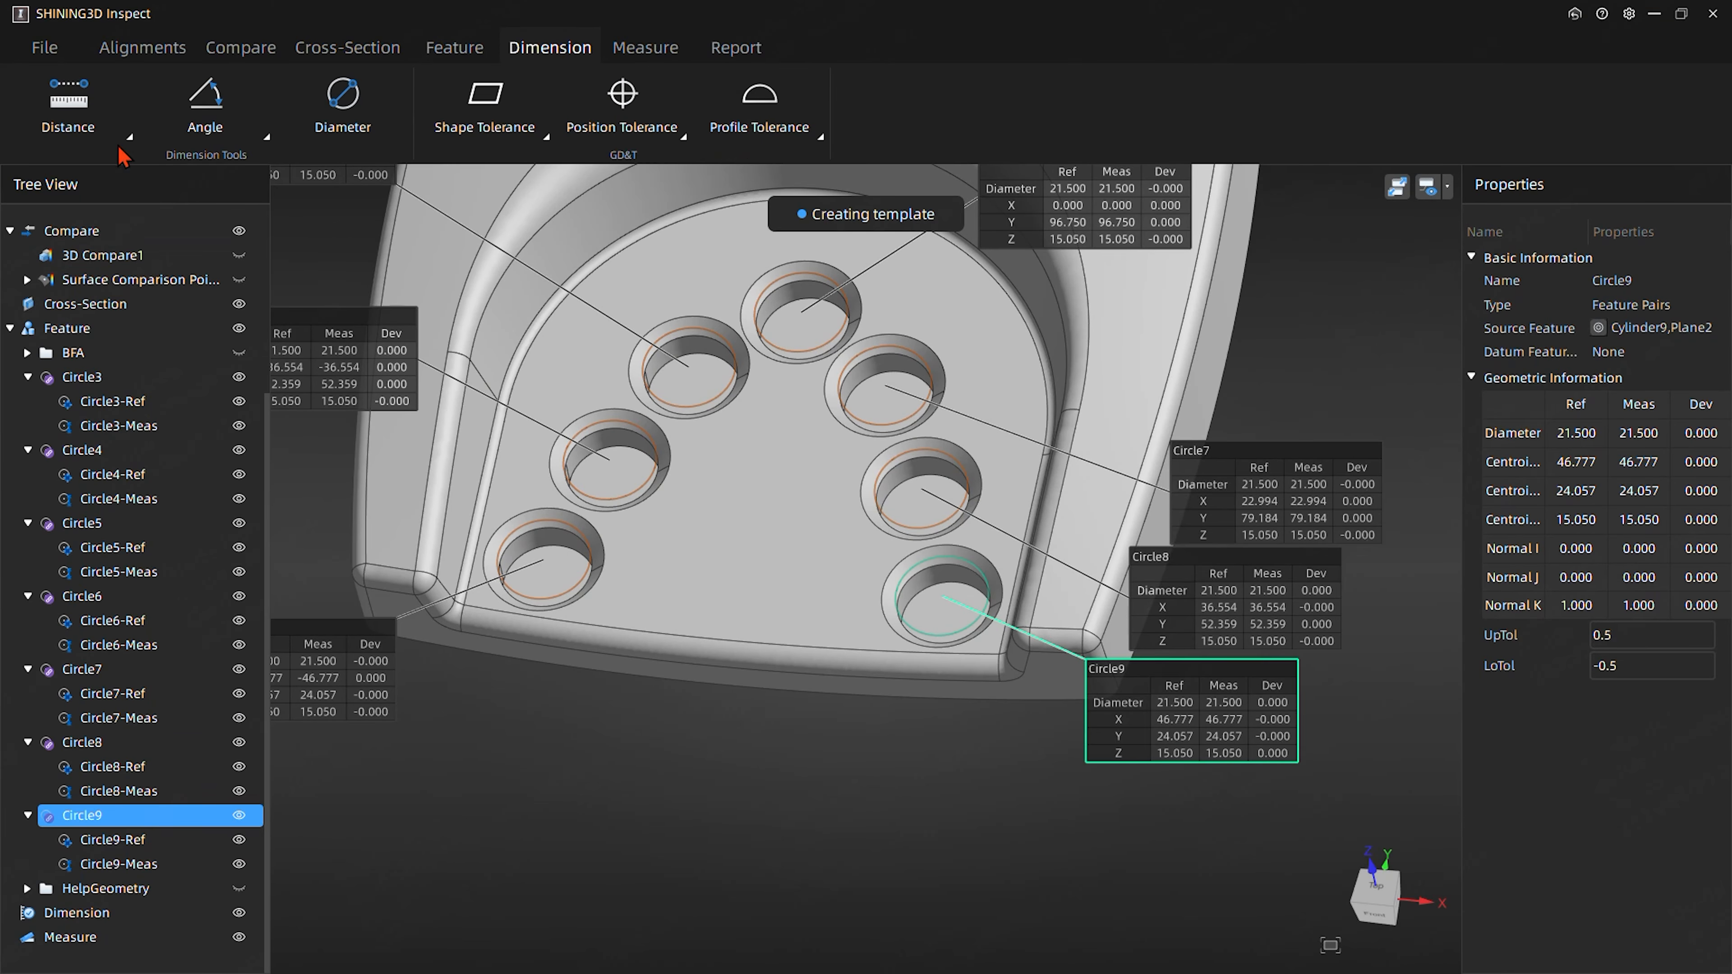
{"action": "left_click", "coordinate": [71, 109]}
{"action": "left_click", "coordinate": [77, 168]}
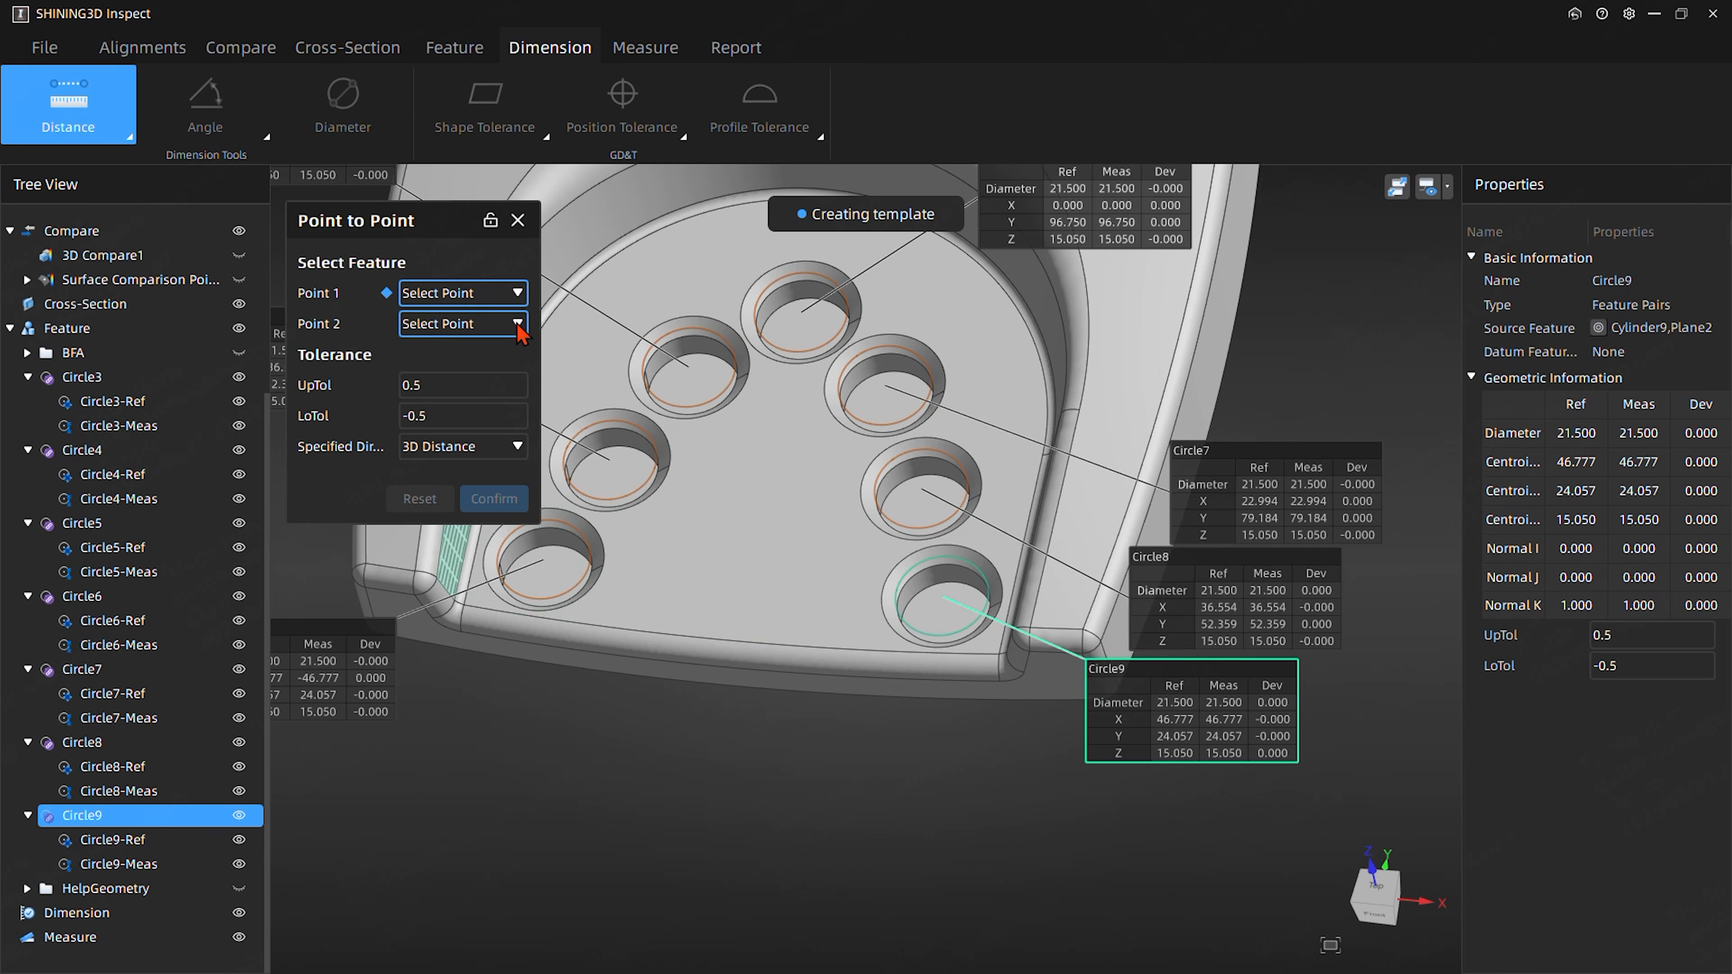
{"action": "left_click", "coordinate": [468, 299]}
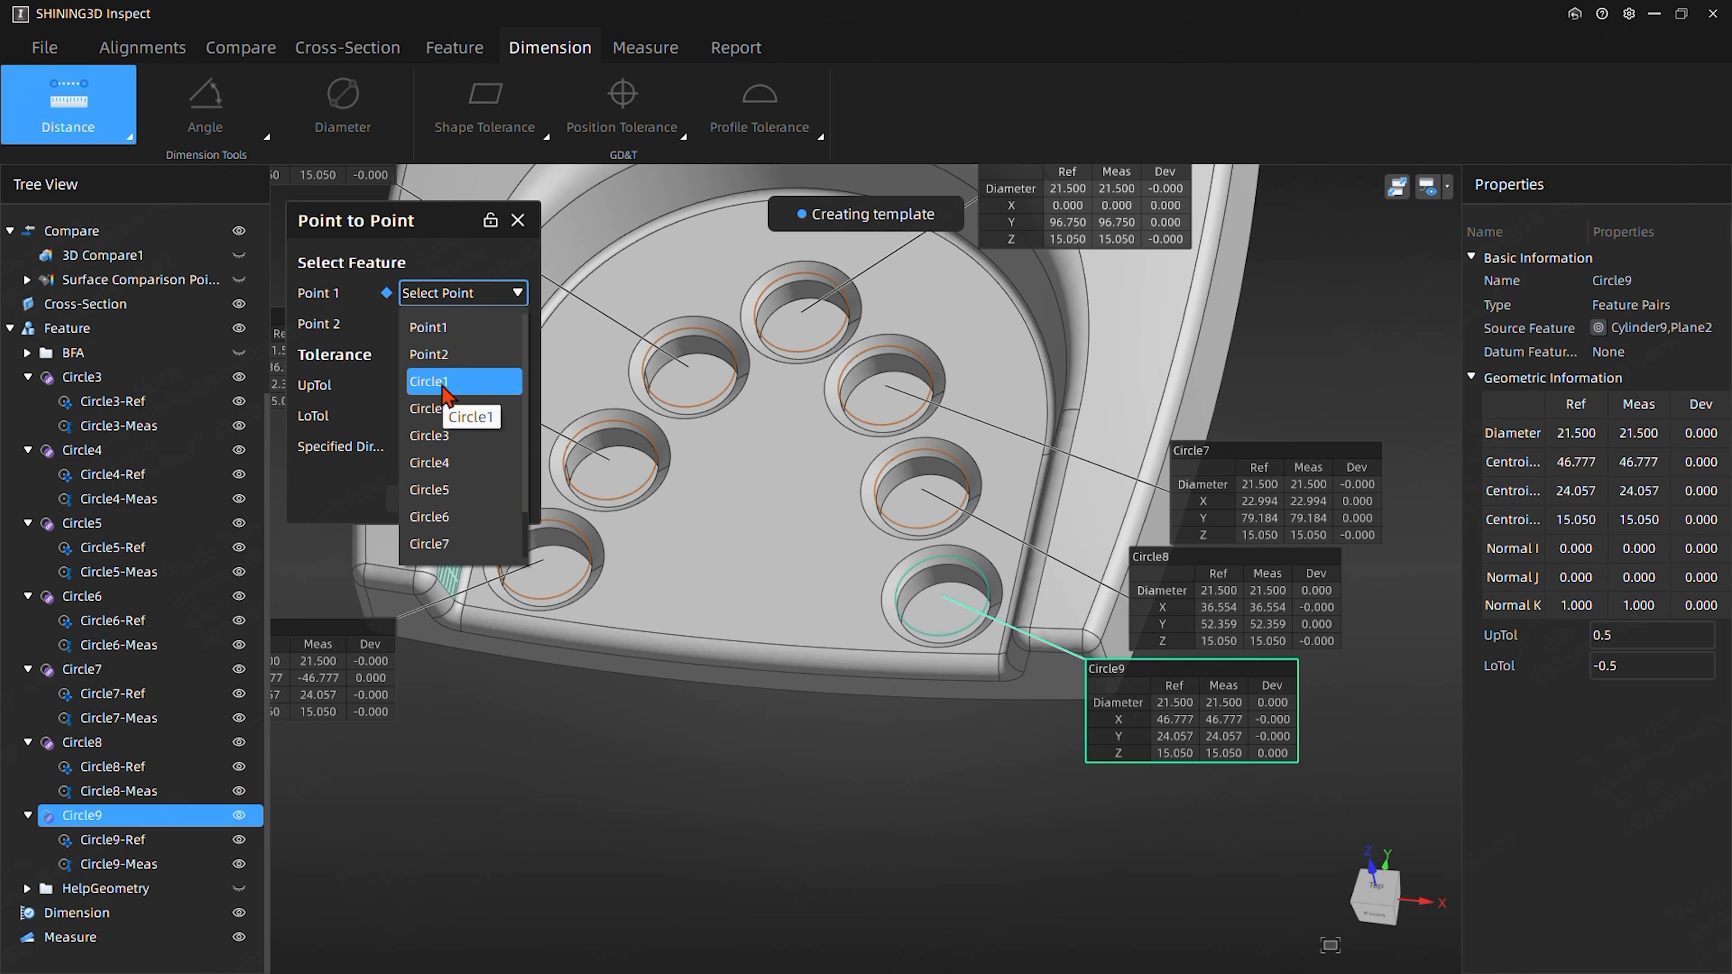
{"action": "scroll", "coordinate": [478, 546], "scroll_direction": "down", "scroll_amount": 1}
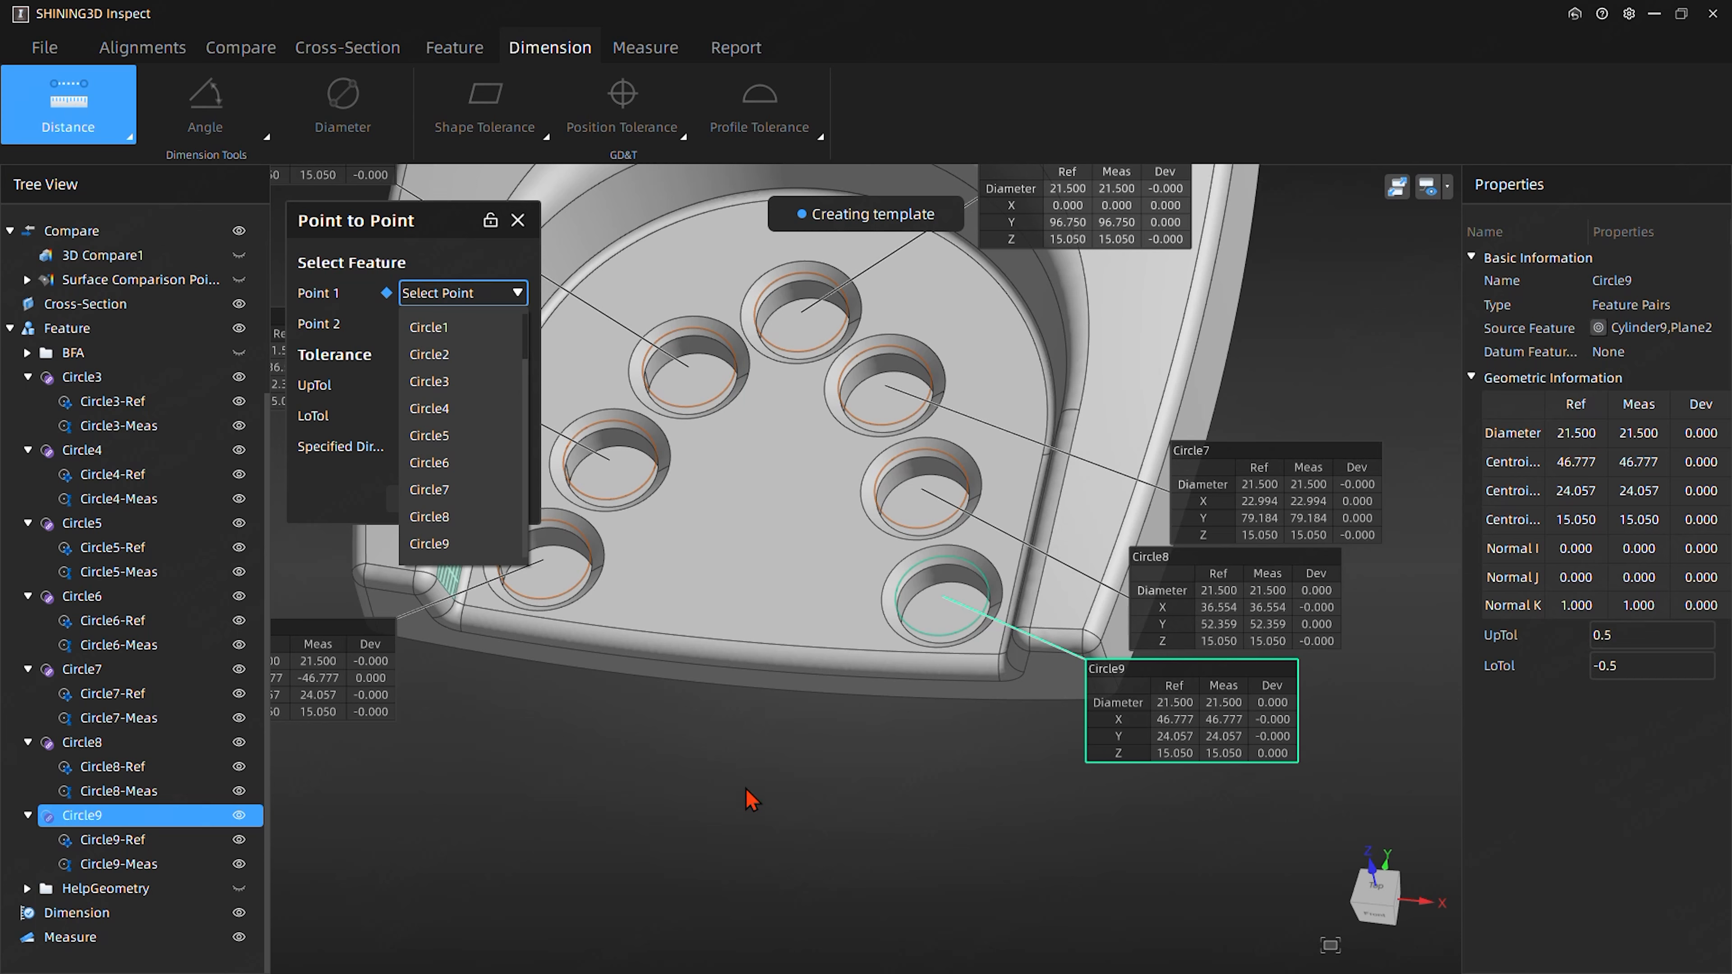
{"action": "left_click", "coordinate": [512, 764]}
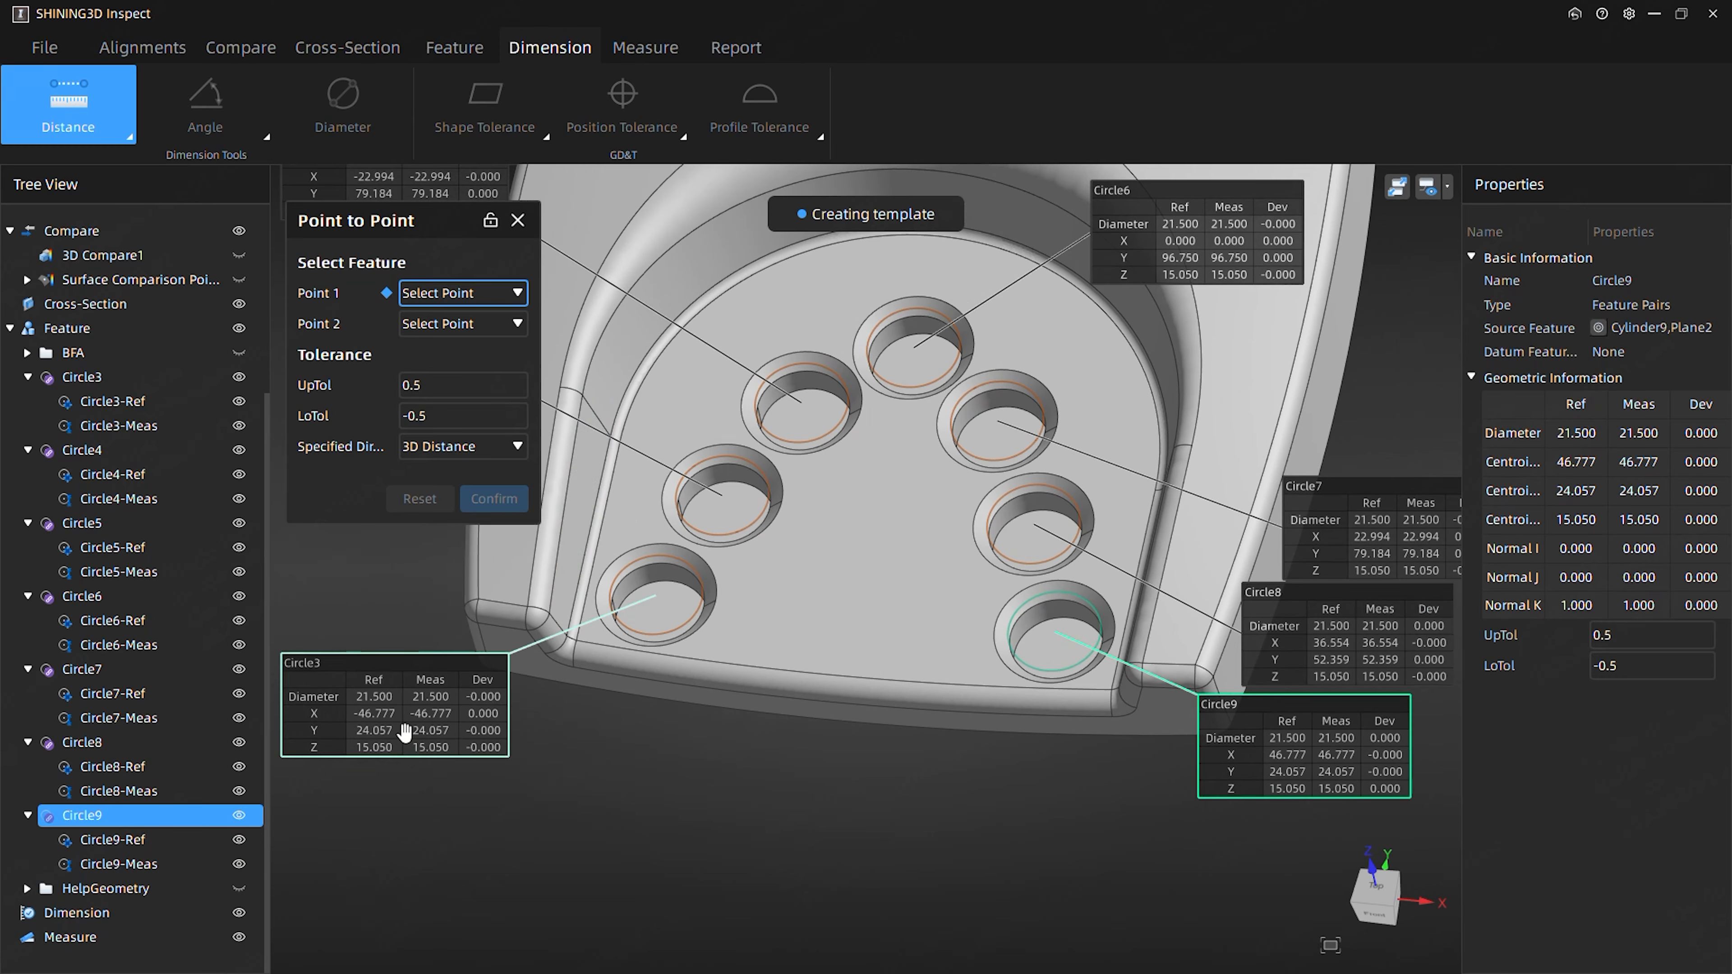
{"action": "left_click", "coordinate": [450, 294]}
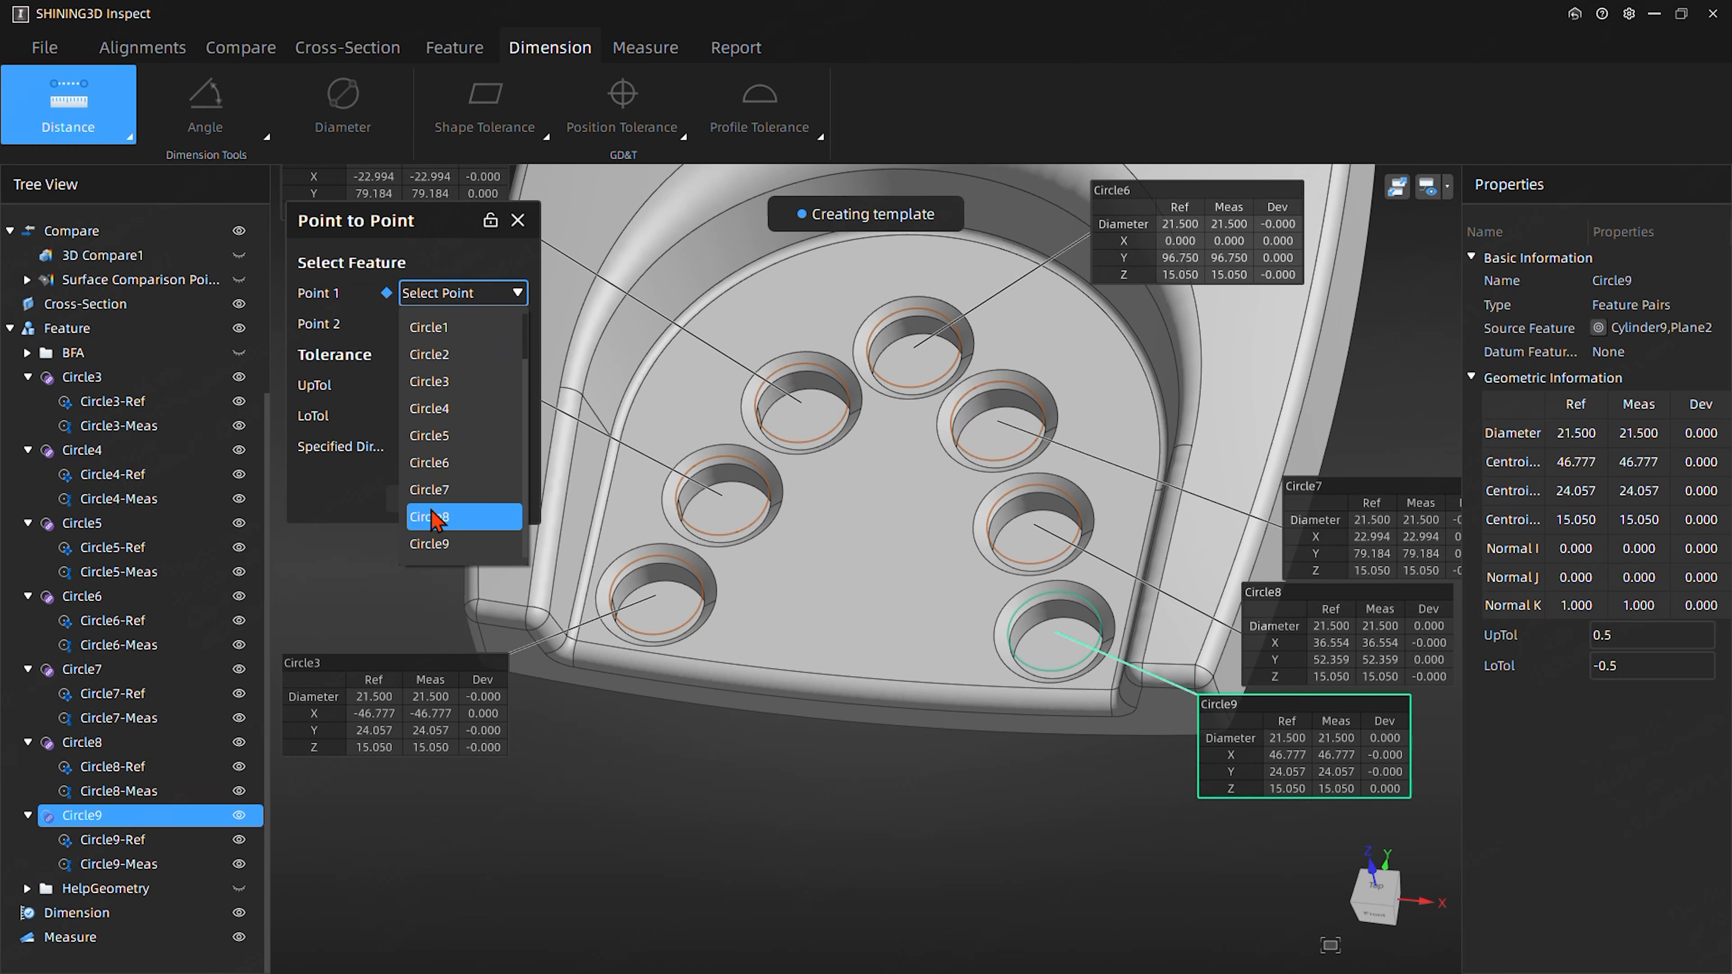
{"action": "left_click", "coordinate": [451, 382]}
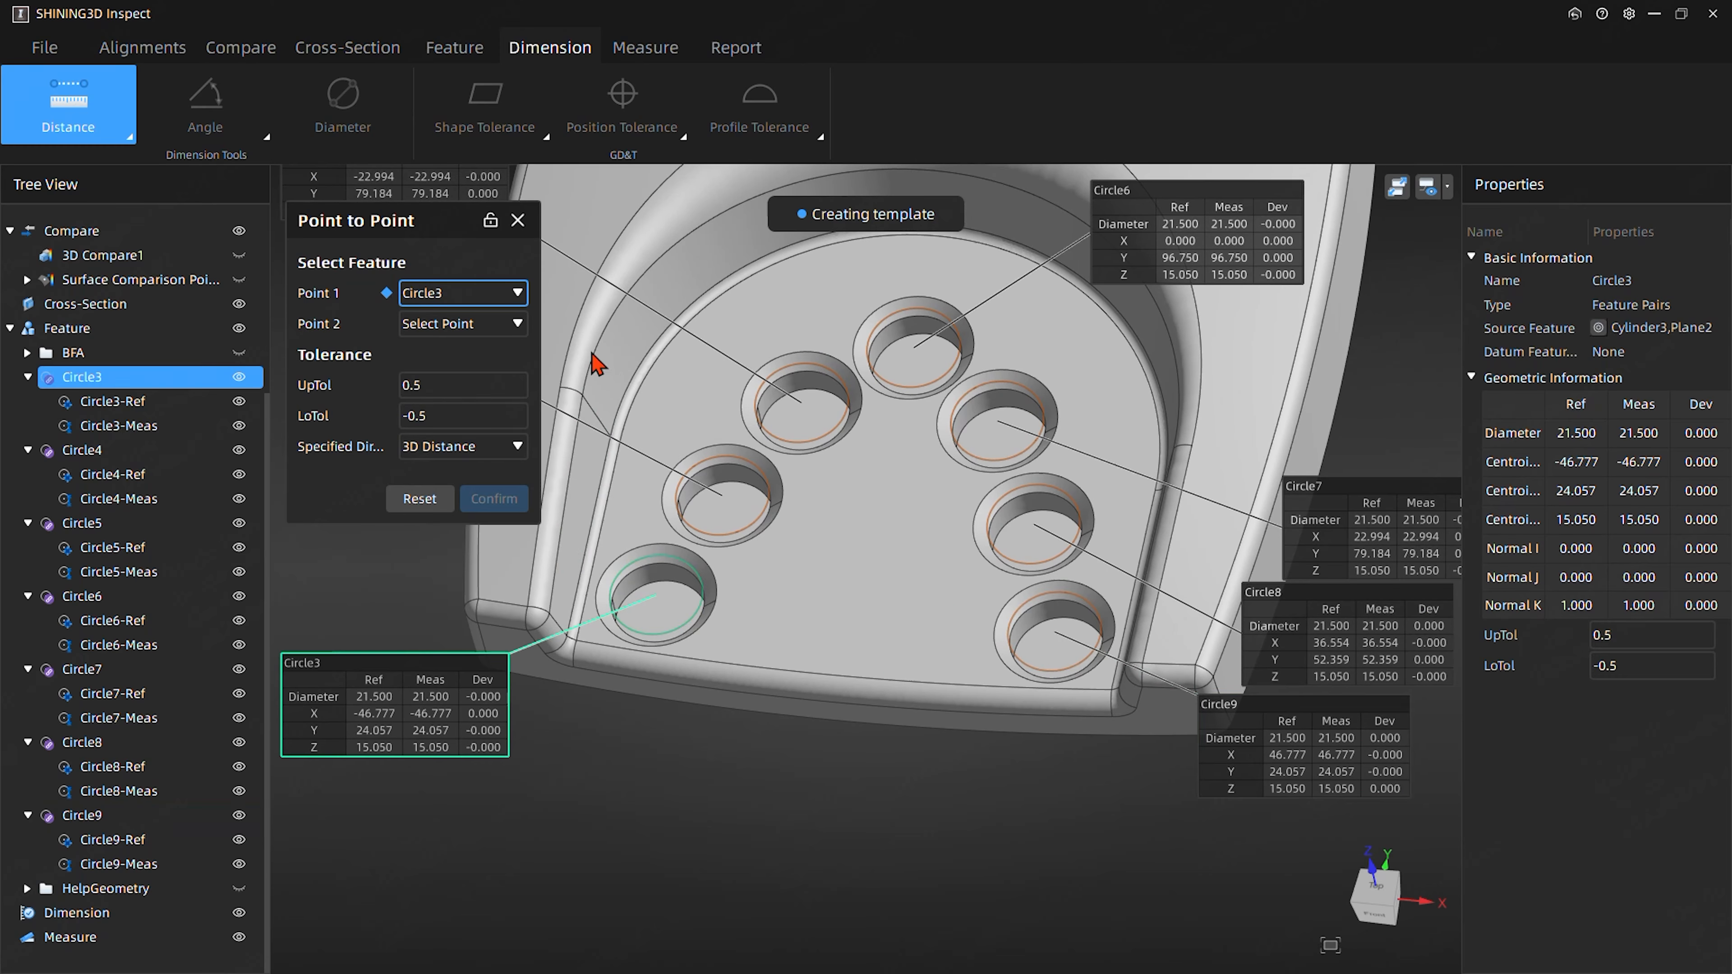
{"action": "left_click", "coordinate": [477, 323]}
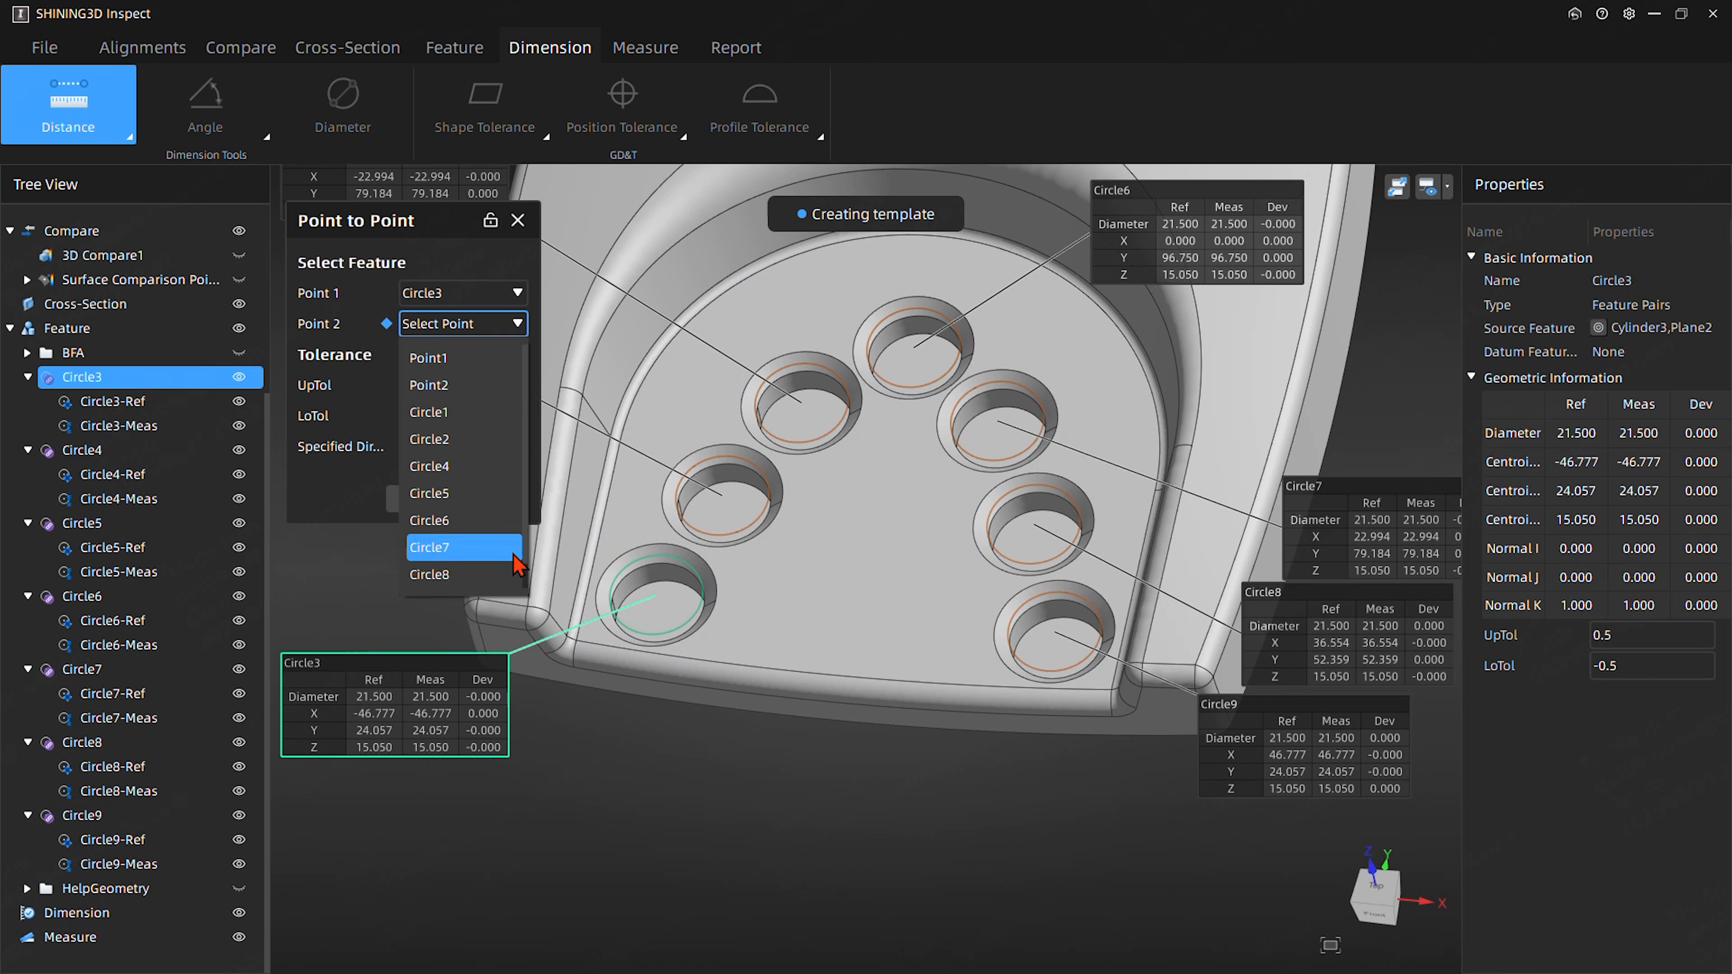
{"action": "scroll", "coordinate": [477, 518], "scroll_direction": "down", "scroll_amount": 1}
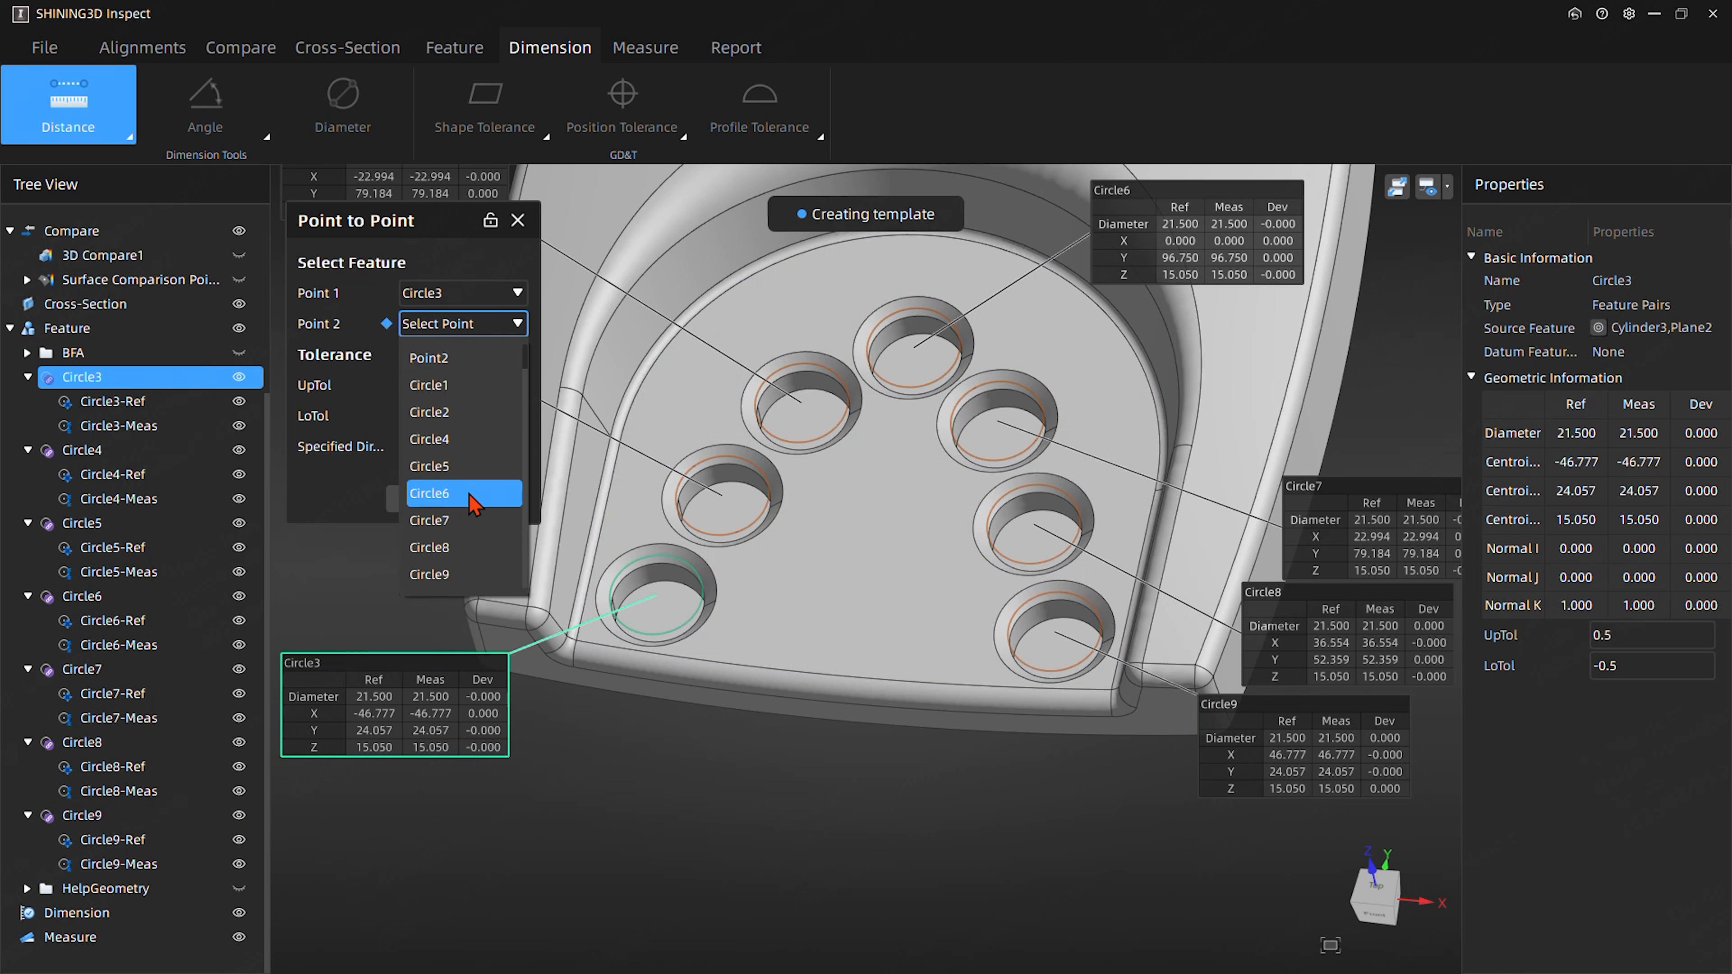
{"action": "left_click", "coordinate": [426, 575]}
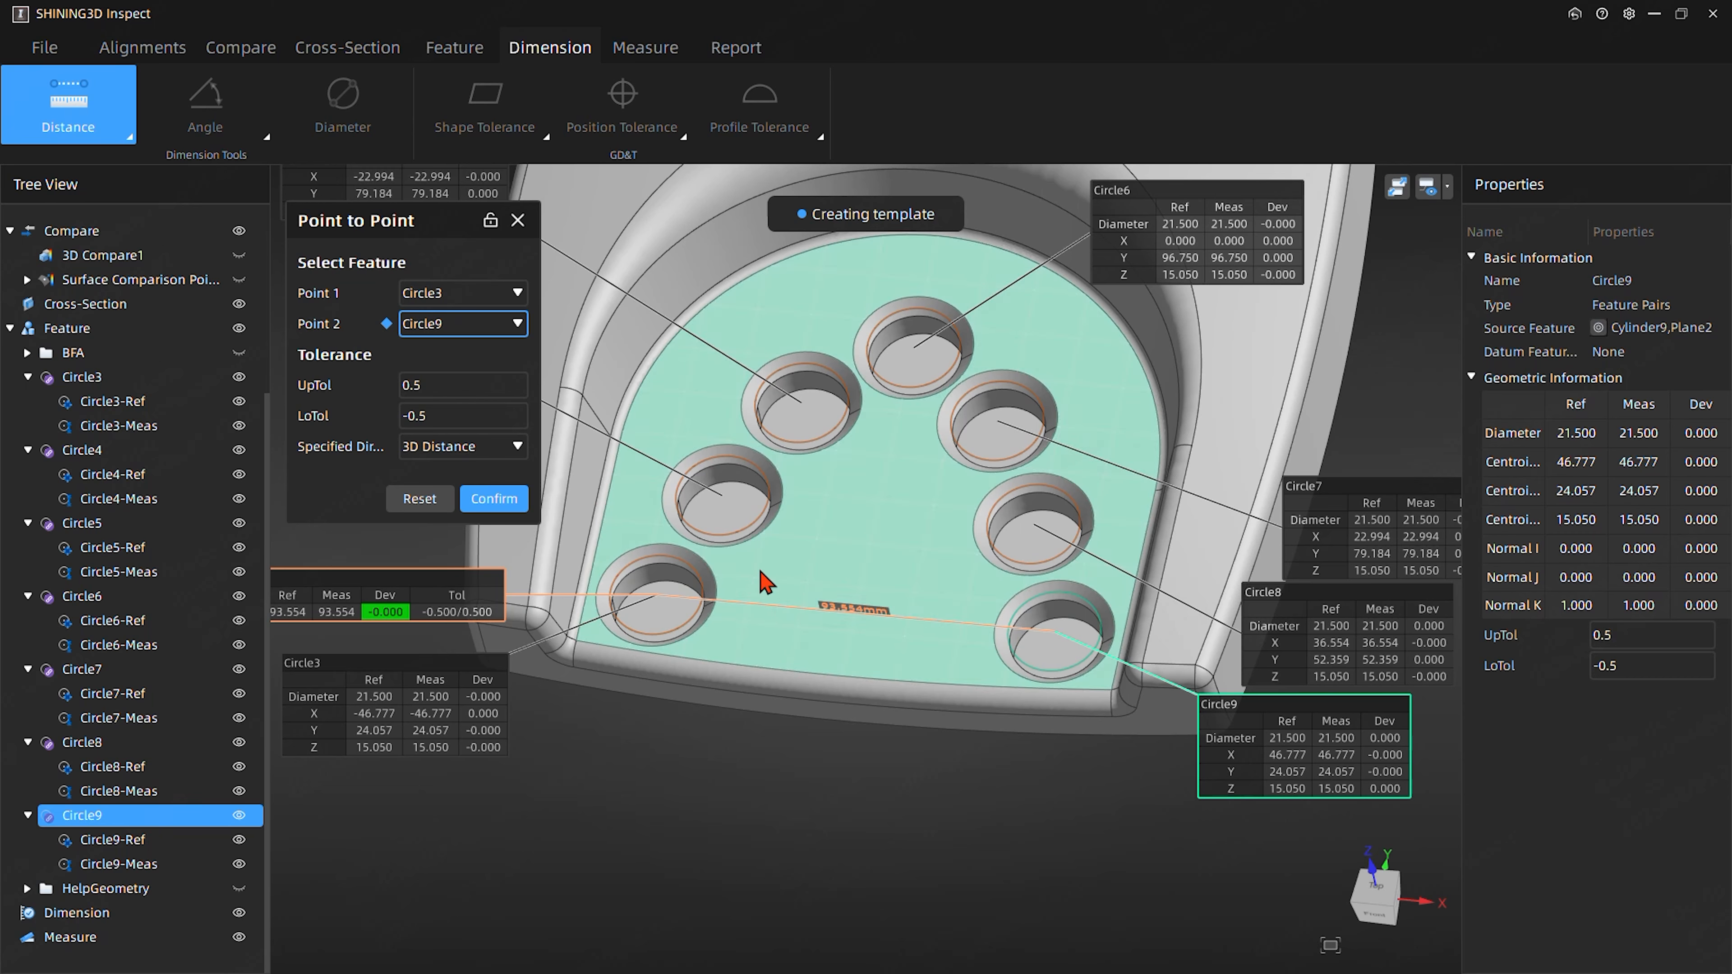
- Set the Circle3 to Circle9 distance to the X axis, place its label below the pocket, and create it with the dialog locked open
{"action": "left_click", "coordinate": [437, 454]}
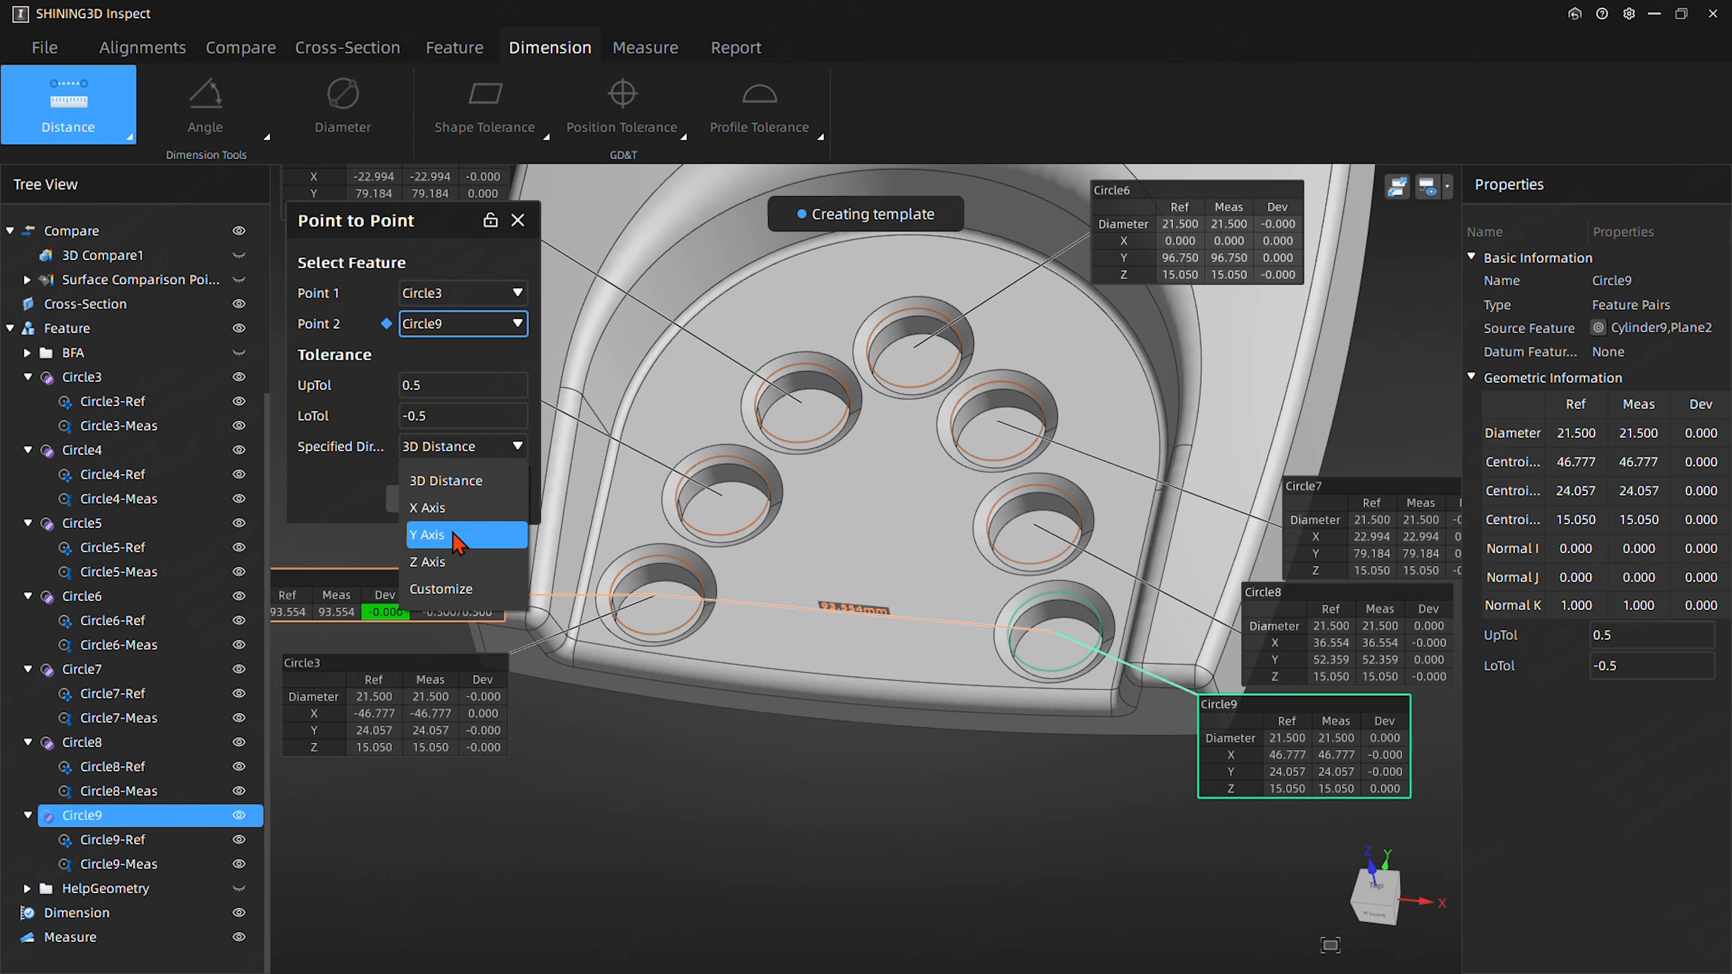
{"action": "left_click", "coordinate": [434, 513]}
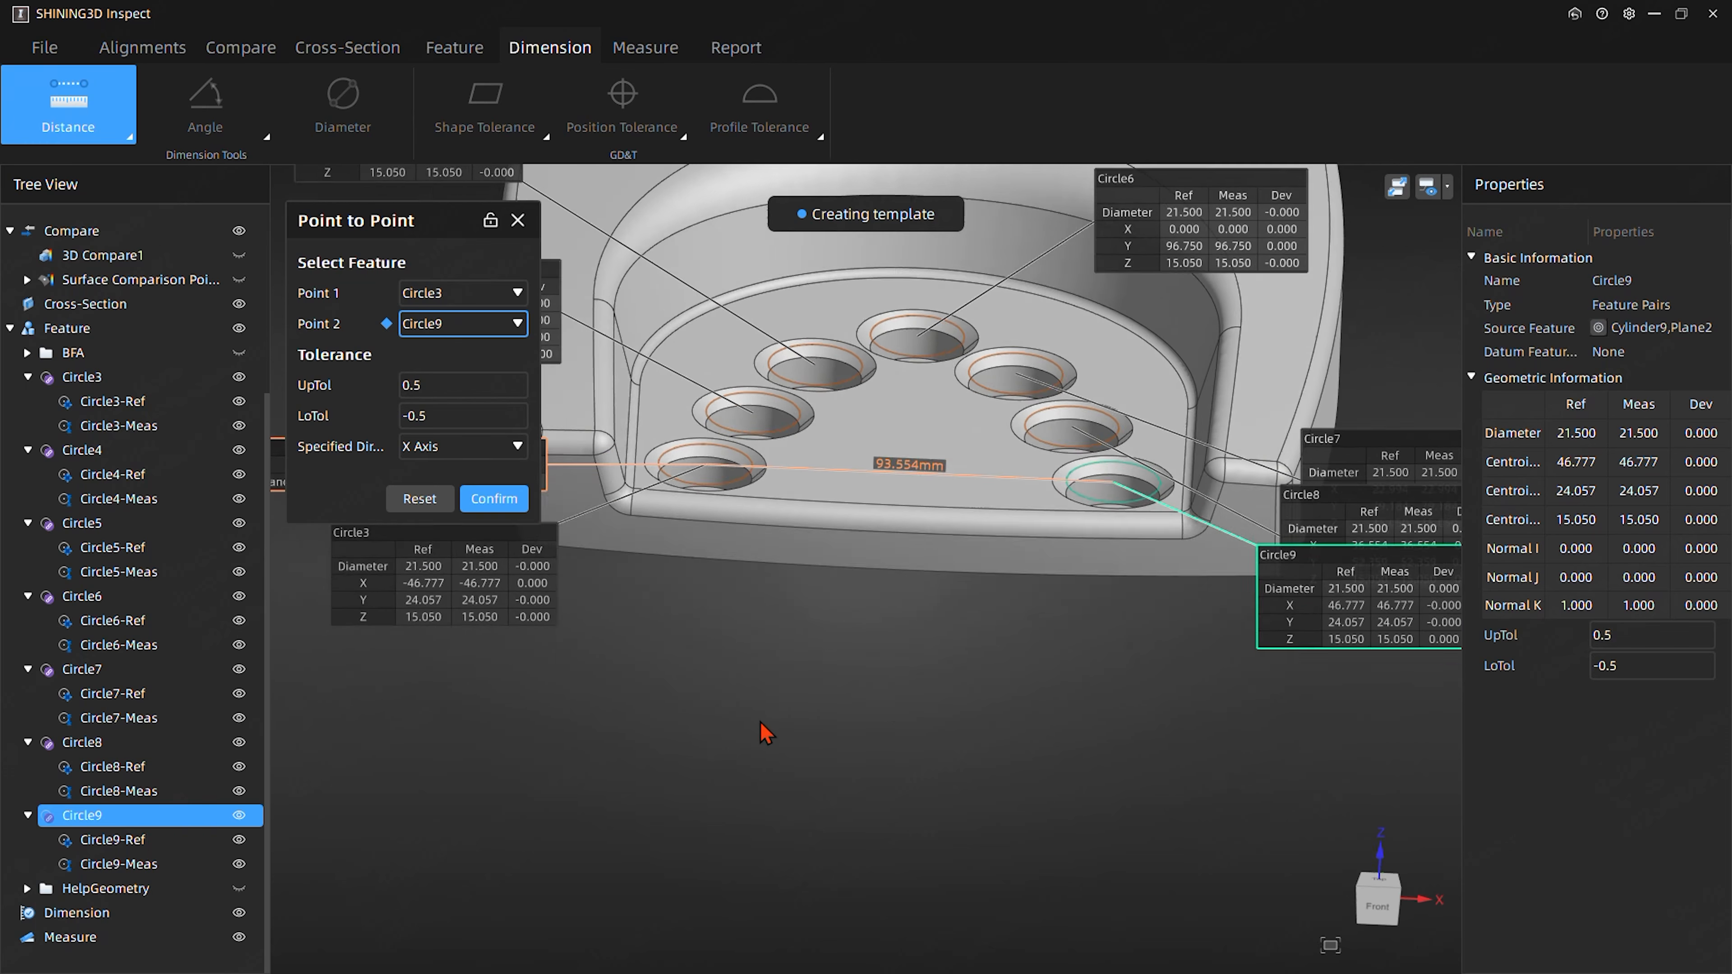
{"action": "left_click_drag", "start_coordinate": [422, 592], "coordinate": [845, 784]}
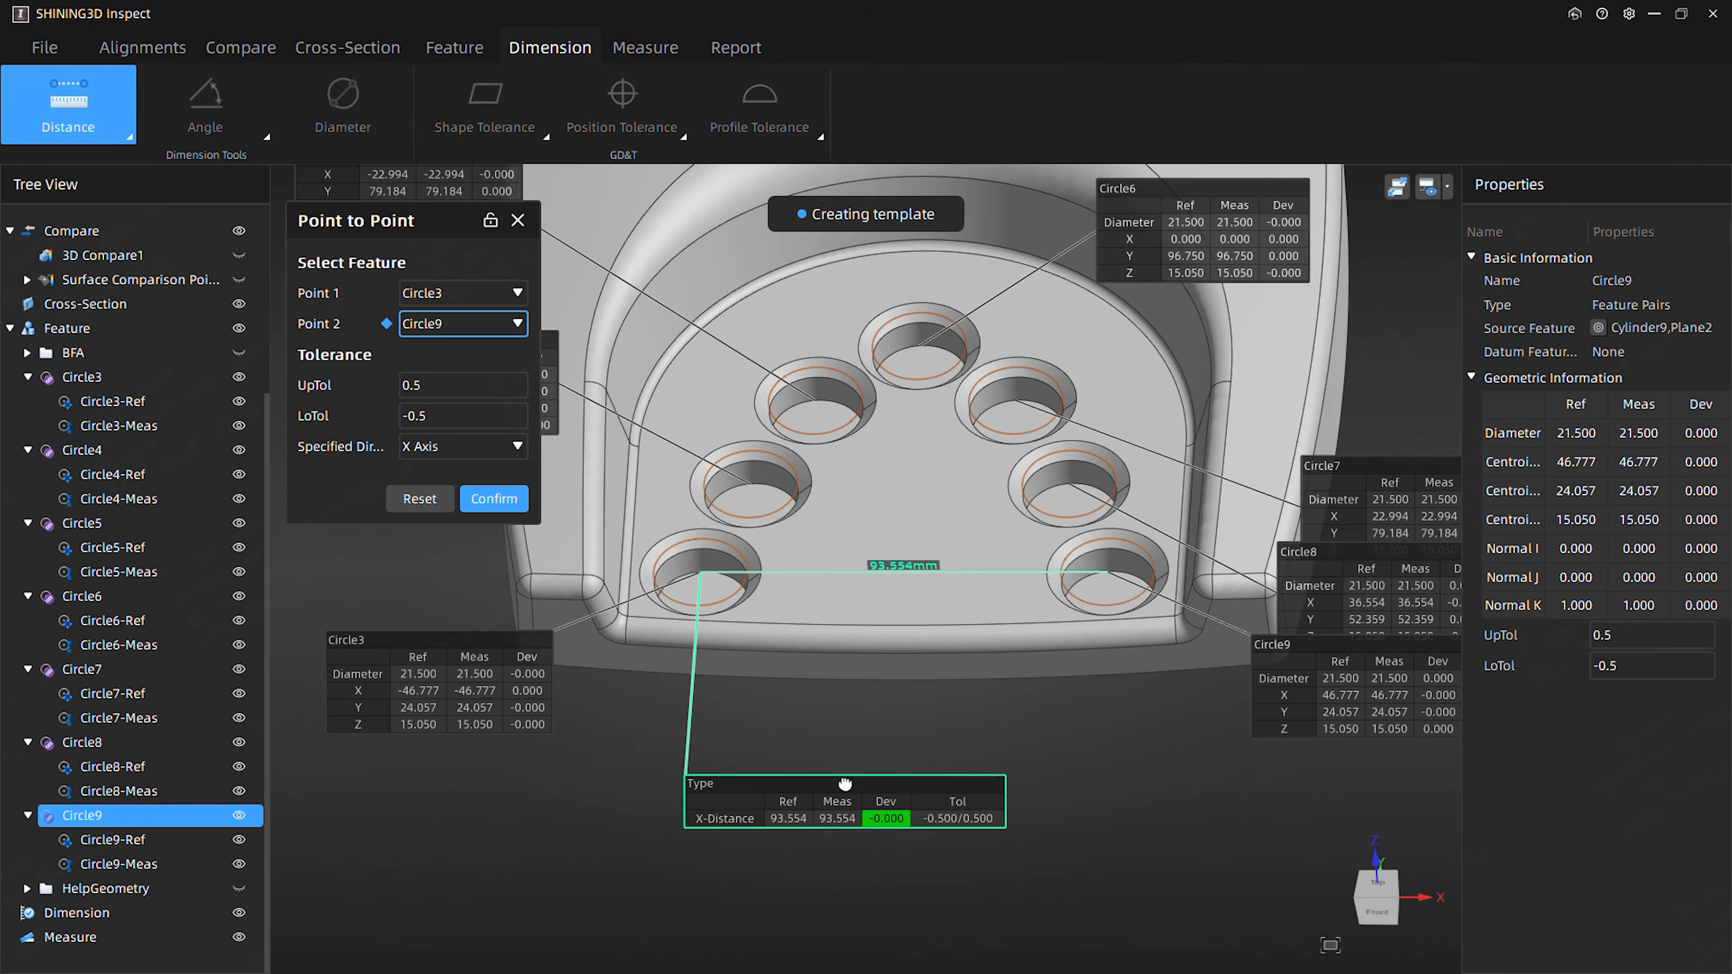
{"action": "middle_click_drag", "start_coordinate": [845, 832], "coordinate": [785, 844]}
{"action": "mouse_move", "coordinate": [1139, 823]}
{"action": "middle_mouse_down"}
{"action": "mouse_move", "coordinate": [1180, 821]}
{"action": "mouse_move", "coordinate": [1141, 803]}
{"action": "middle_mouse_up"}
{"action": "left_click_drag", "start_coordinate": [841, 816], "coordinate": [771, 764]}
{"action": "middle_click_drag", "start_coordinate": [1057, 746], "coordinate": [936, 703]}
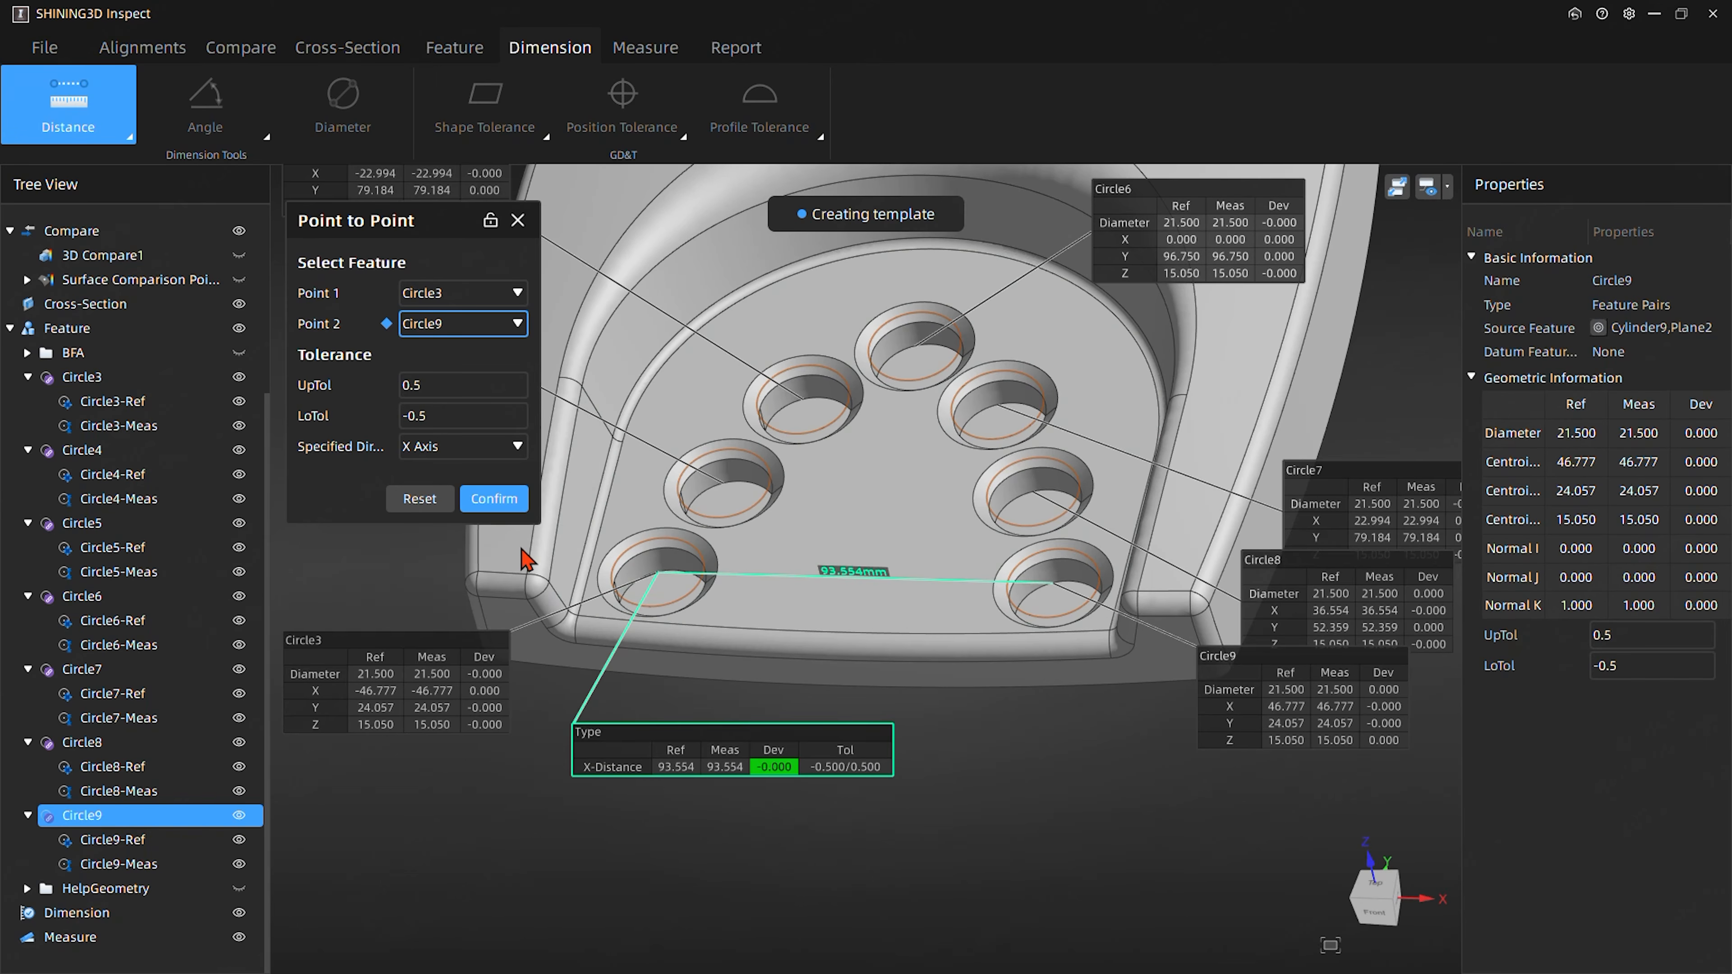
{"action": "left_click", "coordinate": [497, 506]}
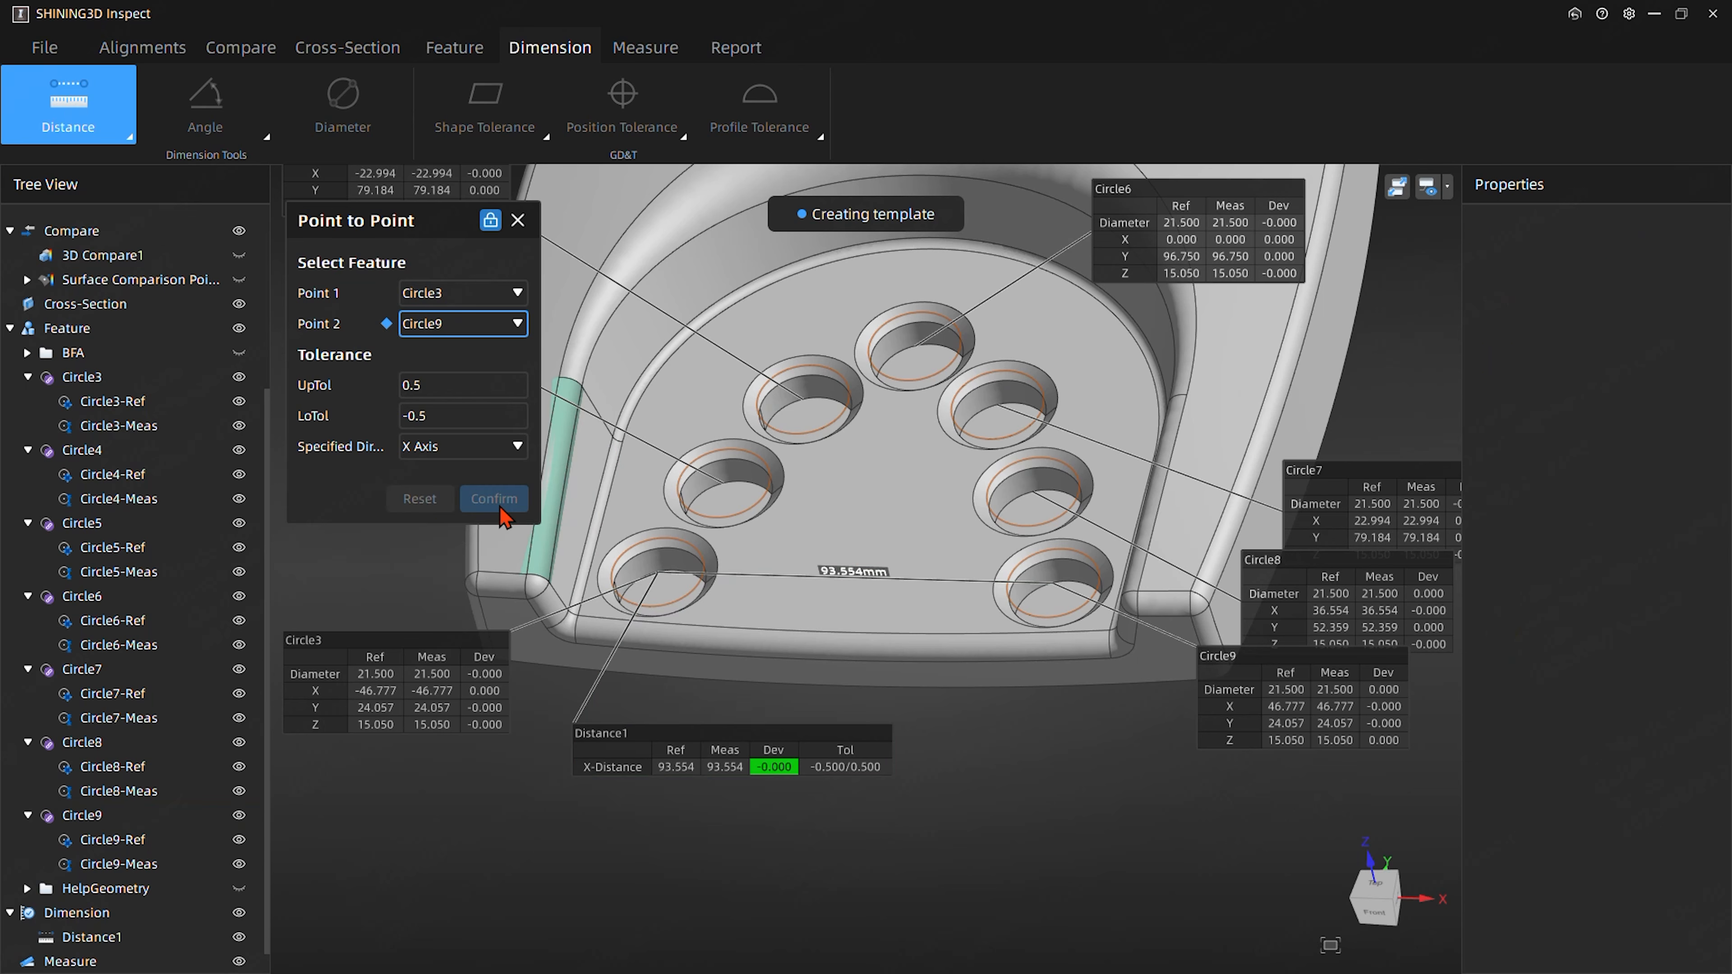
- Create the X-axis distance from Circle4 to Circle8, moving its label and the Circle8 label to free space below the part
{"action": "left_click", "coordinate": [442, 298]}
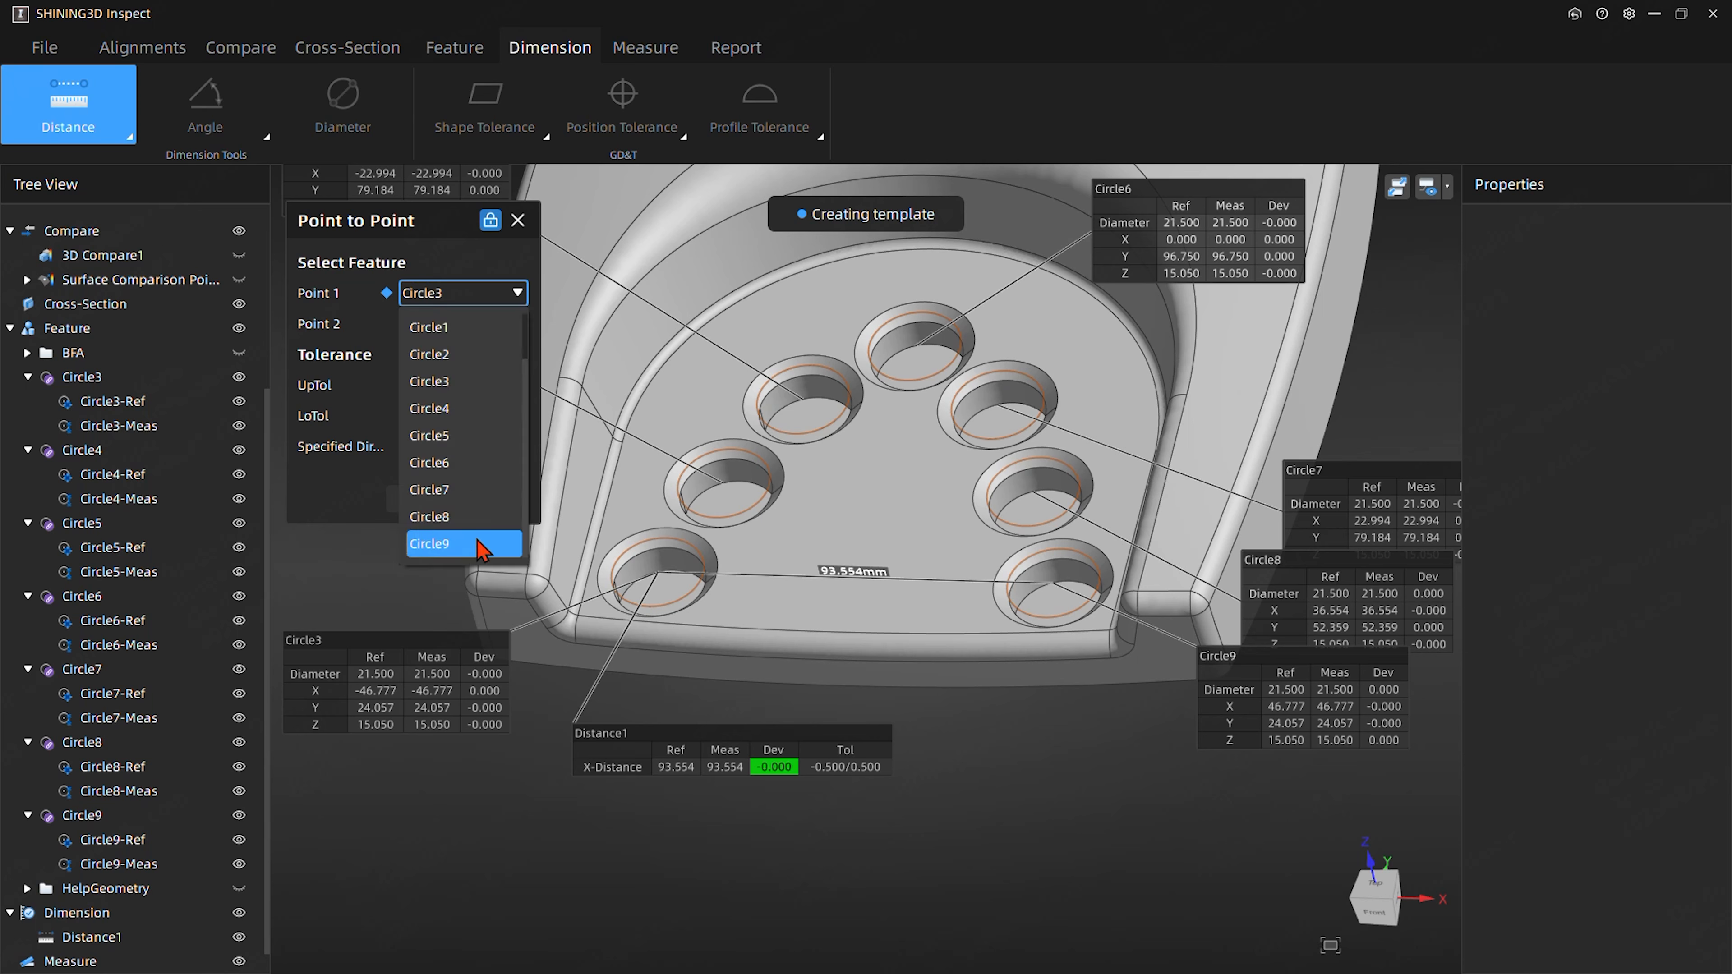
{"action": "left_click", "coordinate": [456, 405]}
{"action": "left_click", "coordinate": [450, 322]}
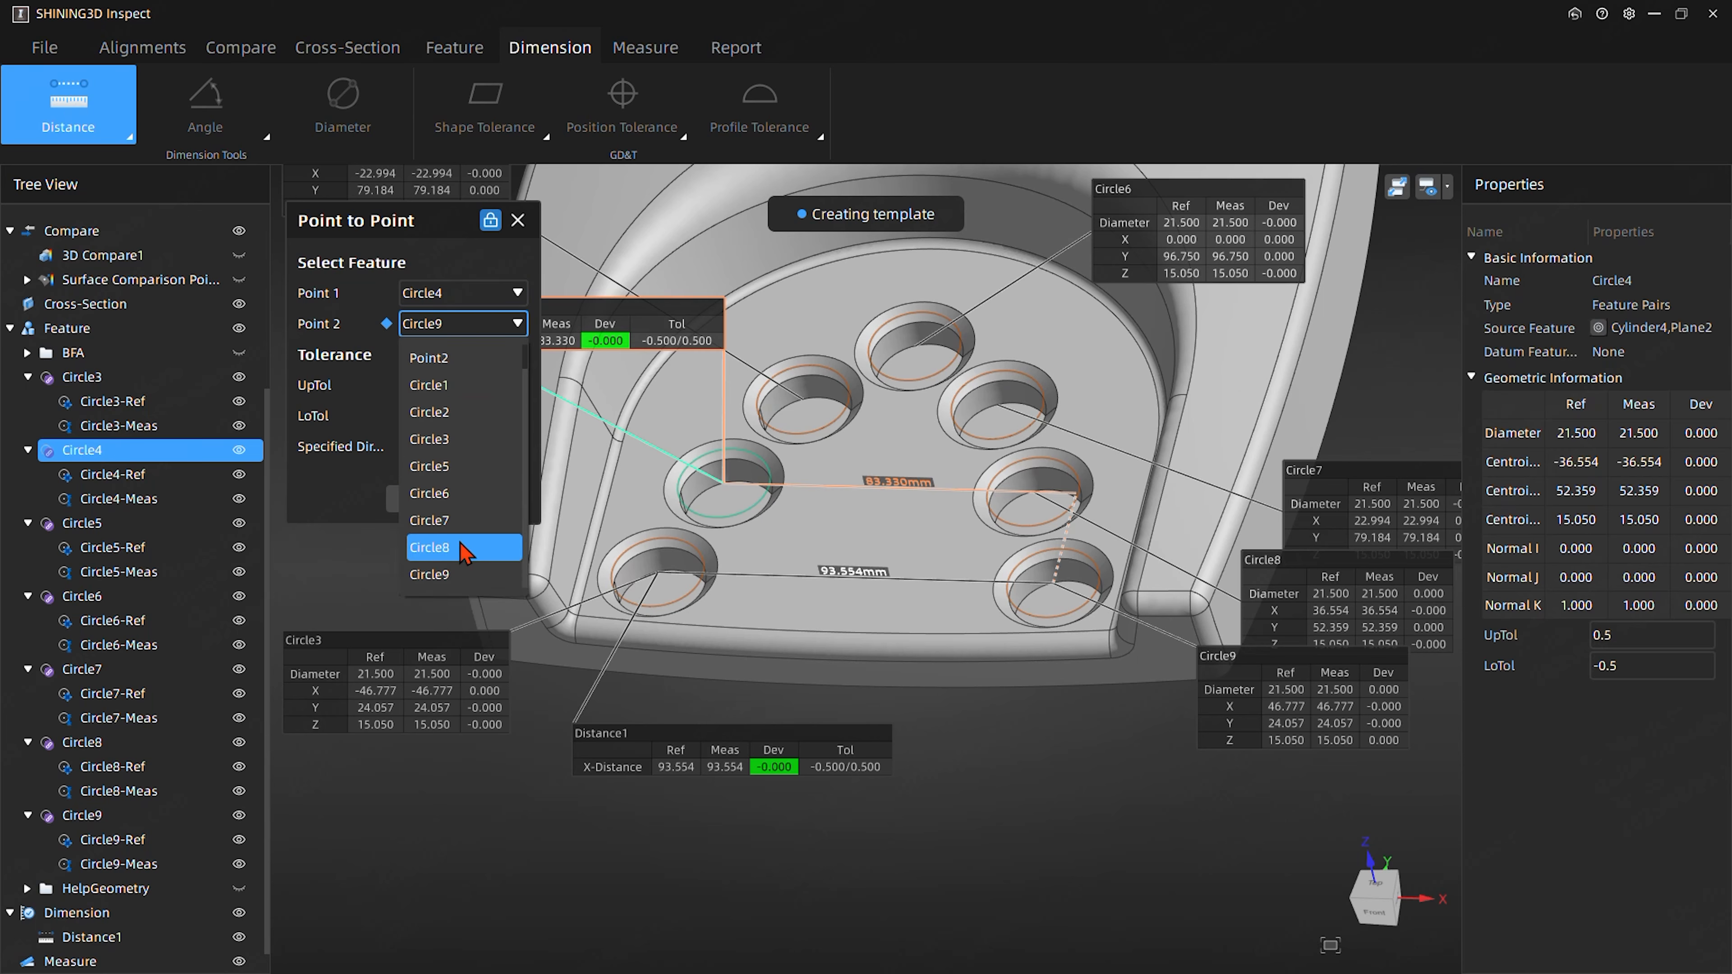
{"action": "left_click", "coordinate": [454, 554]}
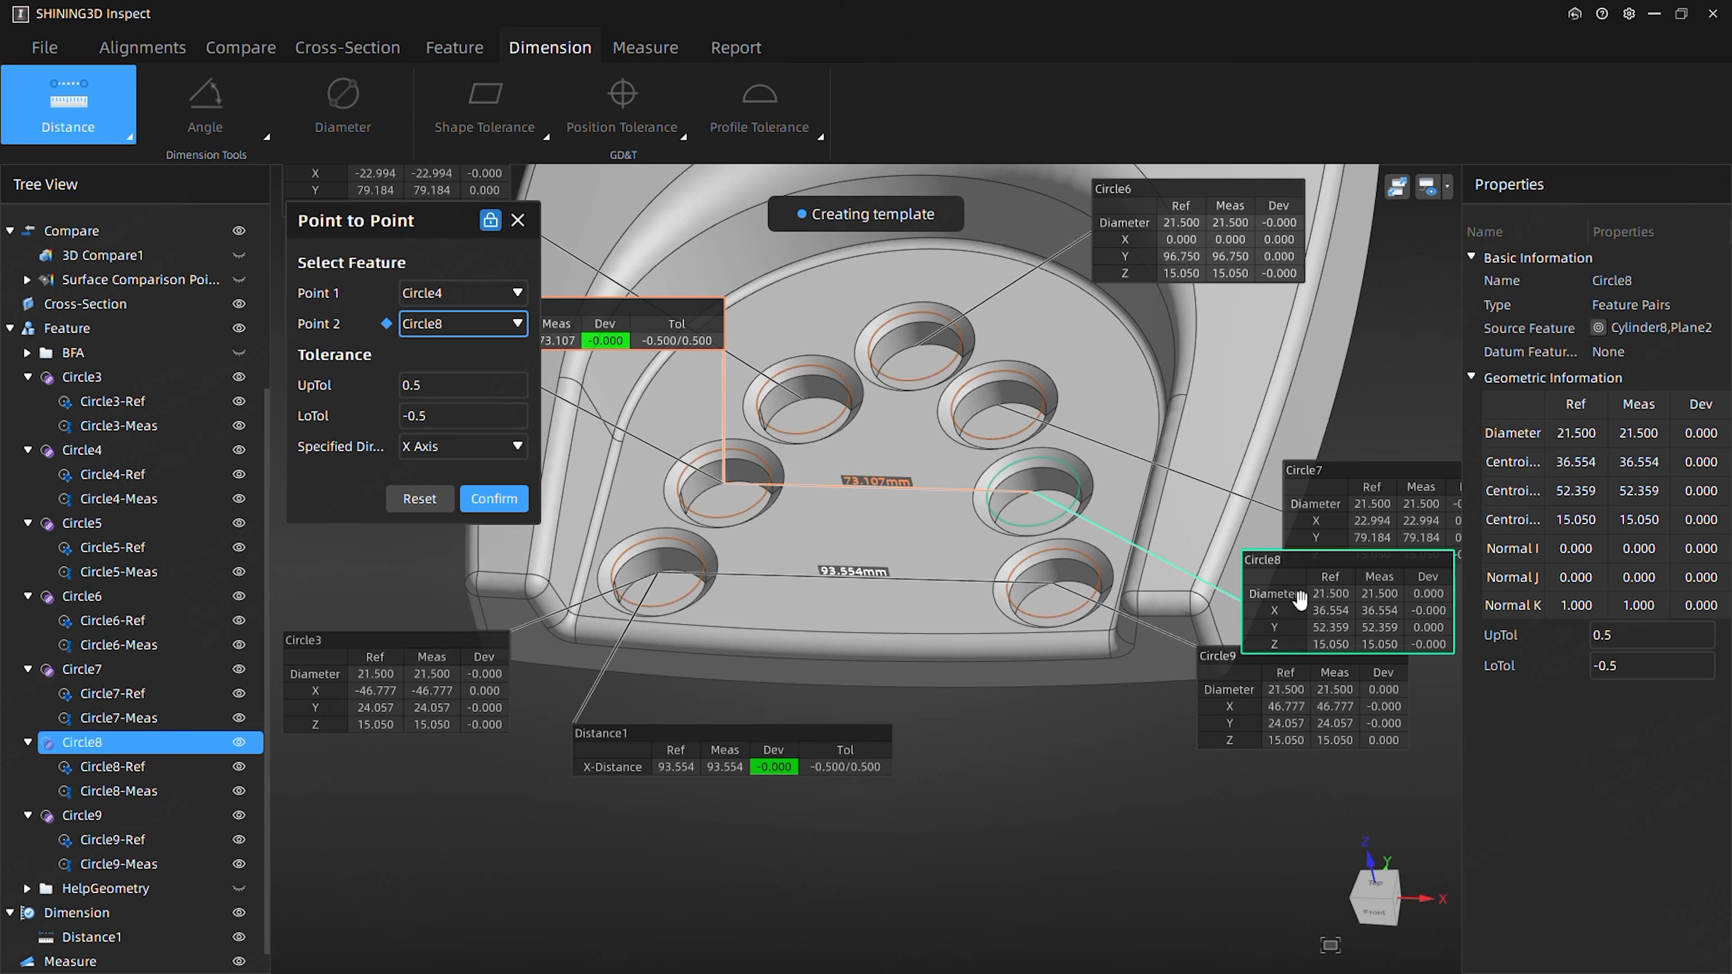
{"action": "left_click_drag", "start_coordinate": [1037, 721], "coordinate": [1105, 865]}
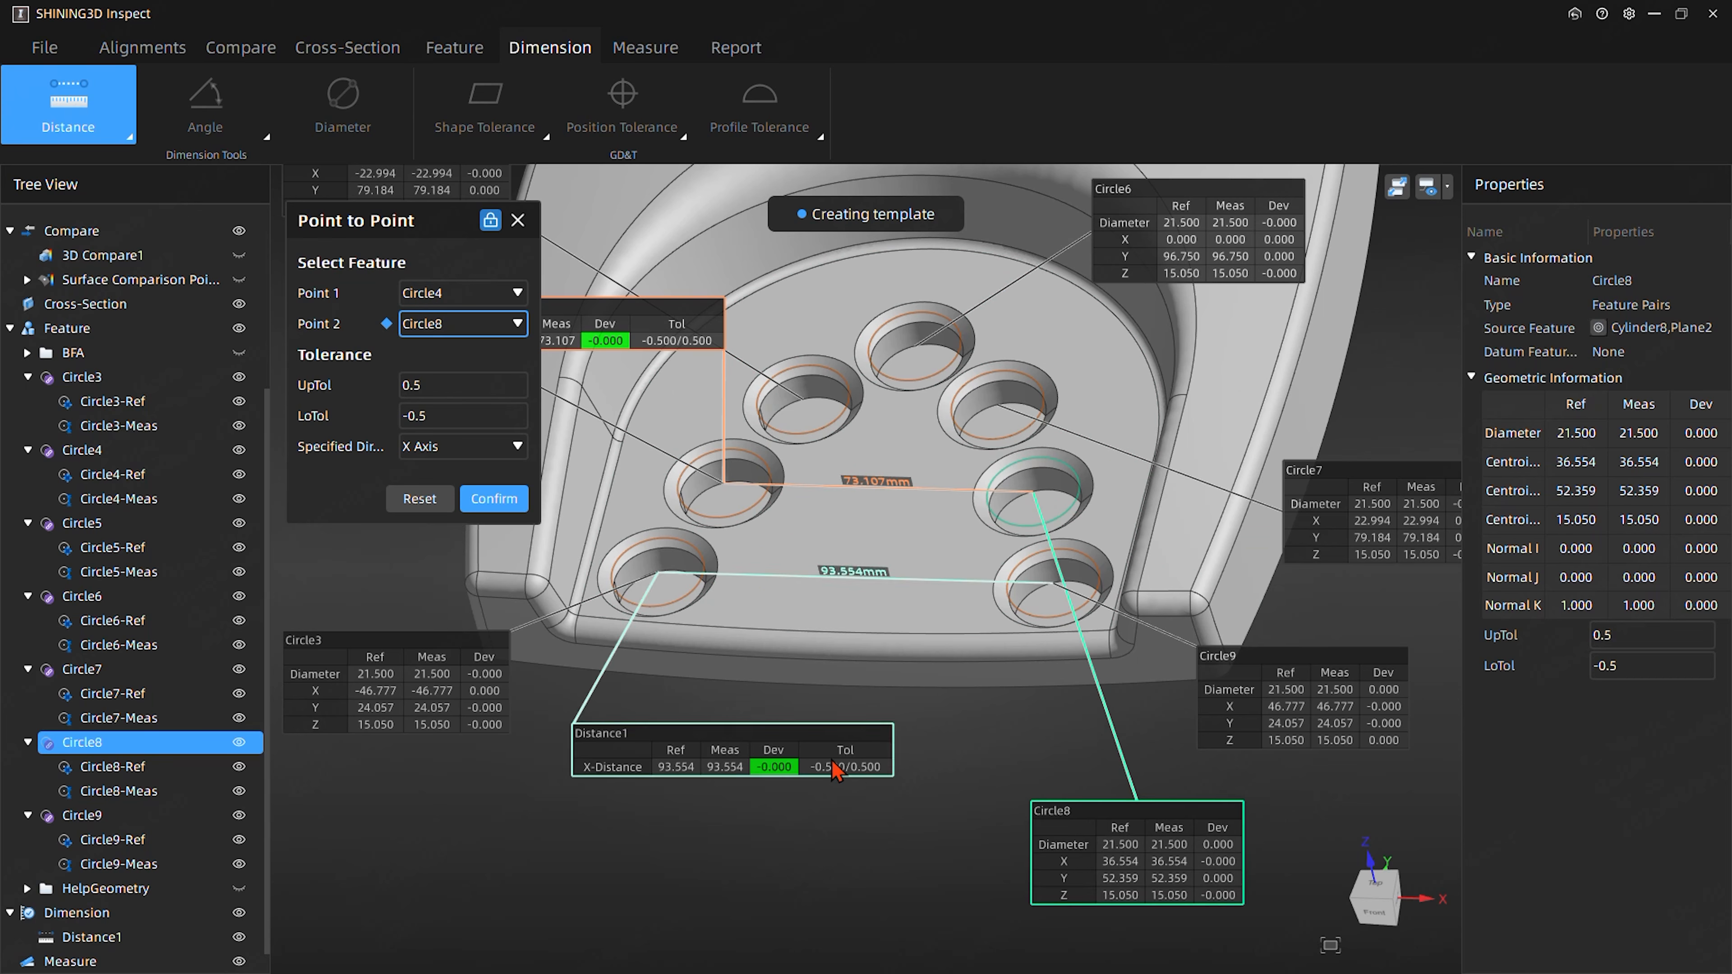
{"action": "left_click_drag", "start_coordinate": [597, 319], "coordinate": [784, 902]}
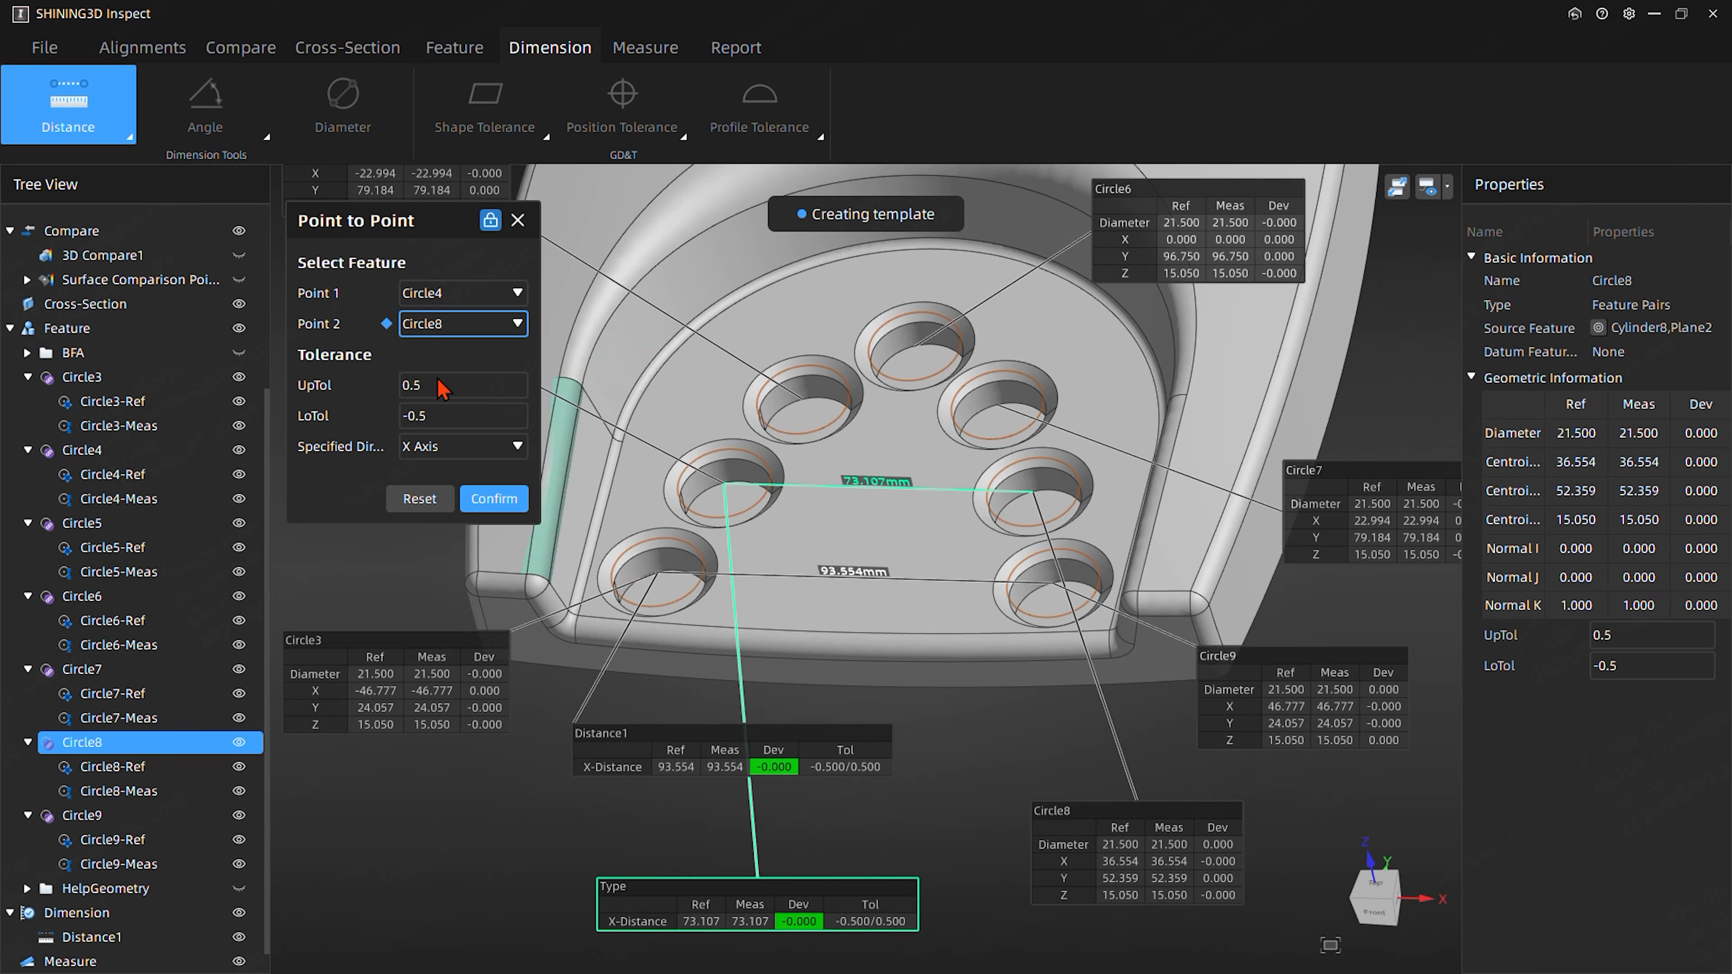
{"action": "left_click", "coordinate": [496, 499]}
- Create the X-axis distance from Circle5 to Circle7, and close the point-to-point dialog
{"action": "left_click", "coordinate": [506, 294]}
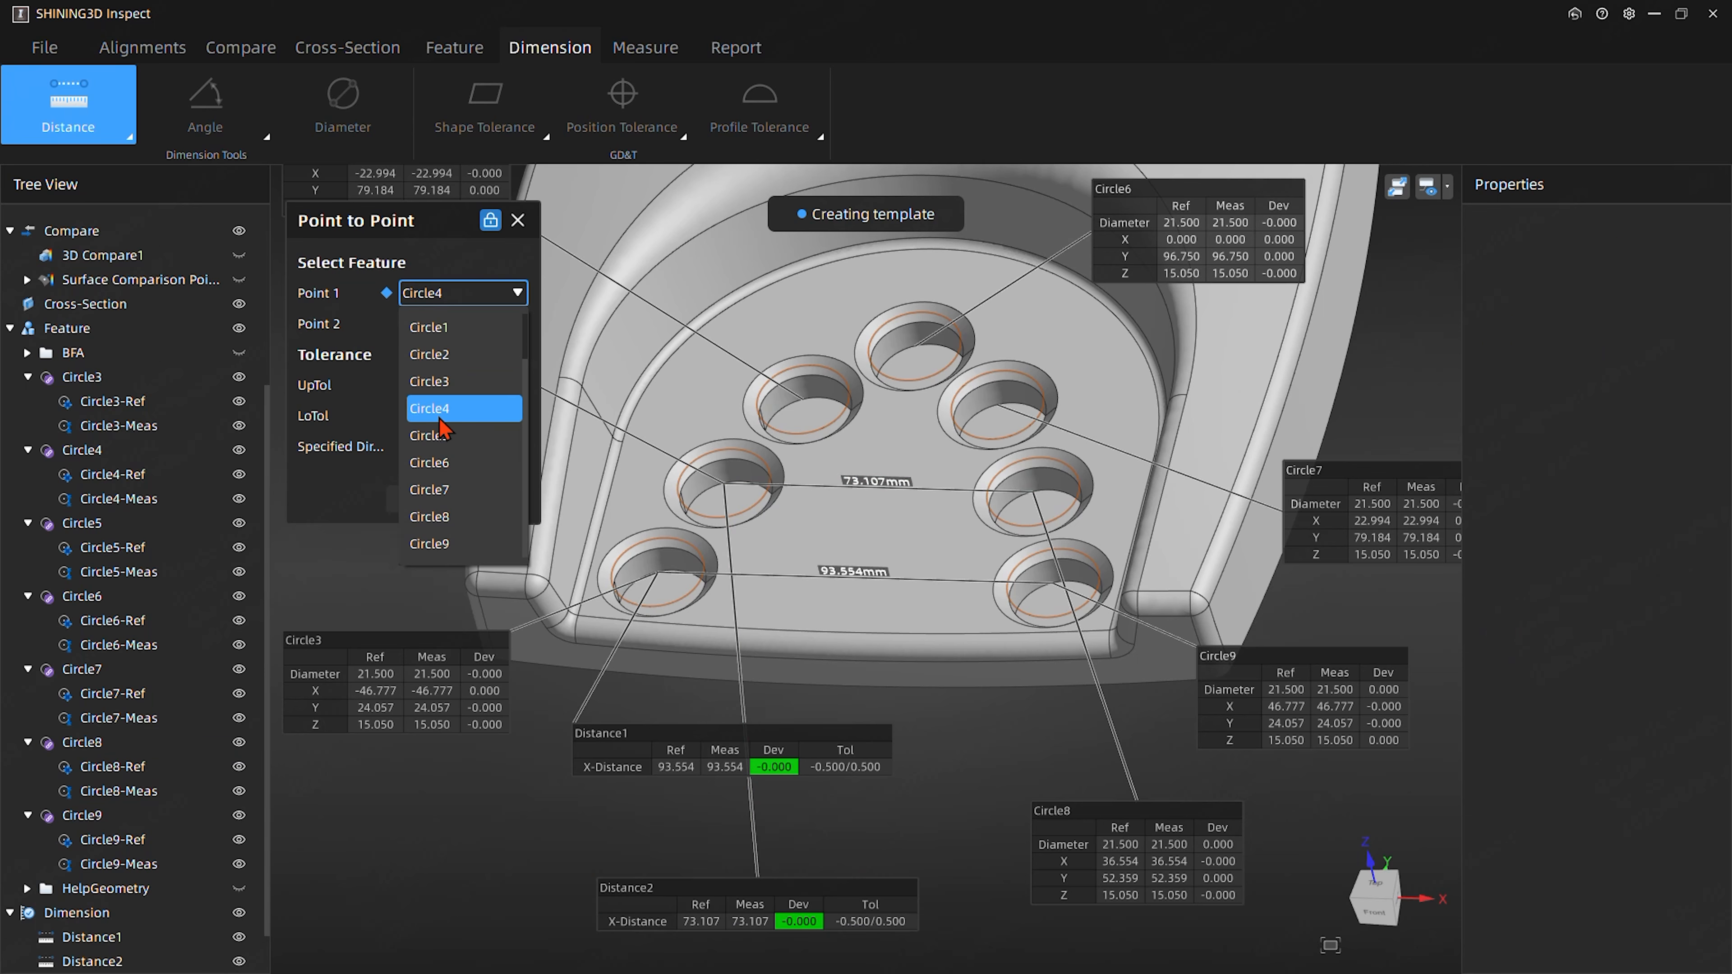
{"action": "left_click", "coordinate": [444, 435]}
{"action": "left_click", "coordinate": [457, 323]}
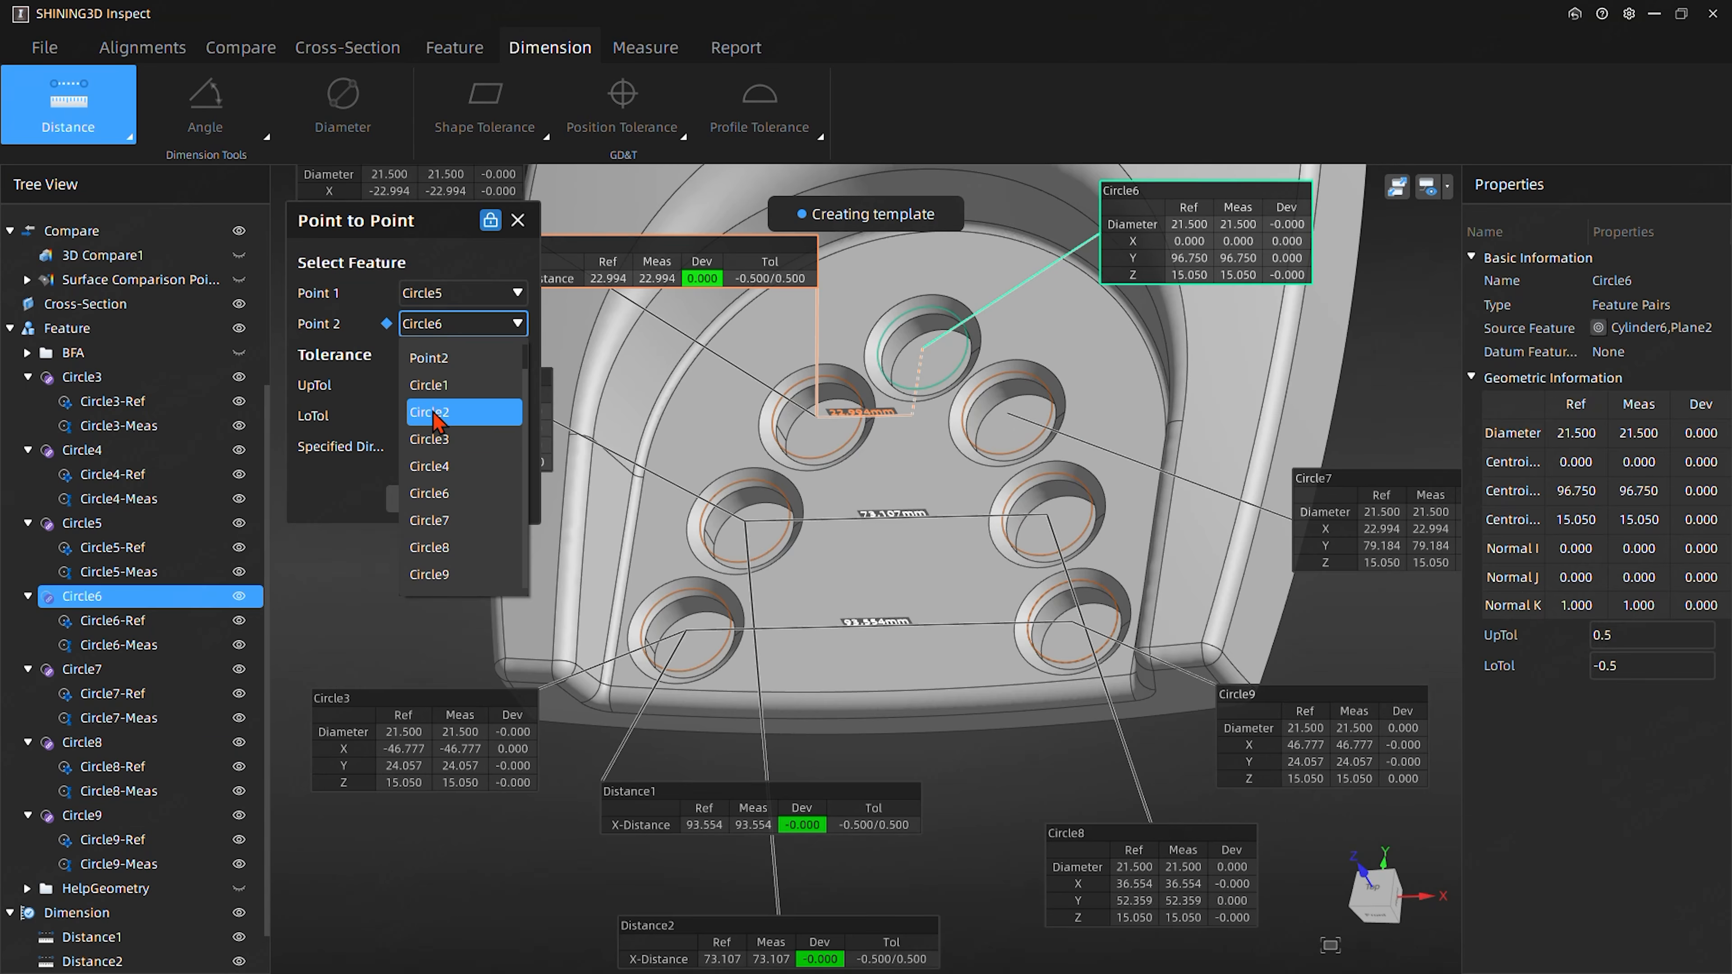
{"action": "left_click", "coordinate": [451, 522]}
{"action": "left_click", "coordinate": [504, 501]}
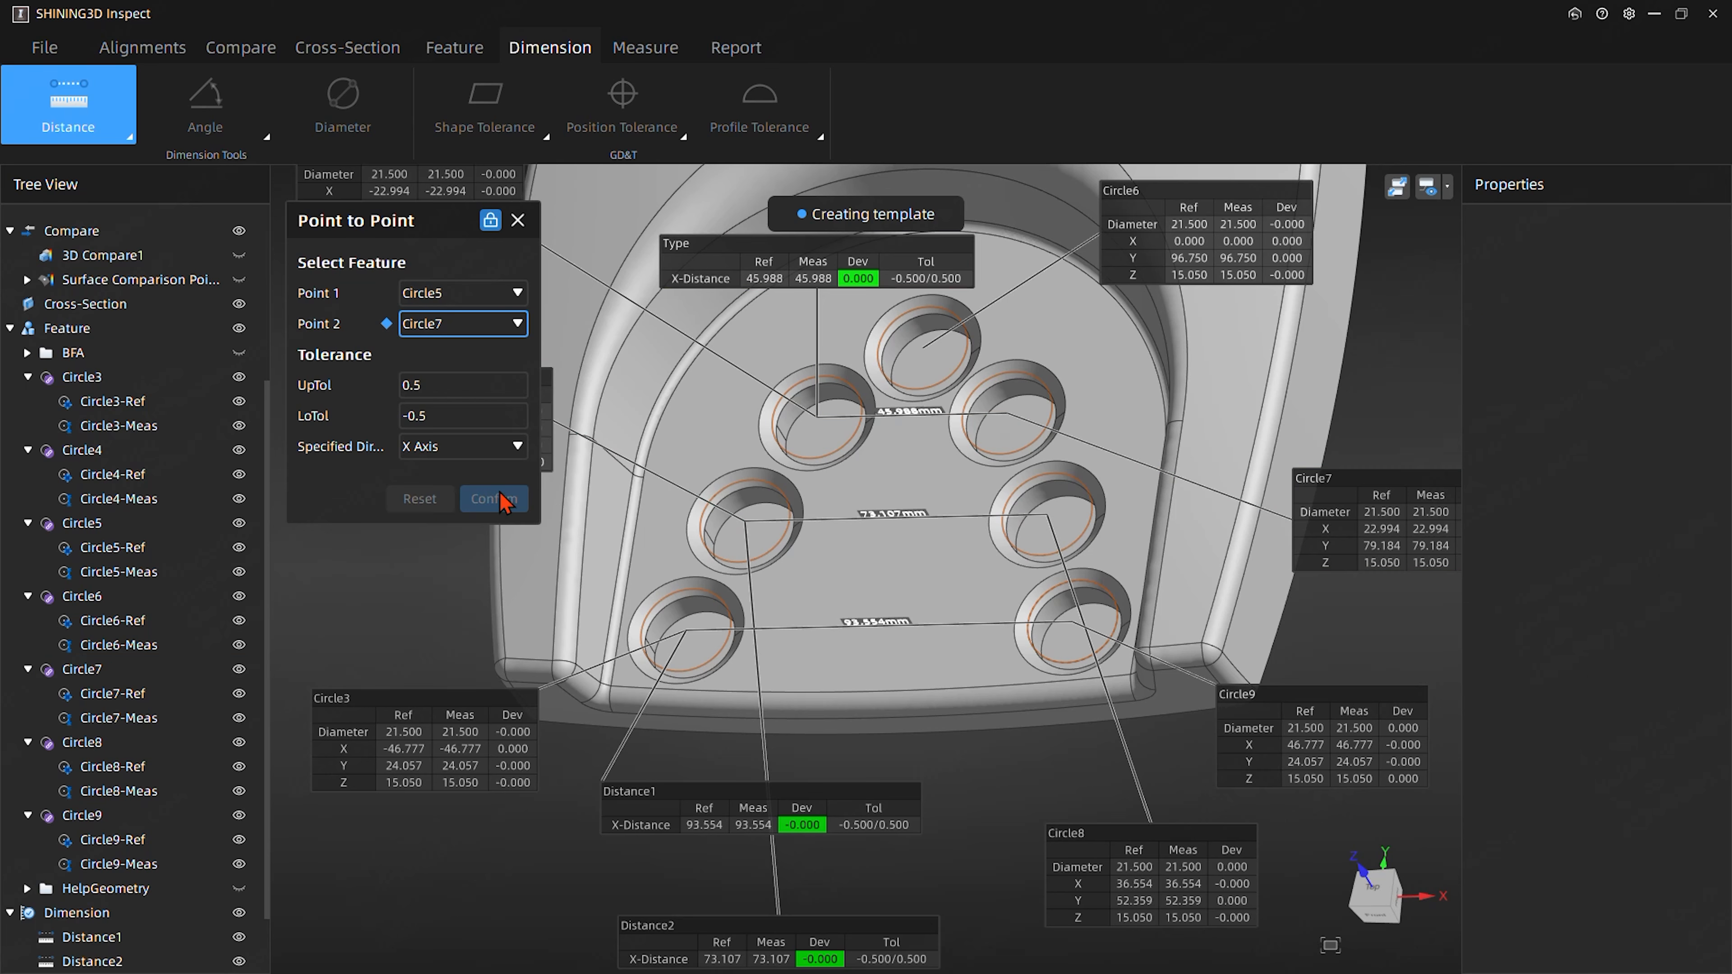
{"action": "middle_click_drag", "start_coordinate": [790, 598], "coordinate": [698, 382]}
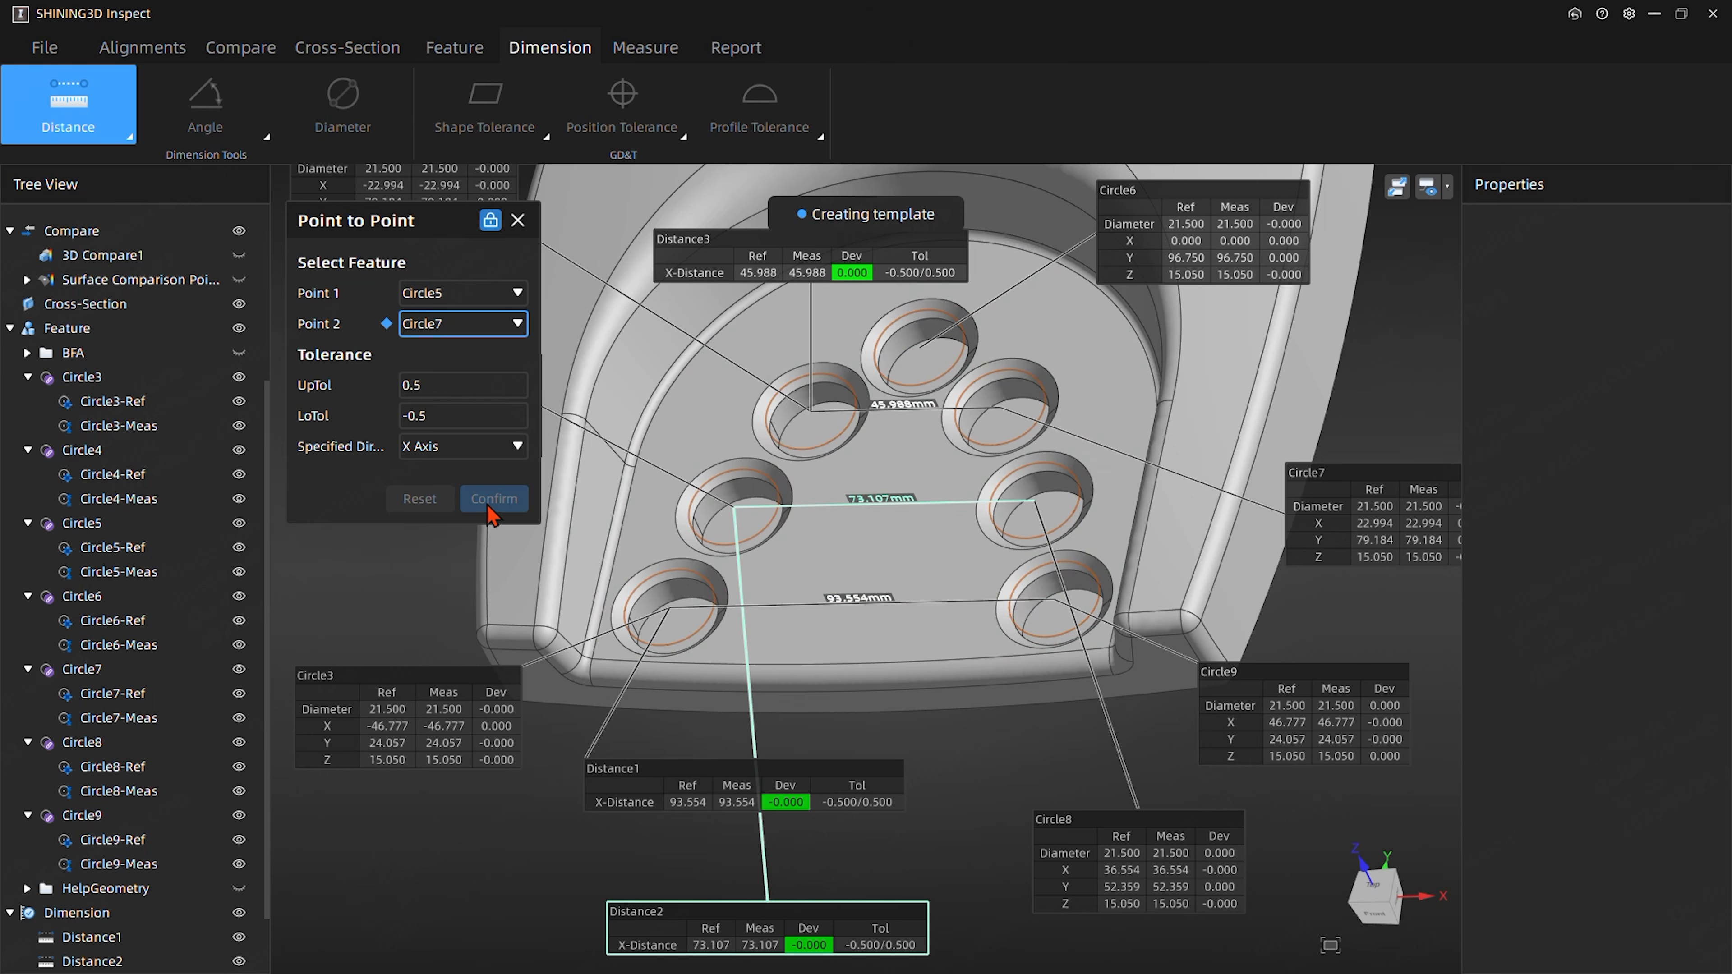
{"action": "left_click", "coordinate": [518, 221]}
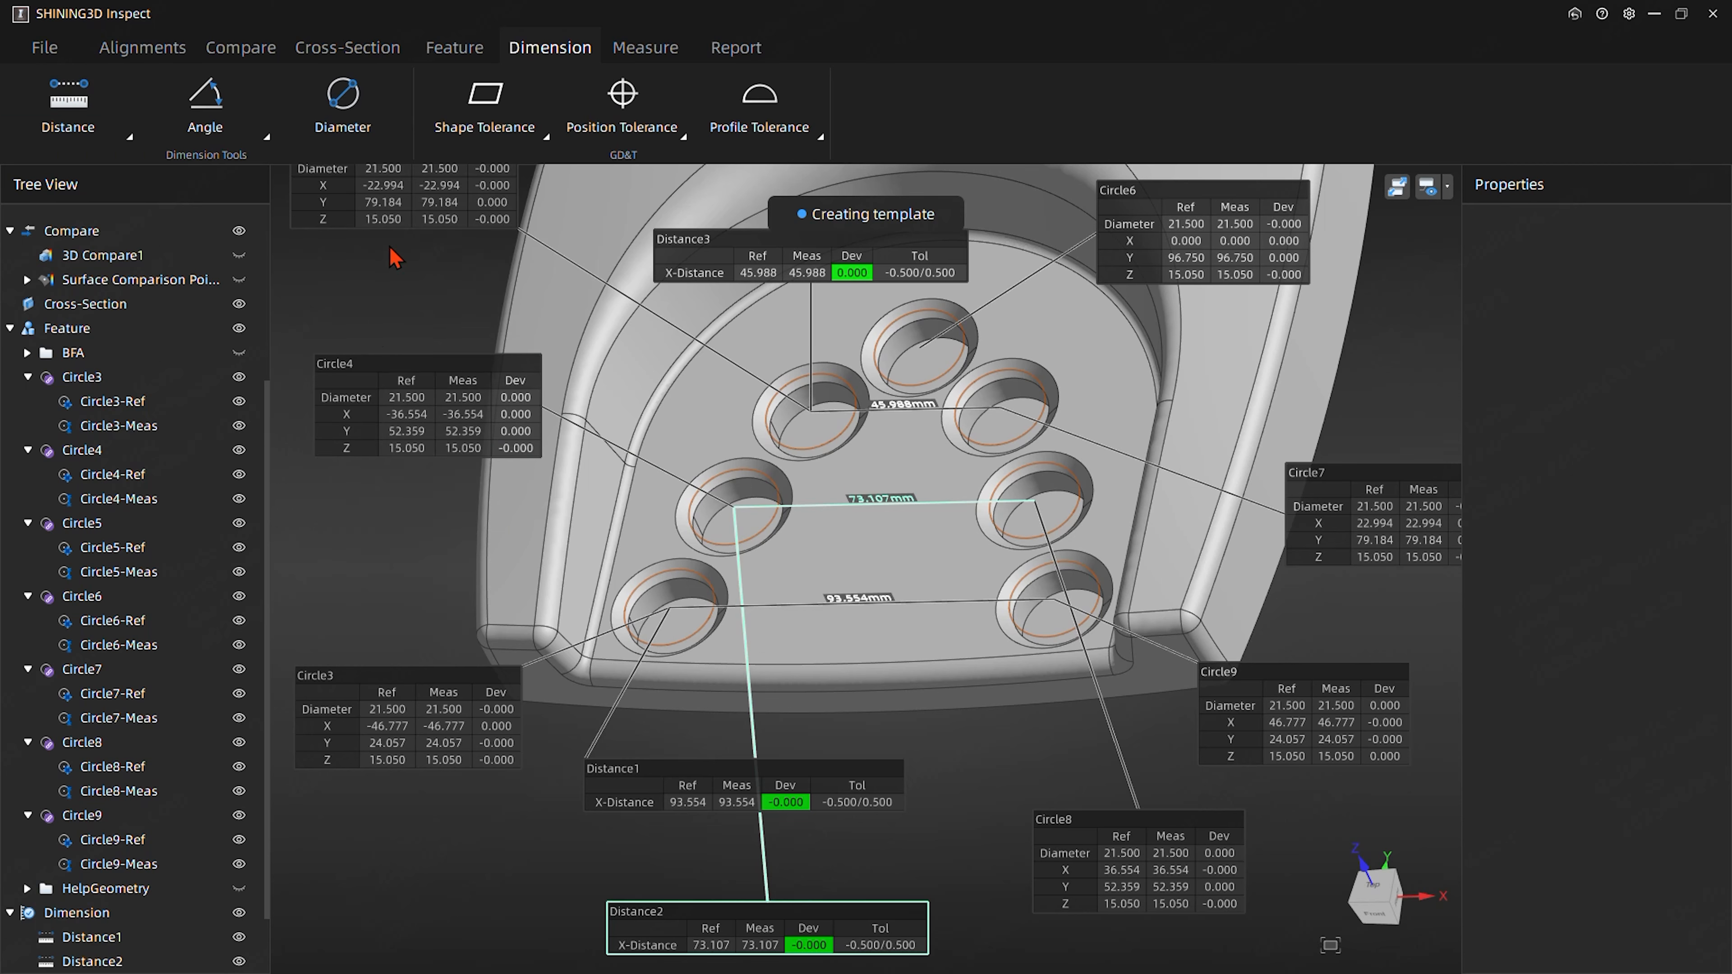
- Create a line feature through the center points of Circle3 and Circle9
{"action": "left_click", "coordinate": [455, 46]}
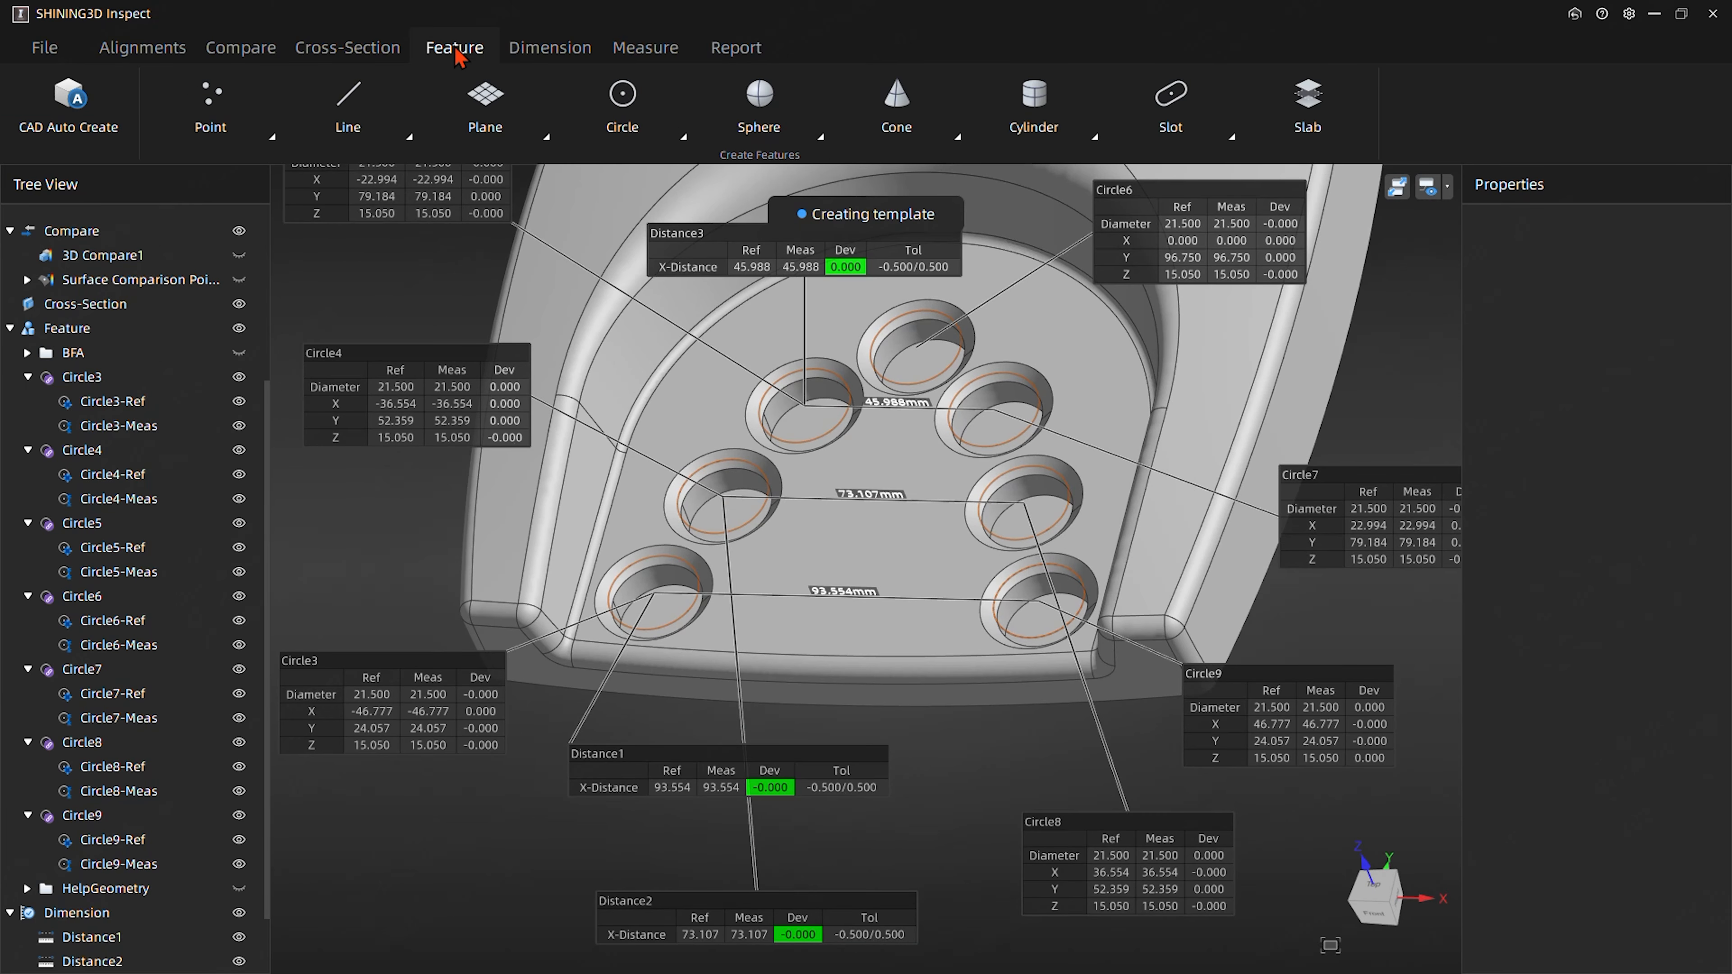
{"action": "left_click", "coordinate": [349, 129]}
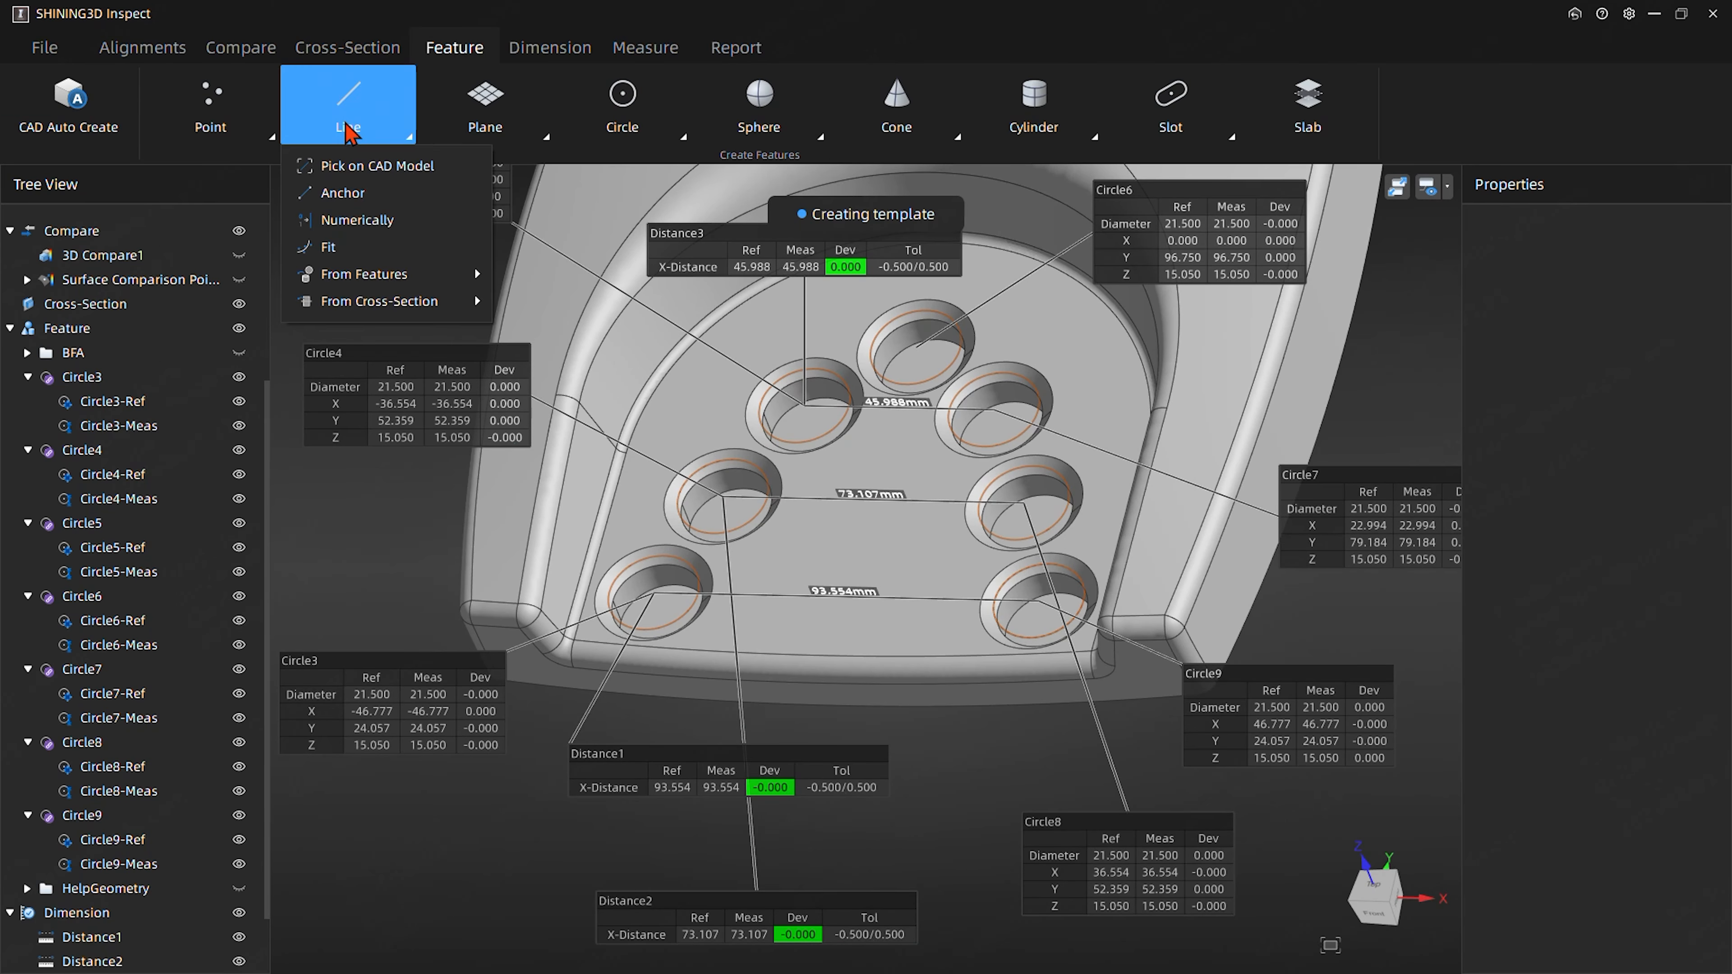
{"action": "mouse_move", "coordinate": [366, 281]}
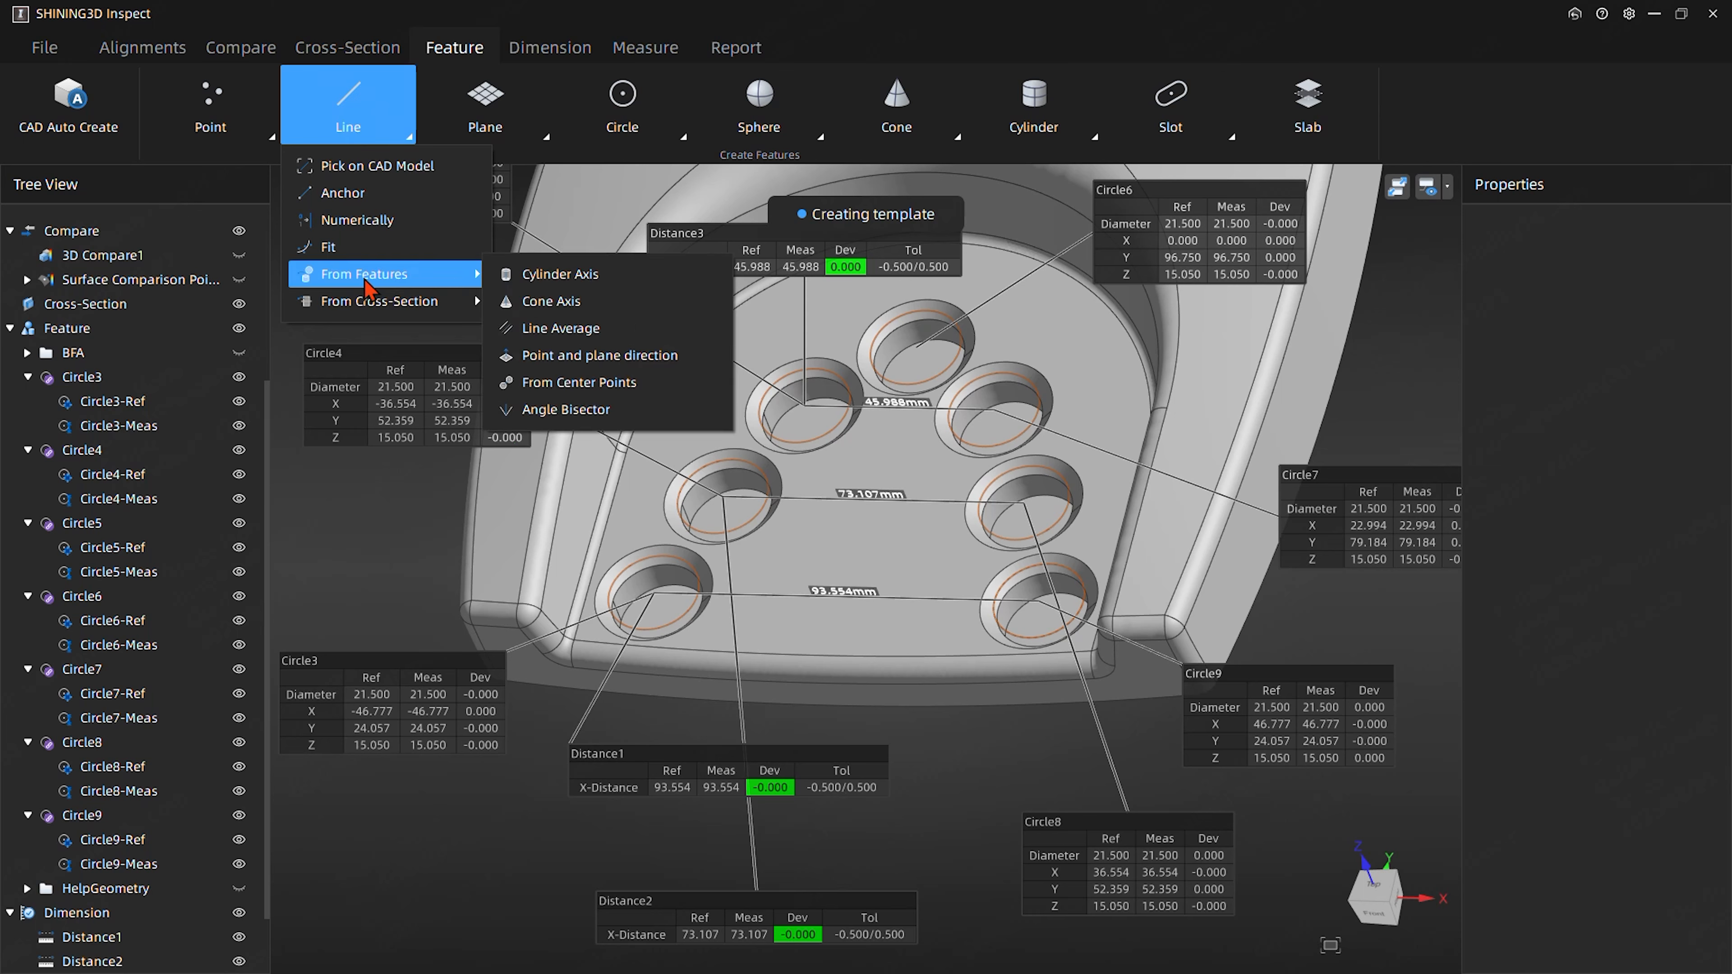
{"action": "left_click", "coordinate": [554, 385]}
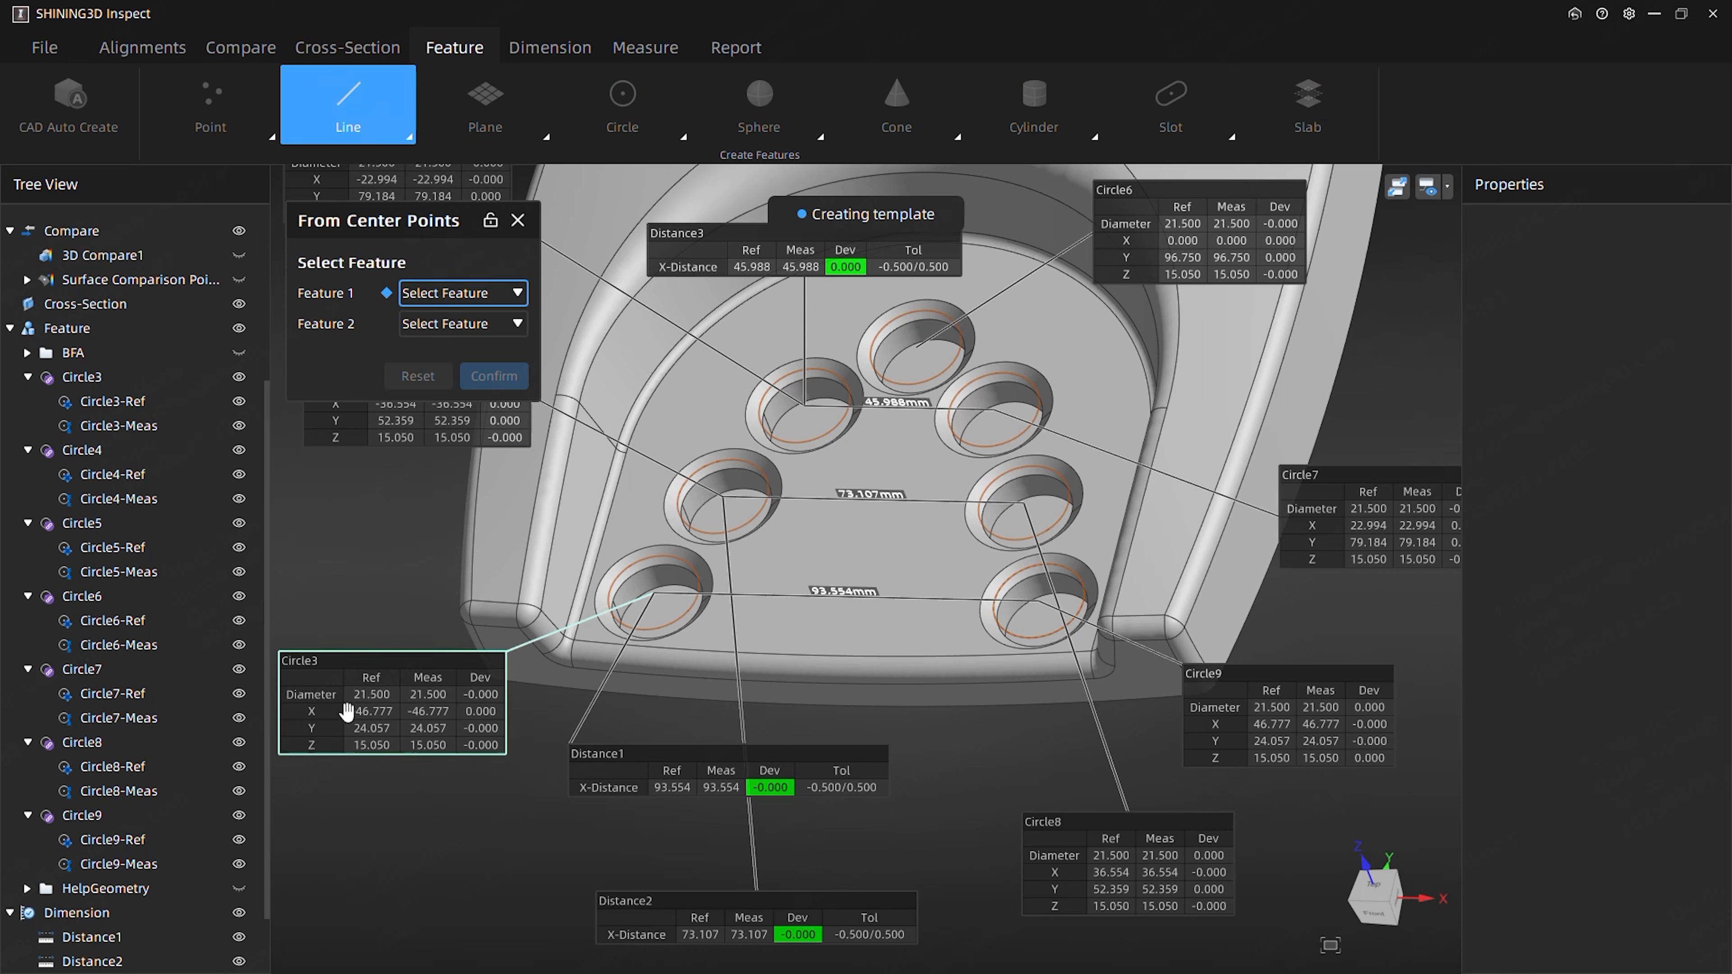
{"action": "left_click", "coordinate": [448, 302]}
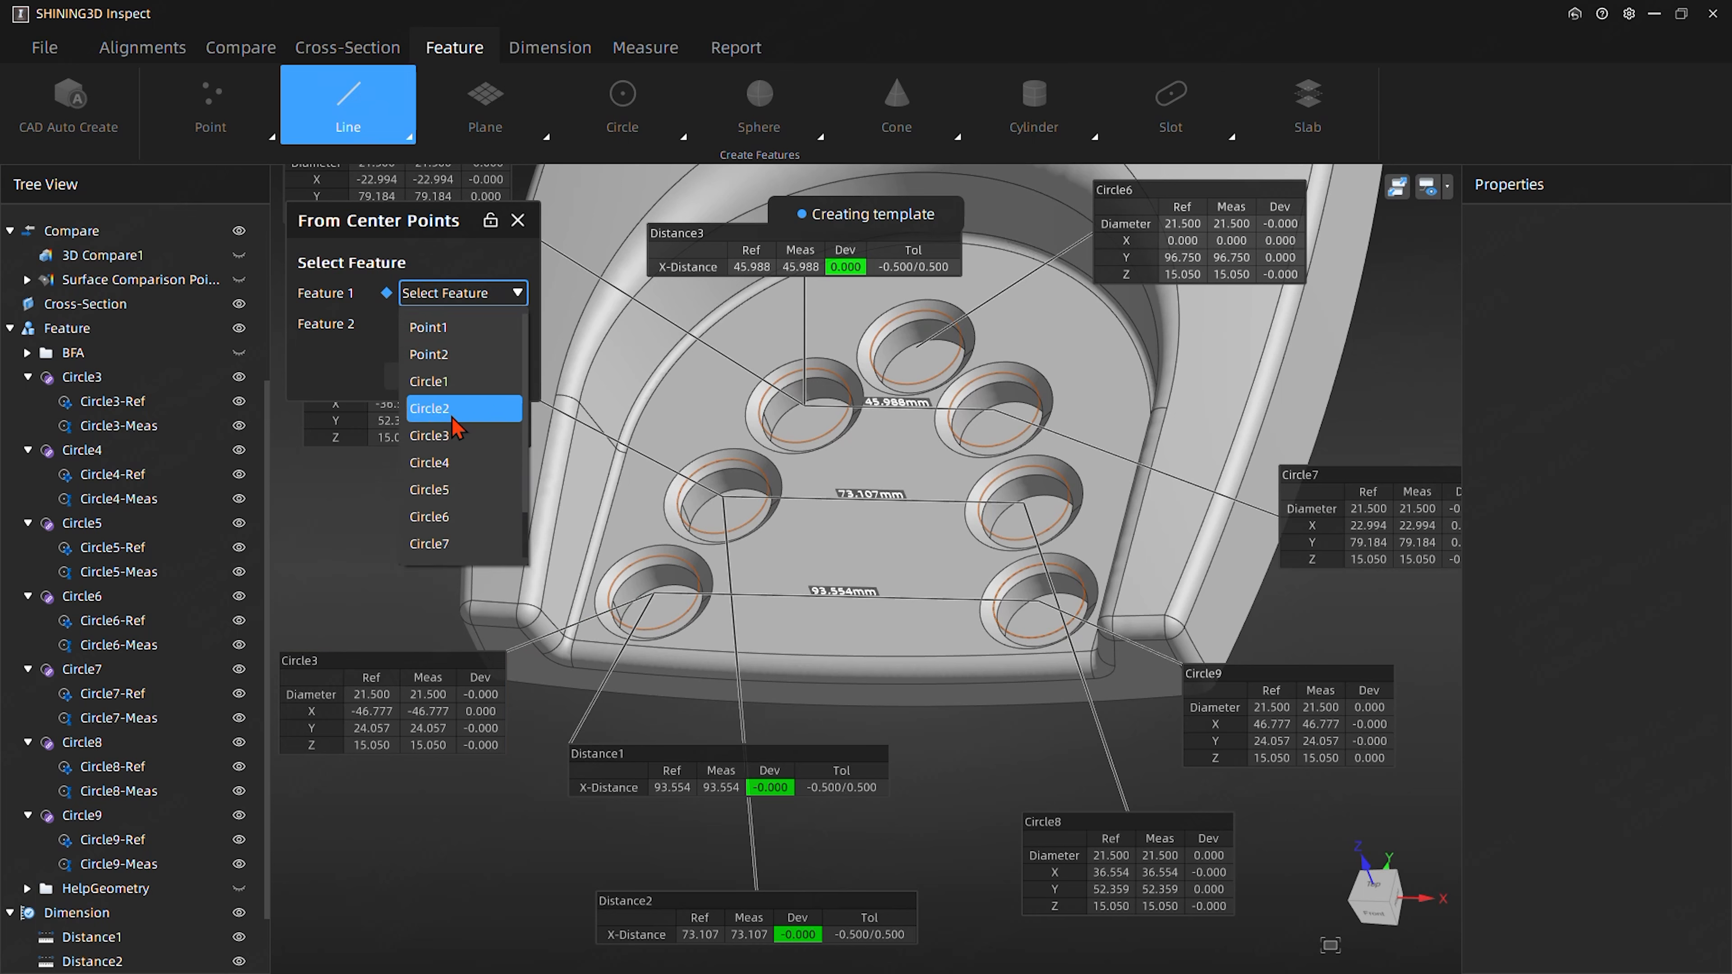
{"action": "left_click", "coordinate": [448, 440]}
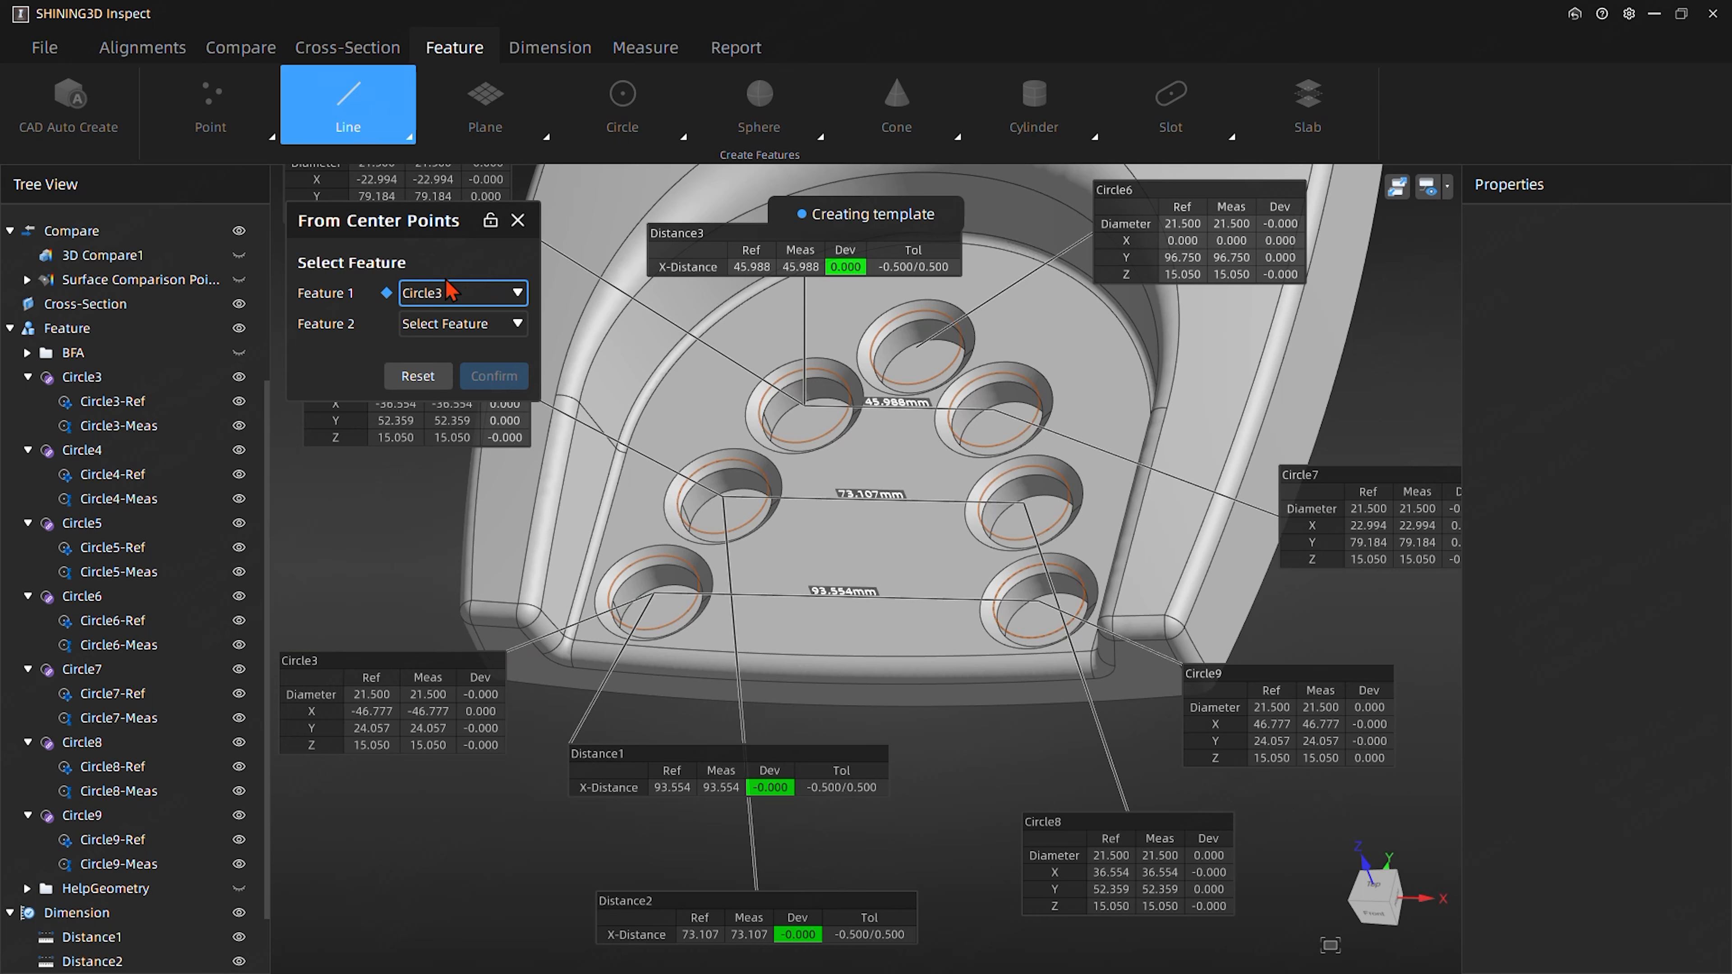
{"action": "left_click", "coordinate": [454, 324]}
{"action": "scroll", "coordinate": [437, 556], "scroll_direction": "down", "scroll_amount": 2}
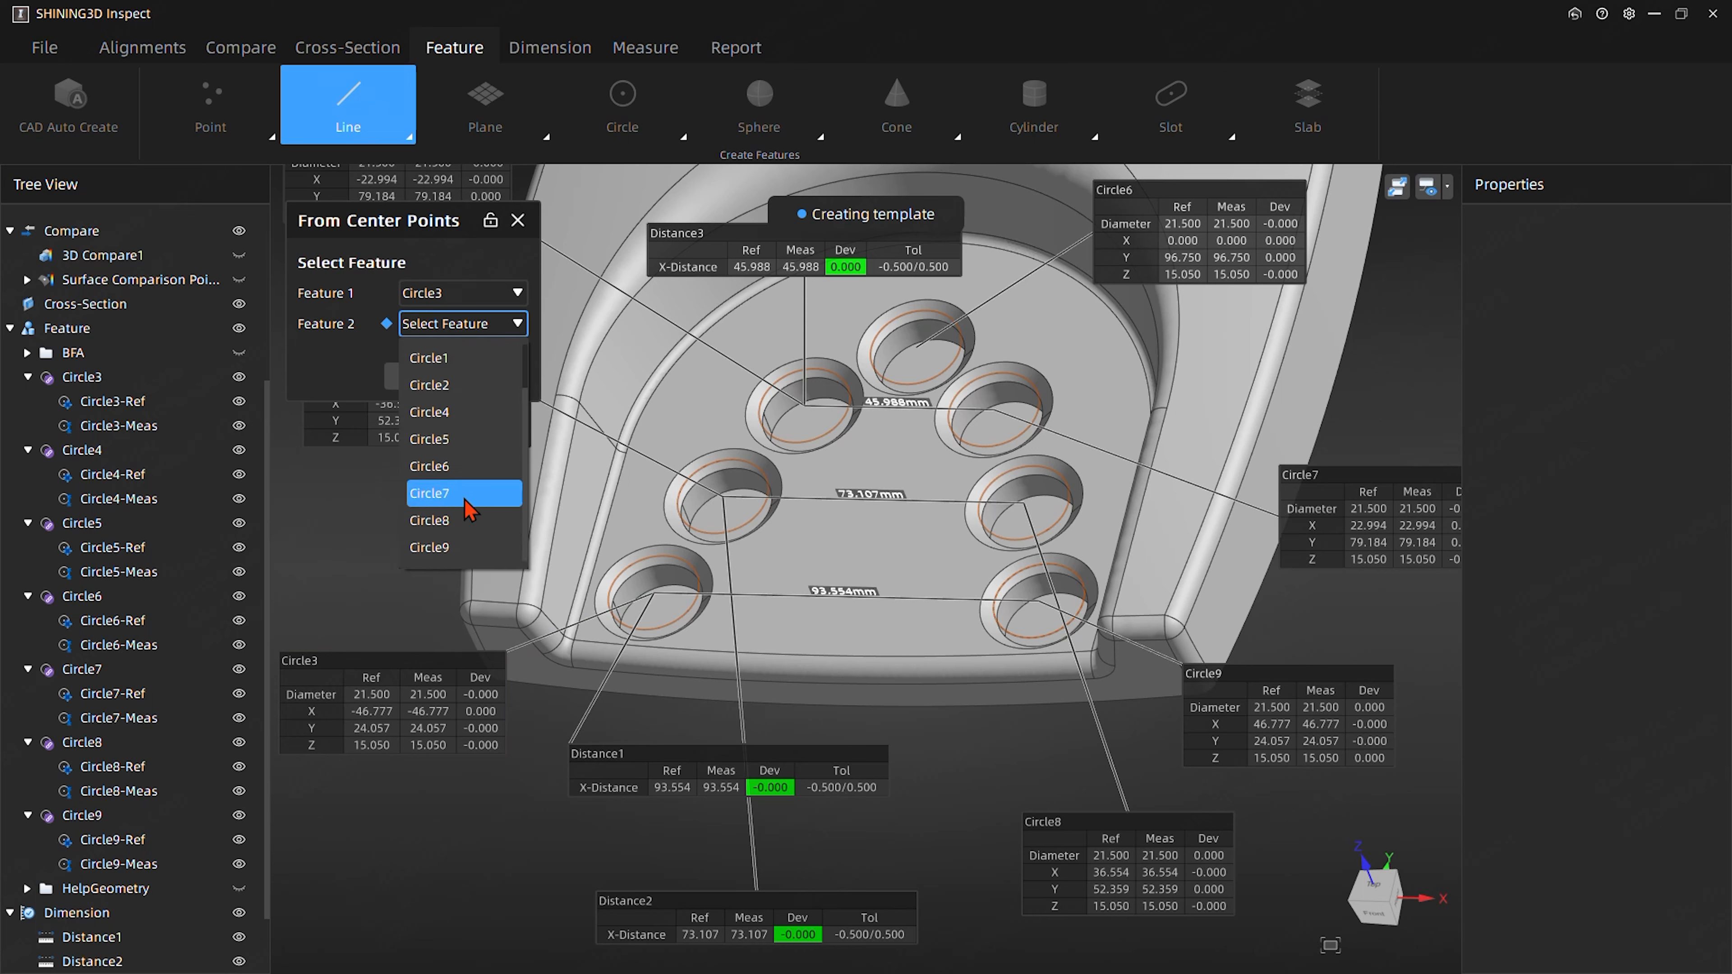
{"action": "left_click", "coordinate": [452, 549]}
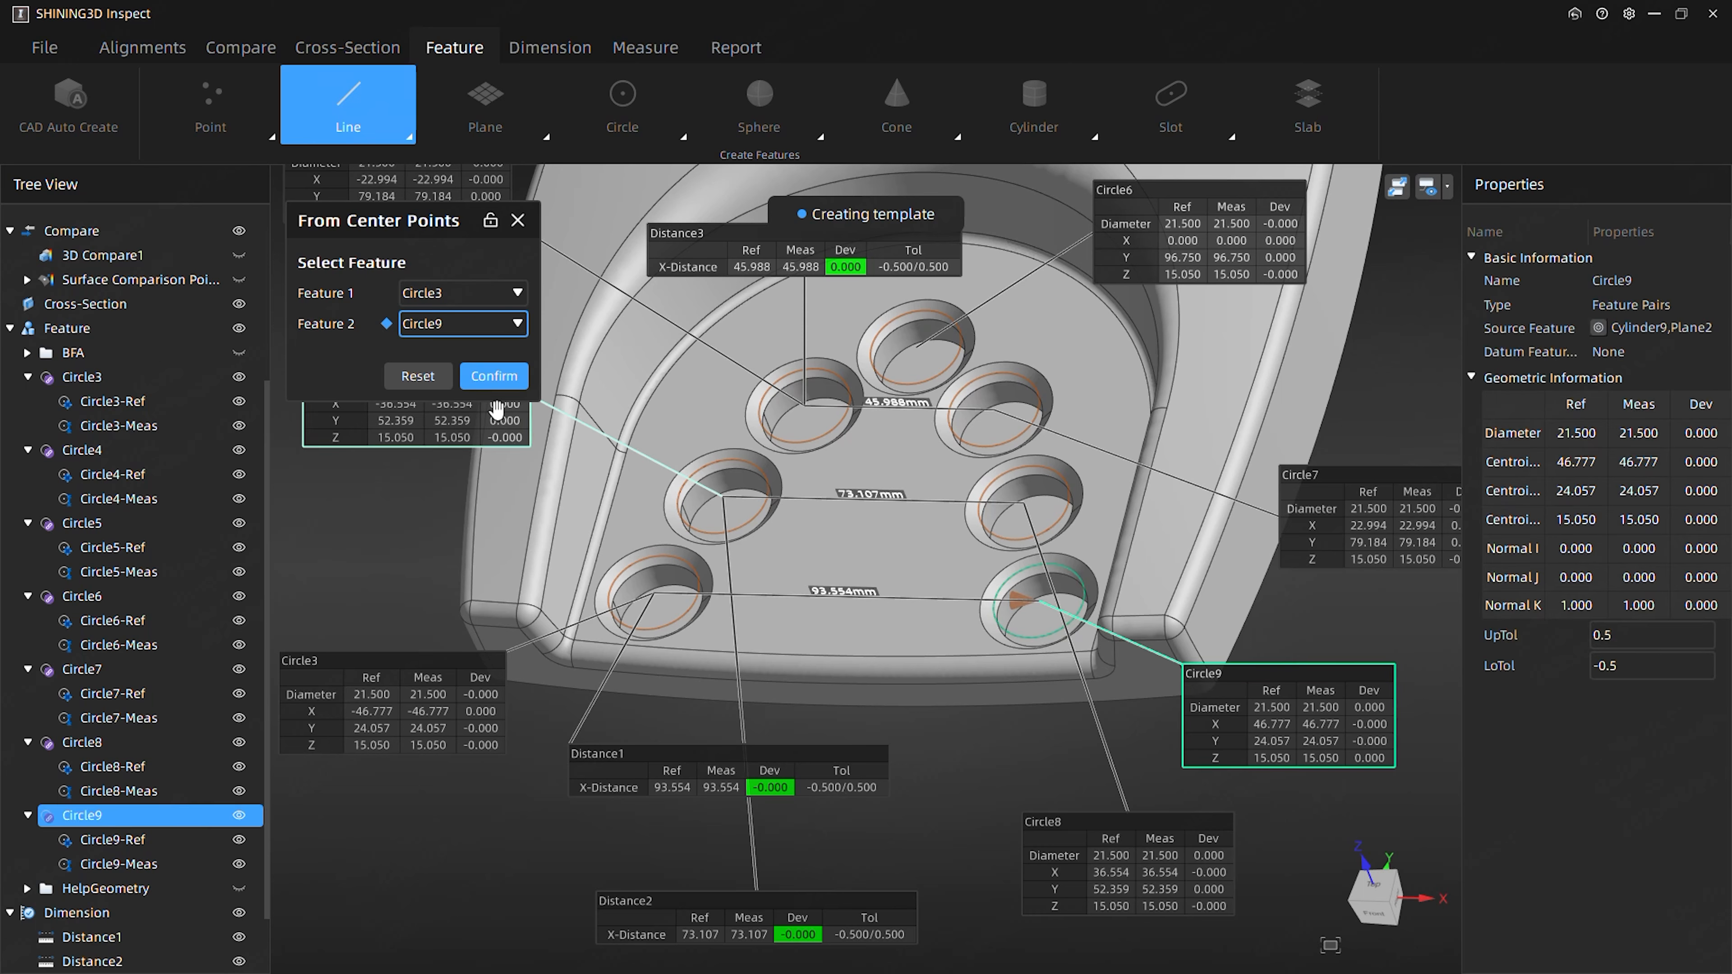
{"action": "left_click", "coordinate": [507, 380]}
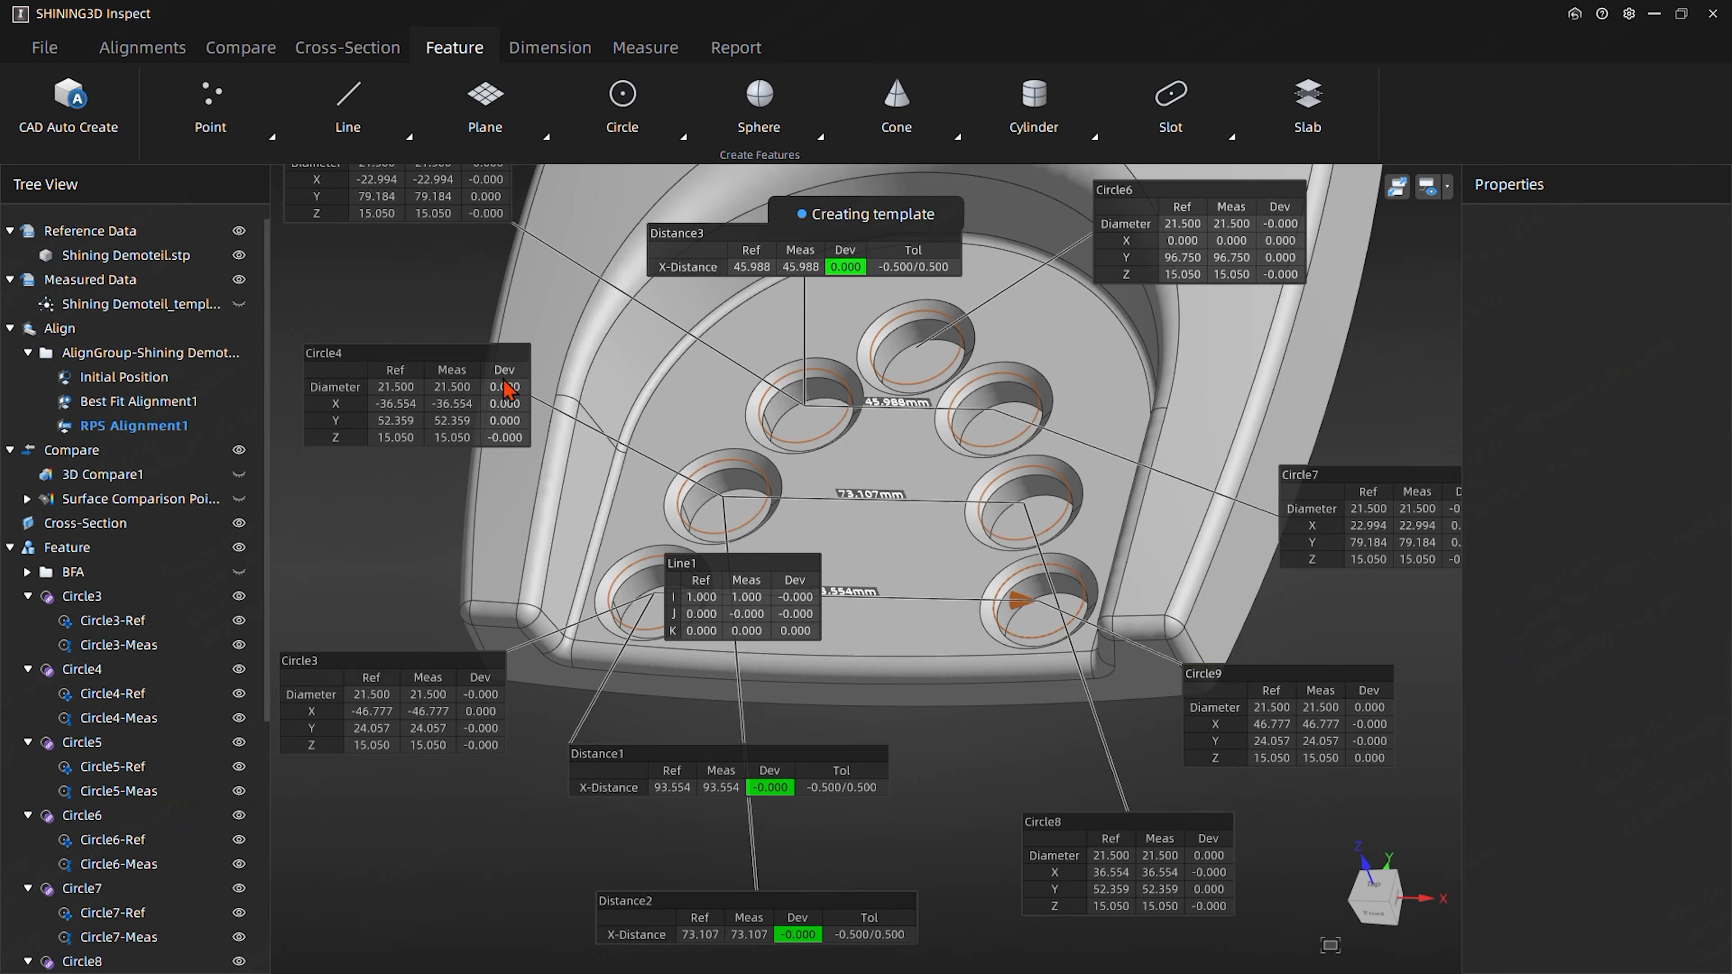
- Move the new line's label off the holes to the free space below the Circle3 label
{"action": "left_click_drag", "start_coordinate": [759, 577], "coordinate": [438, 810]}
{"action": "middle_click_drag", "start_coordinate": [866, 503], "coordinate": [711, 645]}
{"action": "middle_click_drag", "start_coordinate": [555, 758], "coordinate": [677, 766]}
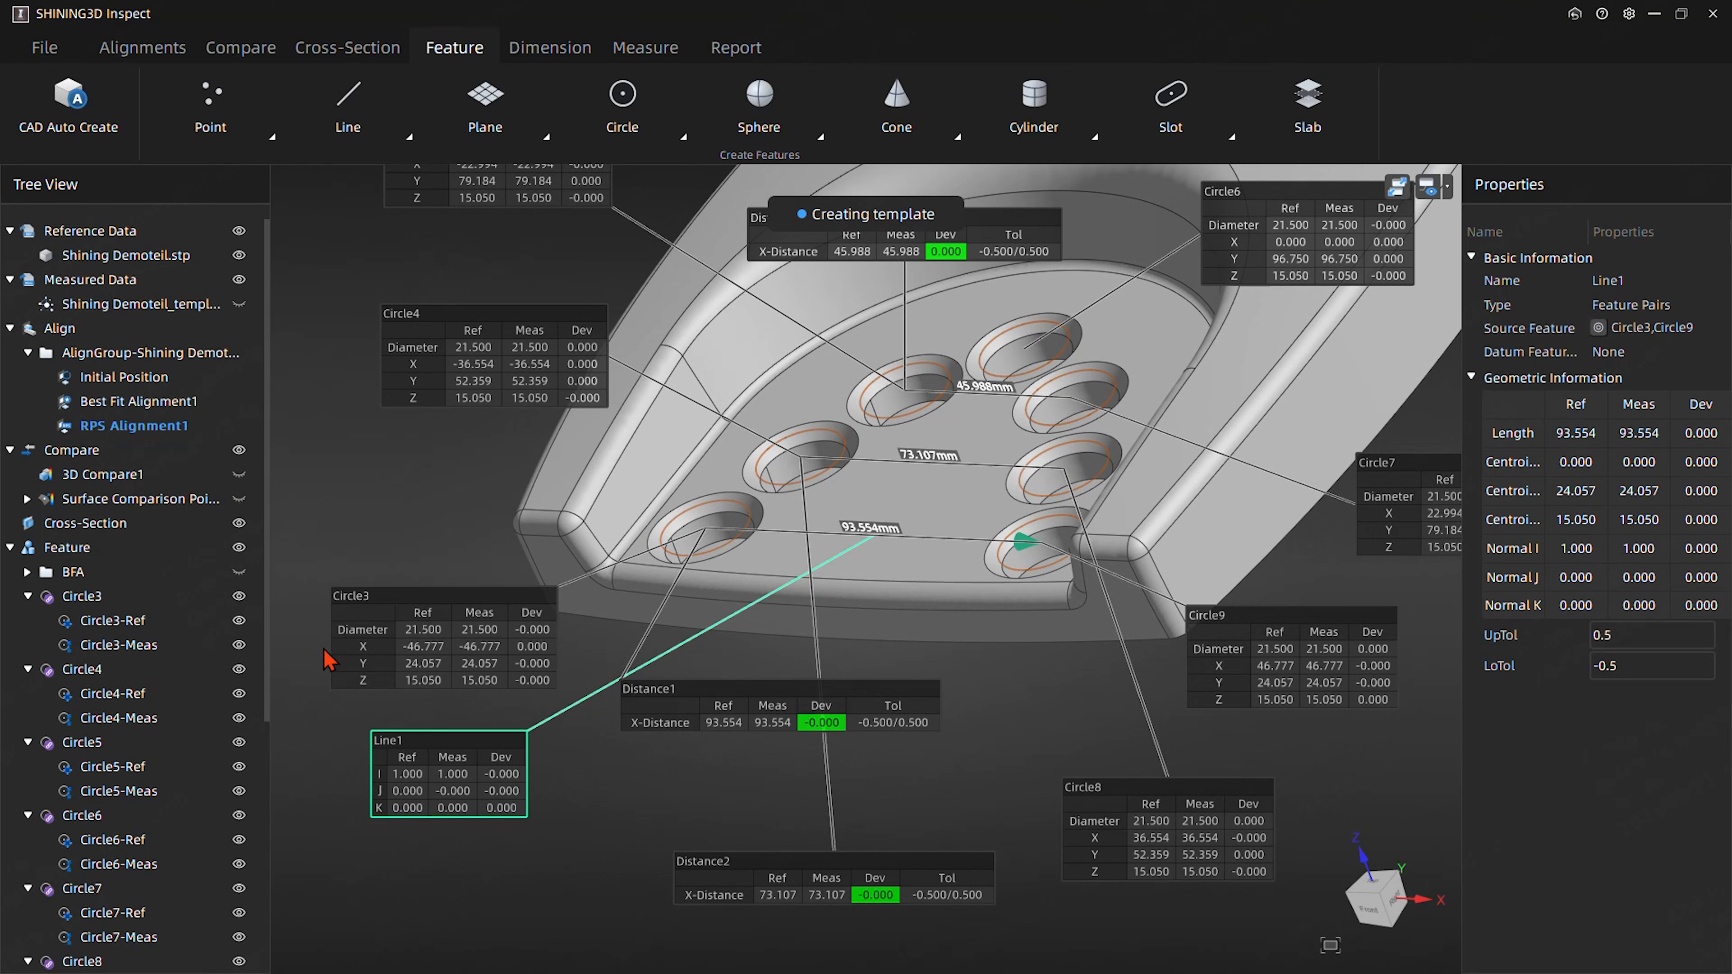
- Create a point-to-line distance from Circle6 to Line1 along the Y axis, after shifting the Circle3 label clear
{"action": "left_click", "coordinate": [389, 607]}
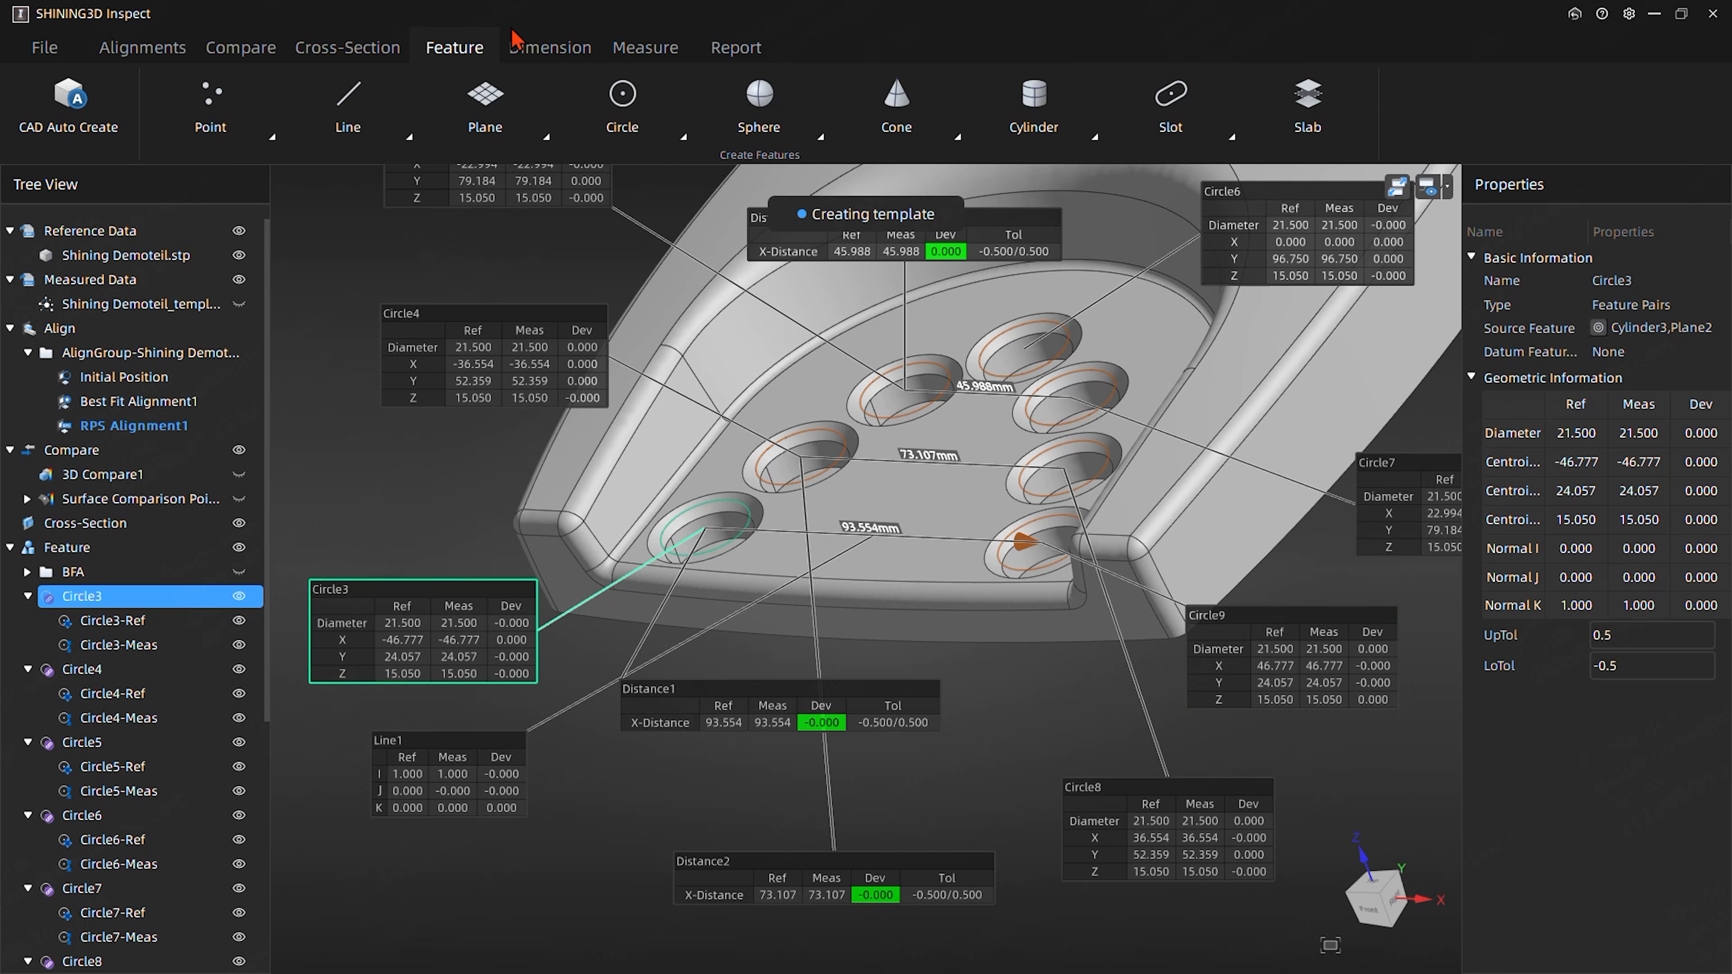
{"action": "left_click", "coordinate": [531, 55]}
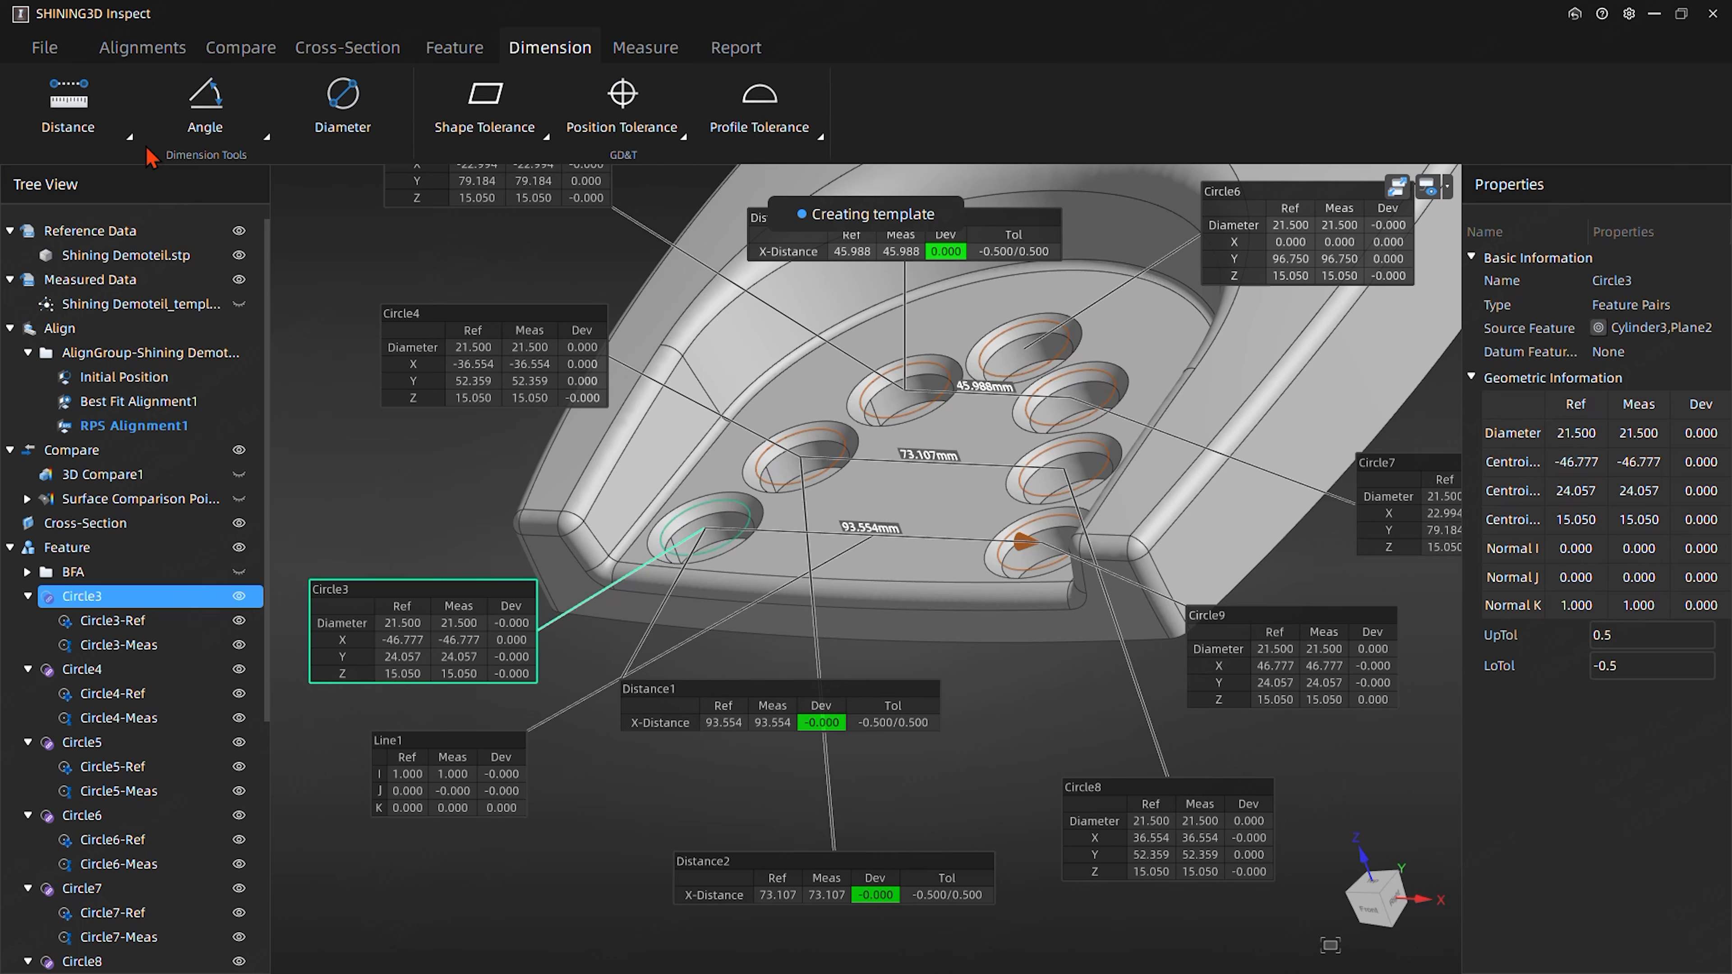
{"action": "left_click", "coordinate": [81, 140]}
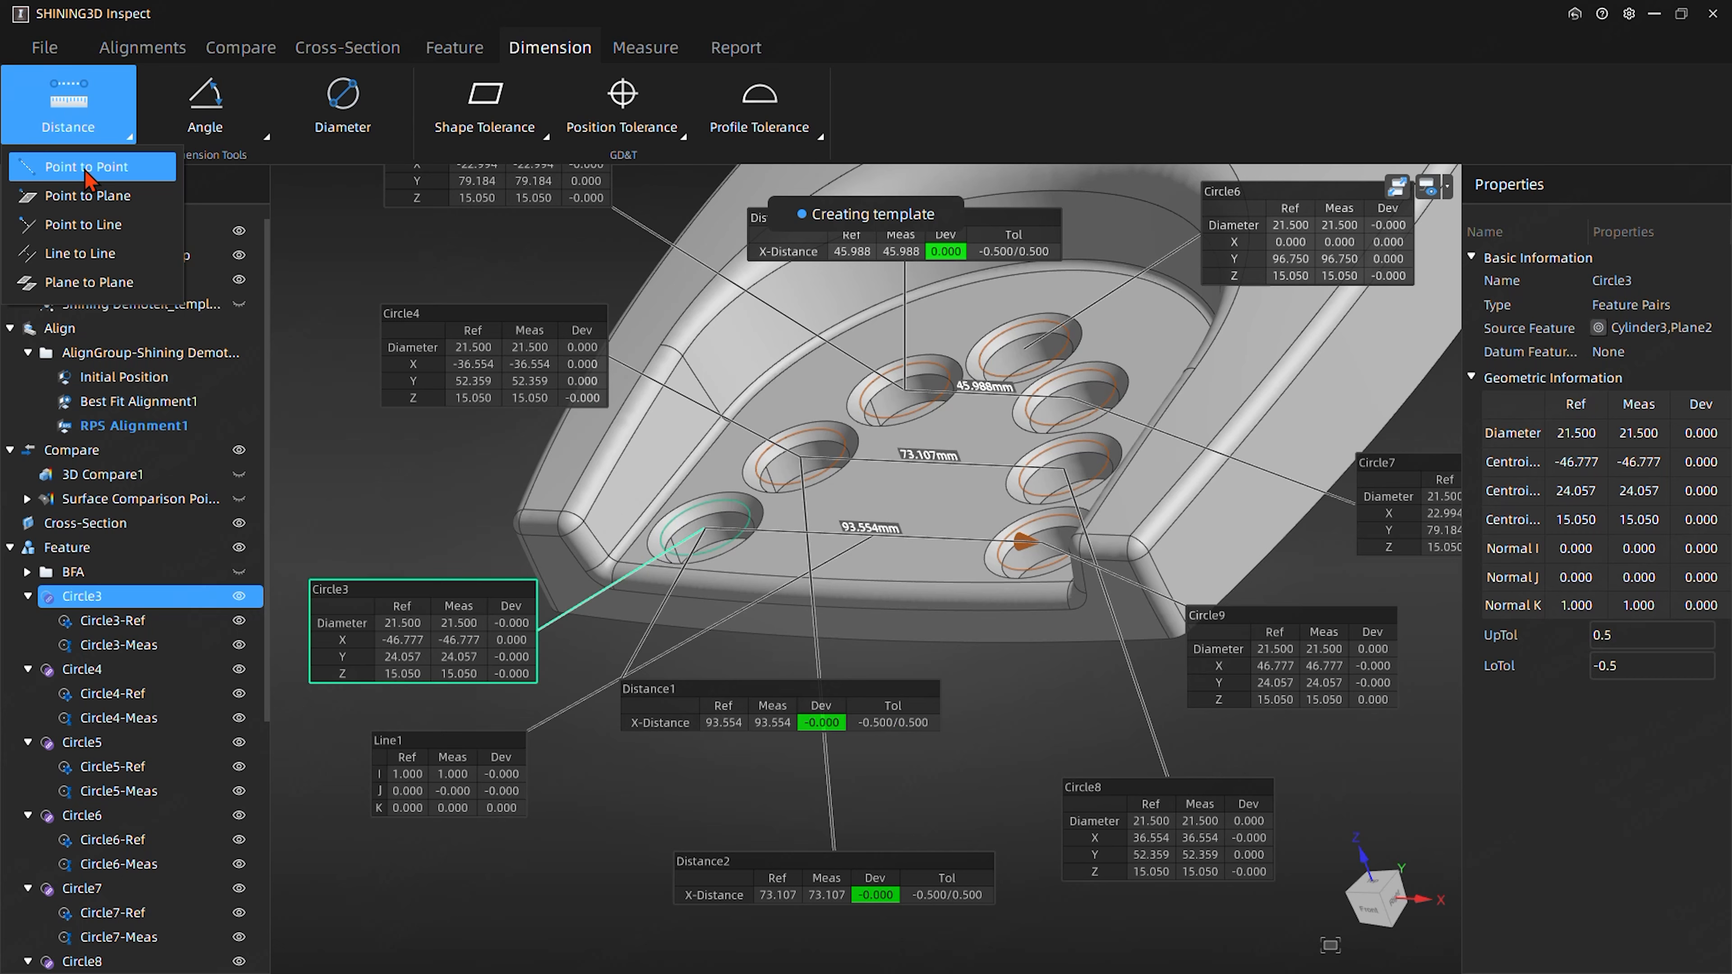
{"action": "left_click", "coordinate": [83, 223]}
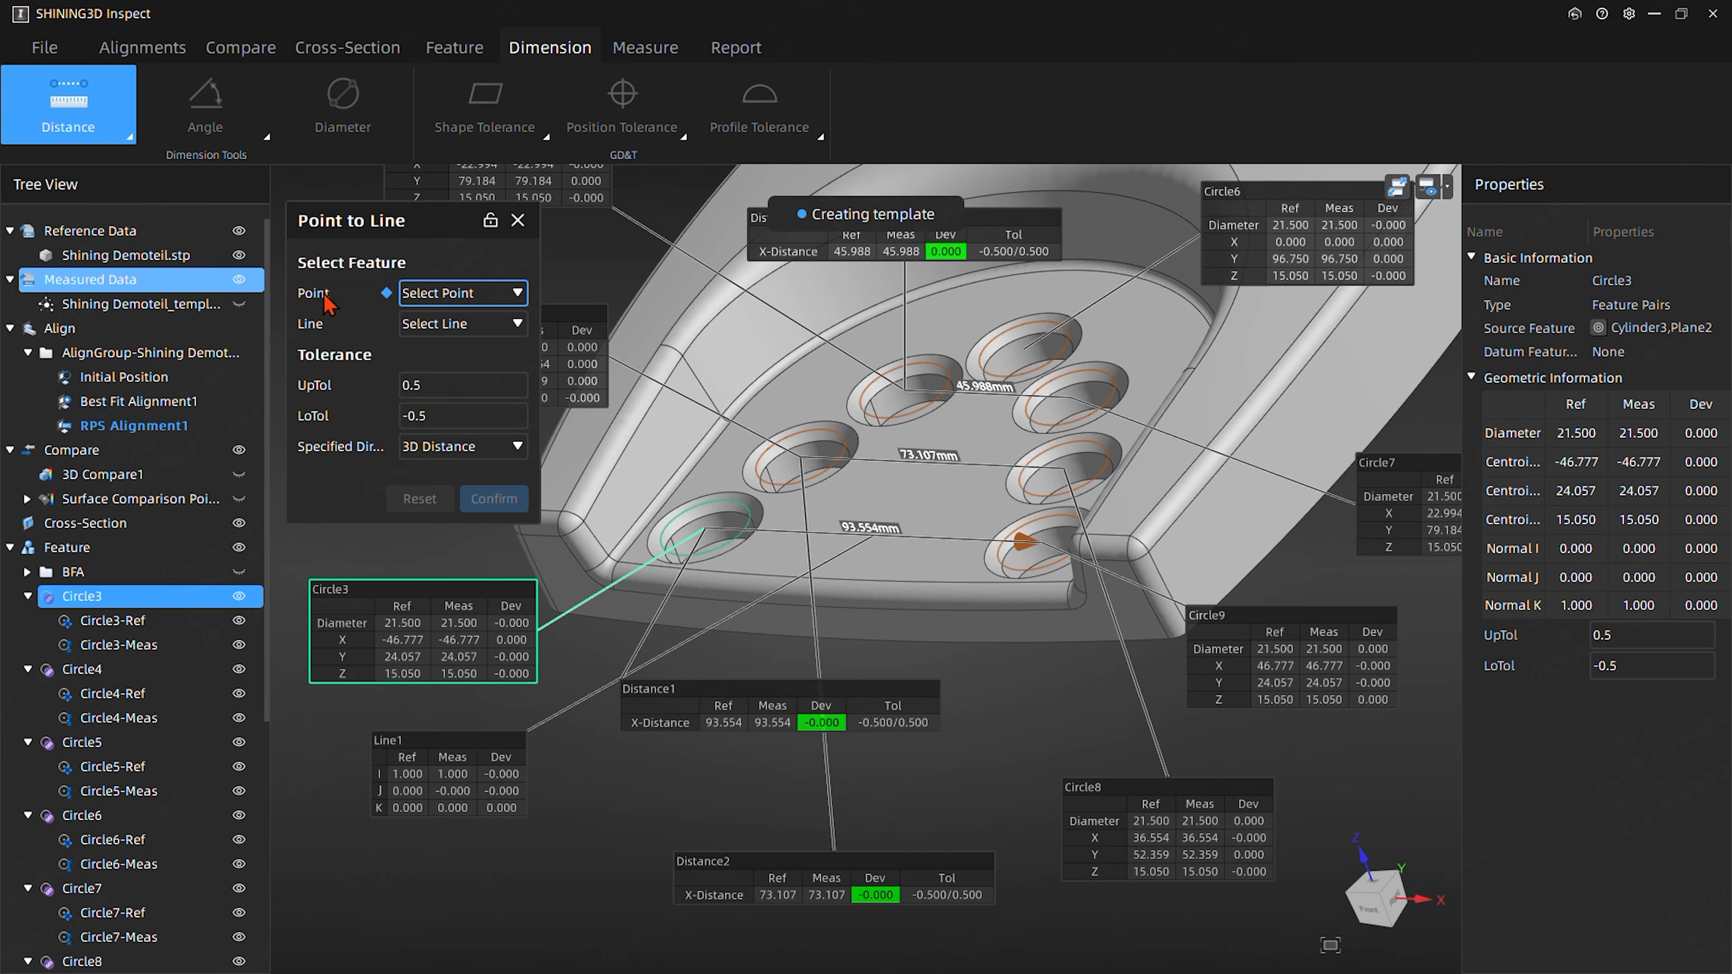
{"action": "left_click", "coordinate": [470, 293]}
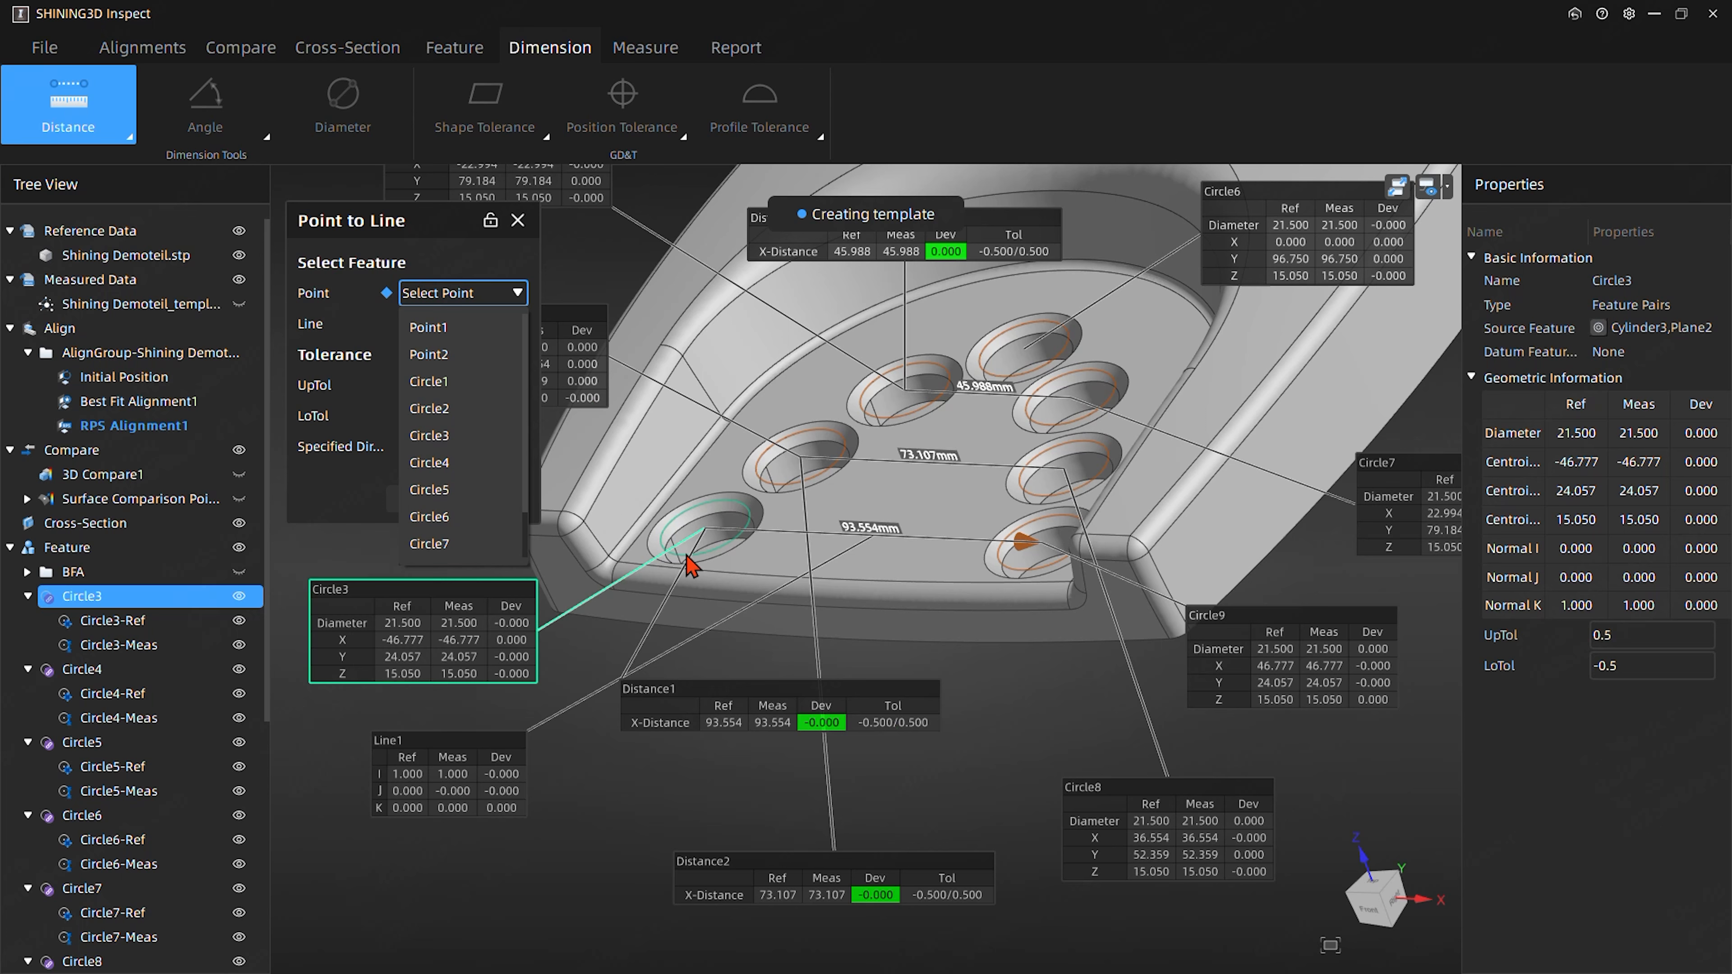
{"action": "left_click", "coordinate": [464, 516]}
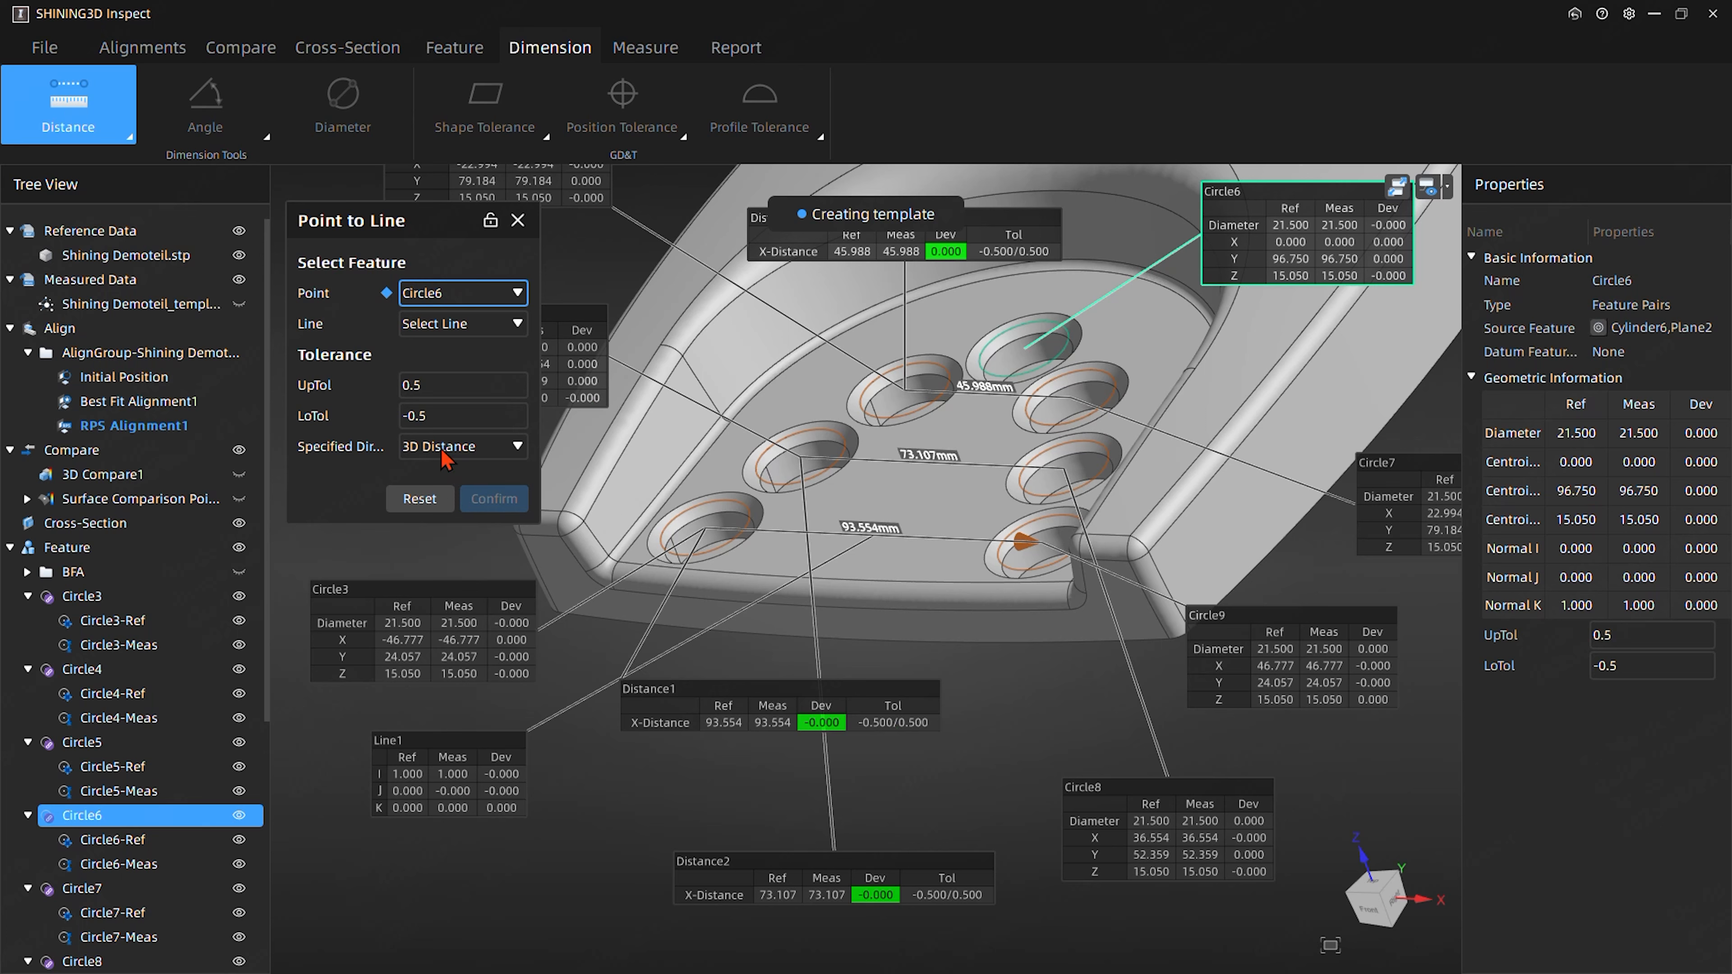
{"action": "left_click", "coordinate": [440, 324]}
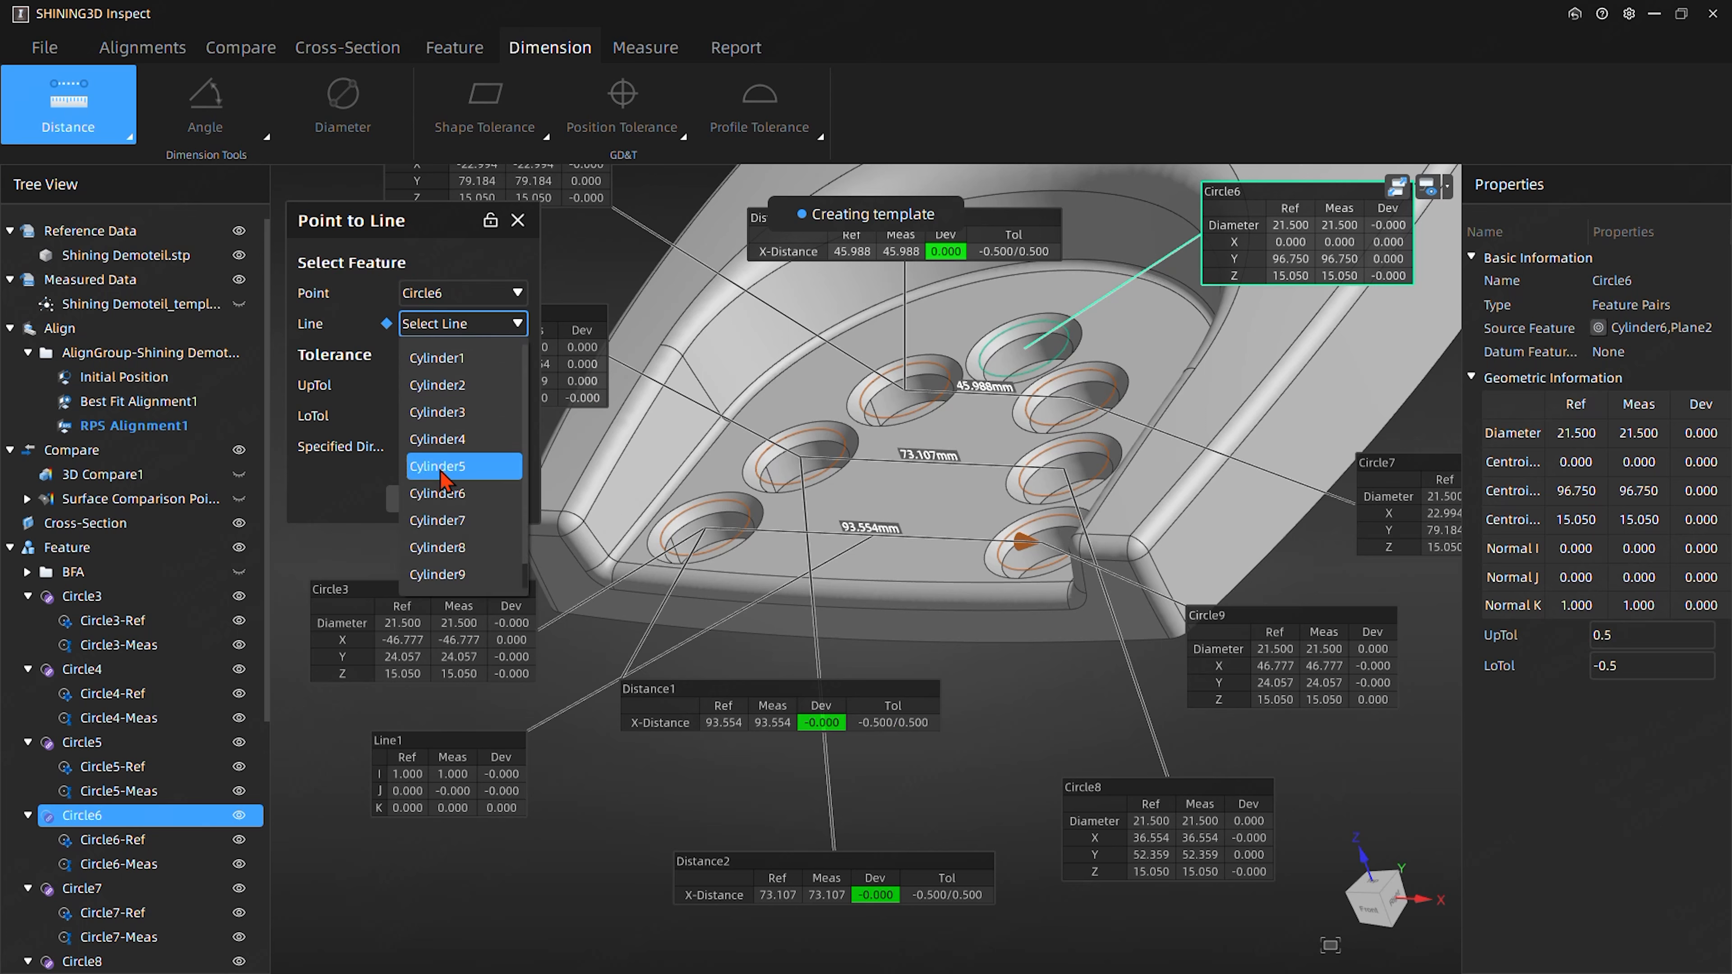
{"action": "scroll", "coordinate": [444, 502], "scroll_direction": "down", "scroll_amount": 1}
{"action": "left_click", "coordinate": [428, 577]}
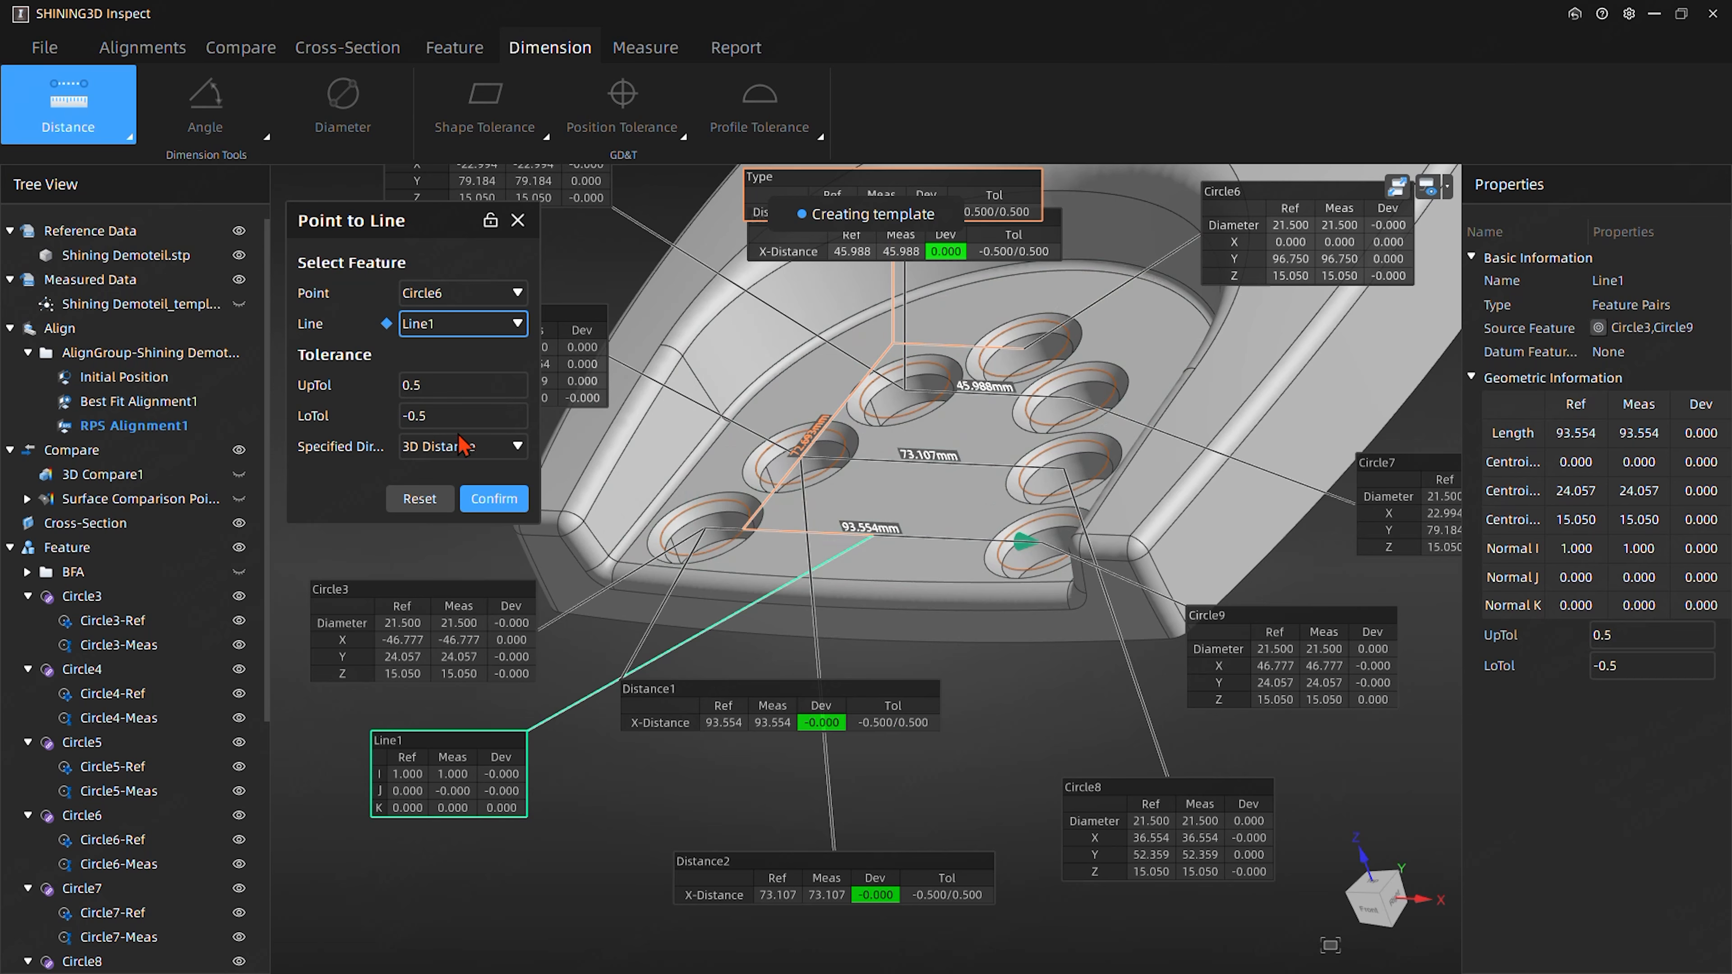
{"action": "left_click", "coordinate": [469, 454]}
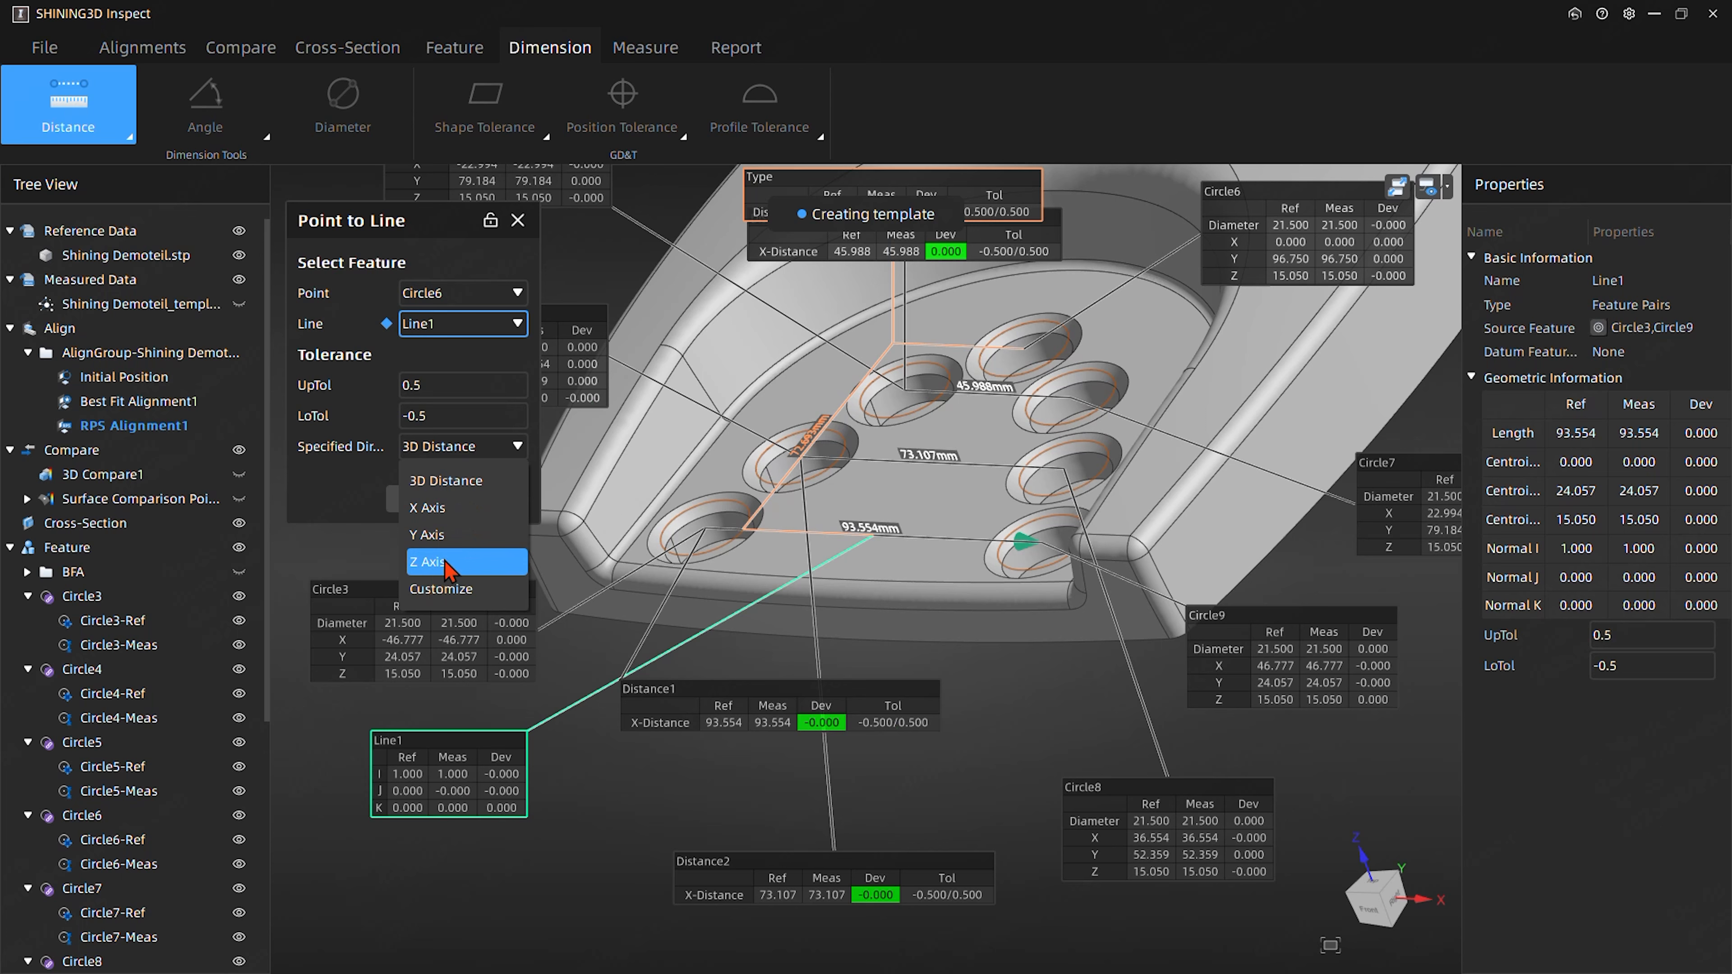
{"action": "left_click", "coordinate": [437, 534]}
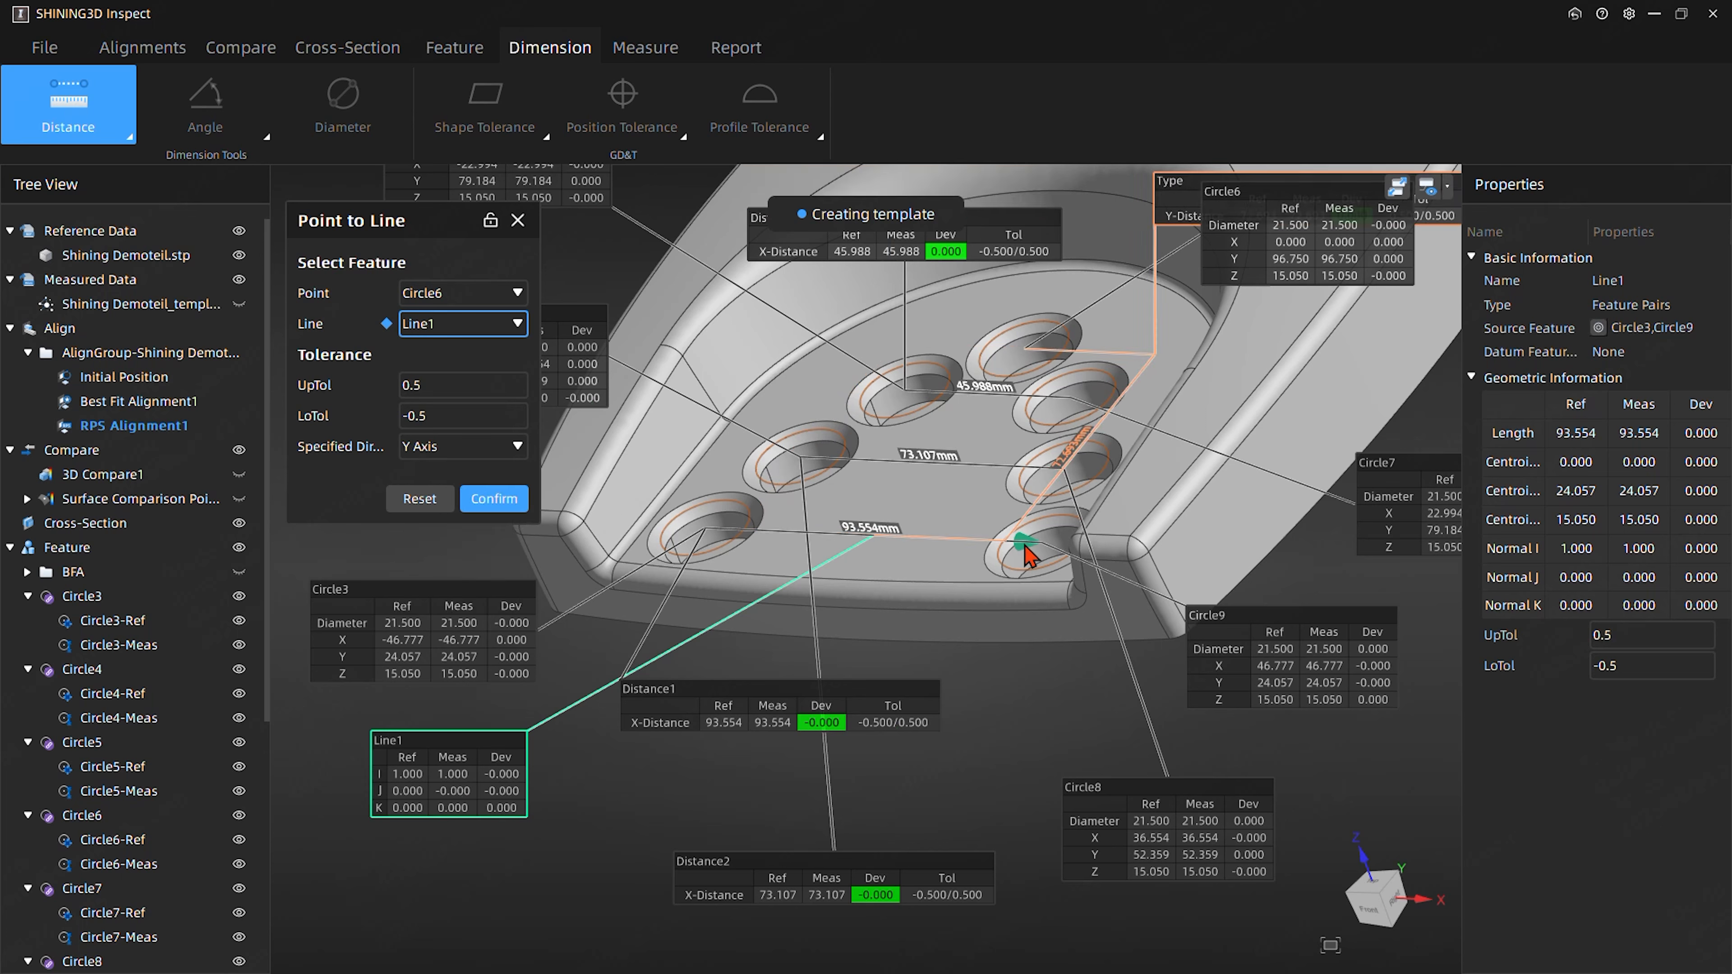
{"action": "left_click", "coordinate": [495, 500]}
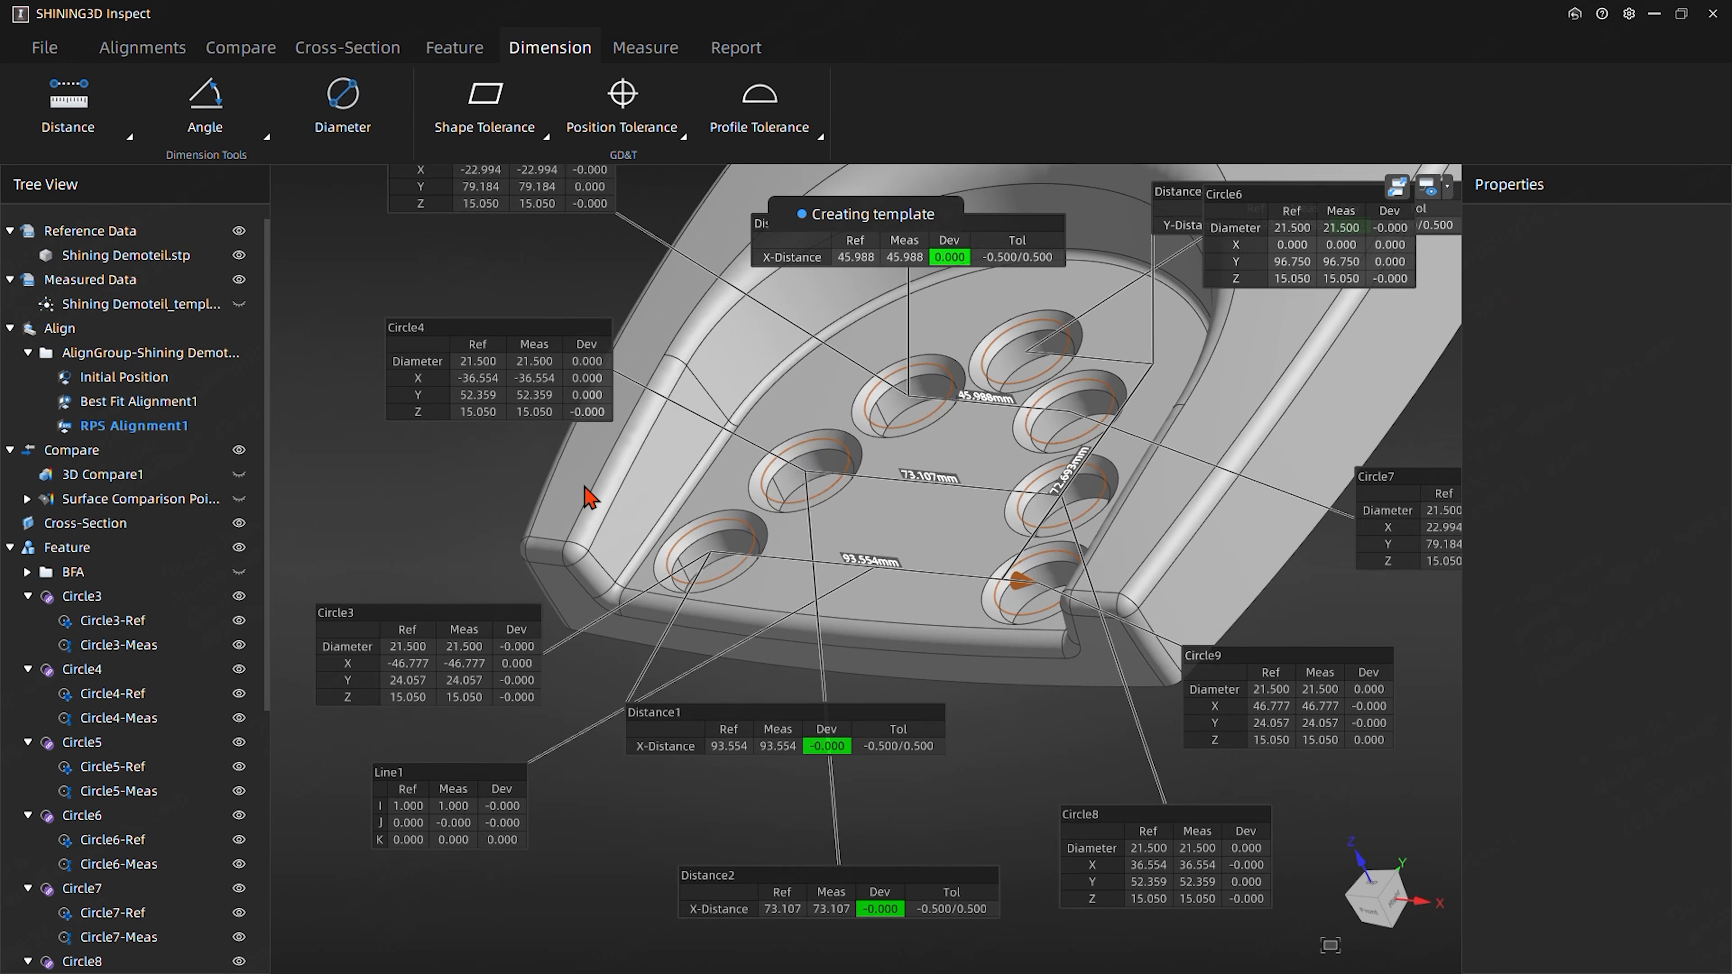
- Group the feature pairs Circle3 through Circle9 together with Line1
{"action": "left_click", "coordinate": [130, 598]}
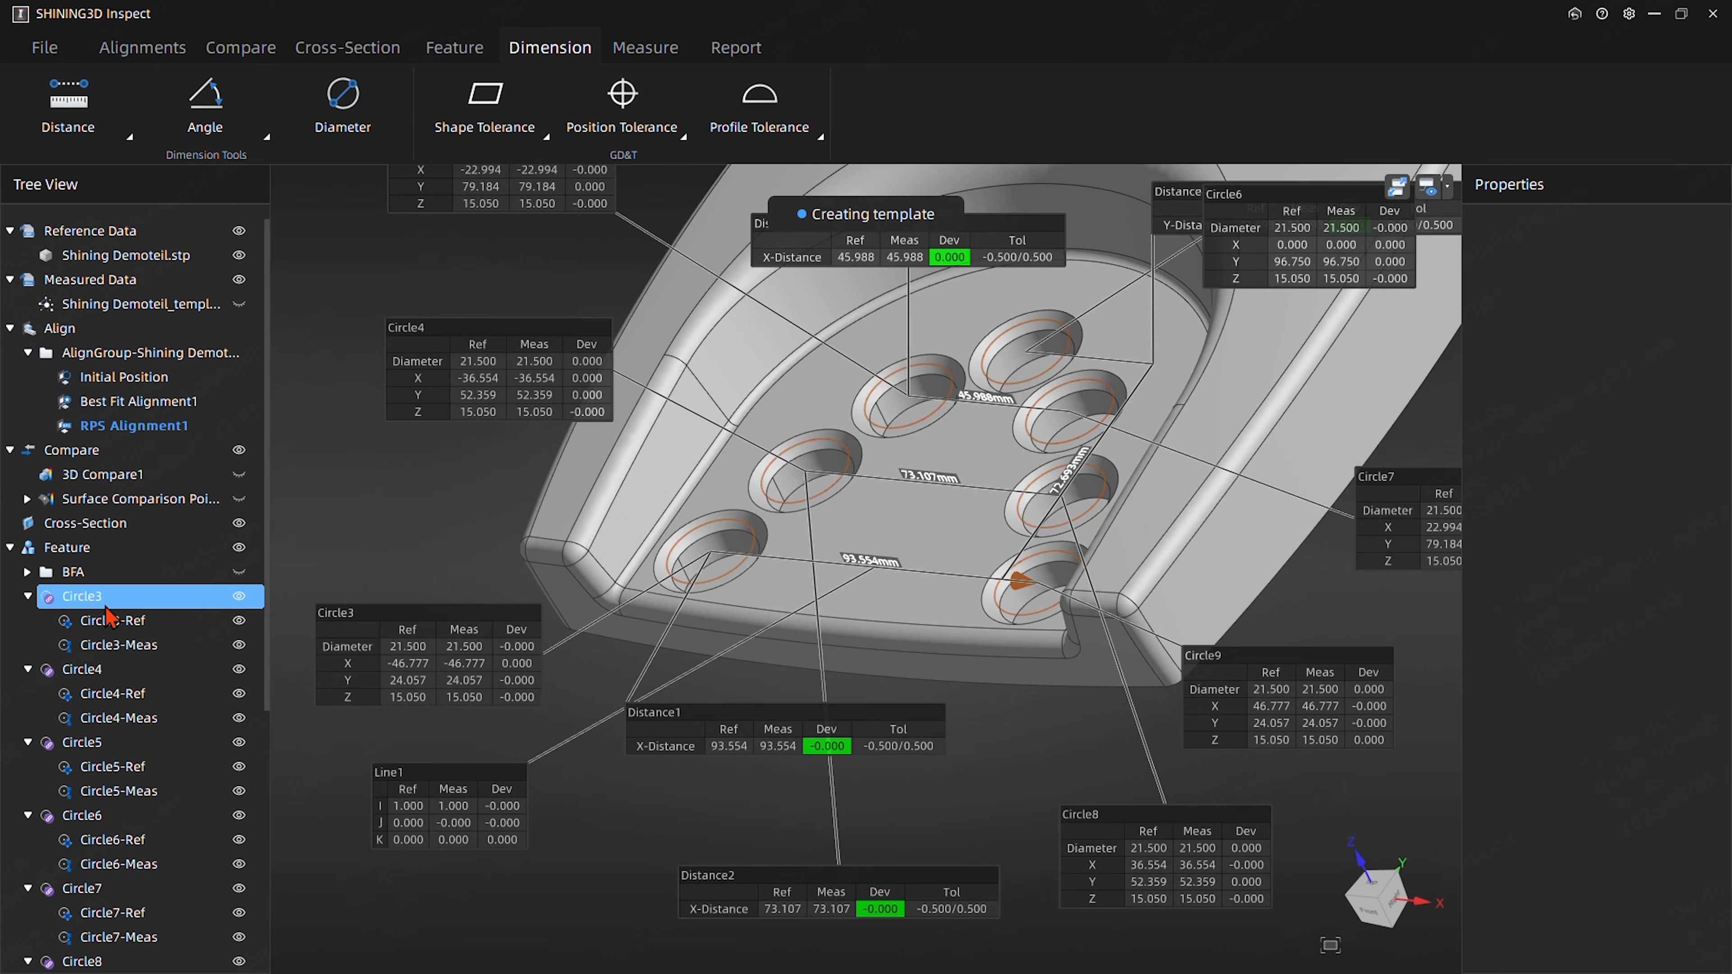
{"action": "scroll", "coordinate": [112, 618], "scroll_direction": "down", "scroll_amount": 3}
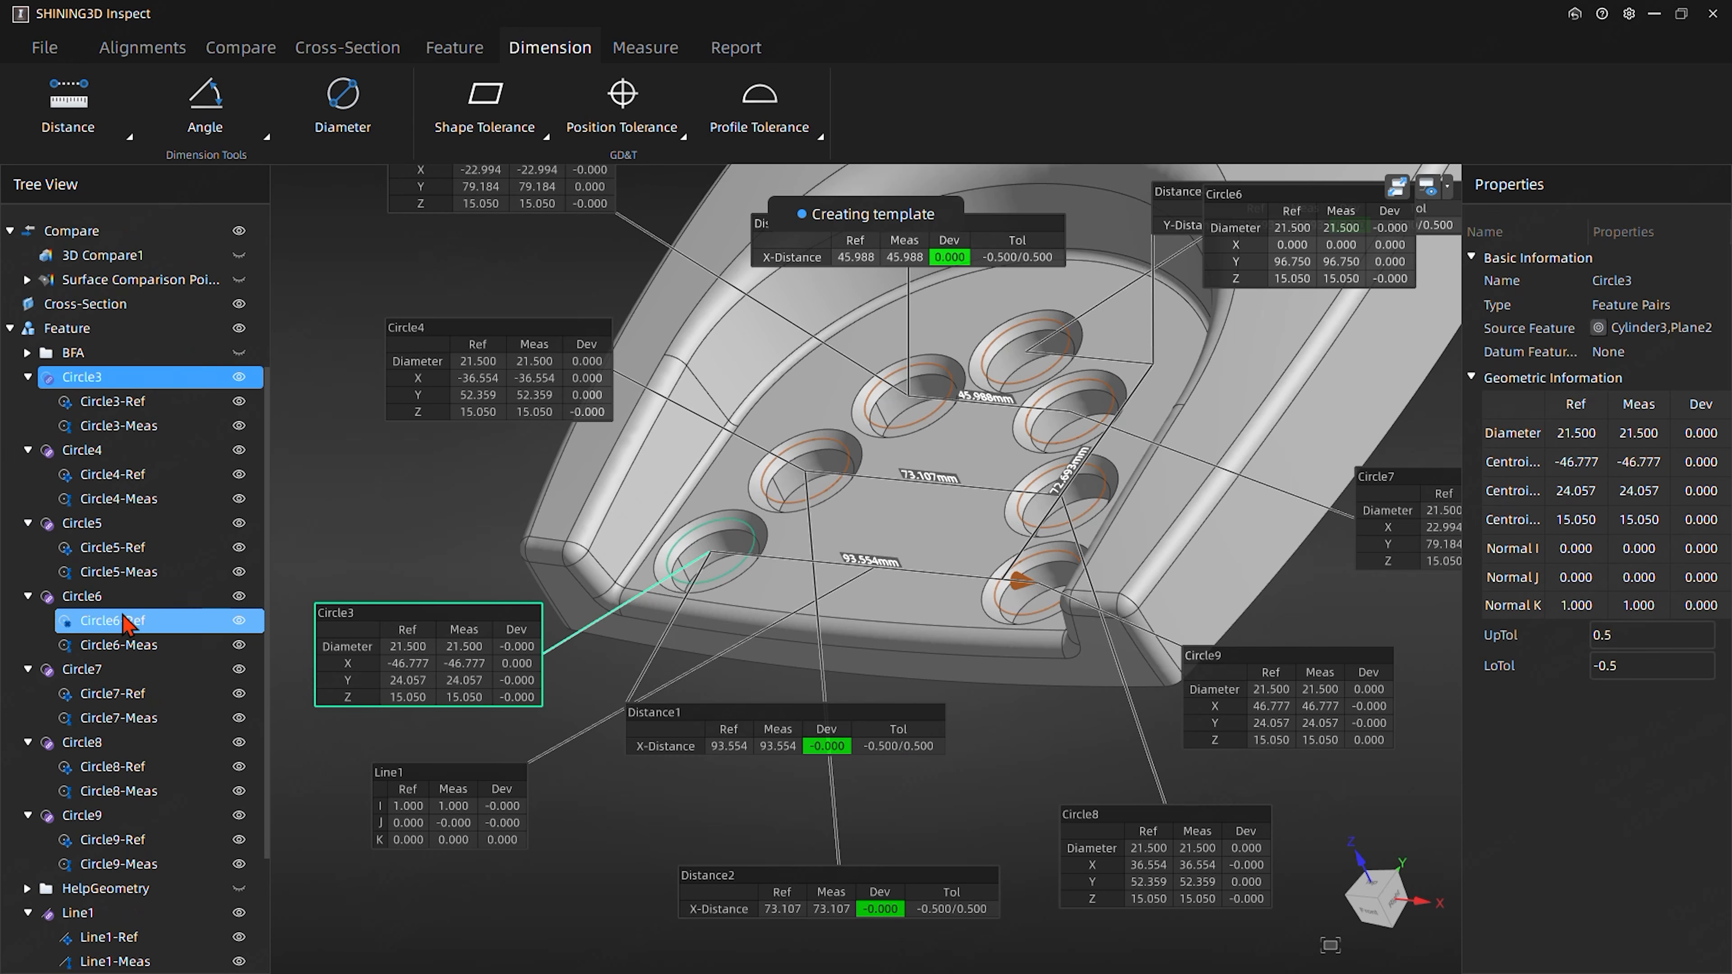
{"action": "scroll", "coordinate": [123, 622], "scroll_direction": "down", "scroll_amount": 2}
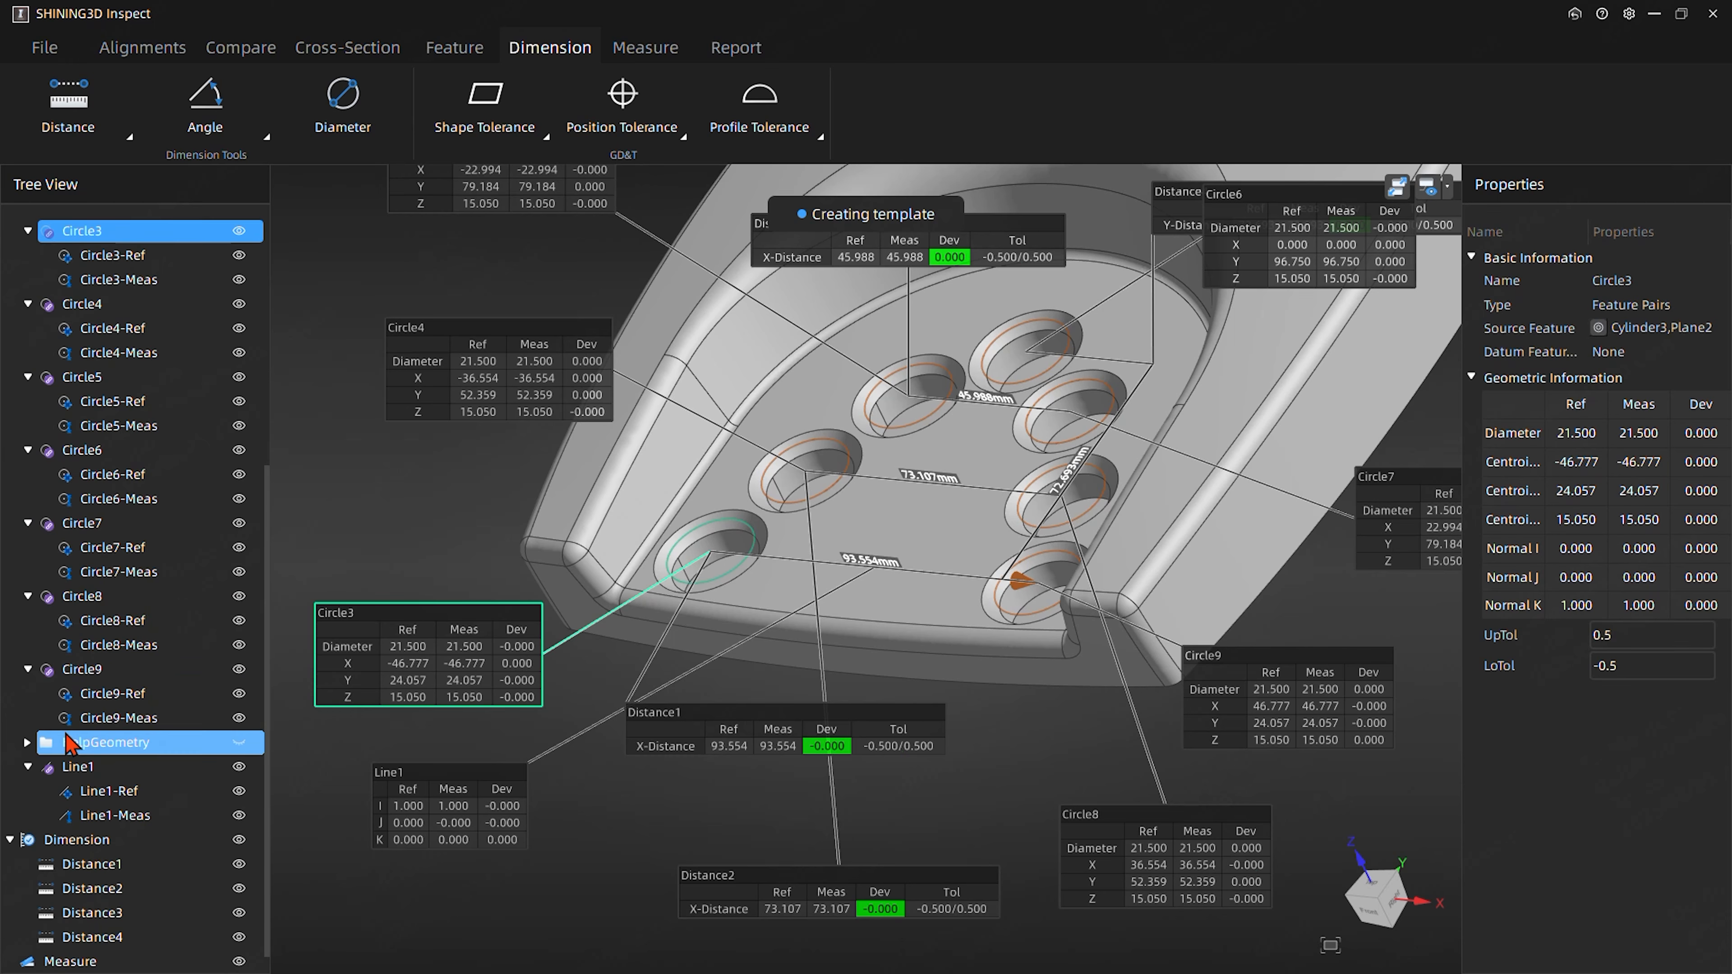
{"action": "left_click", "coordinate": [74, 328], "text": "ctrl"}
{"action": "left_click", "coordinate": [86, 403], "text": "ctrl"}
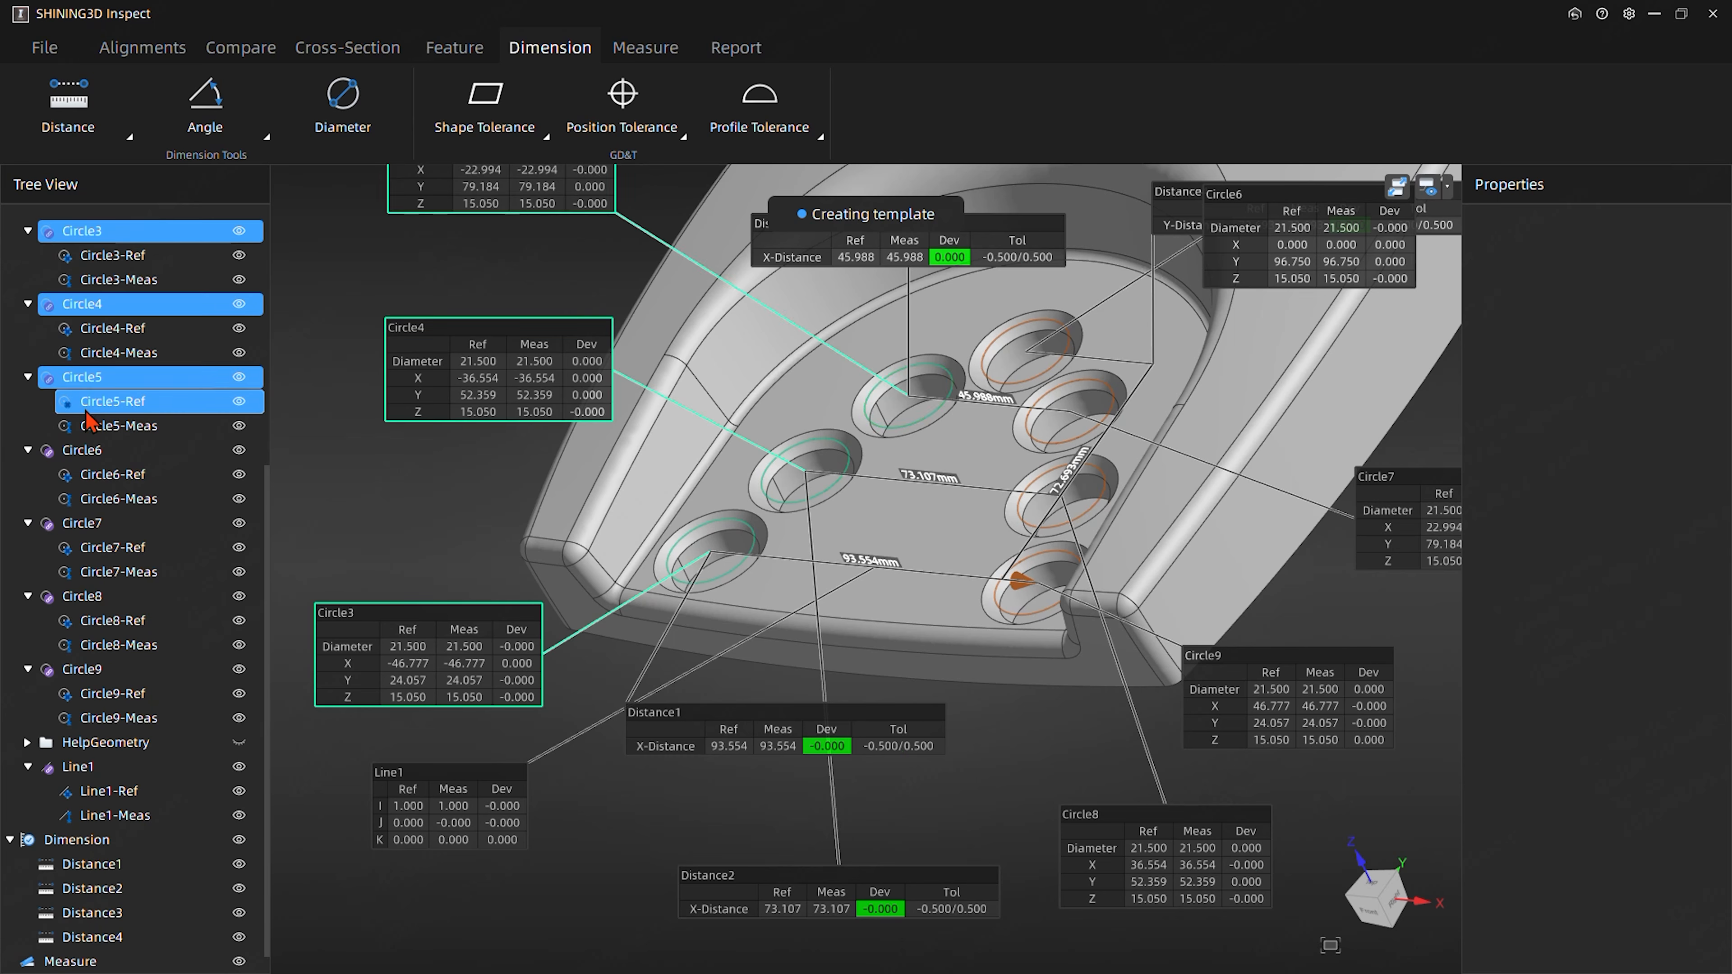
{"action": "left_click", "coordinate": [81, 450], "text": "ctrl"}
{"action": "left_click", "coordinate": [95, 524], "text": "ctrl"}
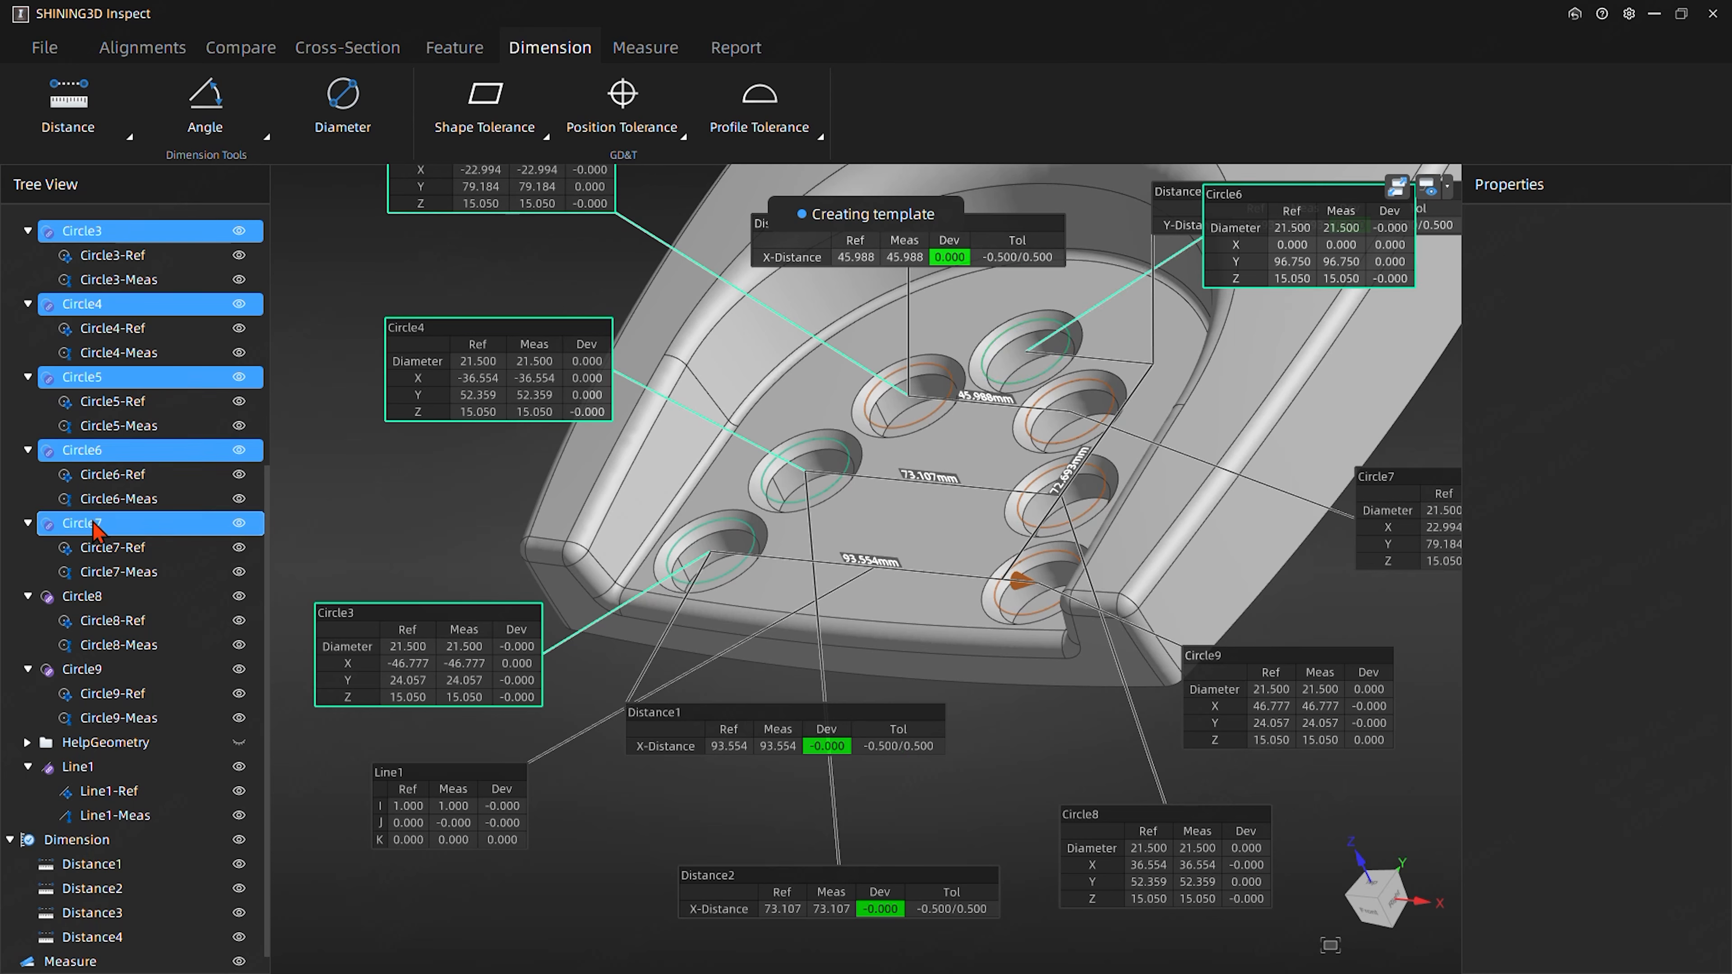
{"action": "left_click", "coordinate": [85, 597], "text": "ctrl"}
{"action": "left_click", "coordinate": [88, 669], "text": "ctrl"}
{"action": "left_click", "coordinate": [103, 718], "text": "ctrl"}
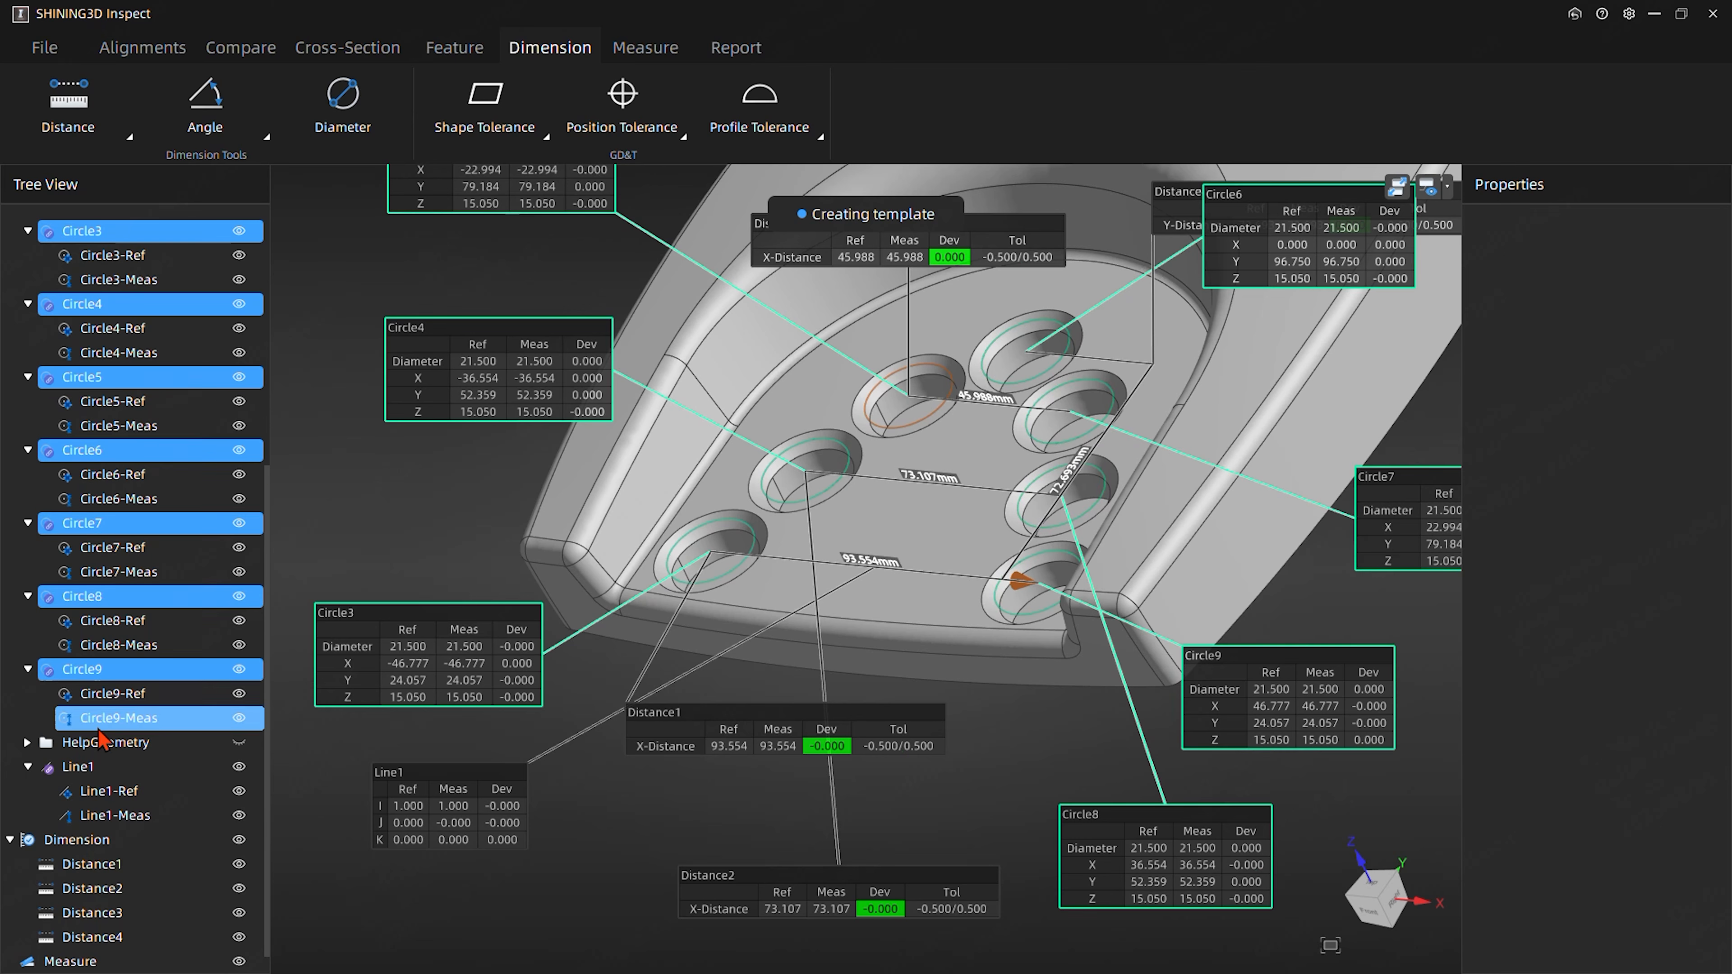
{"action": "left_click", "coordinate": [90, 768], "text": "ctrl"}
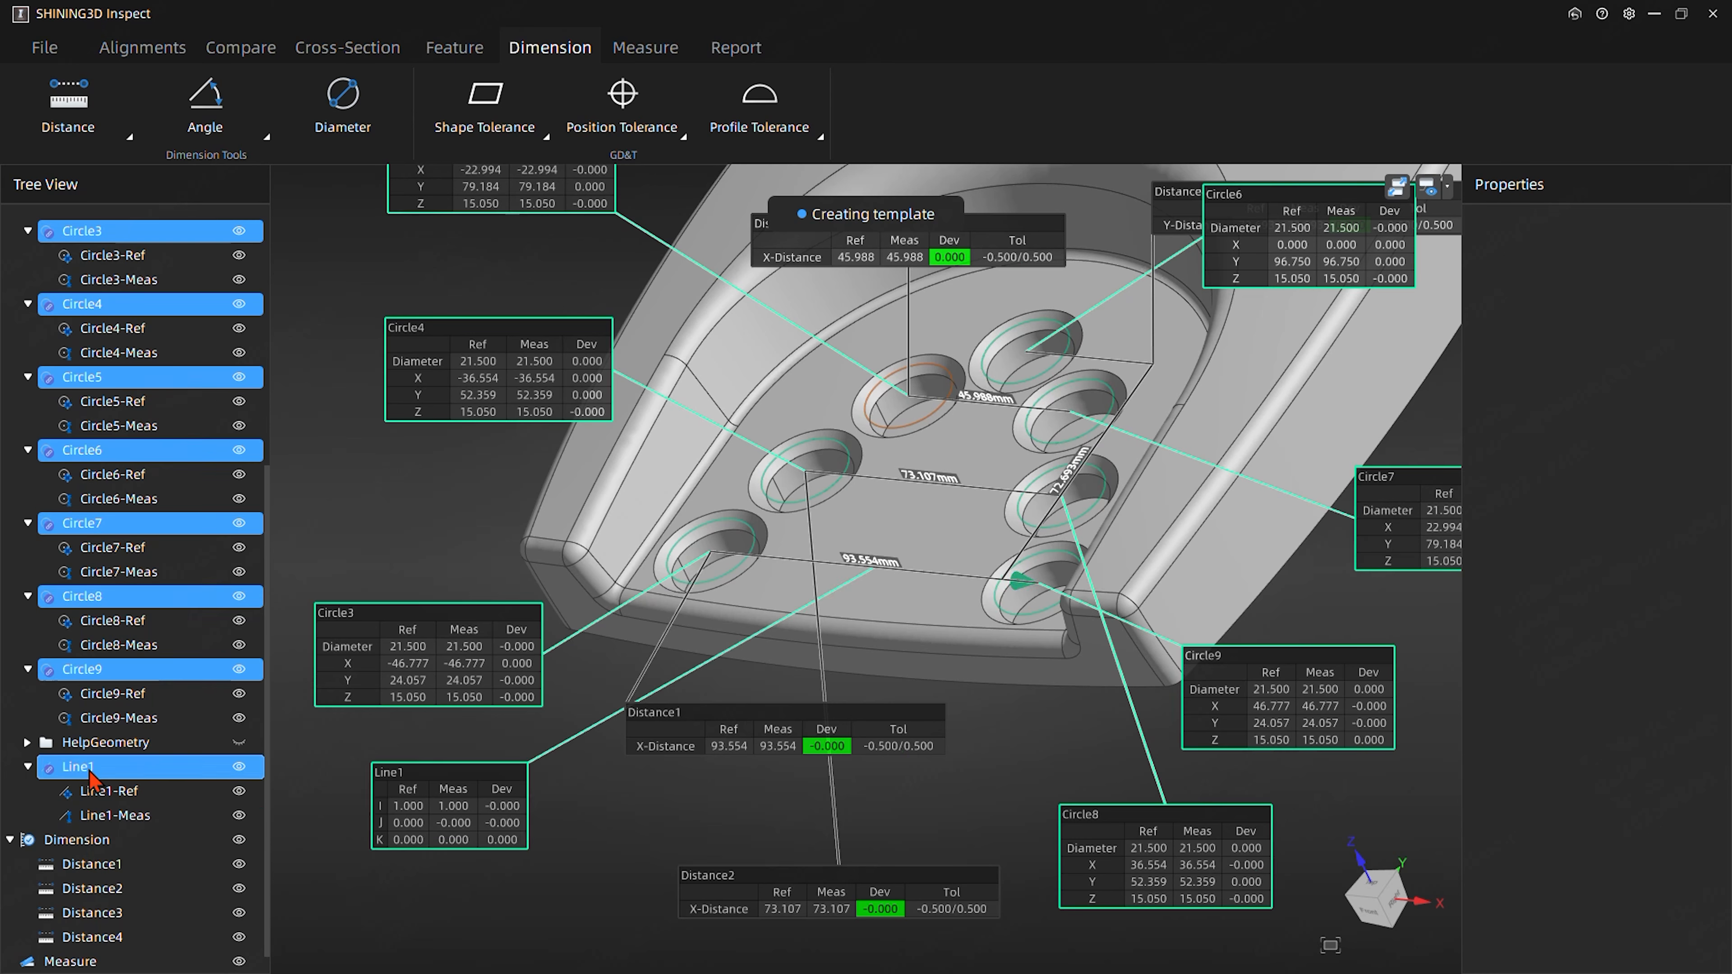
{"action": "right_click", "coordinate": [89, 768]}
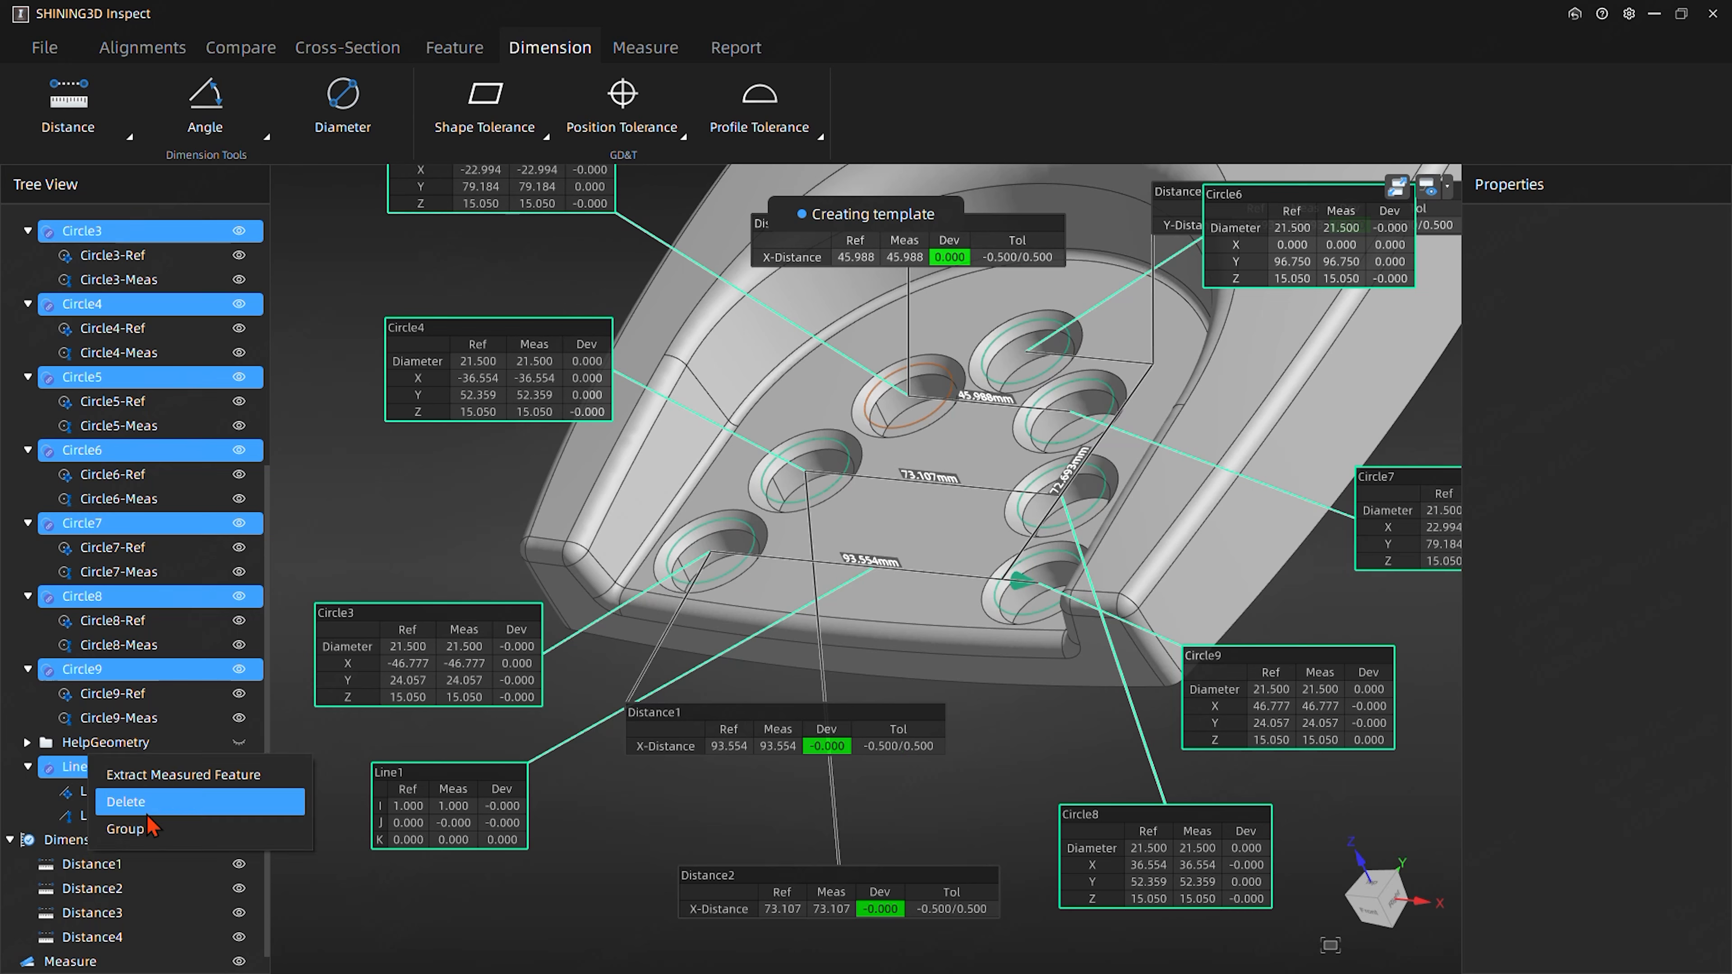
{"action": "left_click", "coordinate": [130, 834]}
- Rename the new feature group as TopViewDIM
{"action": "left_click", "coordinate": [77, 258]}
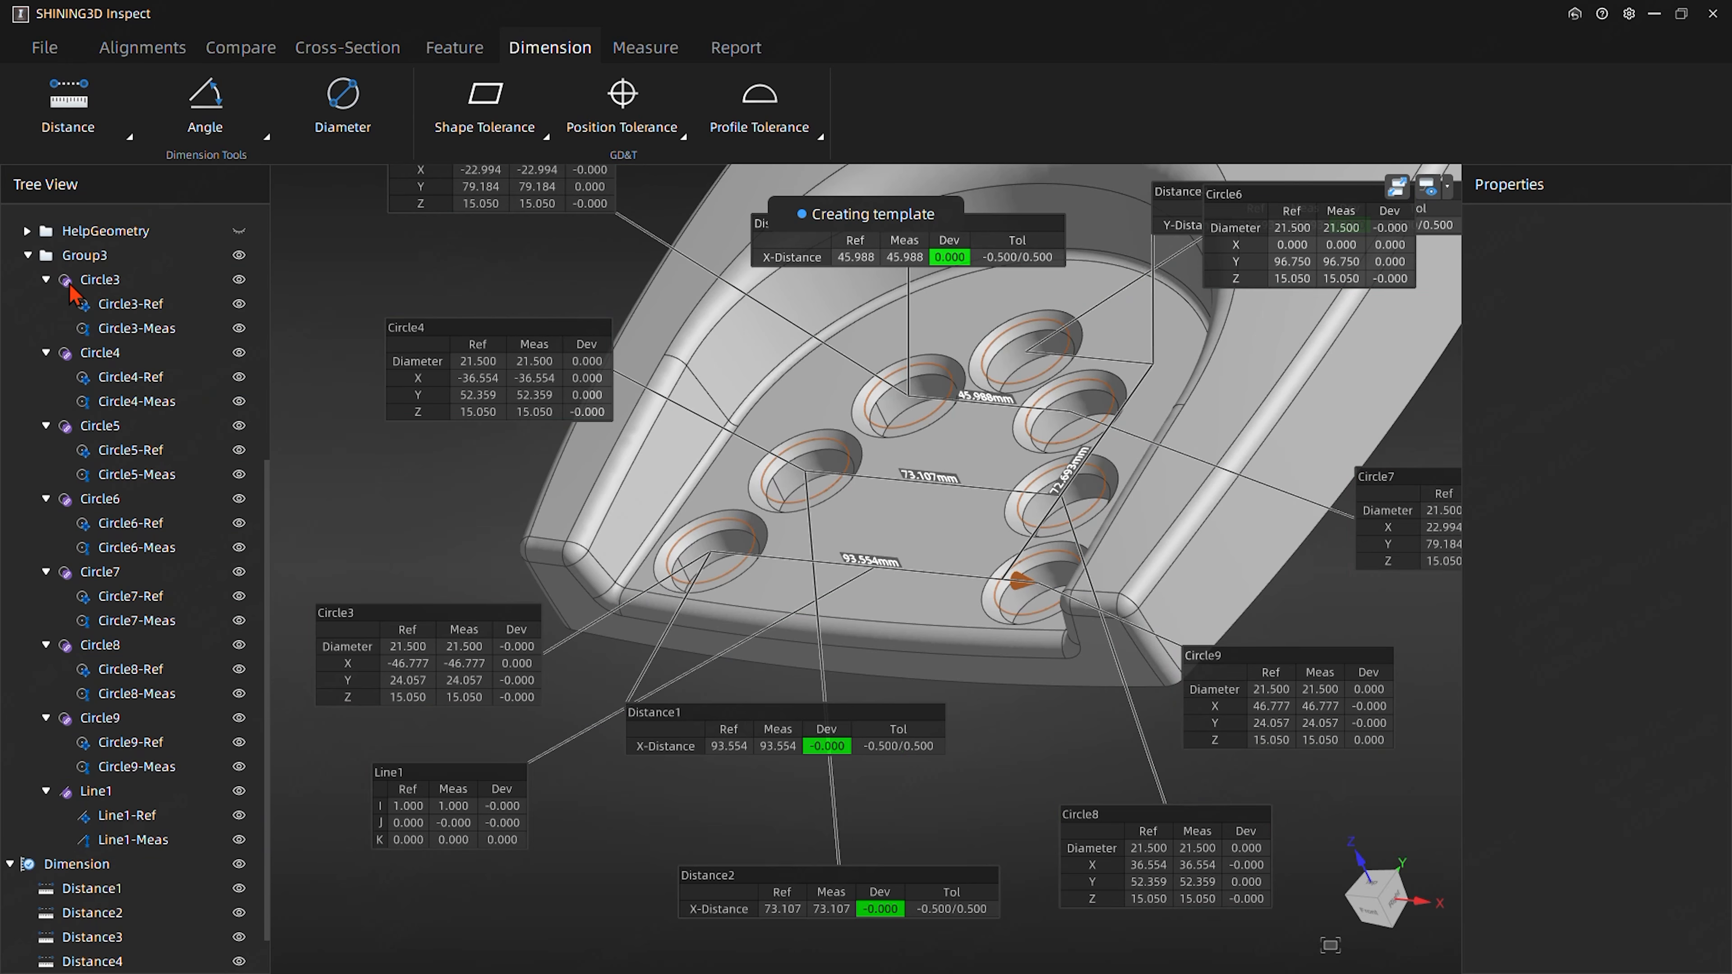
{"action": "left_click", "coordinate": [92, 267]}
{"action": "type", "text": "T"}
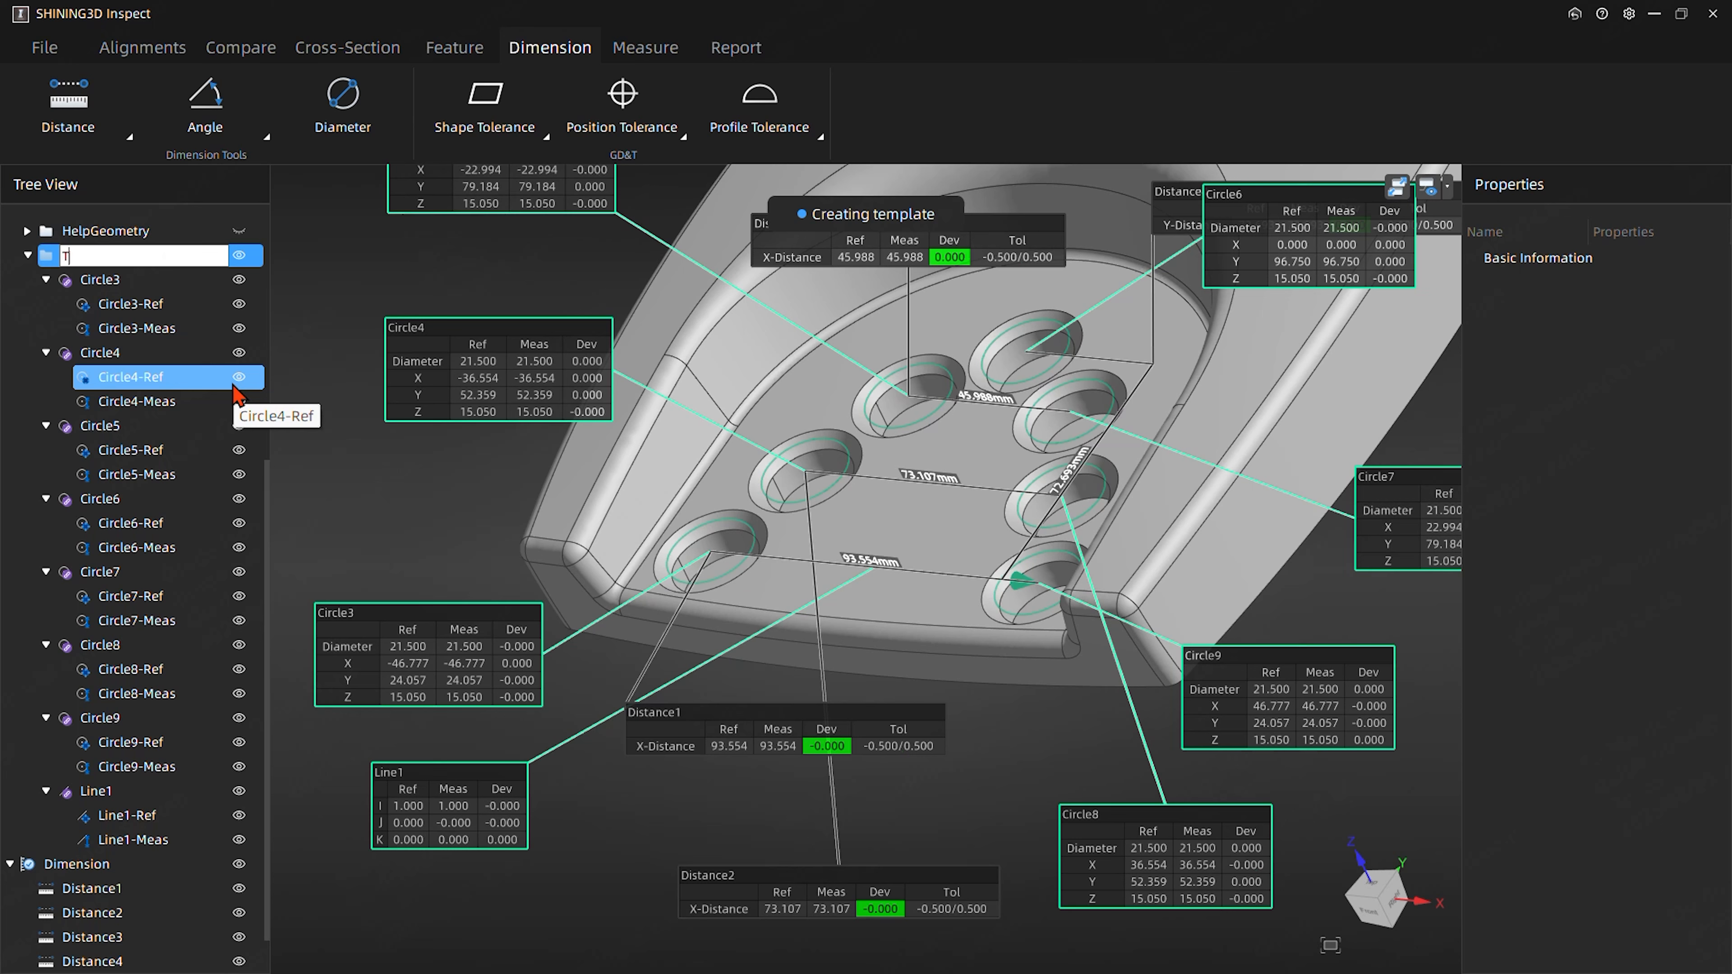
{"action": "type", "text": "opView"}
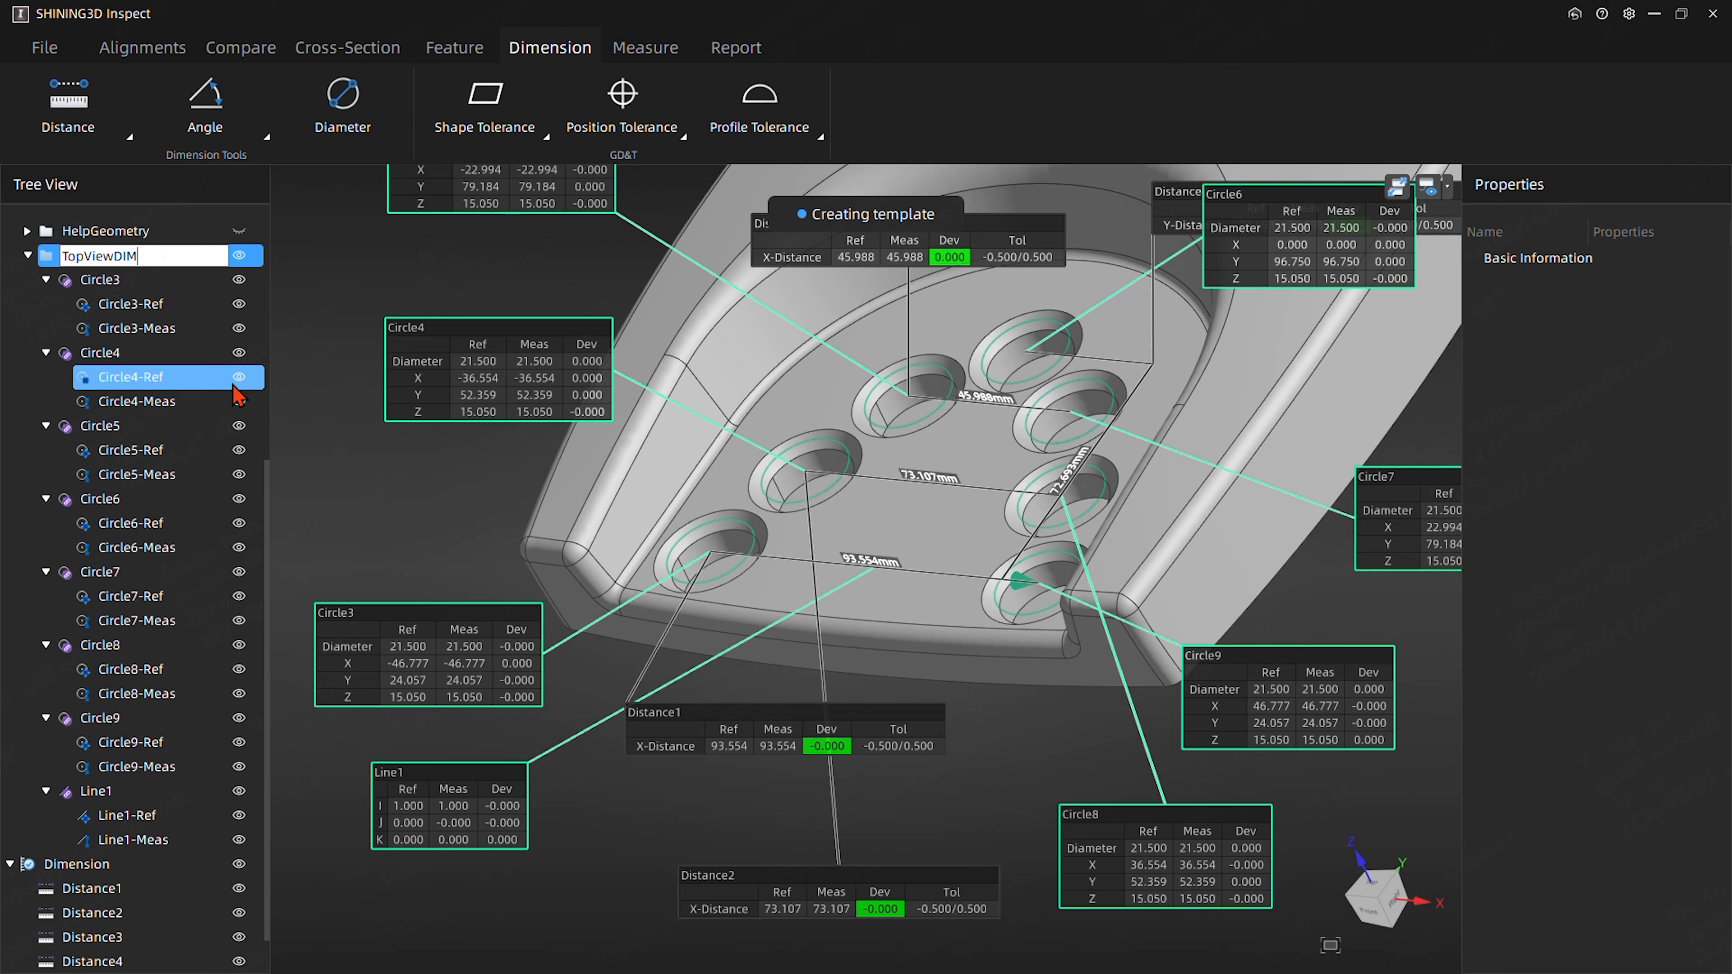
{"action": "type", "text": "DIM"}
{"action": "left_click", "coordinate": [350, 285]}
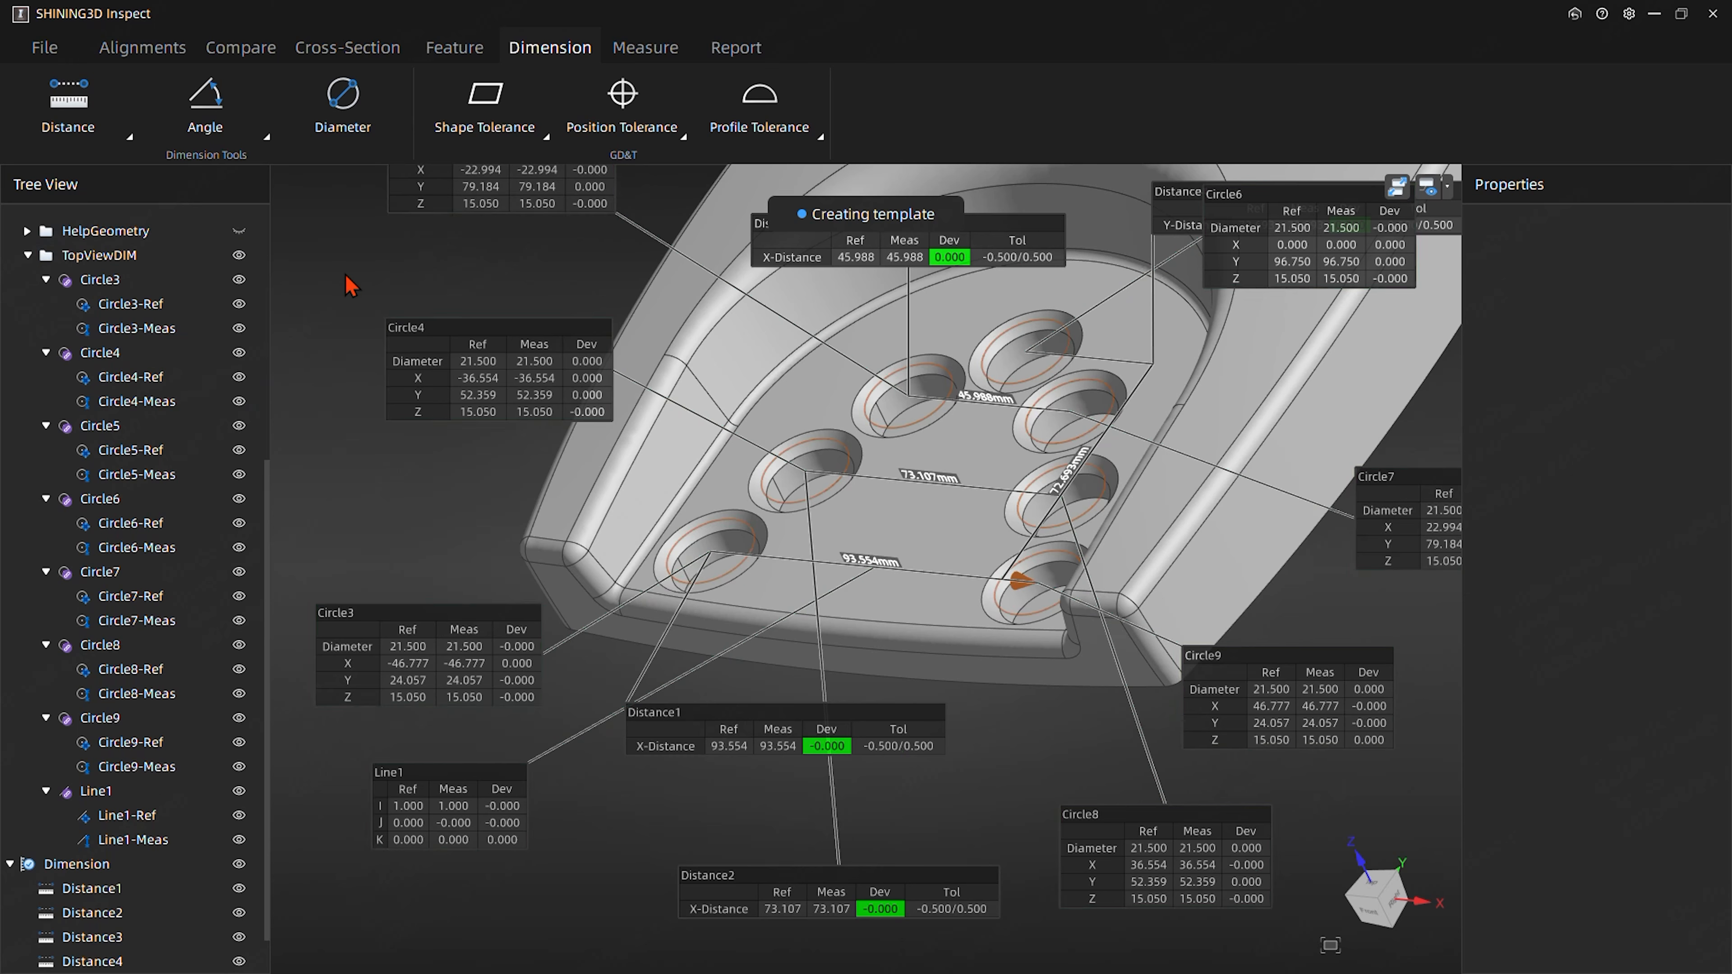
- Collapse the TopViewDIM group and hide its features in the model view
{"action": "left_click", "coordinate": [57, 263]}
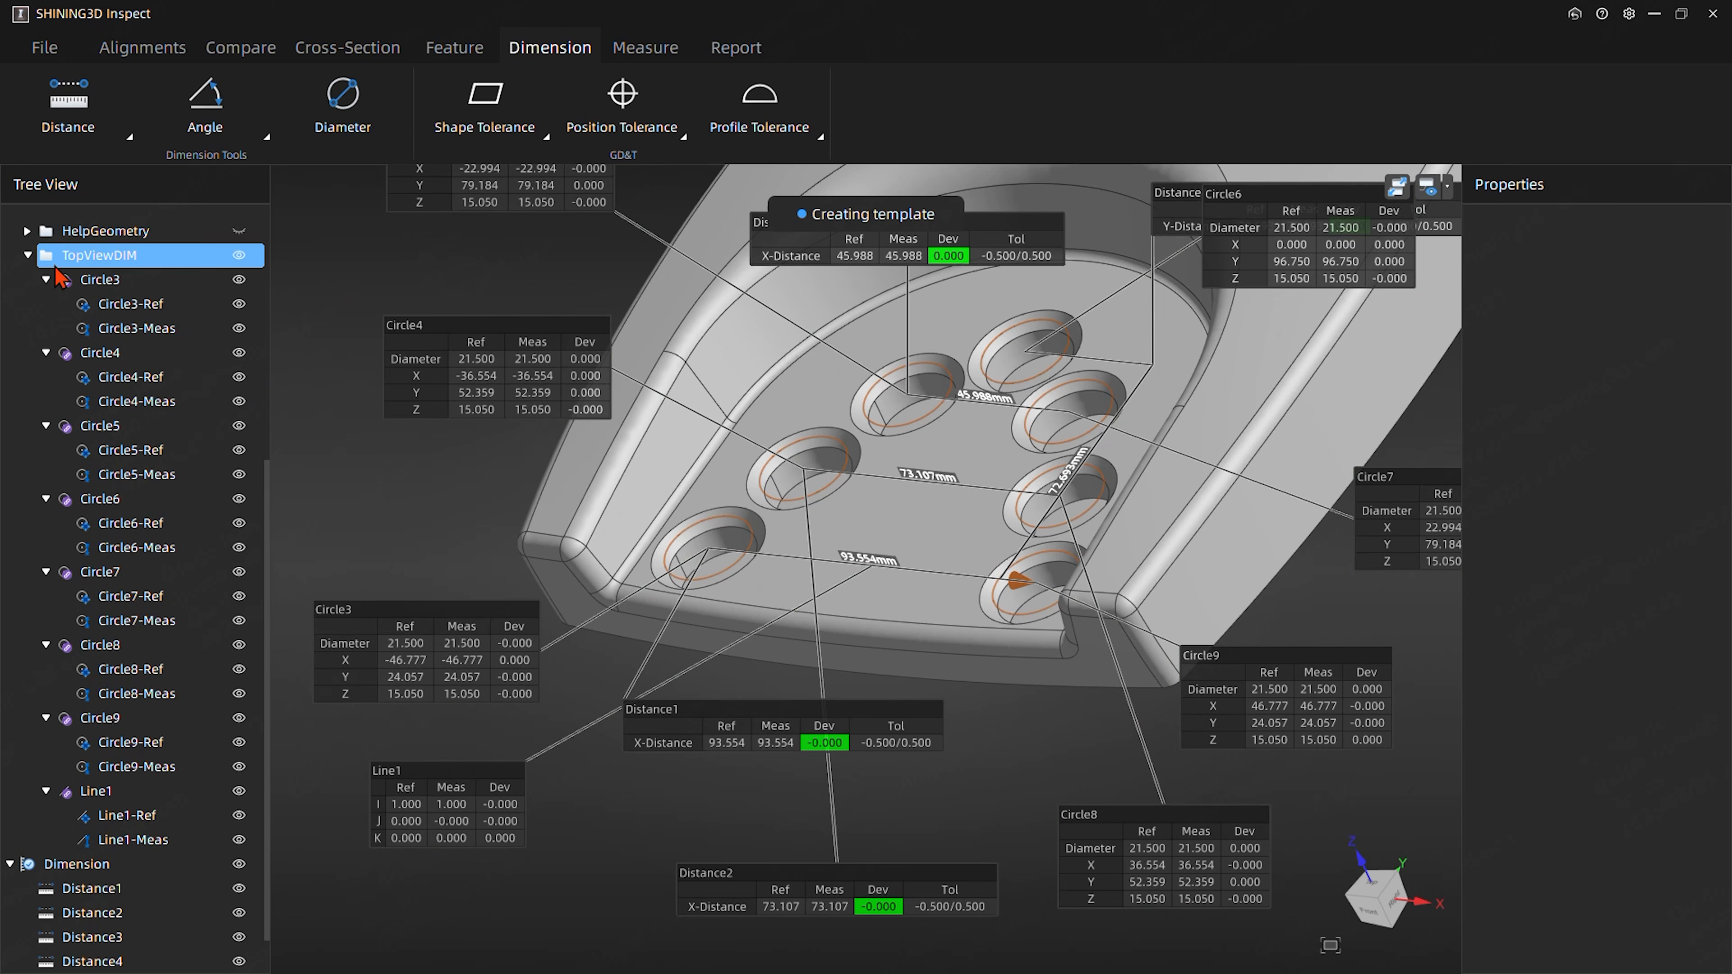
{"action": "left_click", "coordinate": [28, 255]}
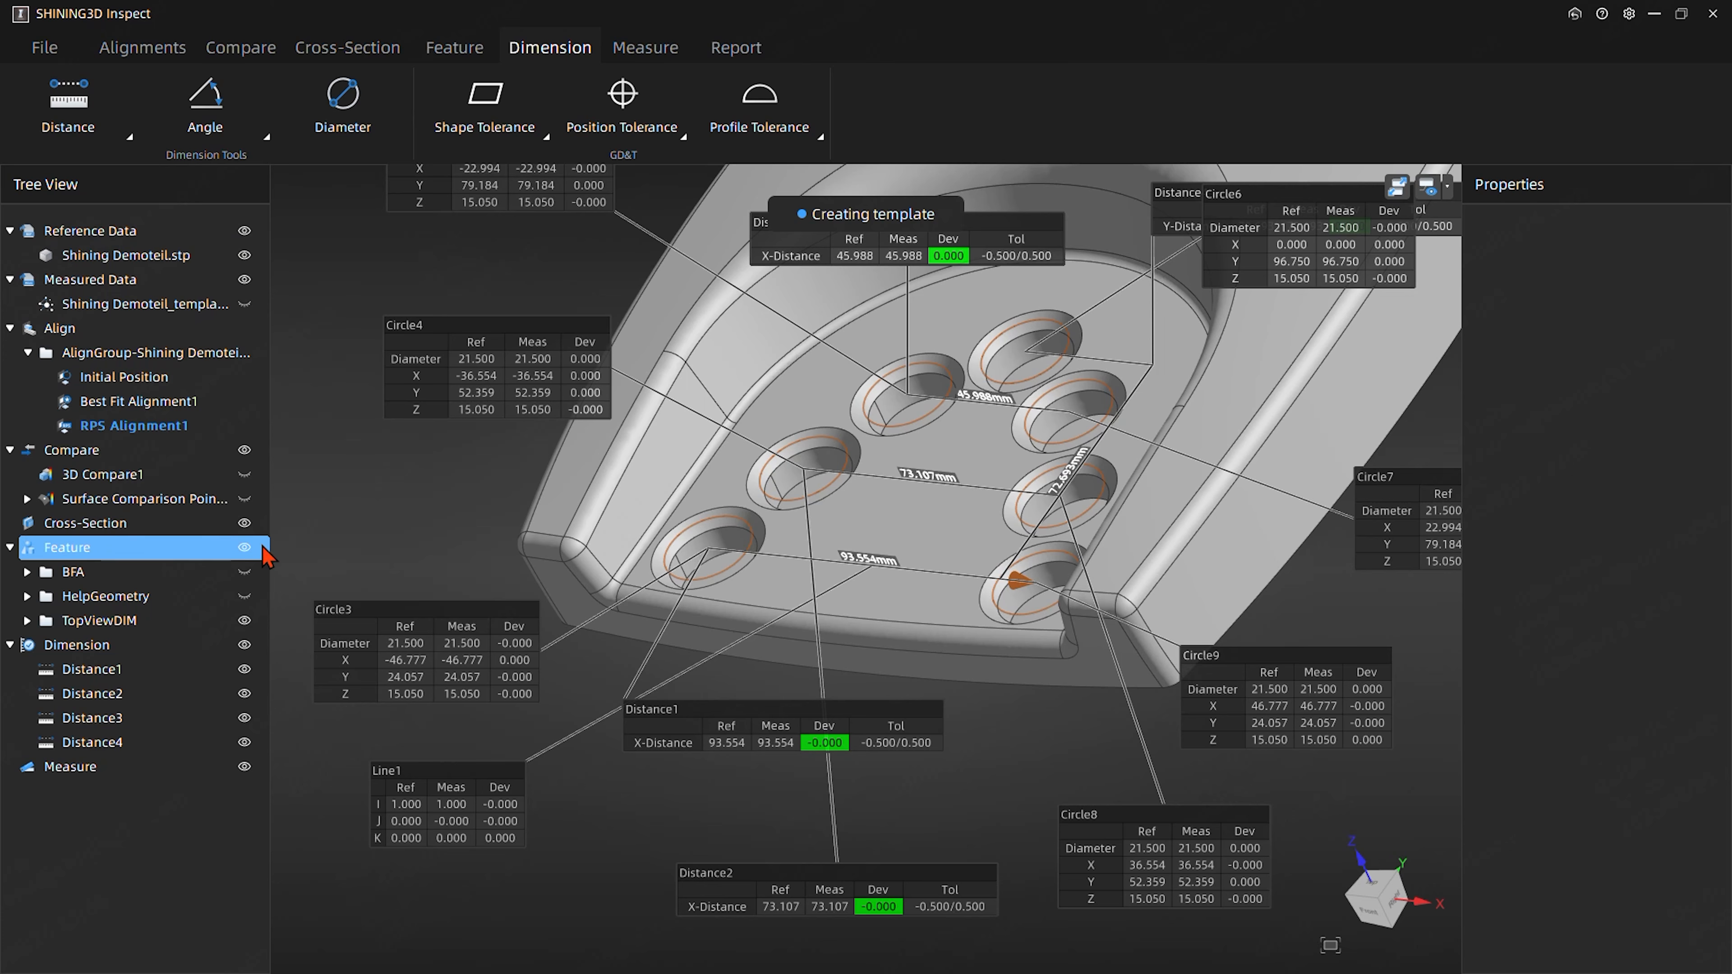
{"action": "left_click", "coordinate": [247, 622]}
- Turn the part toward its top face and move the labels of all four distances to the free space left of it
{"action": "middle_click_drag", "start_coordinate": [596, 452], "coordinate": [560, 538]}
{"action": "scroll", "coordinate": [493, 509], "scroll_direction": "down", "scroll_amount": 3}
{"action": "left_click_drag", "start_coordinate": [834, 341], "coordinate": [517, 569]}
{"action": "left_click_drag", "start_coordinate": [823, 853], "coordinate": [843, 889]}
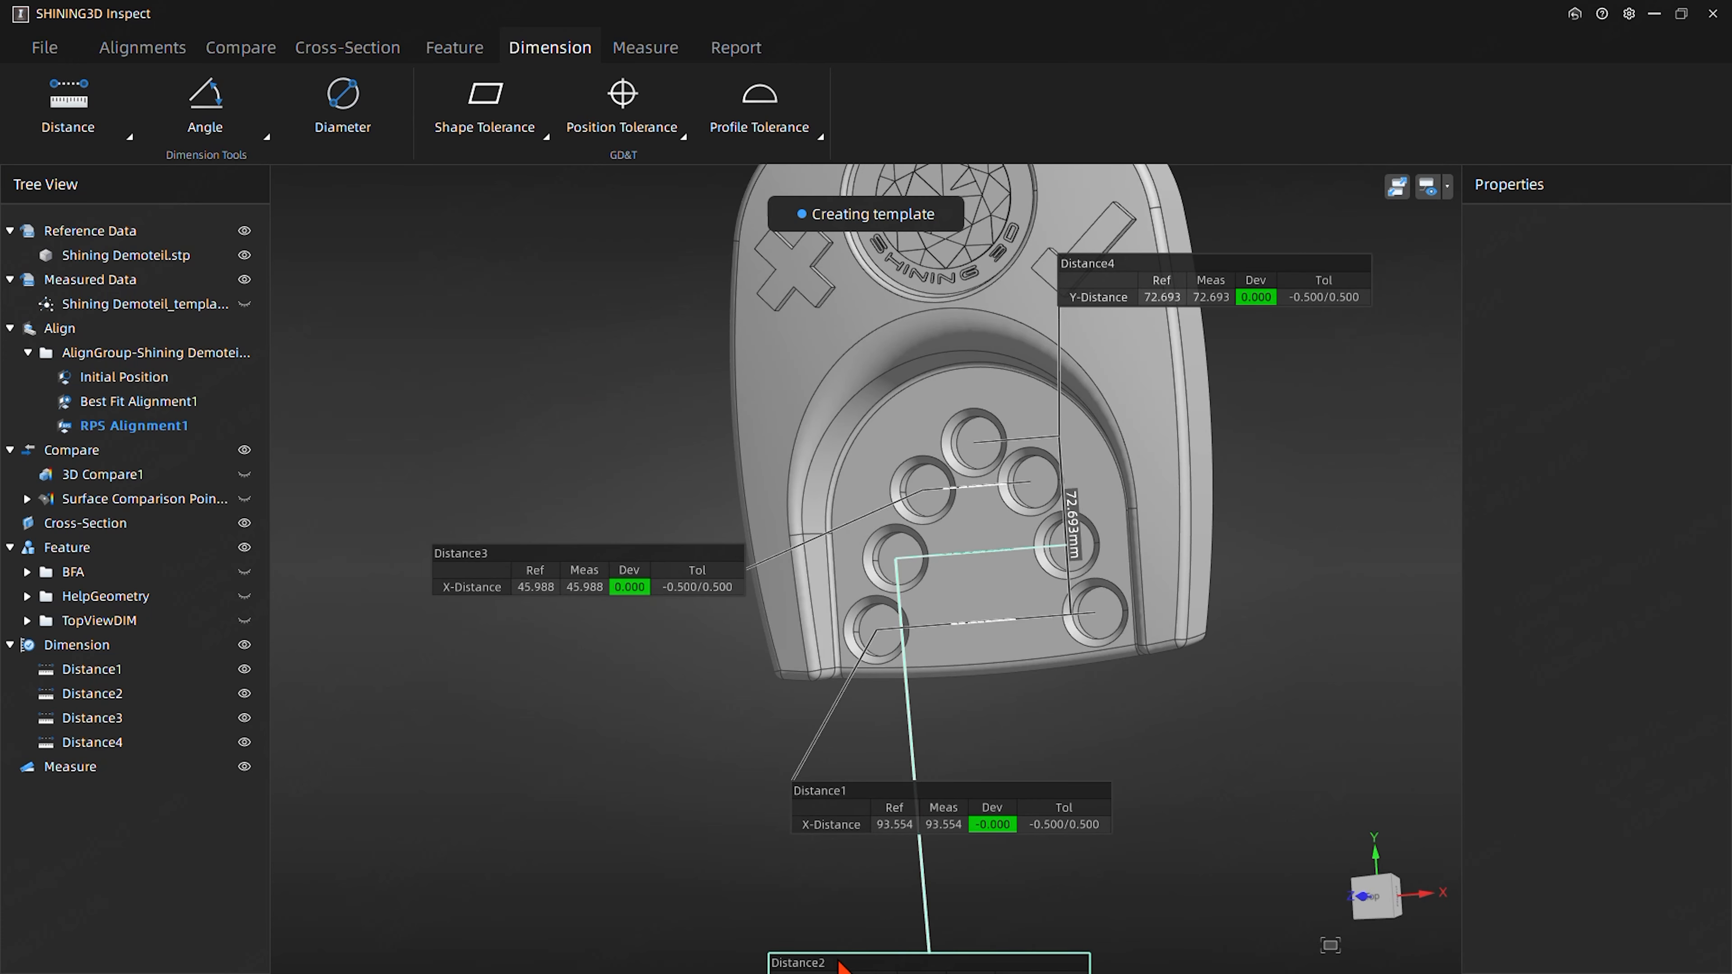
{"action": "left_click_drag", "start_coordinate": [845, 962], "coordinate": [499, 657]}
{"action": "left_click_drag", "start_coordinate": [936, 793], "coordinate": [573, 774]}
{"action": "left_click_drag", "start_coordinate": [1169, 262], "coordinate": [501, 282]}
- Square the view onto the part's top face and line up the Distance3, Distance2 and Distance1 labels in a column below Distance4
{"action": "middle_click_drag", "start_coordinate": [964, 619], "coordinate": [900, 674]}
{"action": "left_click_drag", "start_coordinate": [1136, 493], "coordinate": [1181, 476]}
{"action": "left_click_drag", "start_coordinate": [516, 605], "coordinate": [489, 601]}
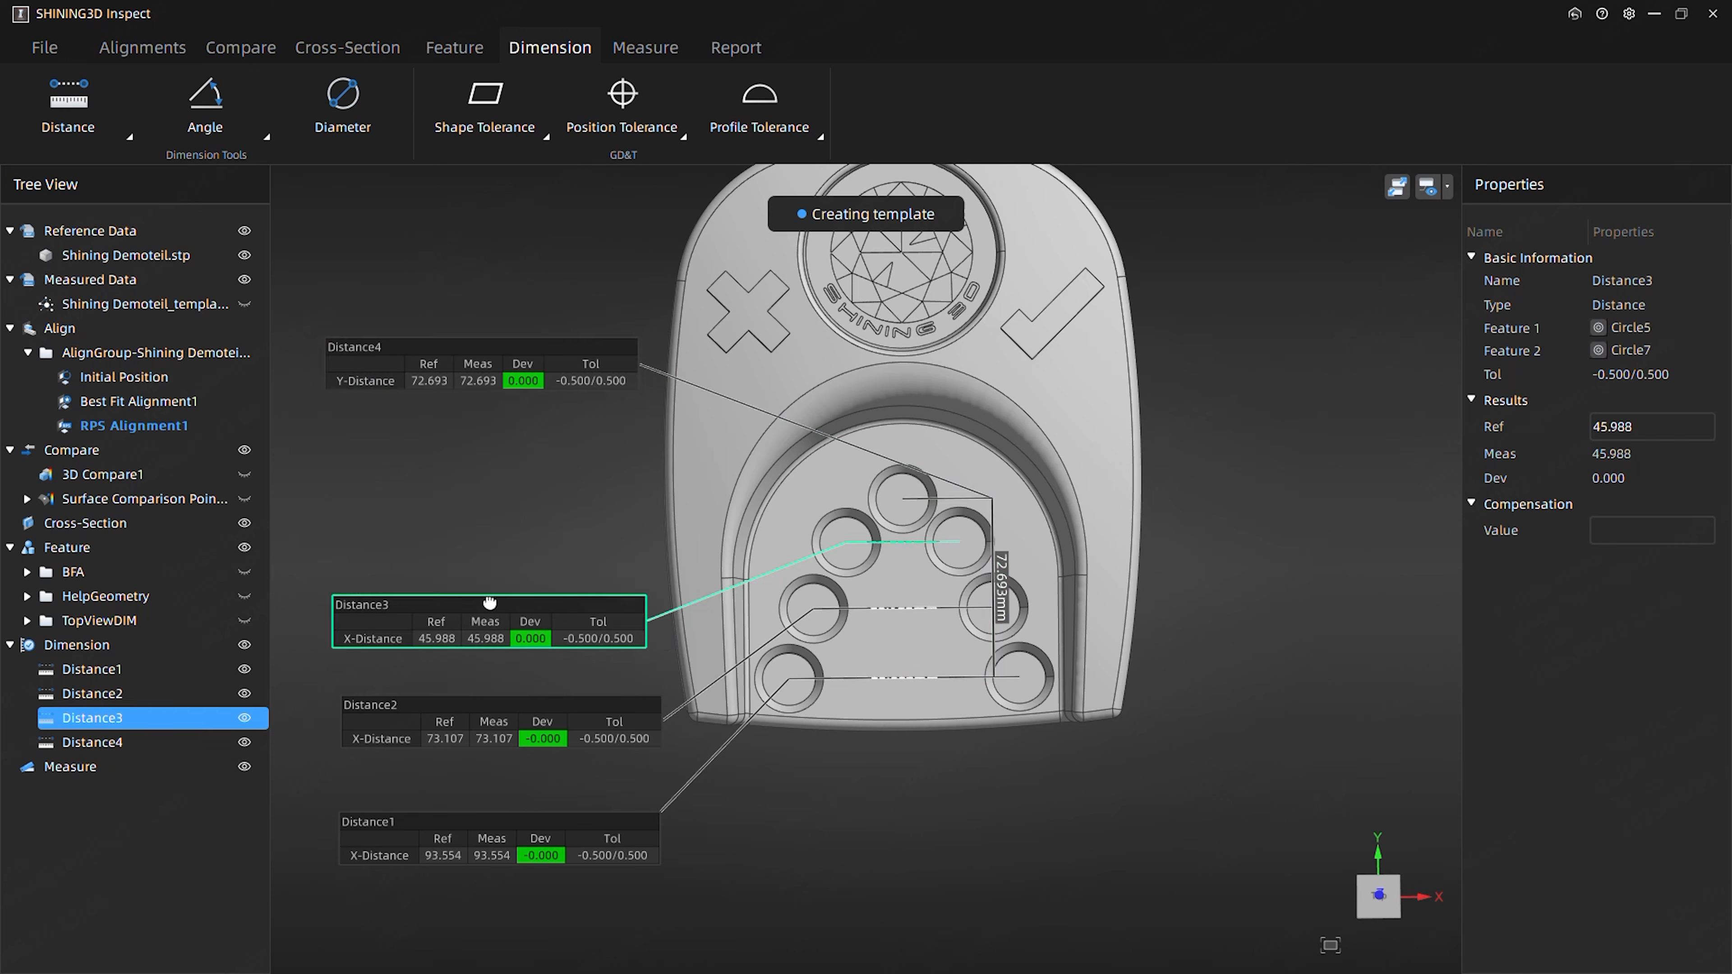
{"action": "left_click_drag", "start_coordinate": [530, 723], "coordinate": [514, 716]}
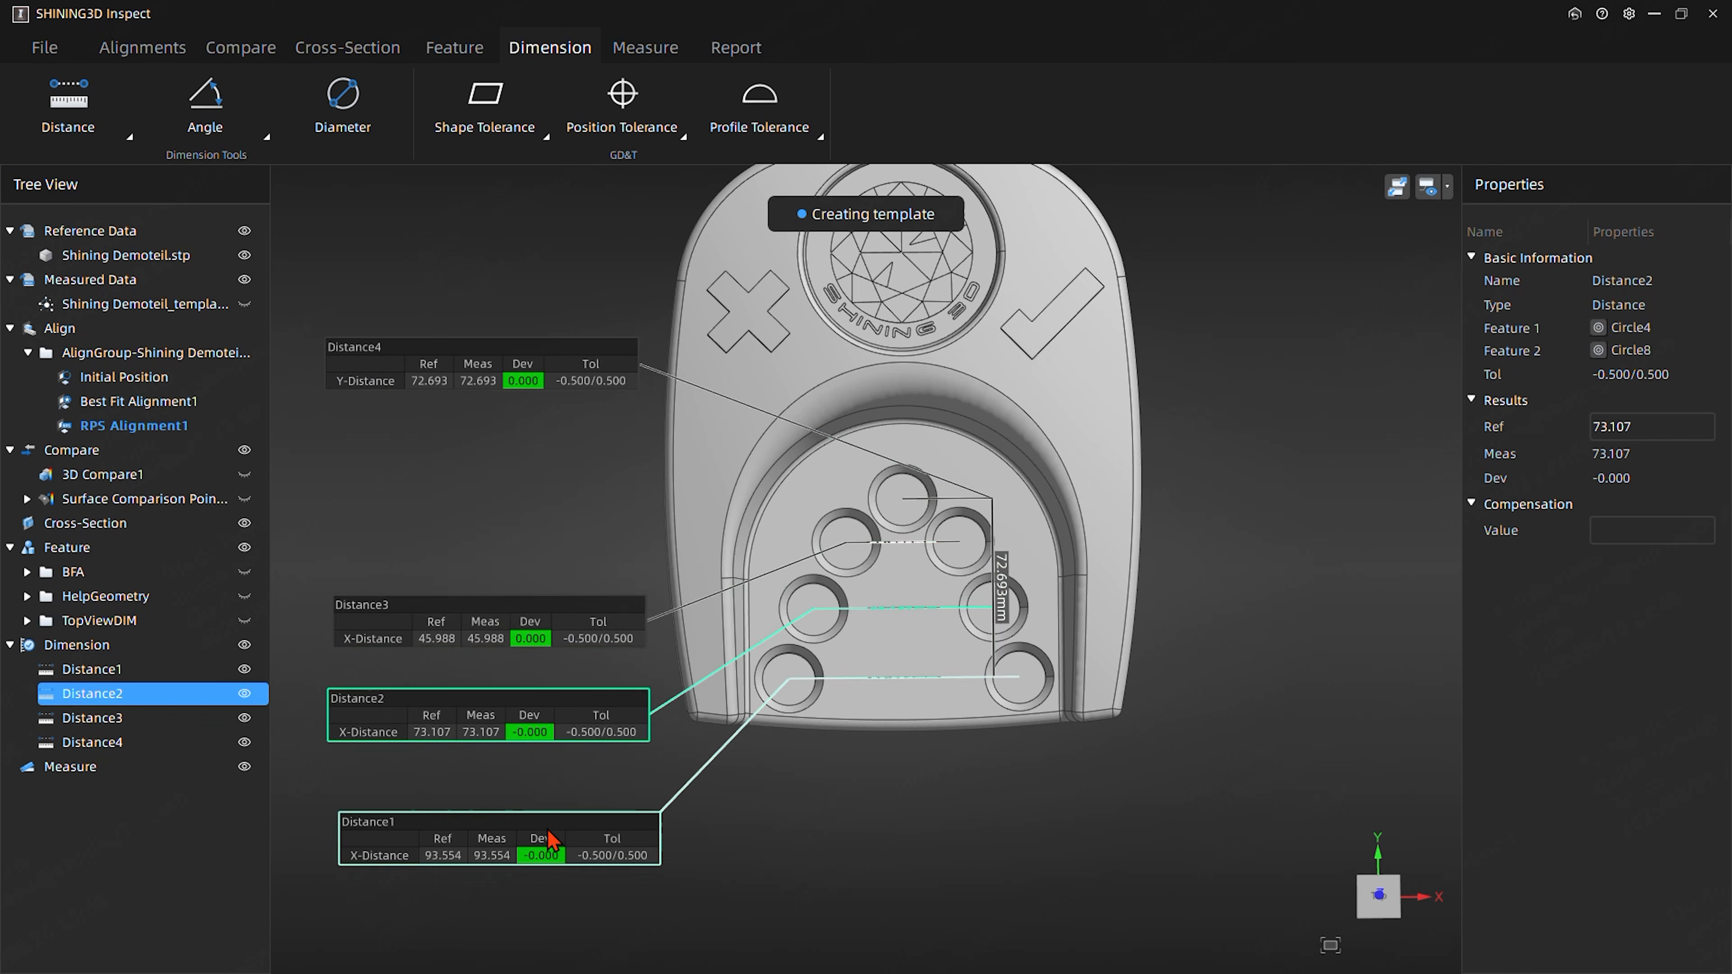
{"action": "left_click_drag", "start_coordinate": [546, 836], "coordinate": [533, 831]}
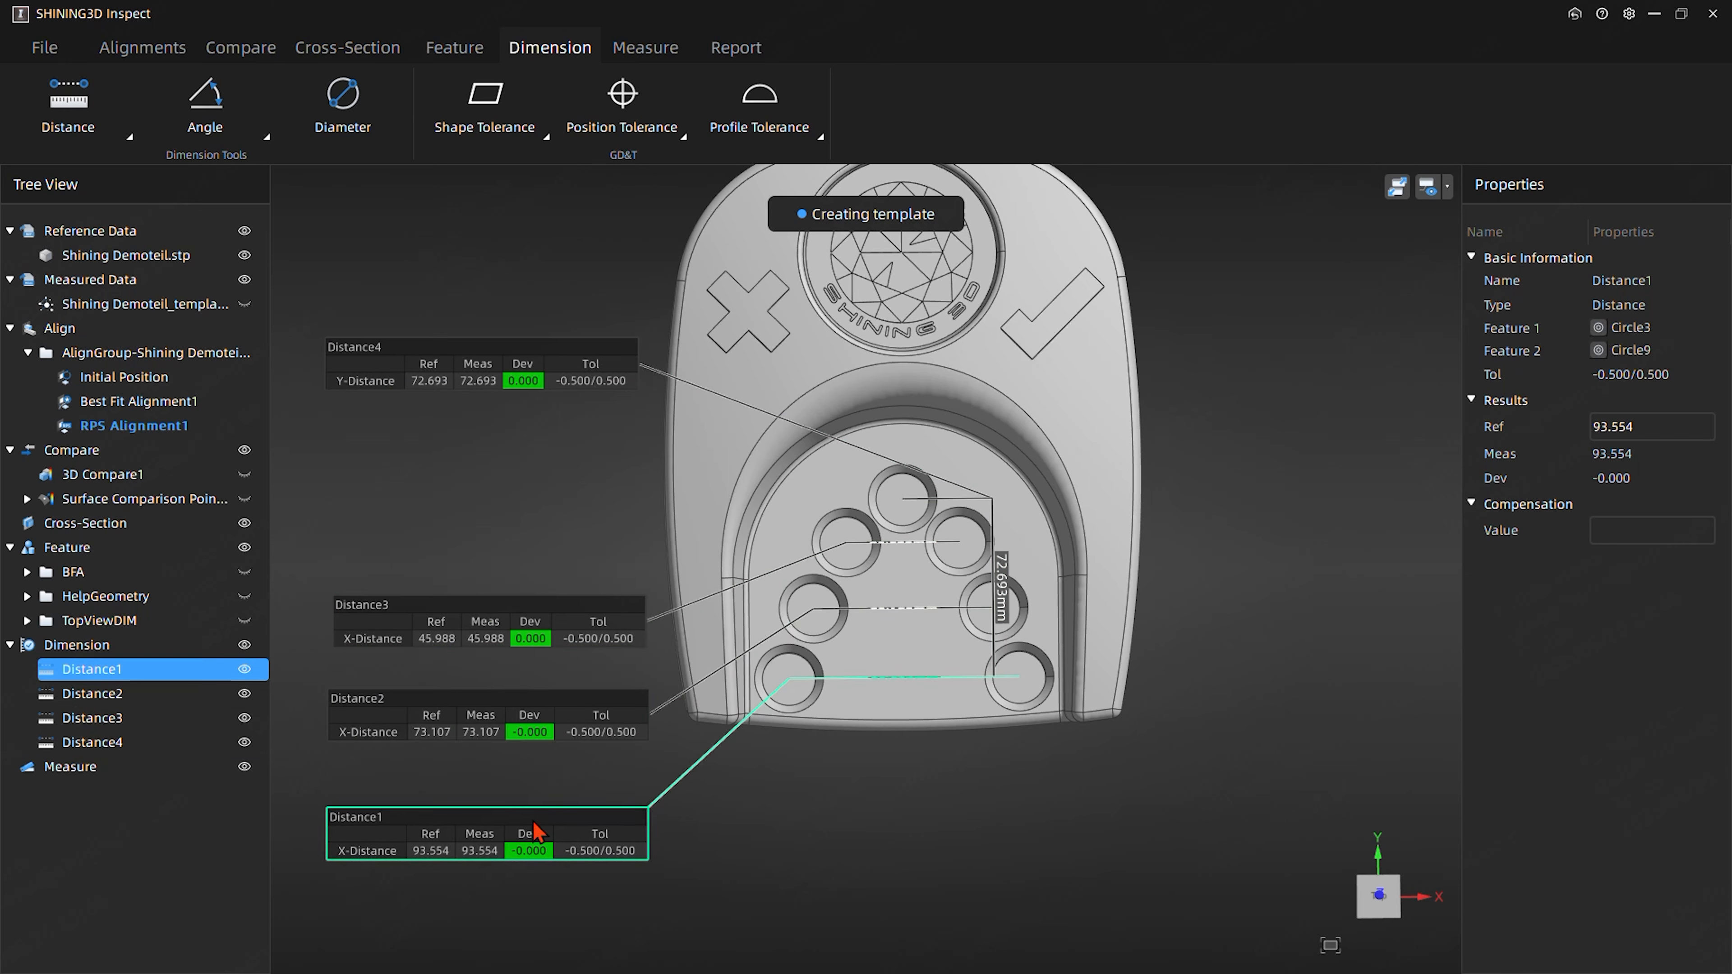
- Add the current top view with the four distance dimensions to the report
{"action": "left_click", "coordinate": [710, 54]}
{"action": "left_click", "coordinate": [60, 134]}
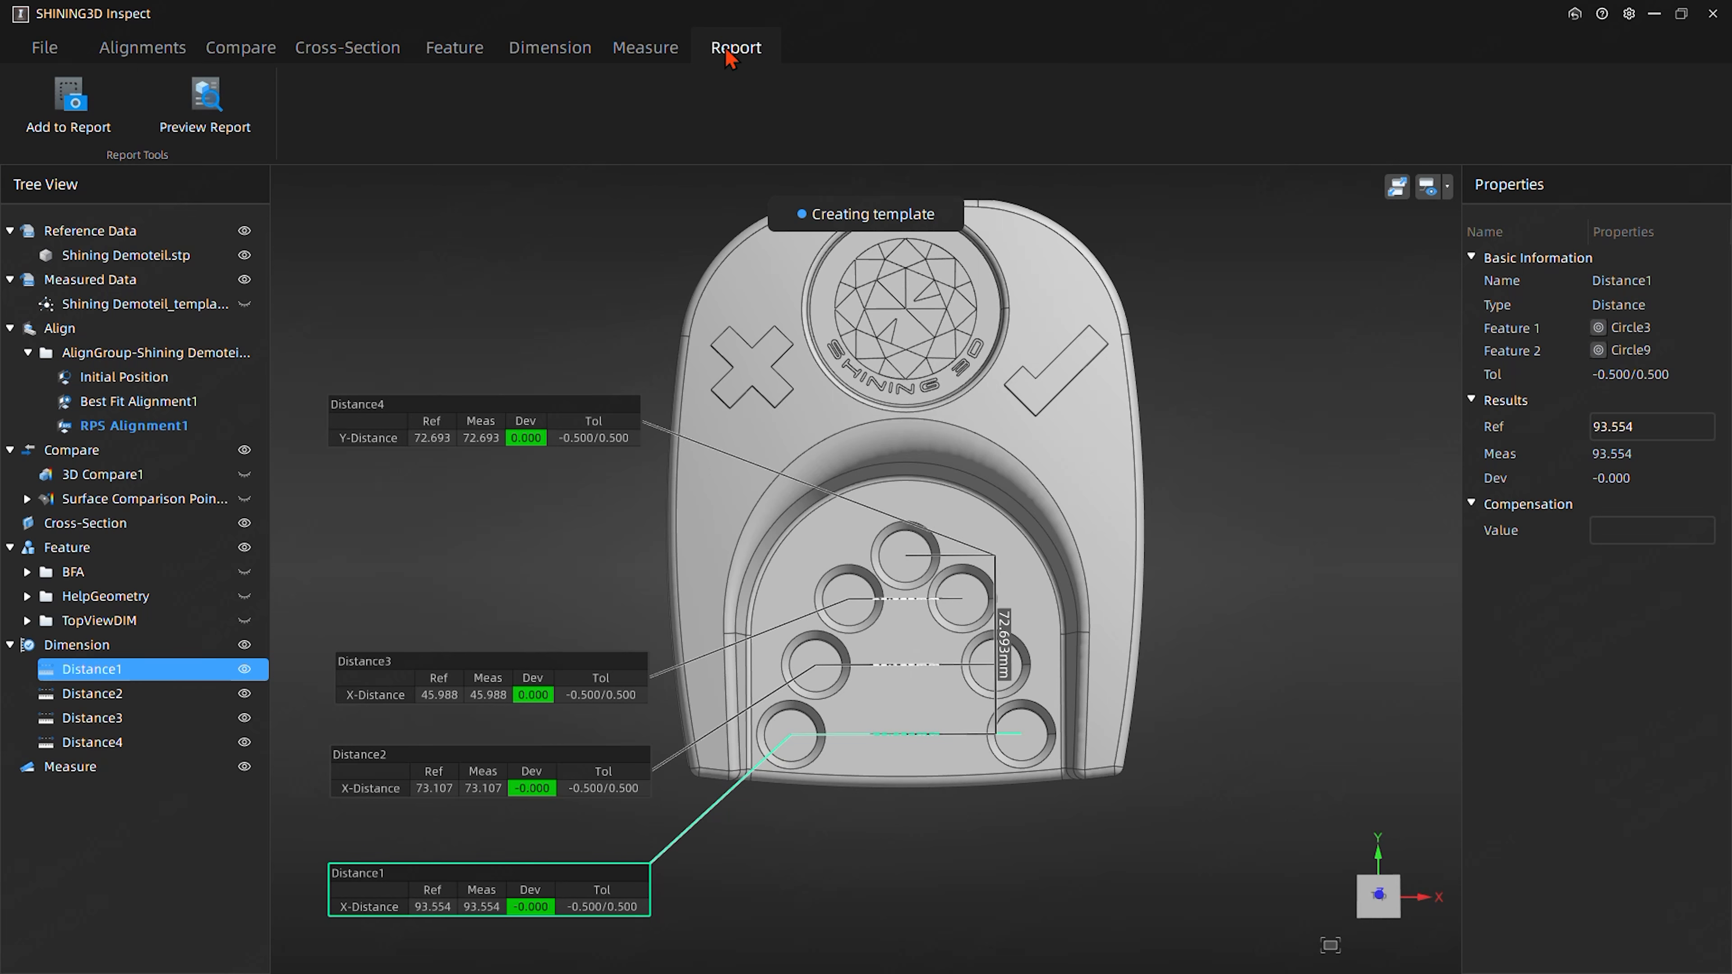
- Preview the inspection report and look through all pages from the cover to the distance results on Report Page3, and close the preview
{"action": "left_click", "coordinate": [213, 113]}
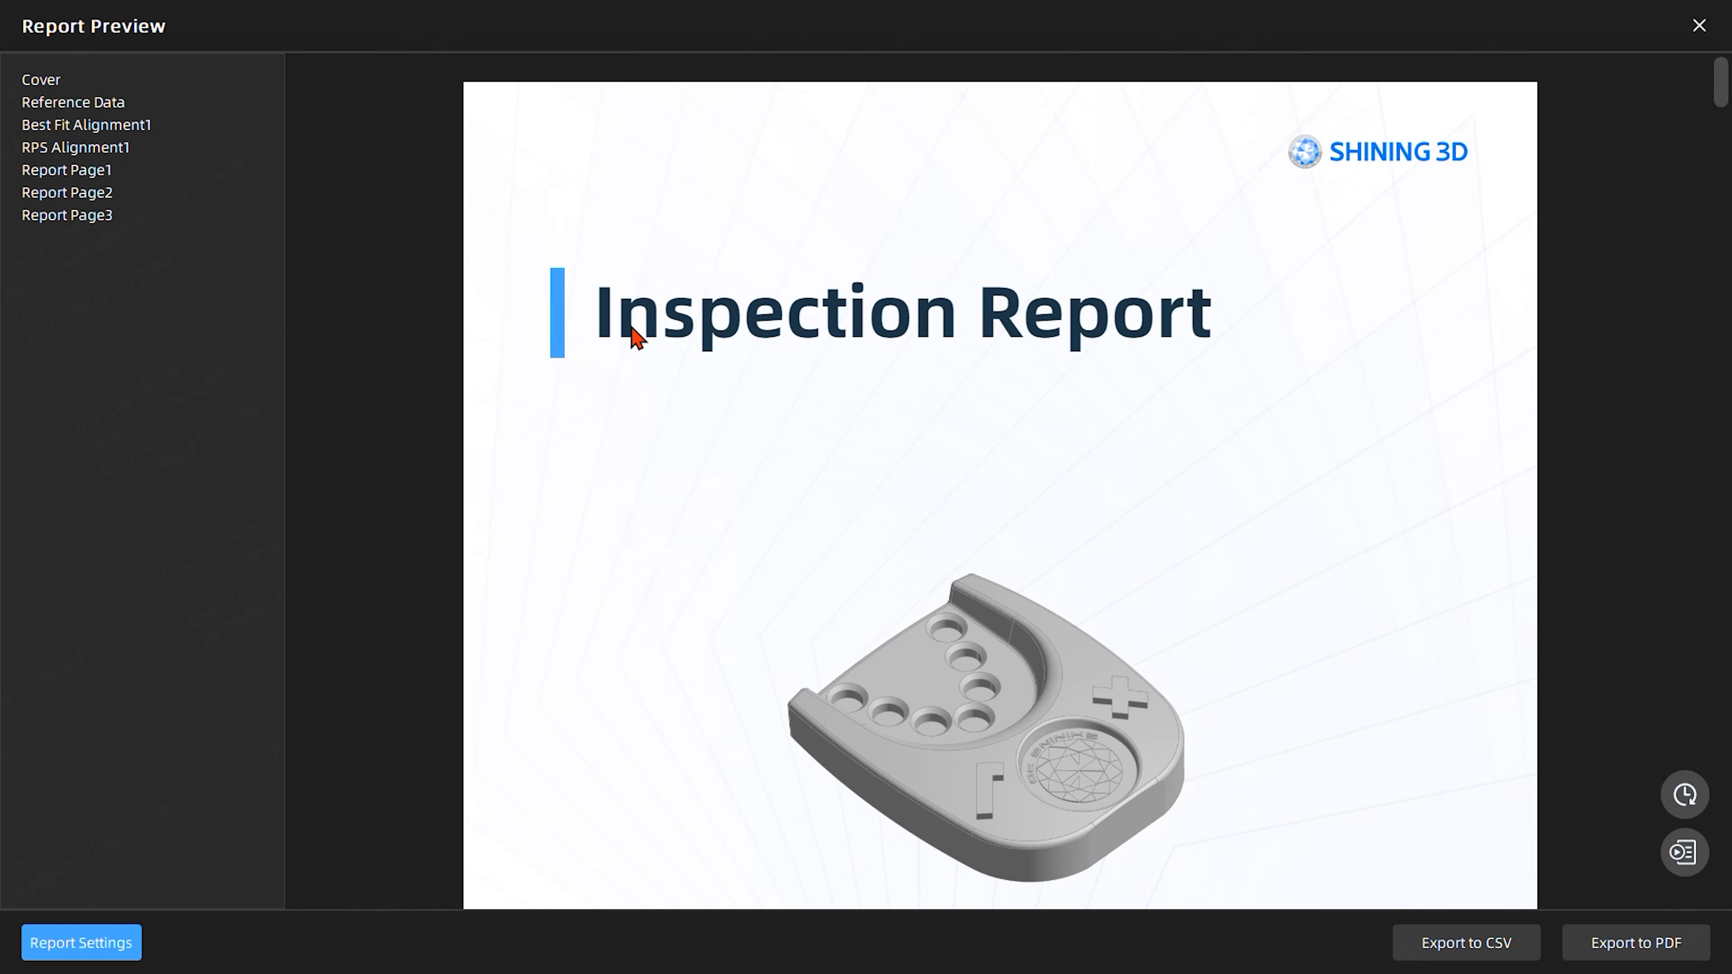
{"action": "scroll", "coordinate": [995, 518], "scroll_direction": "down", "scroll_amount": 5}
{"action": "scroll", "coordinate": [900, 488], "scroll_direction": "down", "scroll_amount": 10}
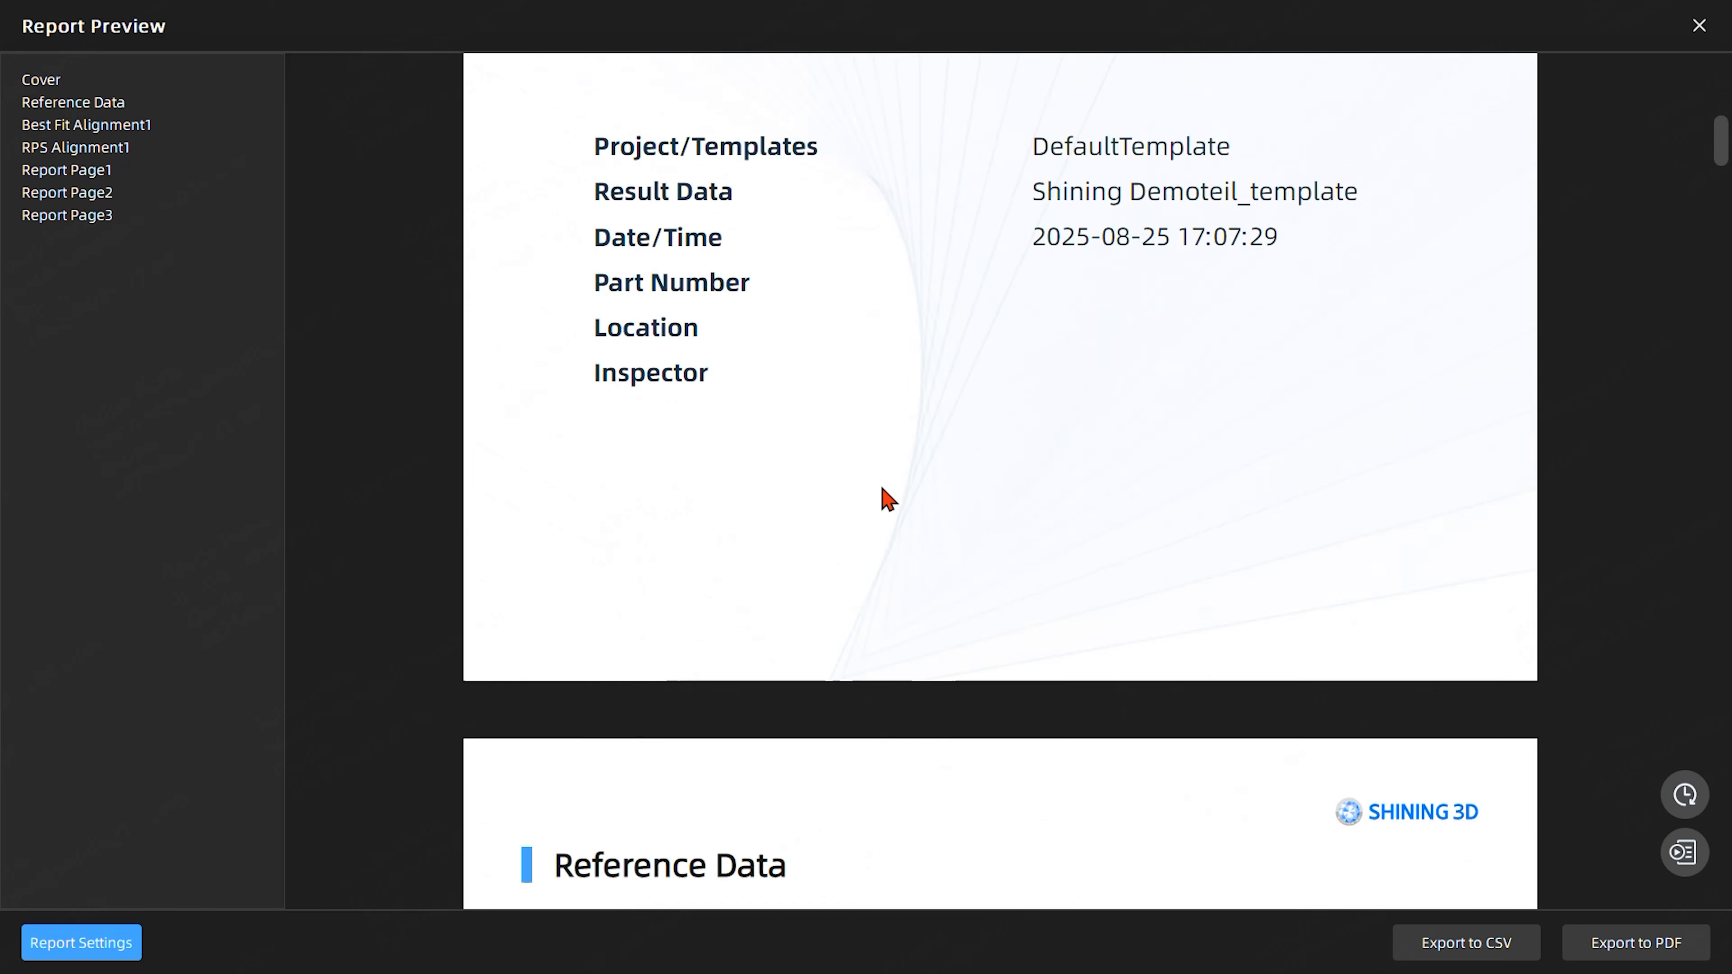
{"action": "scroll", "coordinate": [886, 471], "scroll_direction": "down", "scroll_amount": 10}
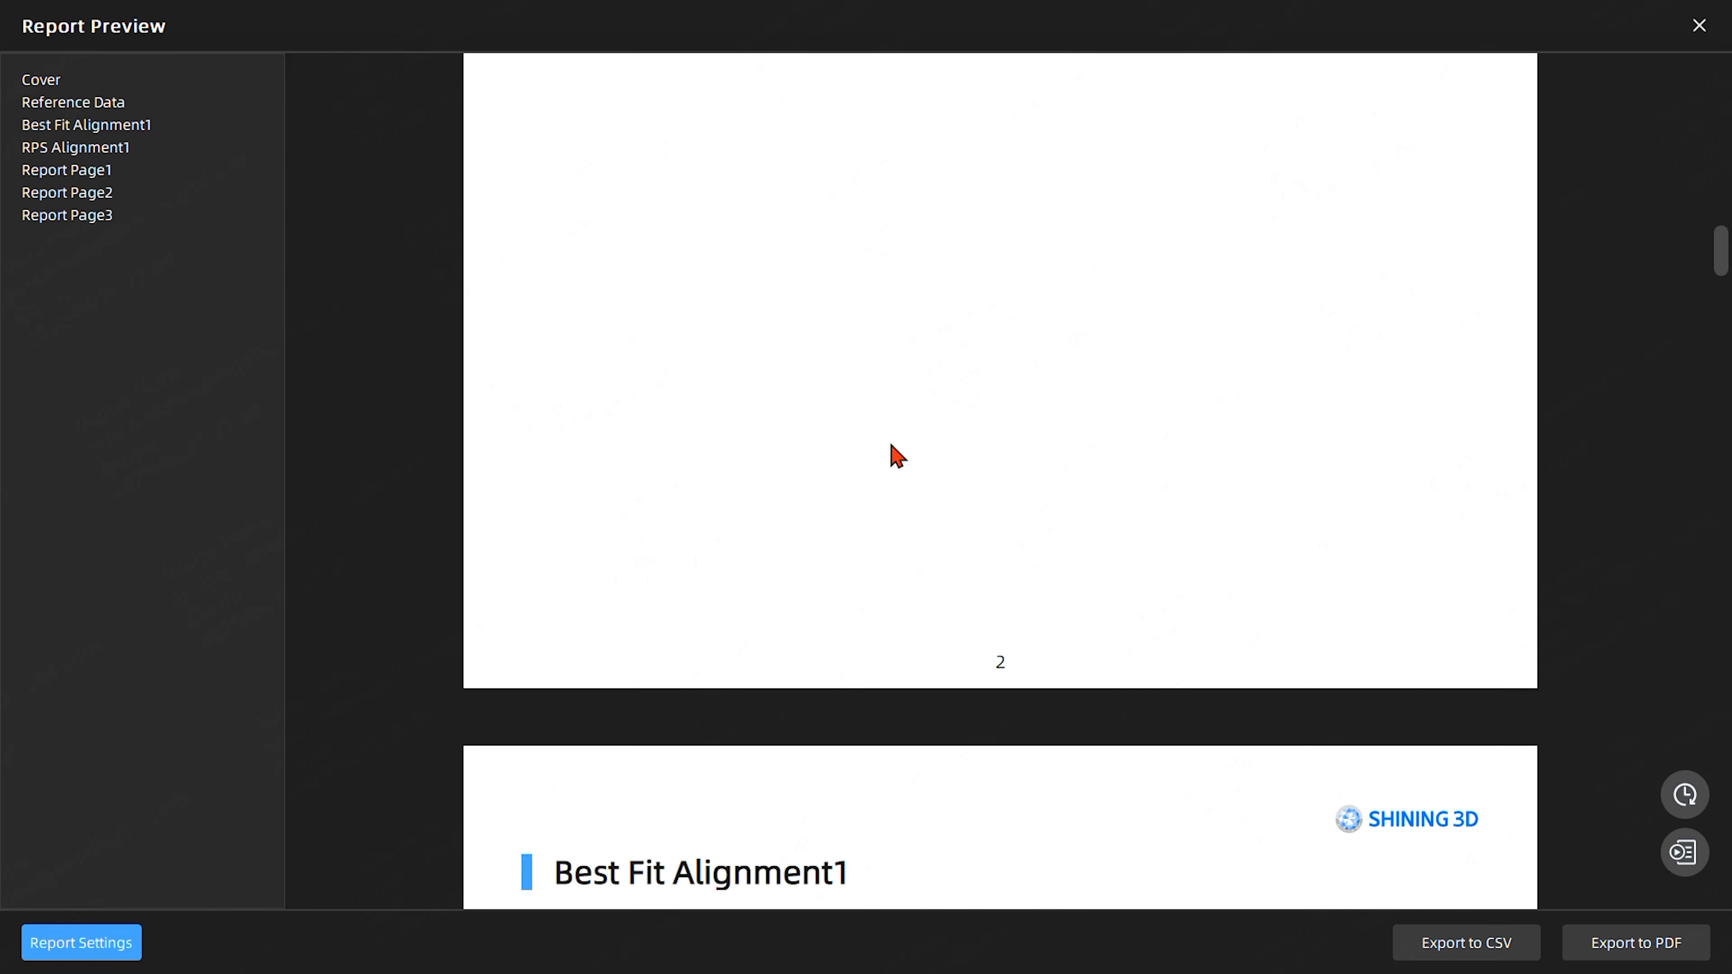
{"action": "scroll", "coordinate": [907, 447], "scroll_direction": "down", "scroll_amount": 8}
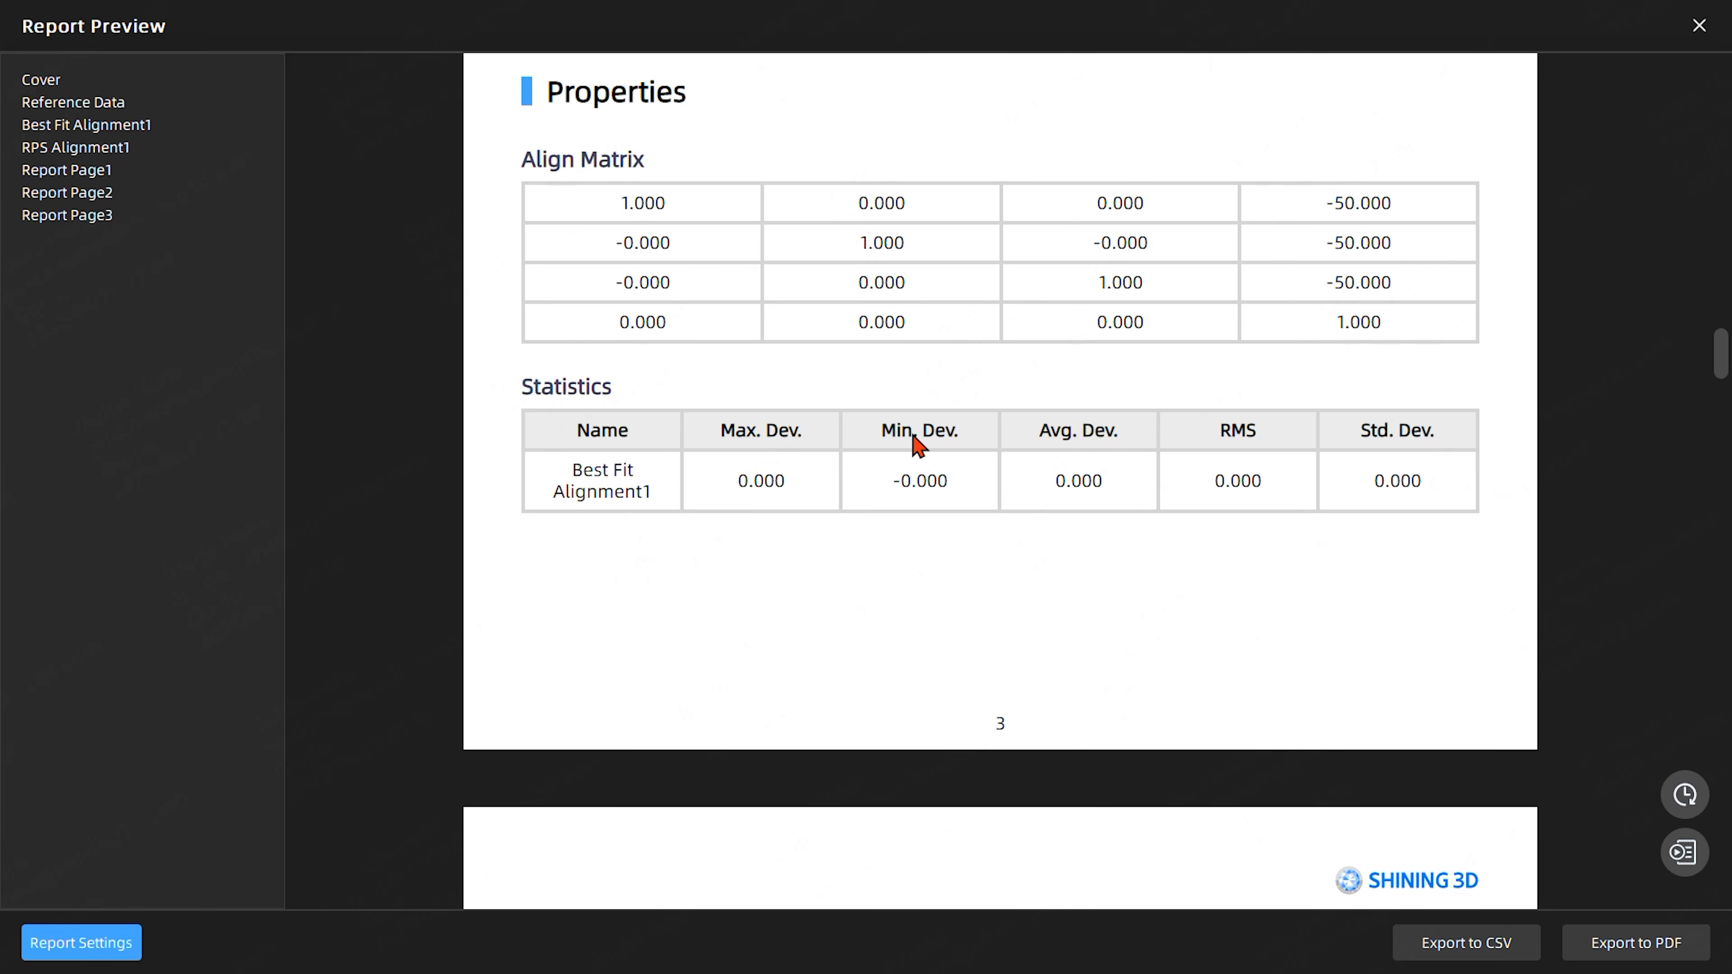
{"action": "scroll", "coordinate": [917, 445], "scroll_direction": "down", "scroll_amount": 20}
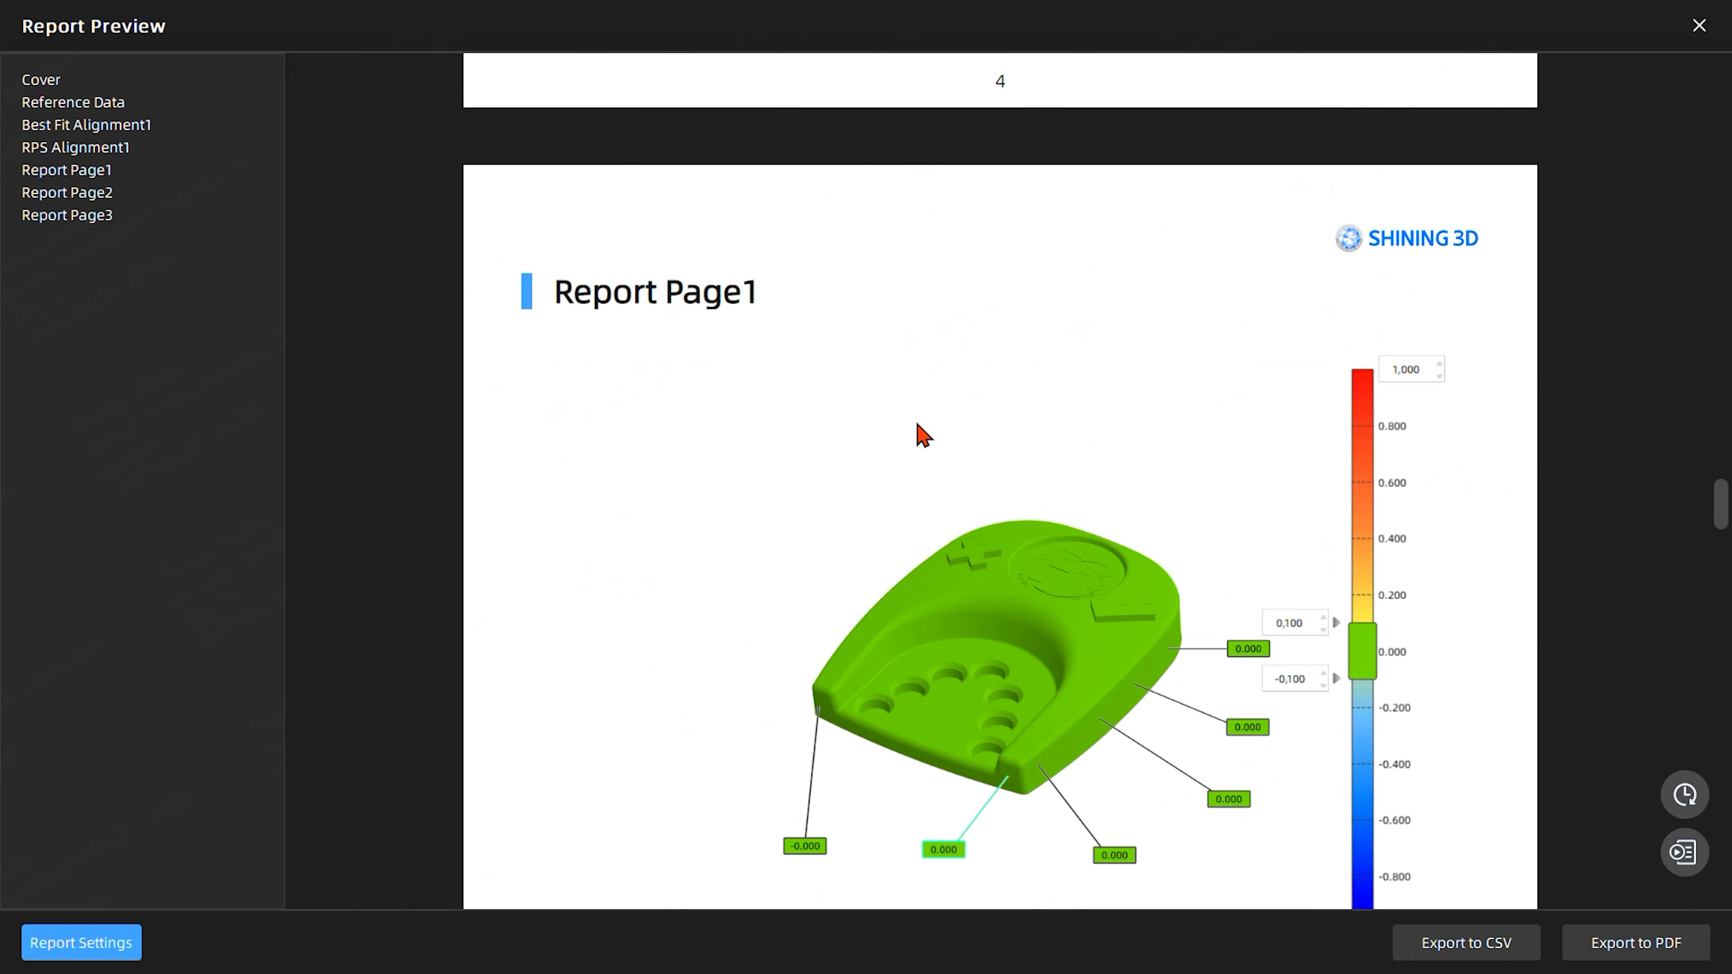
{"action": "scroll", "coordinate": [922, 435], "scroll_direction": "down", "scroll_amount": 8}
{"action": "scroll", "coordinate": [919, 435], "scroll_direction": "down", "scroll_amount": 8}
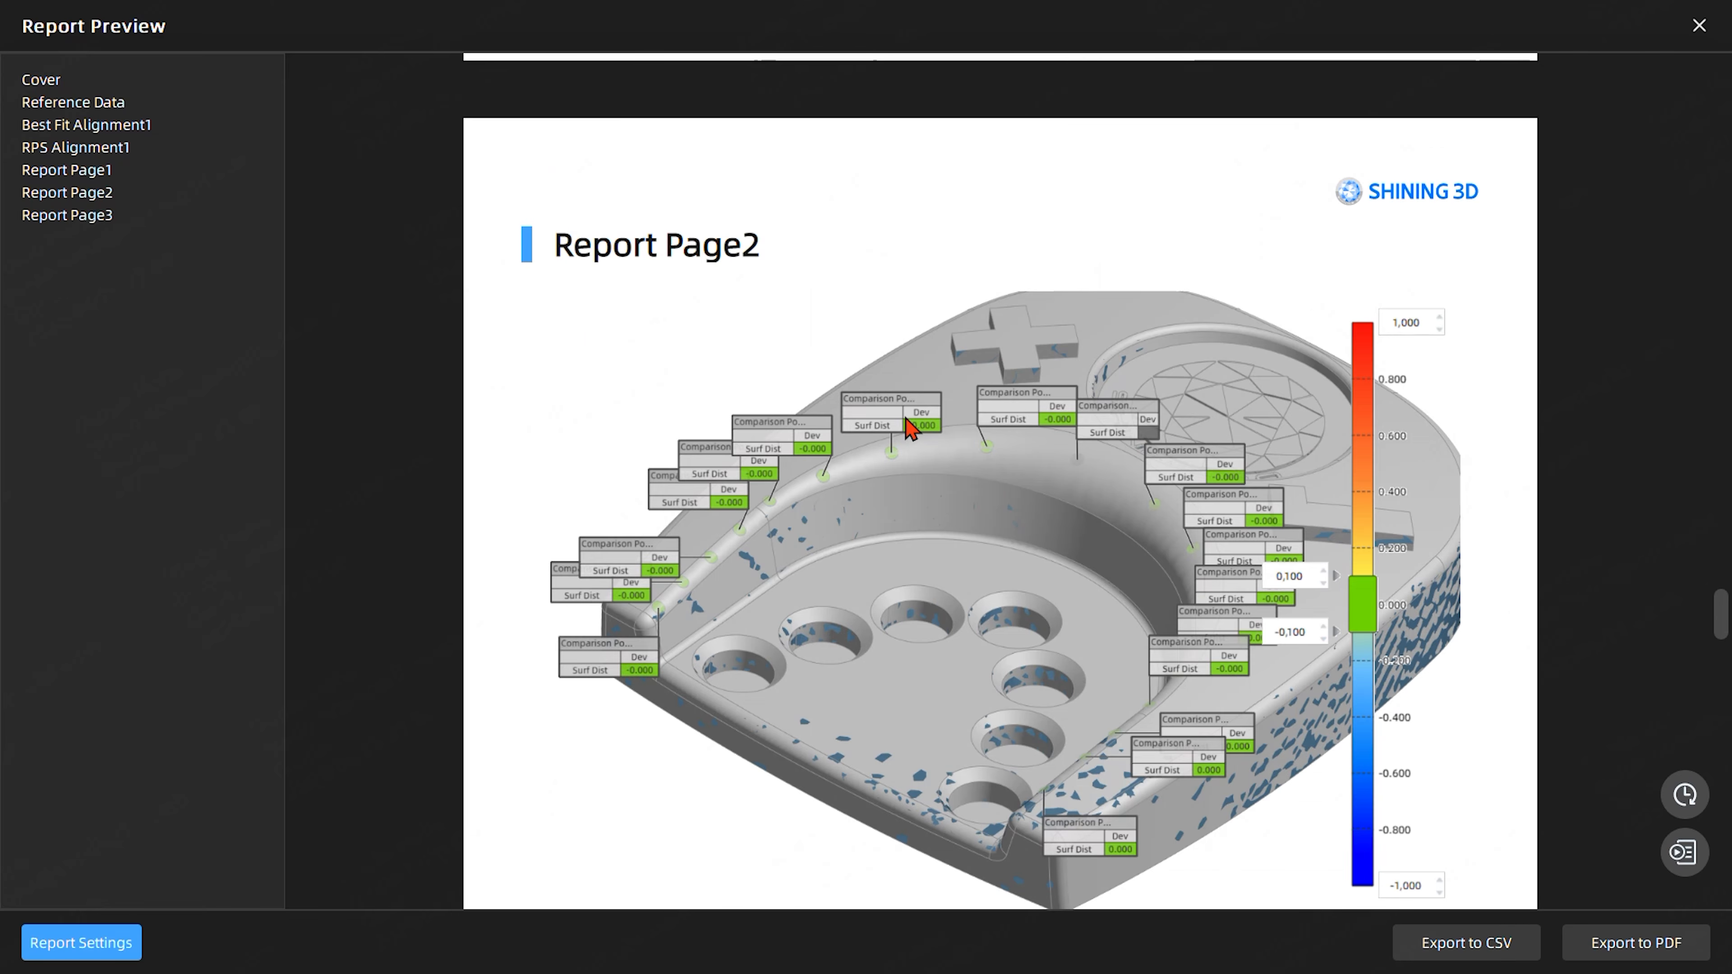
{"action": "scroll", "coordinate": [909, 426], "scroll_direction": "down", "scroll_amount": 10}
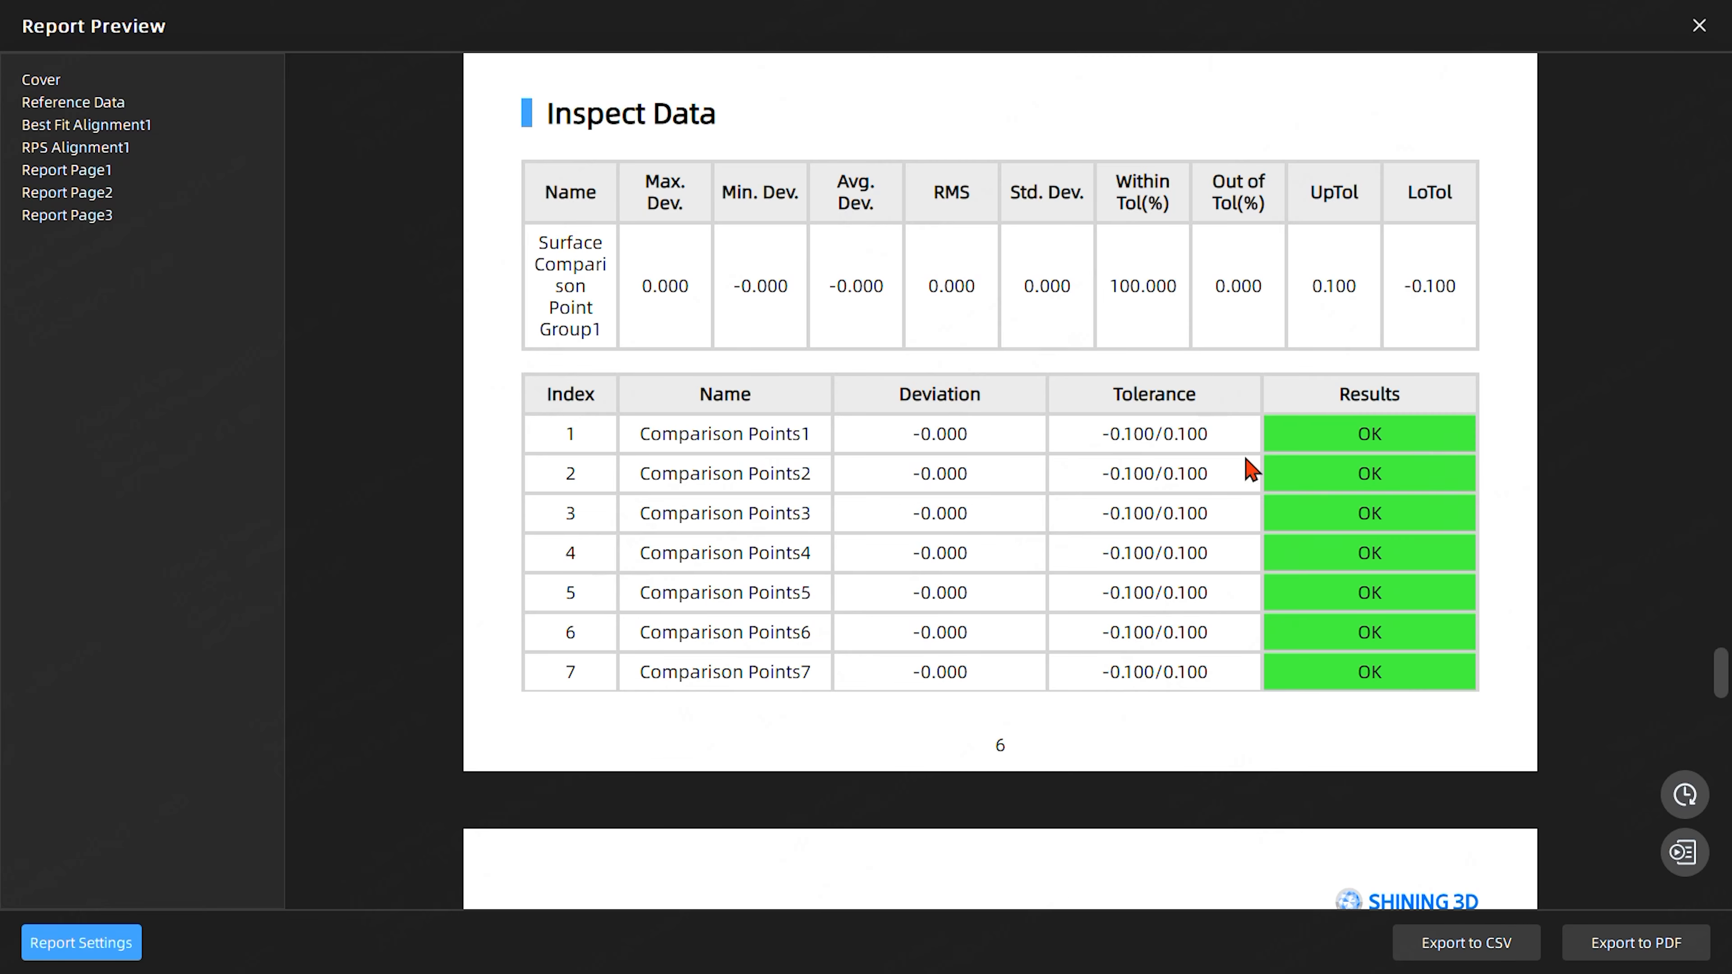
{"action": "scroll", "coordinate": [1110, 418], "scroll_direction": "down", "scroll_amount": 12}
{"action": "scroll", "coordinate": [1041, 231], "scroll_direction": "down", "scroll_amount": 15}
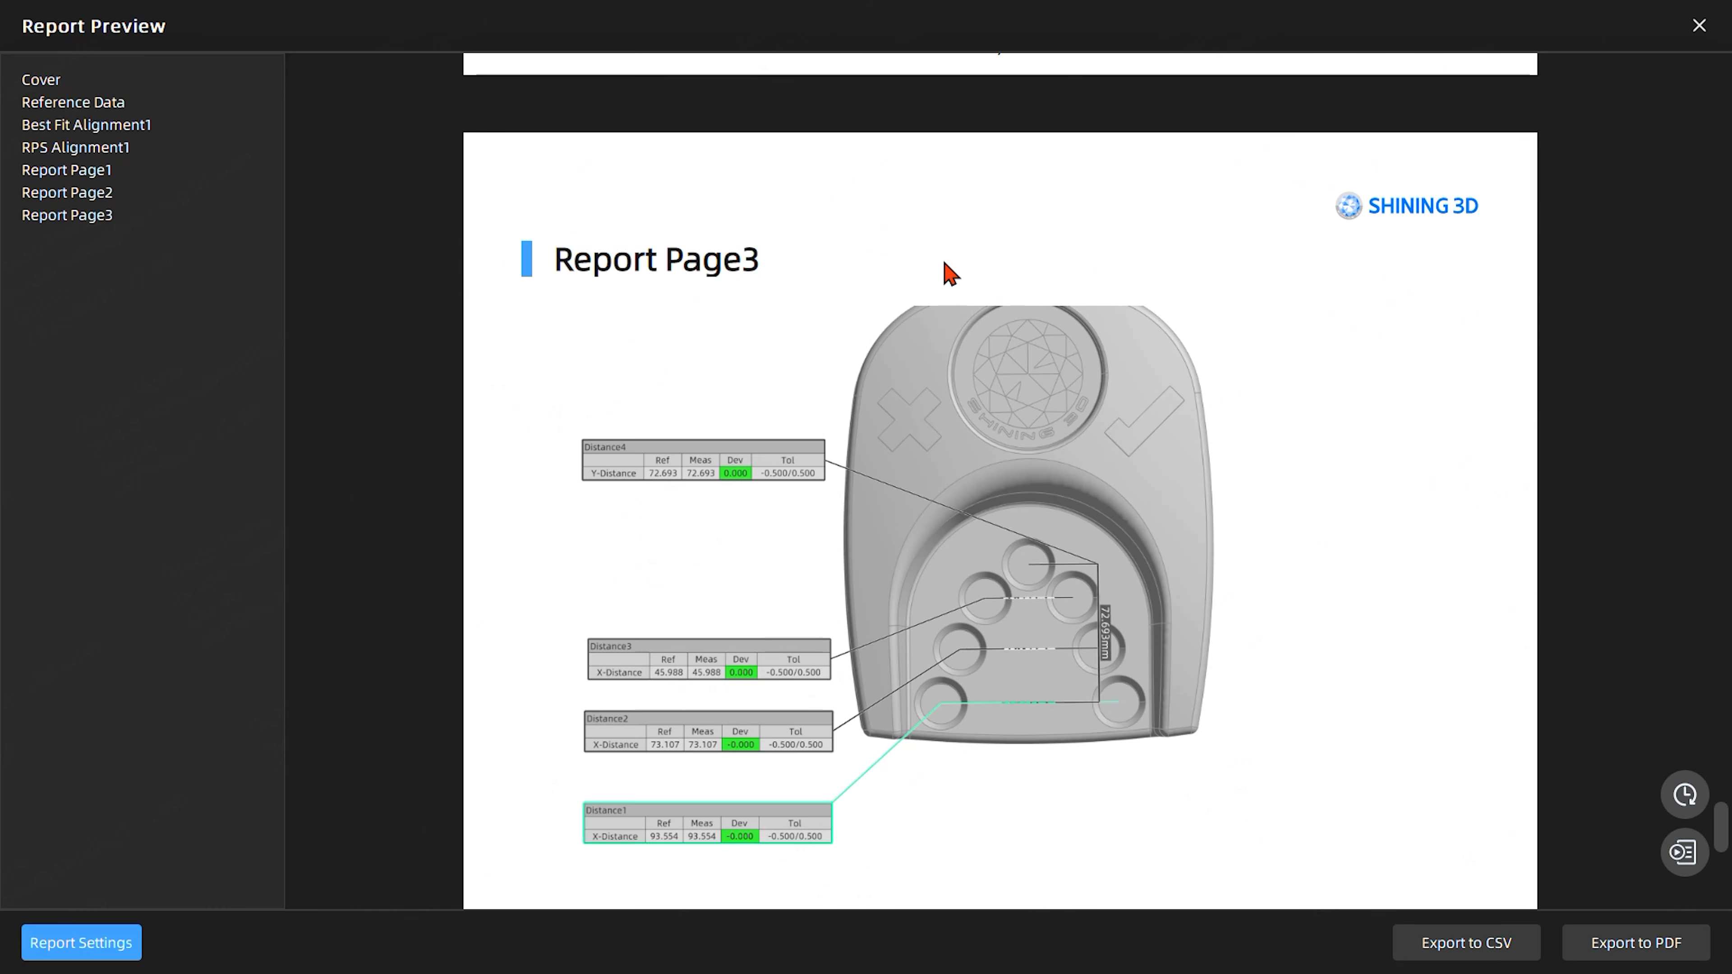
{"action": "scroll", "coordinate": [882, 495], "scroll_direction": "down", "scroll_amount": 8}
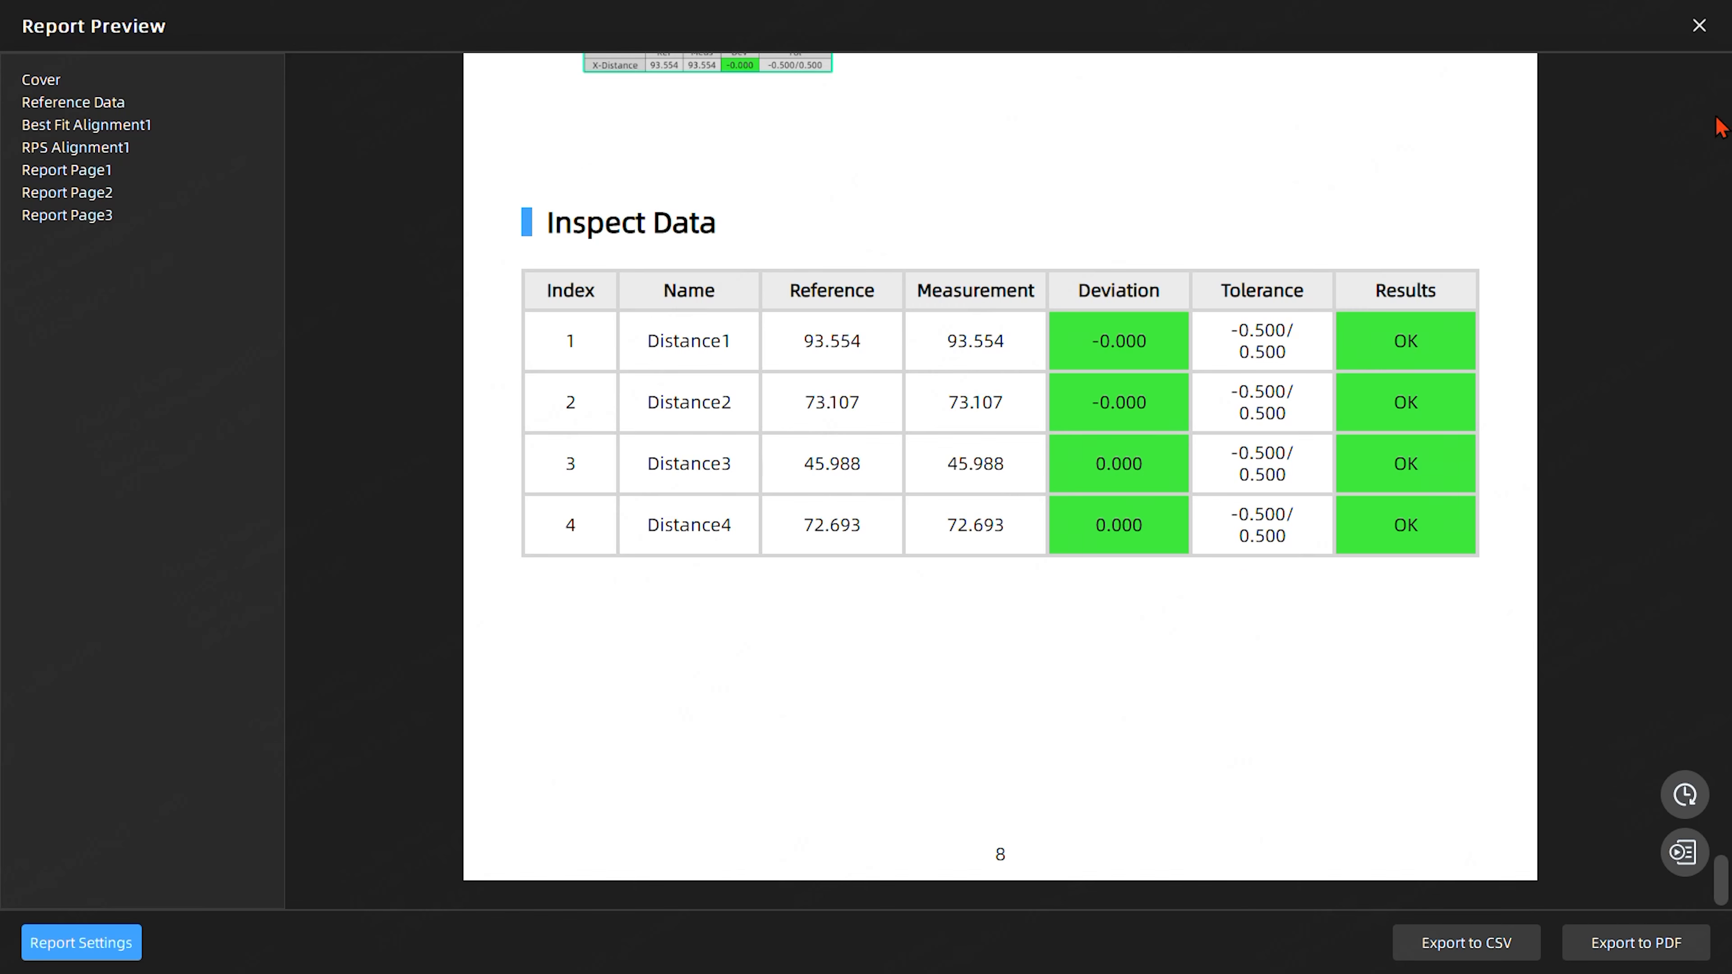
{"action": "left_click", "coordinate": [1699, 25]}
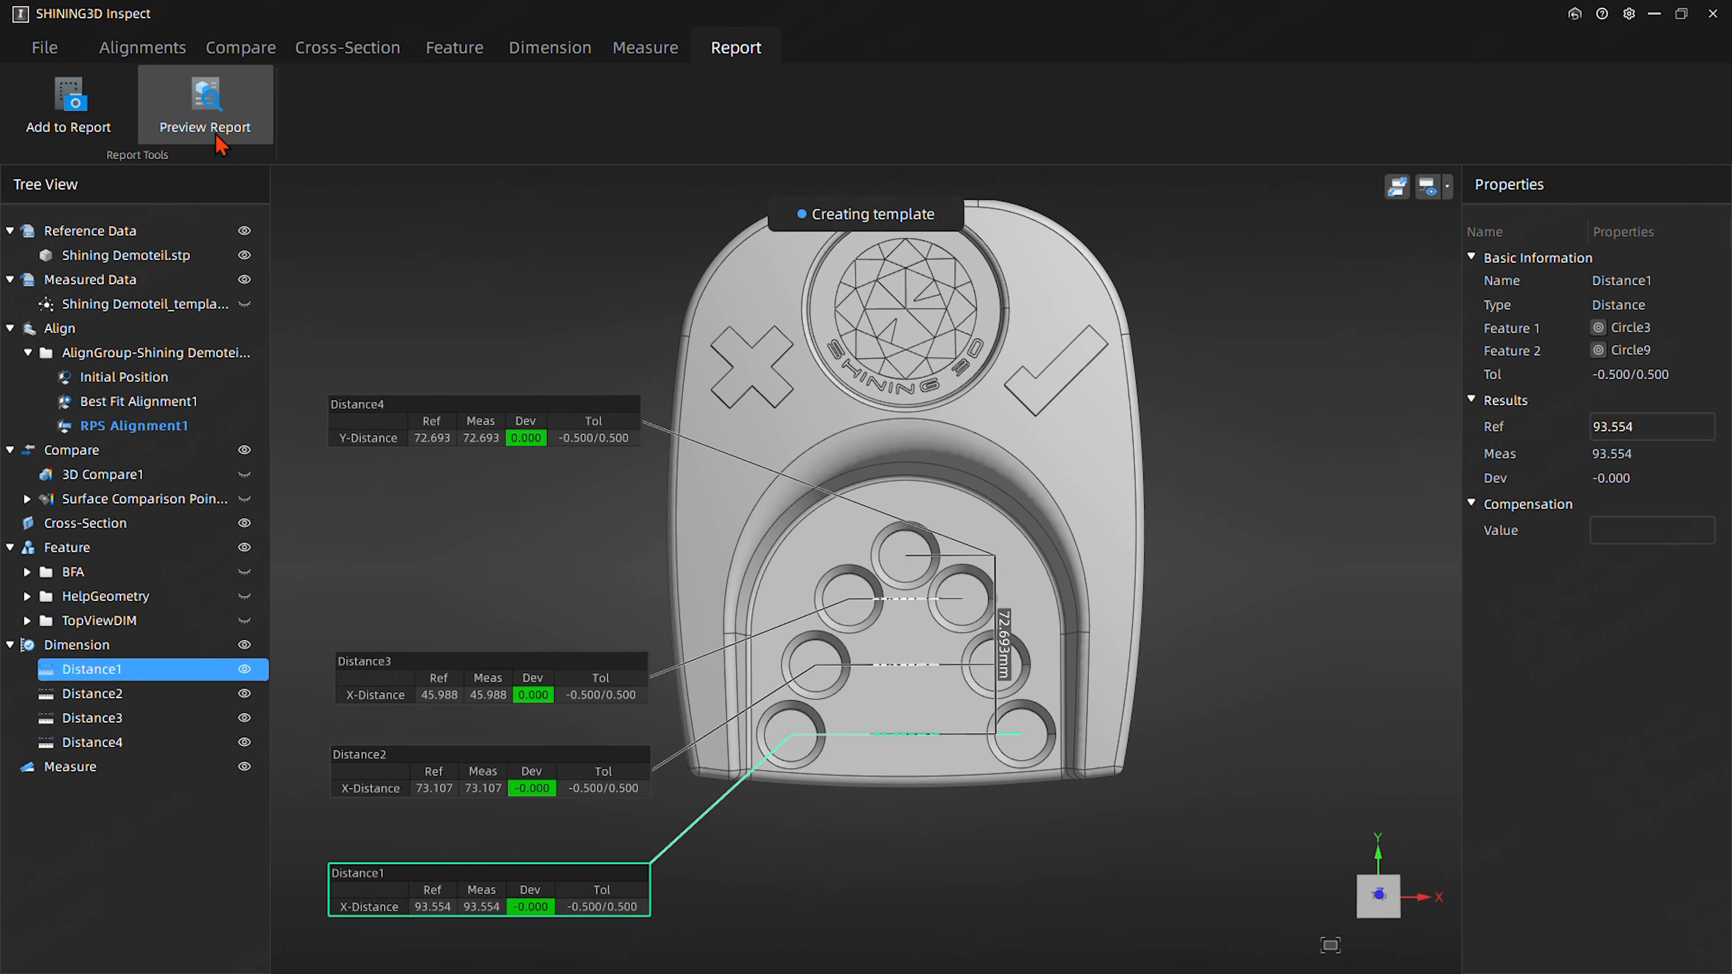
- Save the automation template as DefaultTemplate.SNITemplate in the Training Reverse Engineering folder
{"action": "left_click", "coordinate": [74, 53]}
{"action": "left_click", "coordinate": [479, 130]}
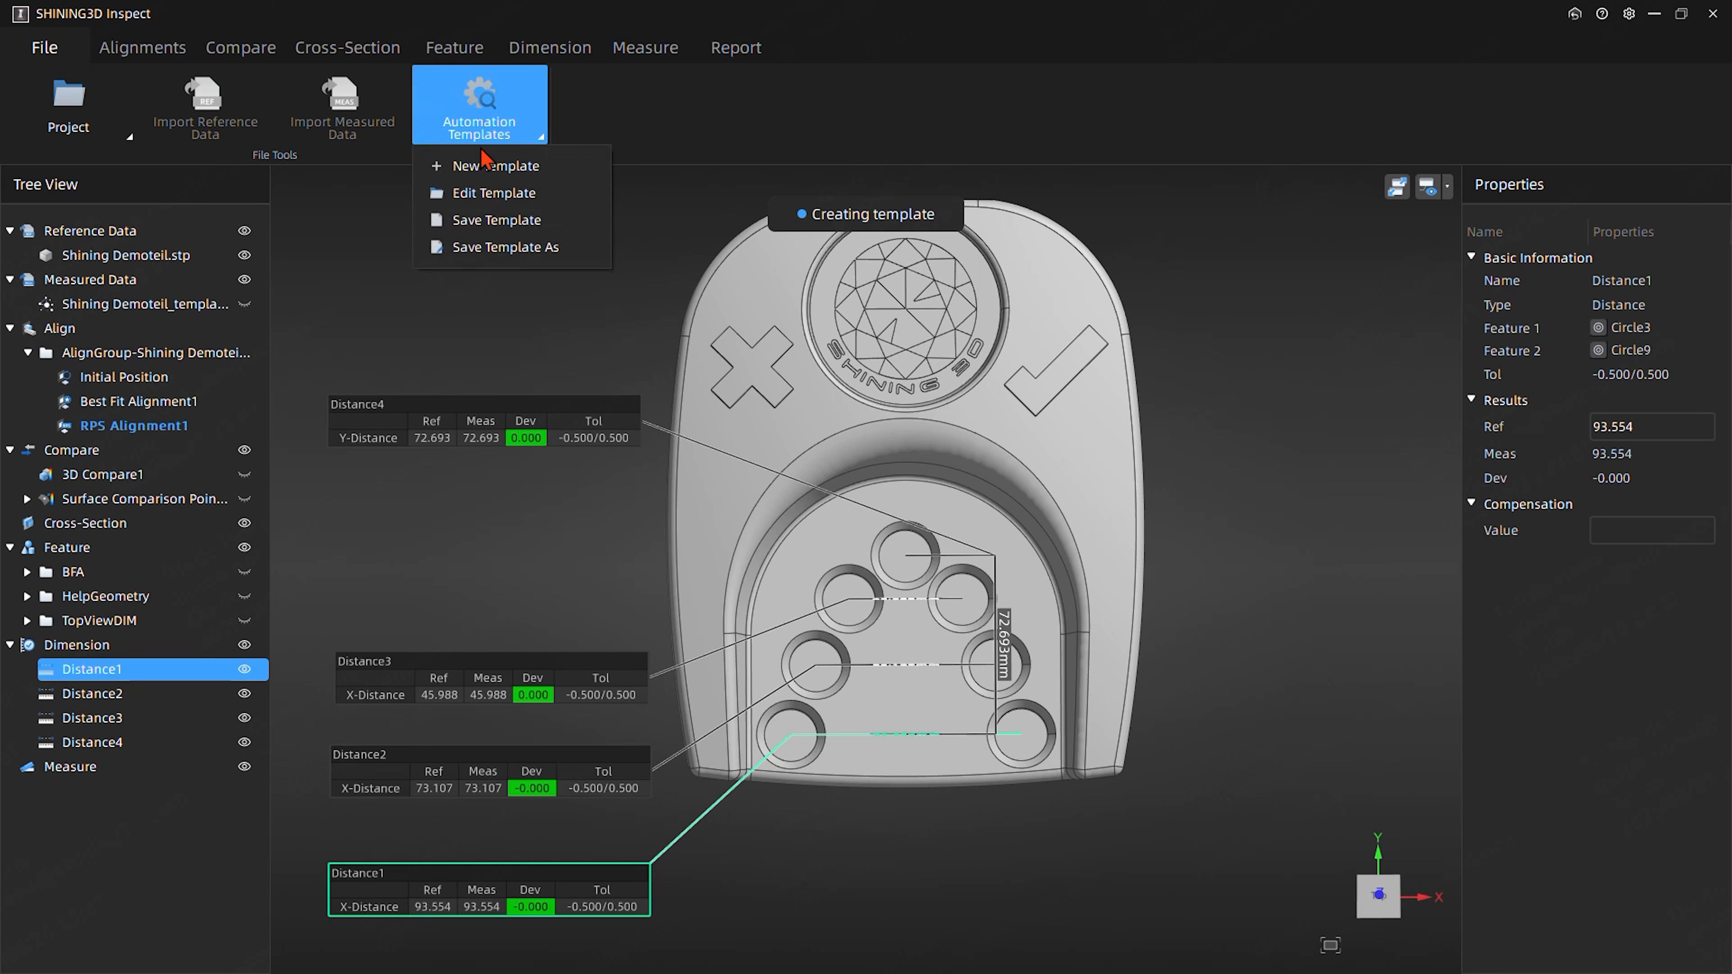
{"action": "left_click", "coordinate": [487, 248]}
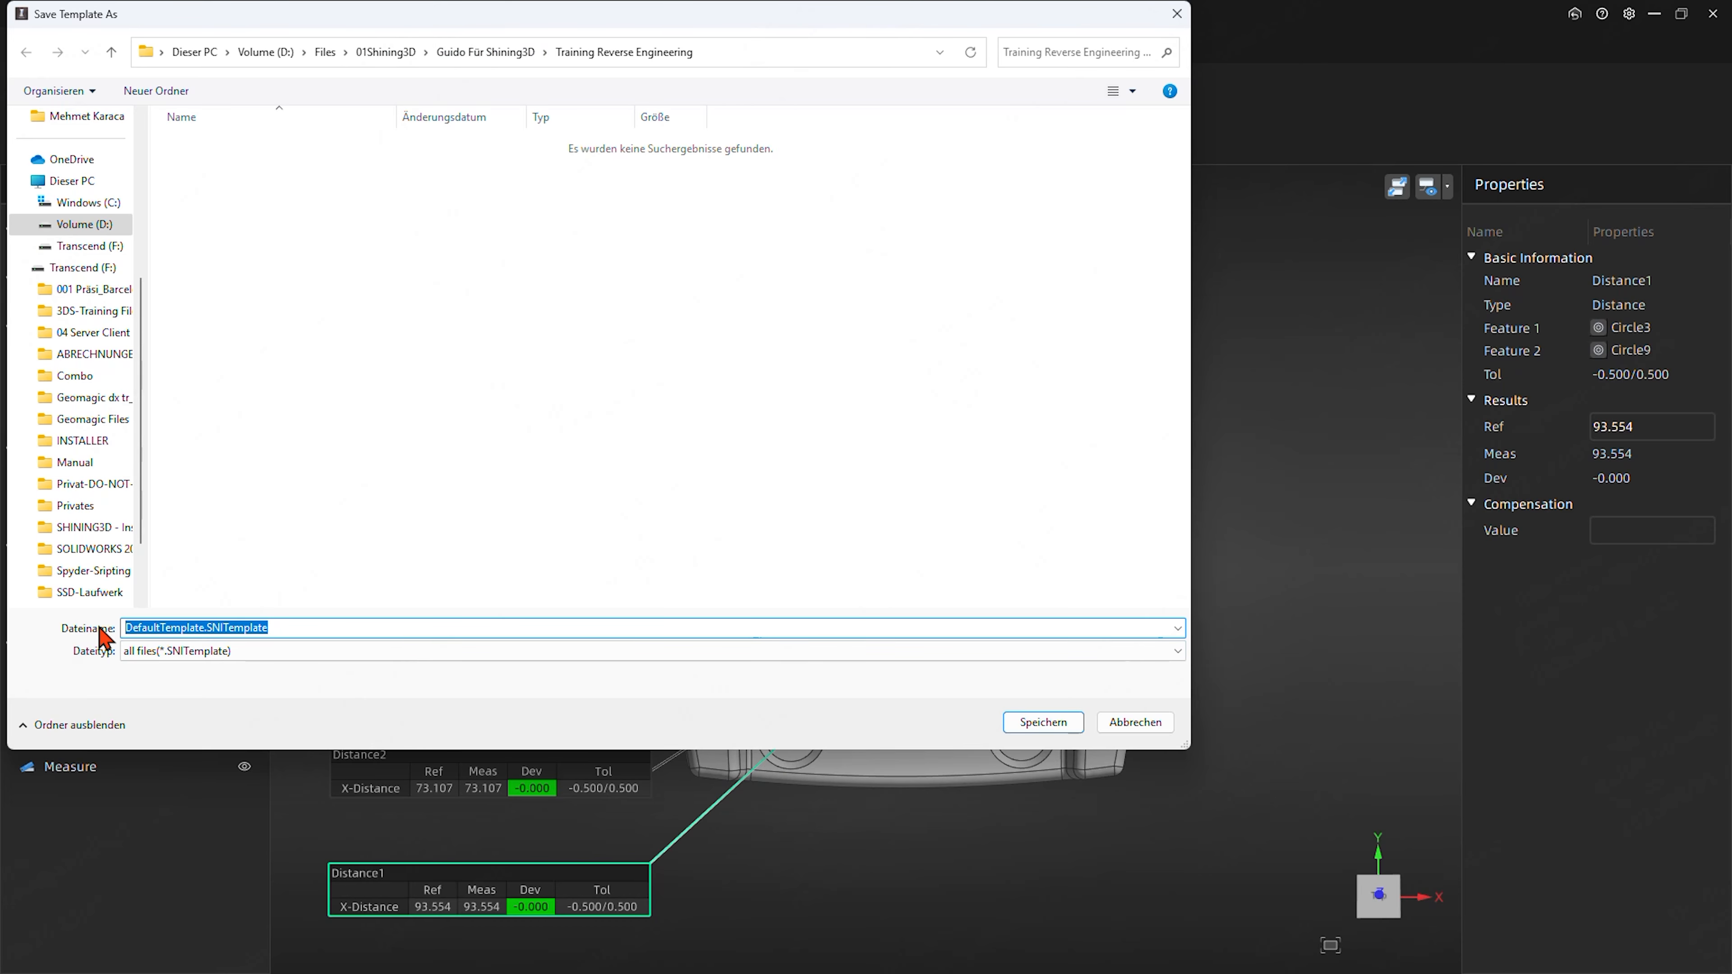
{"action": "left_click", "coordinate": [1052, 728]}
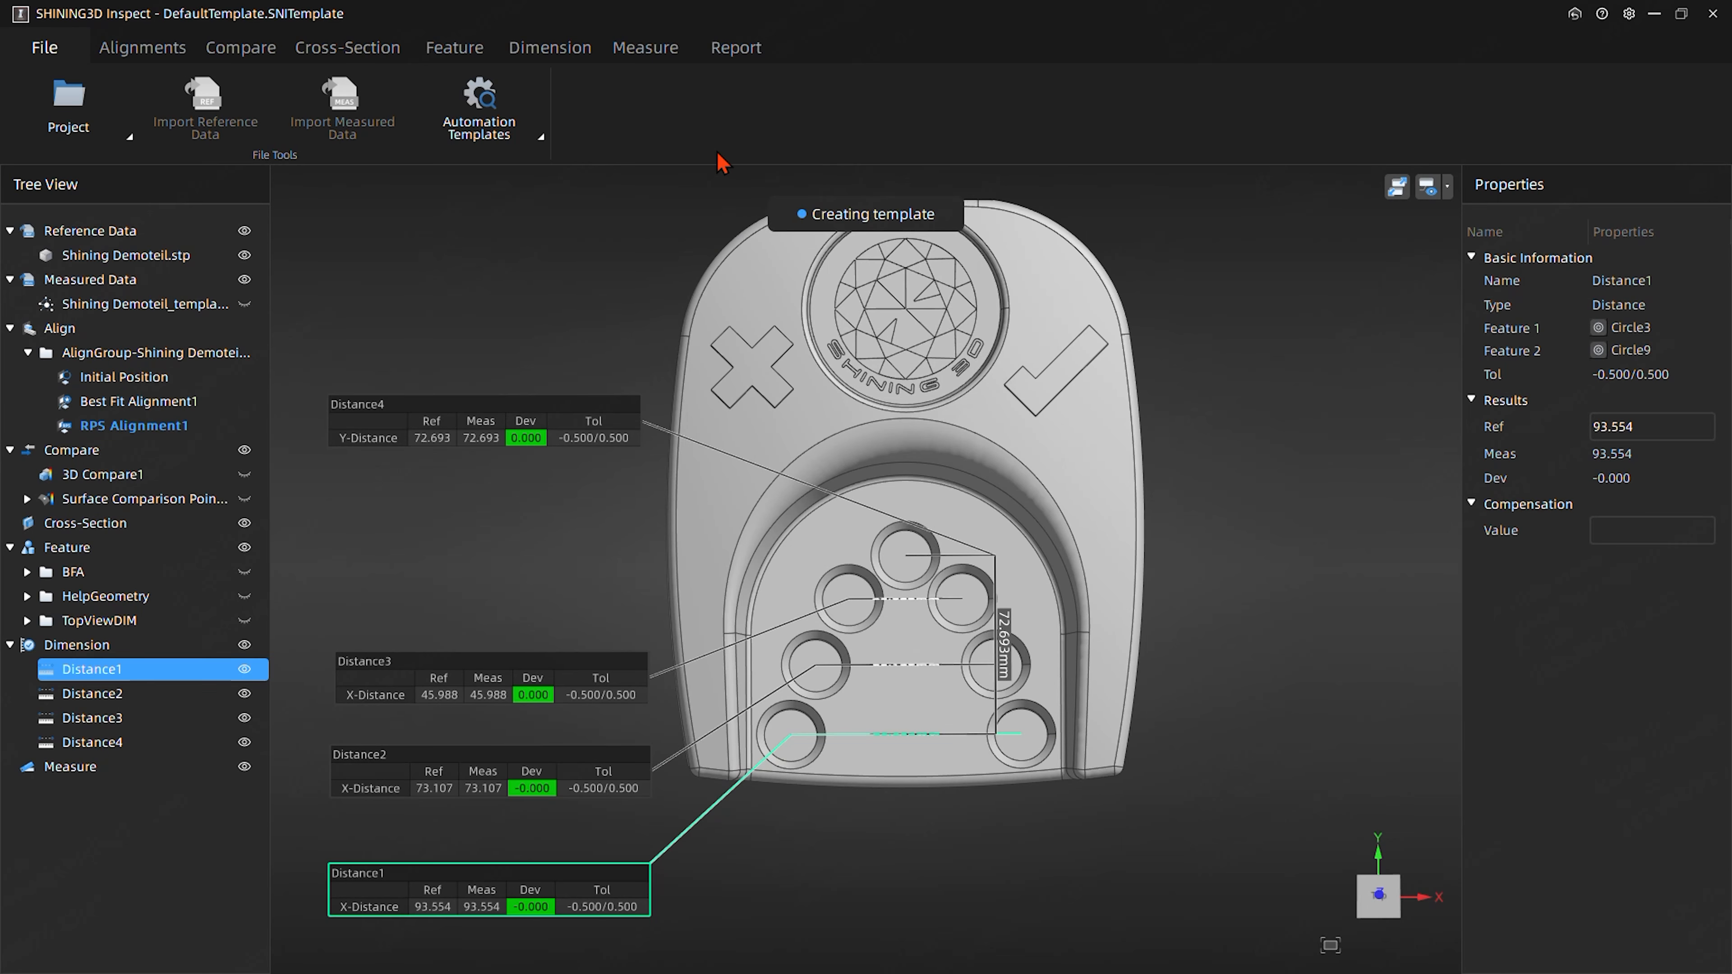
- Leave template creation by starting a new project, quitting the current template without saving it again
{"action": "left_click", "coordinate": [68, 113]}
{"action": "mouse_move", "coordinate": [100, 170]}
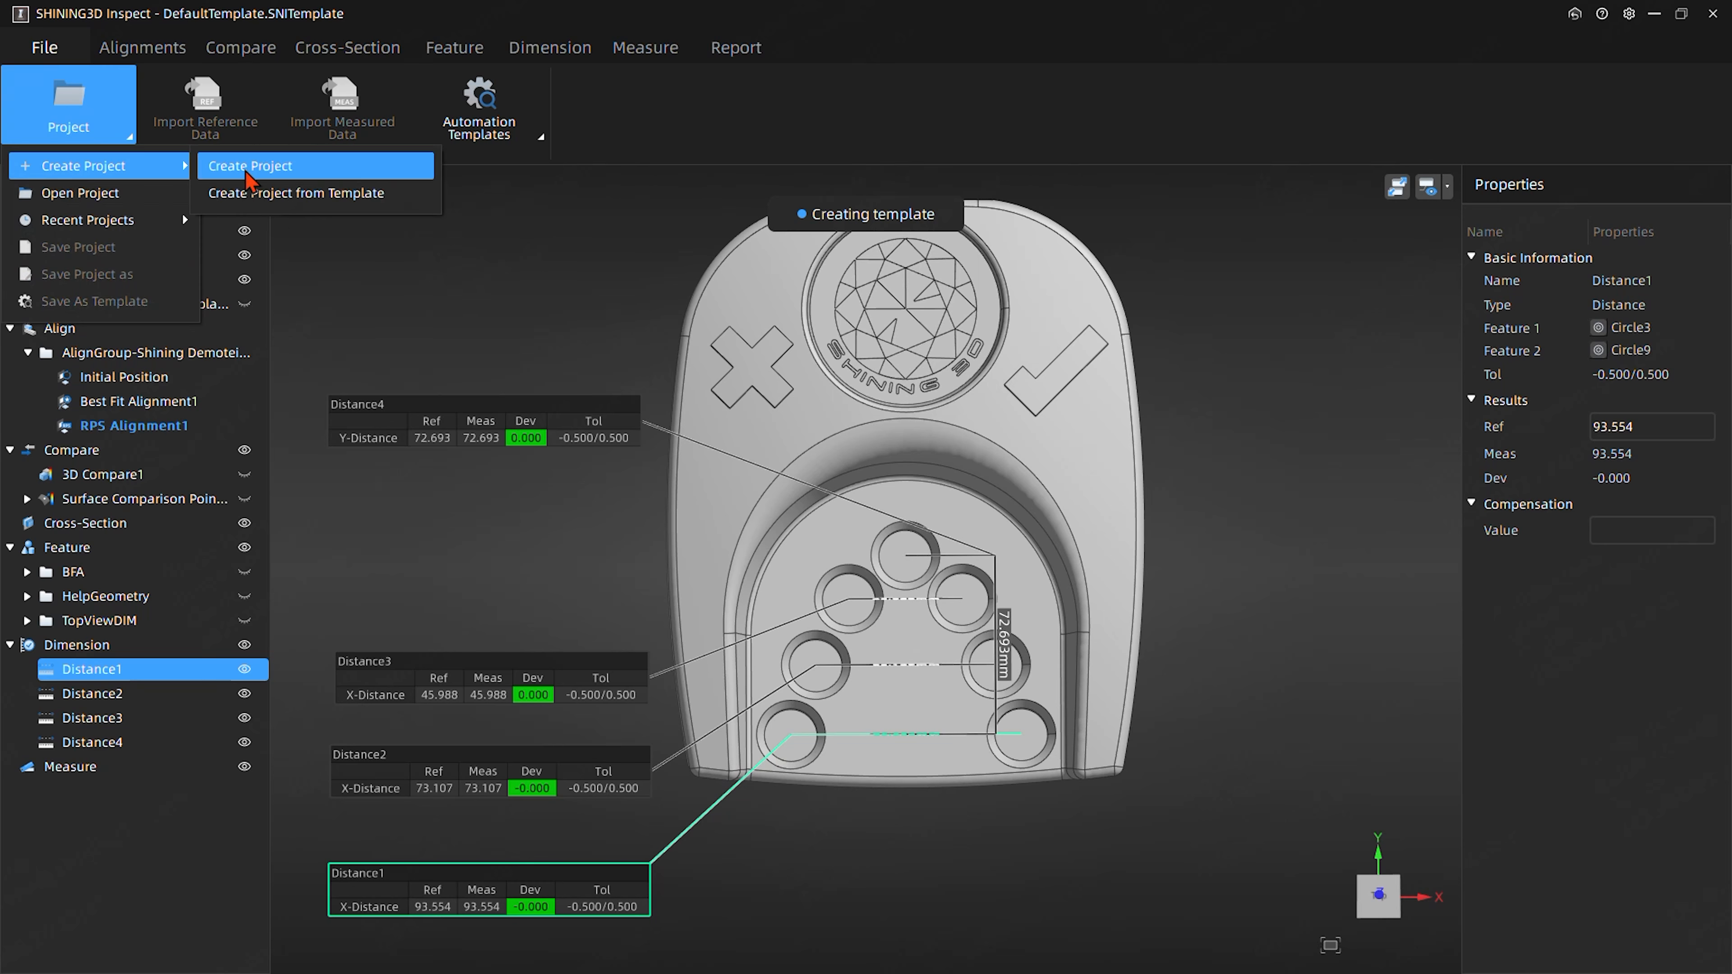
{"action": "left_click", "coordinate": [246, 174]}
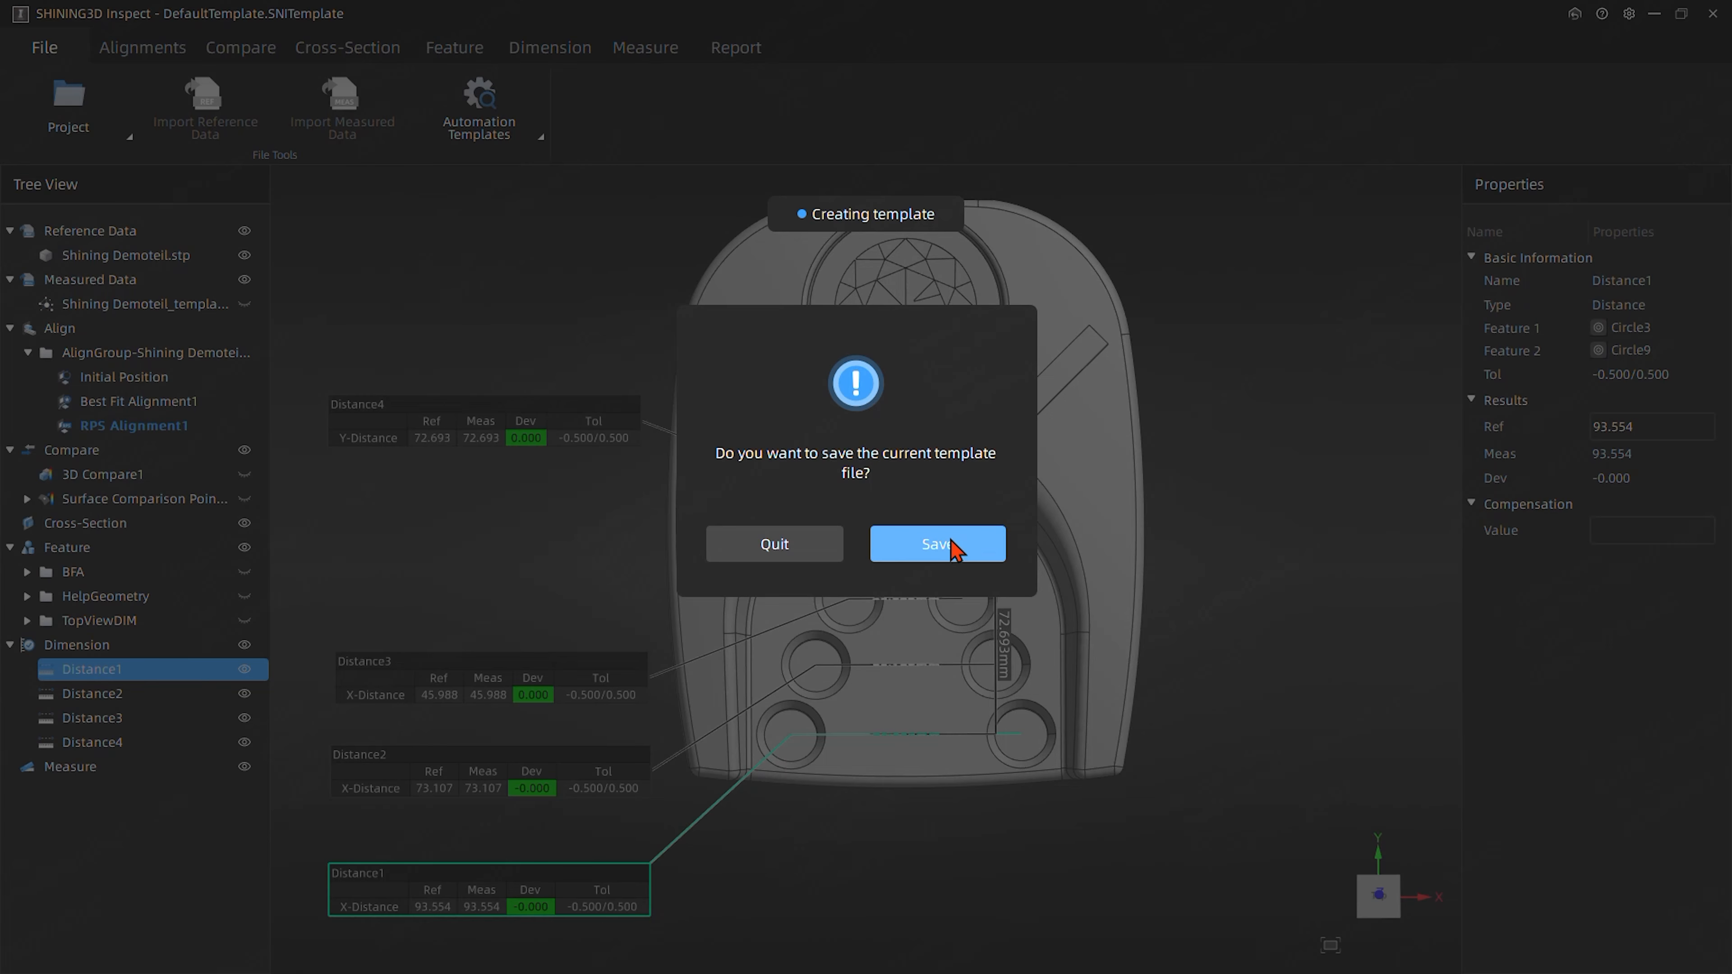
{"action": "left_click", "coordinate": [812, 557]}
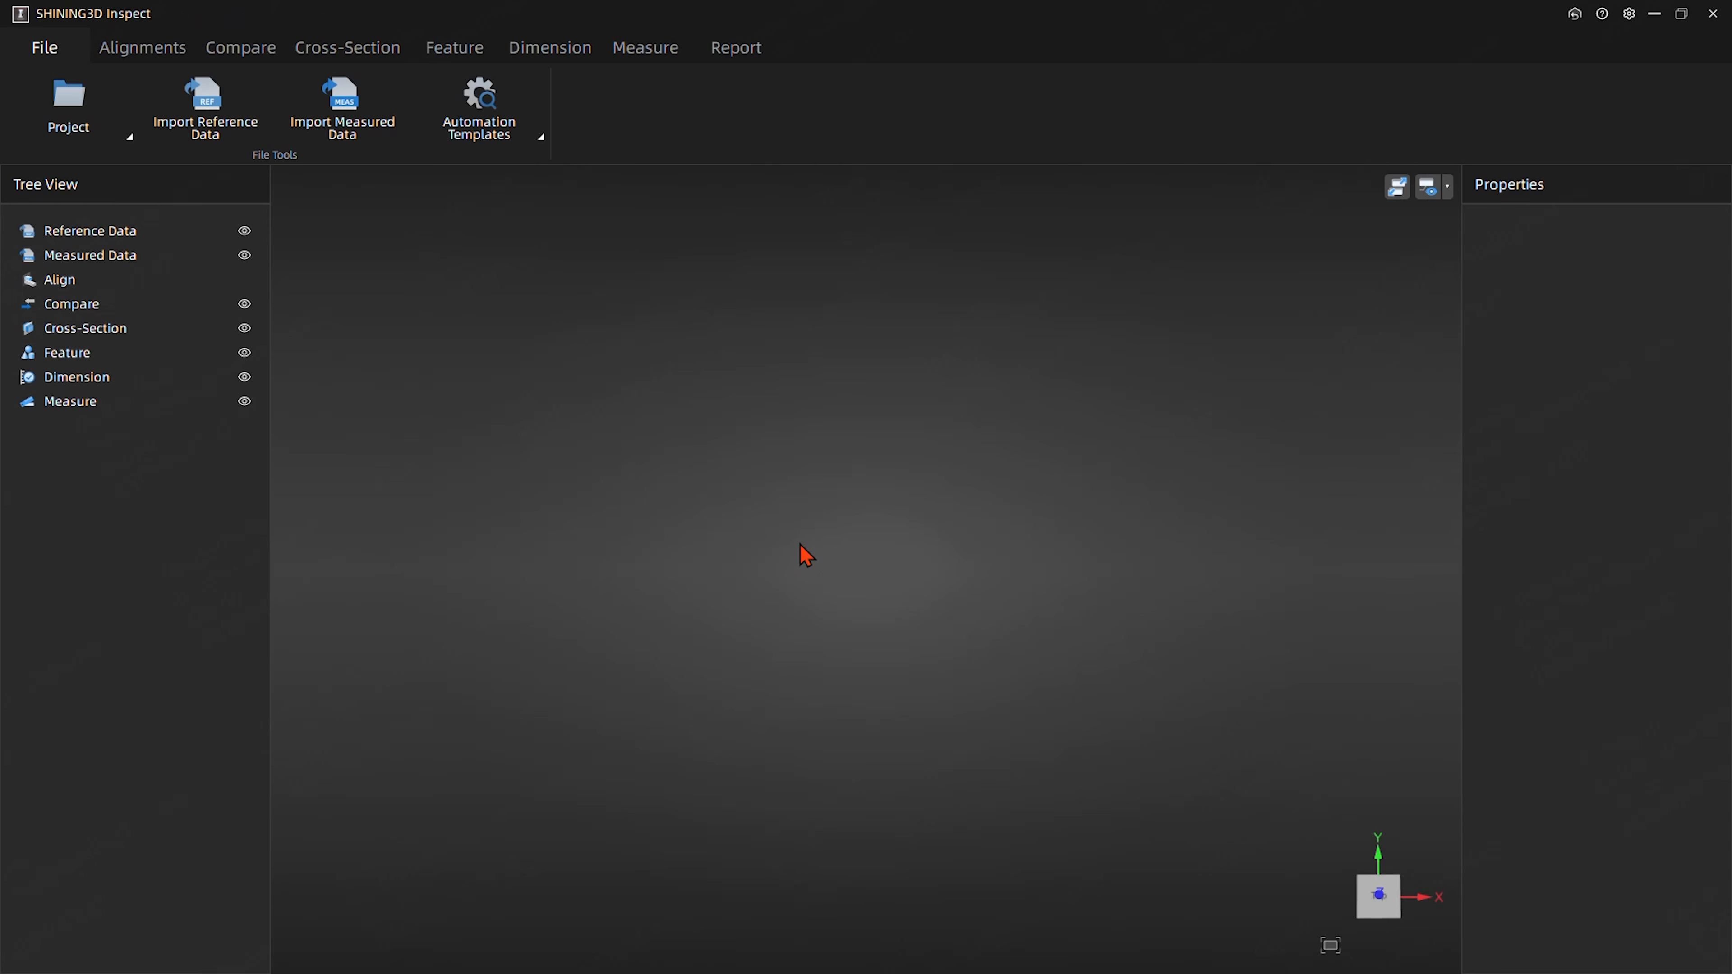
- Start creating a project from a template and load DefaultTemplate.SNITemplate as its template file
{"action": "left_click_drag", "start_coordinate": [783, 636], "coordinate": [609, 386]}
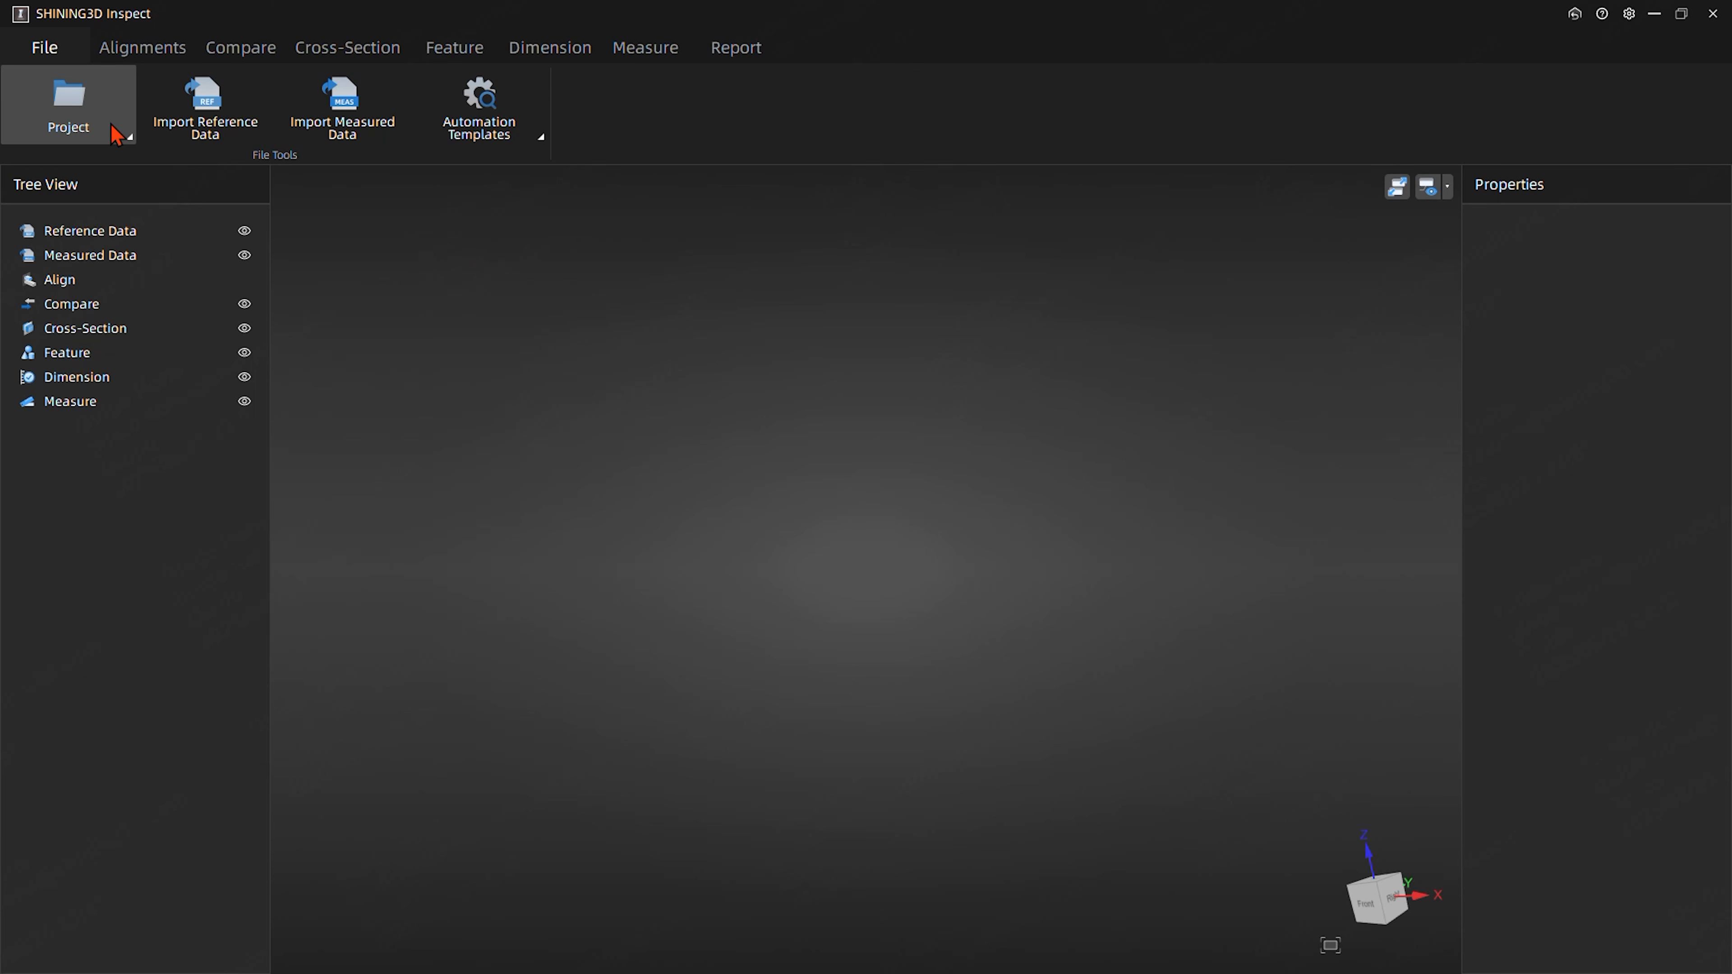
{"action": "left_click", "coordinate": [120, 132]}
{"action": "mouse_move", "coordinate": [102, 179]}
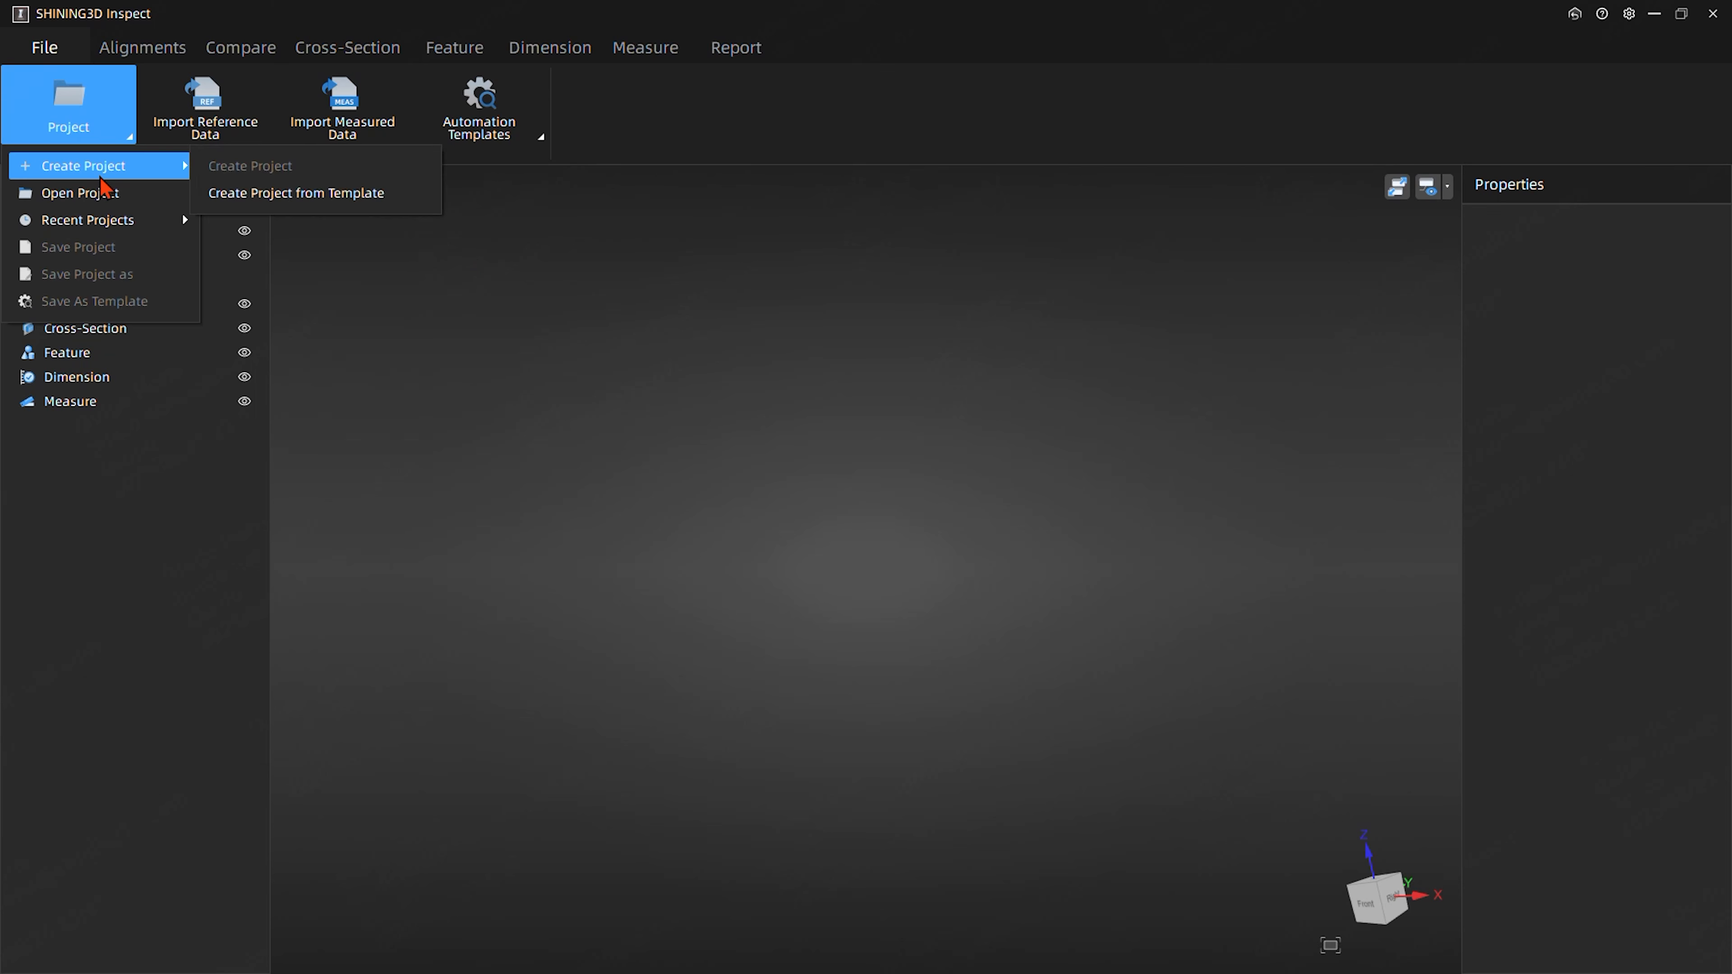
{"action": "left_click", "coordinate": [315, 194]}
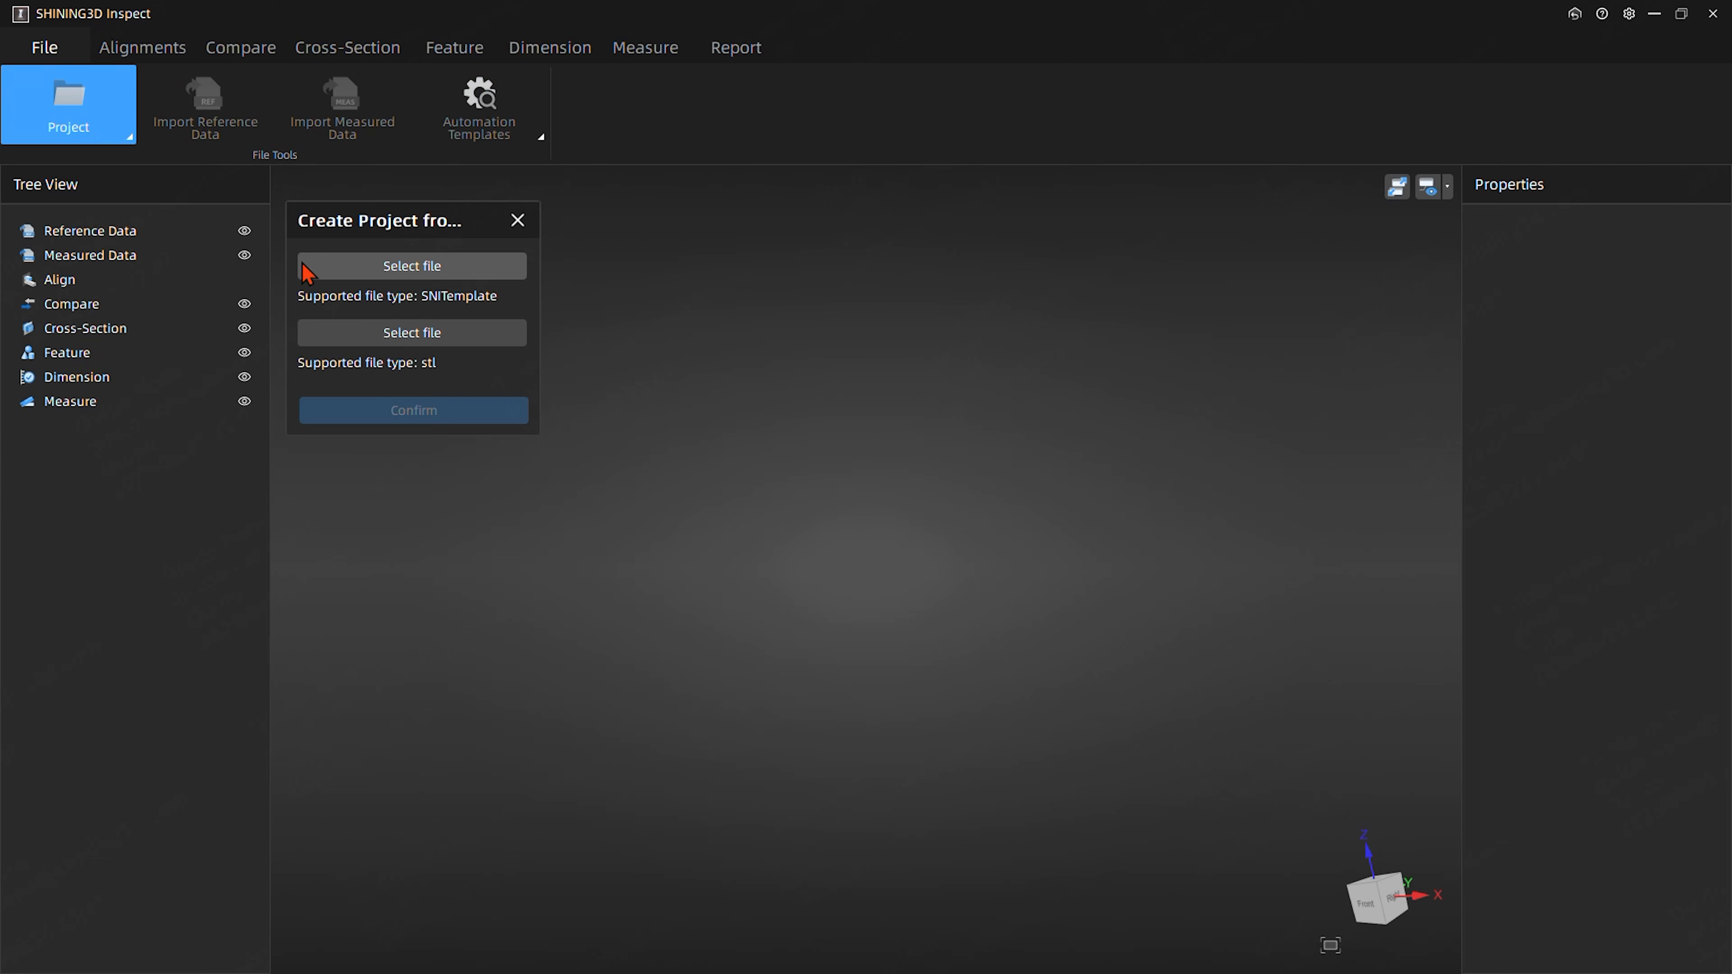
{"action": "left_click", "coordinate": [396, 268]}
{"action": "left_click", "coordinate": [607, 345]}
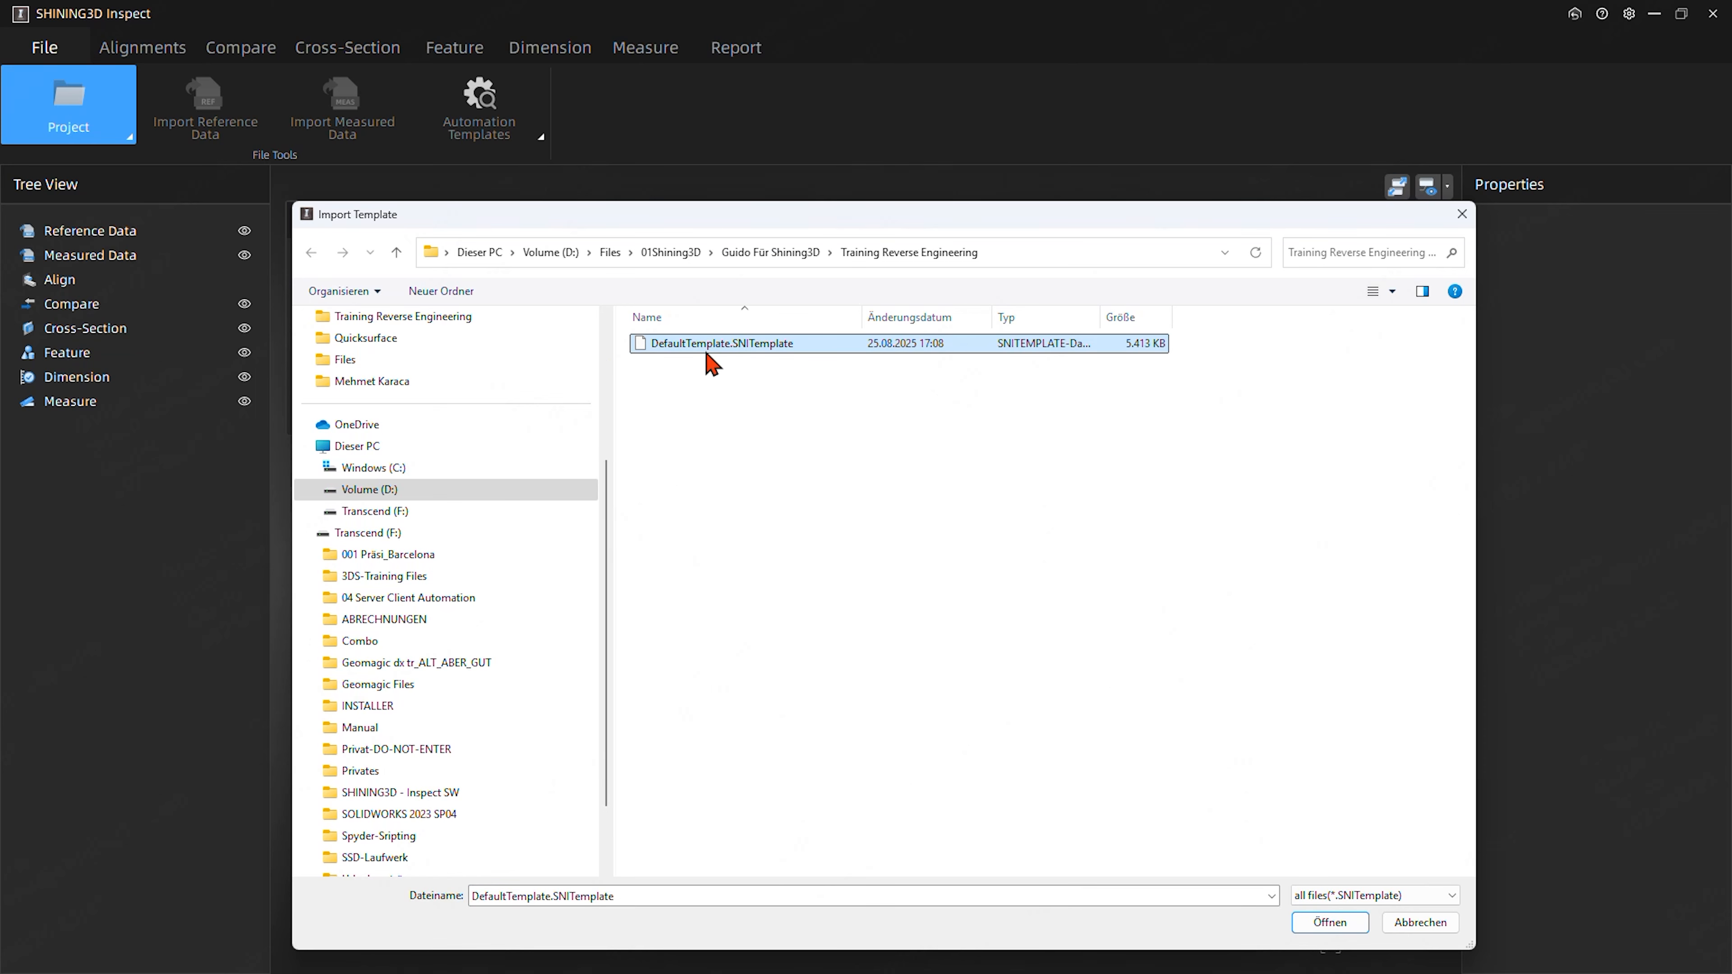
{"action": "left_click", "coordinate": [1327, 924]}
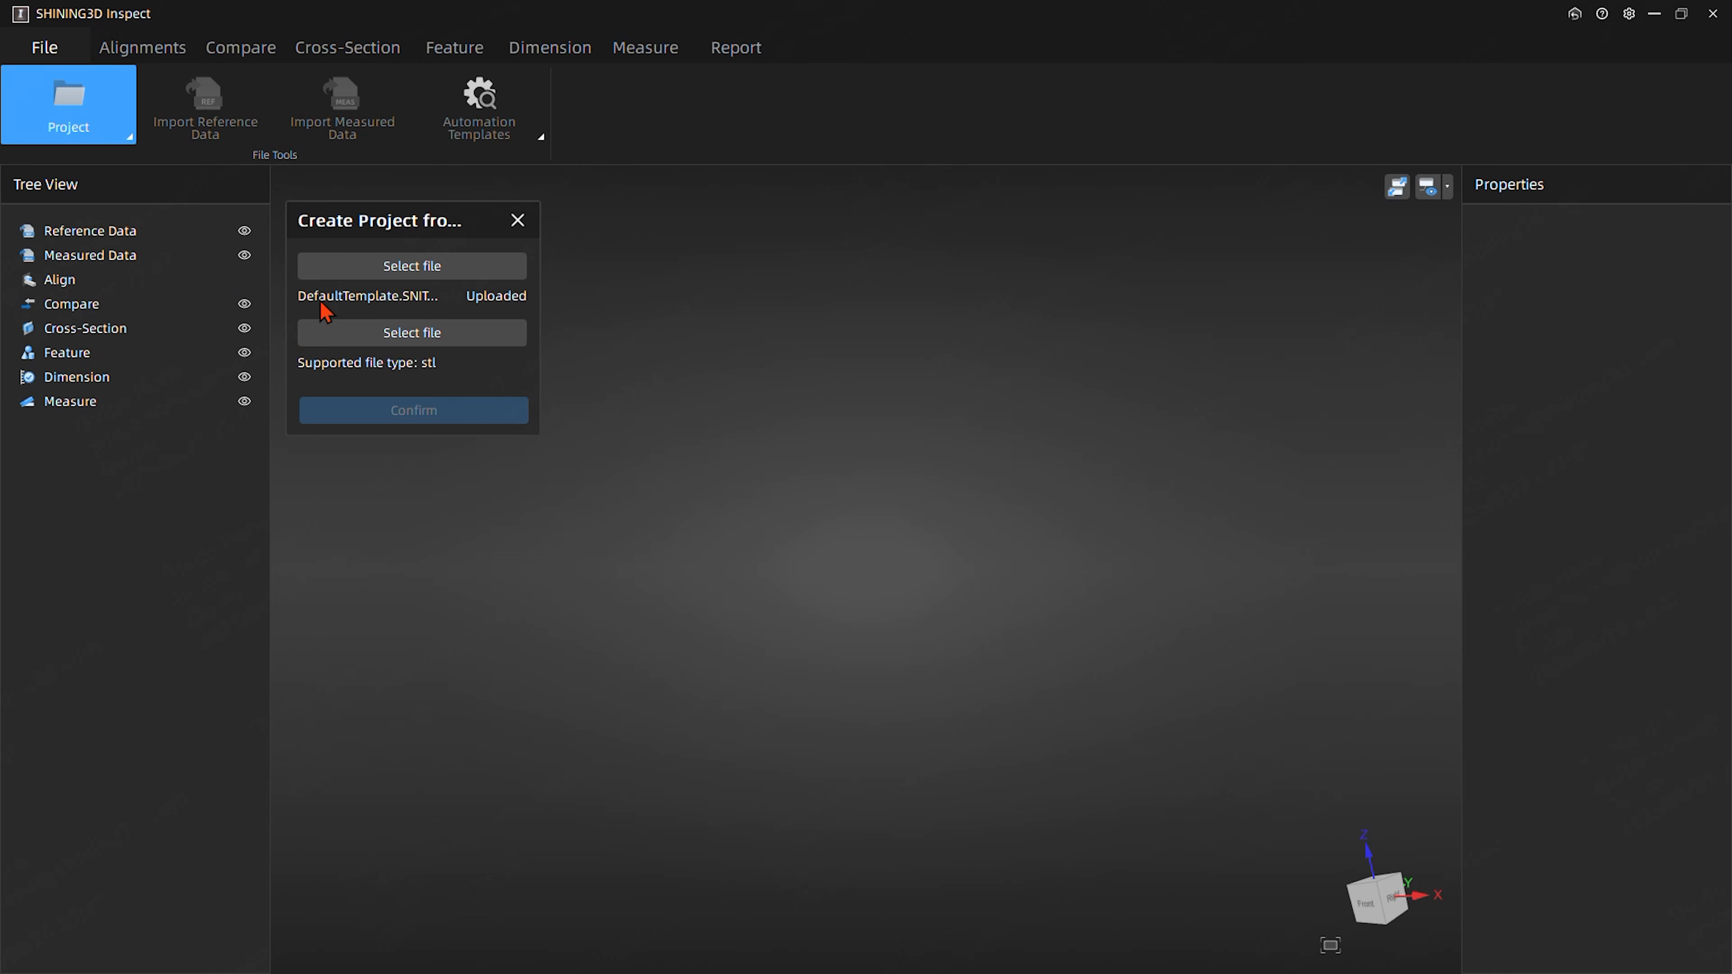
- Load testfile.stl from the Demo content > Videos folder as the measured data and create the project from the template
{"action": "left_click", "coordinate": [394, 341]}
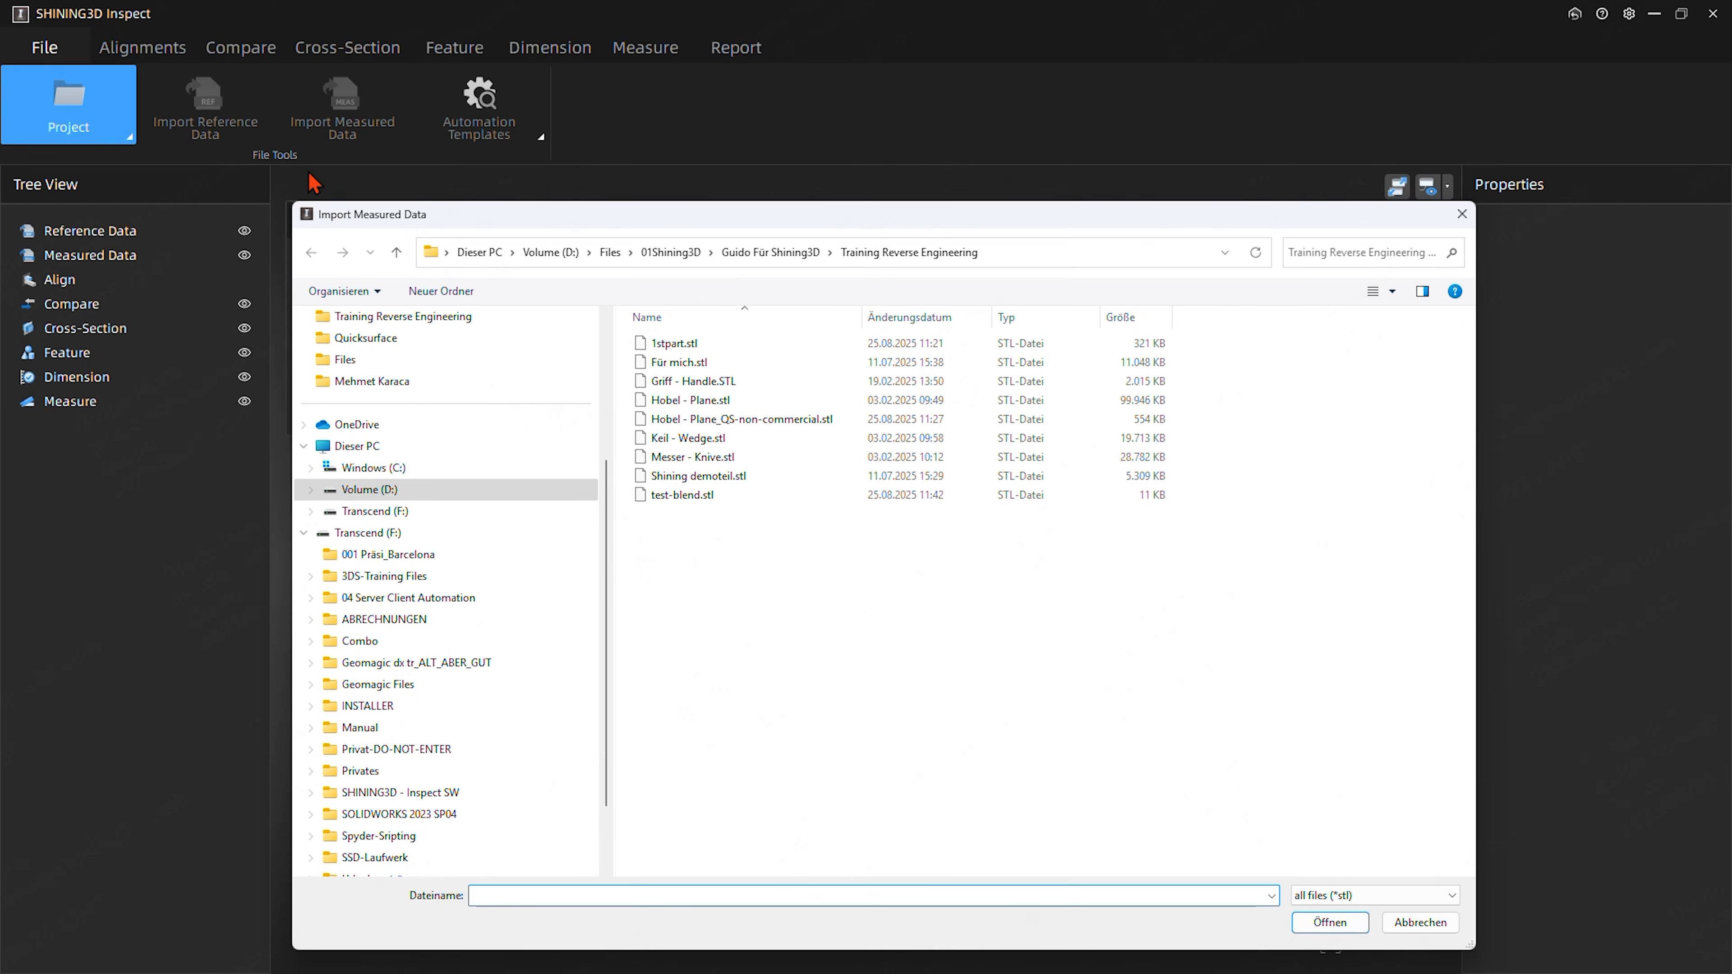
{"action": "left_click", "coordinate": [770, 253]}
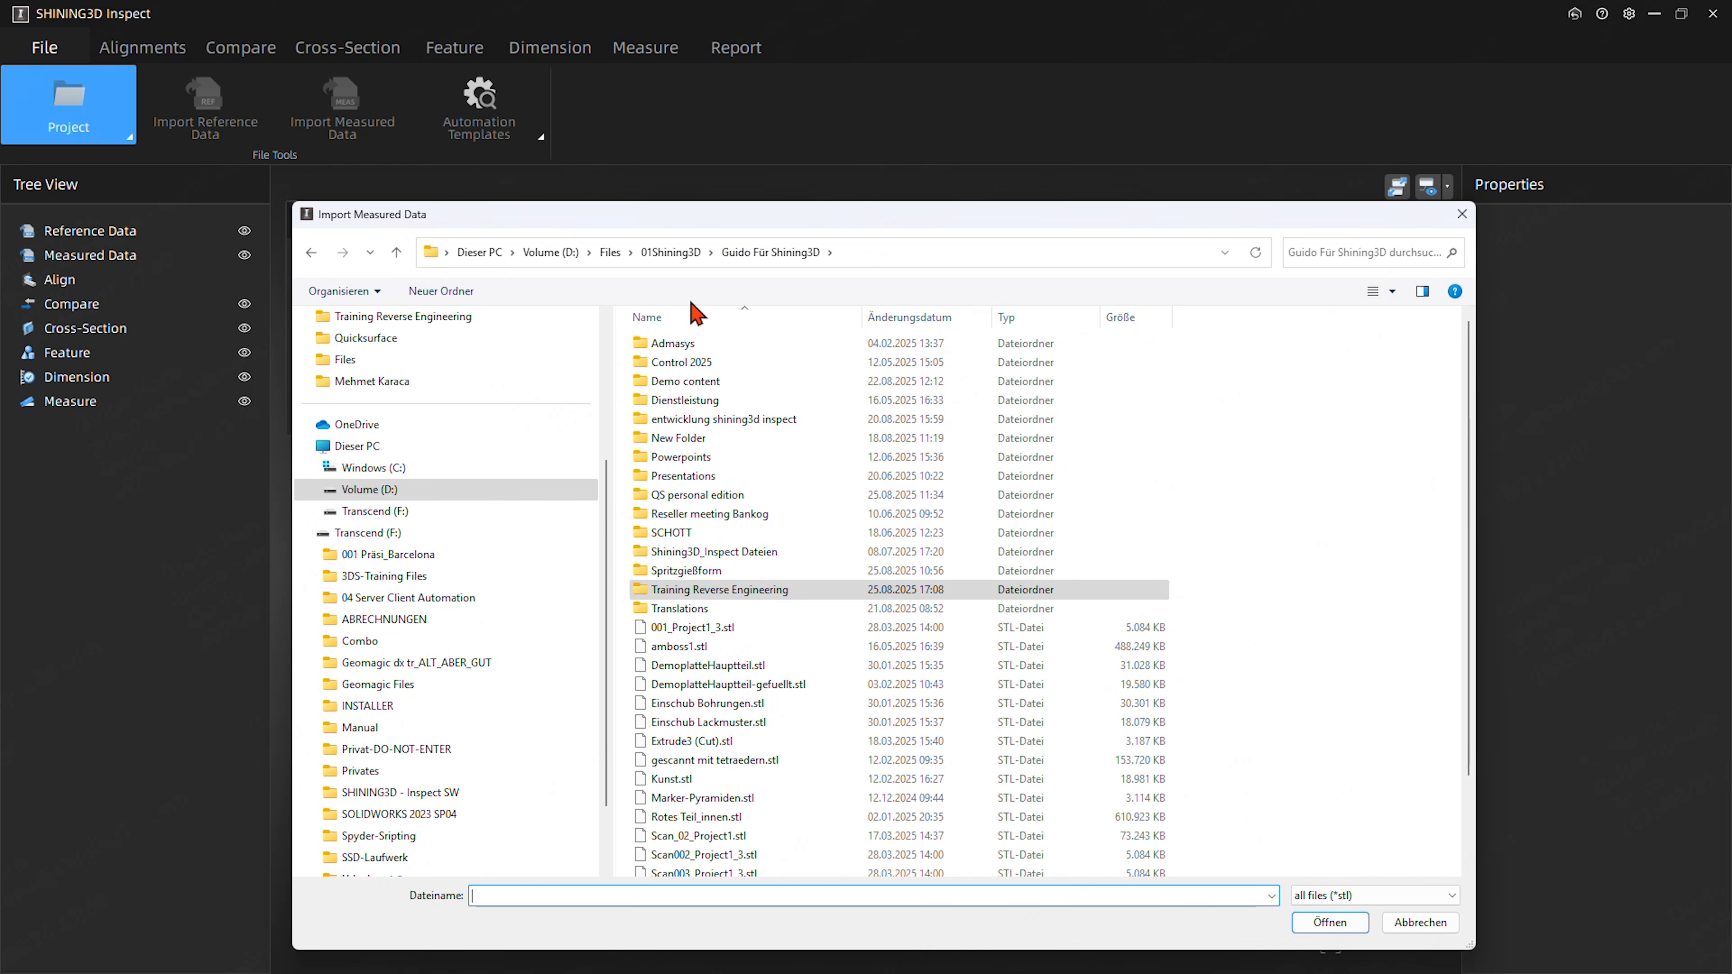
{"action": "double_click", "coordinate": [703, 382]}
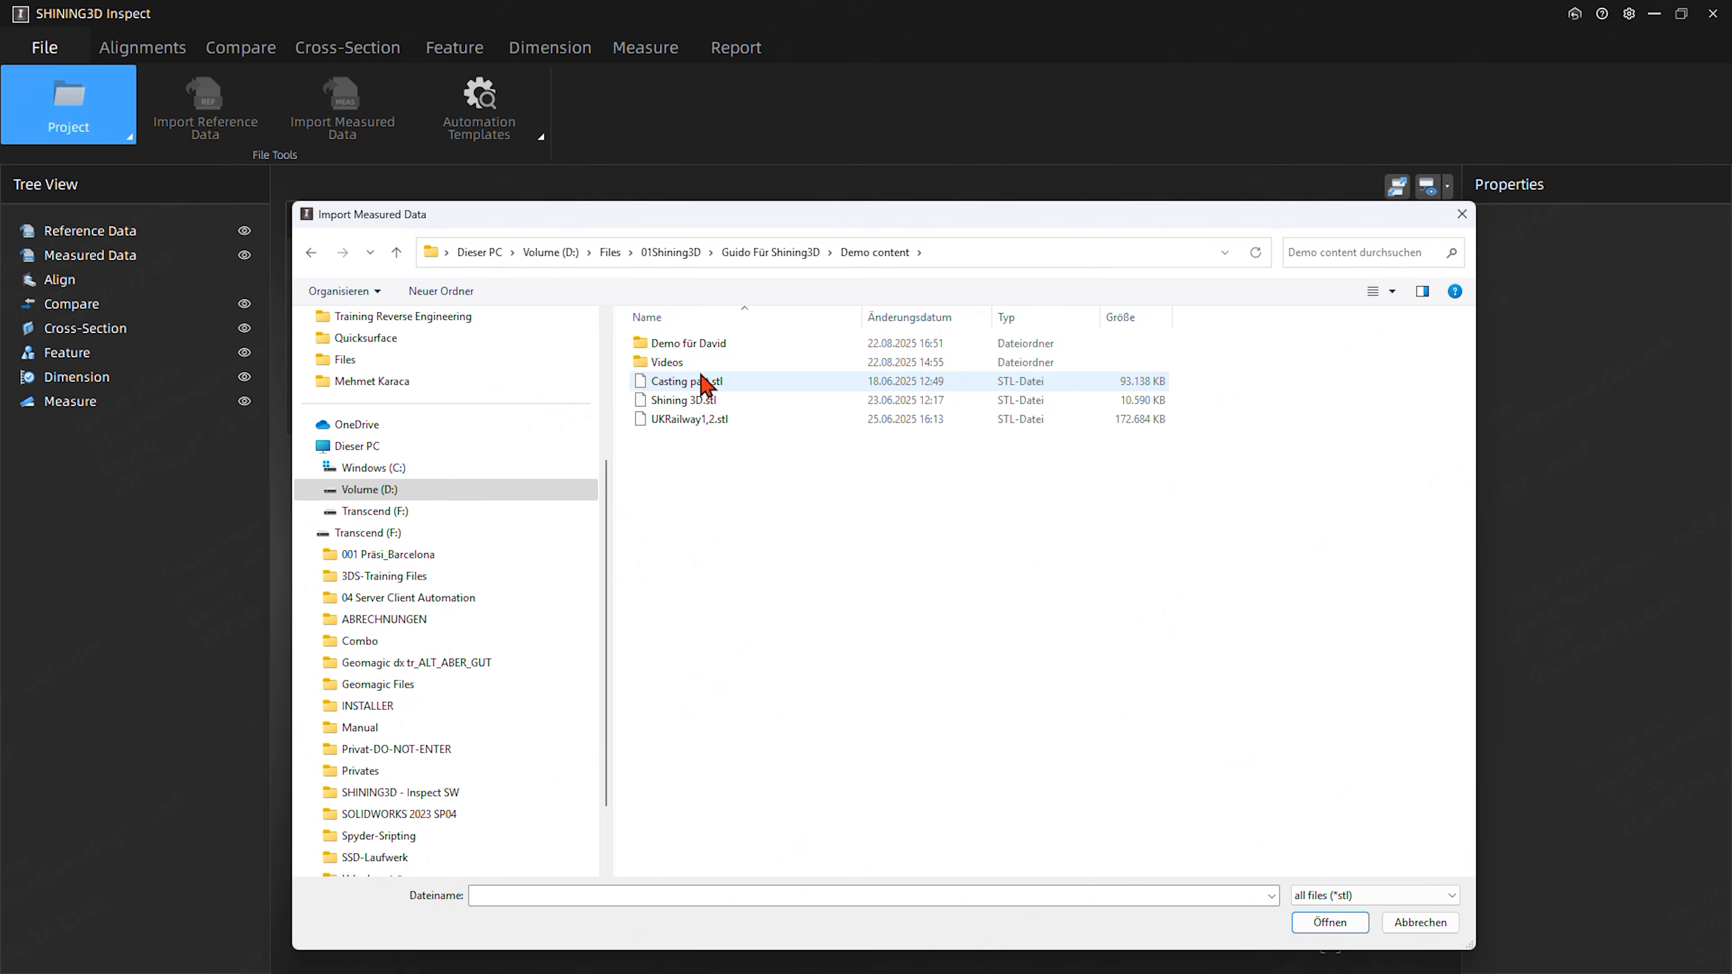
{"action": "double_click", "coordinate": [676, 363]}
{"action": "left_click", "coordinate": [791, 397]}
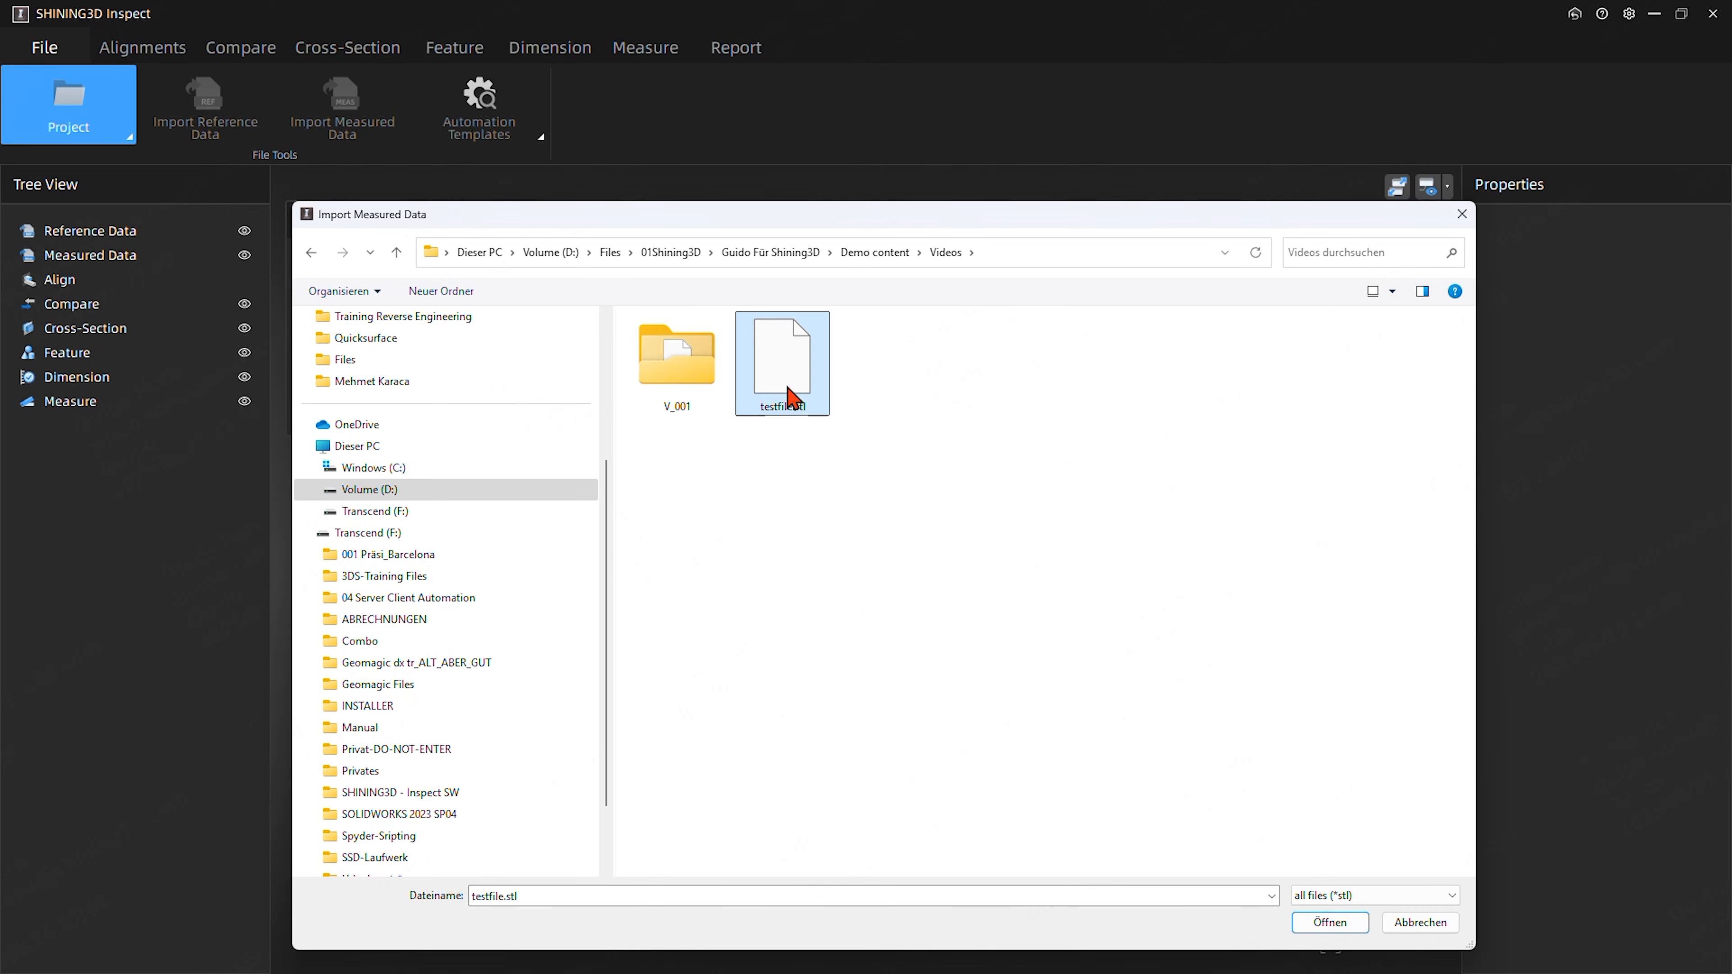
{"action": "double_click", "coordinate": [791, 397]}
{"action": "left_click", "coordinate": [445, 411]}
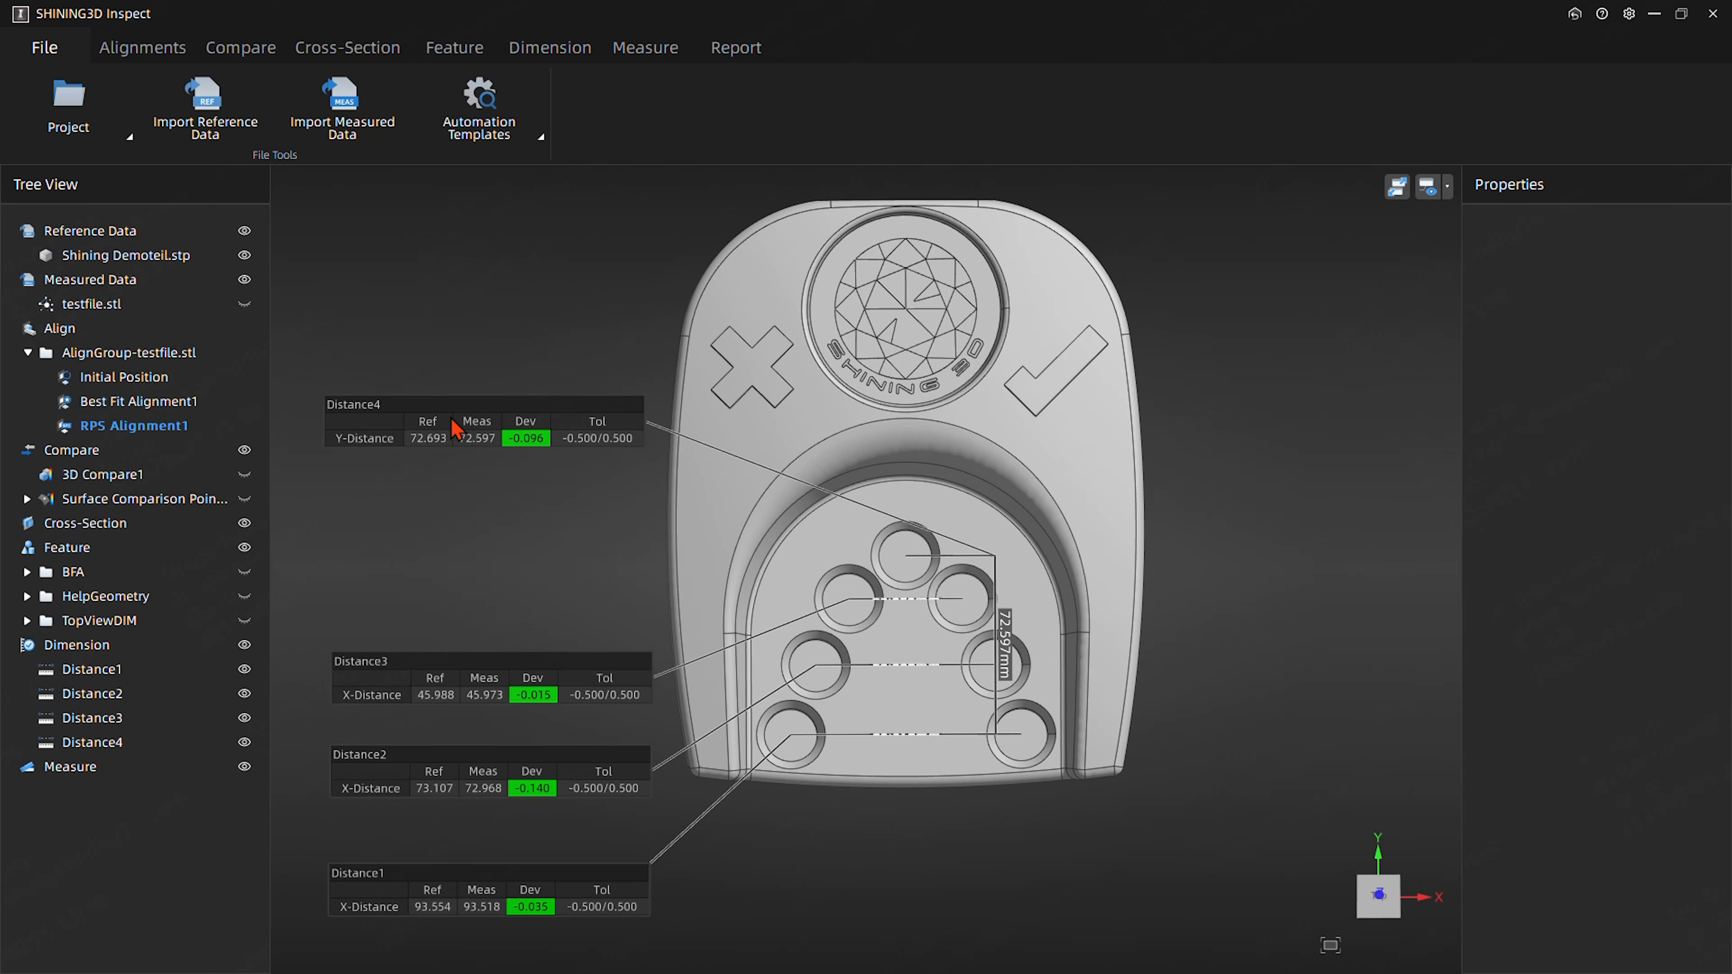
- Preview the new project's inspection report and examine the alignment pages and the surface comparison on Report Page1
{"action": "left_click", "coordinate": [734, 48]}
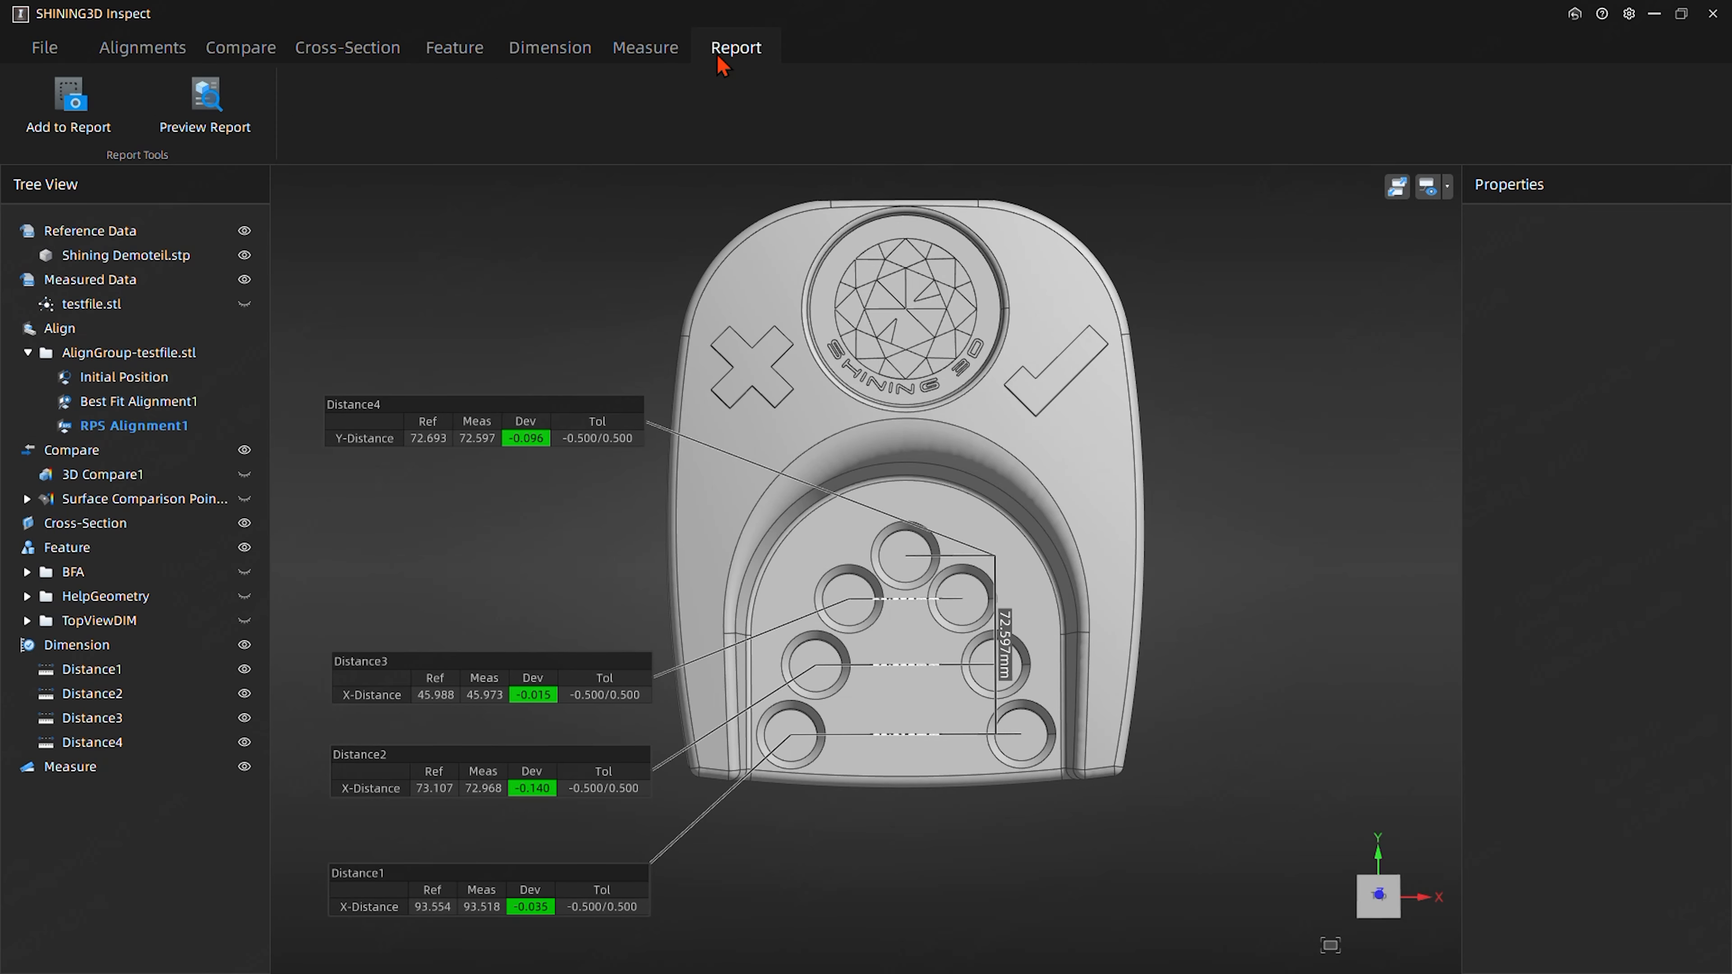
{"action": "left_click", "coordinate": [225, 130]}
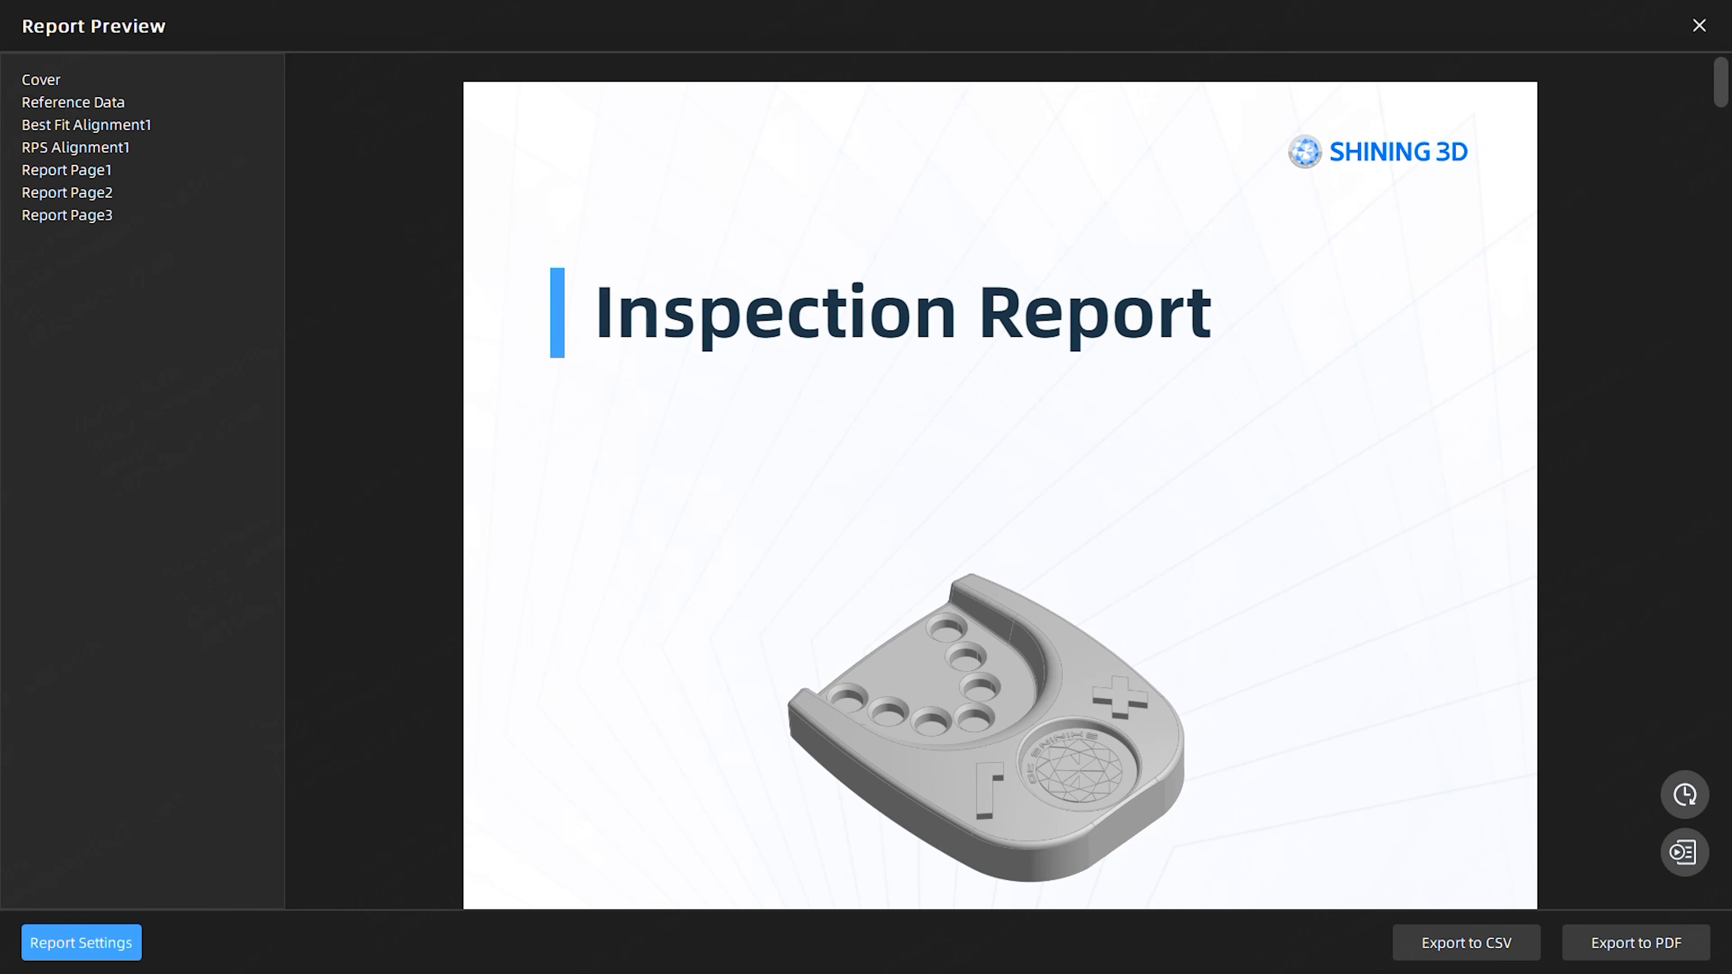
{"action": "scroll", "coordinate": [1109, 642], "scroll_direction": "down", "scroll_amount": 3}
{"action": "scroll", "coordinate": [1105, 628], "scroll_direction": "down", "scroll_amount": 8}
{"action": "scroll", "coordinate": [1064, 533], "scroll_direction": "down", "scroll_amount": 20}
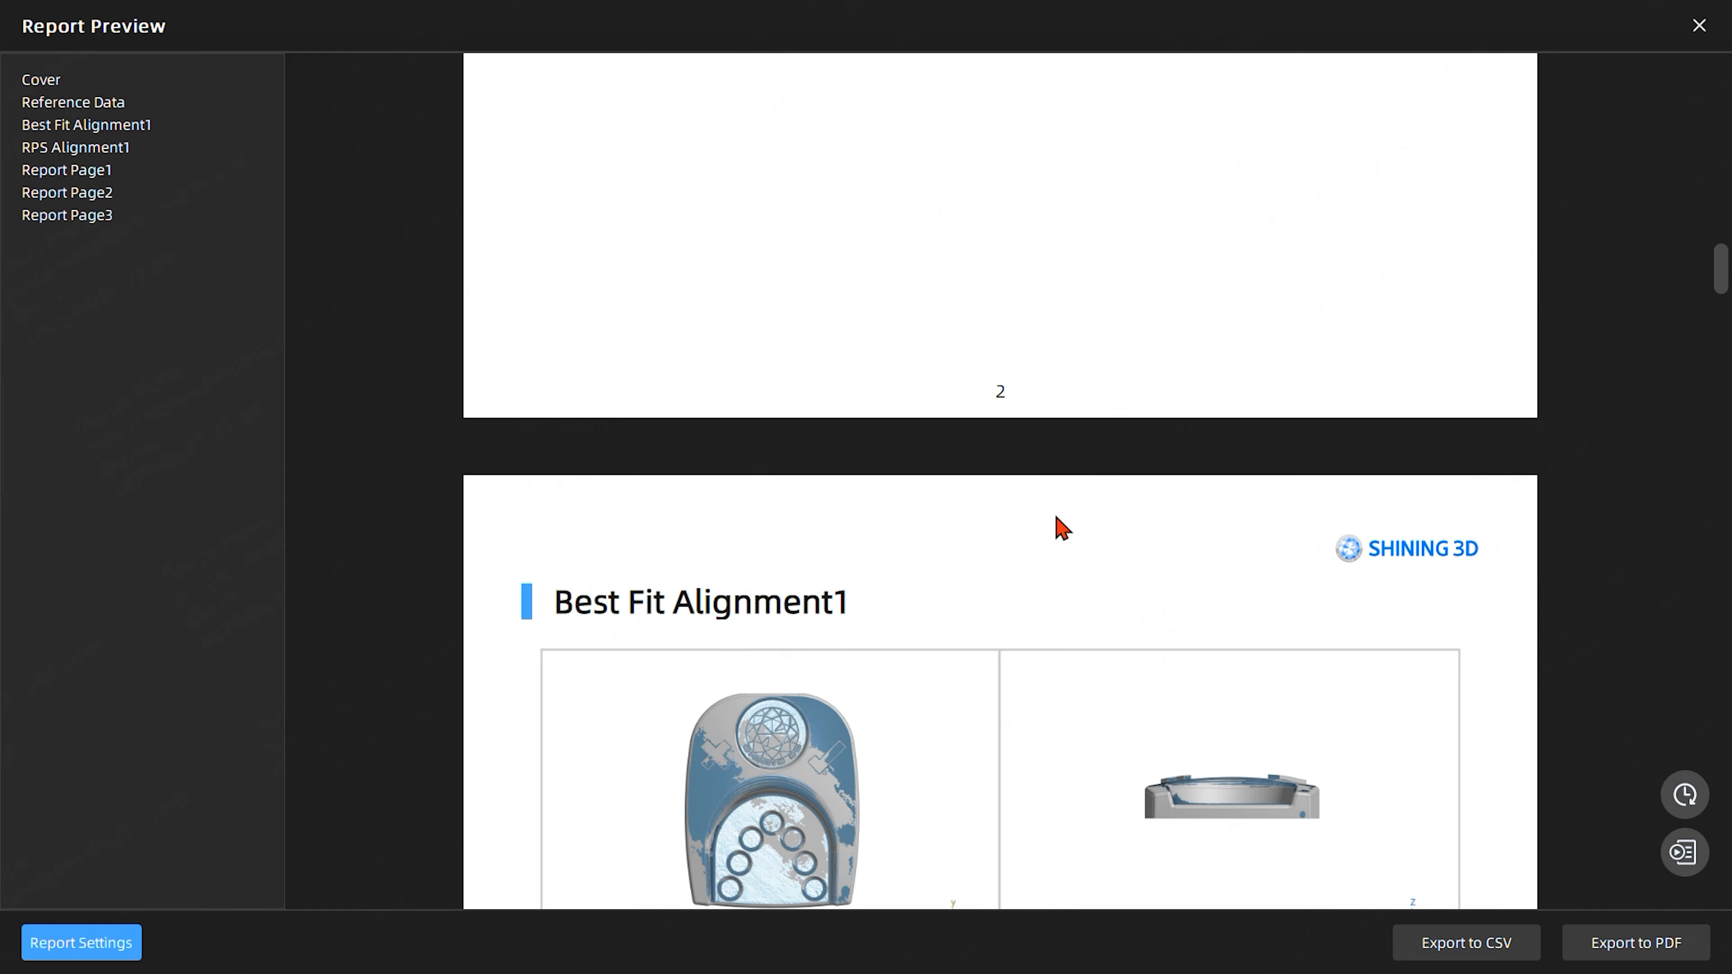
{"action": "scroll", "coordinate": [1057, 490], "scroll_direction": "down", "scroll_amount": 20}
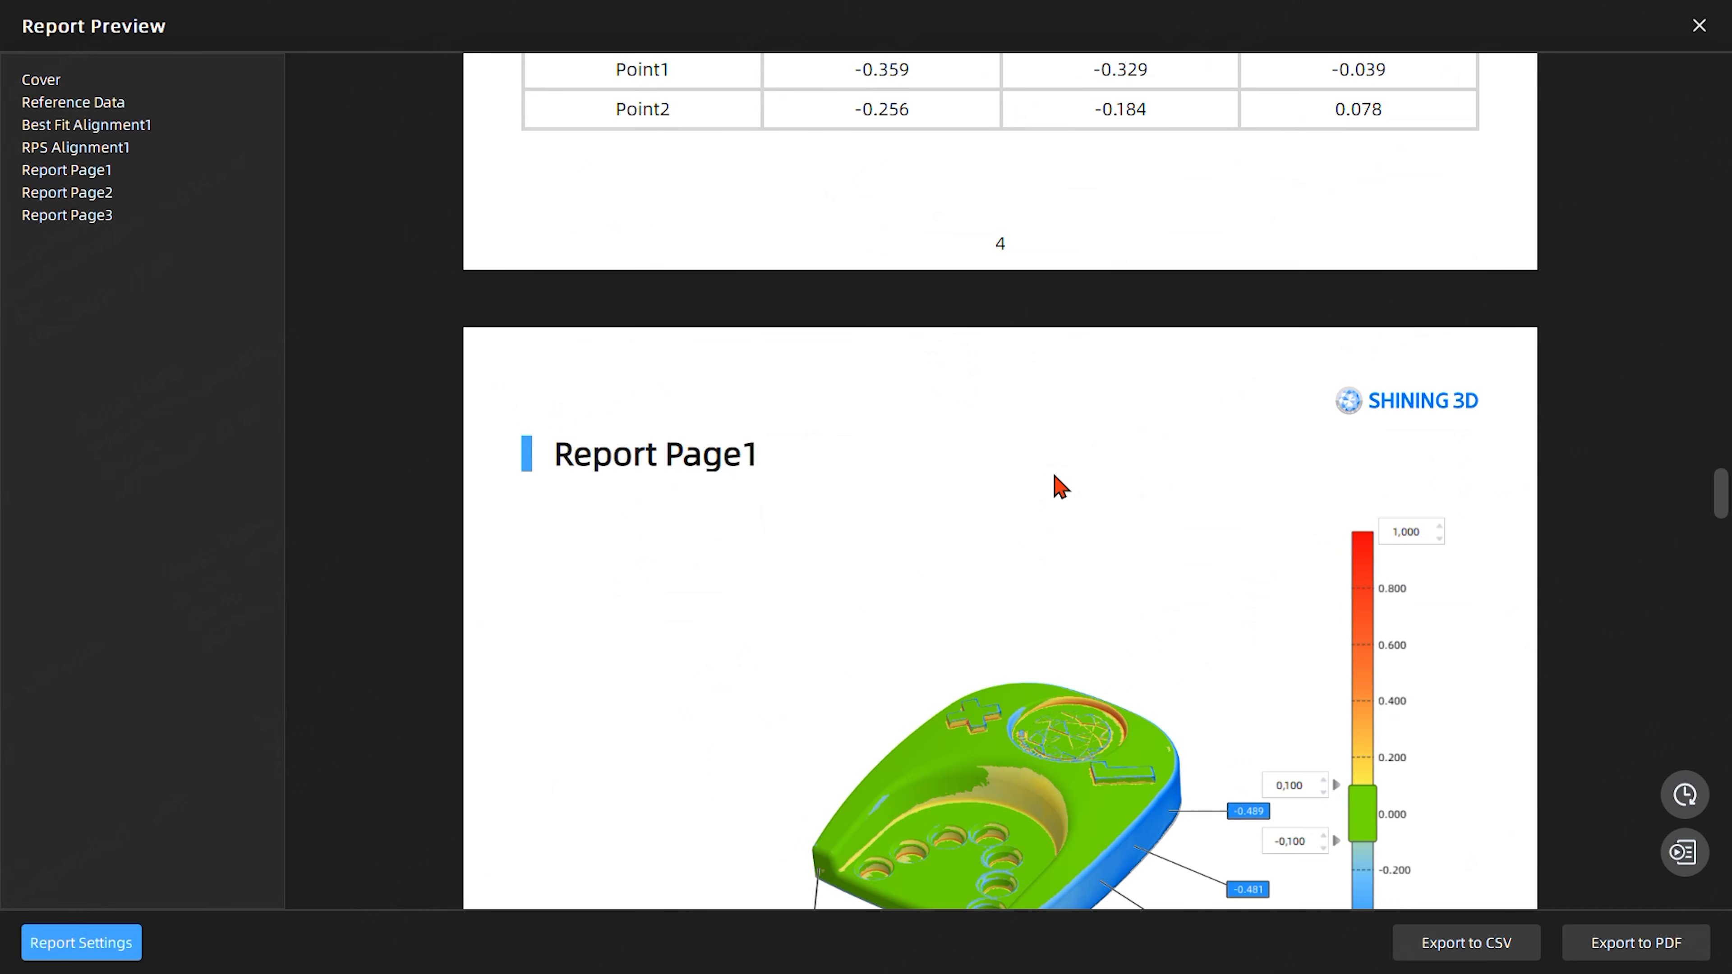